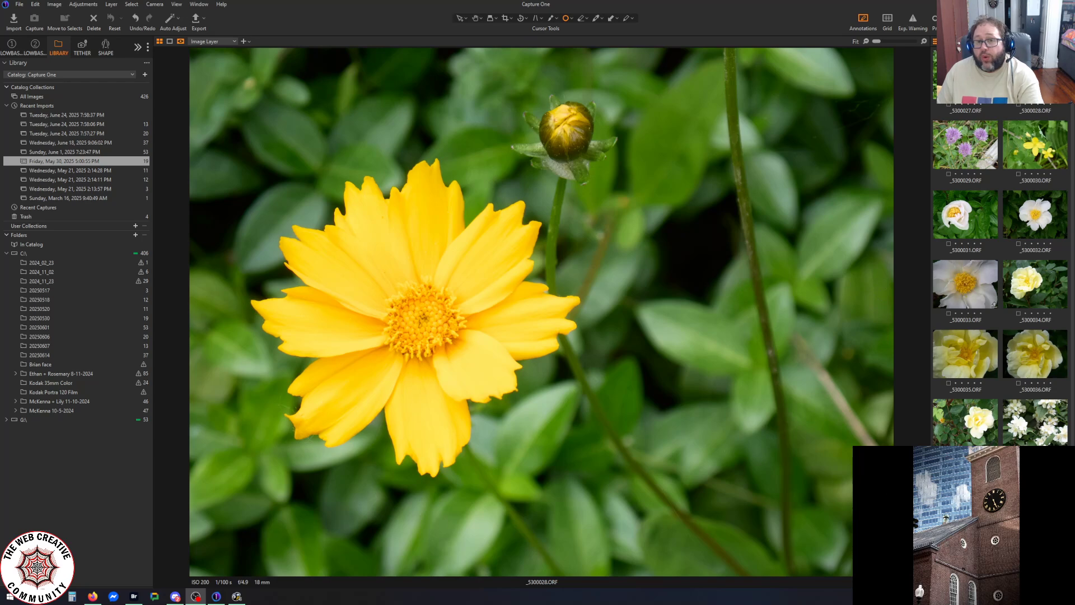
Expand the Curve tool and try moving the white endpoint of the RGB and Luma curves
click(35, 44)
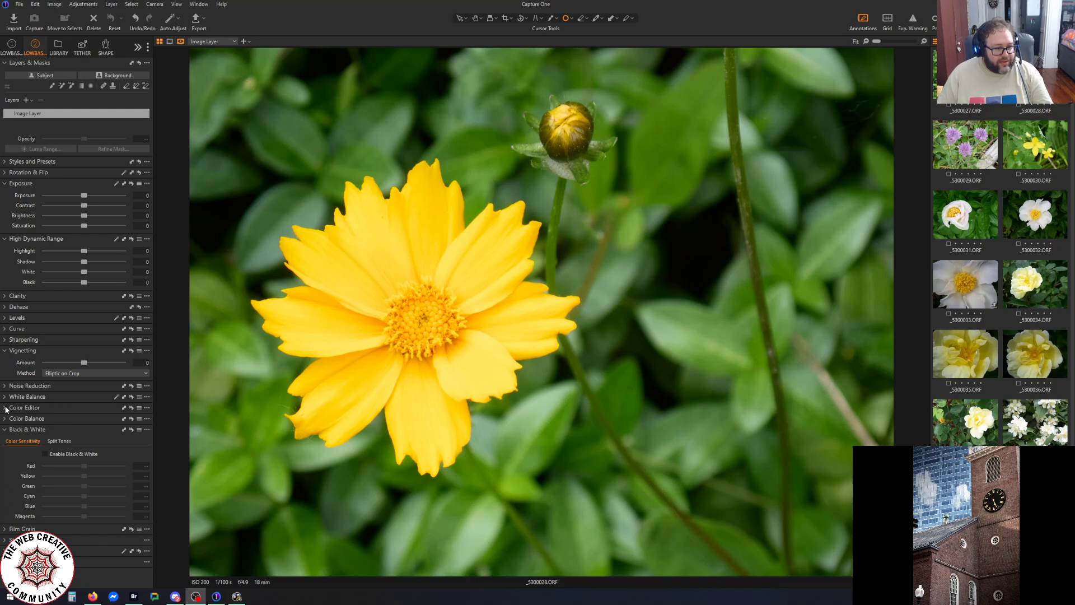
click(6, 331)
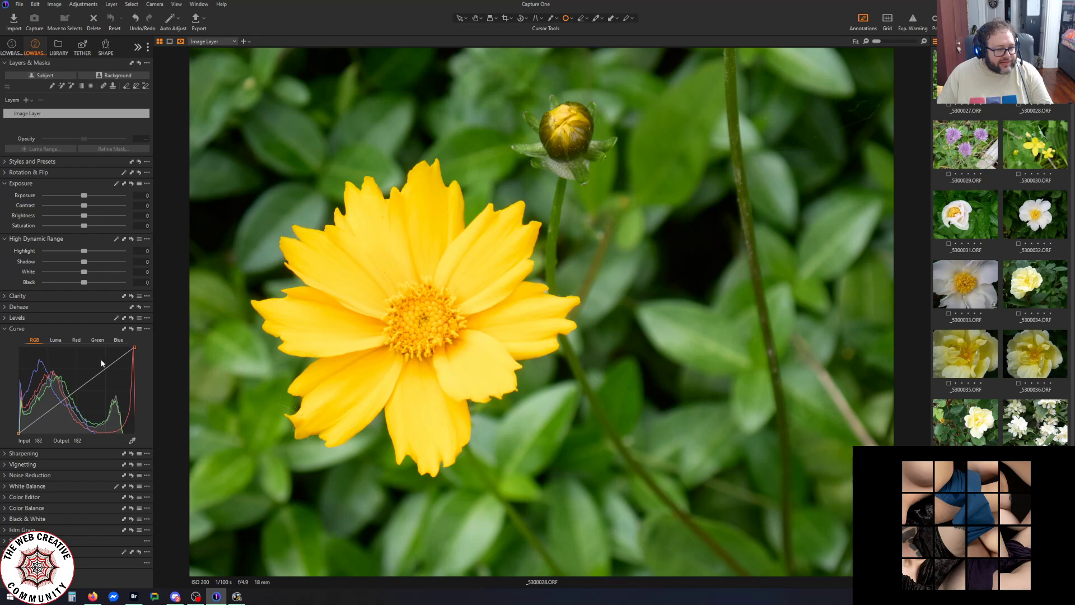
mouse_move(135, 347)
mouse_down()
mouse_move(123, 345)
mouse_move(138, 345)
mouse_up()
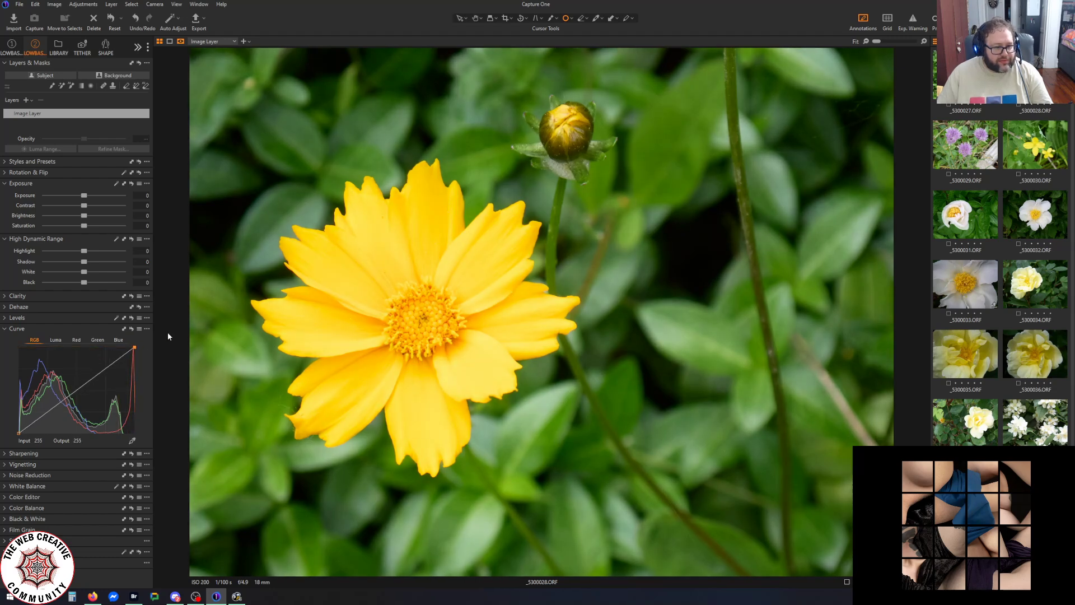
click(56, 340)
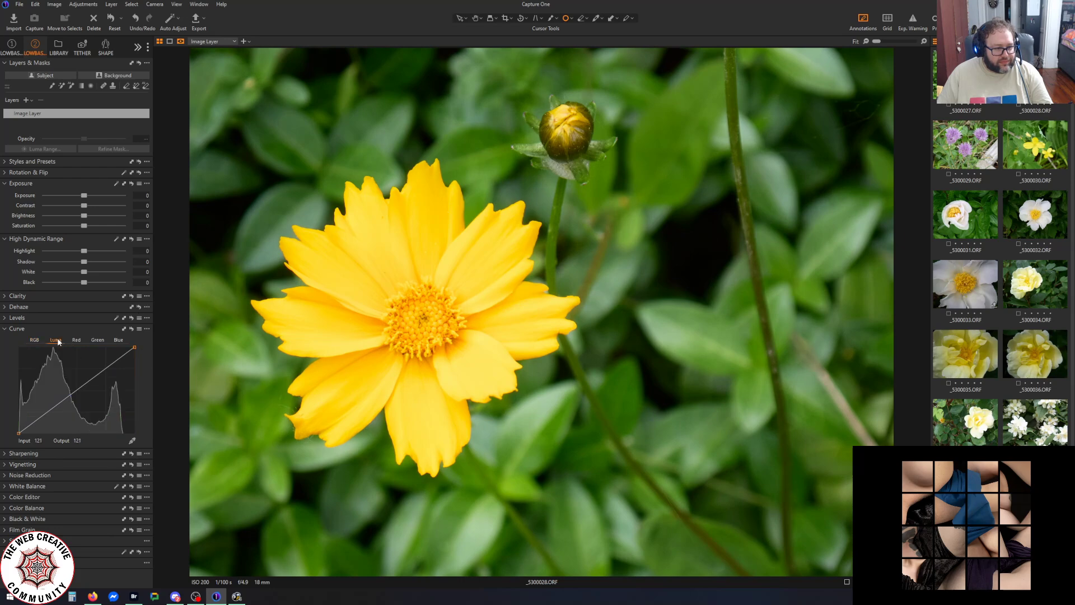
mouse_move(135, 347)
mouse_down()
mouse_move(119, 345)
mouse_move(137, 346)
mouse_up()
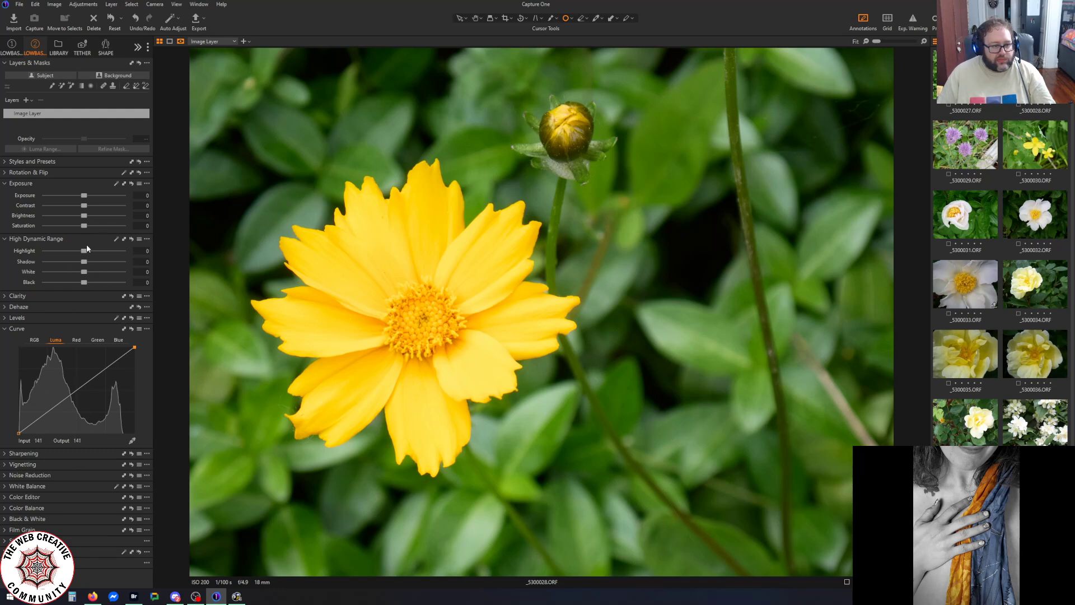
Set the High Dynamic Range shadow to -22 and black to 28 for the yellow flower photo
drag(84, 265, 75, 264)
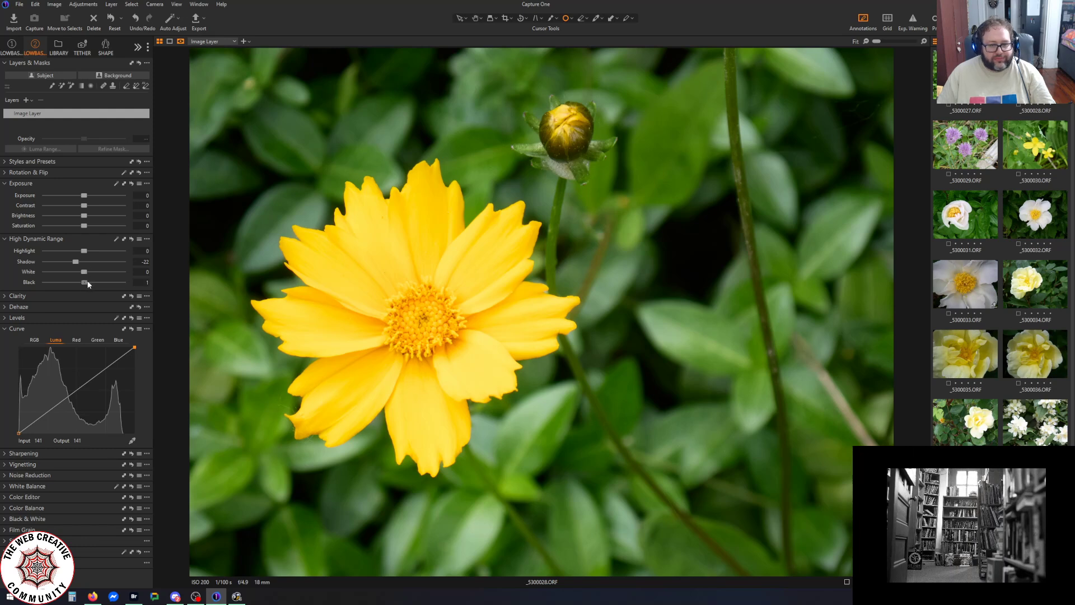
drag(88, 284, 95, 283)
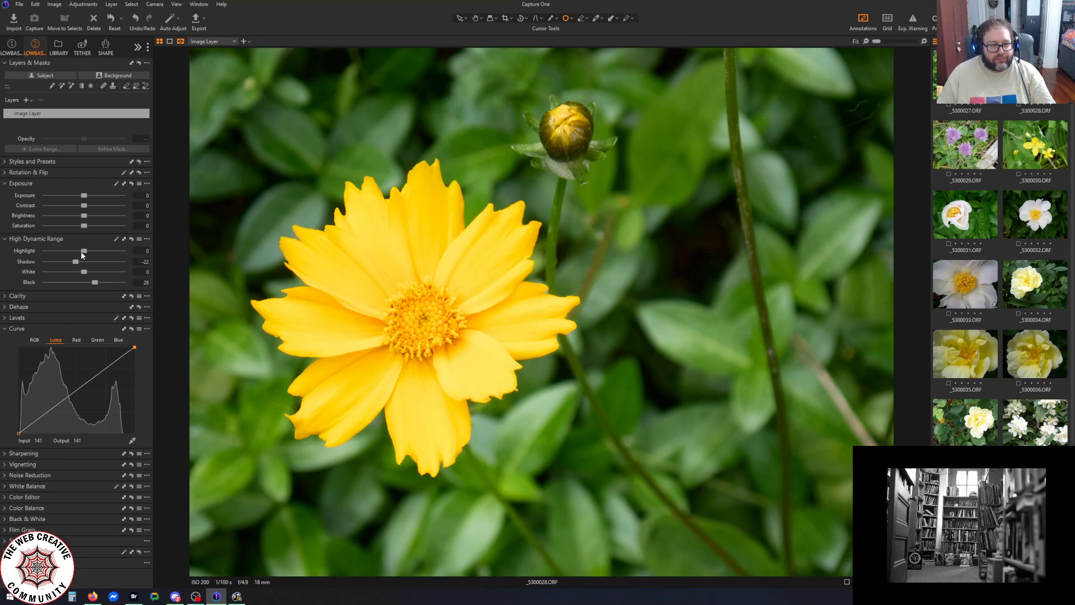
Try raising the highlights slightly, and reset the highlight value to 0
drag(84, 251, 89, 250)
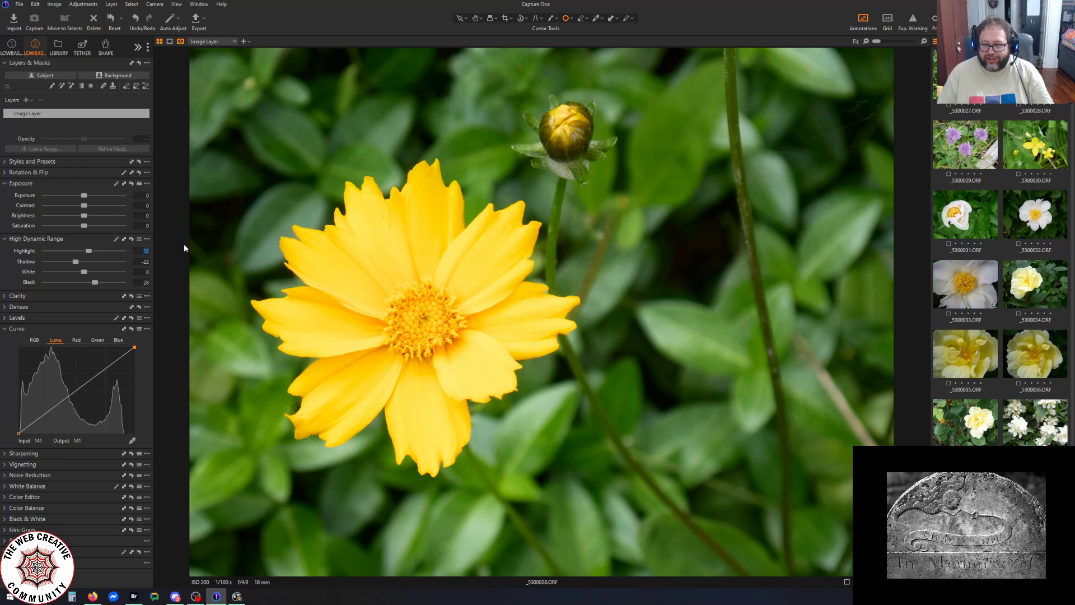
text(0)
key(Return)
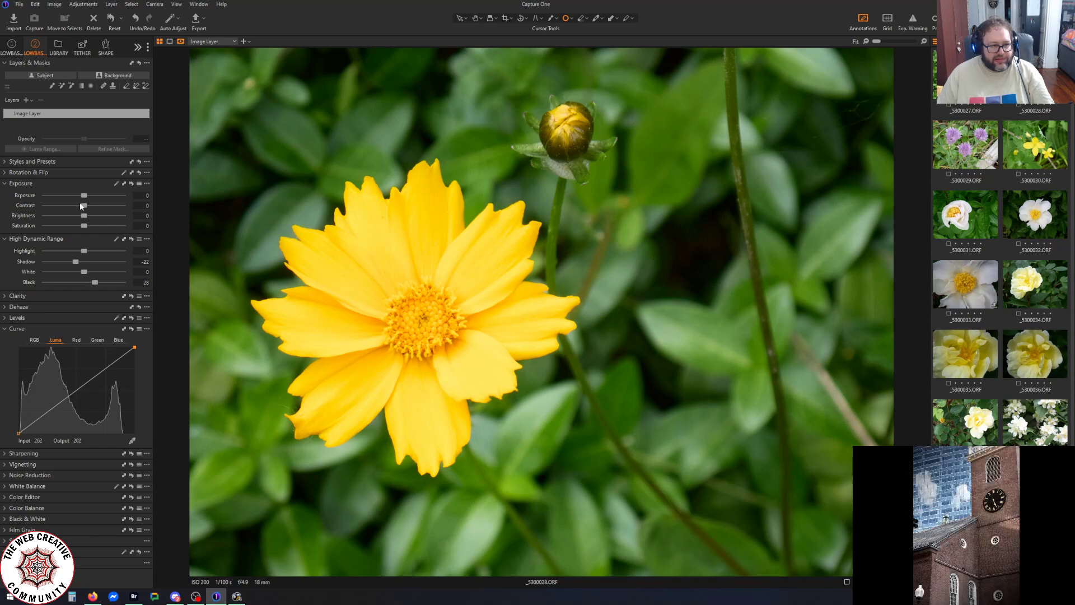
mouse_move(84, 226)
mouse_down()
mouse_move(59, 227)
mouse_move(83, 227)
mouse_up()
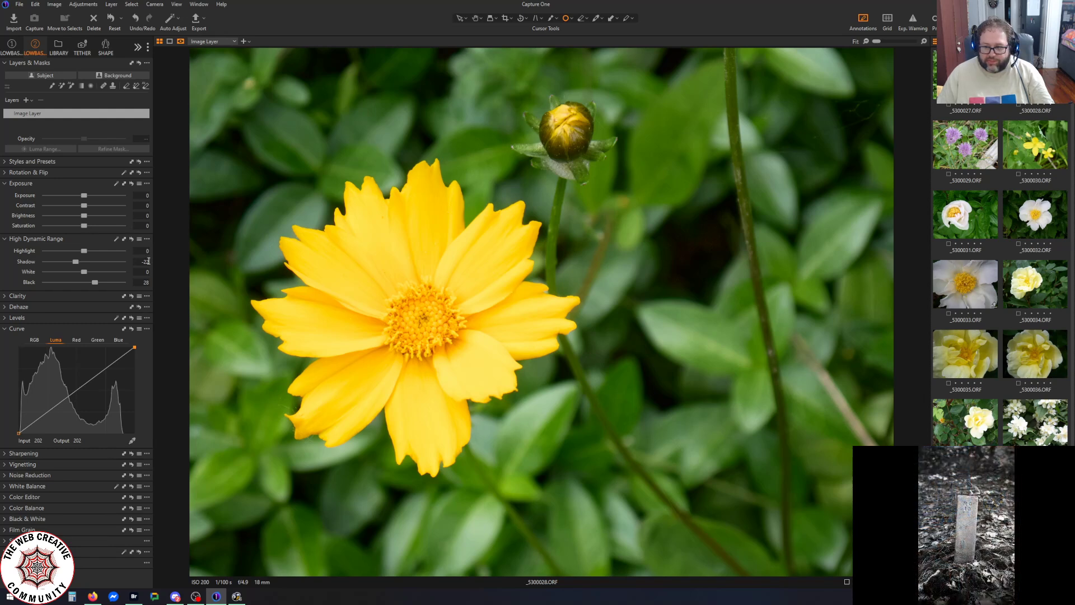
In the basic Color Editor, reduce the yellow saturation to -5.2 and the green saturation to -7.7
click(5, 464)
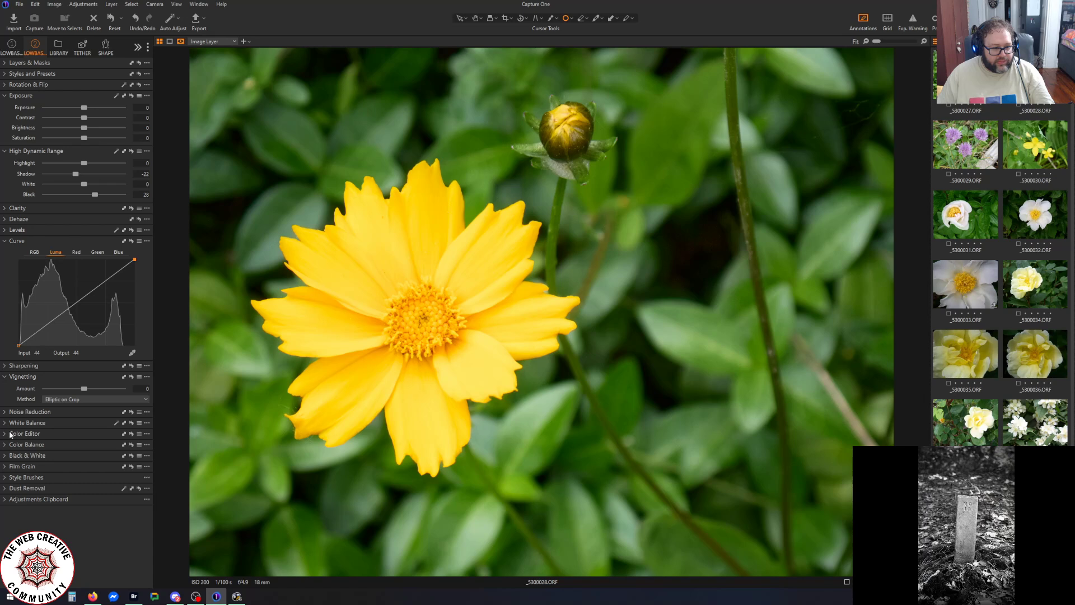
click(3, 435)
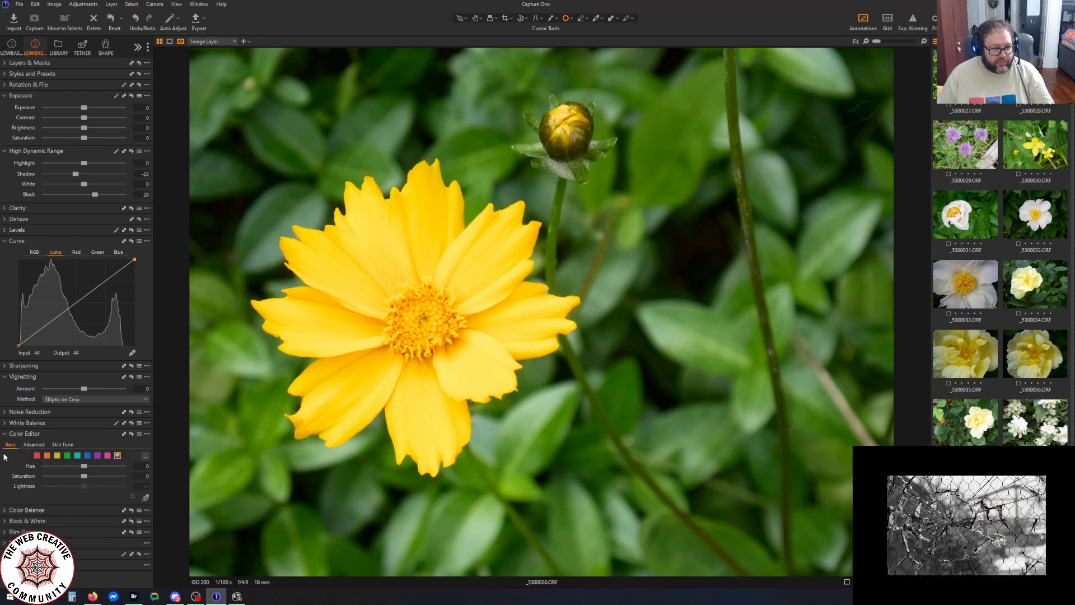
click(58, 457)
mouse_move(83, 476)
mouse_down()
mouse_move(61, 477)
mouse_move(85, 475)
mouse_move(75, 476)
mouse_up()
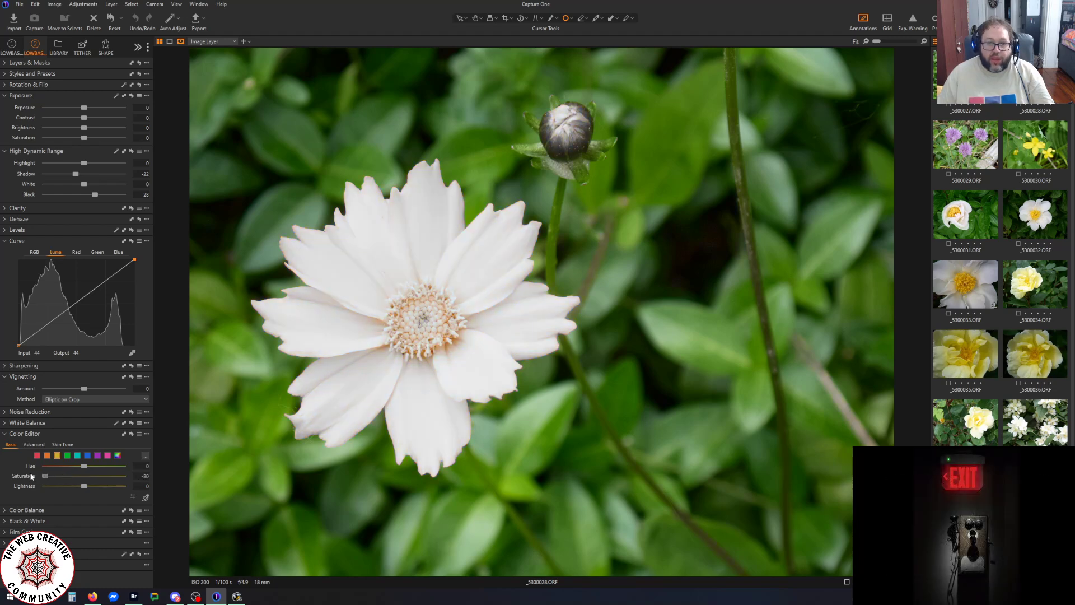
drag(44, 475, 82, 478)
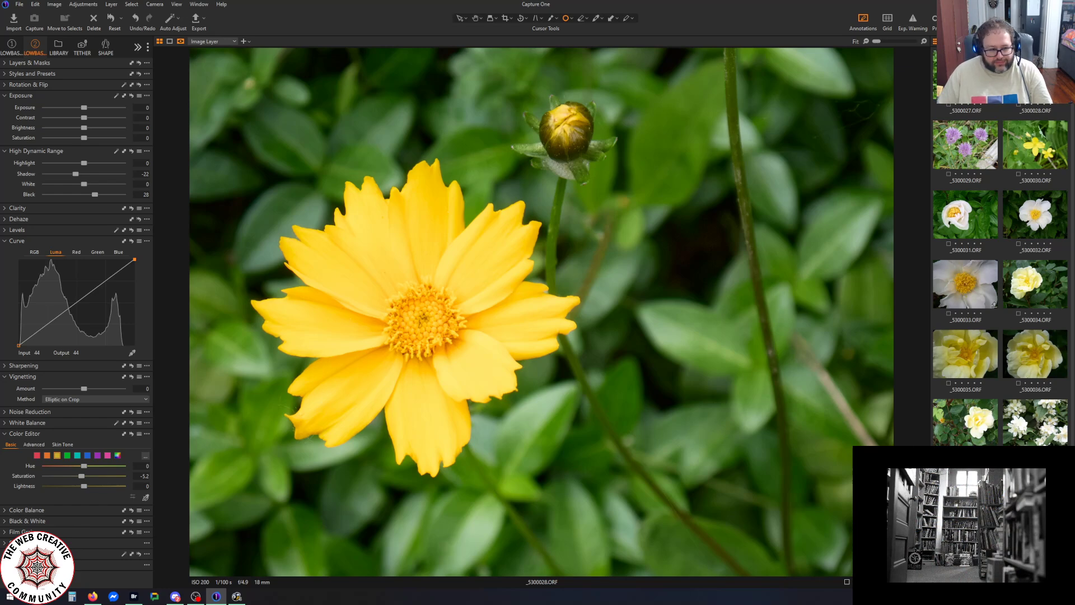
click(67, 456)
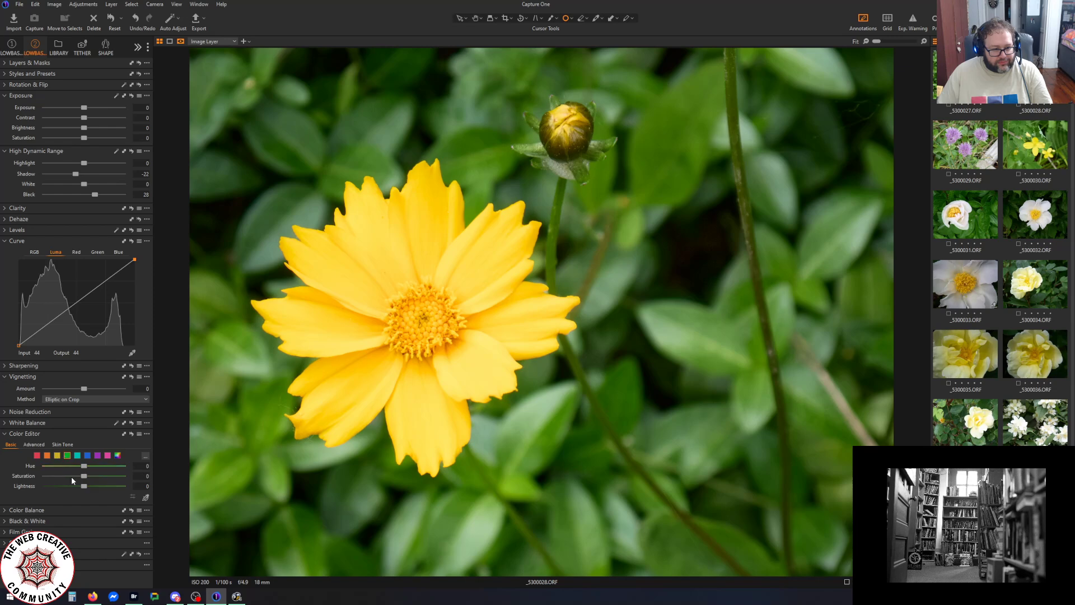
mouse_move(84, 476)
mouse_down()
mouse_move(16, 485)
mouse_move(65, 484)
mouse_up()
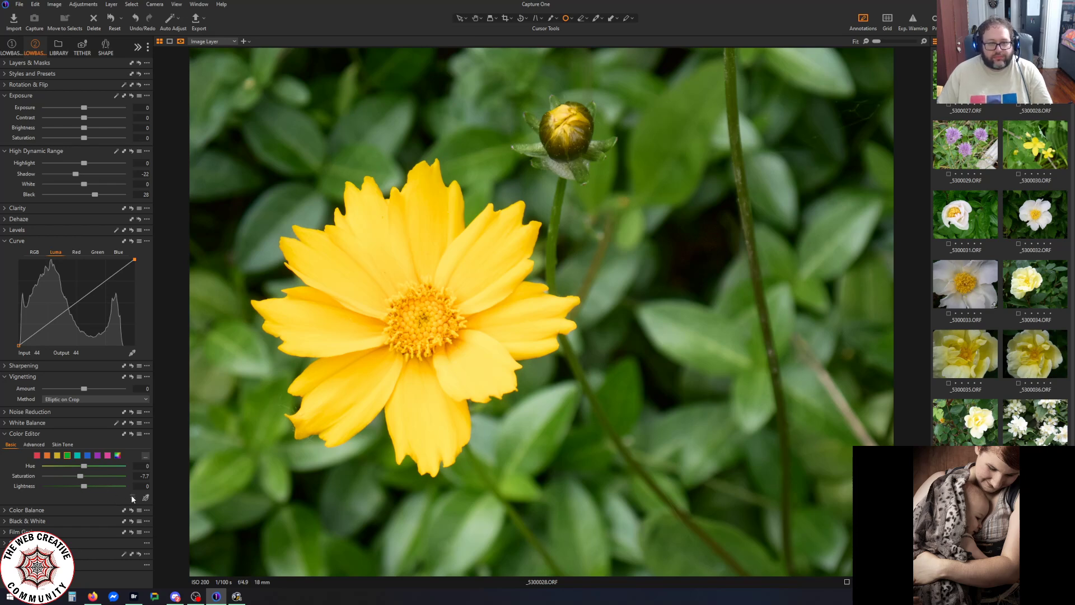
Darken the photo's edges with a vignetting amount of -0.95, using the Elliptic on Crop method
click(82, 398)
click(86, 393)
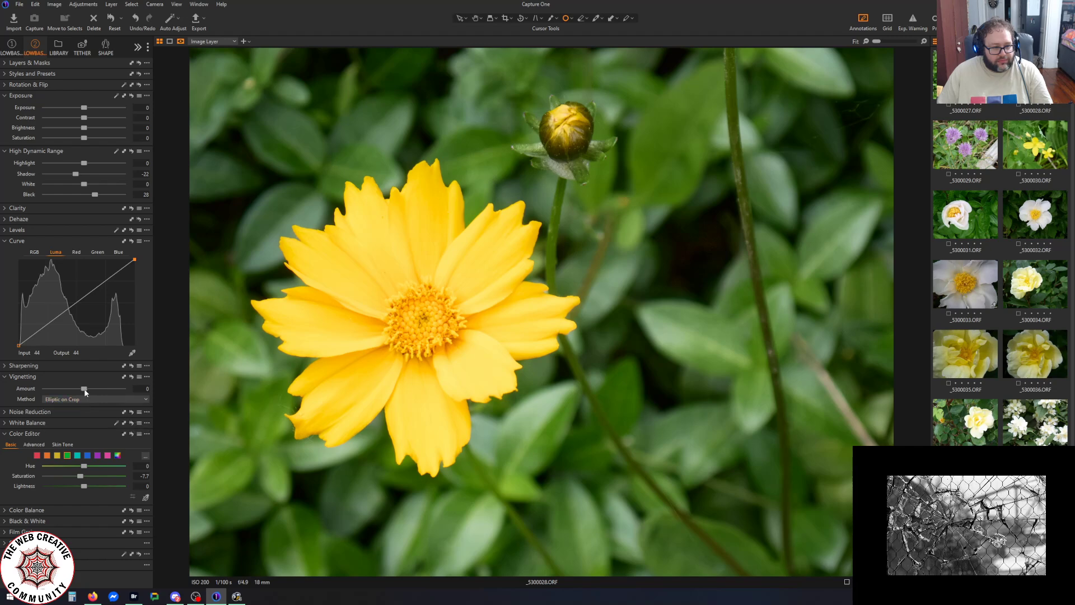
drag(85, 392, 75, 389)
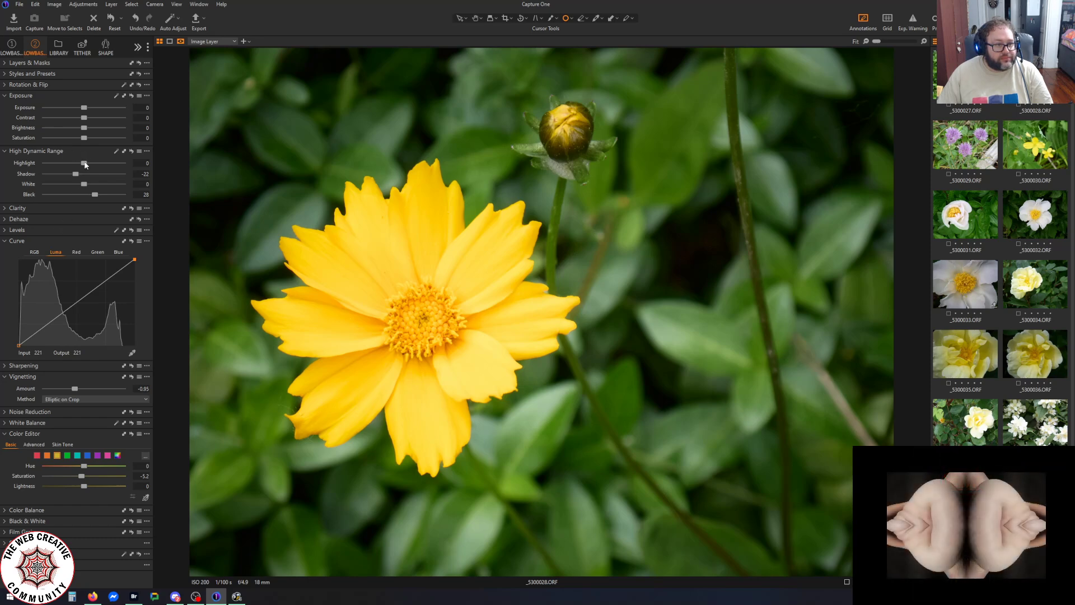
Deepen the shadows to -56 and reduce the overall saturation to -4
drag(77, 174, 53, 174)
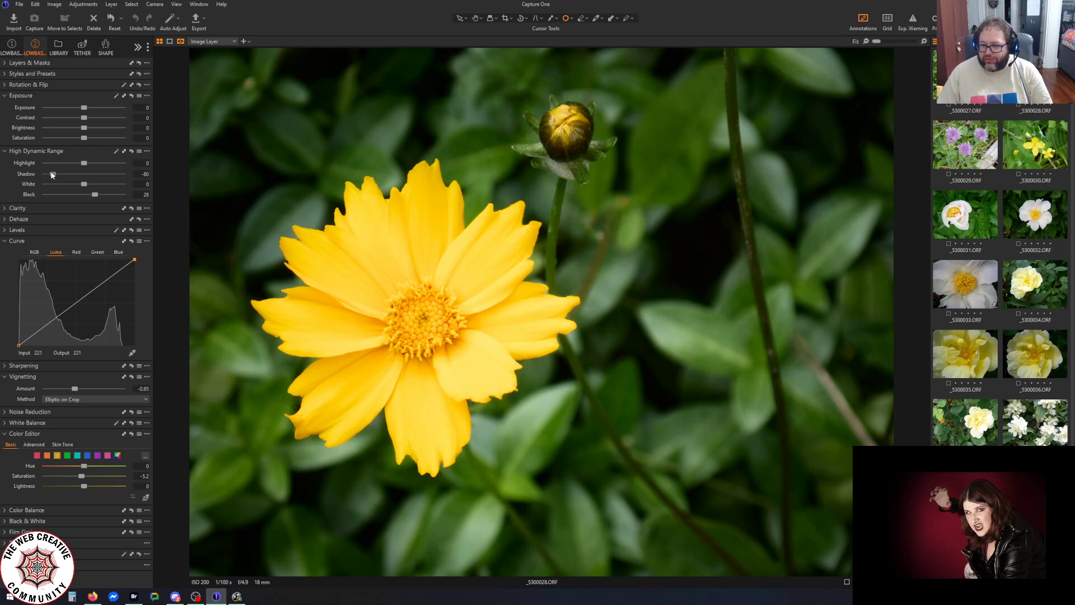
drag(51, 174, 61, 174)
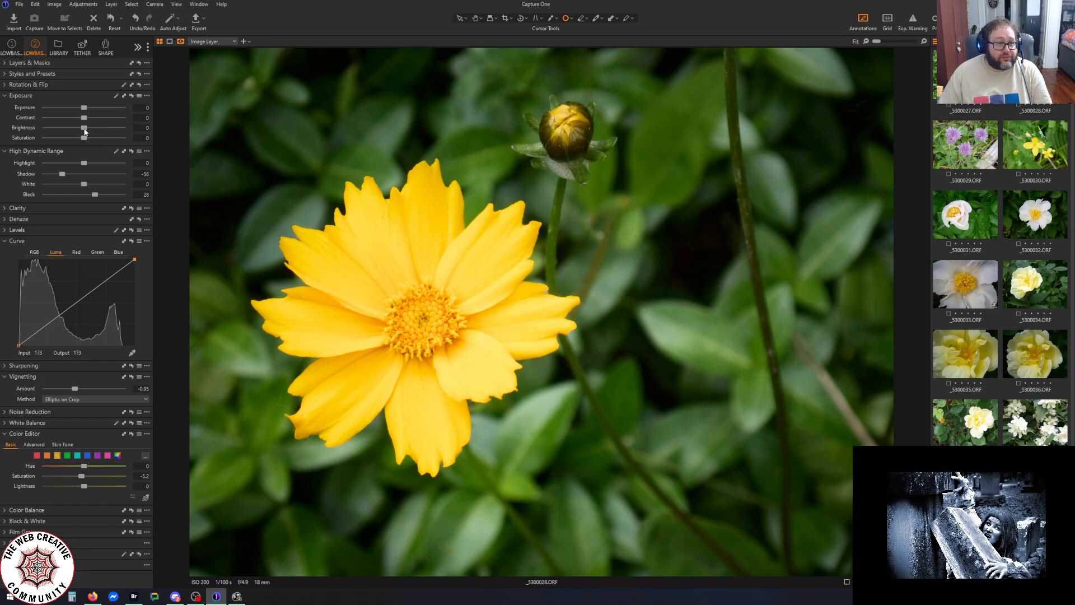
mouse_move(84, 137)
mouse_down()
mouse_move(62, 136)
mouse_move(83, 142)
mouse_up()
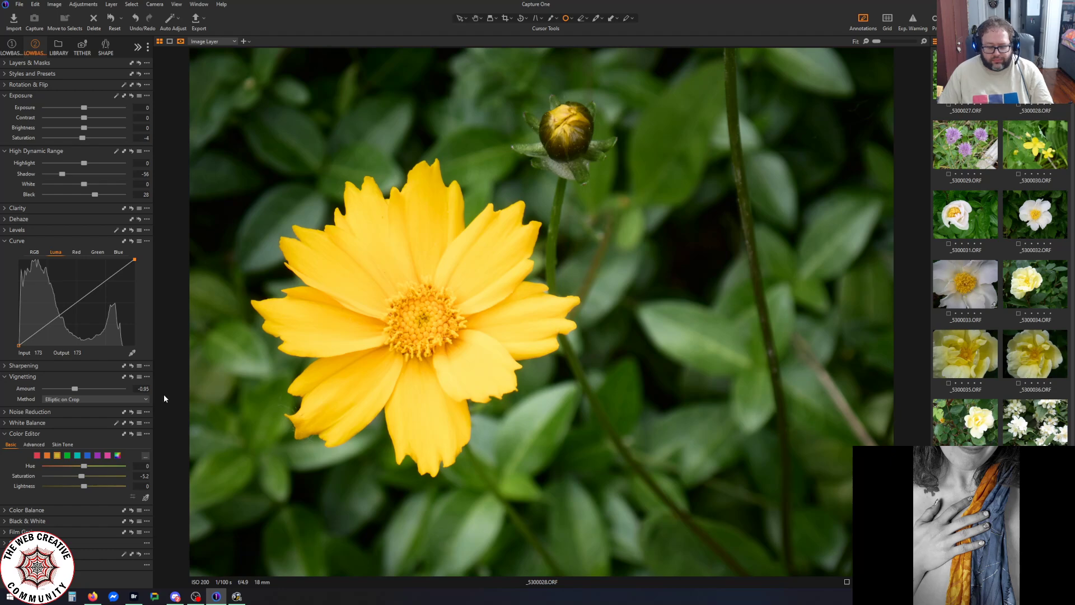
Compare the original and edited flower photo with the before/after split view, sweeping its divider across the image
key(y)
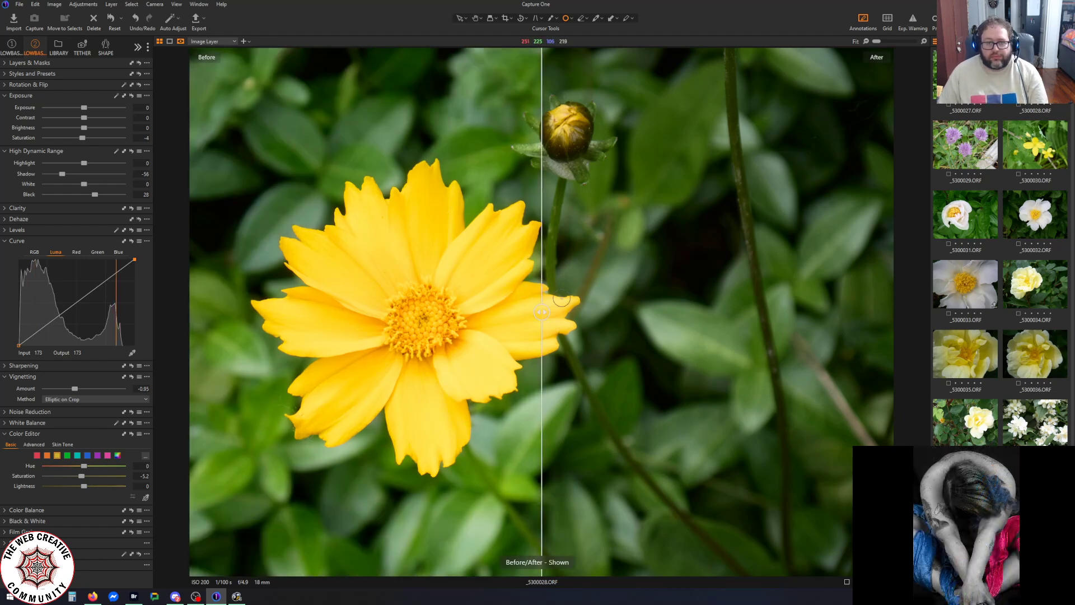
drag(541, 312, 192, 330)
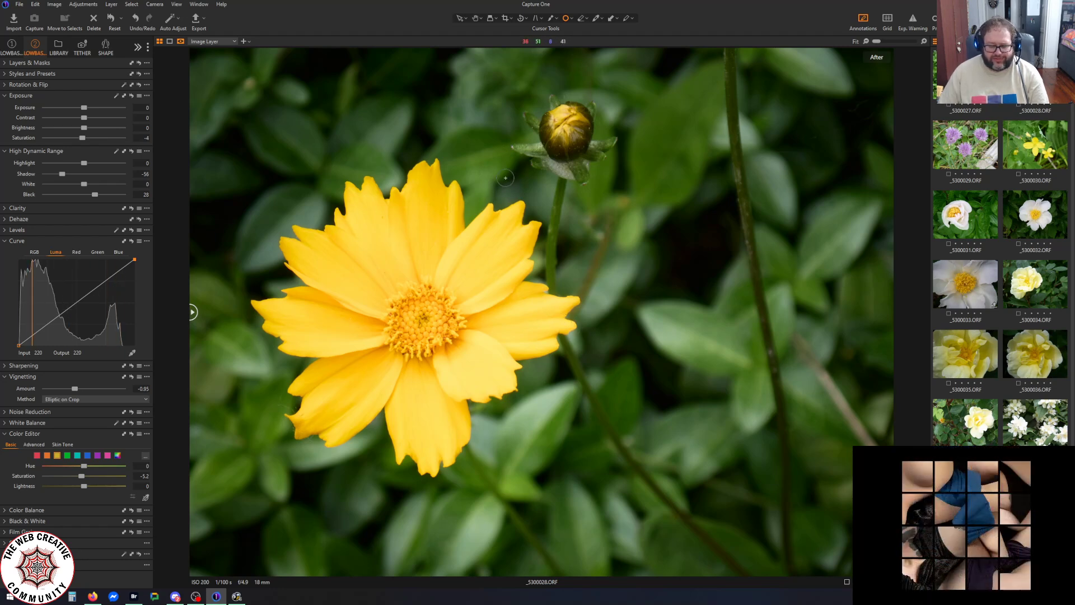
key(y)
key(y)
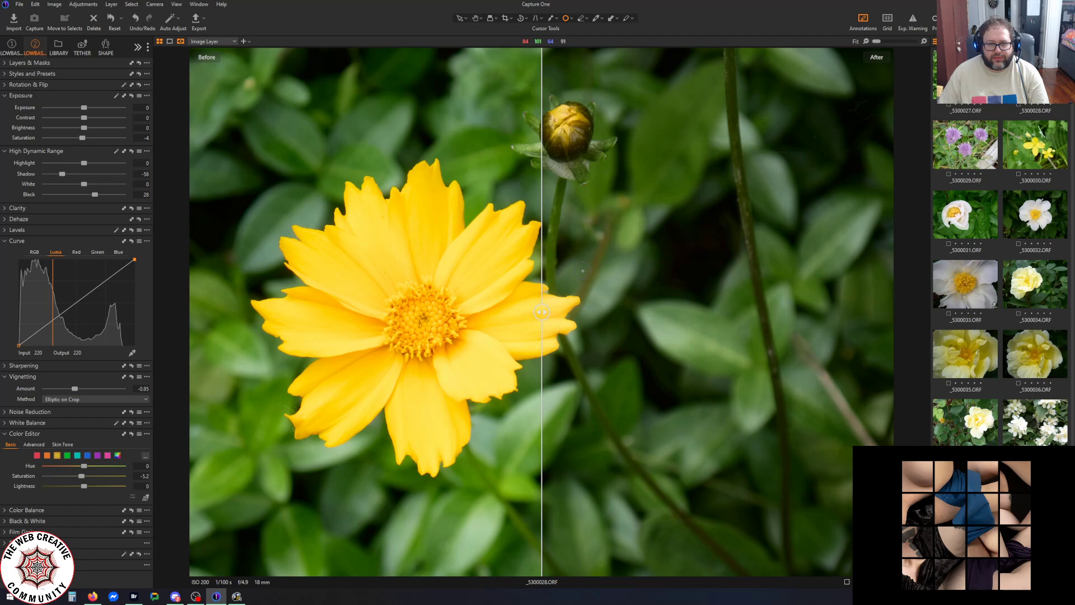
key(y)
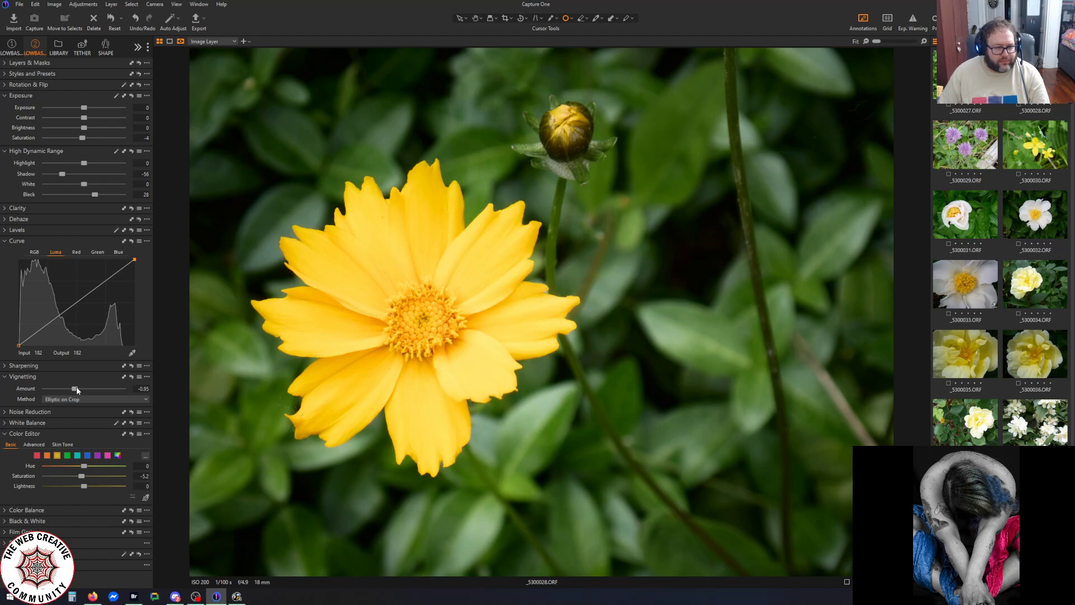
Strengthen the vignetting to an amount of -1.46
drag(77, 387, 73, 390)
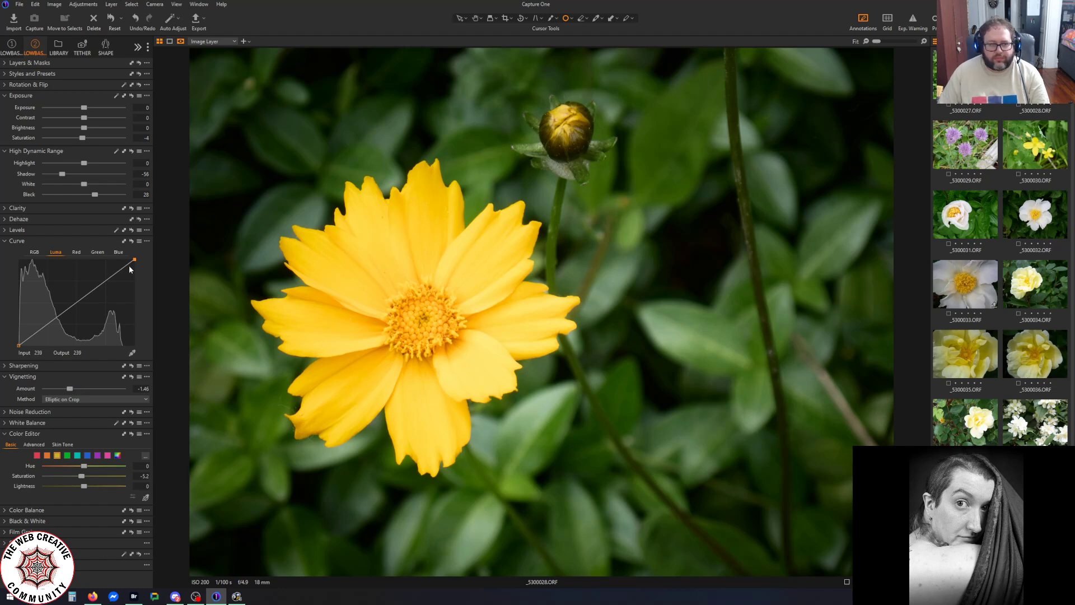
drag(133, 257, 170, 253)
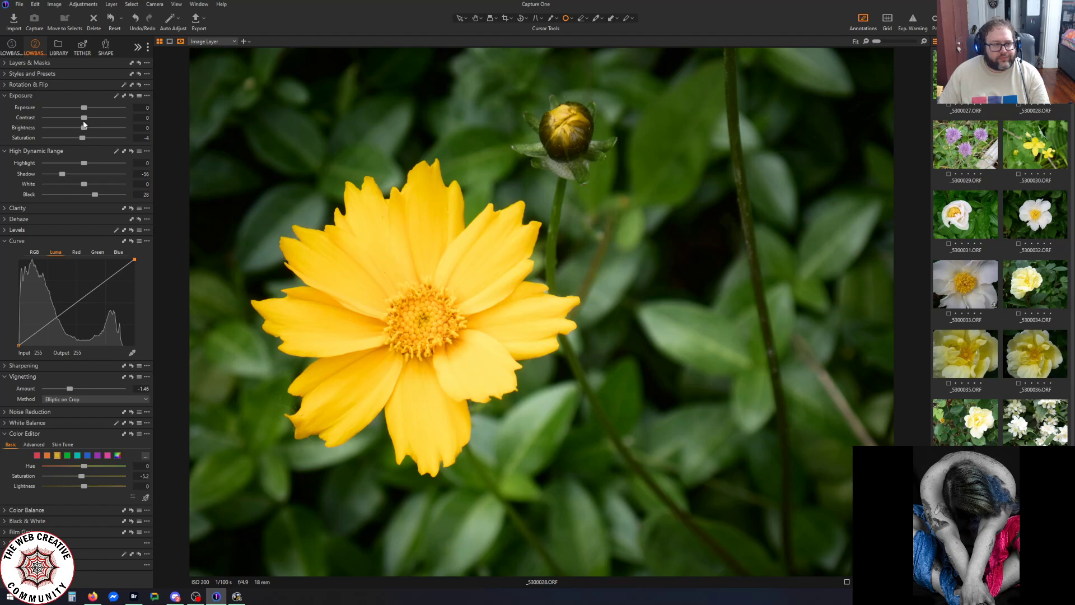
Try raising the contrast slightly, and reset the contrast value to 0
mouse_move(85, 119)
mouse_down()
mouse_move(105, 117)
mouse_move(85, 124)
mouse_up()
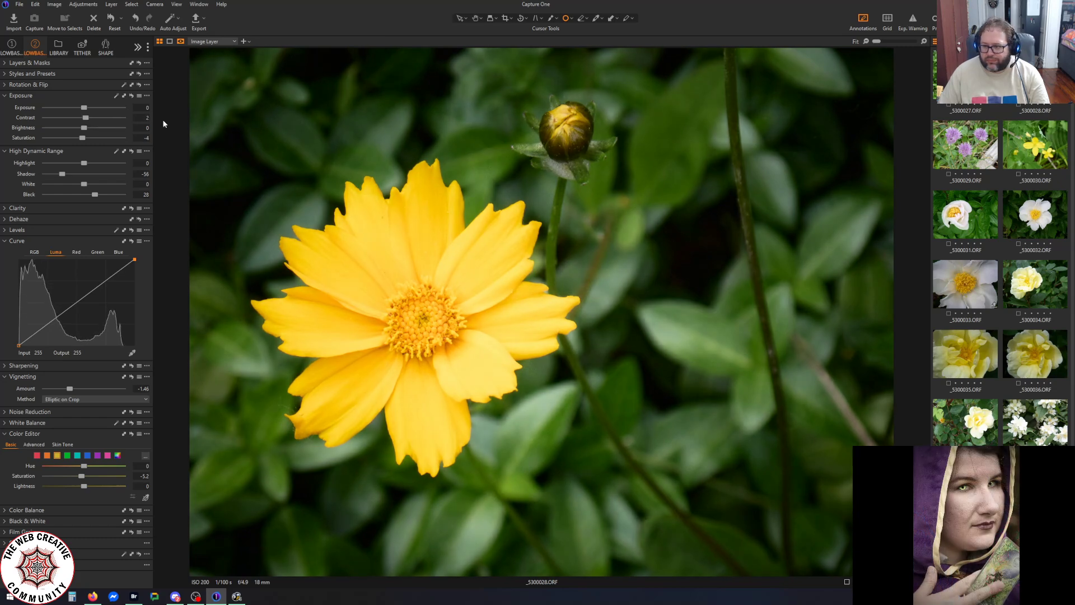
click(141, 120)
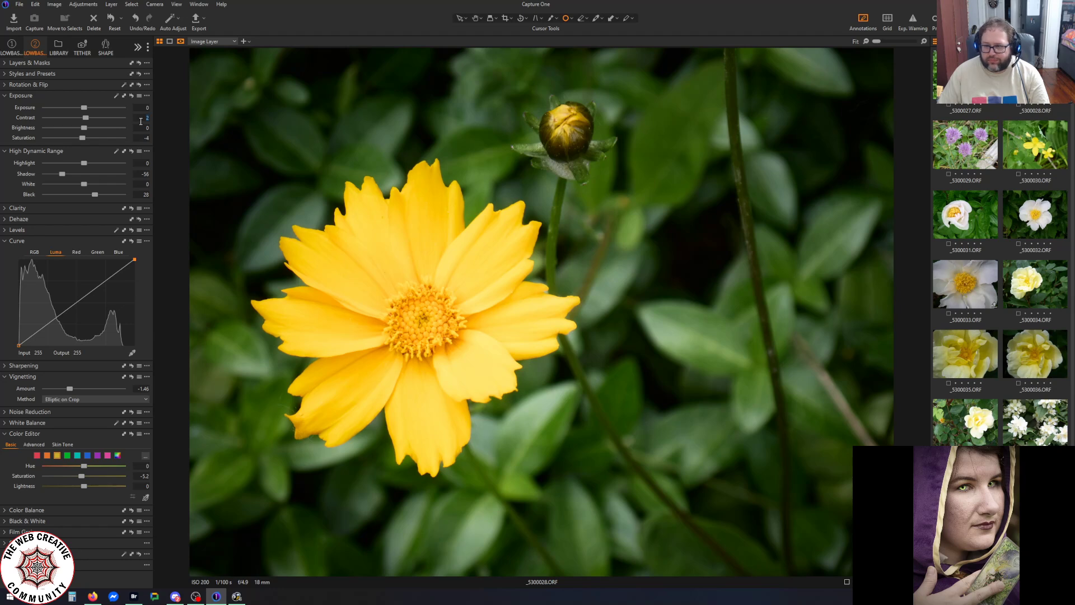
text(0)
key(Return)
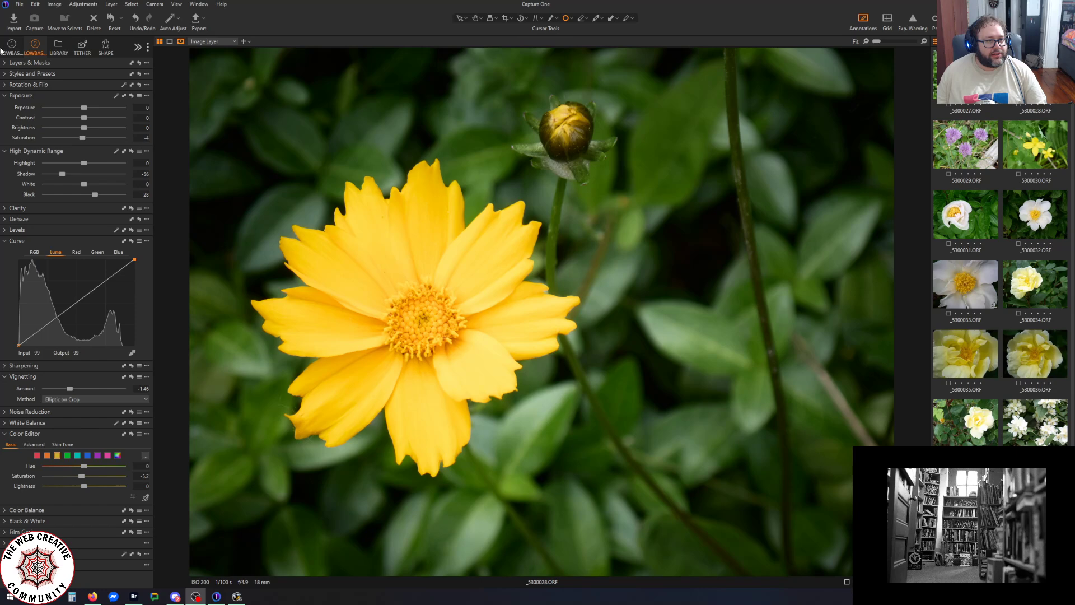
Start exporting the photo with the 8-bit TIFF Adobe RGB (1998) recipe instead of the 2048px JPEG one
click(199, 25)
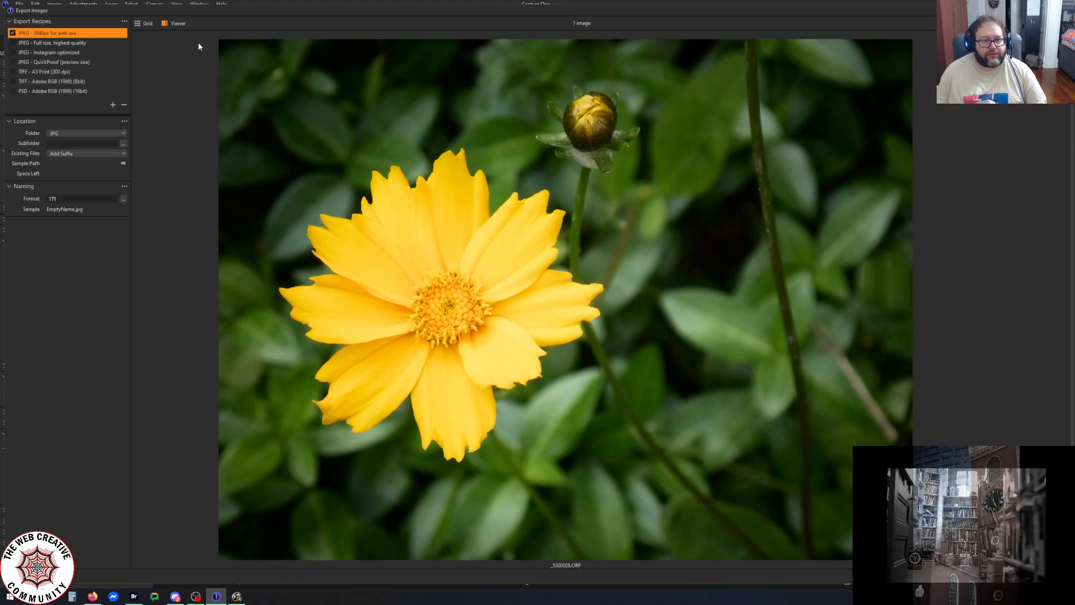
click(12, 33)
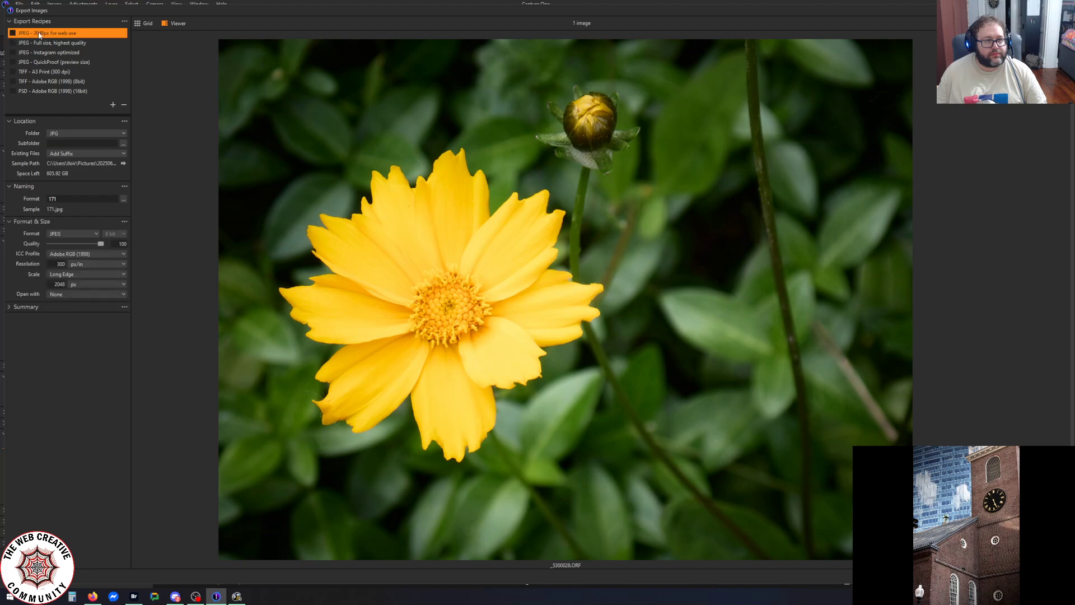
click(49, 82)
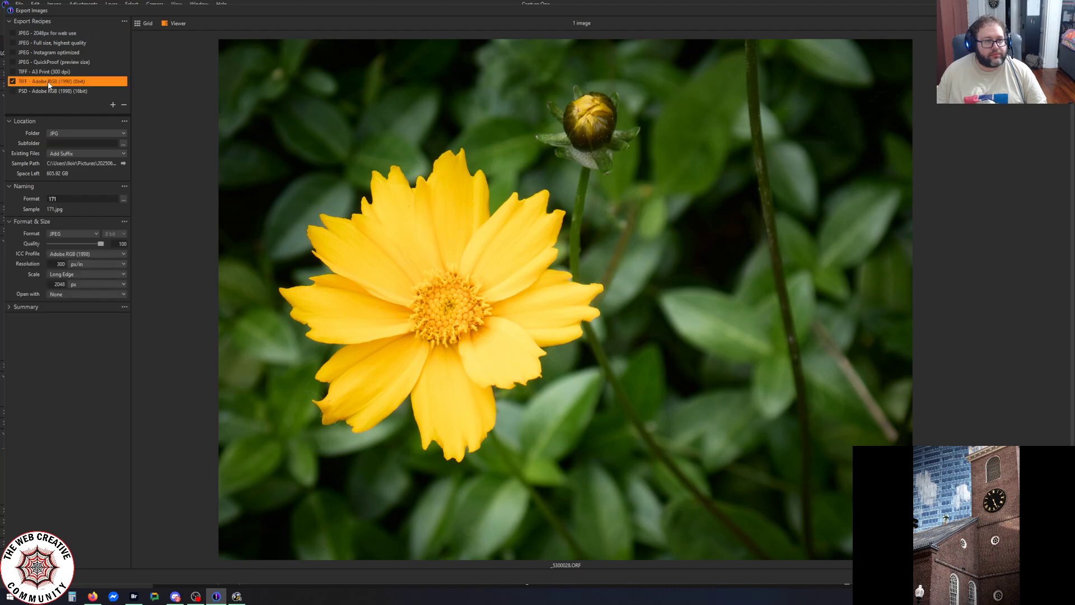
Choose the C1 Edits folder as the destination for the TIFF export
click(91, 133)
click(87, 175)
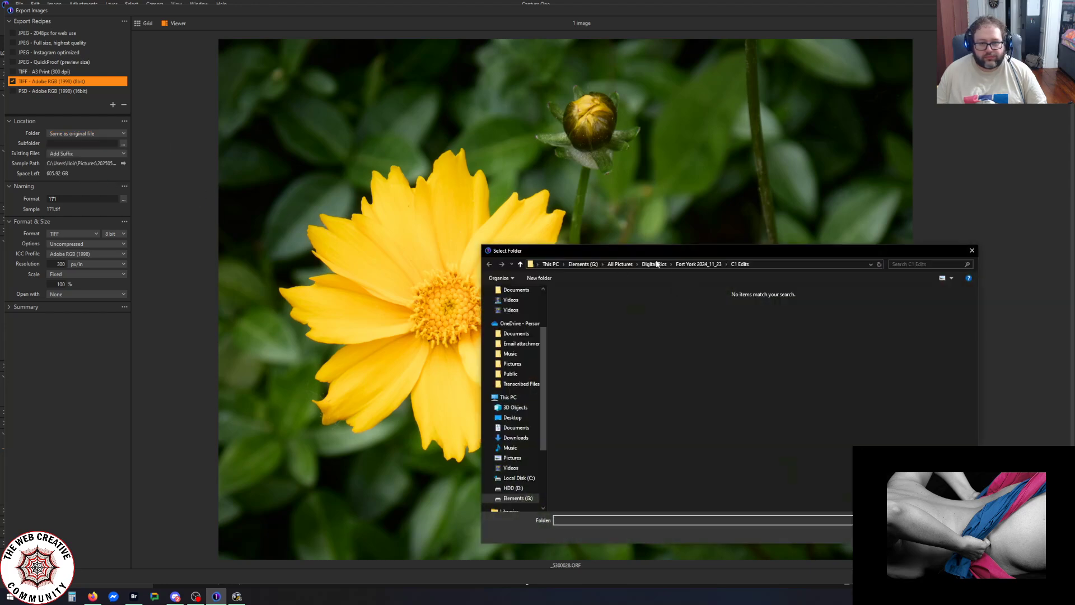
click(654, 264)
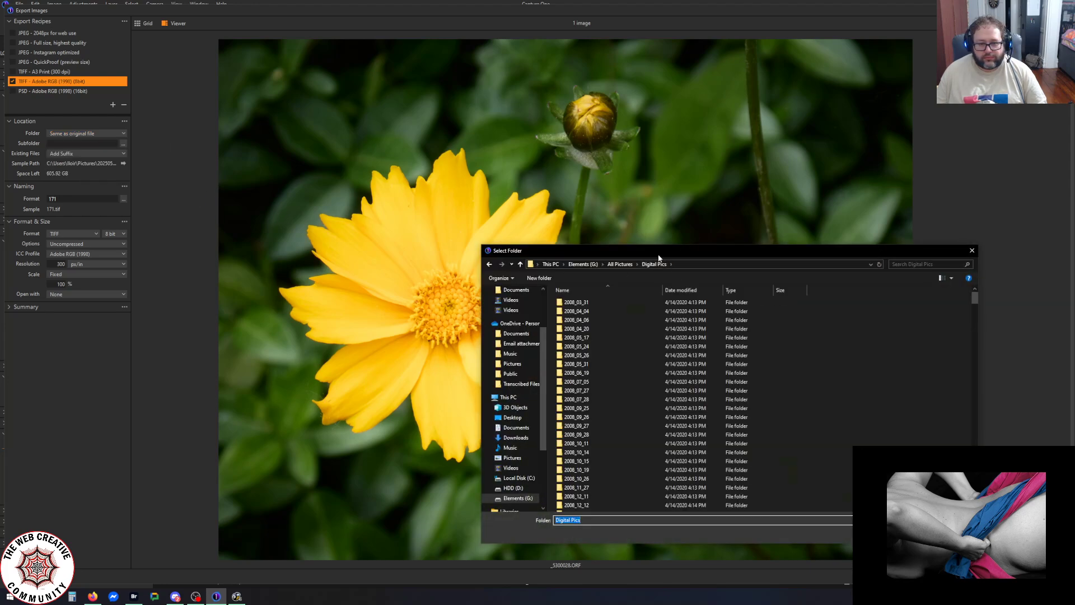
key(Escape)
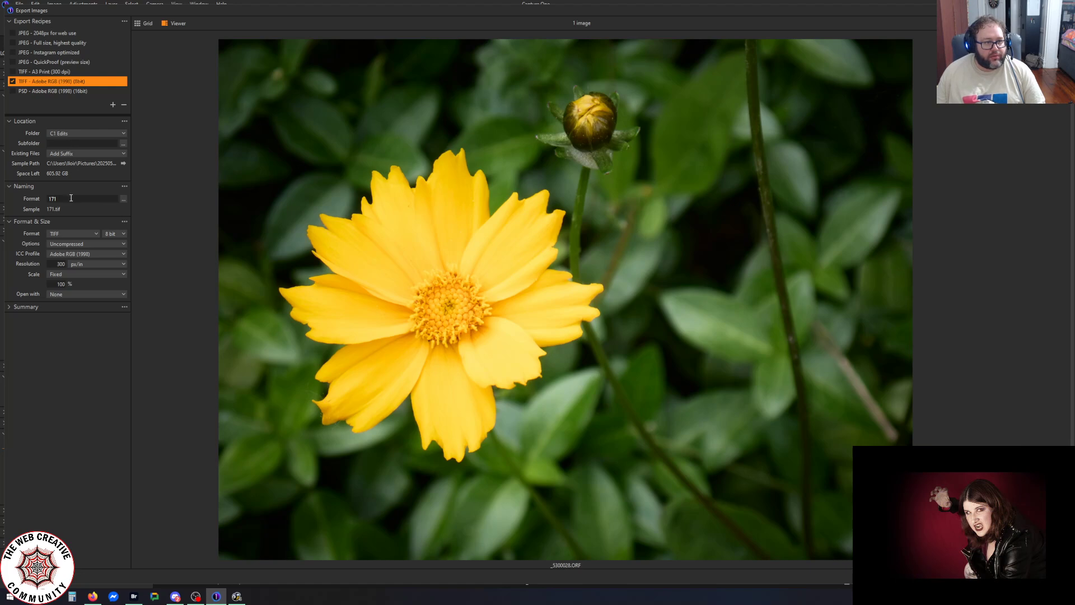
Name the exported file 028 and export the flower photo
drag(71, 198, 18, 191)
text(028)
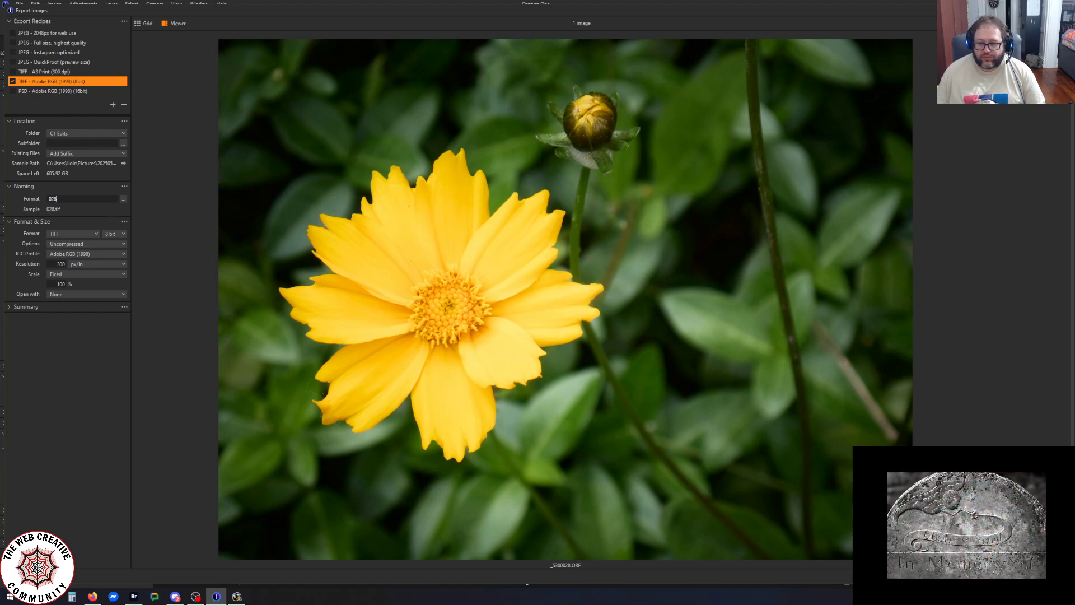
key(Return)
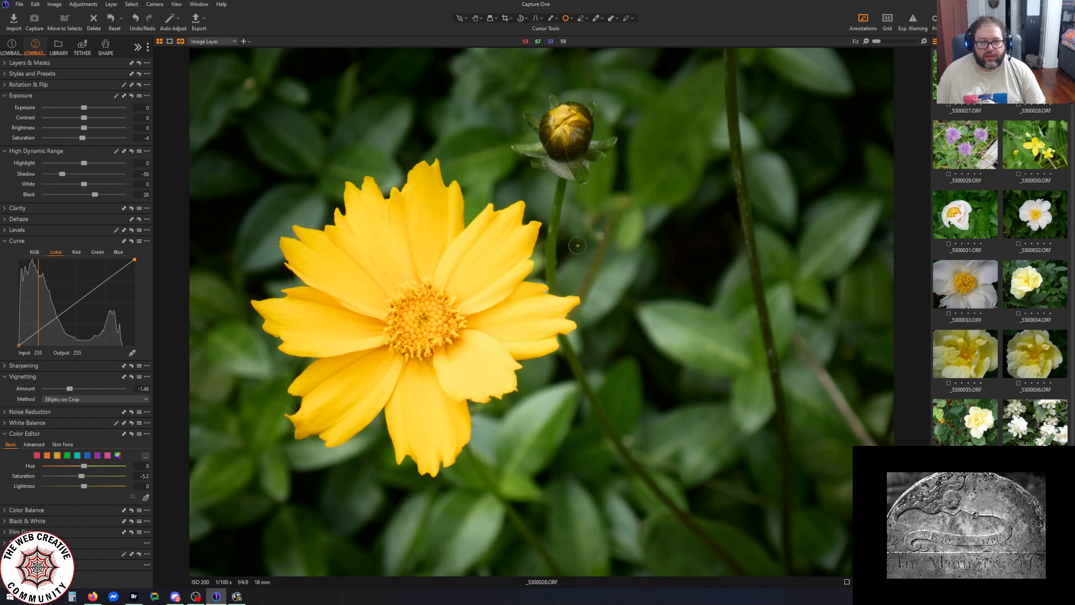
Try converting the flower photo to black and white, and turn the conversion off again
click(6, 525)
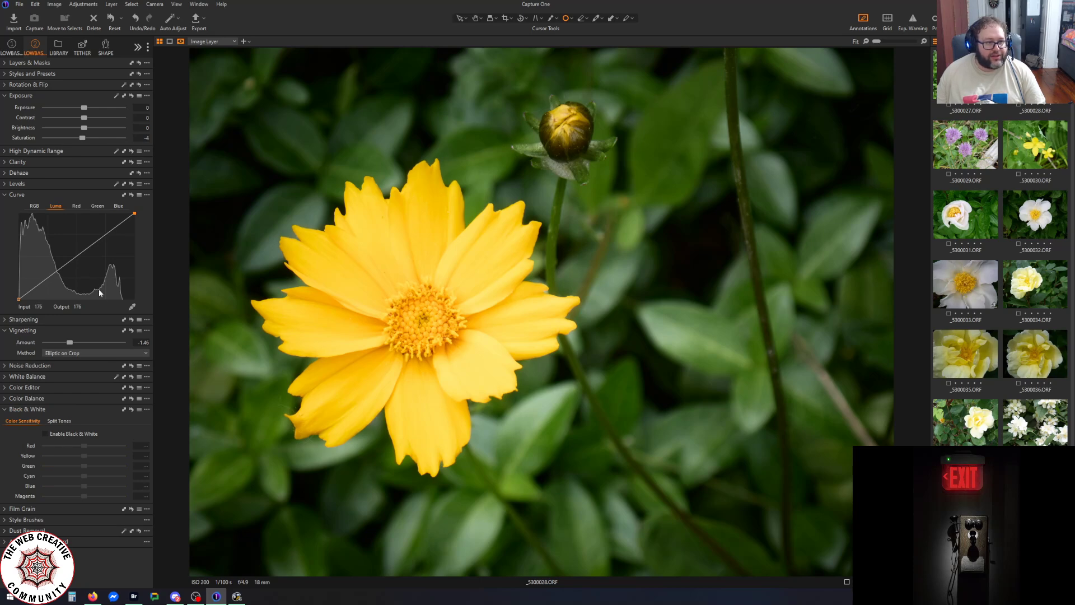
click(46, 433)
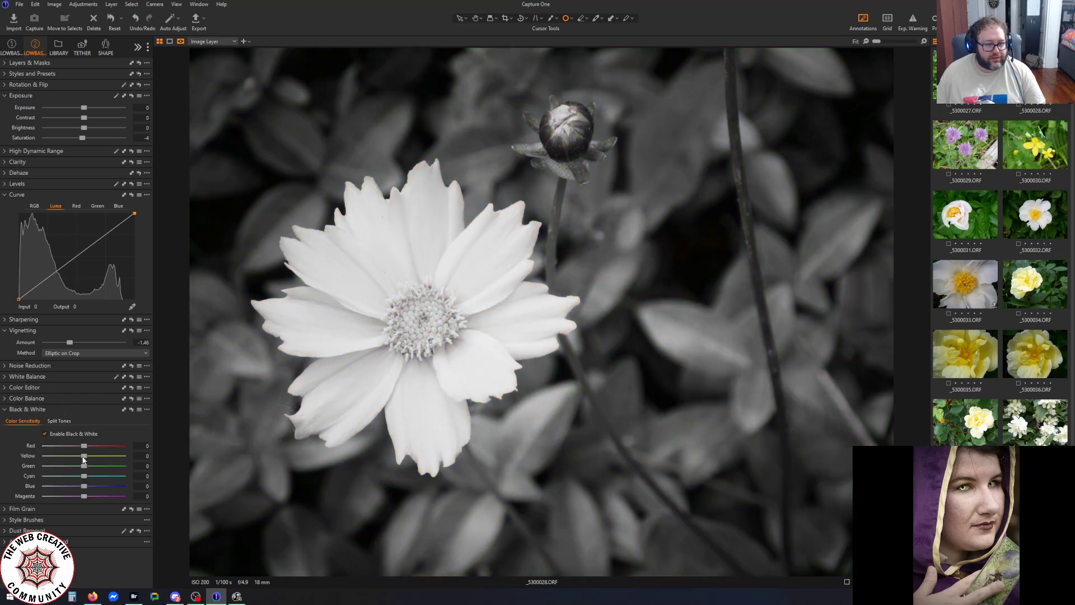
click(46, 433)
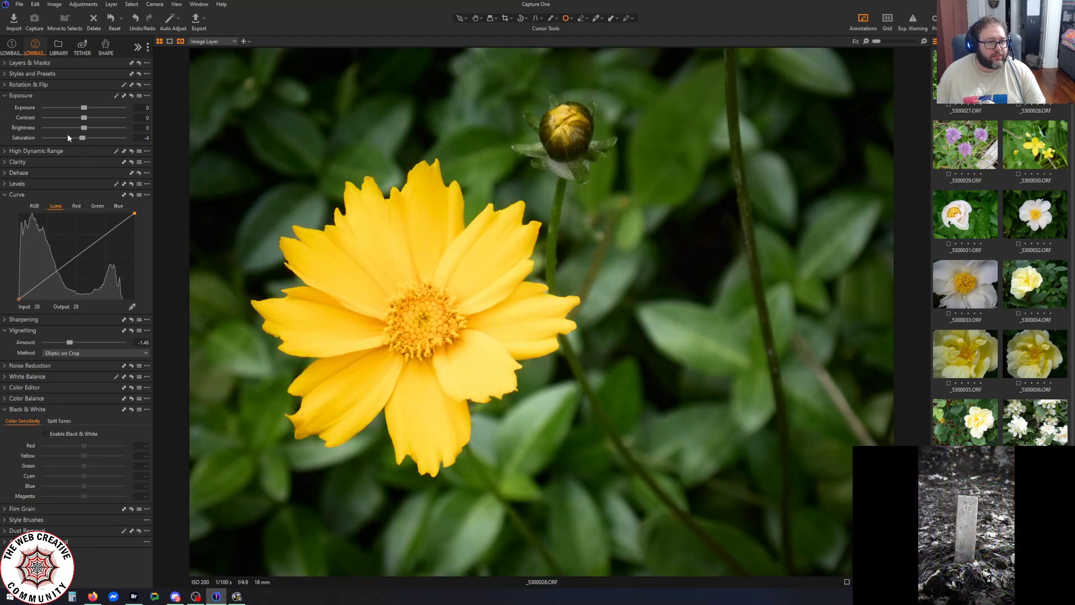
mouse_move(83, 138)
mouse_down()
mouse_move(1, 135)
mouse_move(83, 138)
mouse_up()
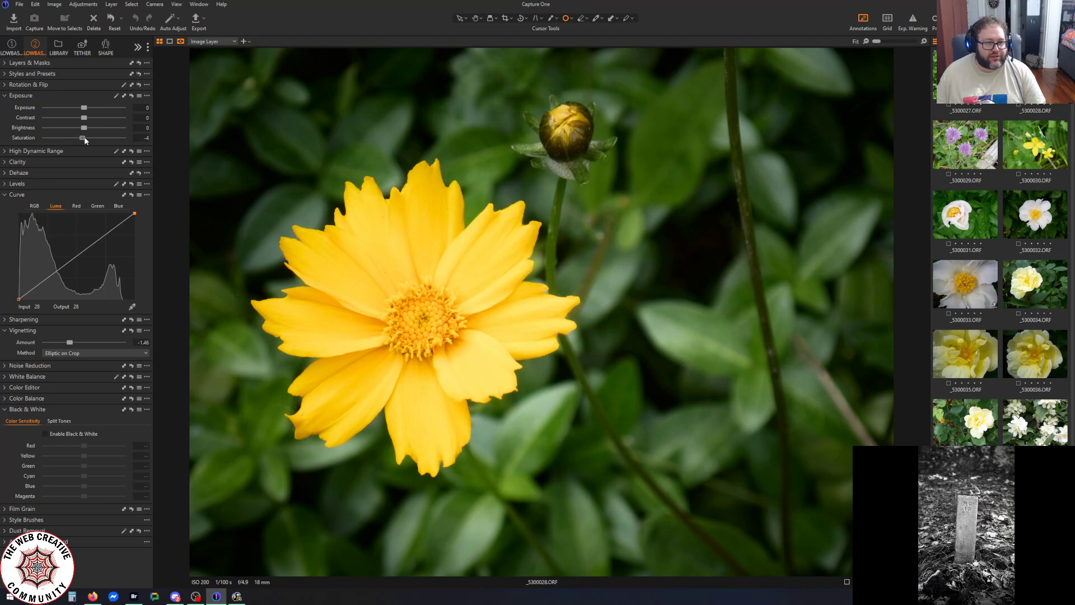
Fully desaturate the green colour range in the Color Editor to grey out the leaves
click(6, 388)
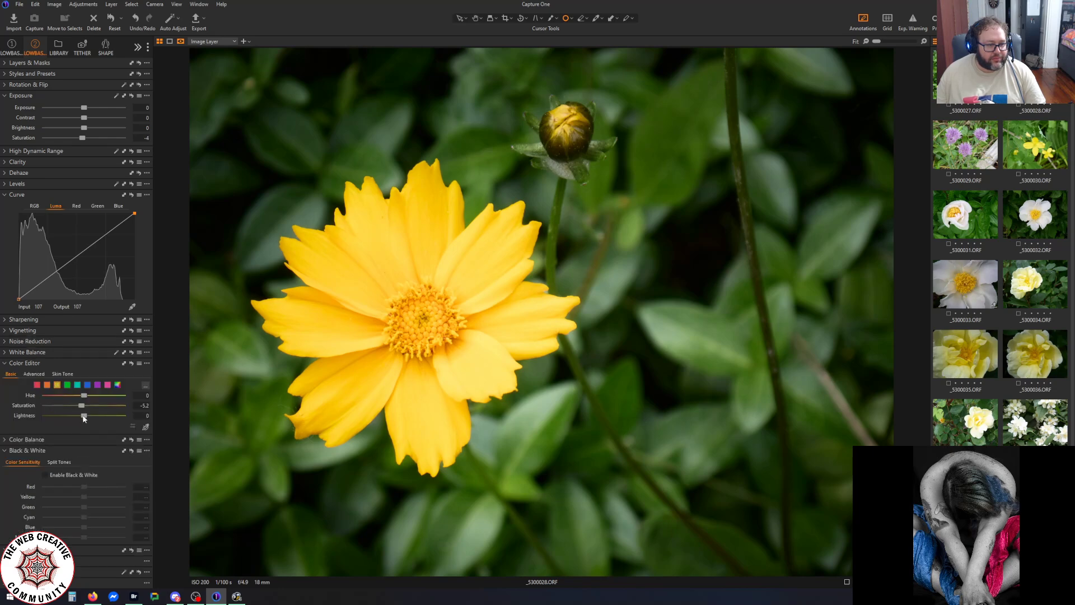
click(68, 384)
drag(80, 405, 1, 407)
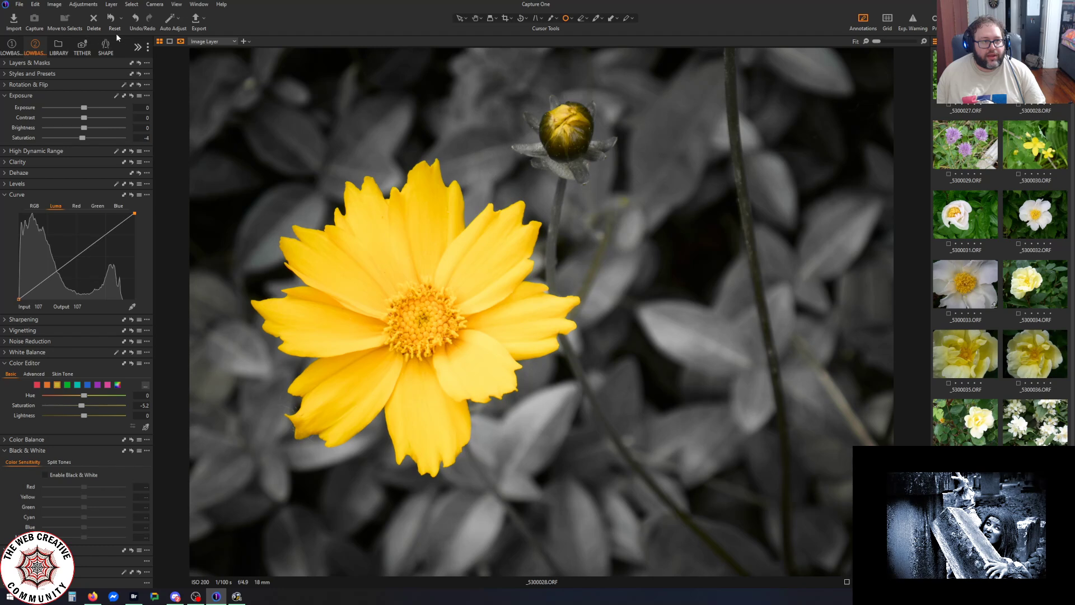
Add an empty adjustment layer and brush a mask over the bud, the tall dark stem and the blurred stalks
click(25, 63)
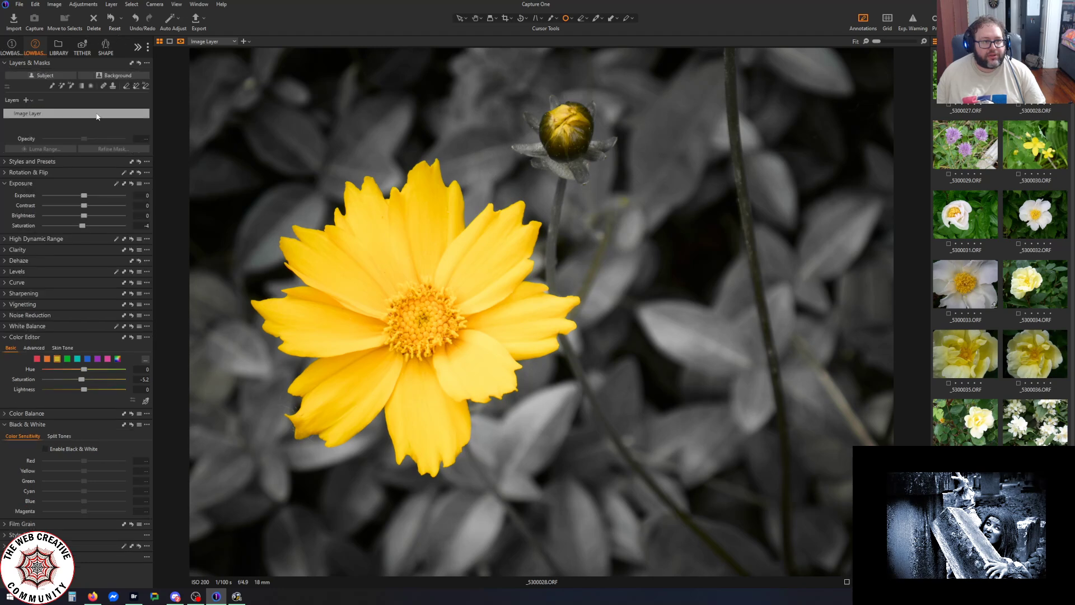
click(27, 100)
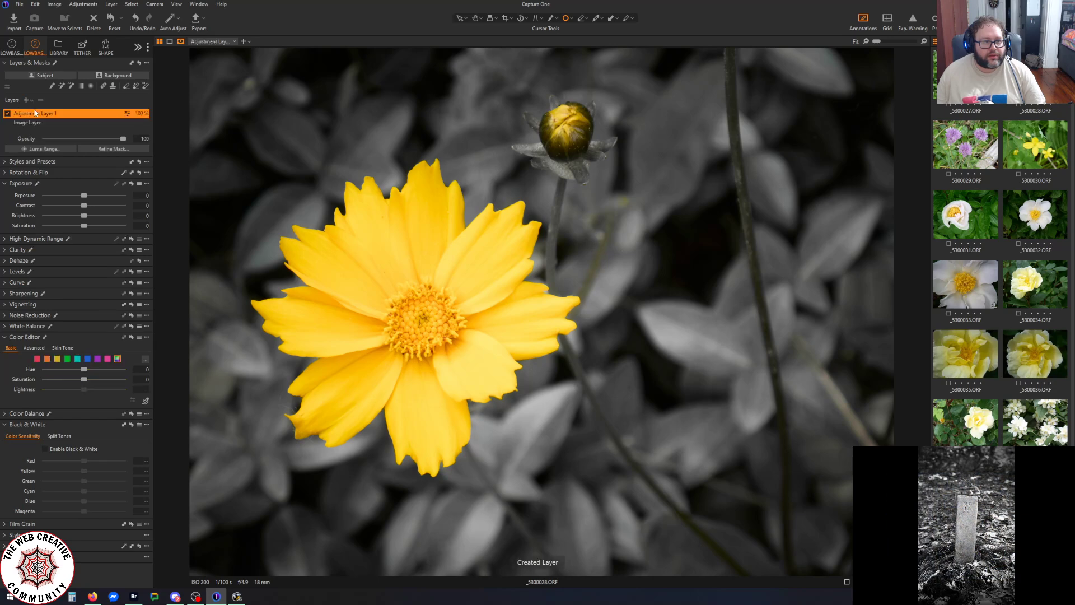
click(551, 19)
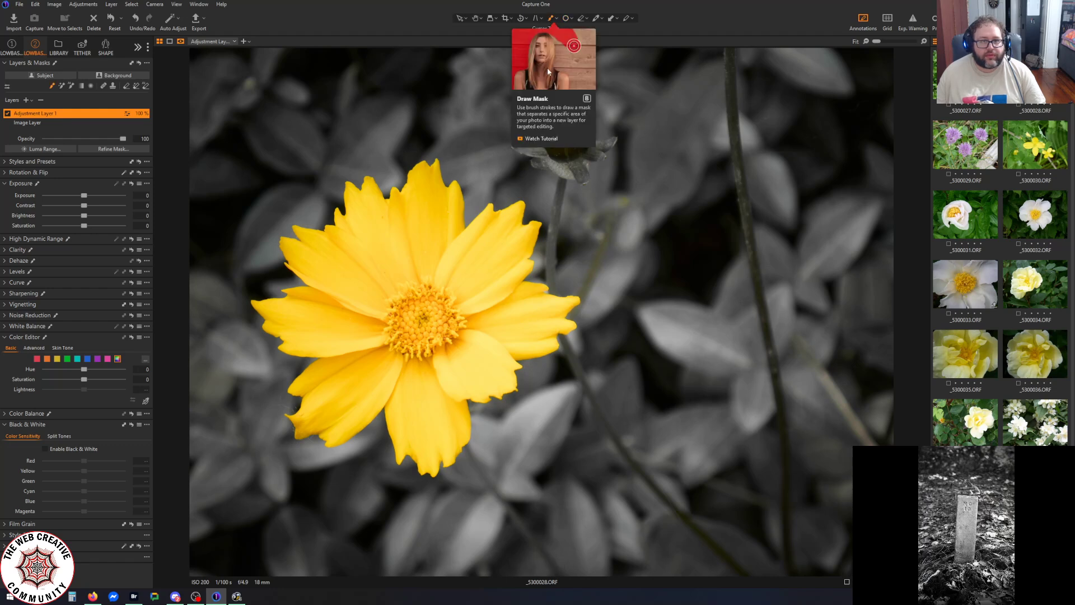
mouse_move(565, 129)
mouse_down()
mouse_move(557, 81)
mouse_move(511, 131)
mouse_move(585, 132)
mouse_move(577, 126)
mouse_move(585, 142)
mouse_move(555, 165)
mouse_move(571, 170)
mouse_up()
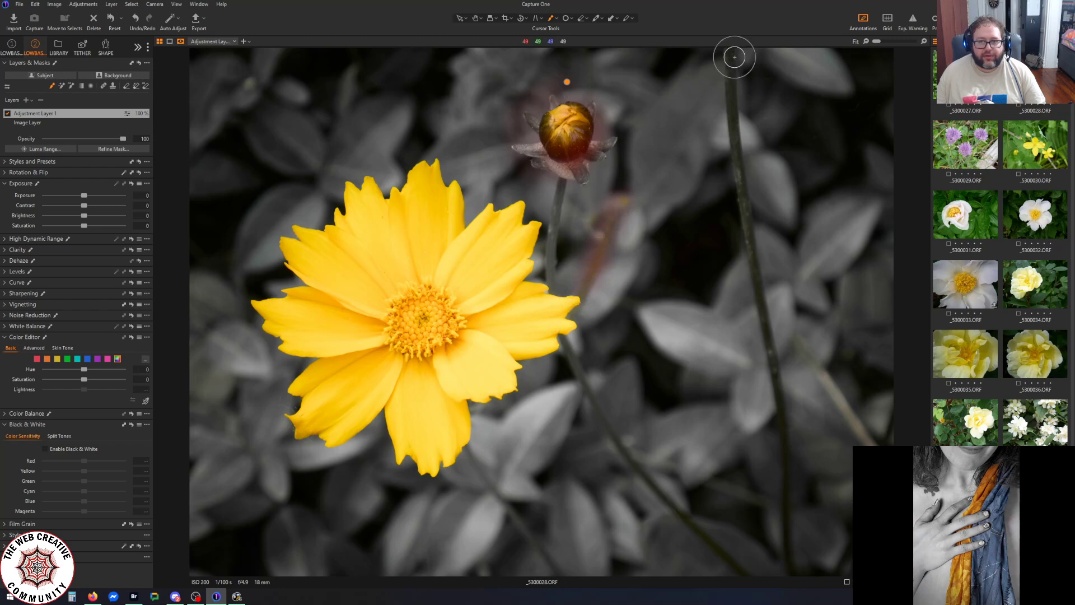
mouse_move(736, 170)
mouse_down()
mouse_move(778, 394)
mouse_move(794, 574)
mouse_up()
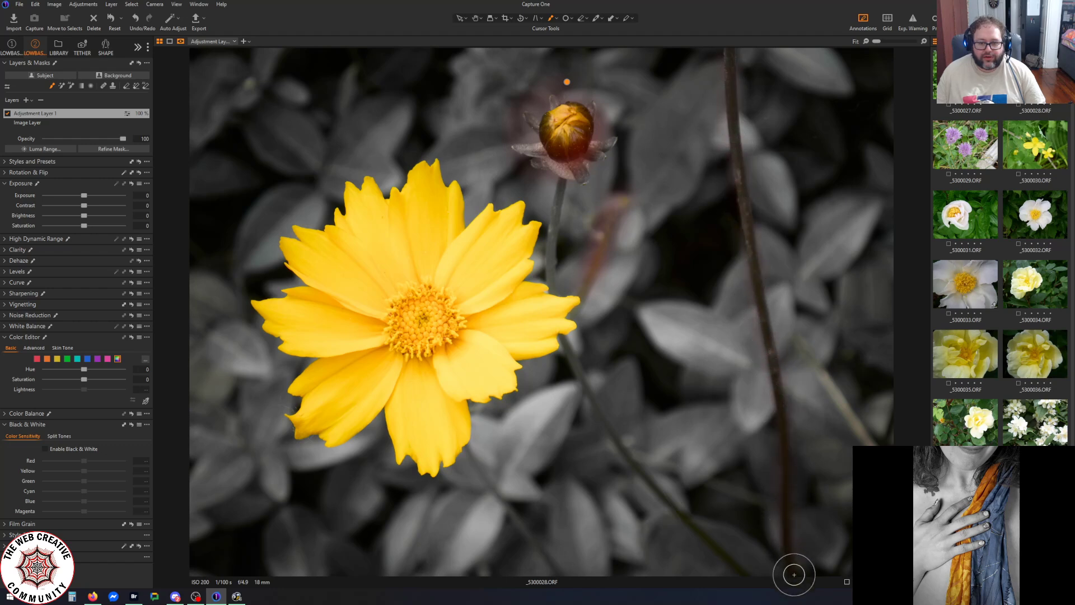
drag(793, 333, 869, 441)
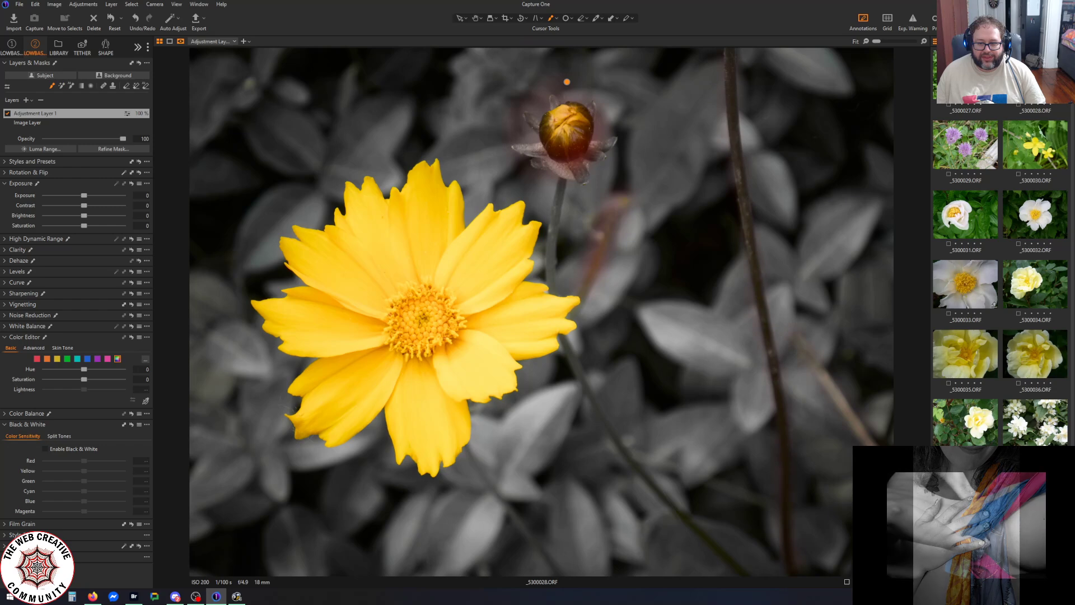
mouse_move(828, 322)
mouse_down()
mouse_move(826, 345)
mouse_move(852, 345)
mouse_move(852, 354)
mouse_move(809, 354)
mouse_up()
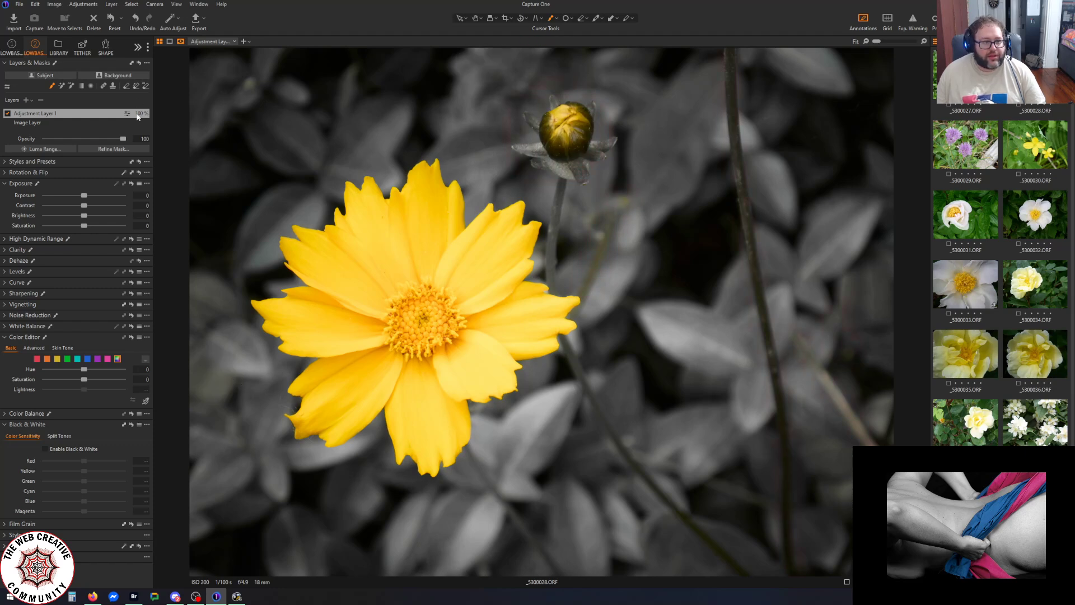
Delete the adjustment layer with the hand-painted mask
right_click(18, 115)
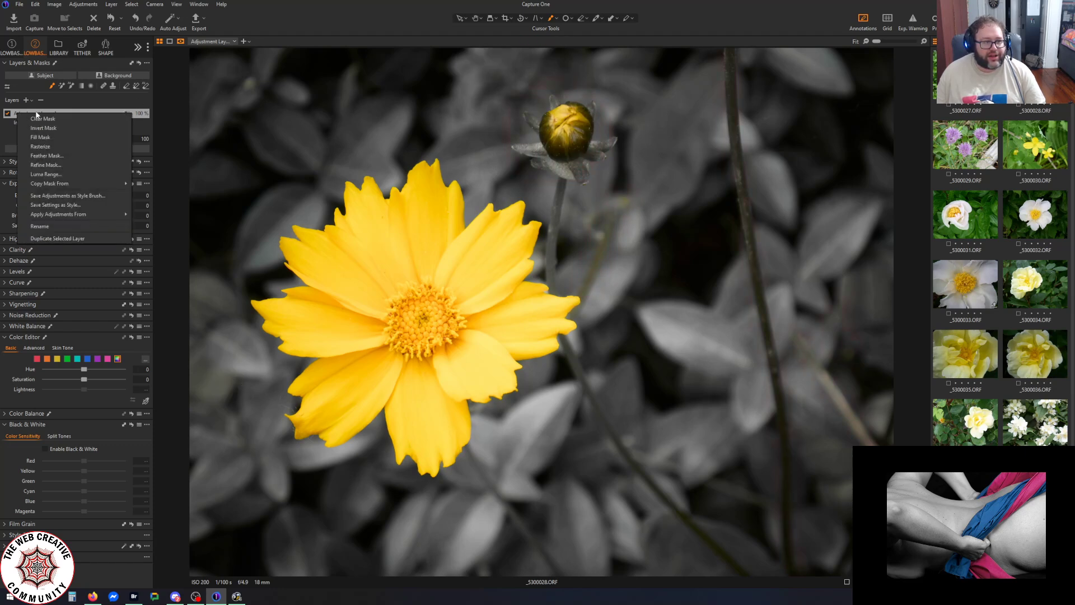
click(81, 111)
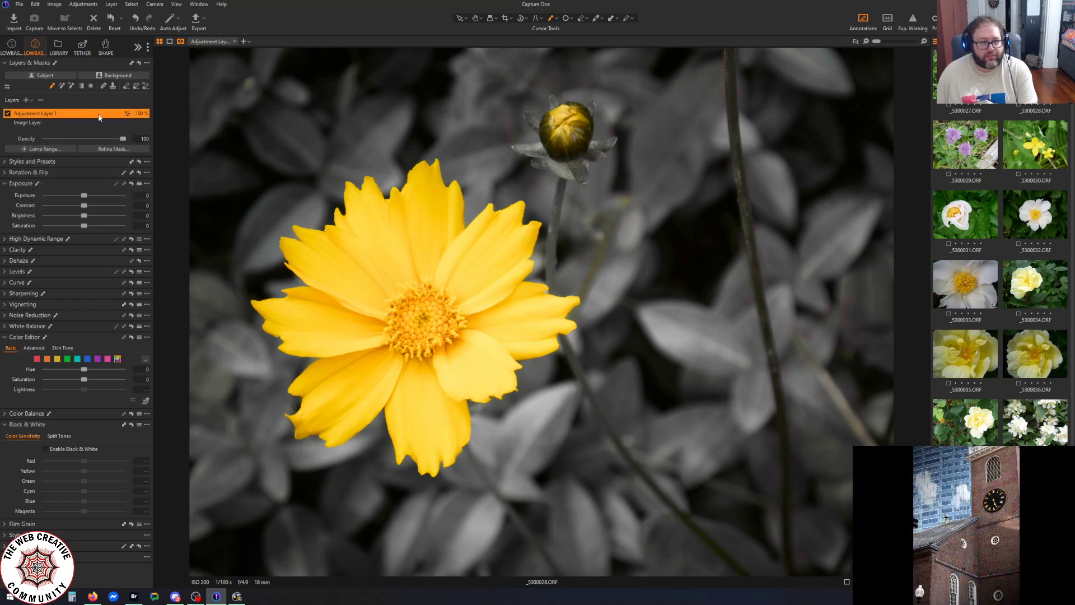
click(40, 100)
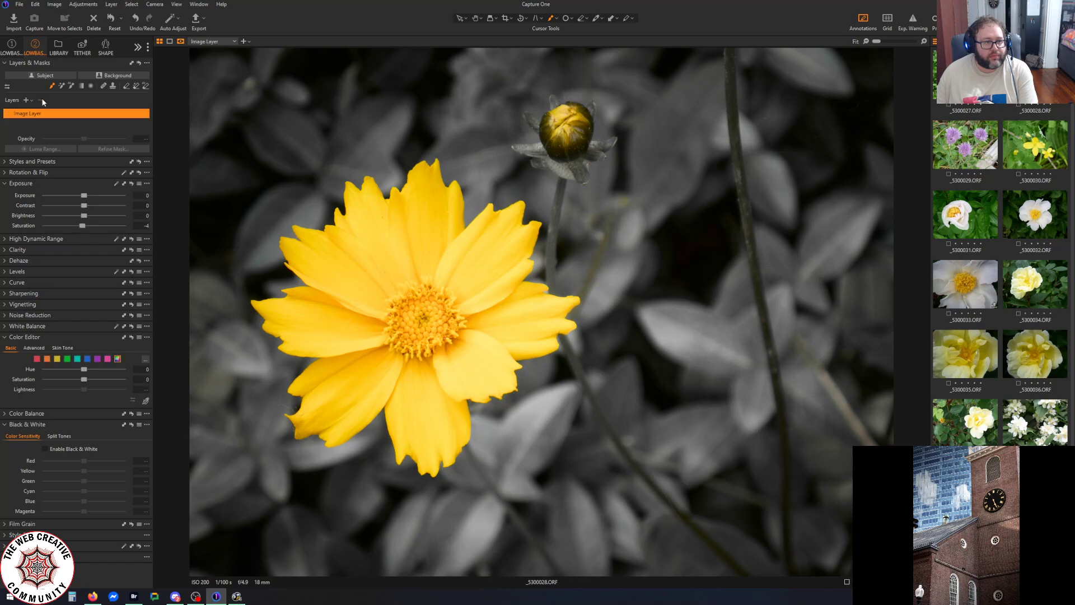
Create an automatic background mask layer and set its saturation to -100 and its shadow to -5
click(111, 77)
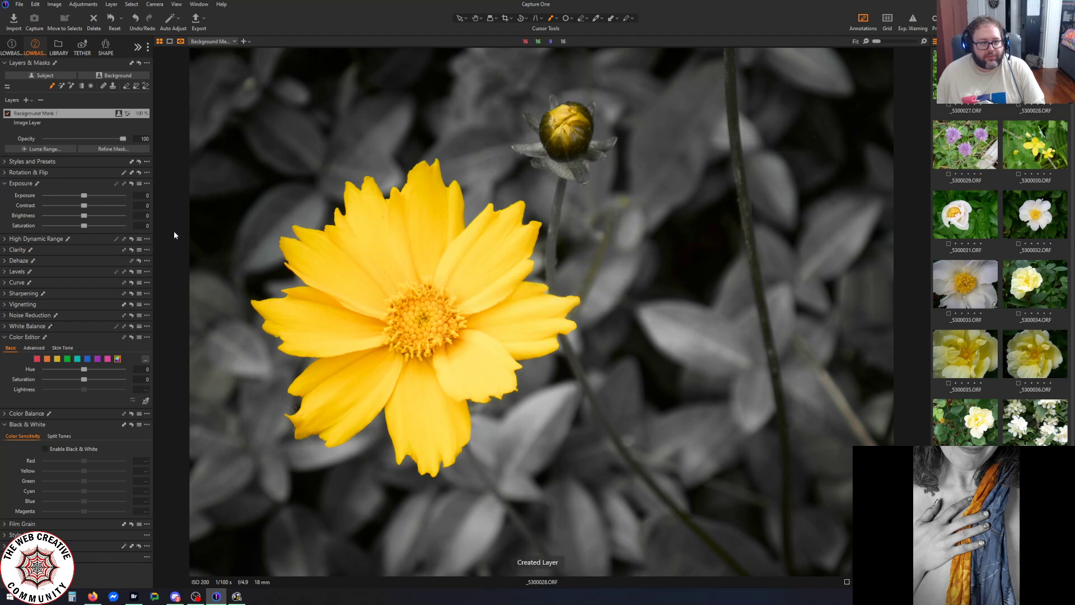
drag(84, 225, 1, 225)
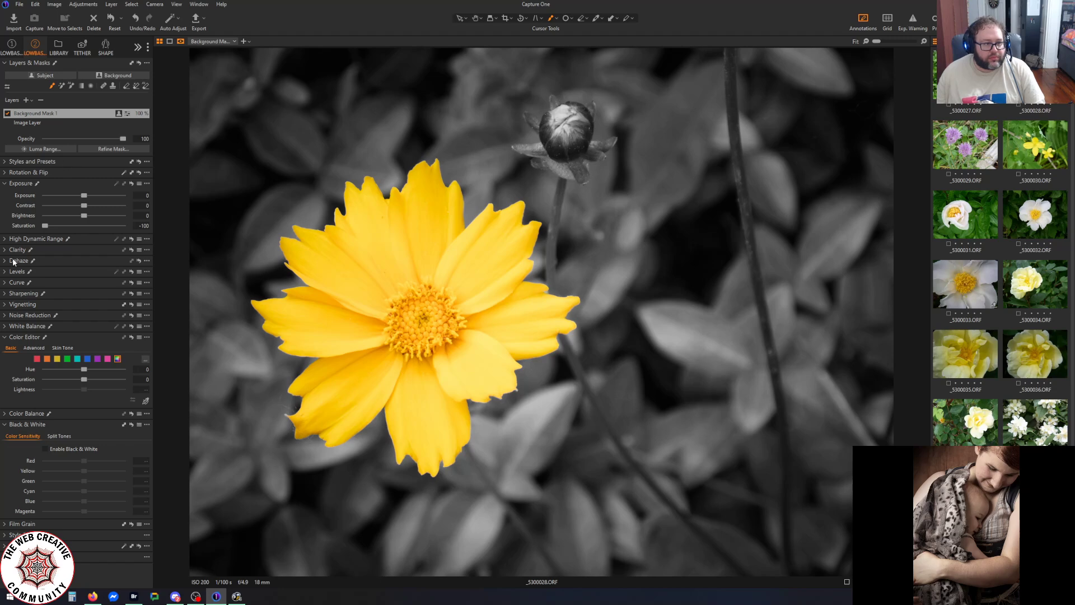
click(4, 240)
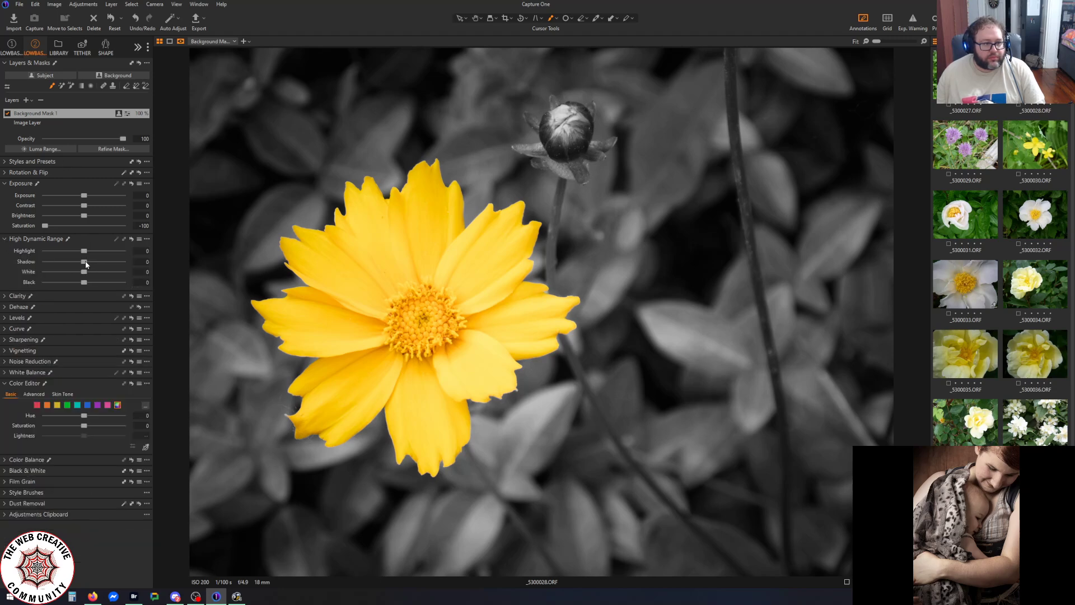
drag(84, 262, 67, 266)
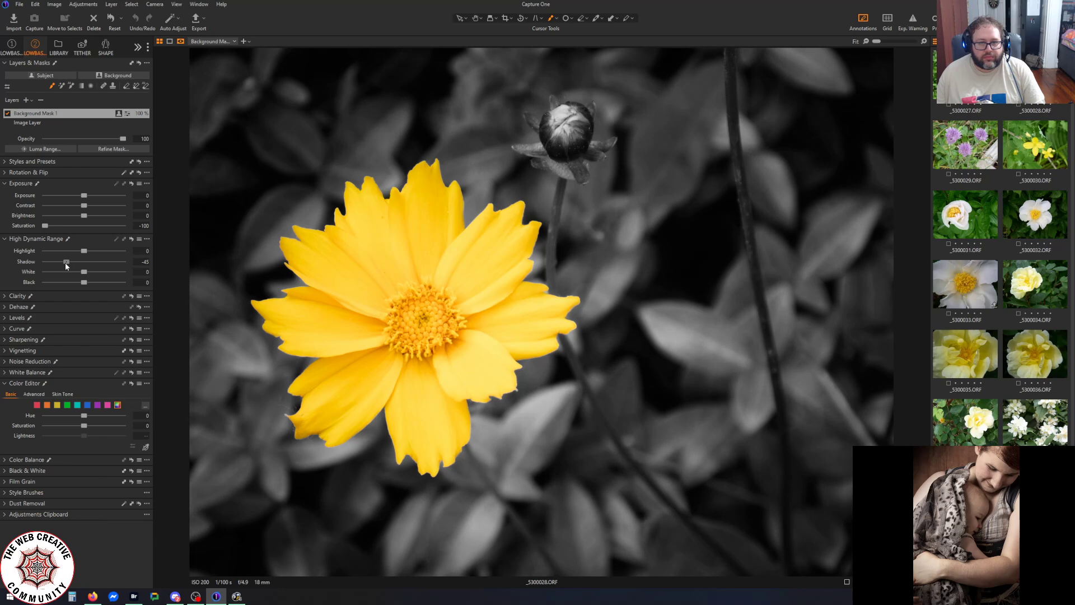
drag(71, 262, 82, 264)
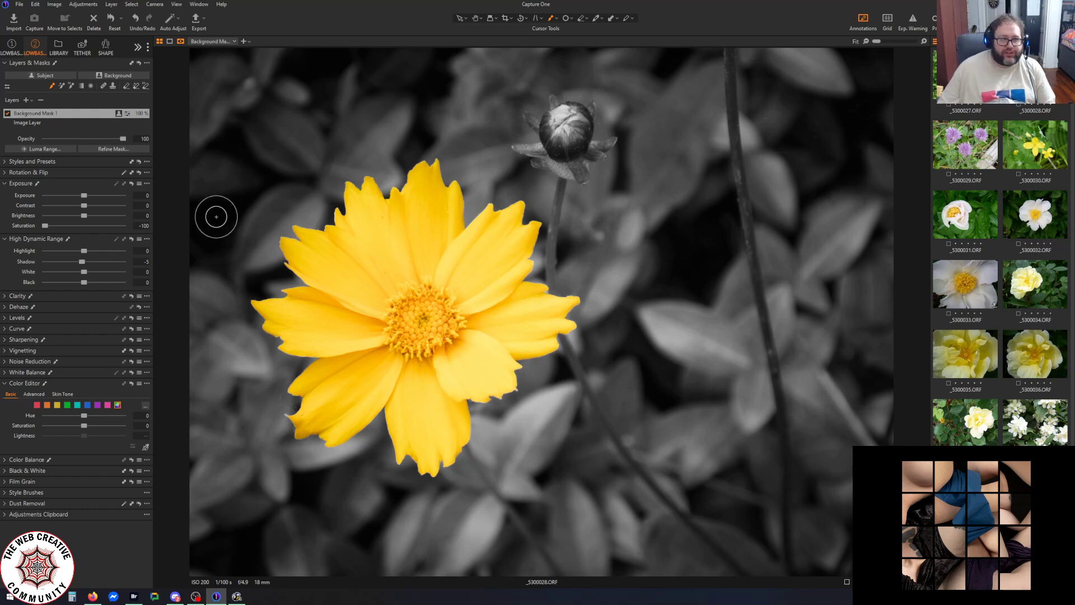
View the Capture One license details and close them
click(16, 4)
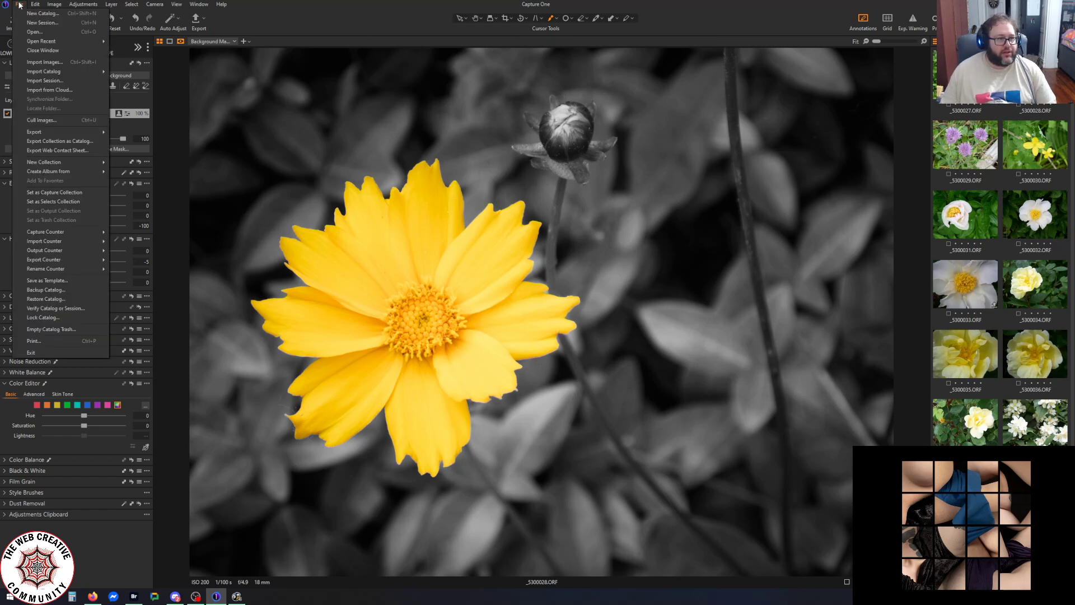
click(20, 4)
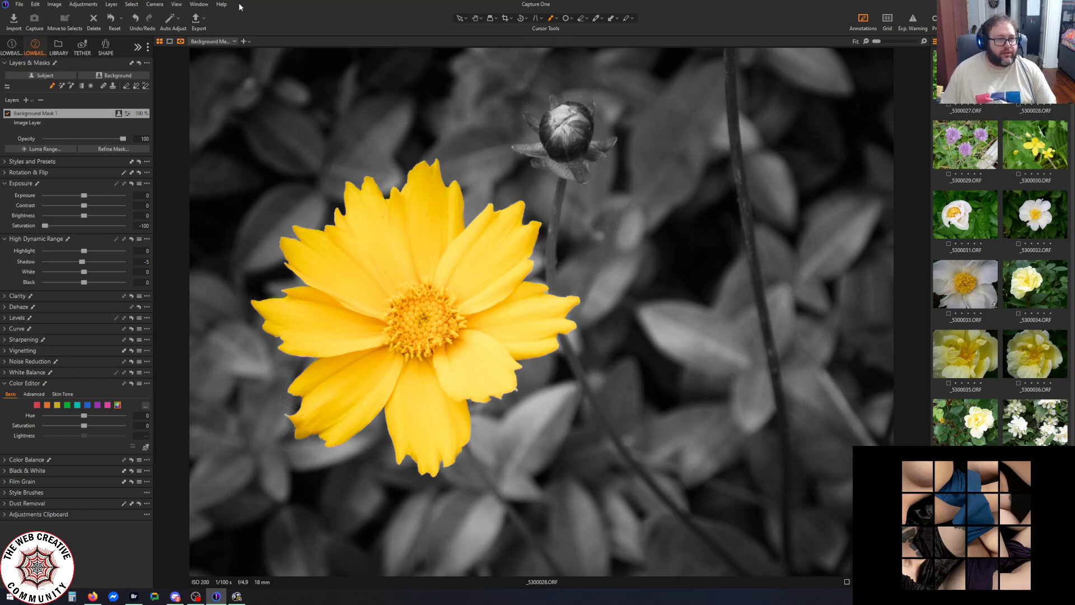
click(223, 5)
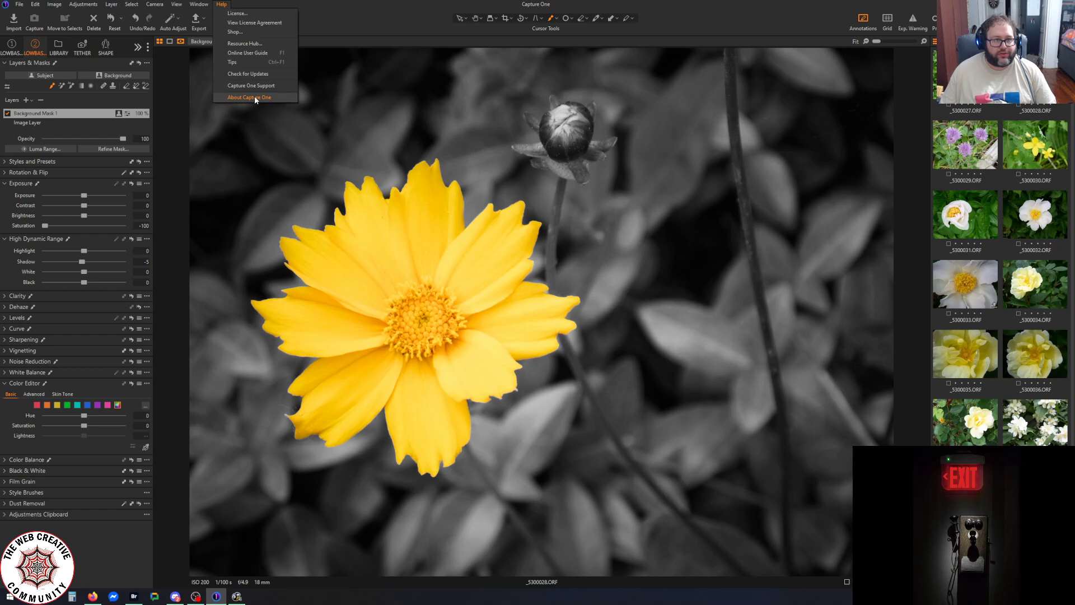
click(253, 16)
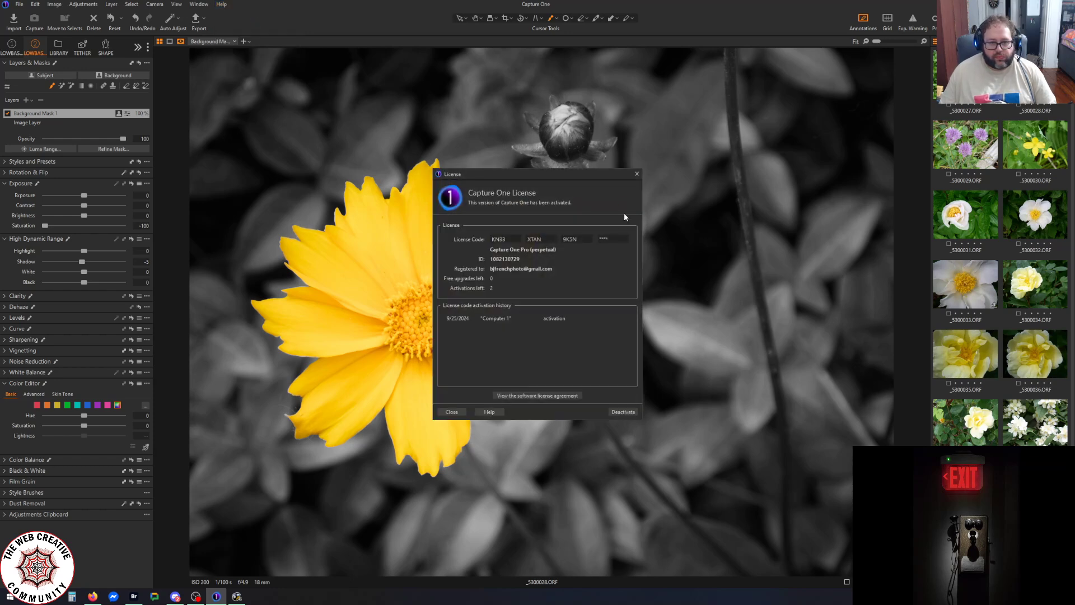
click(637, 174)
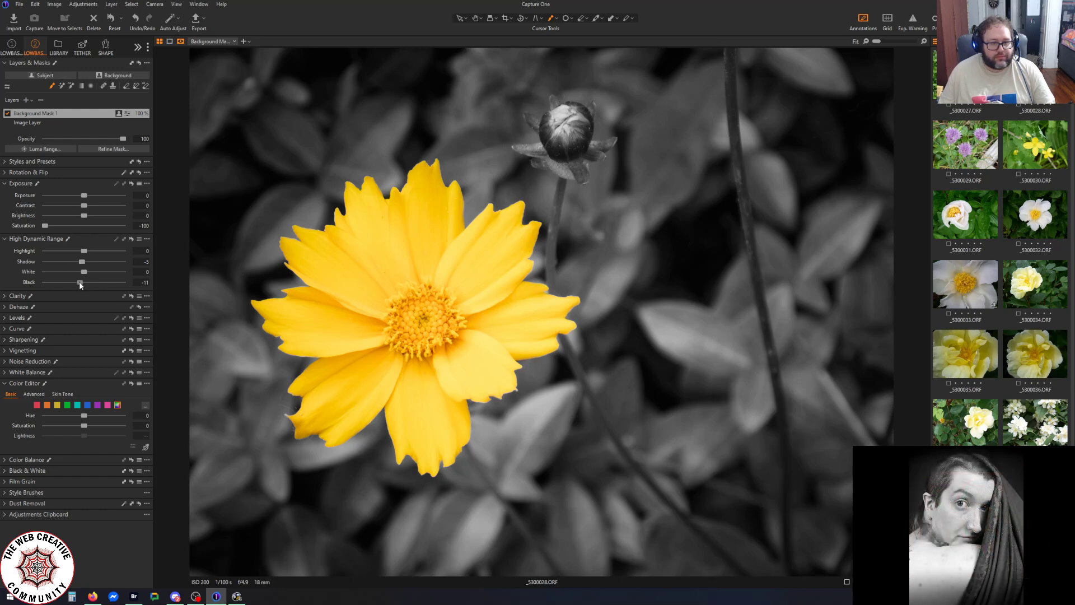
Darken the background layer with black at -57 and highlight at -80, and set the vignetting amount to -2.32
drag(84, 281, 64, 286)
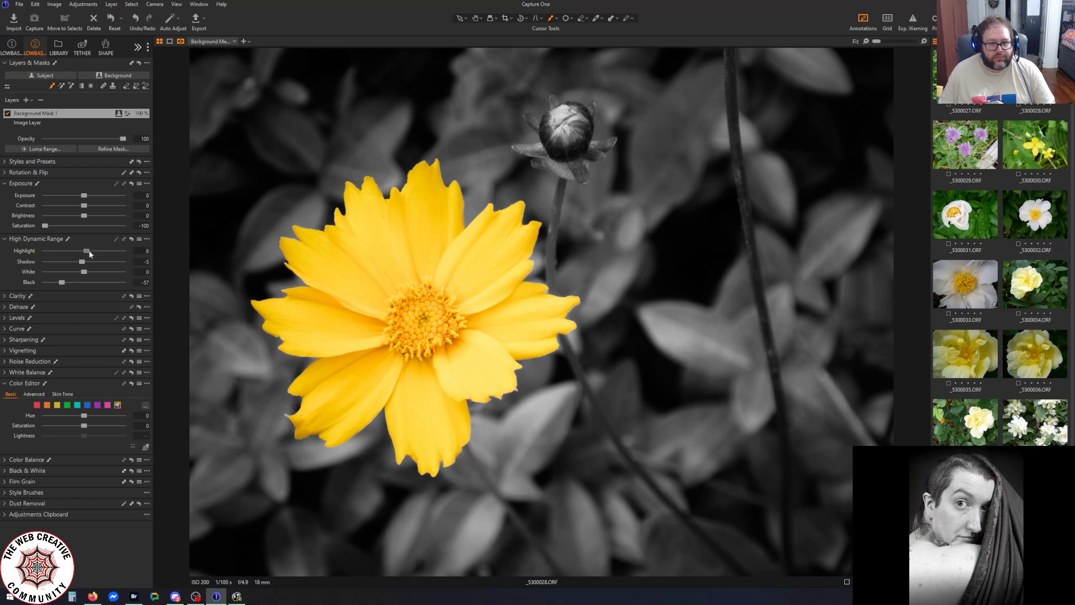
drag(88, 251, 47, 251)
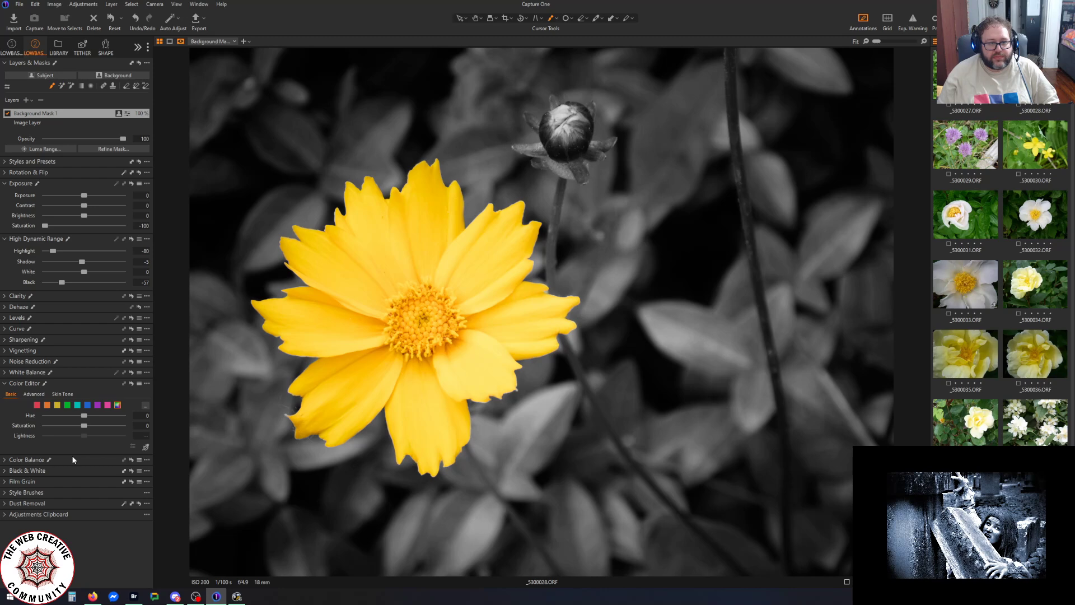
click(21, 350)
drag(68, 362, 62, 363)
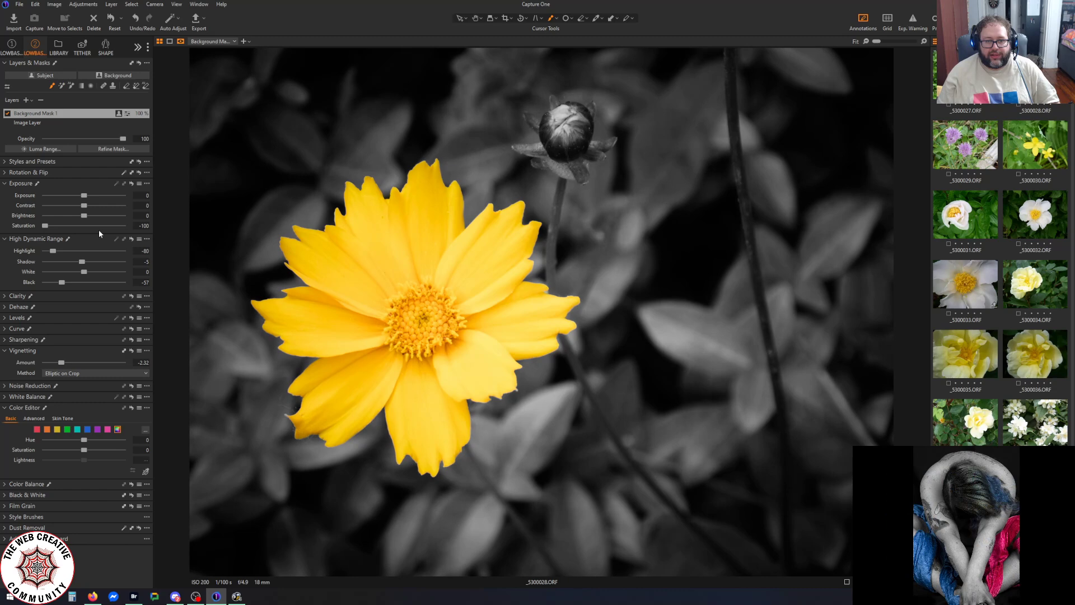
Export the selective-colour version as an 8-bit Adobe RGB TIFF named "028 selective"
click(197, 22)
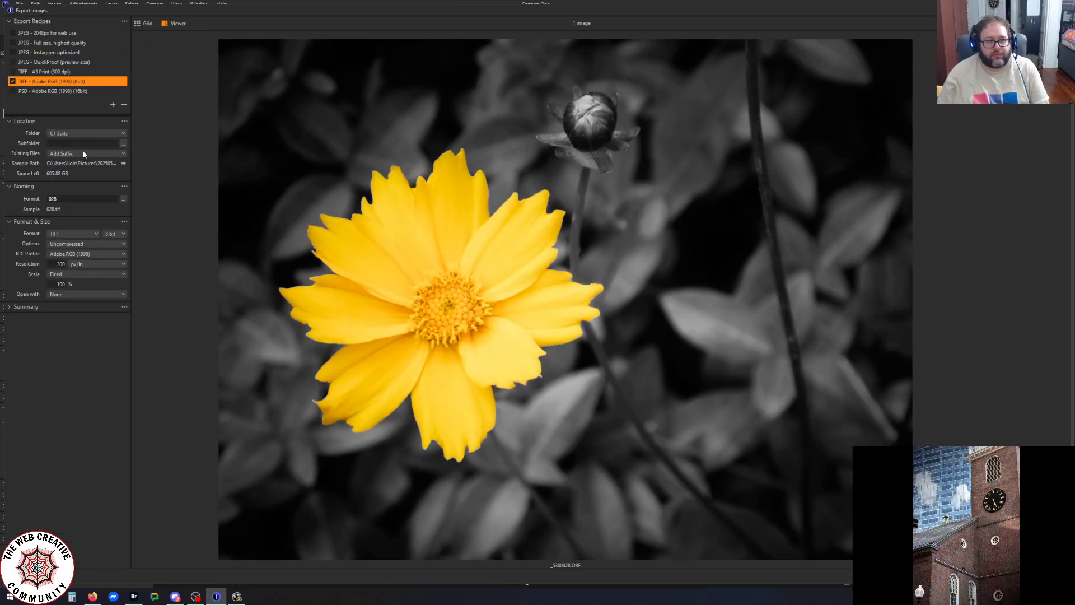
text(selectiv)
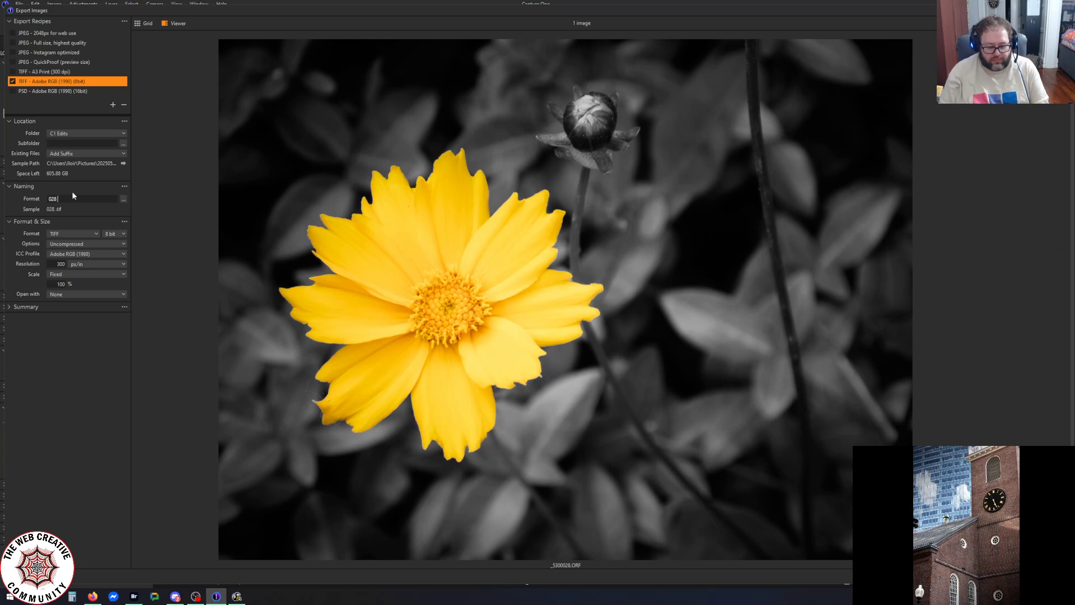
text(e)
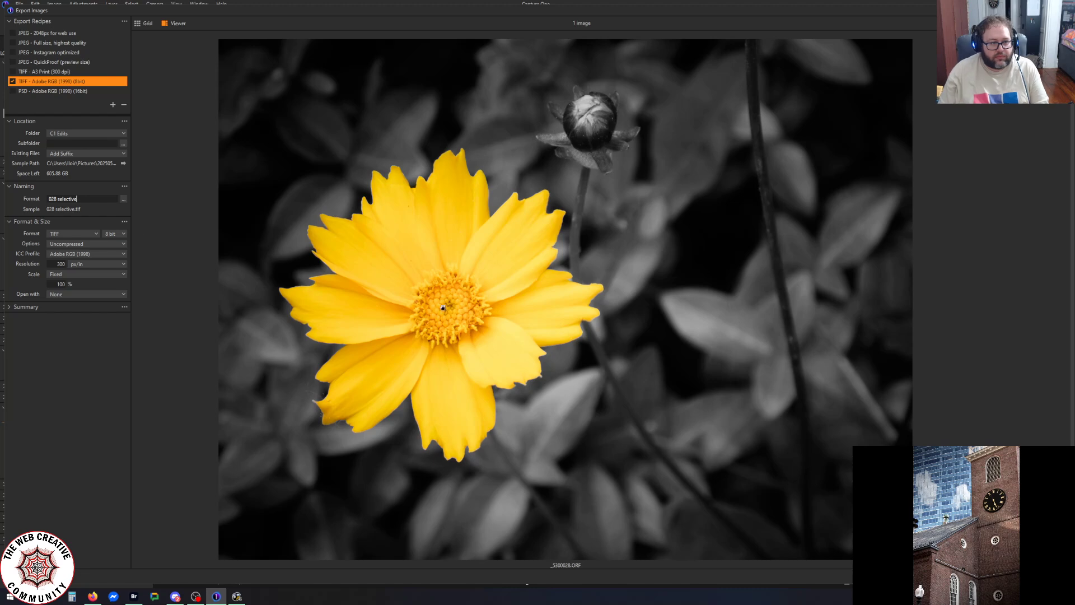
key(Return)
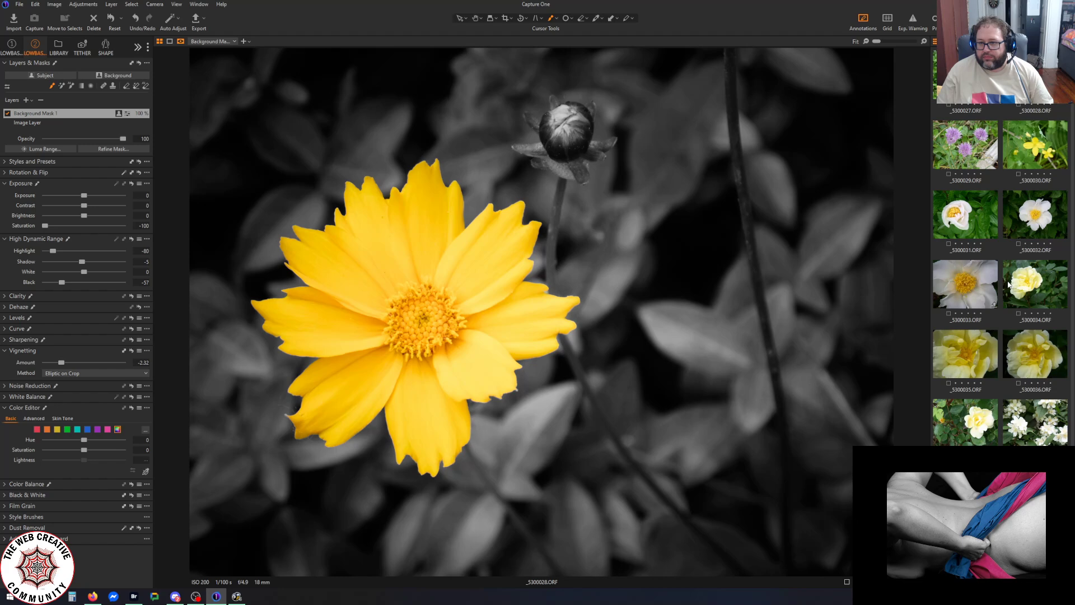
Open photo _5300041.ORF and increase its contrast by moving the luma curve's black and white endpoints inward
scroll(993, 282, down, 3)
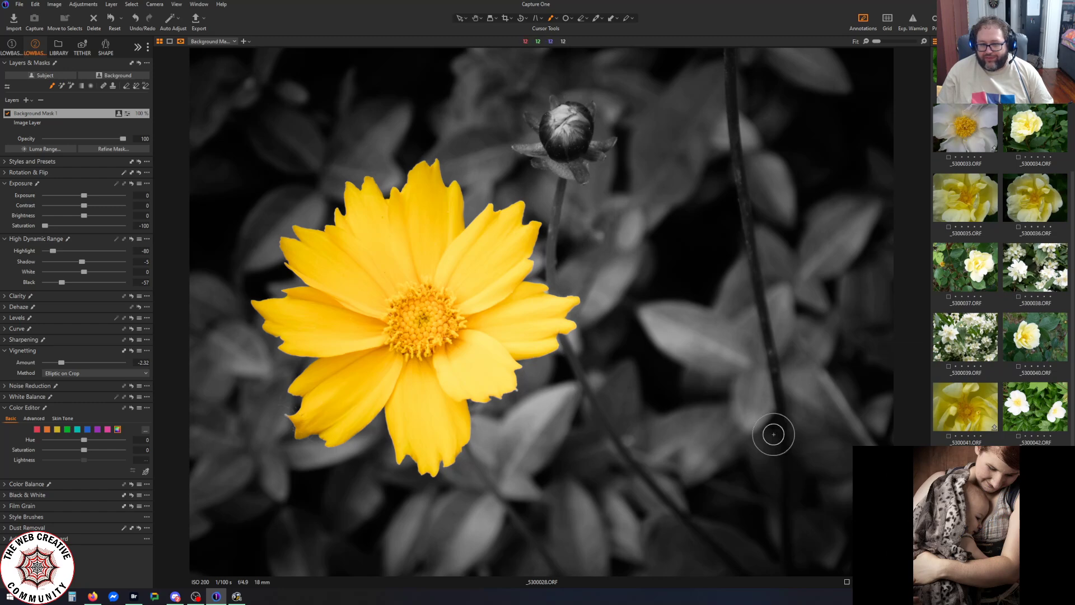
click(970, 413)
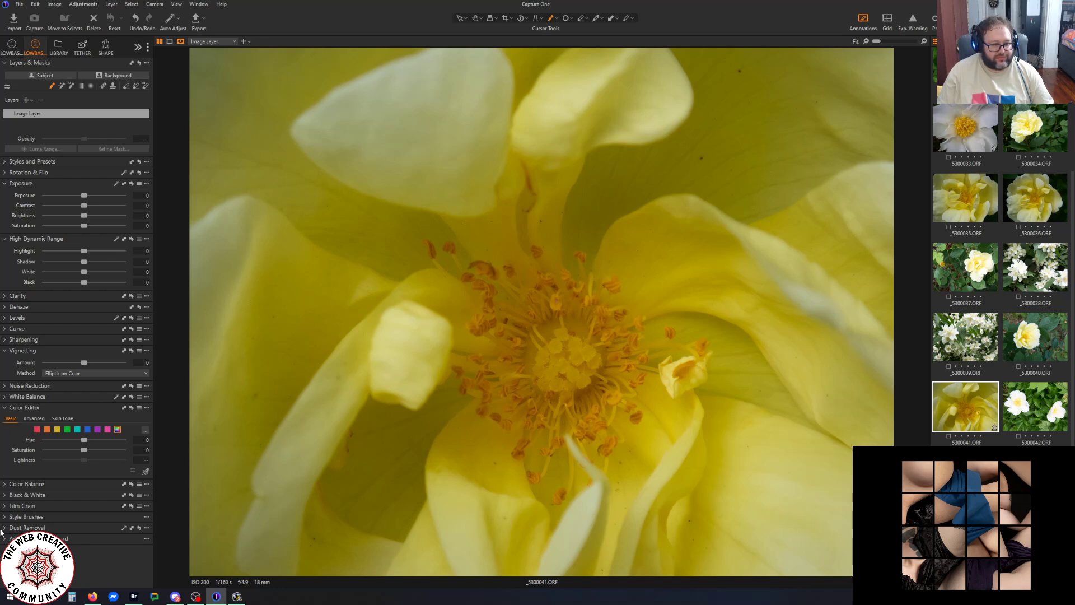
click(7, 329)
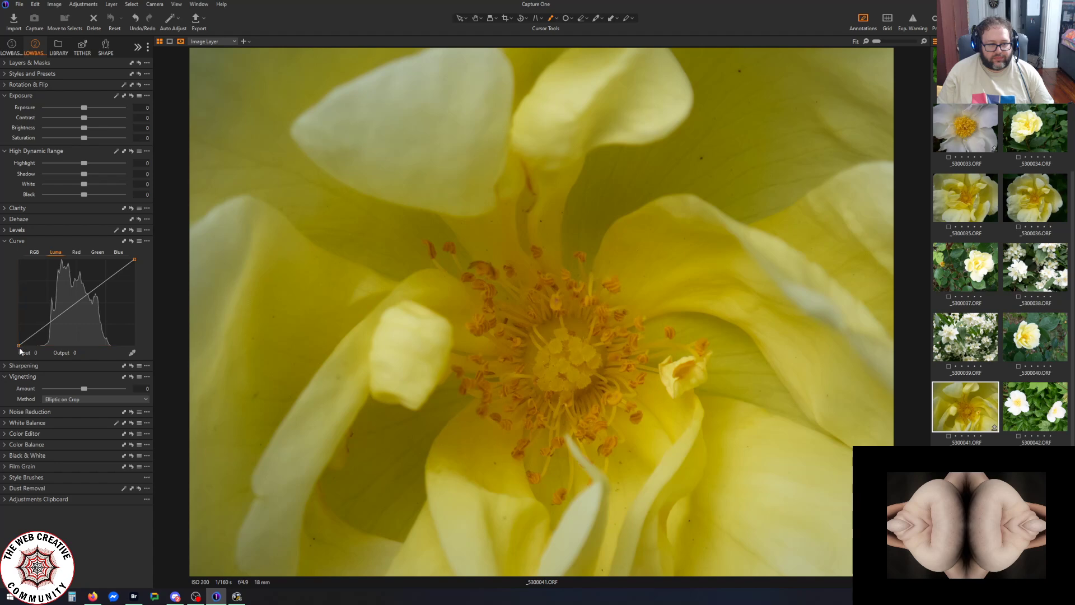
drag(16, 345, 40, 351)
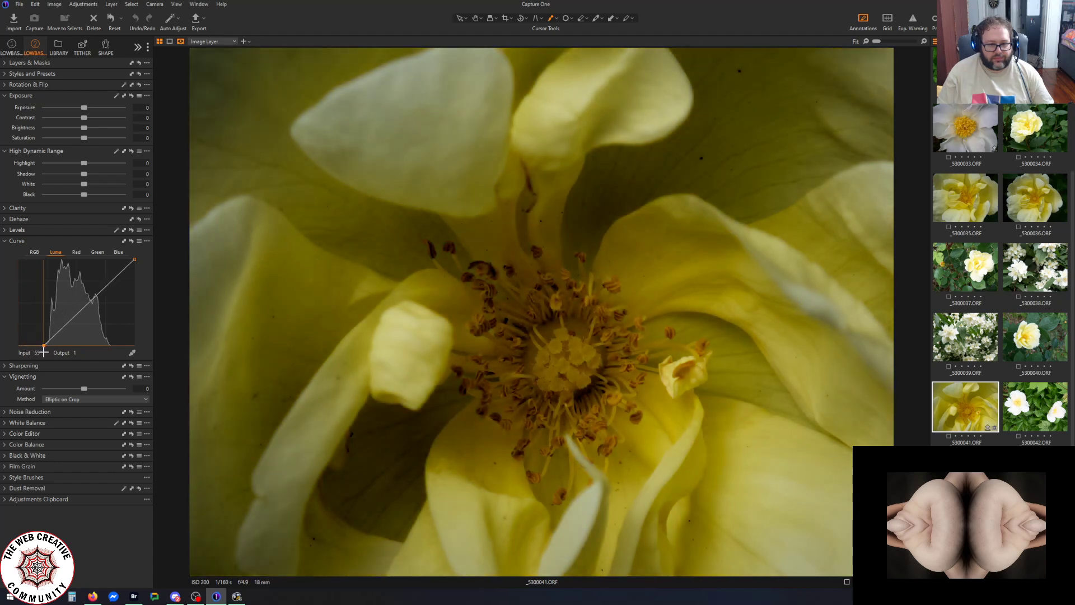
drag(135, 259, 114, 256)
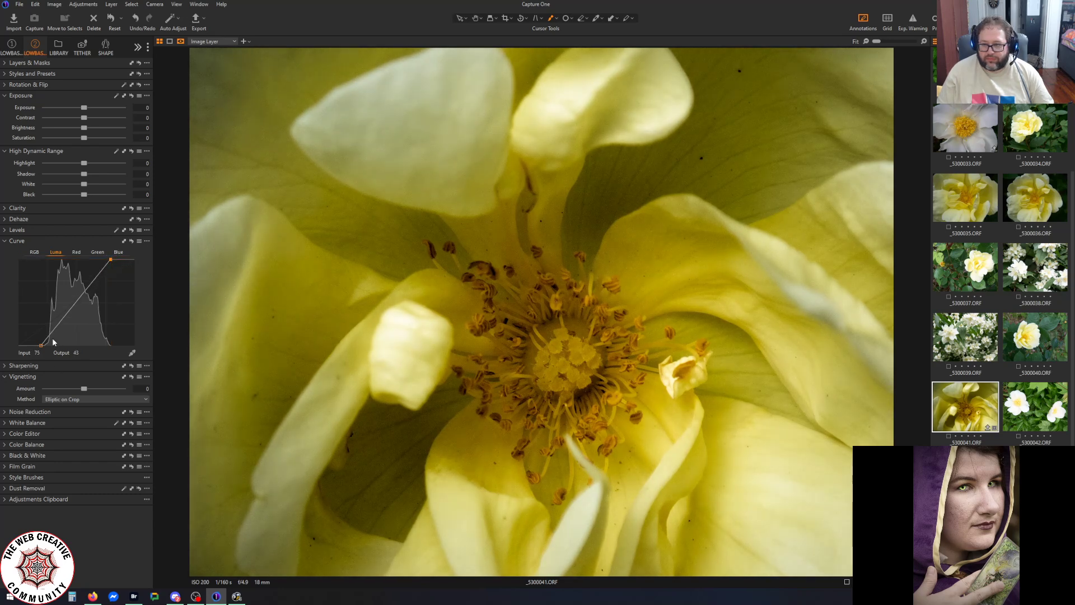
mouse_move(41, 345)
mouse_down()
mouse_move(12, 341)
mouse_move(34, 349)
mouse_up()
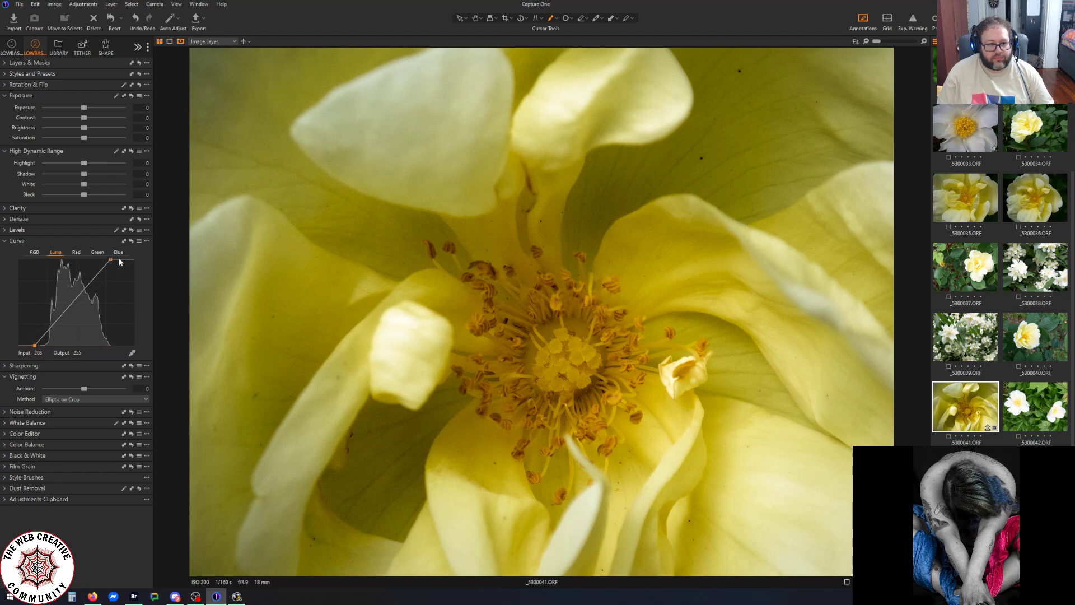
drag(111, 259, 121, 258)
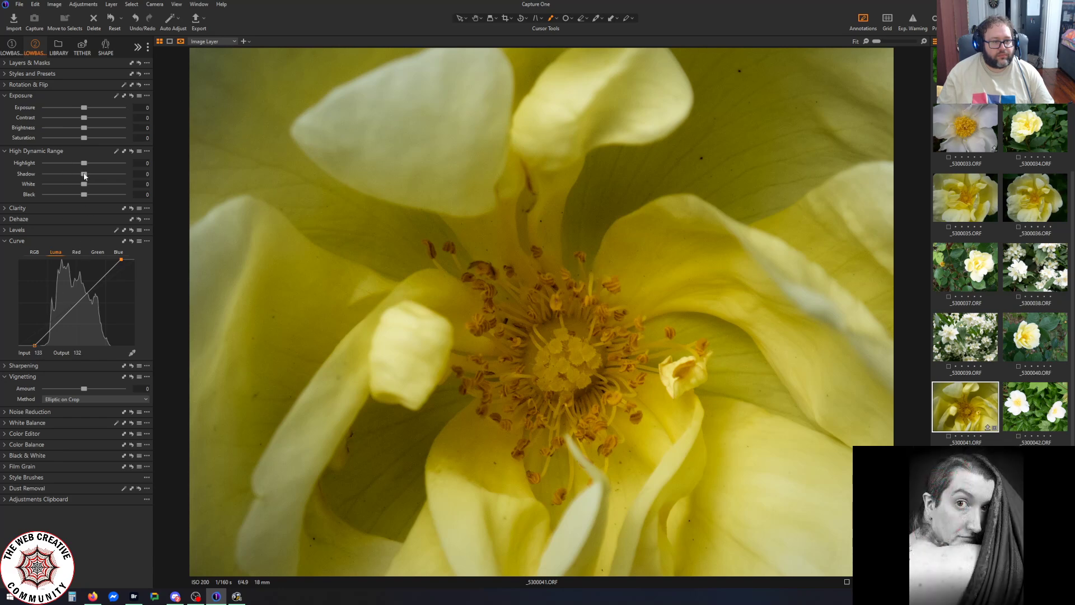
Set the photo's High Dynamic Range shadow to 57 and highlight to 6
drag(84, 174, 108, 177)
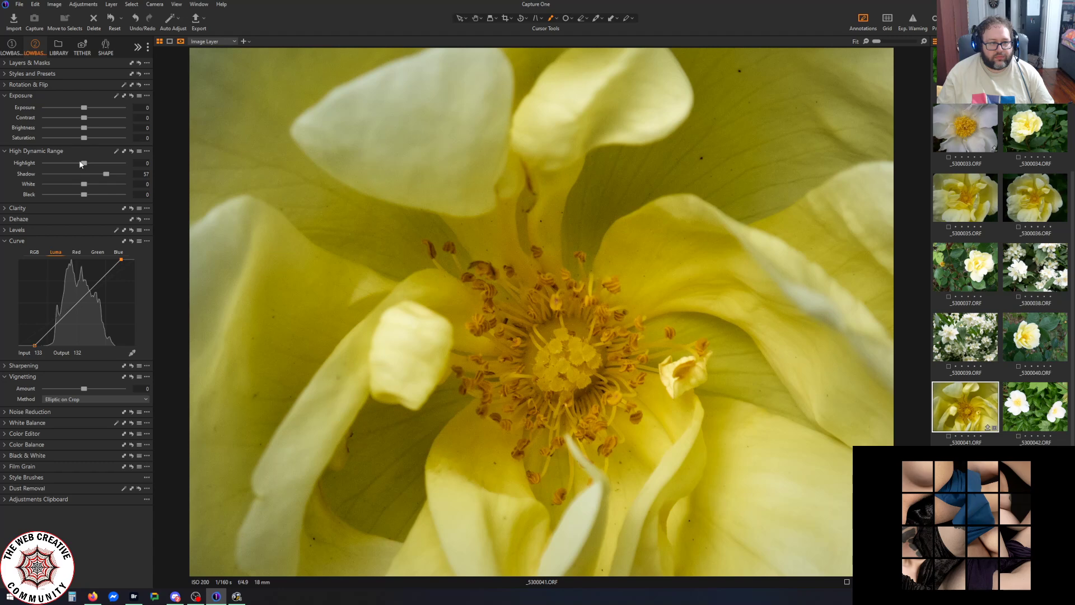
mouse_move(82, 163)
mouse_down()
mouse_move(96, 167)
mouse_move(86, 163)
mouse_up()
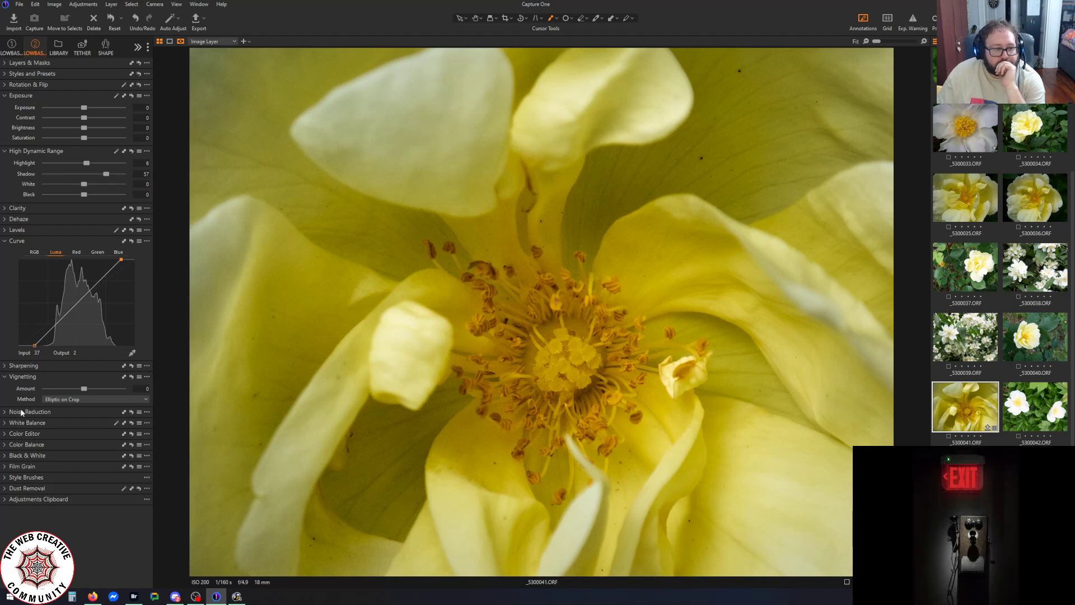
Try lower and higher saturation on the yellow range in the basic Color Editor
click(5, 434)
click(57, 456)
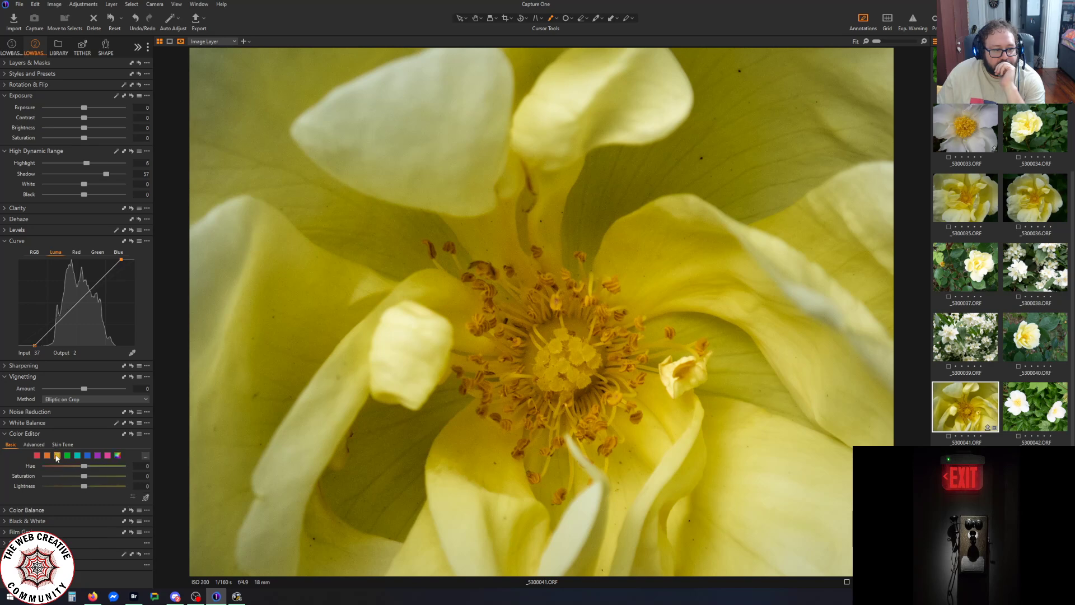
drag(84, 476, 2, 474)
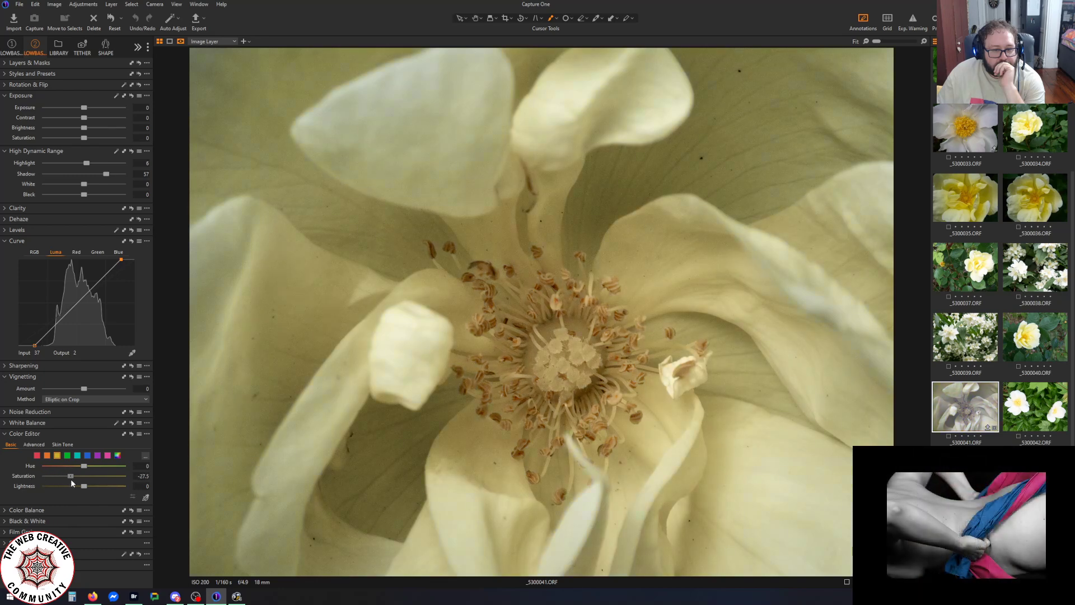
drag(71, 480, 92, 479)
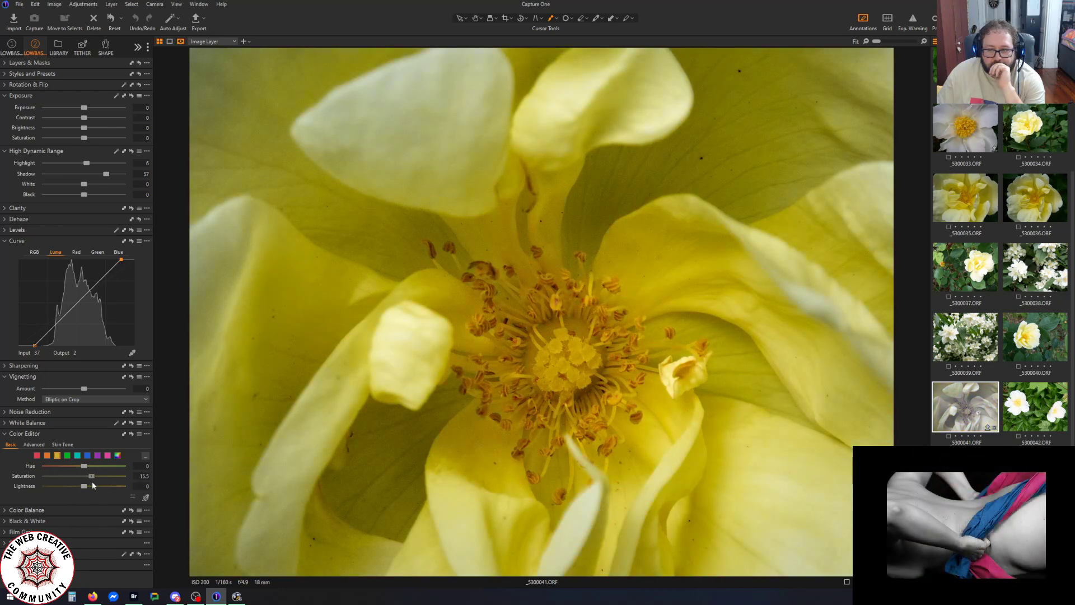
drag(92, 482, 88, 482)
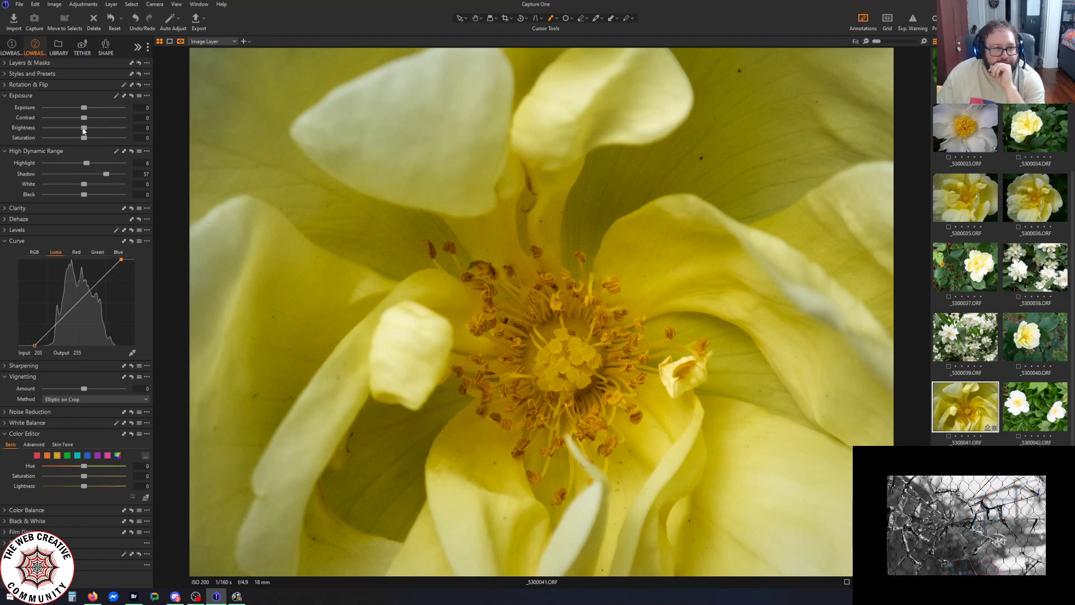
Set the High Dynamic Range white to 30 and the vignetting amount to -1.78
mouse_move(84, 194)
mouse_down()
mouse_move(157, 193)
mouse_move(80, 195)
mouse_up()
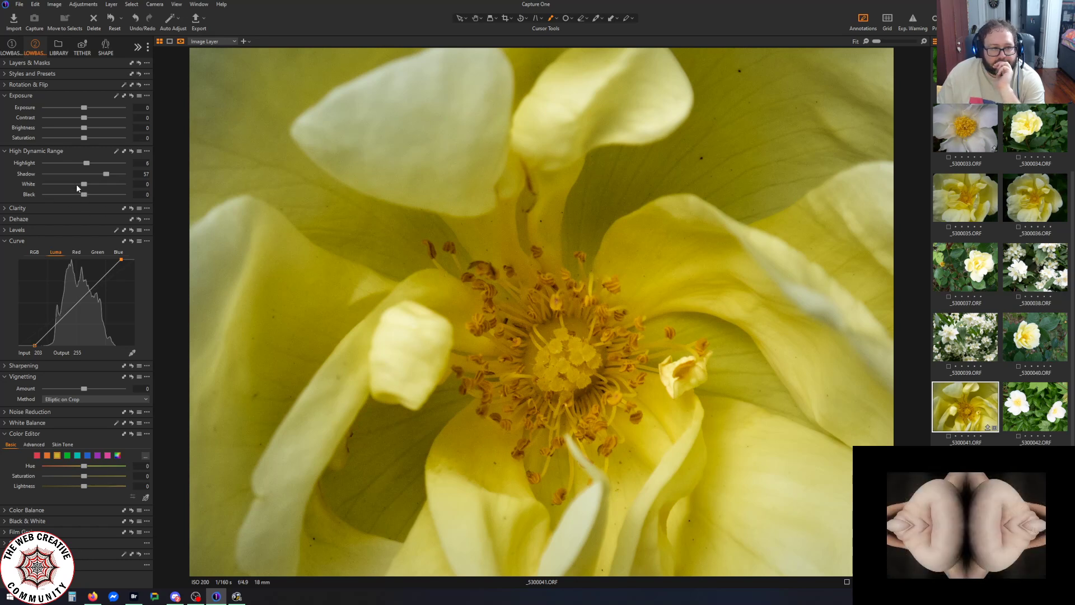
mouse_move(89, 185)
mouse_down()
mouse_move(119, 184)
mouse_move(95, 188)
mouse_up()
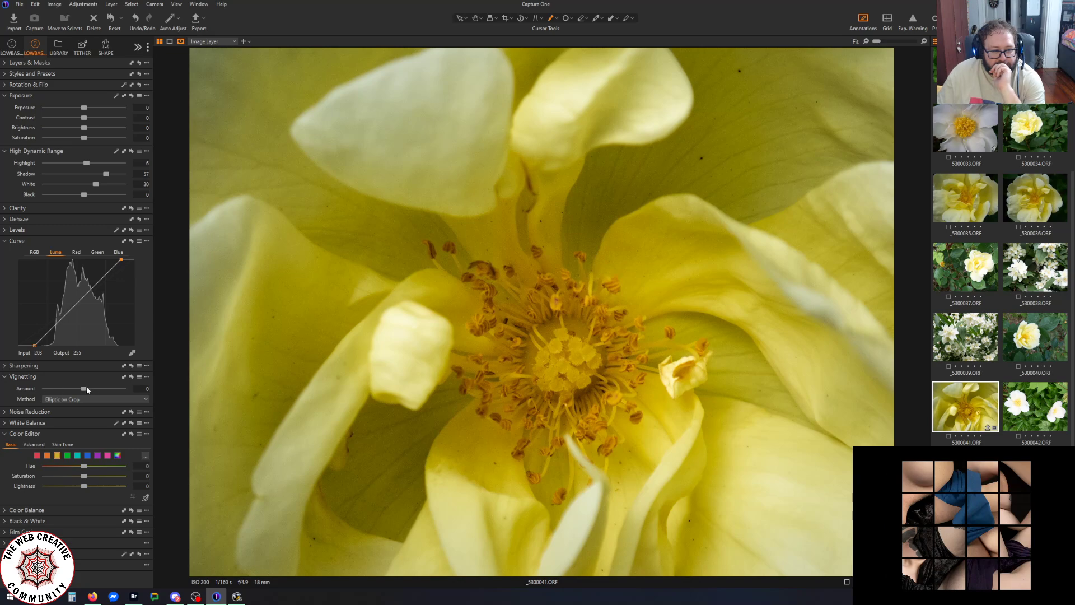
drag(87, 387, 127, 385)
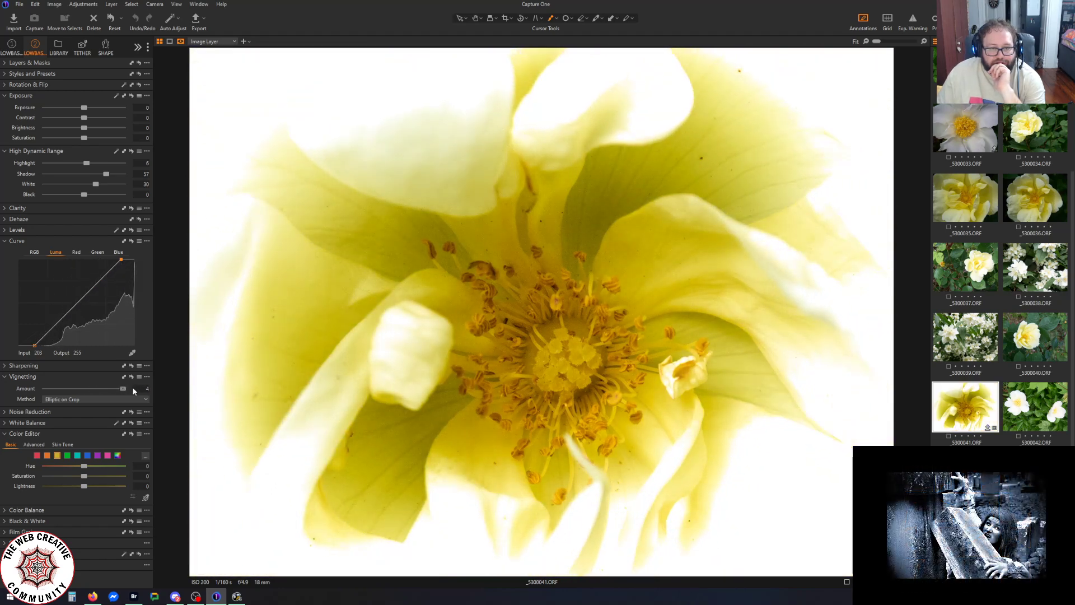
drag(135, 390, 69, 390)
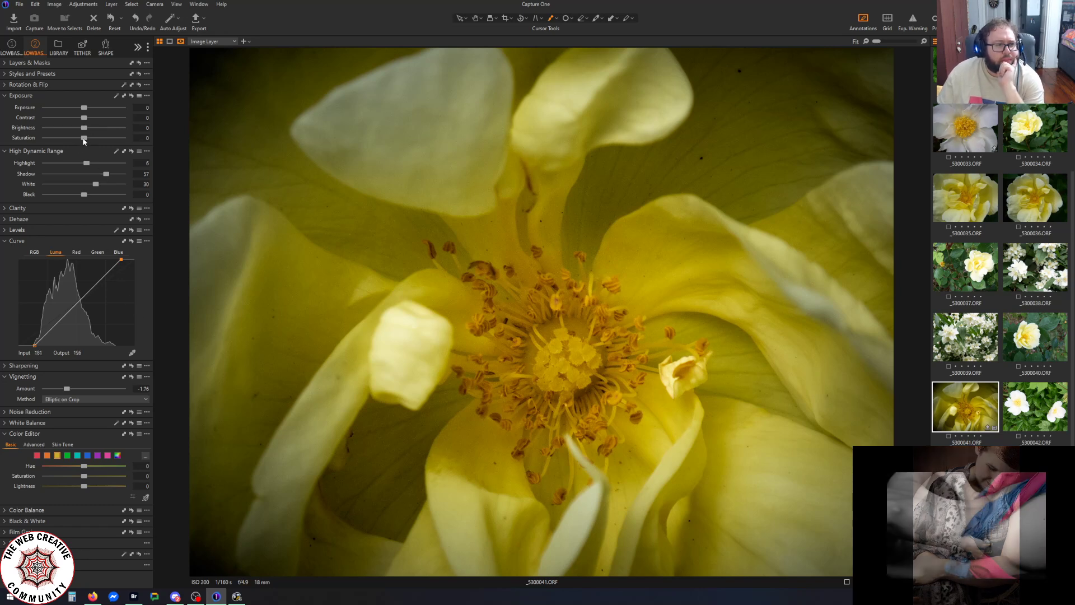
Try an overall saturation of -100 on the photo and return it to 0
drag(84, 141, 1, 152)
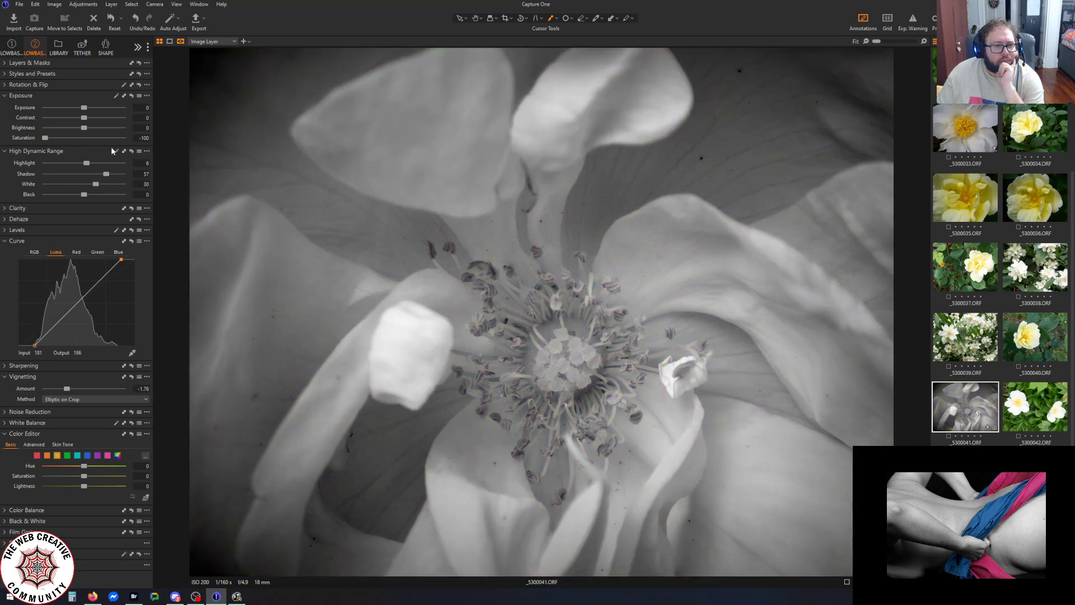
click(145, 138)
text(0)
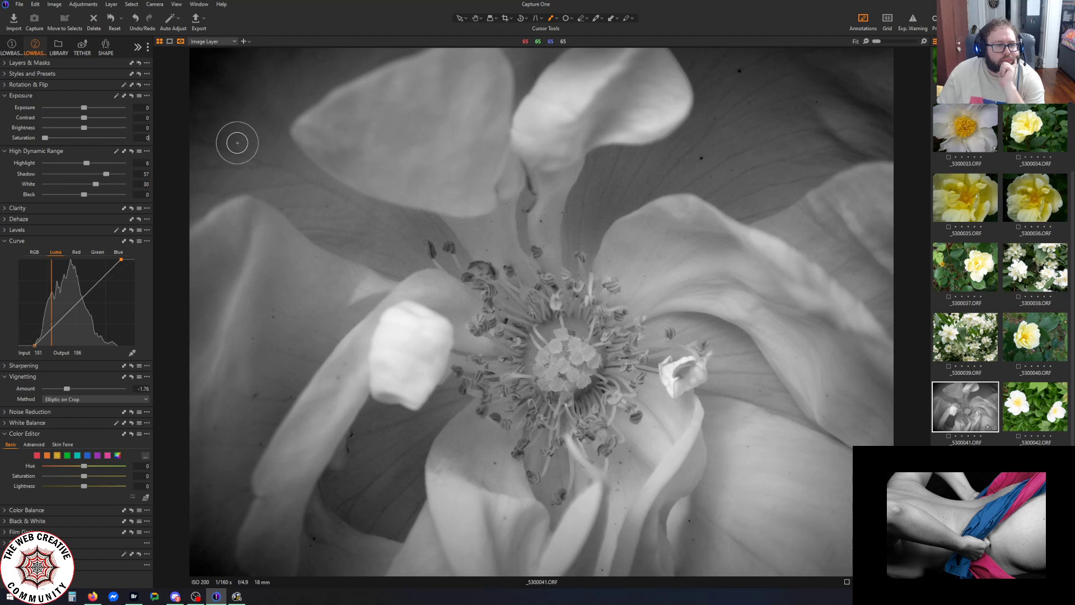
key(Return)
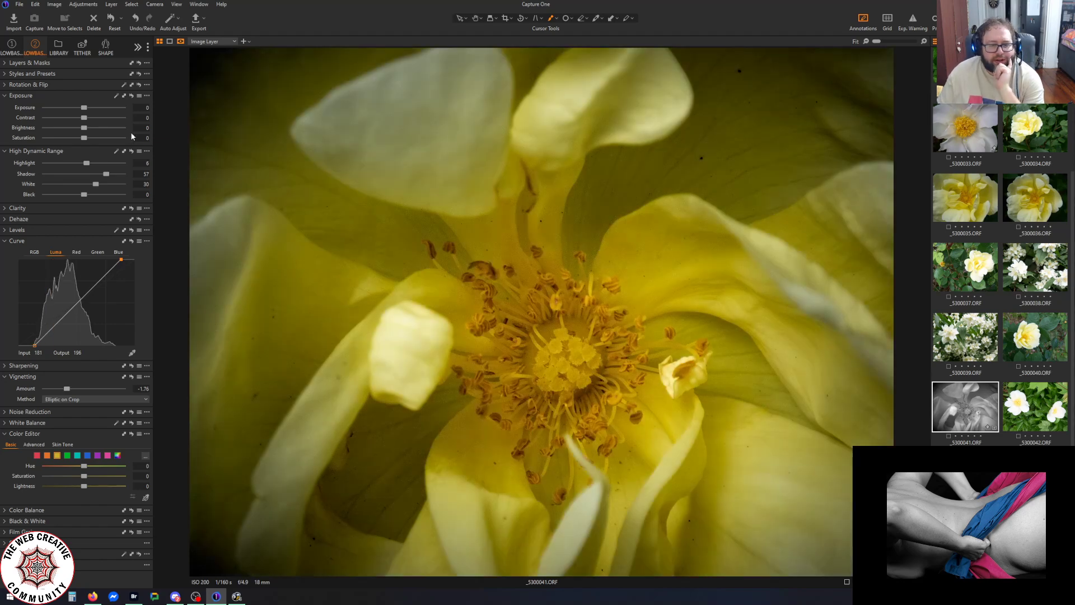
Compare the unedited and edited photo by moving the before/after divider across the whole image, and close the comparison
key(y)
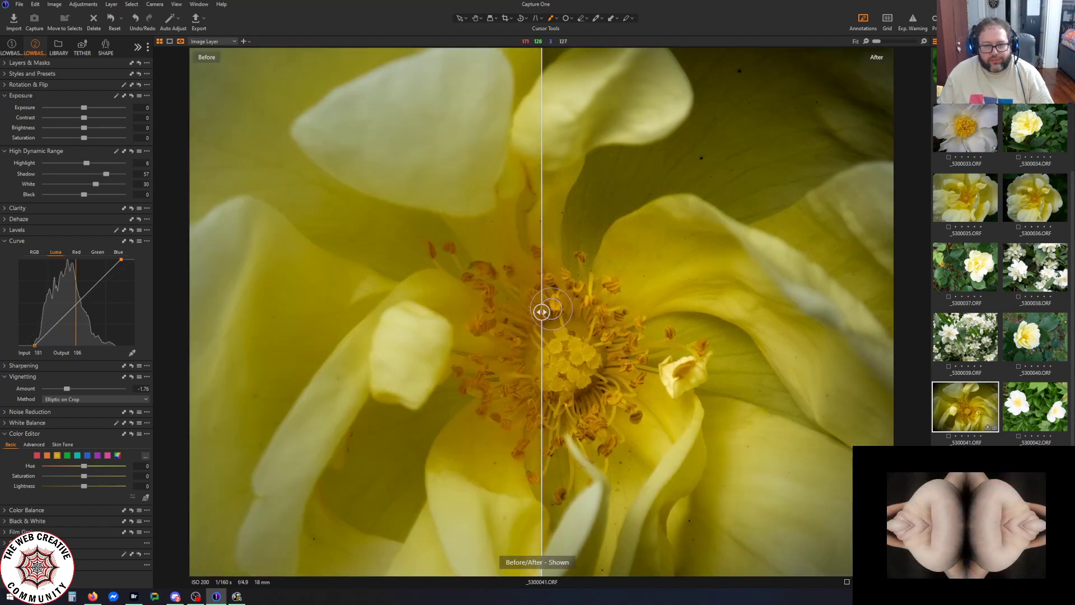
drag(542, 312, 894, 397)
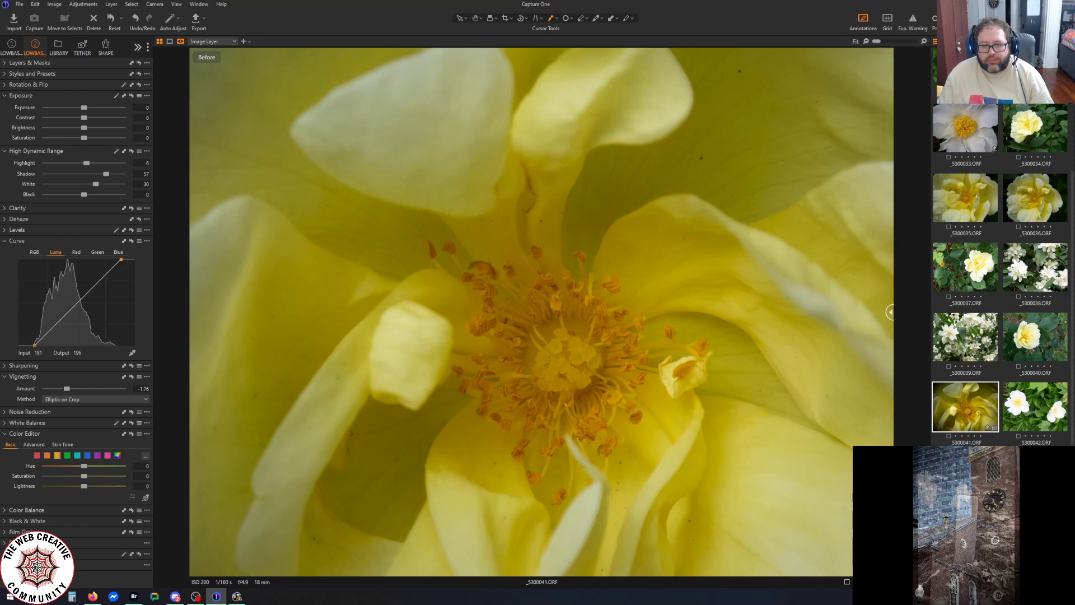
drag(892, 445, 86, 428)
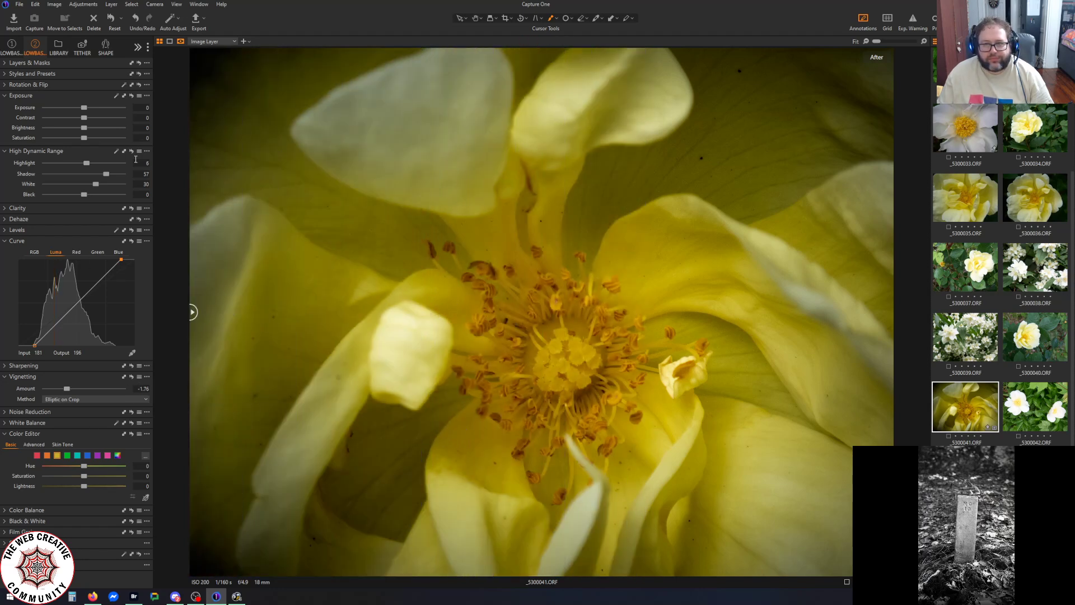
key(y)
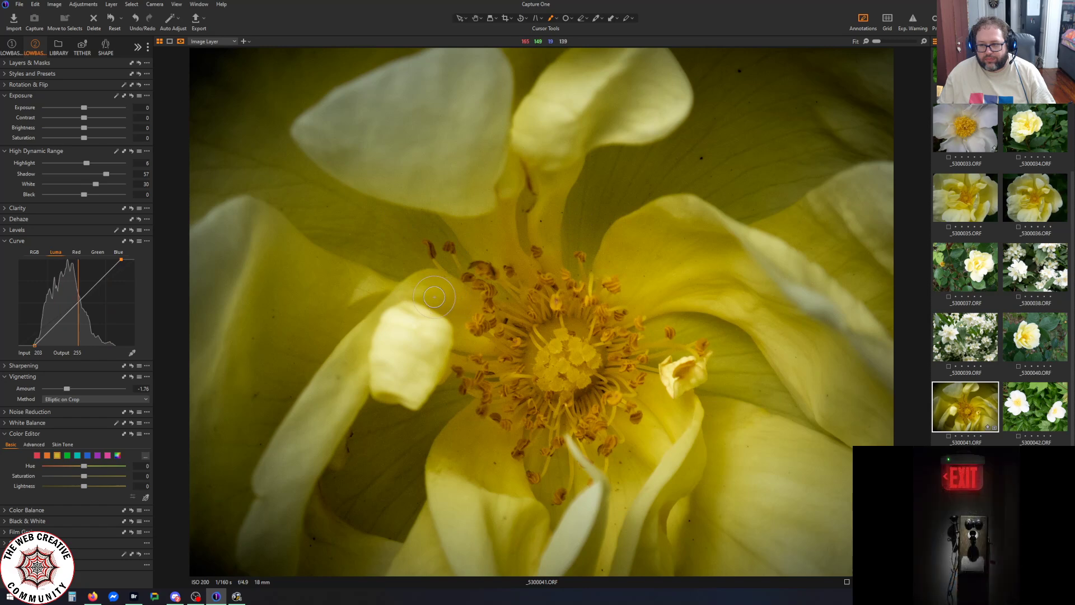
Try raising the exposure to 0.74 with Speed Edit and undo the change
key(q)
mouse_move(434, 296)
mouse_down()
mouse_move(560, 297)
mouse_move(469, 297)
mouse_up()
click(35, 4)
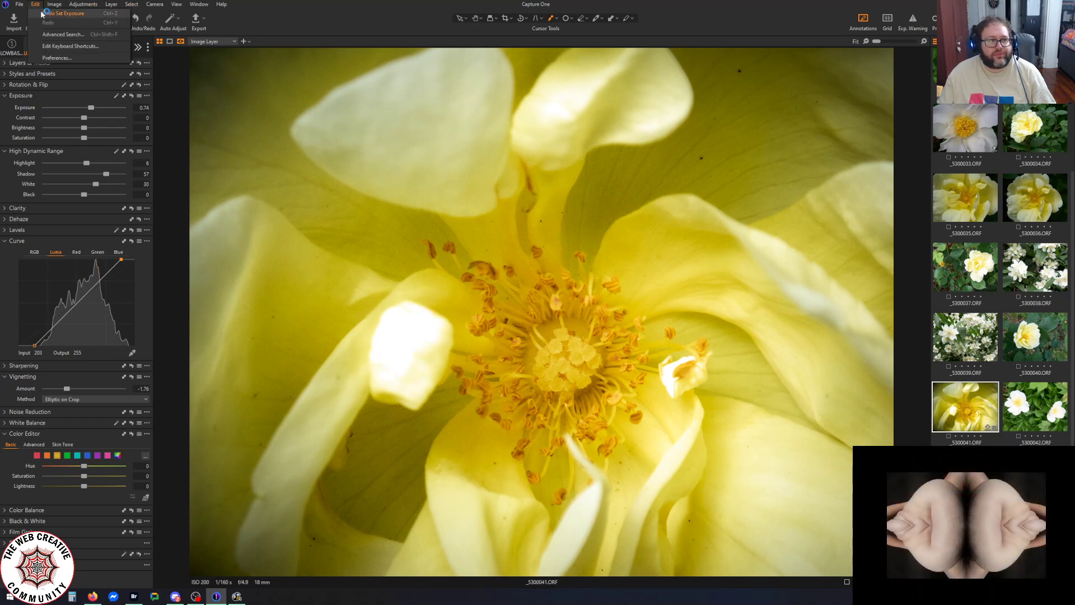
click(43, 16)
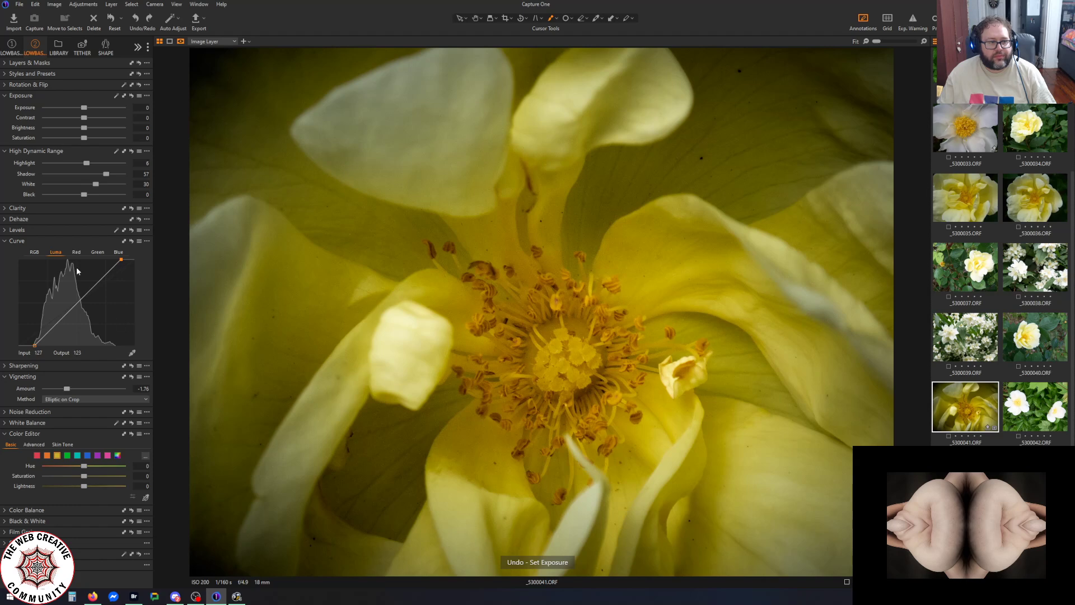
Try raising the exposure to 0.43 and lowering it to 0.03 with Speed Edit, and undo the change
scroll(384, 259, up, 3)
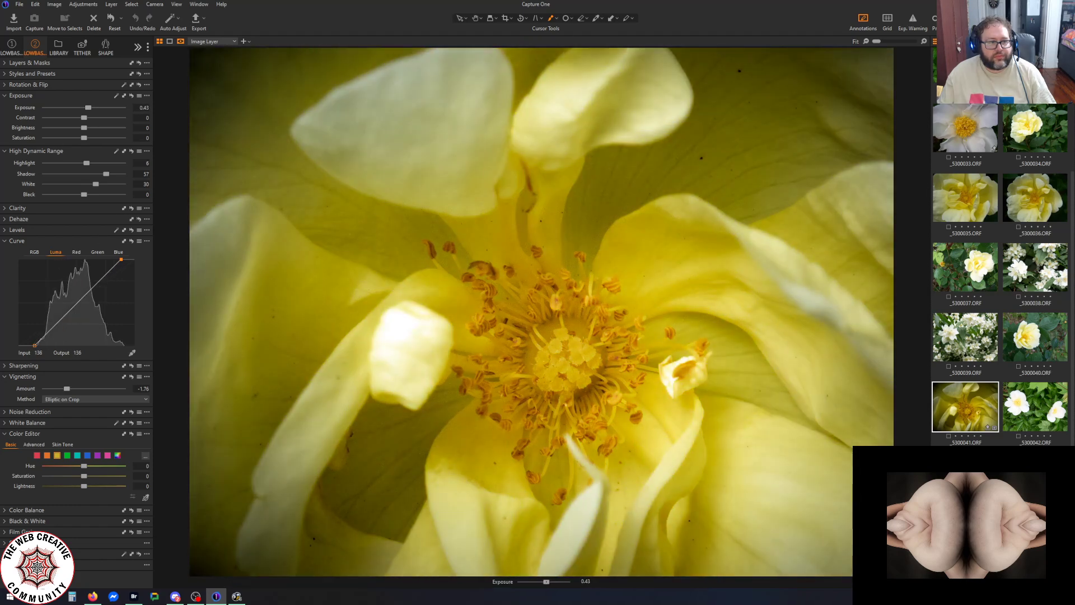
scroll(384, 259, down, 2)
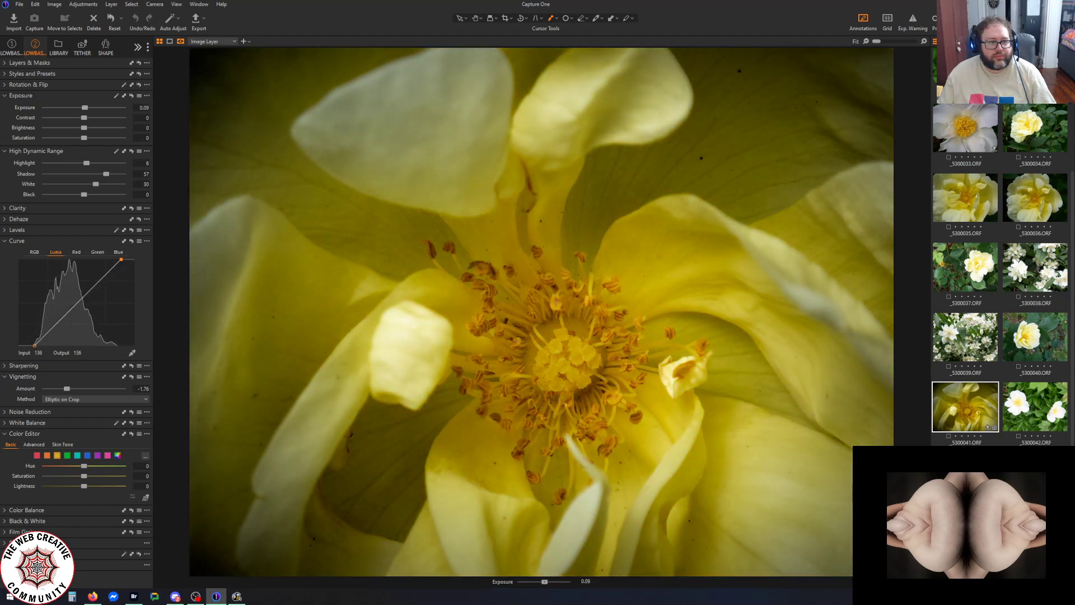
scroll(384, 259, down, 1)
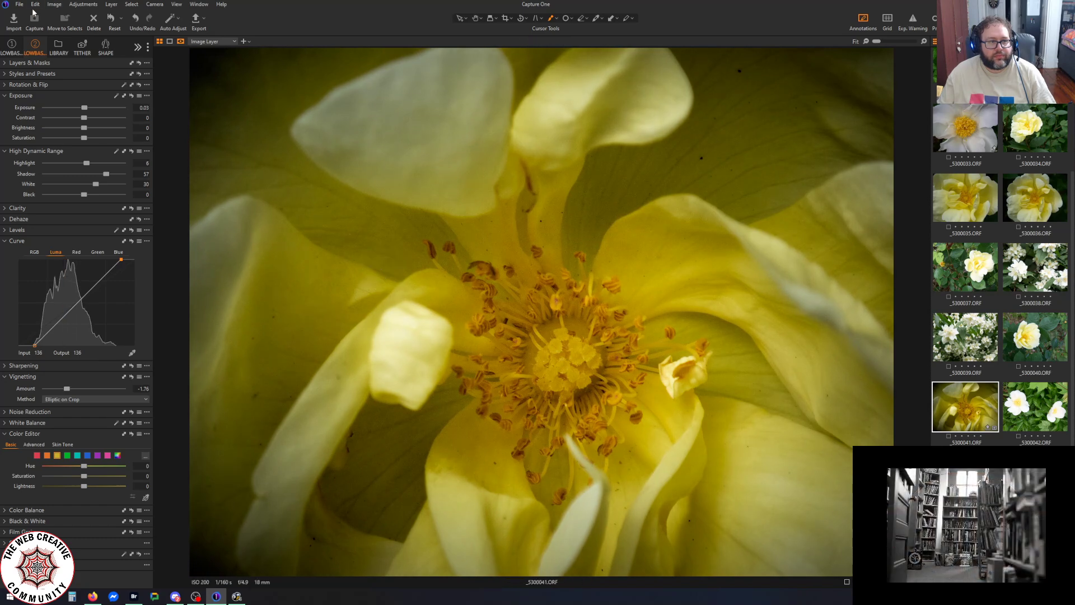
click(36, 5)
click(50, 16)
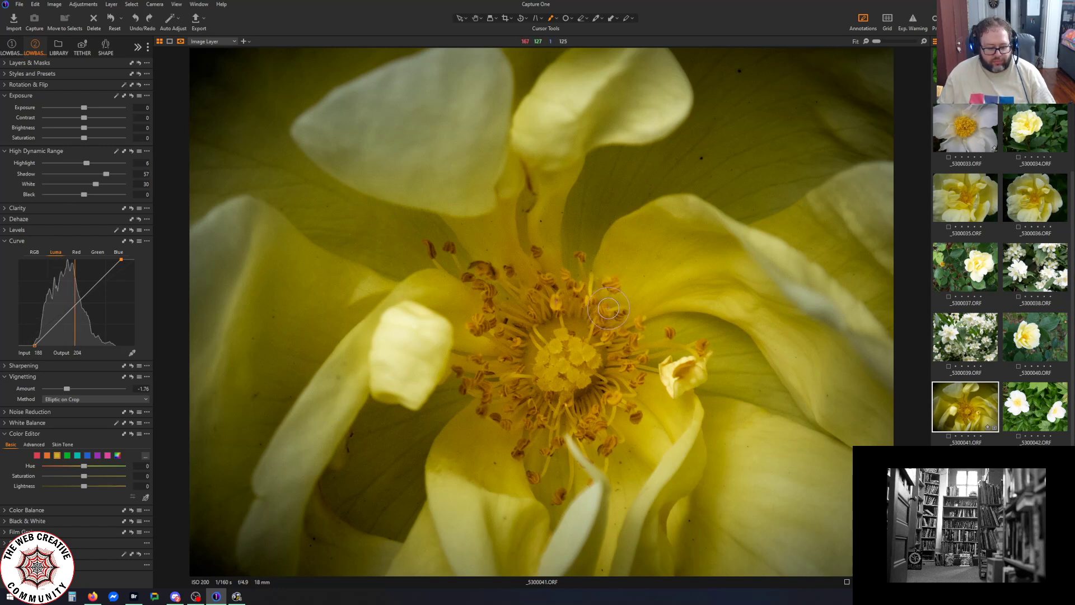
Try raising the exposure to 0.09 with Speed Edit and set it back to 0
key(q)
mouse_move(576, 297)
mouse_down()
mouse_move(521, 297)
mouse_move(581, 298)
mouse_up()
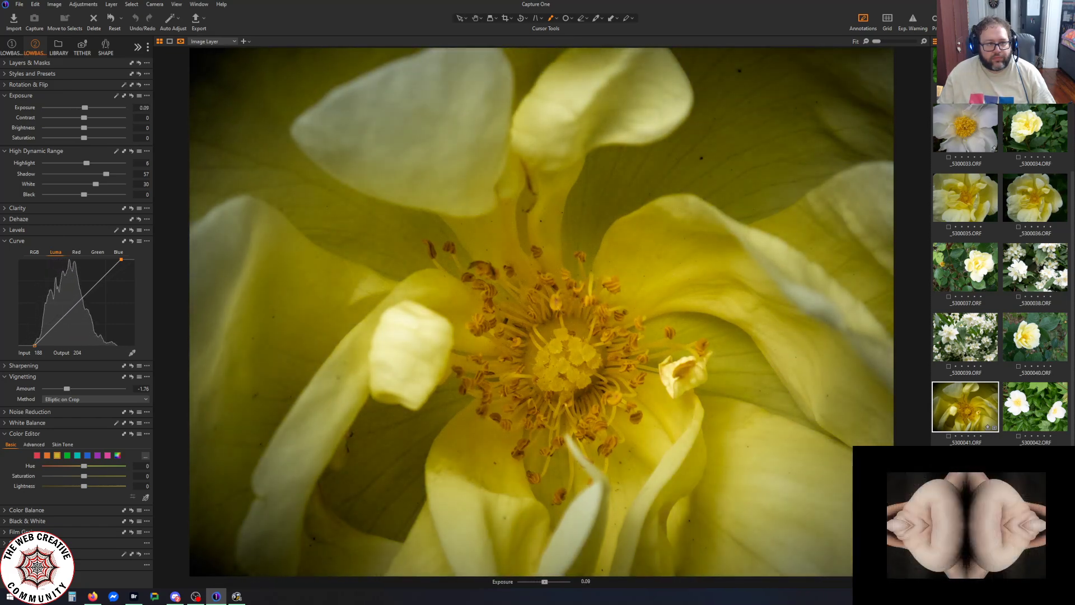
click(143, 106)
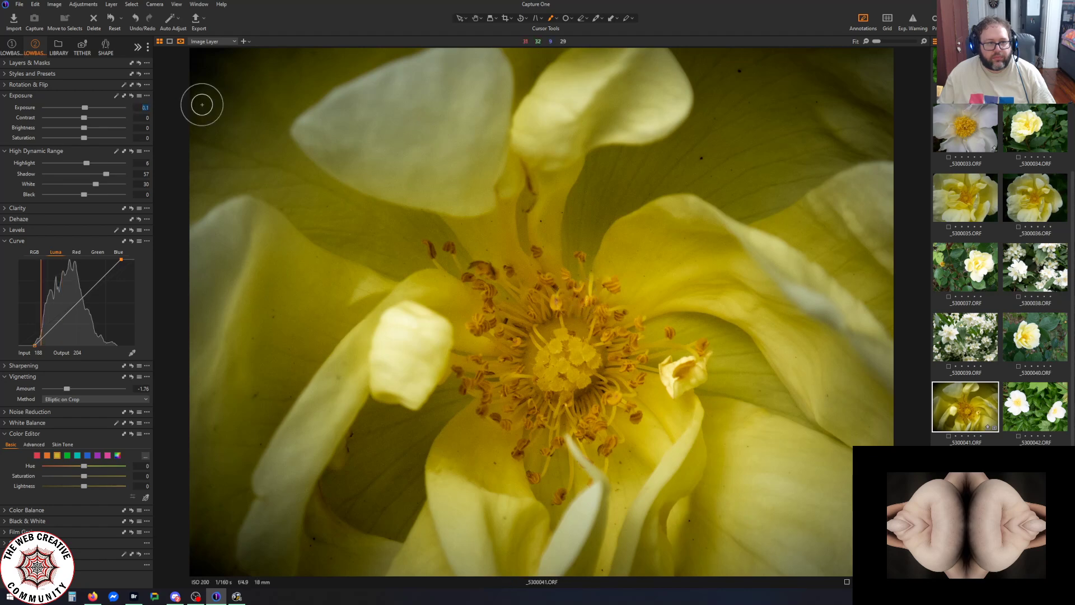
text(0)
key(Return)
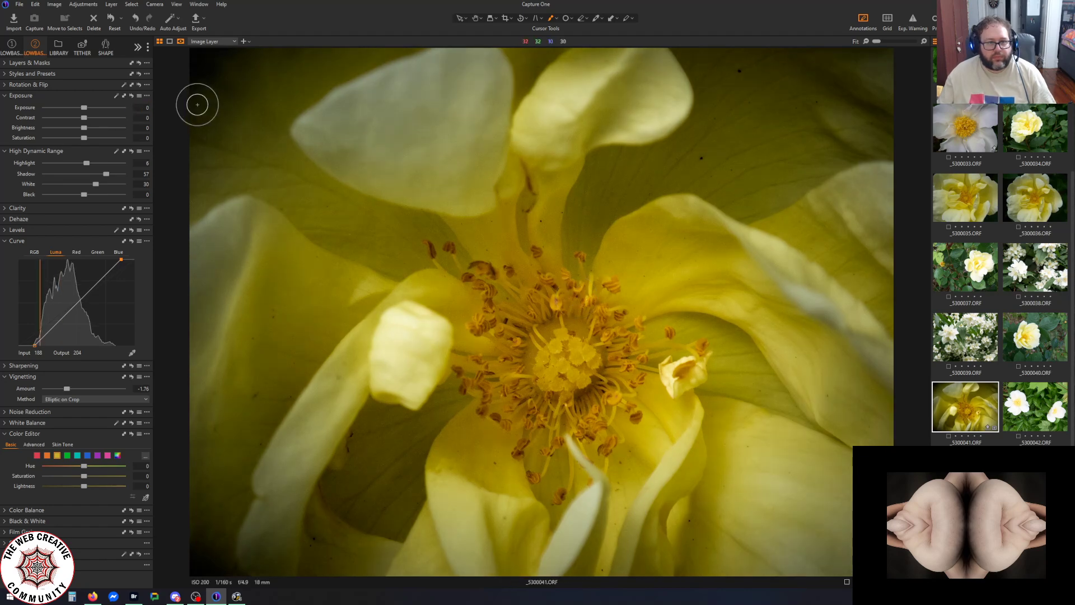
scroll(521, 358, up, 5)
scroll(522, 359, down, 5)
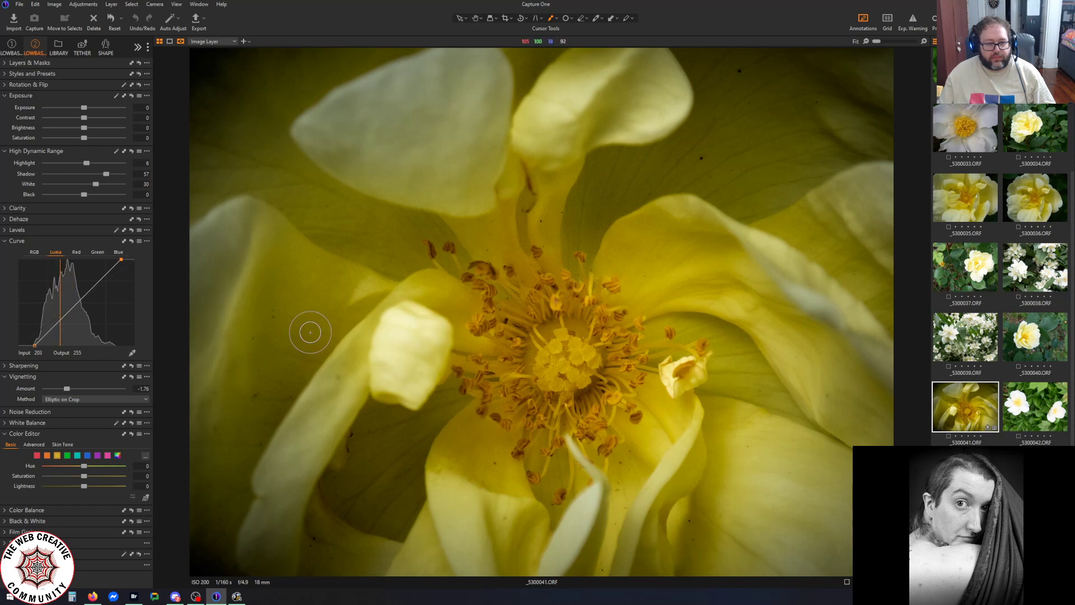
Try a clarity of -100 on the flower close-up with Speed Edit and bring it back up
key(z)
mouse_move(310, 332)
mouse_down()
mouse_move(322, 332)
mouse_move(281, 332)
mouse_move(366, 332)
mouse_move(255, 332)
mouse_up()
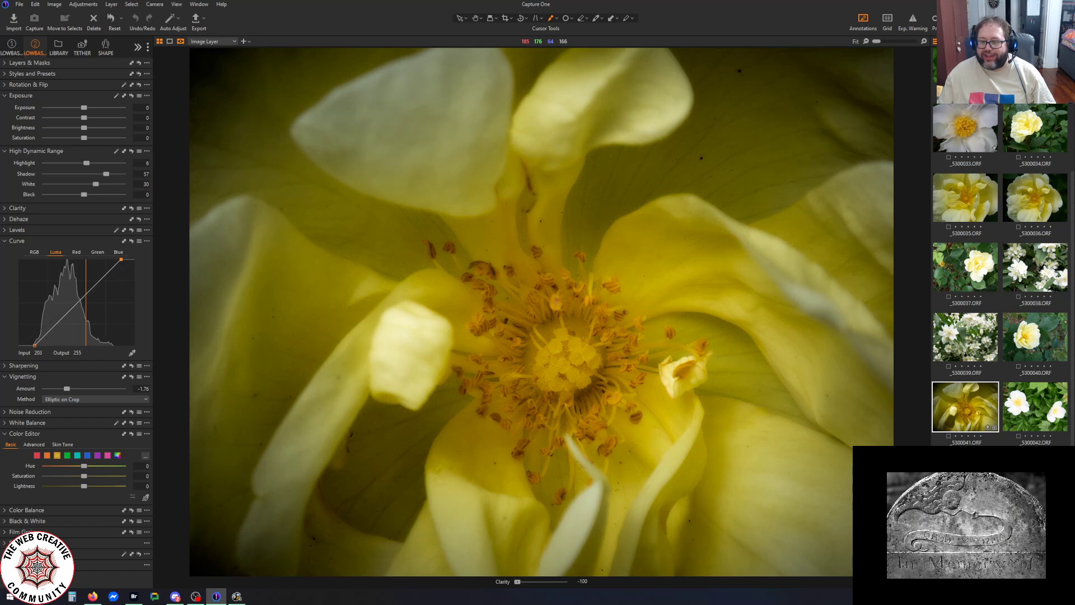
mouse_move(448, 312)
mouse_down()
mouse_move(633, 312)
mouse_move(551, 312)
mouse_up()
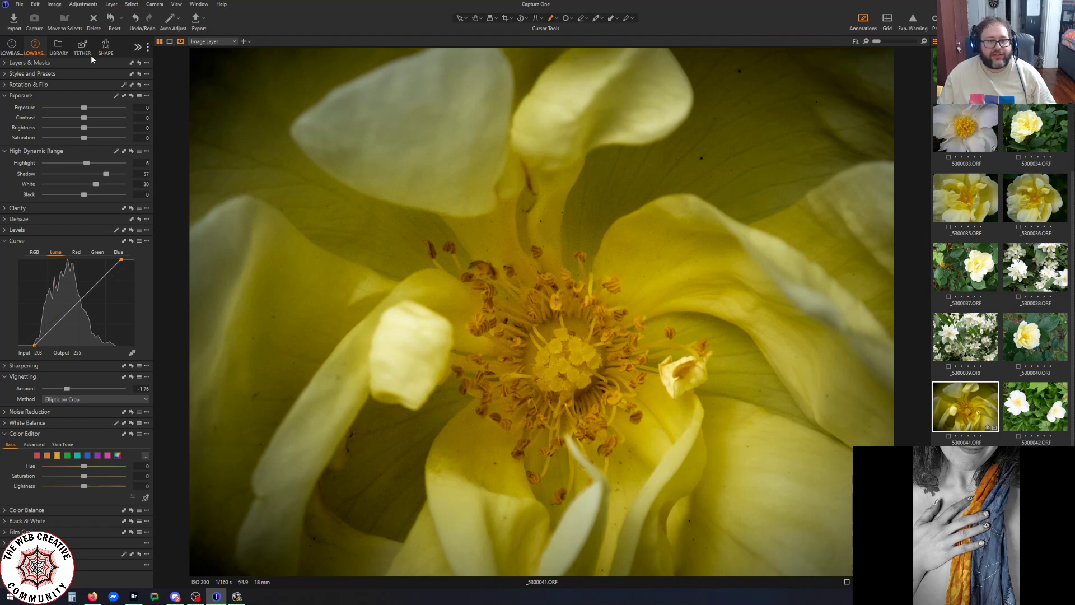
Export the edited close-up to C1 Edits as an 8-bit Adobe RGB (1998) TIFF named 041
click(197, 23)
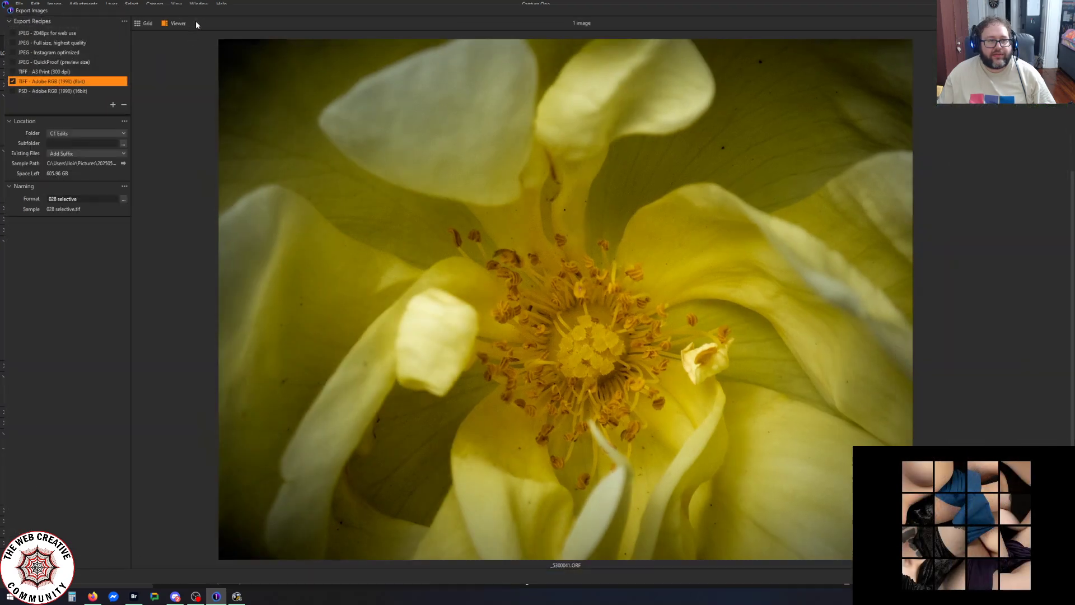
triple_click(81, 199)
text(041)
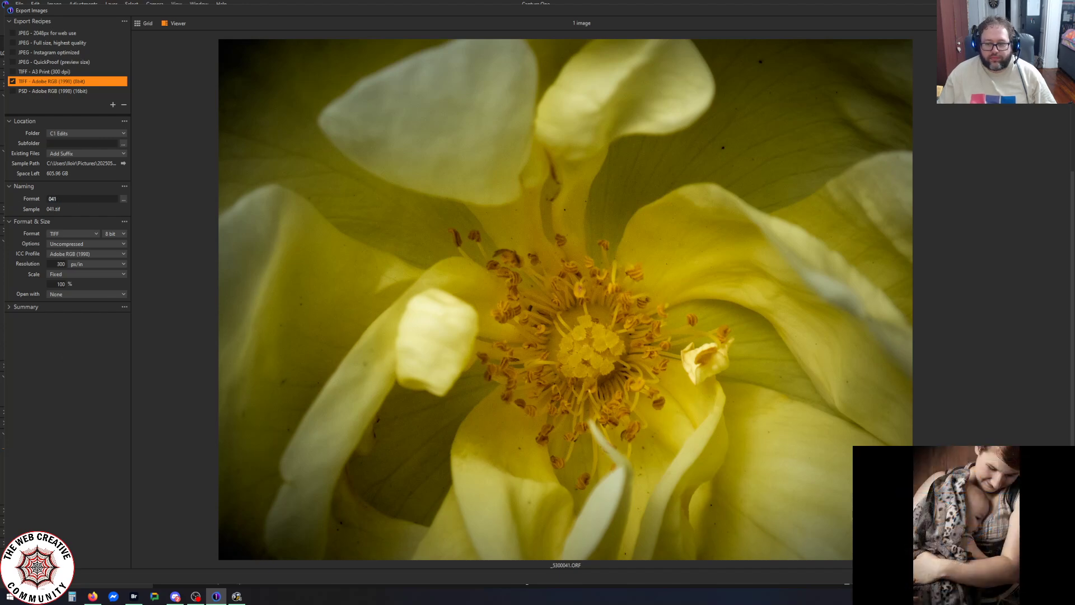
key(Return)
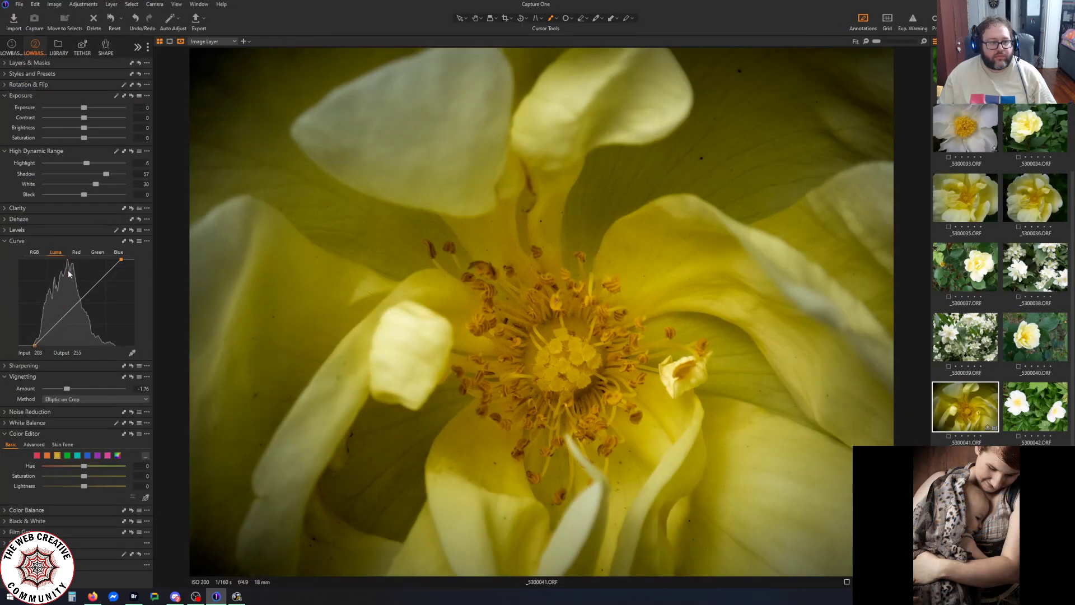
Try a black-and-white conversion with yellow sensitivity at -100, return yellow to 0, and disable the conversion
click(7, 520)
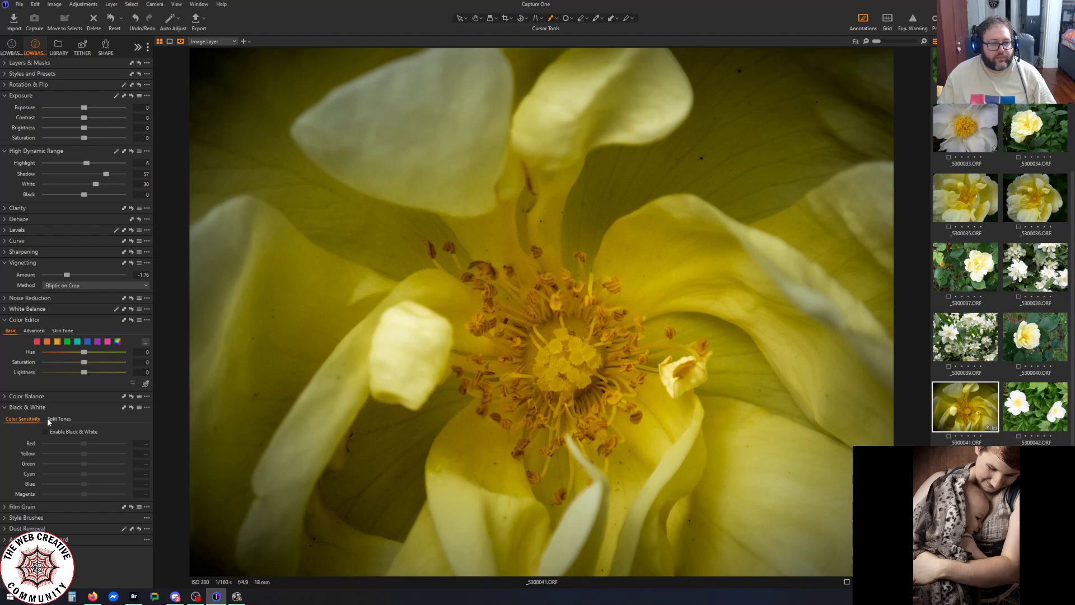
click(44, 432)
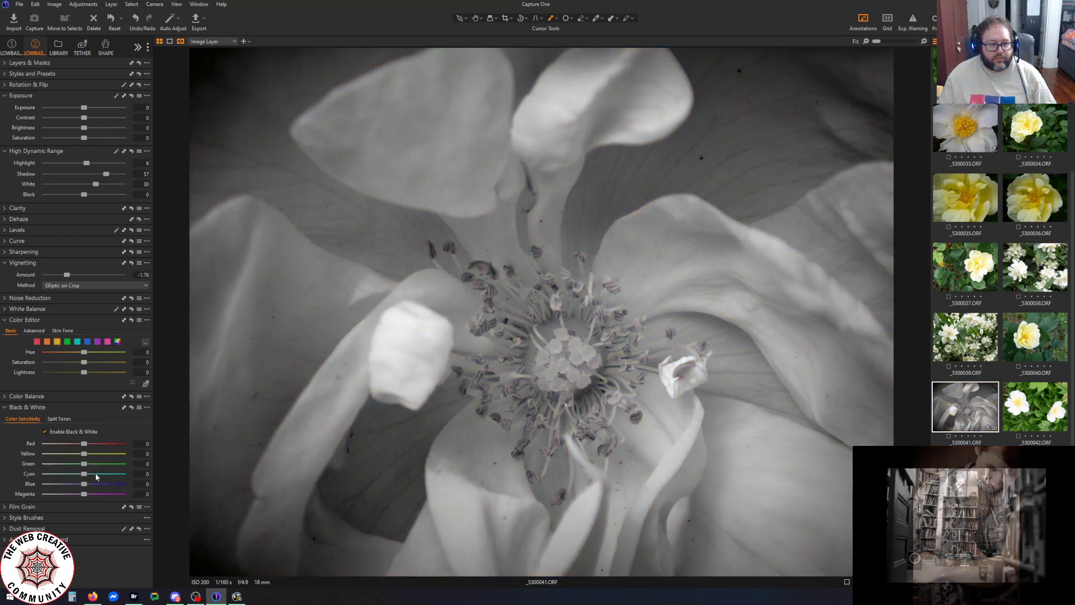
drag(84, 453, 18, 456)
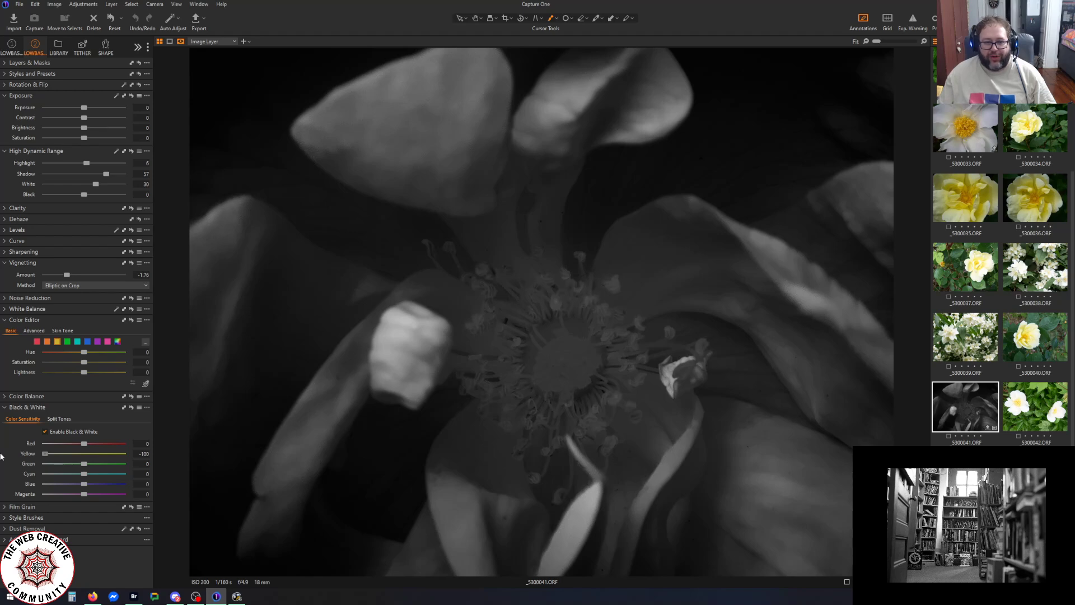
drag(45, 453, 86, 461)
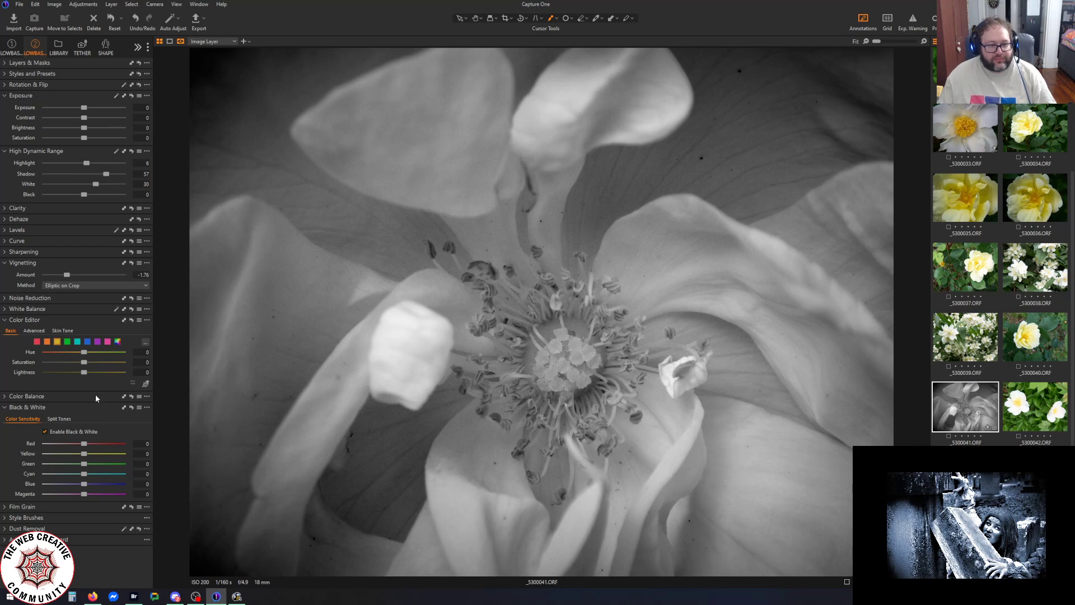
click(46, 431)
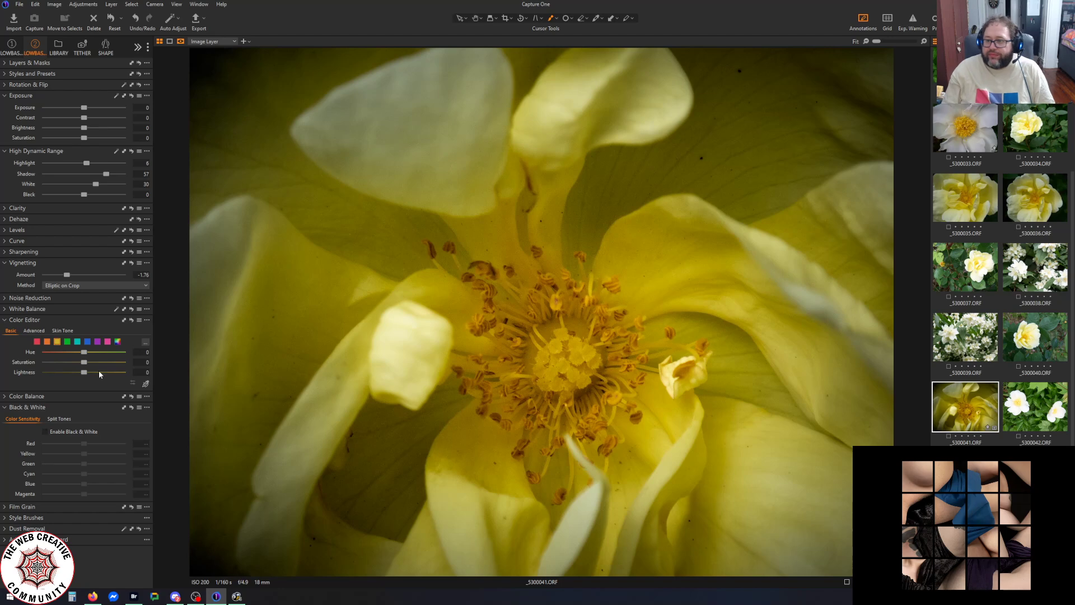
Browse the other flower photos in this import full size to find another one to edit
scroll(1000, 274, up, 3)
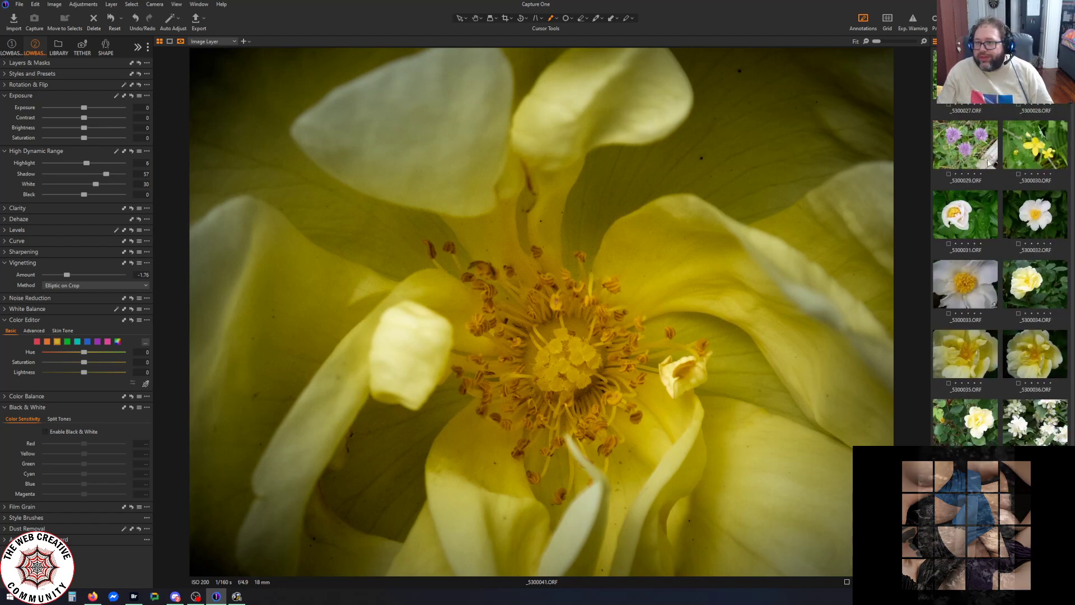
click(1033, 145)
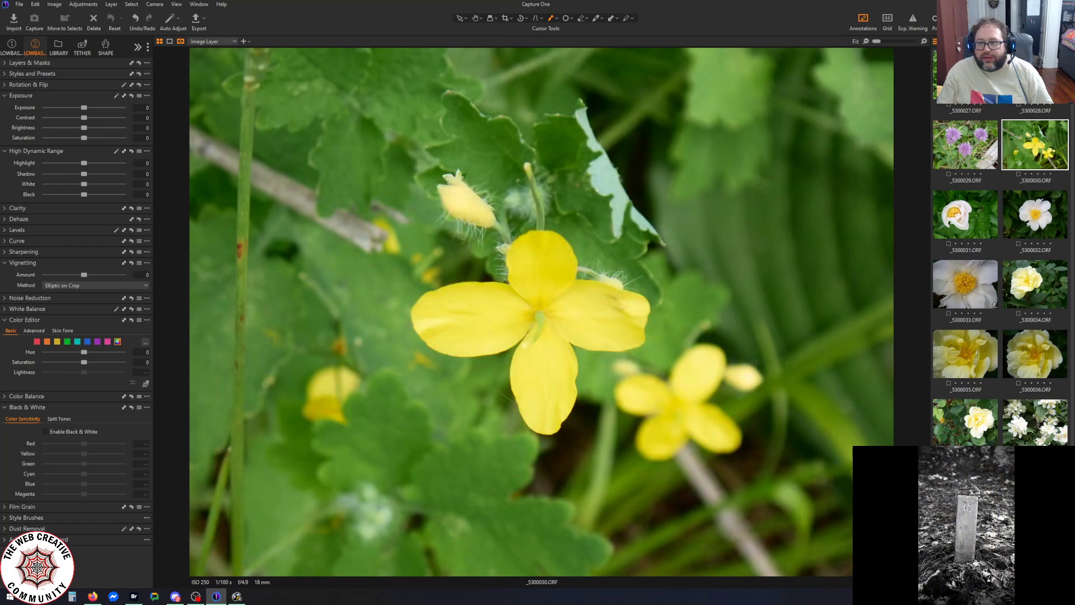
click(965, 77)
click(1023, 208)
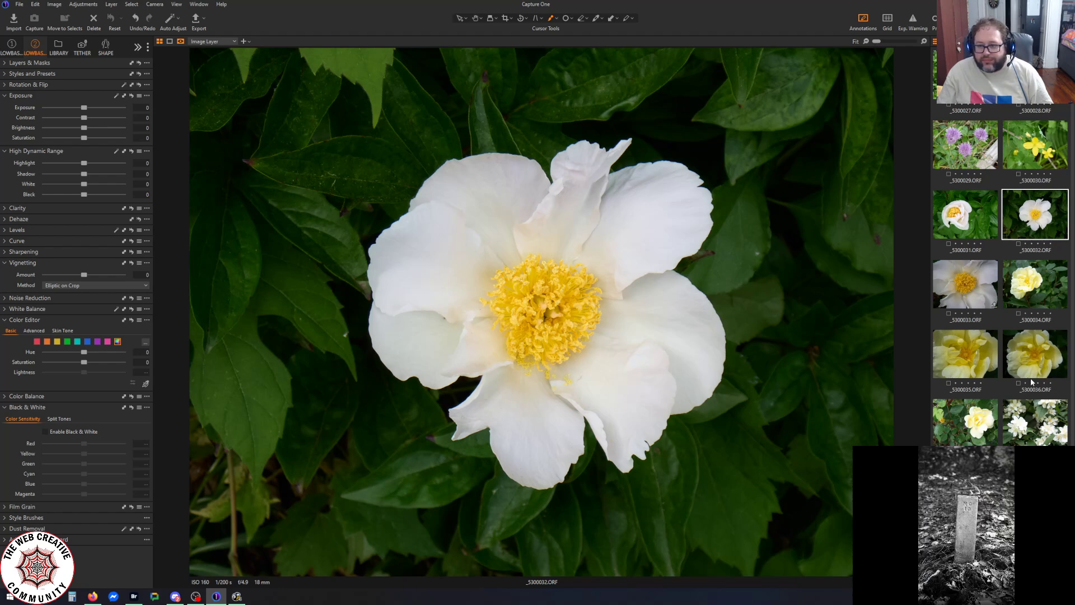
click(1039, 350)
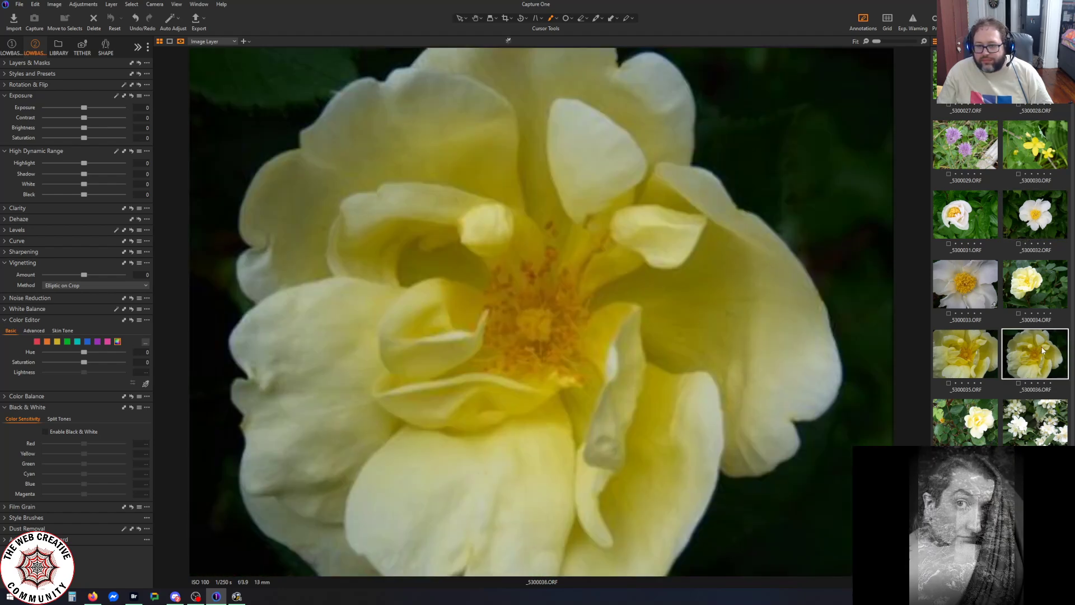
click(965, 350)
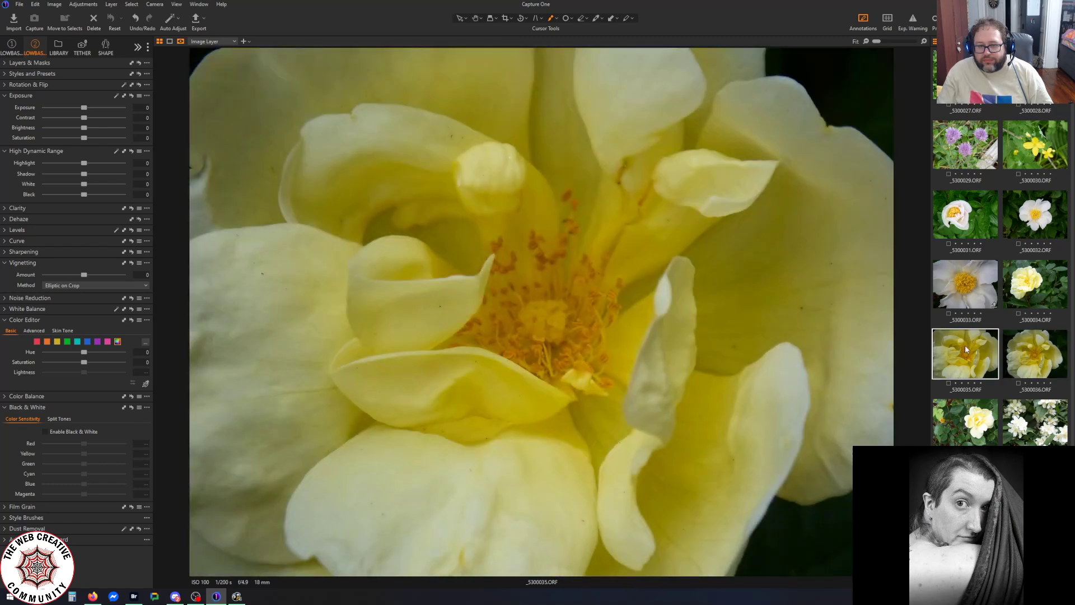
click(1048, 351)
scroll(1029, 425, down, 2)
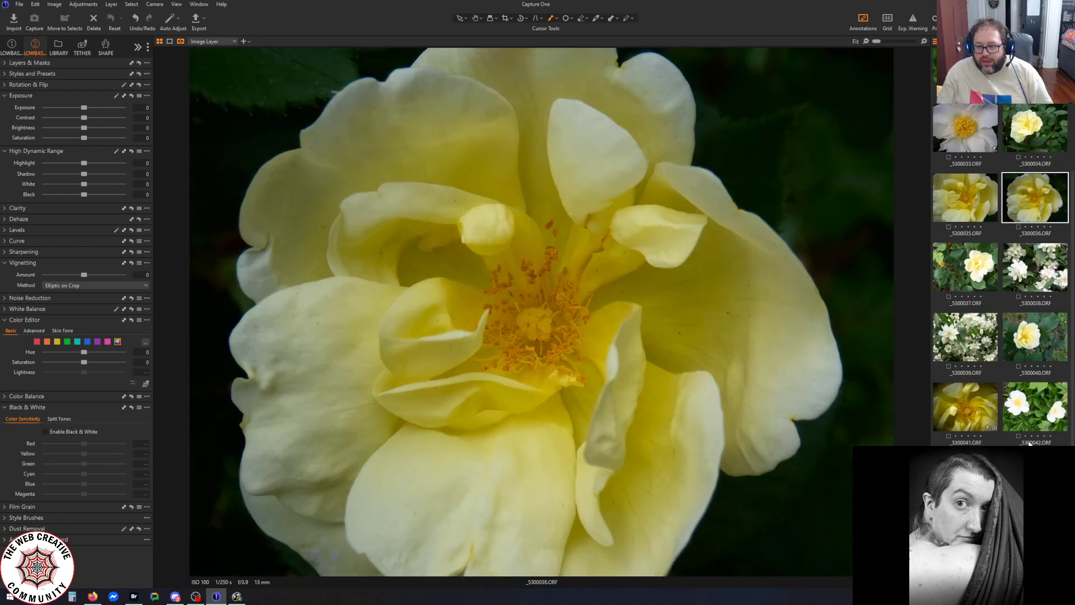
click(966, 477)
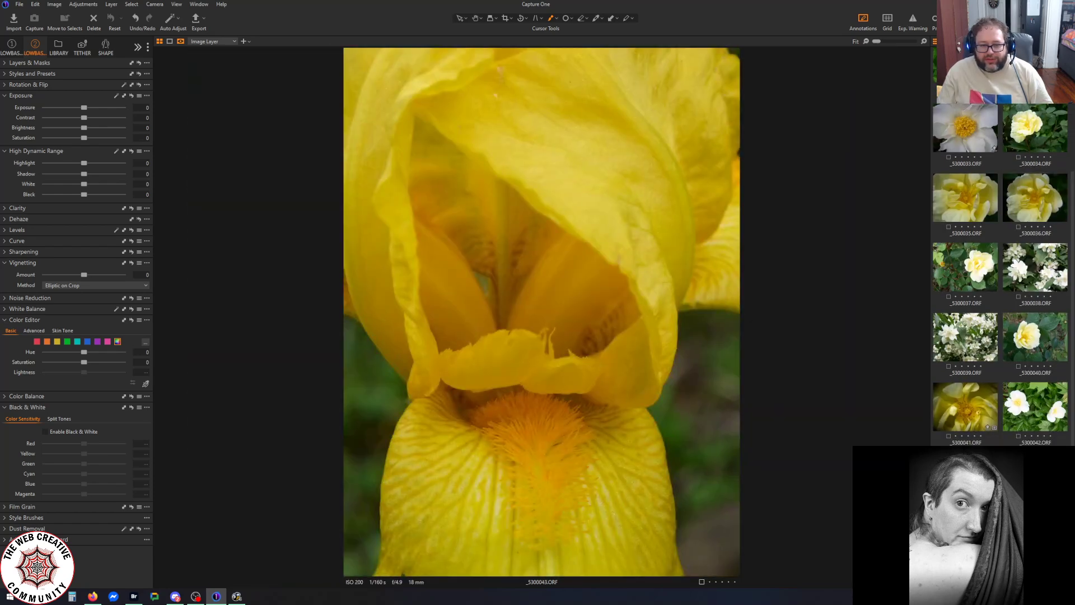
Switch to the 11-image import from Wednesday, May 21, 2025 and open the purple flower photo _5200019.ORF
click(62, 45)
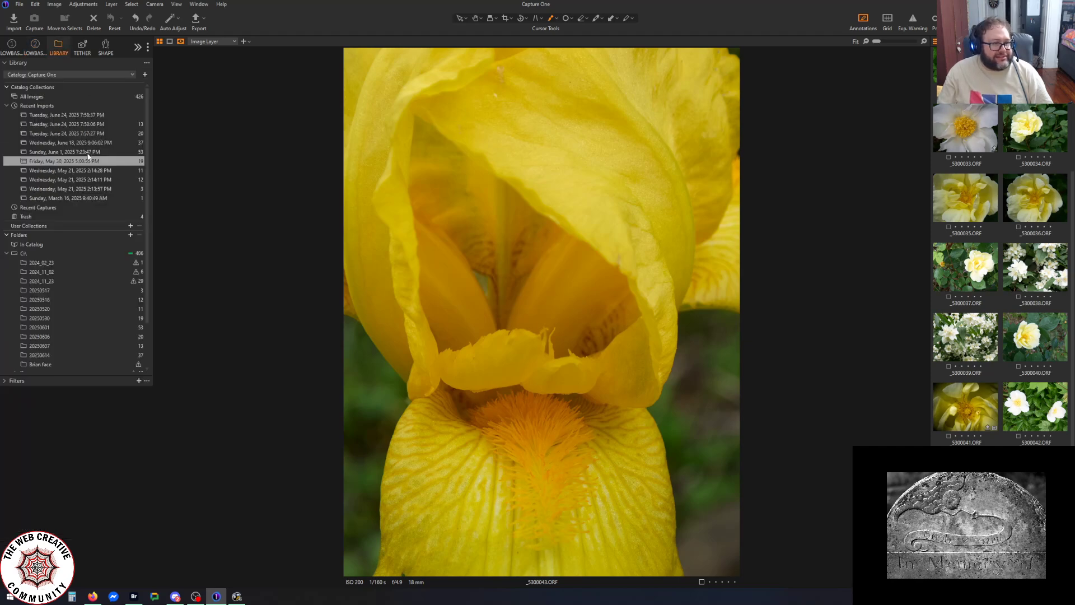
click(85, 170)
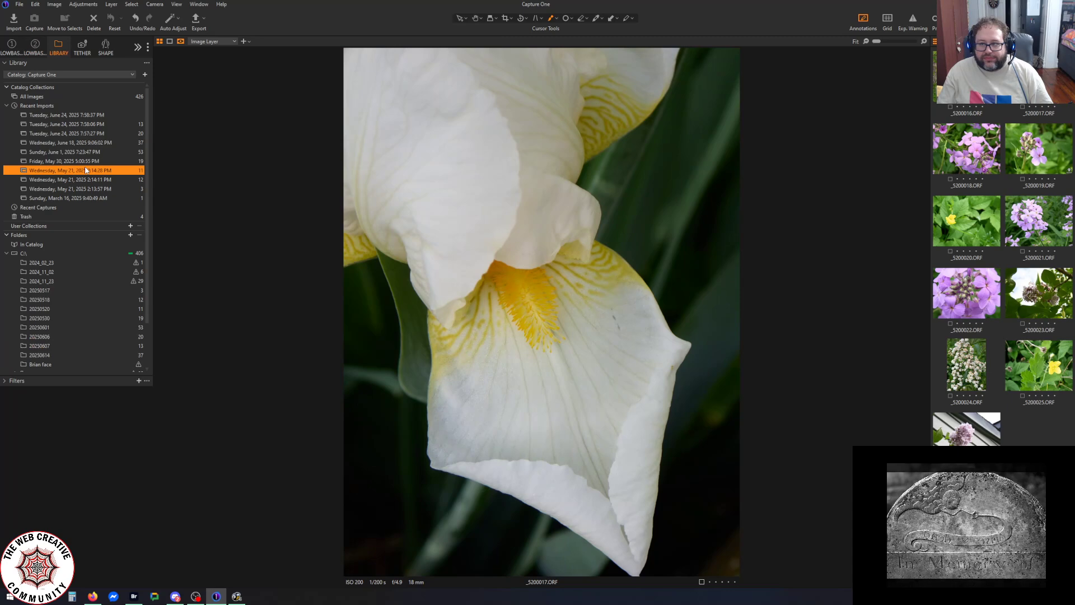
click(1041, 147)
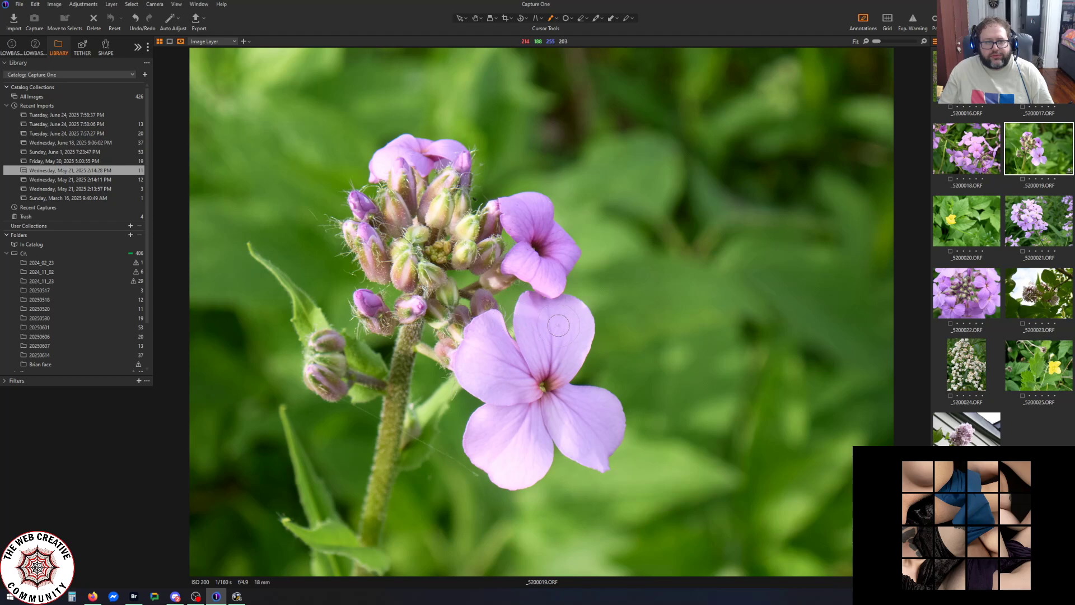
Crop the purple flower photo to about 8.7 in high at its original aspect ratio, with the frame shifted slightly up and right
click(32, 49)
click(9, 47)
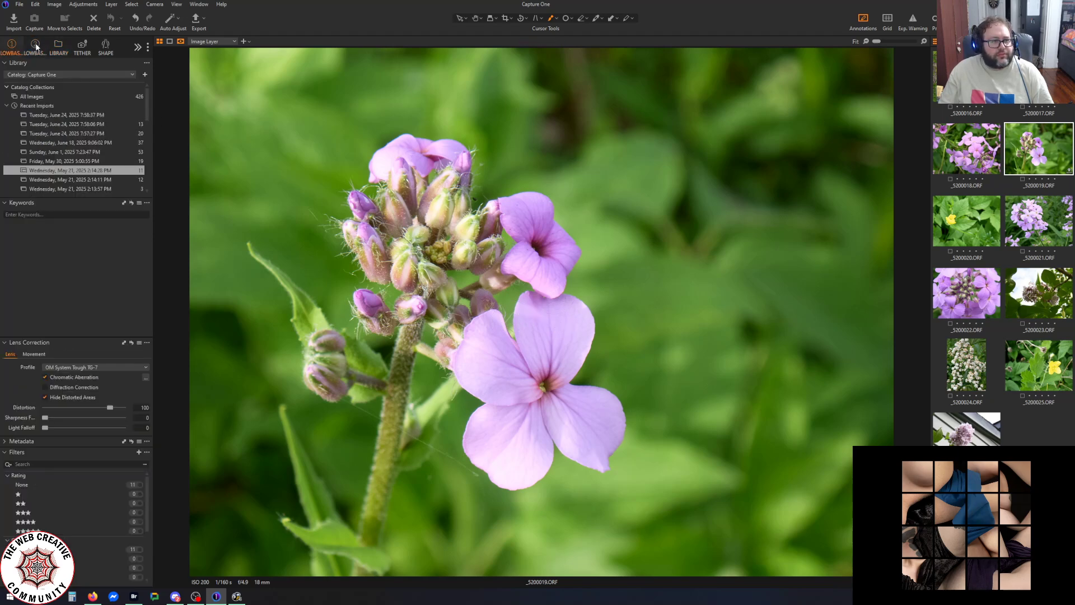
click(36, 47)
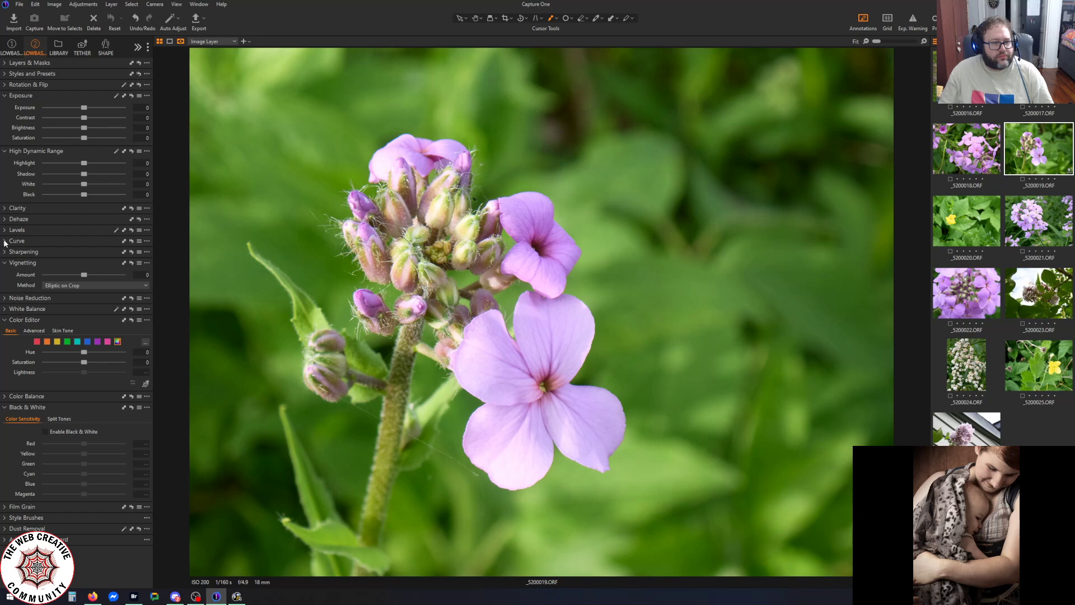
click(510, 20)
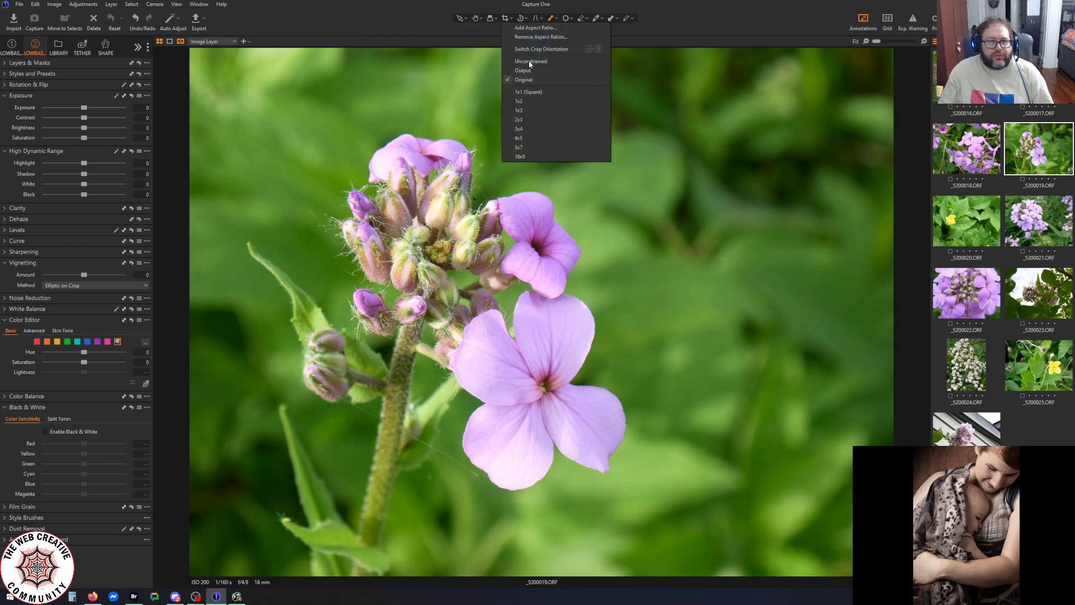
click(504, 20)
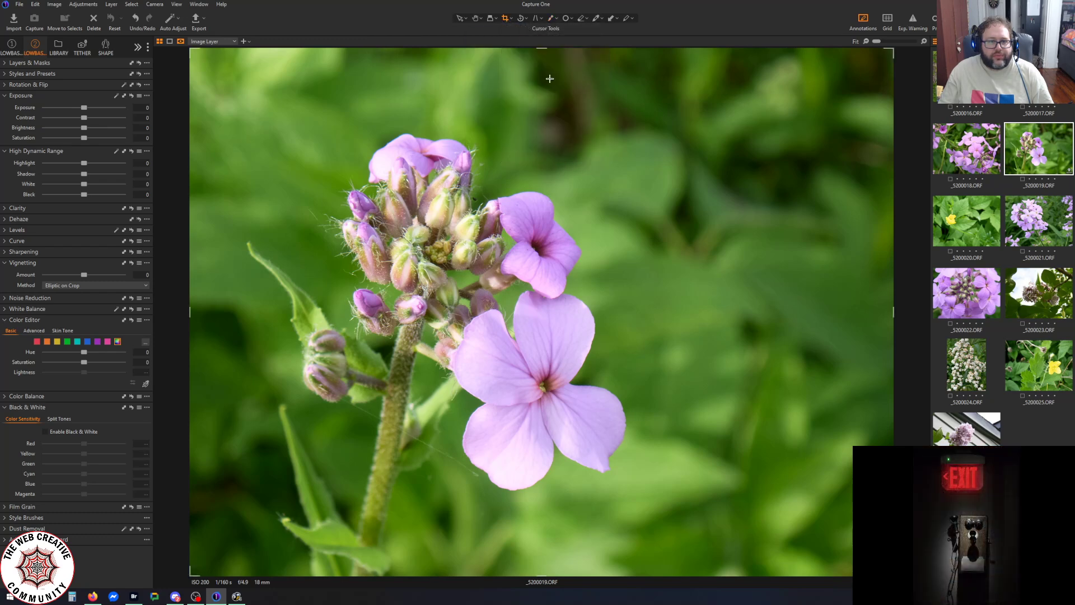
drag(546, 49, 553, 98)
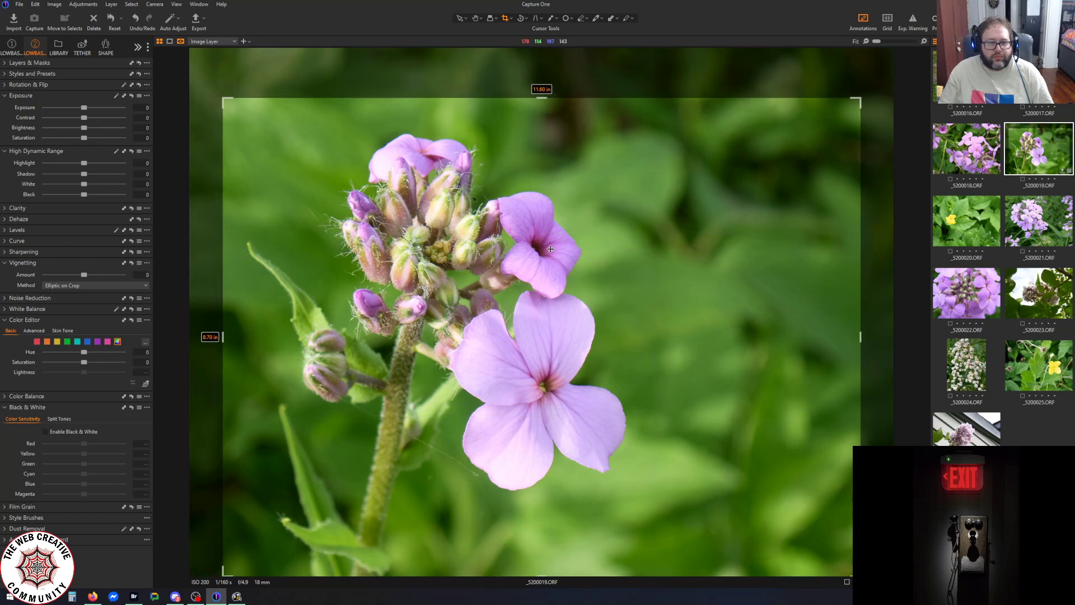
mouse_move(551, 249)
mouse_down()
mouse_move(578, 237)
mouse_move(561, 239)
mouse_up()
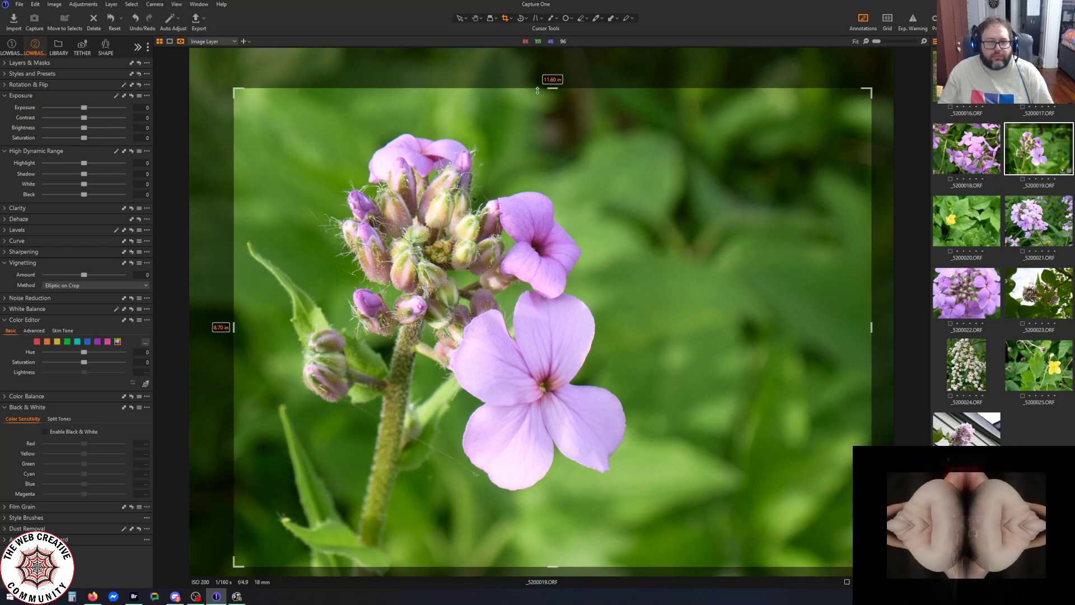
key(h)
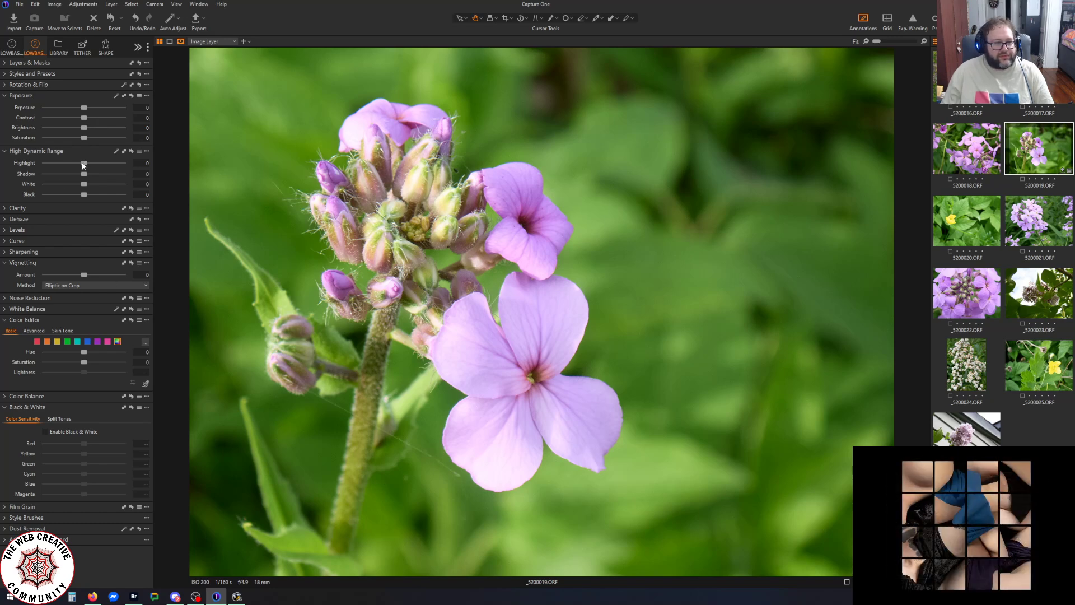
Move the black point of the Luma curve slightly inward to deepen the purple flower photo's darkest tones
mouse_move(84, 174)
mouse_down()
mouse_move(122, 175)
mouse_move(82, 187)
mouse_up()
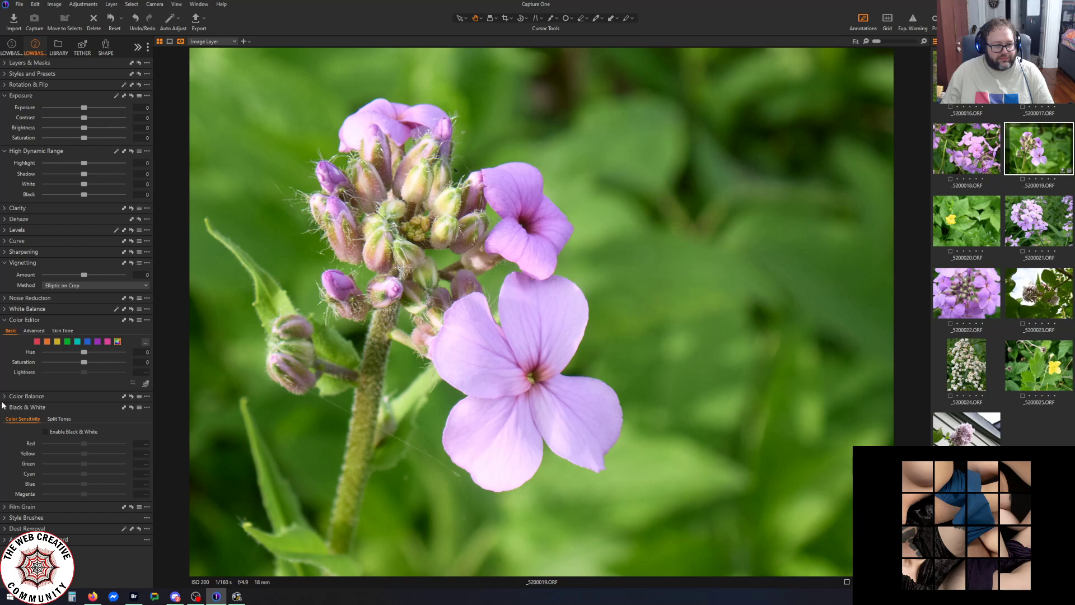
click(6, 230)
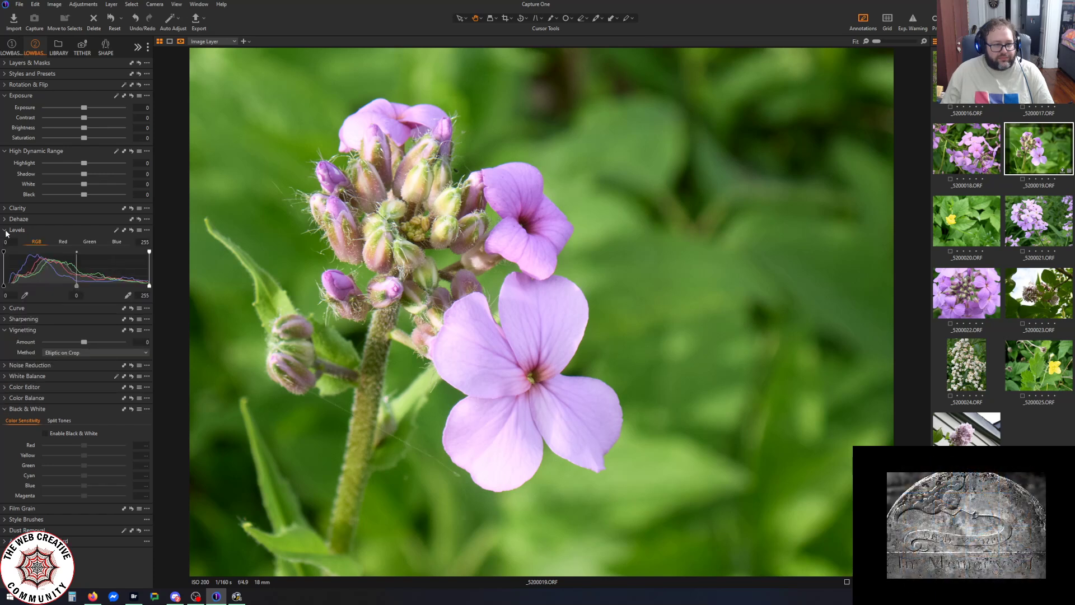
click(4, 308)
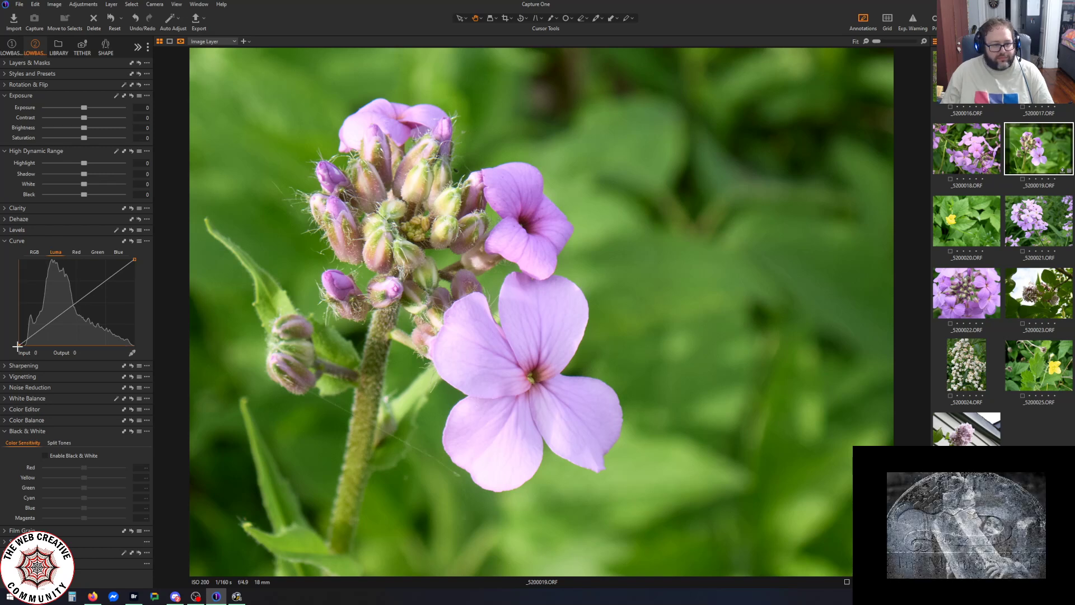
drag(18, 345, 21, 347)
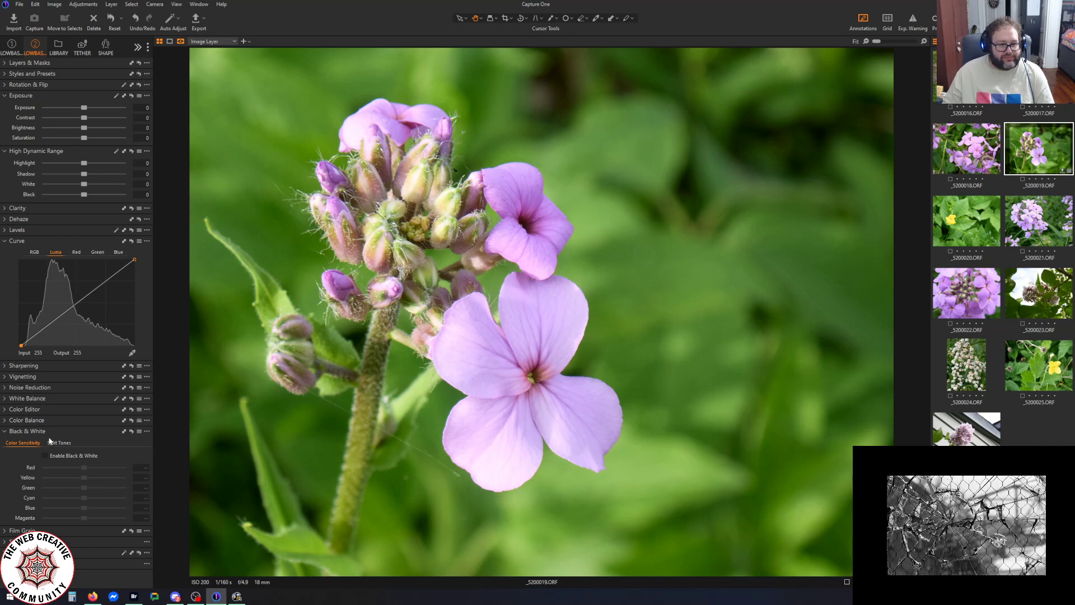
Lower the saturation of the greens to -5.2 in the basic Color Editor for the purple flower photo
click(4, 424)
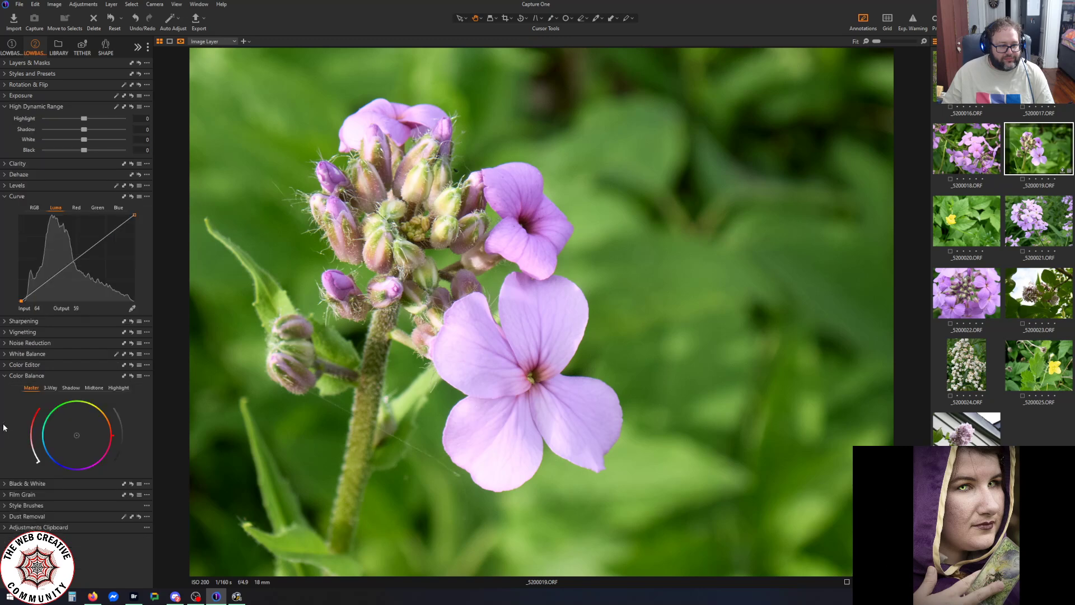
click(7, 378)
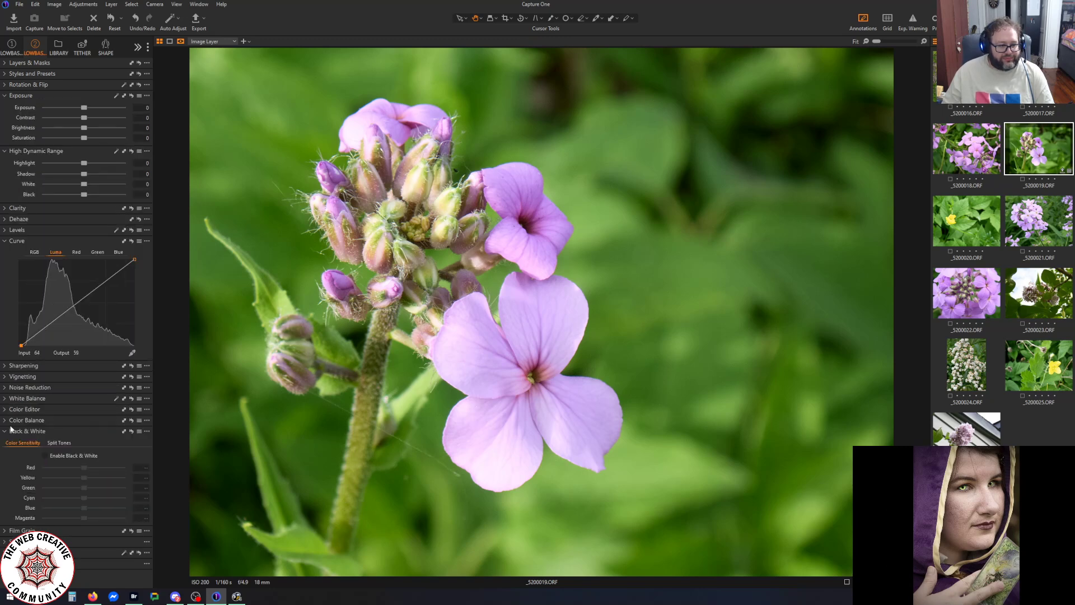
click(4, 409)
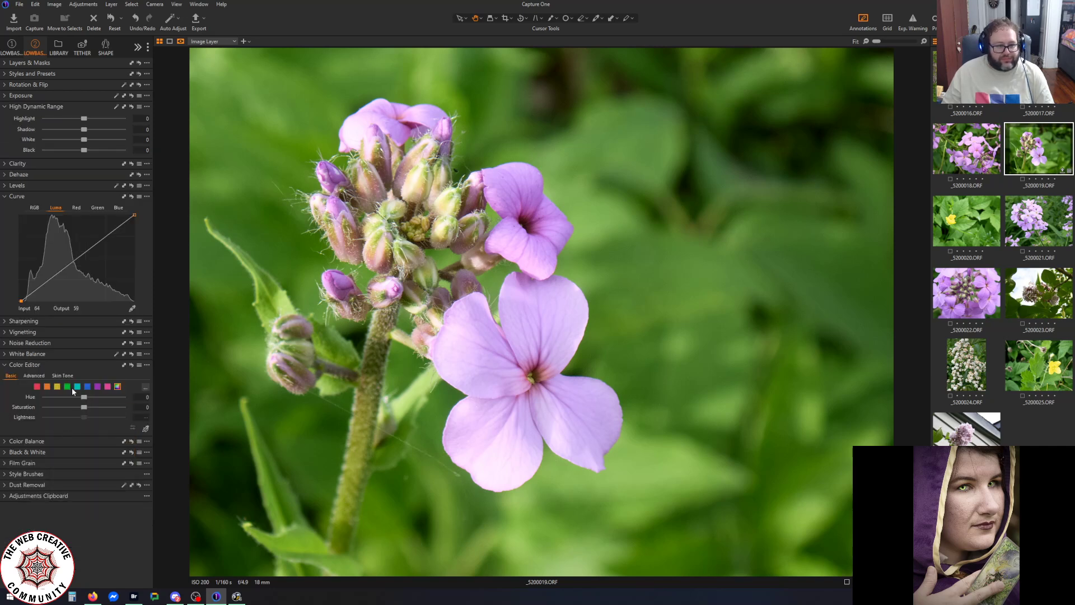
click(68, 387)
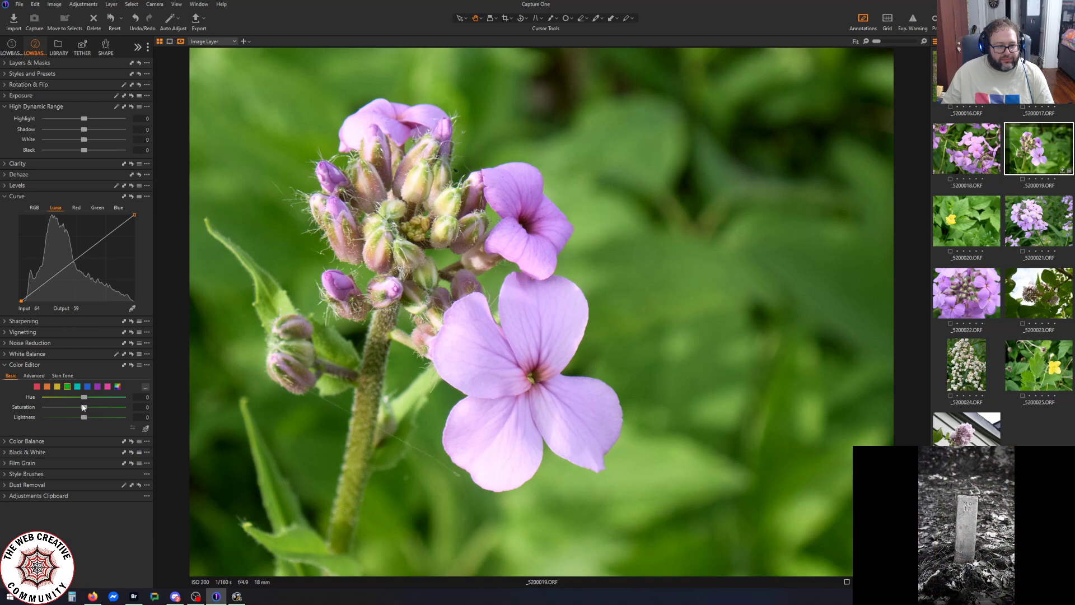
mouse_move(83, 407)
mouse_down()
mouse_move(66, 408)
mouse_move(81, 407)
mouse_up()
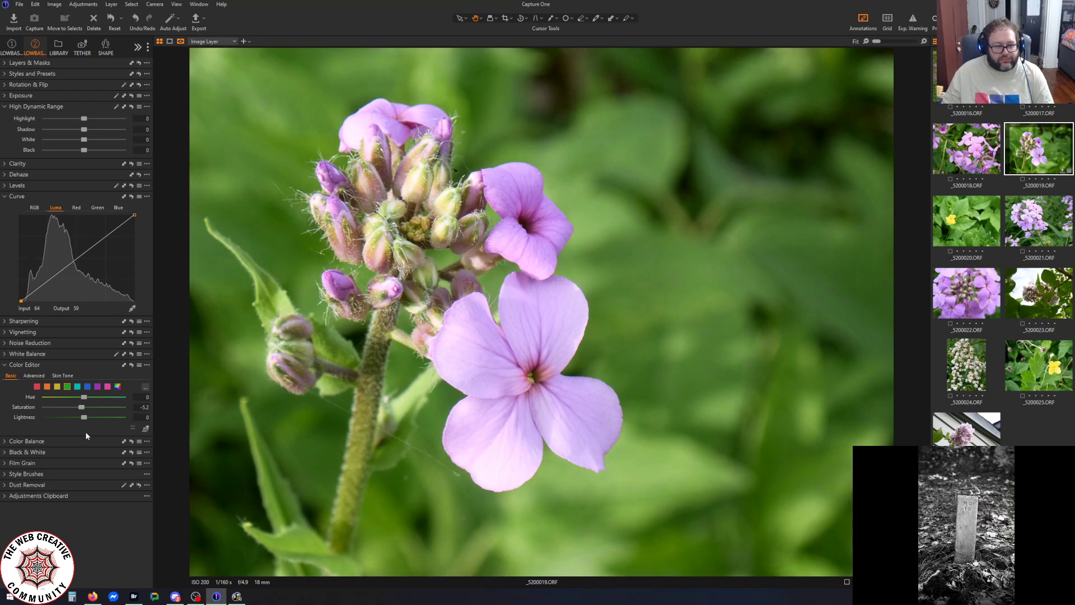
Try lowering the magenta range's saturation to -80 and reset it to 0
click(107, 386)
drag(84, 407, 1, 408)
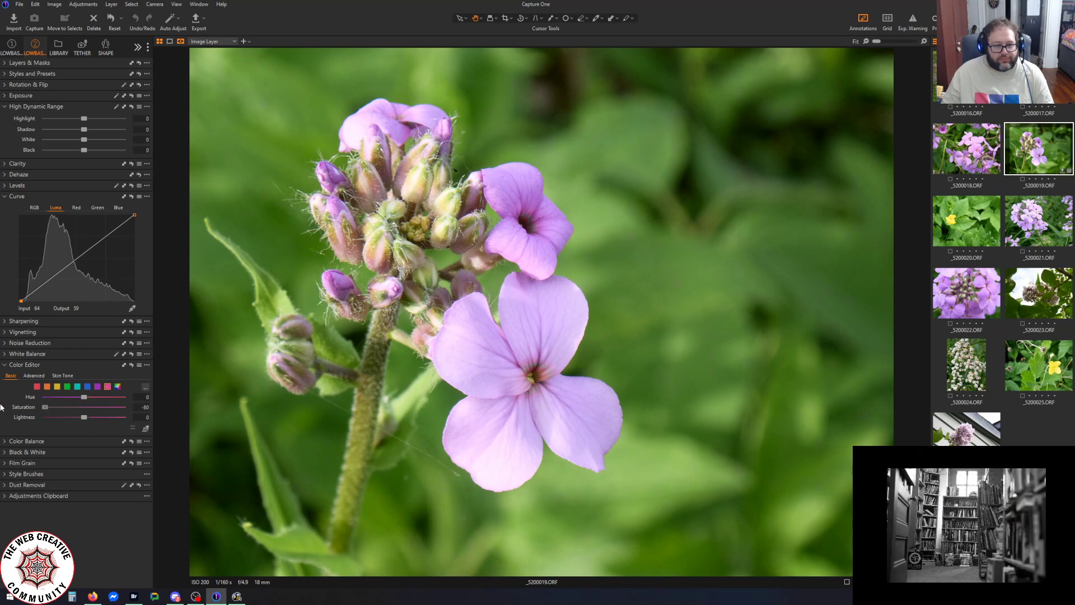
click(148, 408)
text(0)
key(Return)
Try desaturating the purple range to -80 and restore its saturation to 0
click(97, 386)
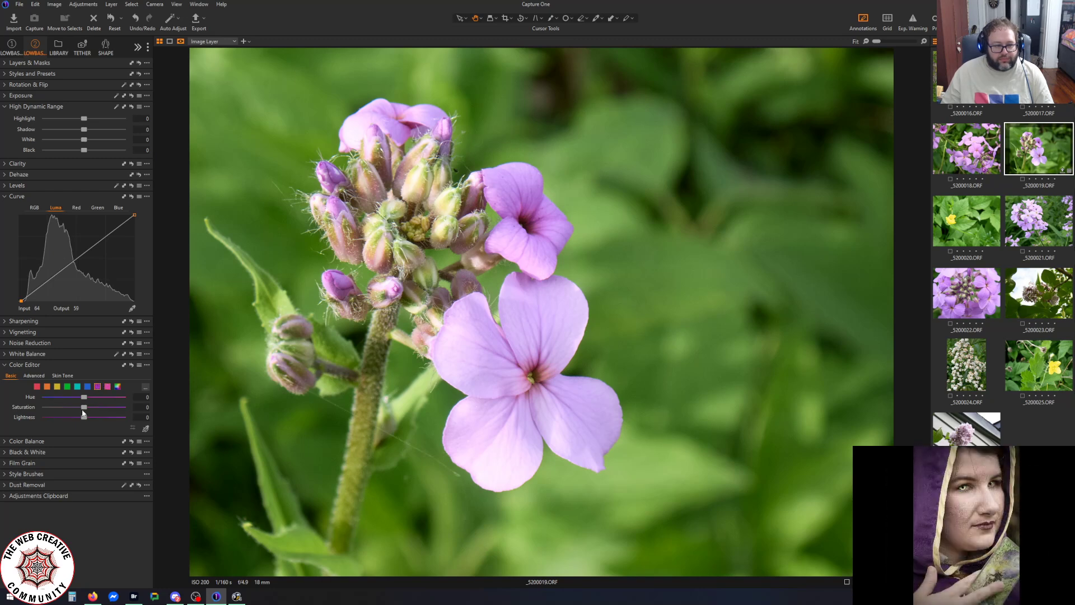
drag(84, 407, 1, 410)
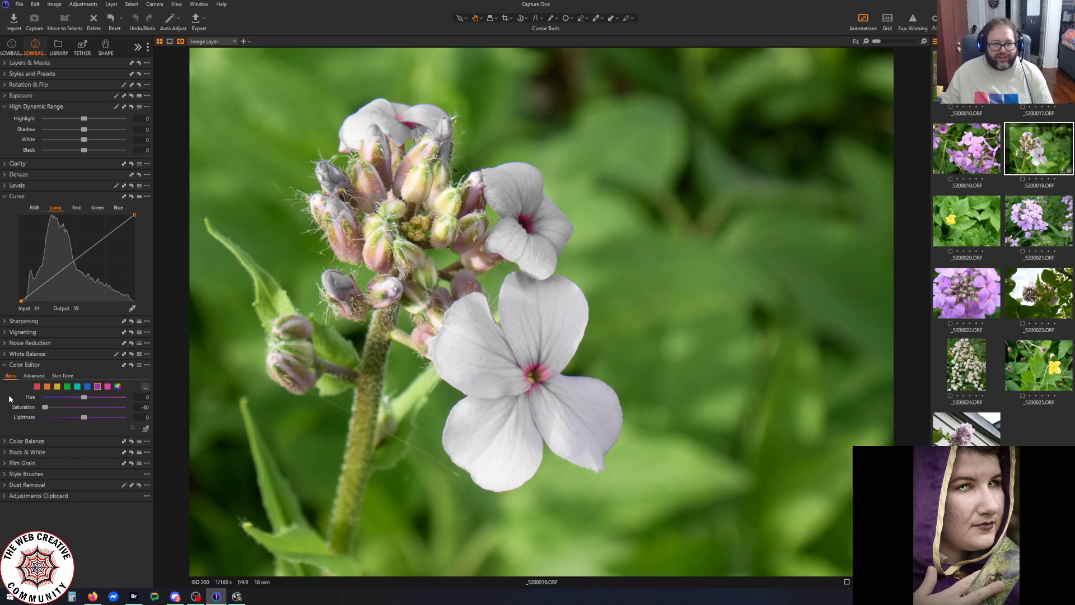
text(0)
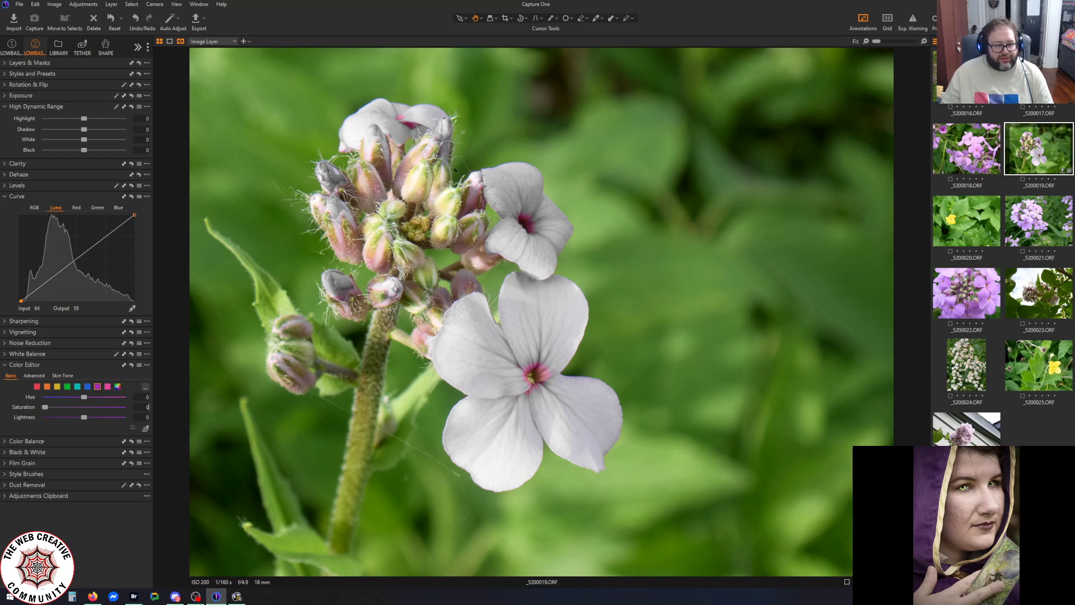
key(Return)
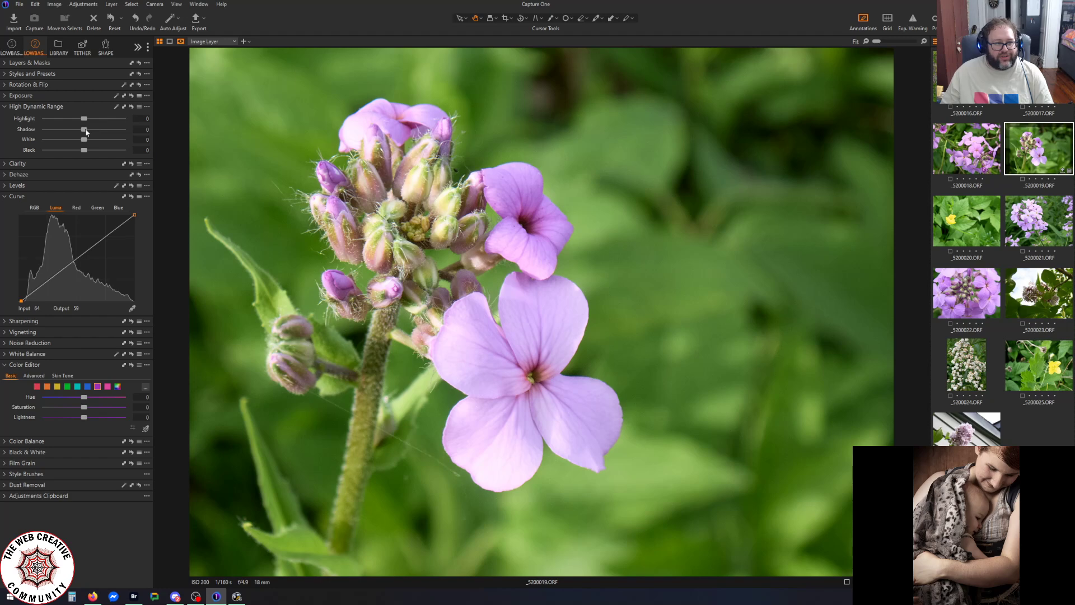
Try out the Shadow and Highlight adjustments, resetting Shadow to 0 and lowering Highlight to -6
mouse_move(84, 130)
mouse_down()
mouse_move(108, 128)
mouse_move(85, 131)
mouse_up()
click(143, 130)
text(0)
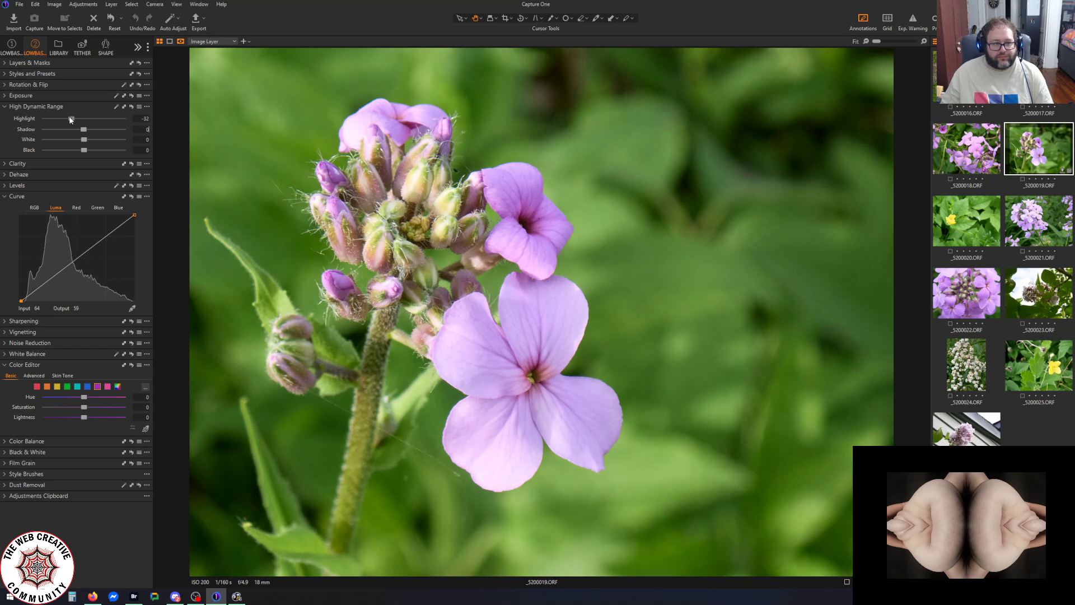
mouse_move(83, 119)
mouse_down()
mouse_move(69, 121)
mouse_move(84, 121)
mouse_up()
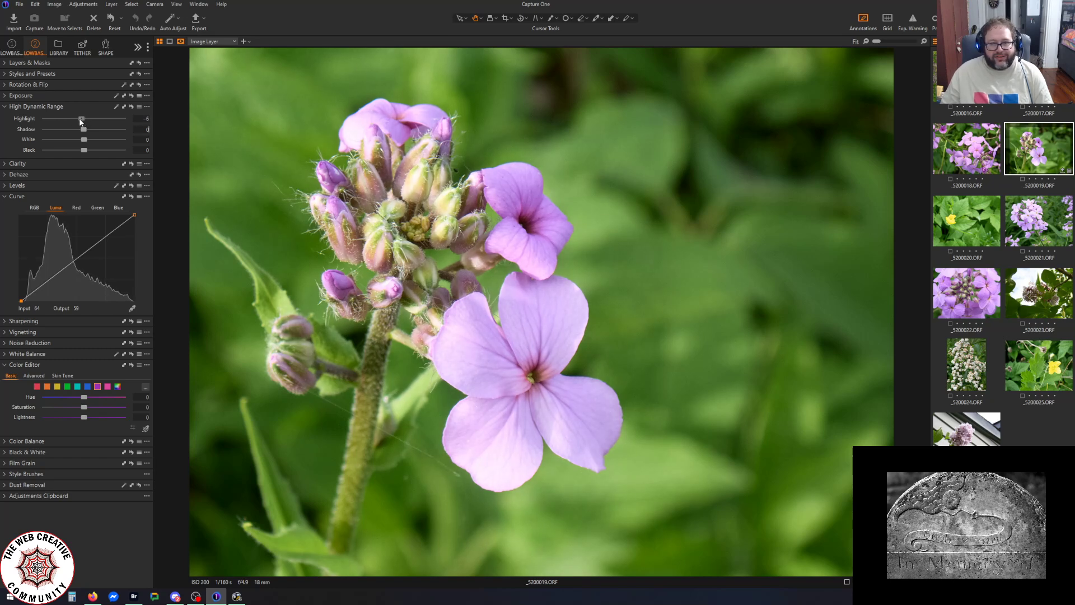
key(ctrl+z)
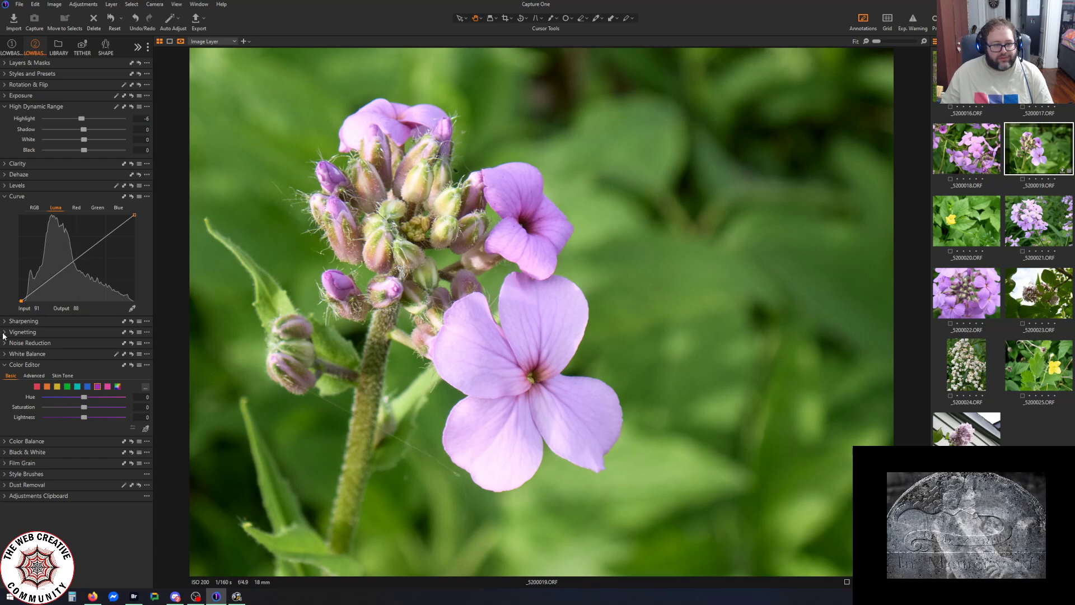
Darken the photo's edges with a vignette of about -1.68 using the Elliptic on Crop method
click(5, 333)
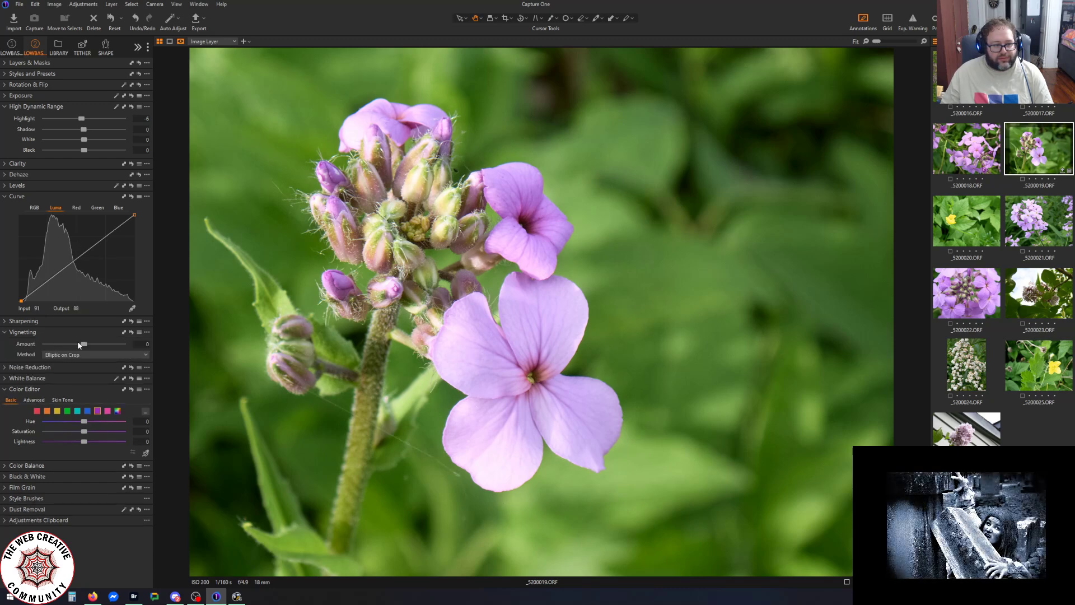
drag(78, 344, 67, 346)
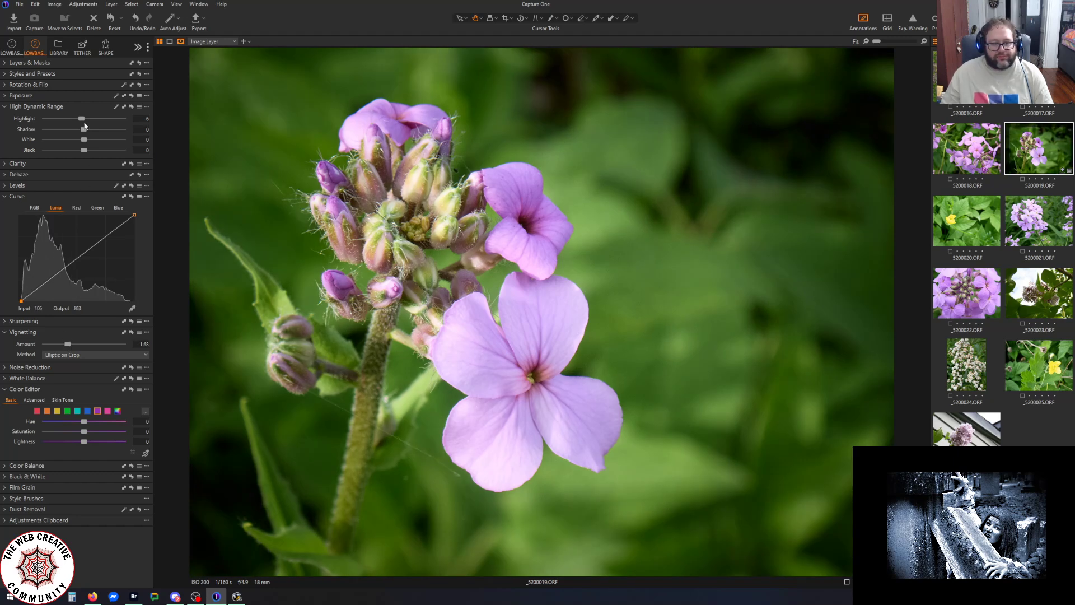
Fine-tune High Dynamic Range with Highlight and White at 0, Shadow at 13 and Black at about -9
drag(82, 119, 86, 124)
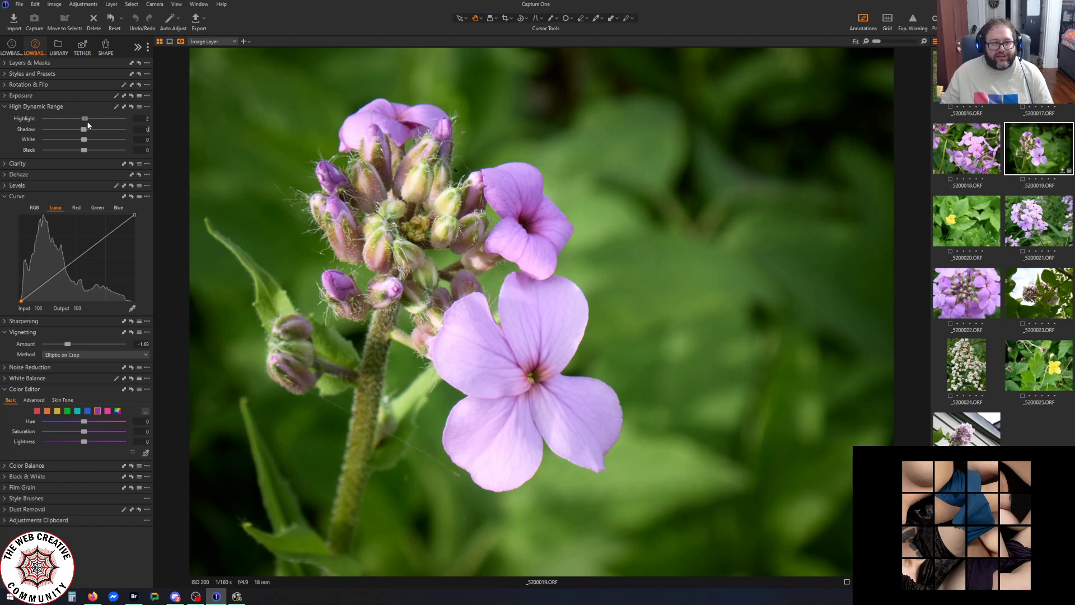
mouse_move(84, 140)
mouse_down()
mouse_move(149, 139)
mouse_move(89, 141)
mouse_up()
text(1)
key(Return)
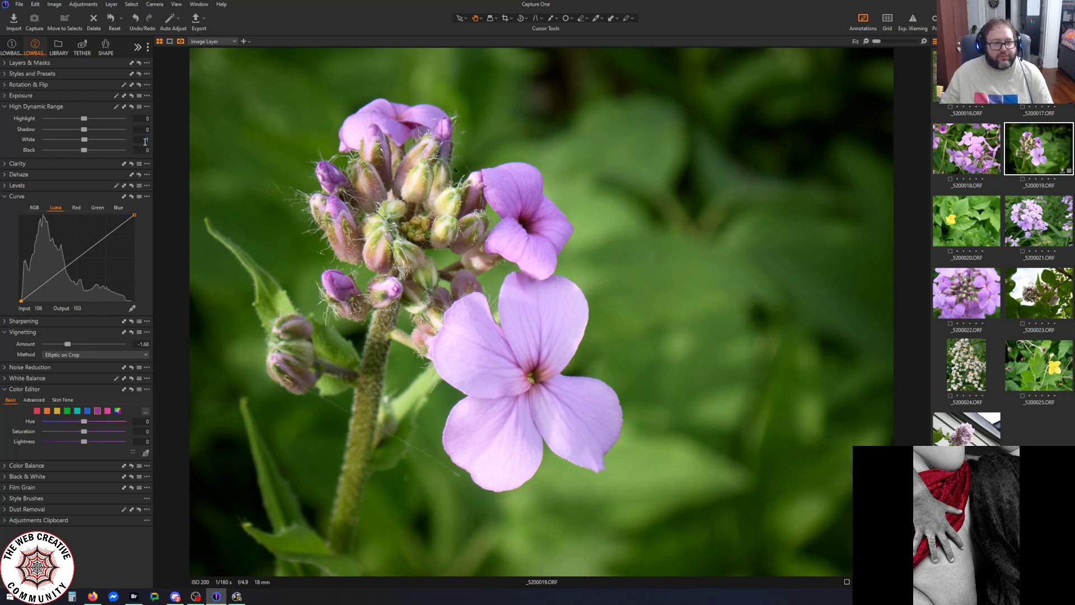
mouse_move(84, 150)
mouse_down()
mouse_move(49, 147)
mouse_move(82, 146)
mouse_up()
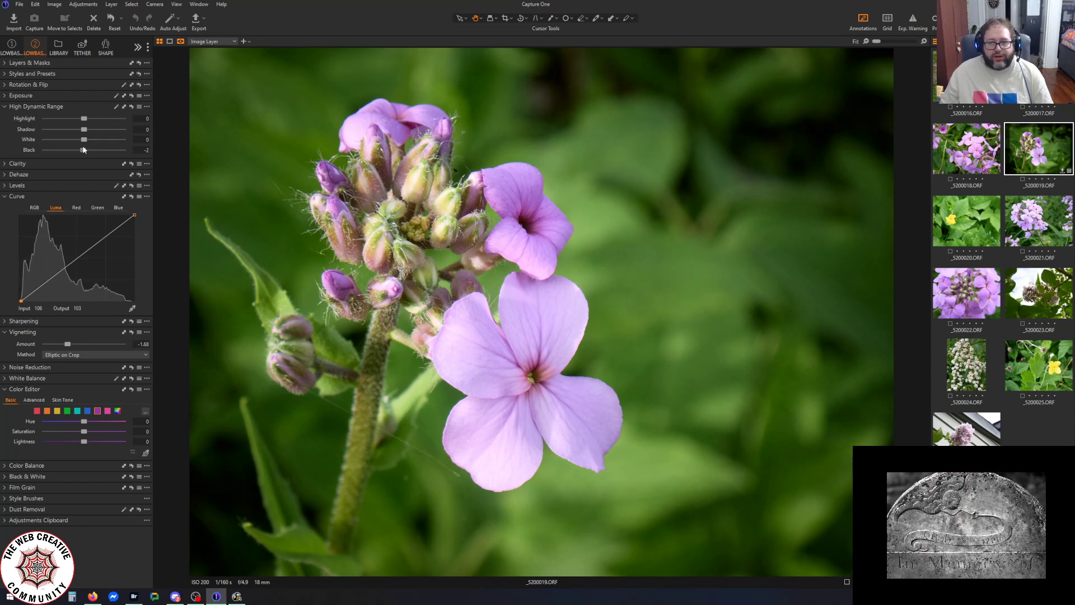
mouse_move(77, 148)
mouse_down()
mouse_move(97, 129)
mouse_move(88, 133)
mouse_up()
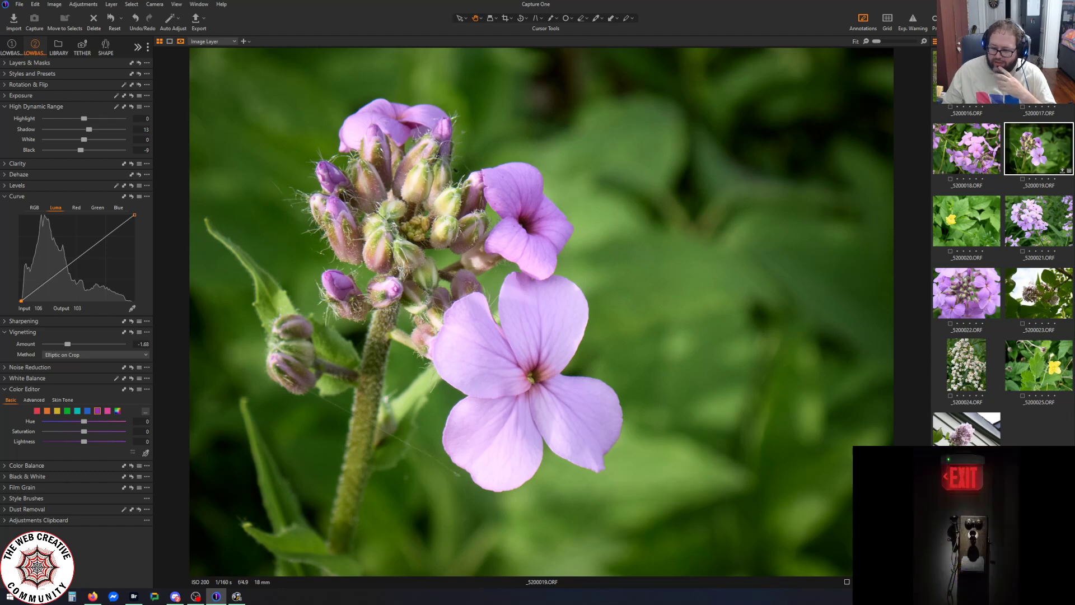
key(super+a)
key(super+alt+d)
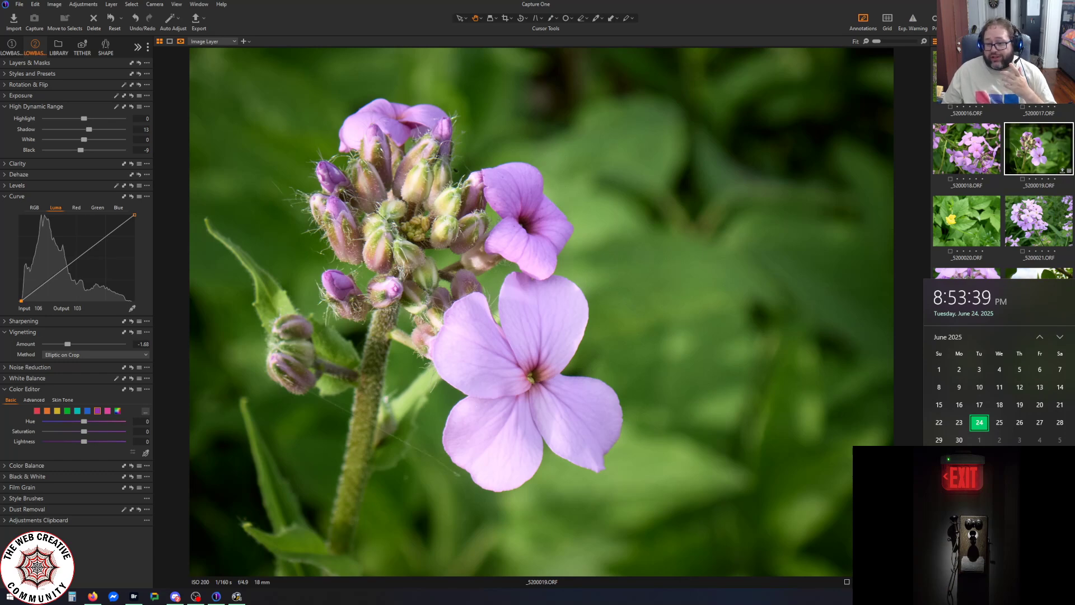
key(Escape)
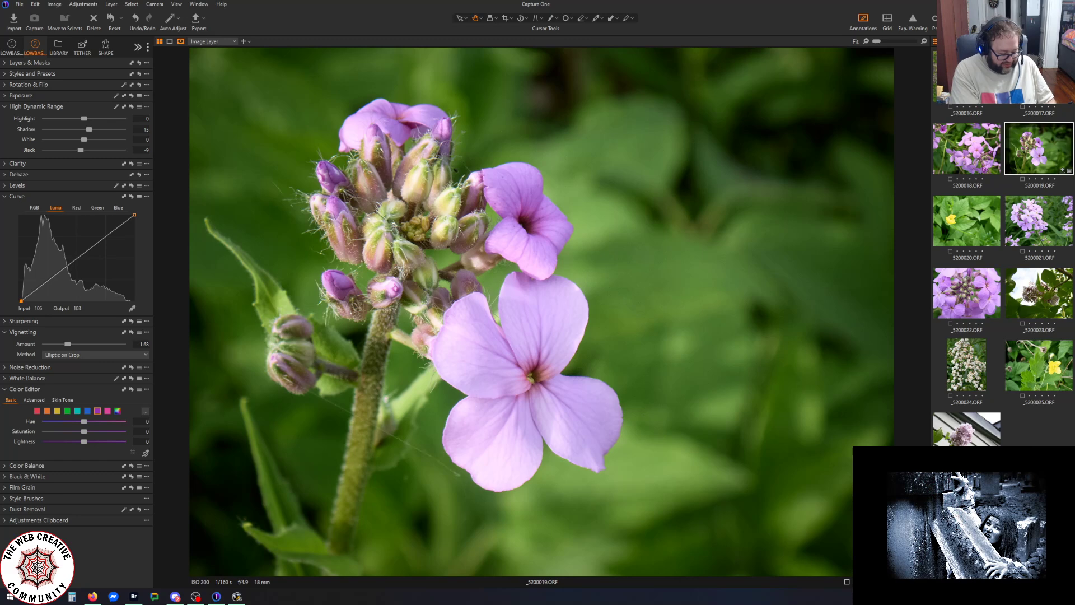
key(XF86AudioLowerVolume)
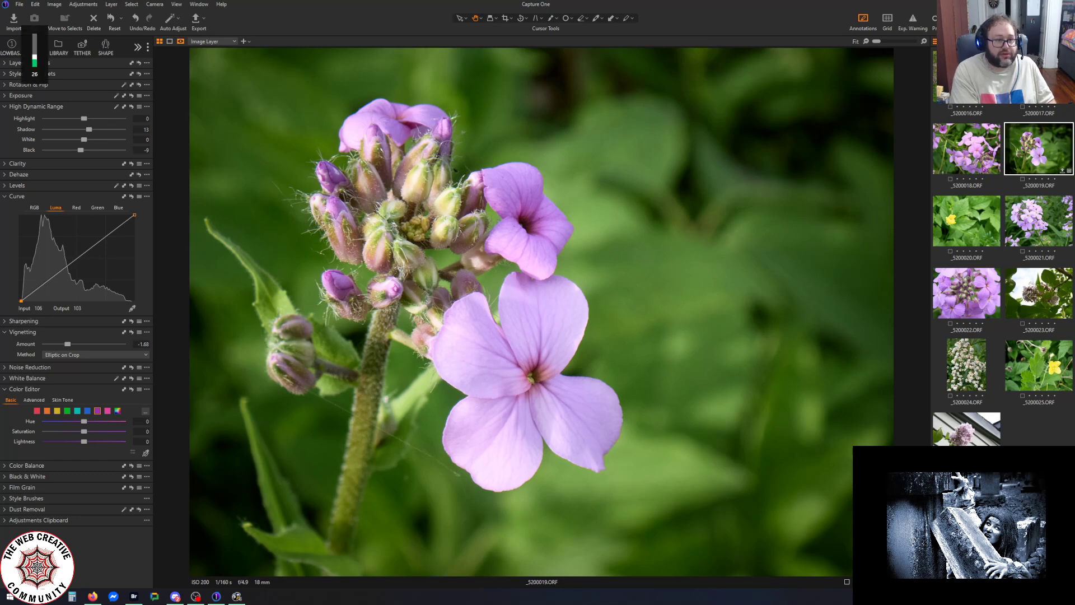
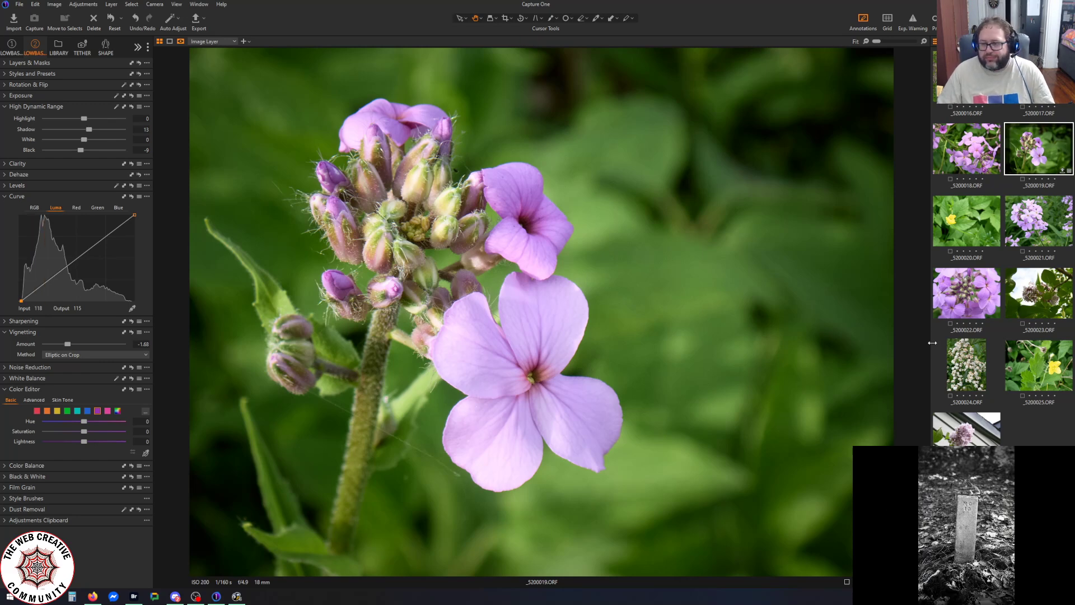
Export the purple flower photo to the C1 Edits folder as an 8-bit Adobe RGB (1998) TIFF named 19
click(195, 22)
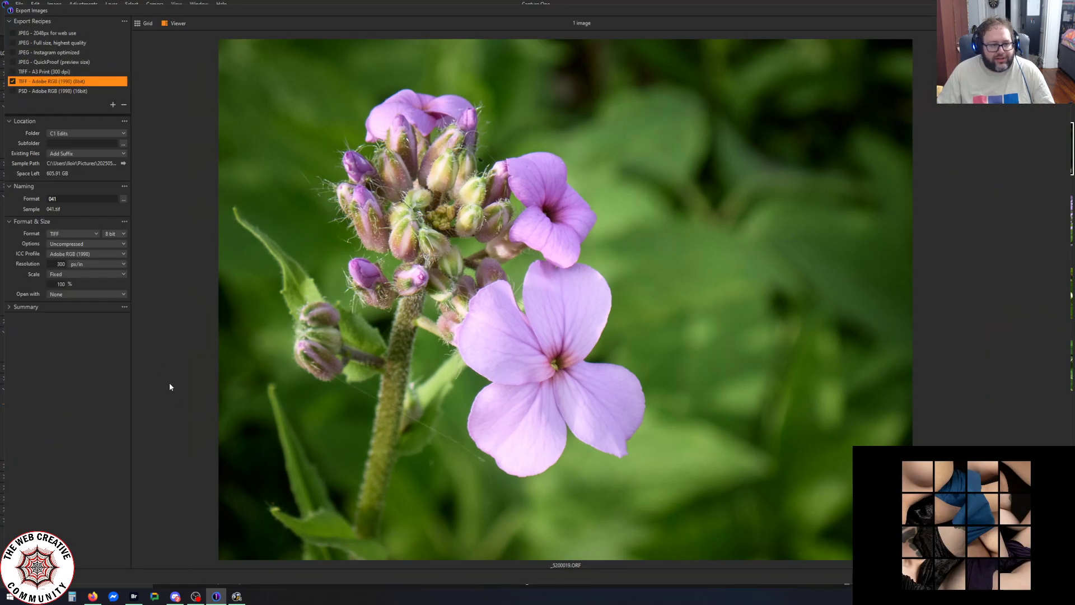
click(93, 133)
click(98, 174)
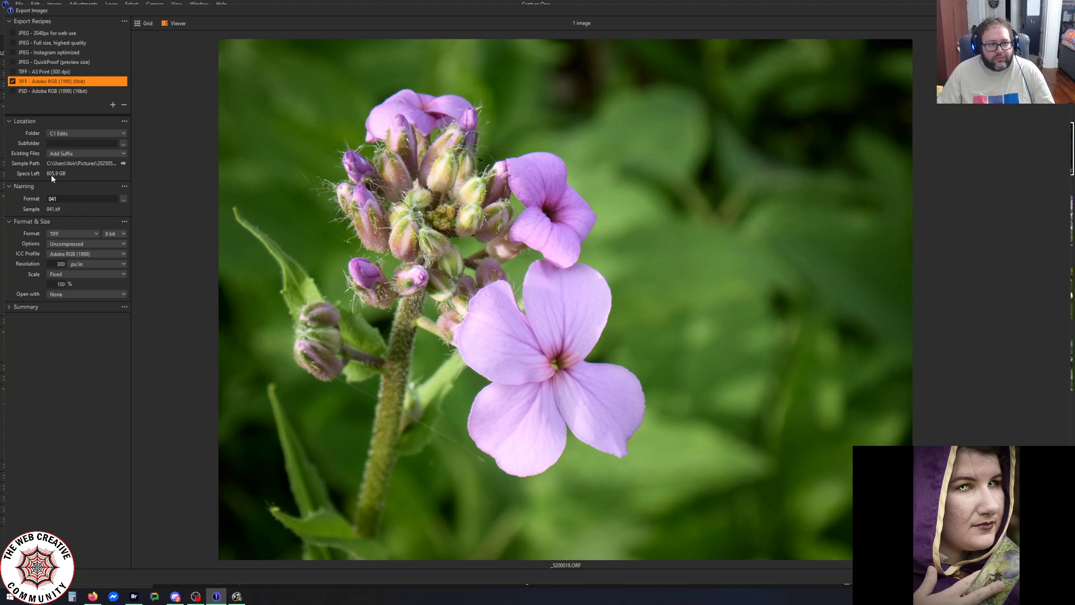
double_click(65, 198)
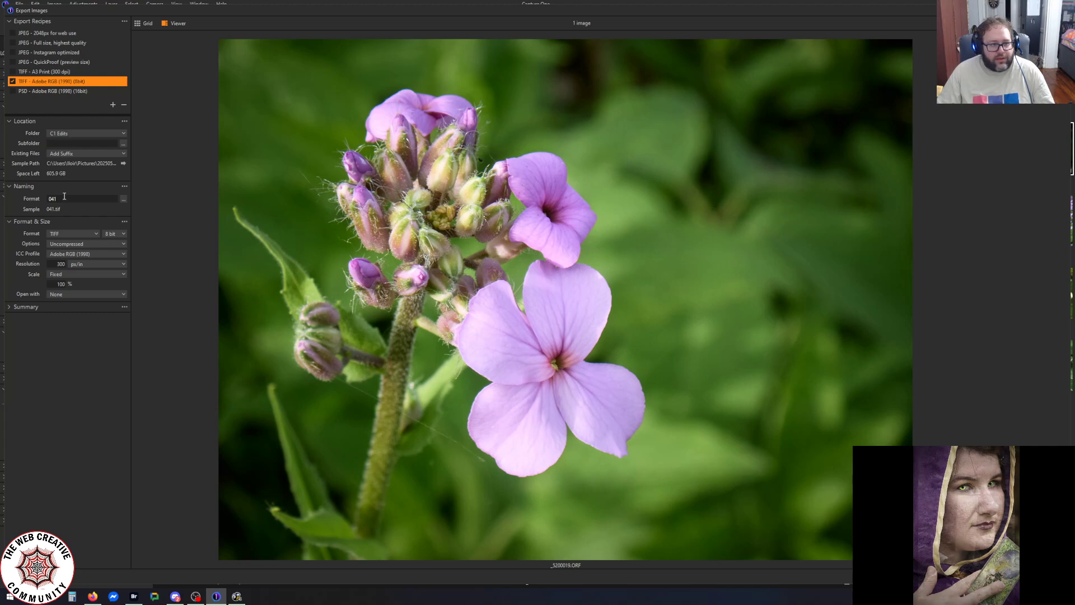
text(19)
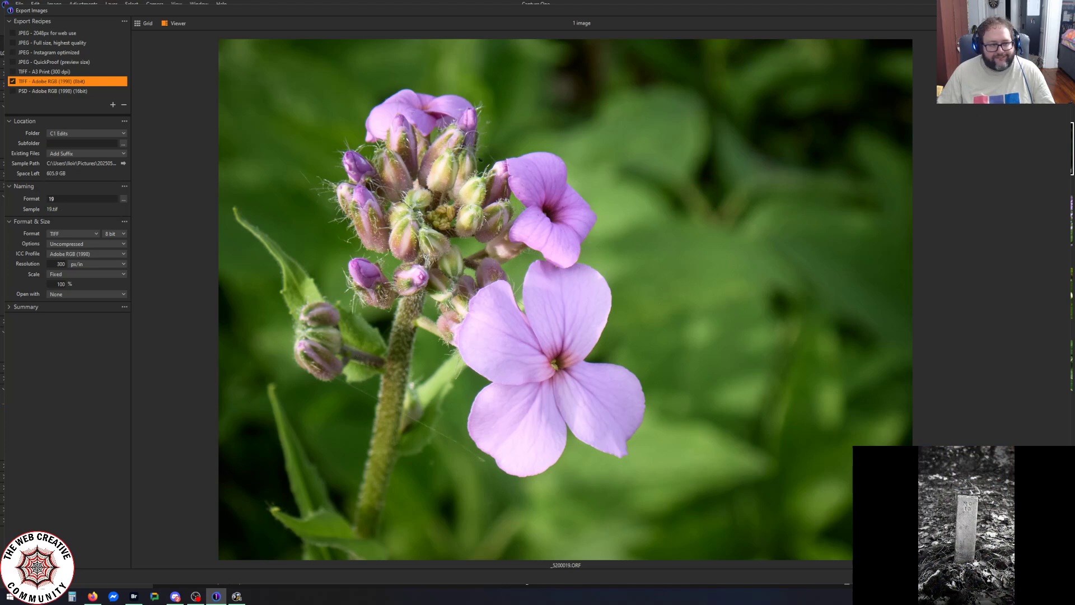
key(Return)
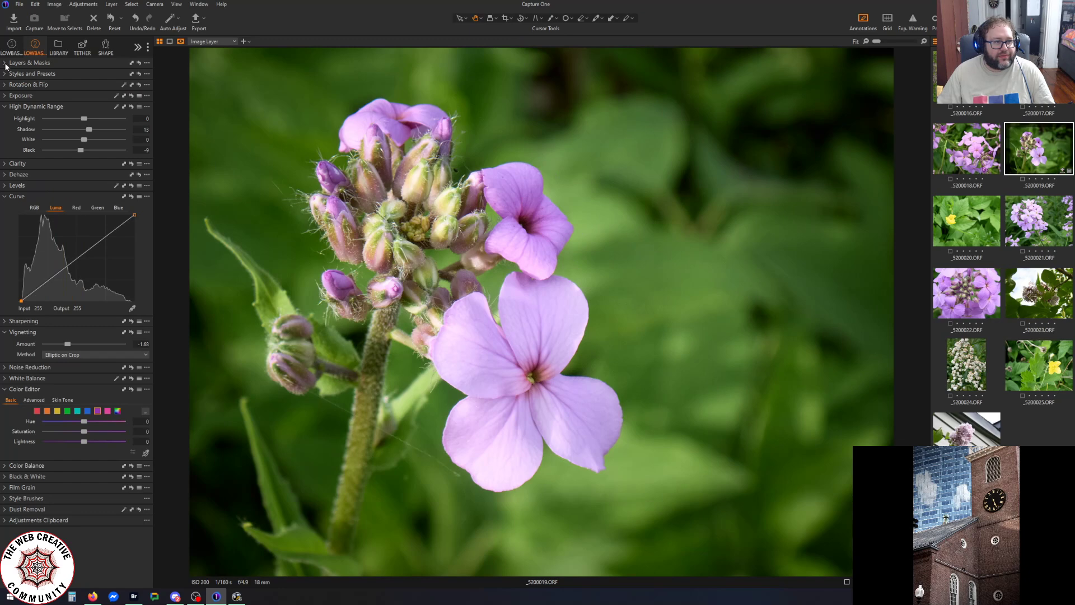
Create a background mask layer and set its saturation to -100 so only the flower keeps its colour
click(21, 63)
click(101, 76)
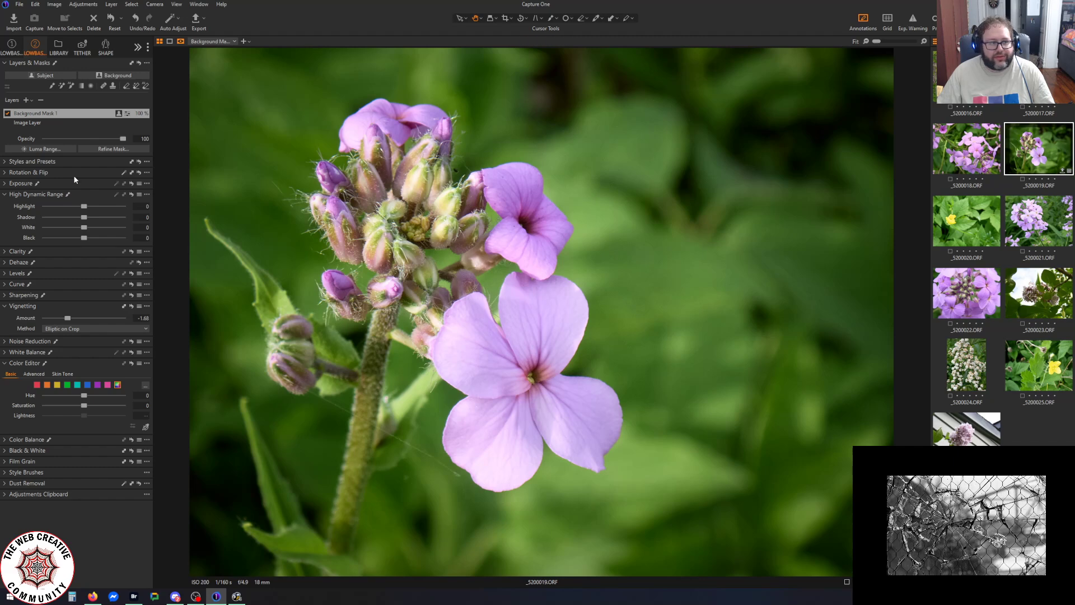
click(5, 184)
drag(84, 226, 1, 229)
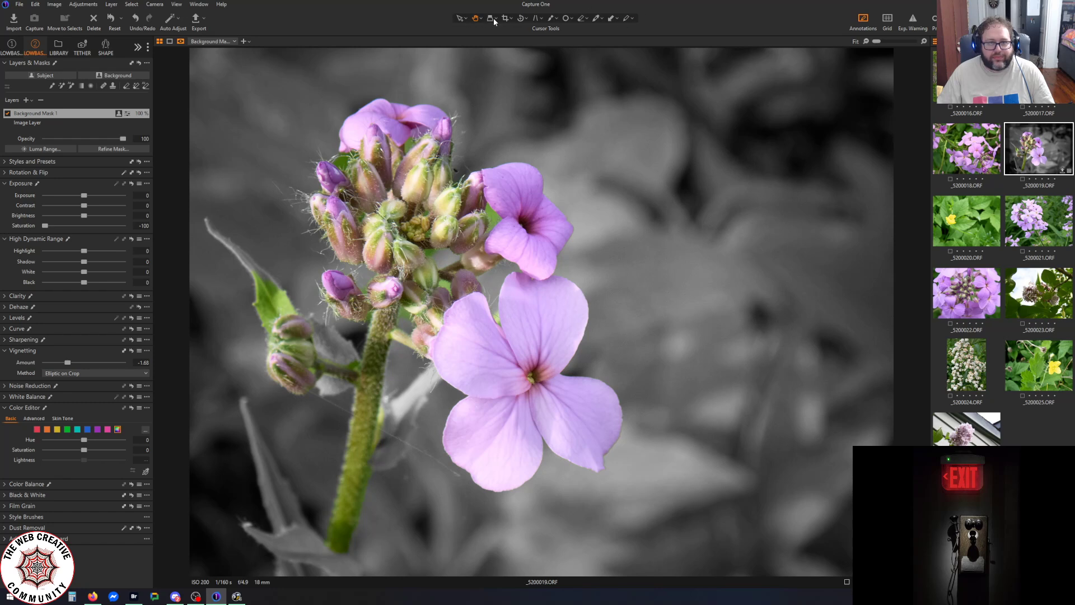
Try erasing the background mask along the long leaf beside the buds and undo that stroke
click(583, 20)
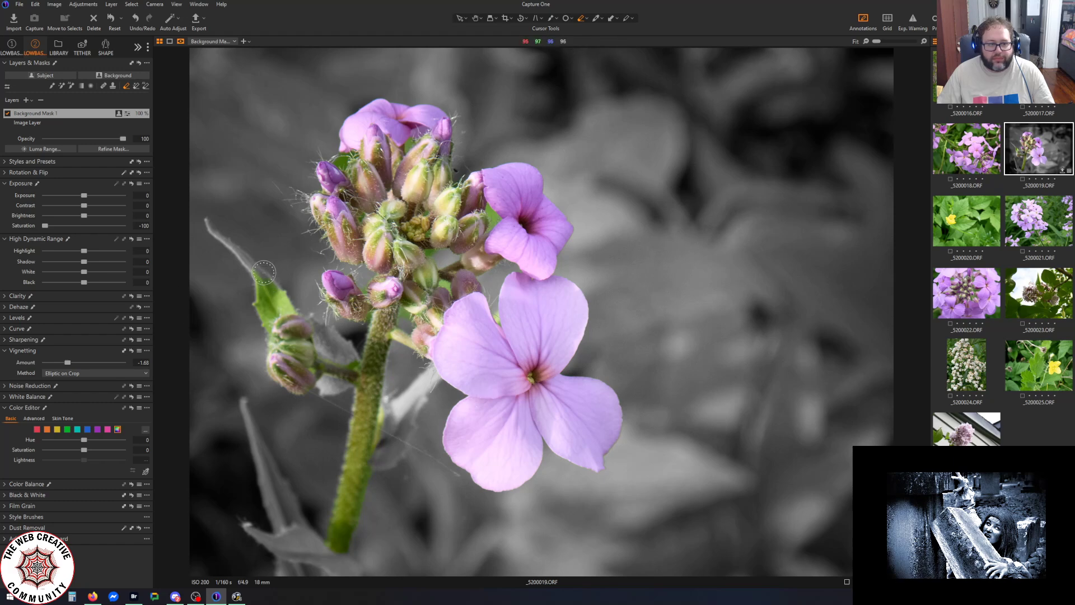
drag(261, 271, 212, 227)
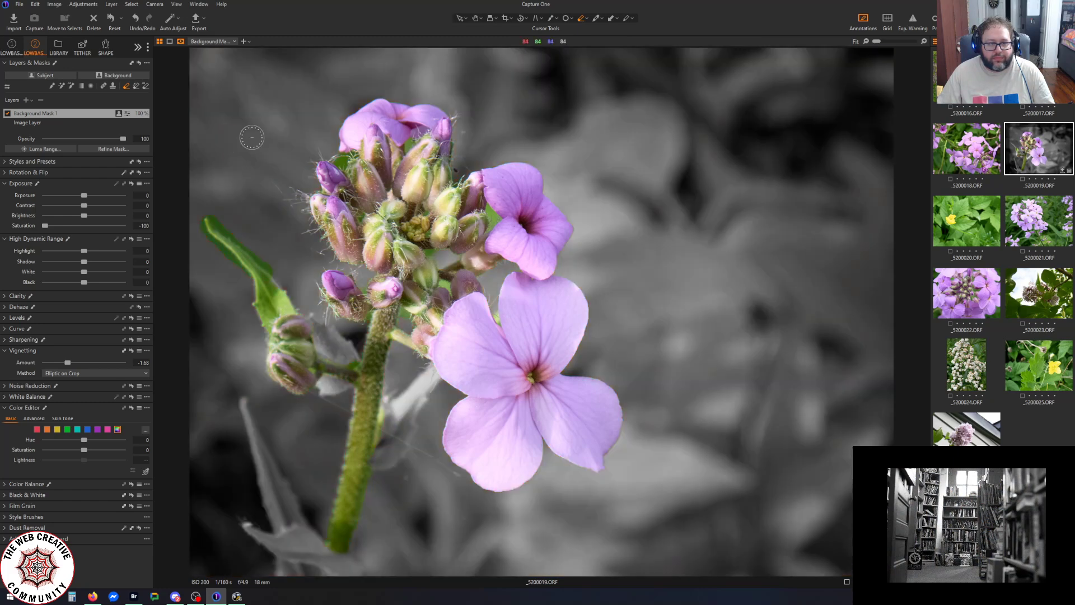
click(36, 4)
click(47, 19)
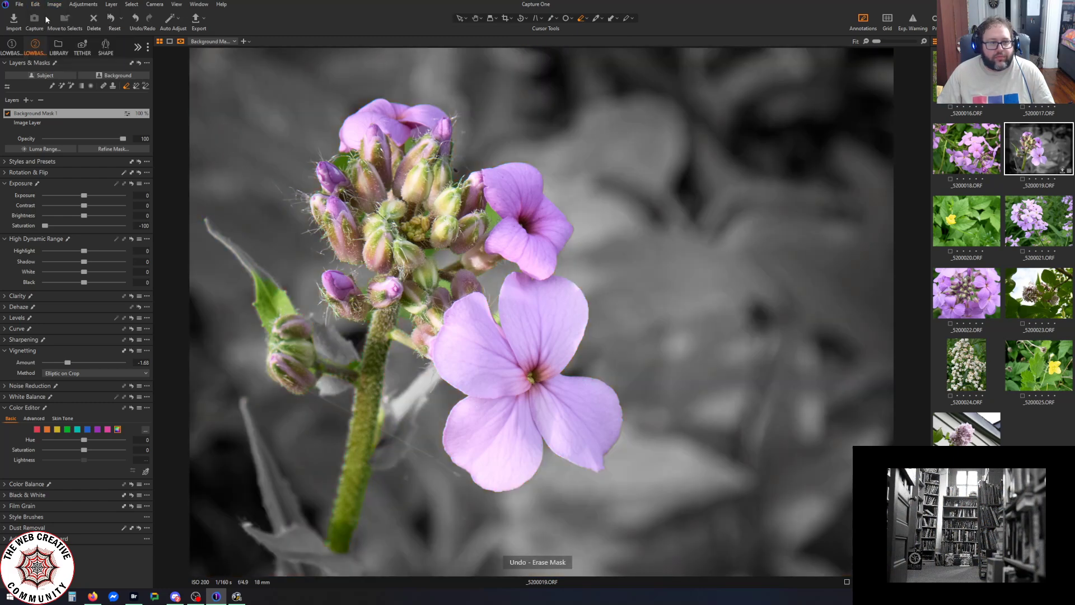
Choose the Erase Mask brush for the background mask and set the eraser hardness to 0
click(587, 20)
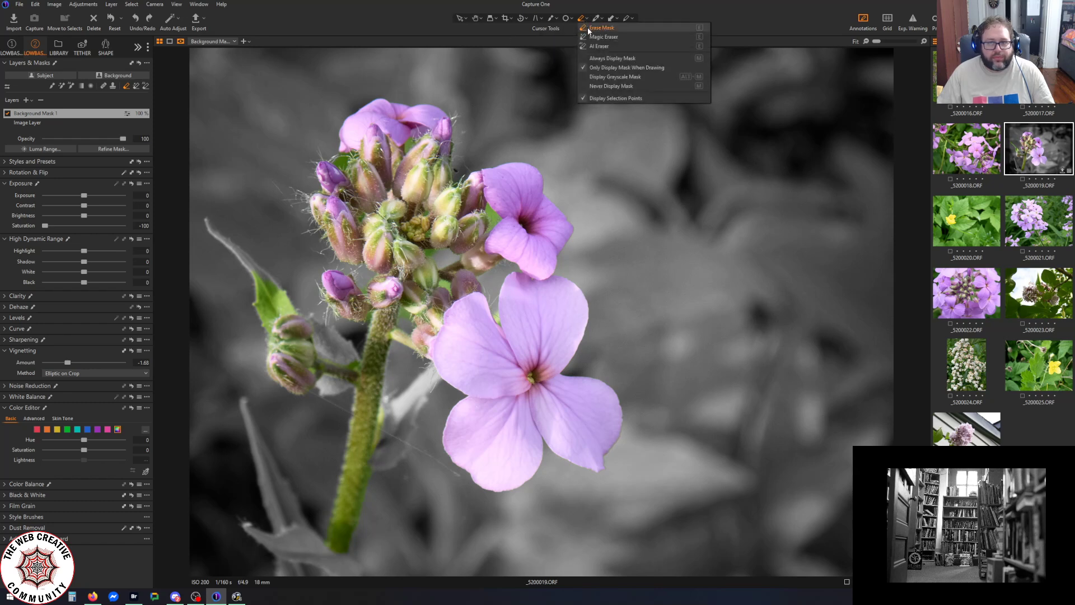
click(586, 28)
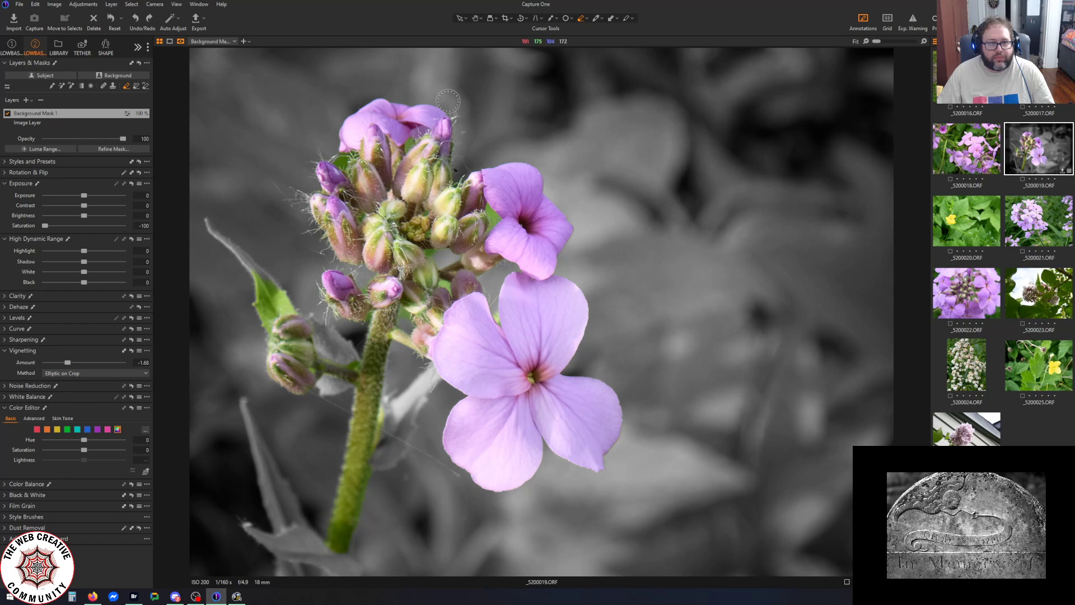
click(586, 20)
click(581, 20)
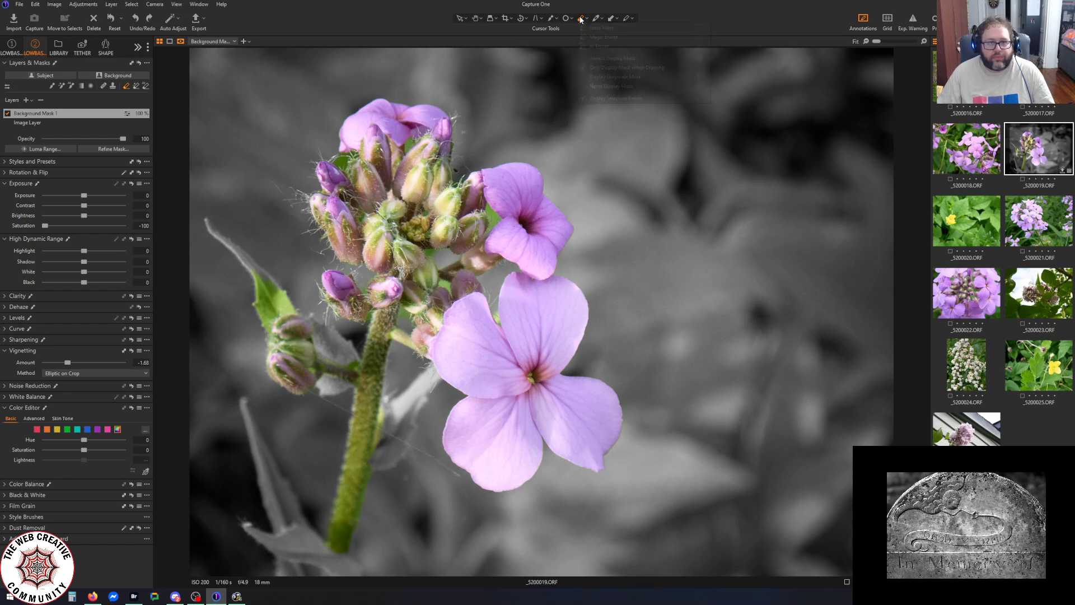
click(581, 20)
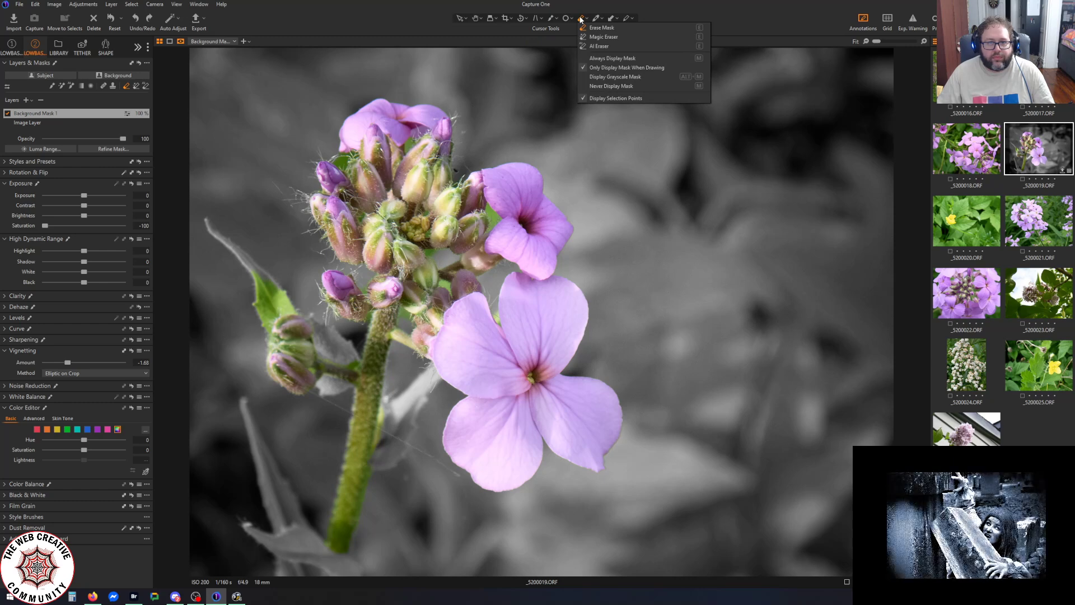
click(601, 27)
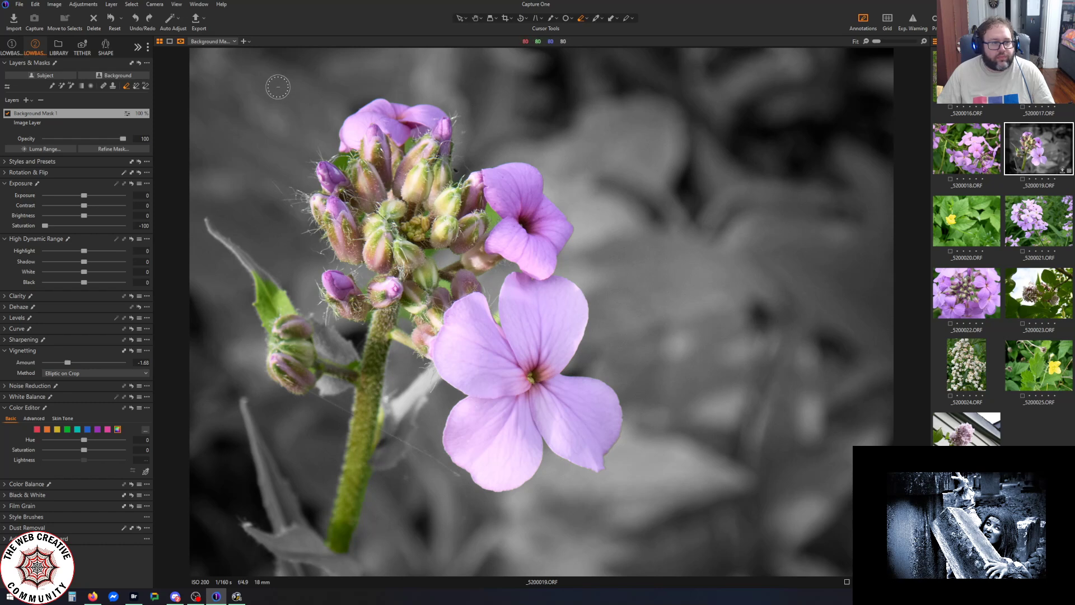
right_click(267, 286)
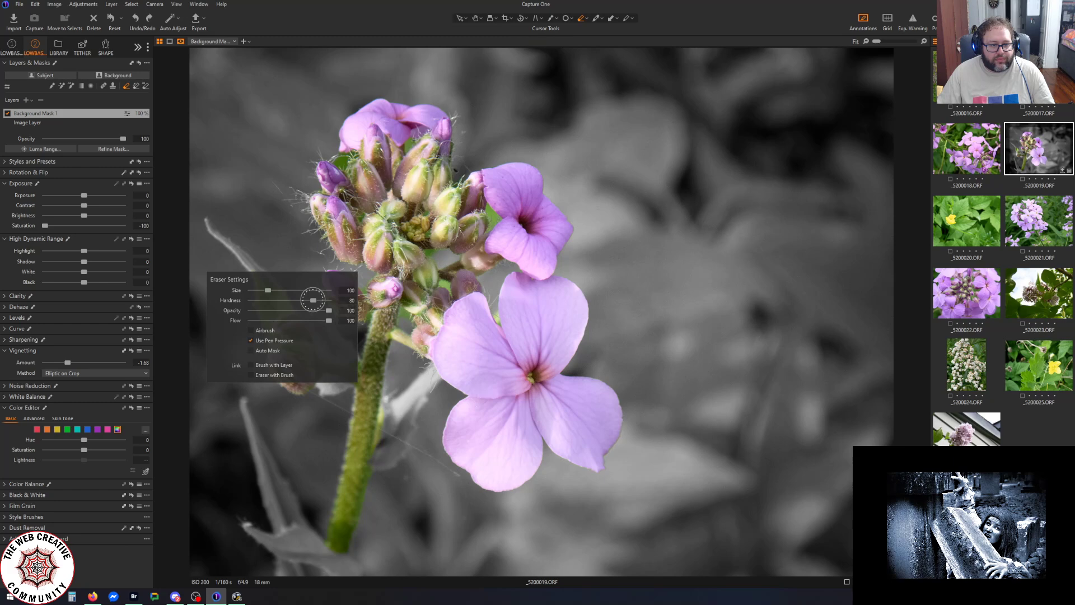
drag(312, 299, 210, 300)
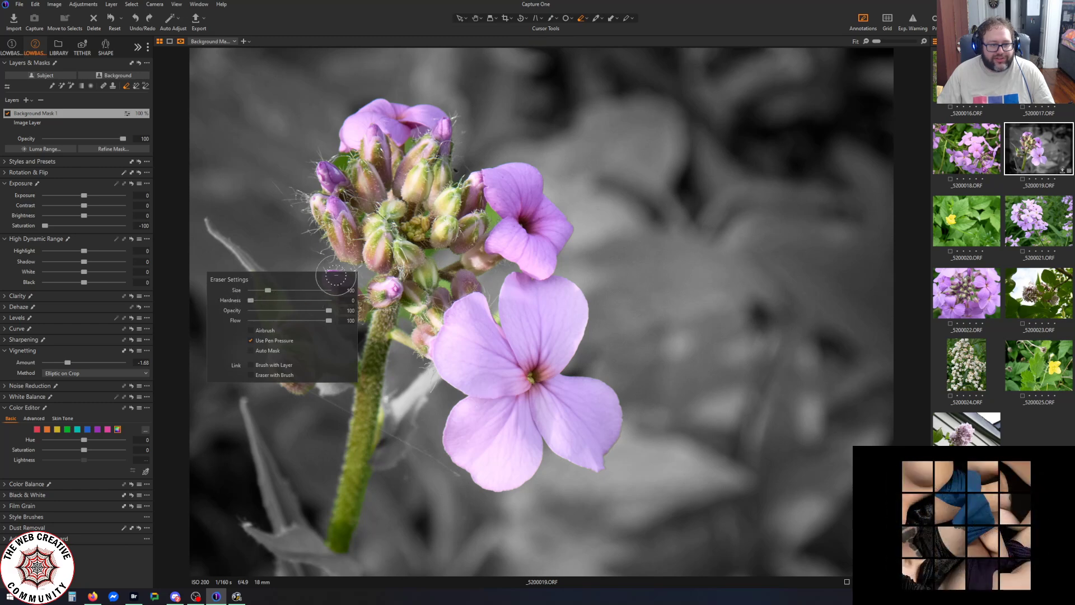
click(343, 141)
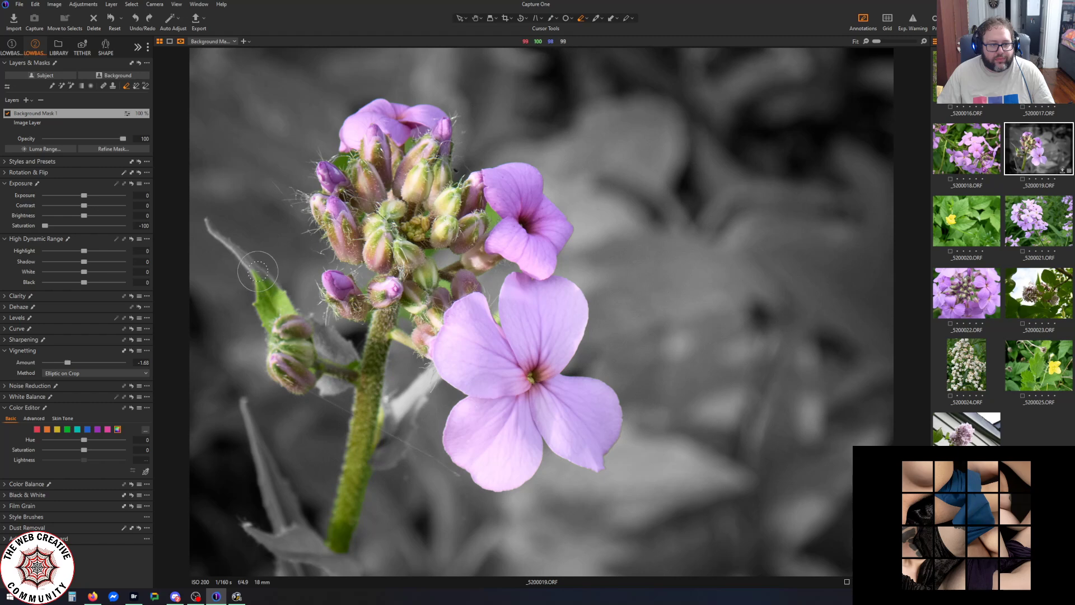
Try erasing the background mask along the long leaf with the soft eraser and undo the stroke
drag(261, 272, 198, 215)
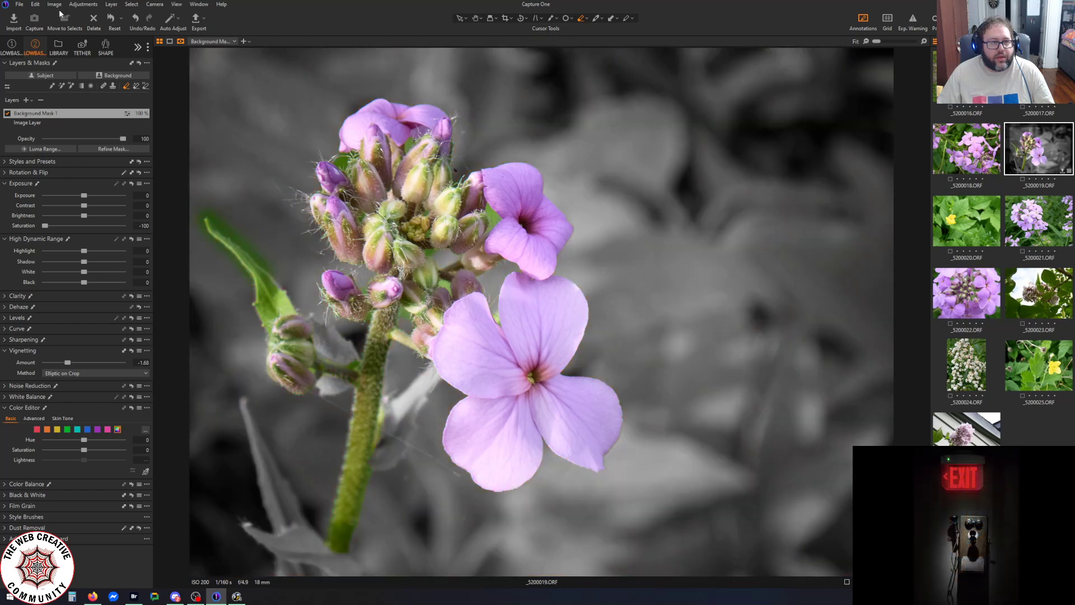
click(55, 5)
click(41, 13)
Reduce the eraser size and erase the background mask along the long leaf above the side buds with the mask overlay shown
right_click(245, 256)
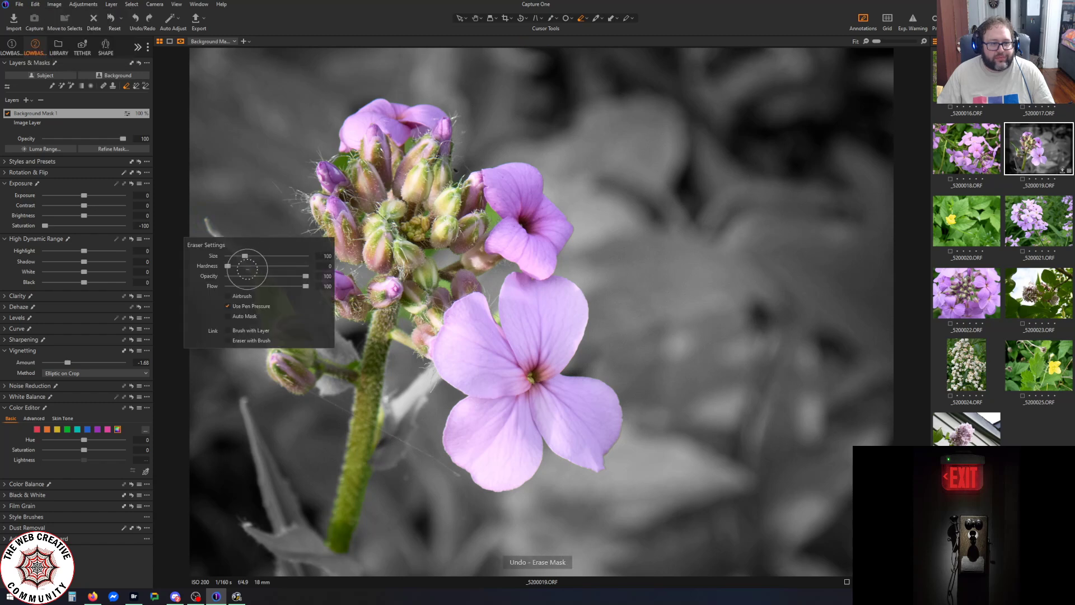
drag(244, 256, 241, 256)
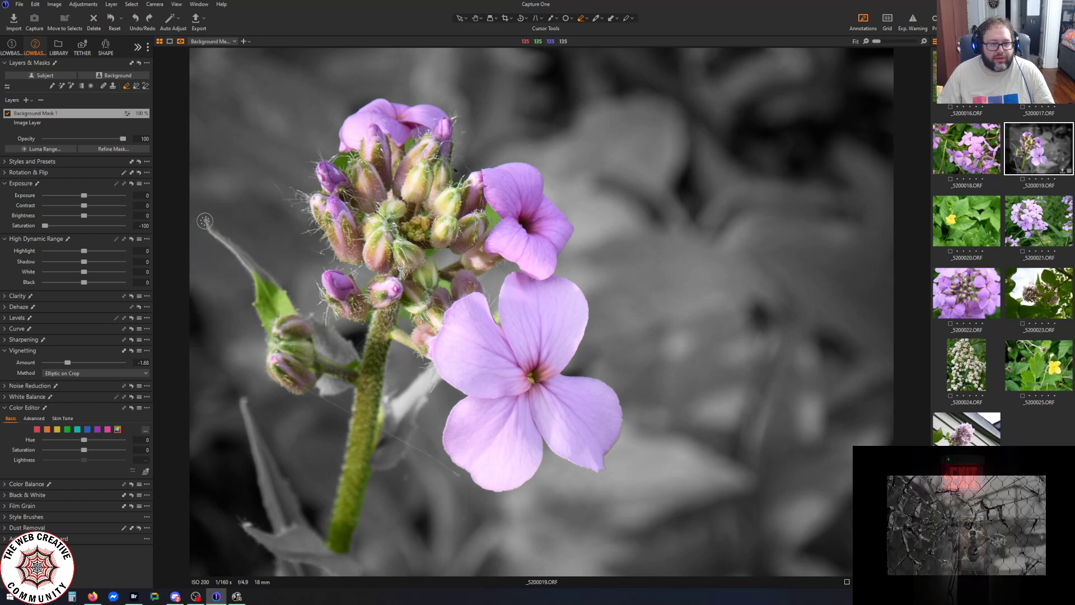
scroll(247, 371, up, 2)
scroll(246, 371, up, 1)
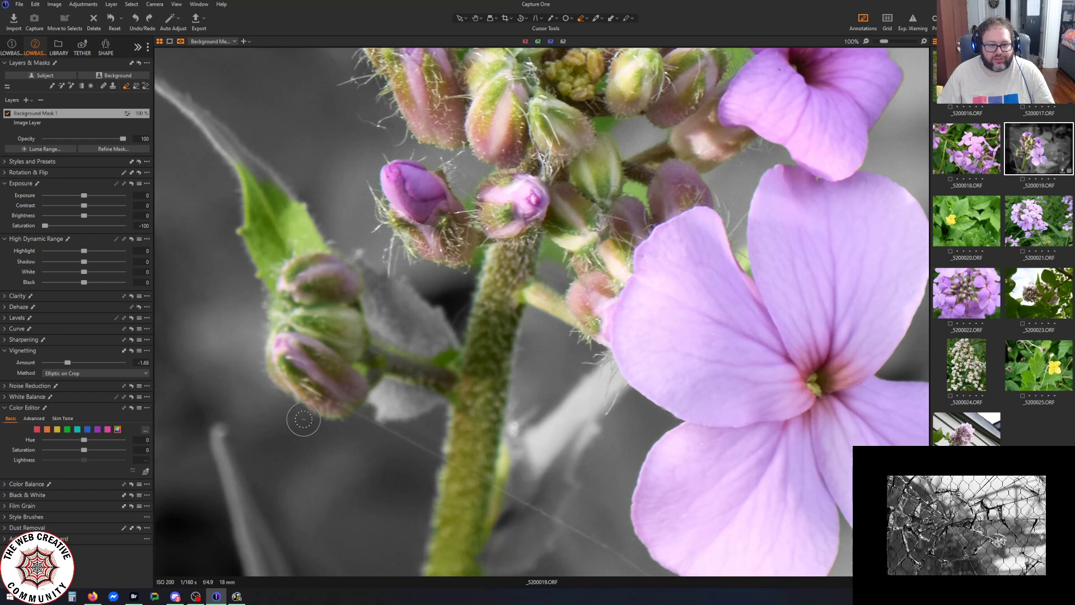
key(m)
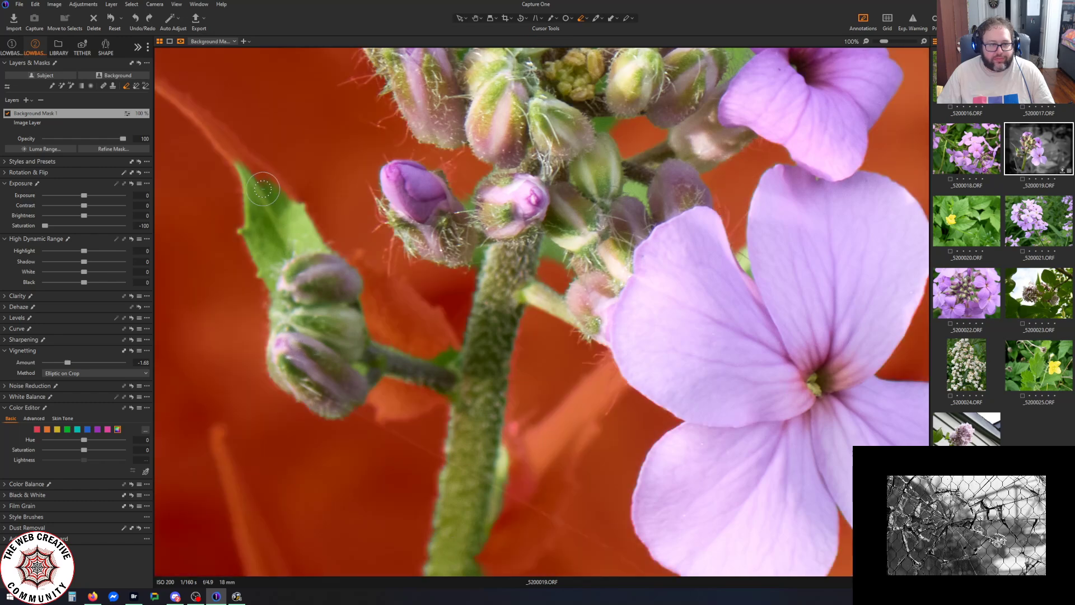
drag(236, 156, 146, 67)
key(m)
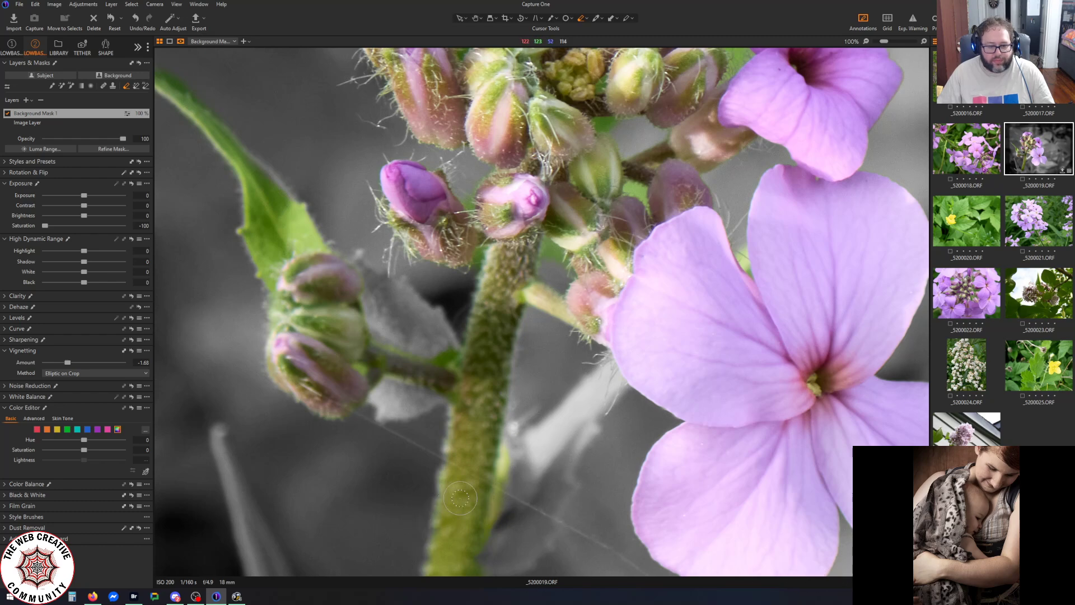
Return to the purple flower photo with the selection cursor and examine the tip of the long leaf up close
key(Right)
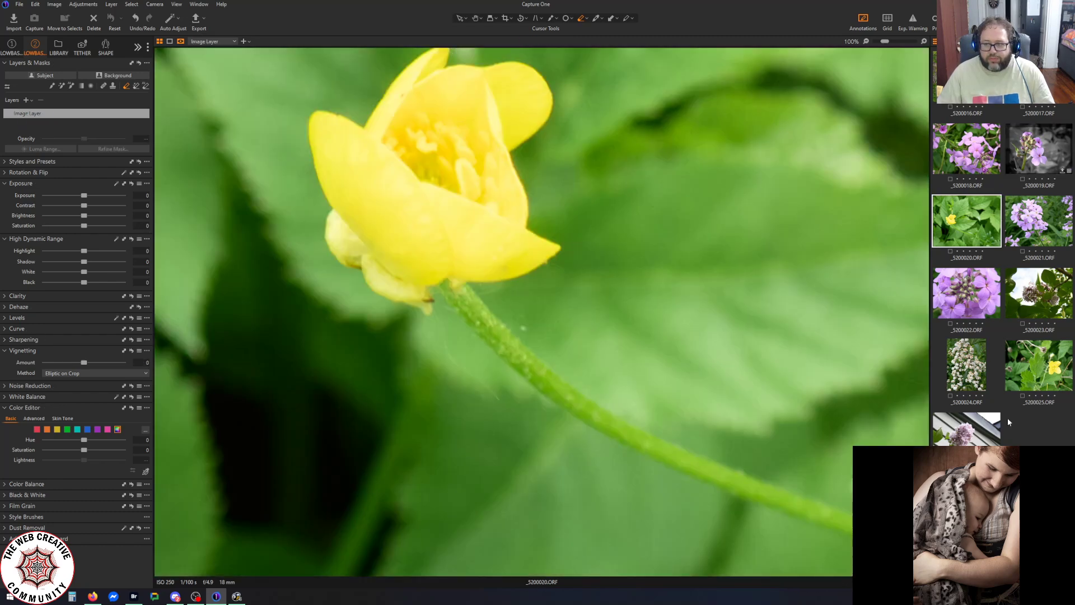
click(1037, 167)
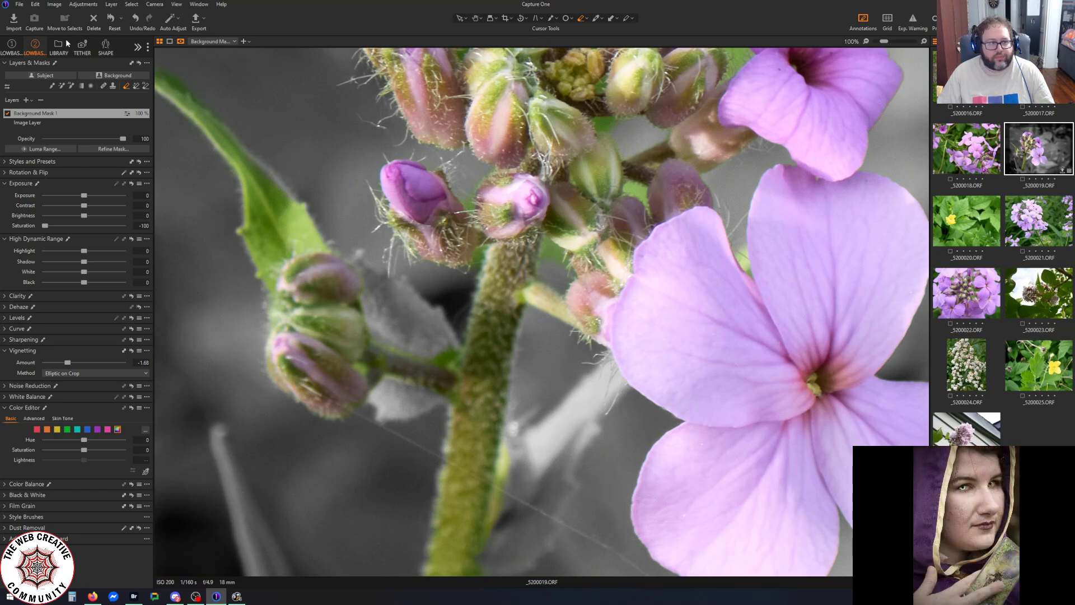
click(461, 19)
double_click(306, 234)
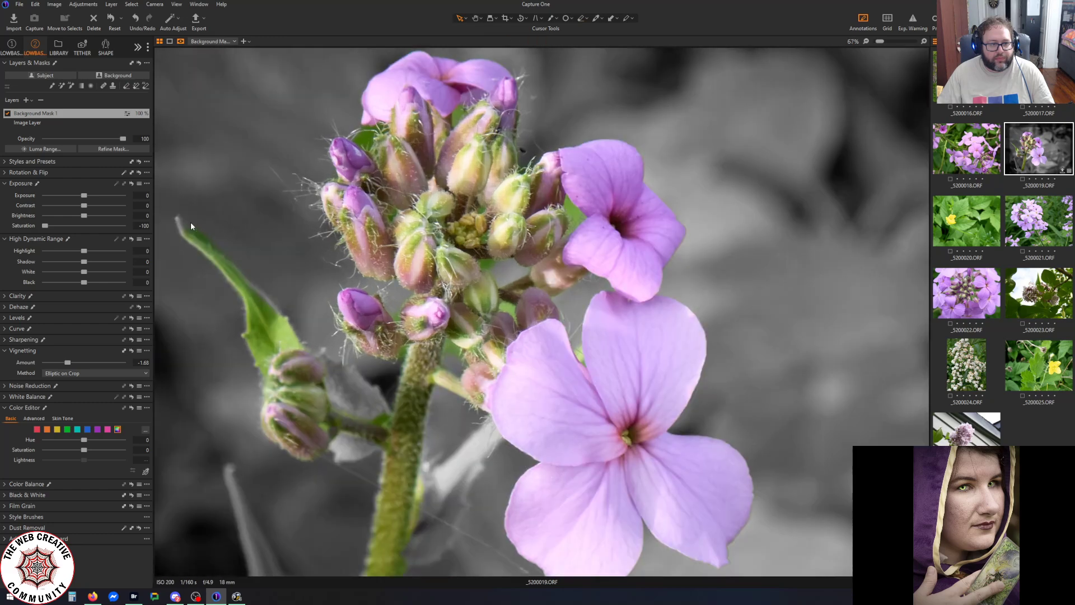
double_click(180, 223)
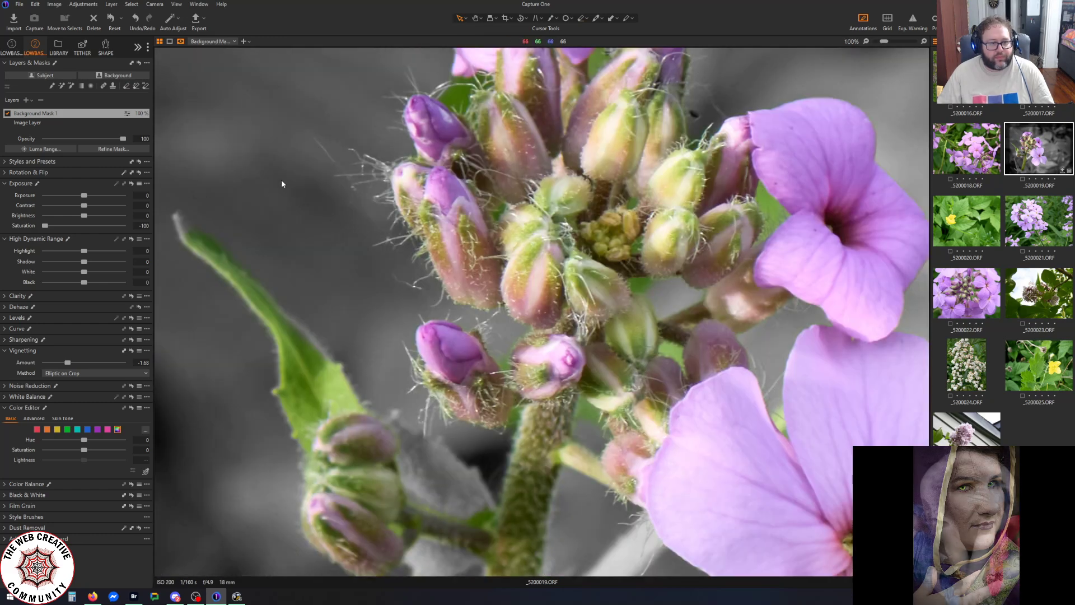
Undo the recent photo selection changes and the last mask erasure along the long leaf
click(32, 5)
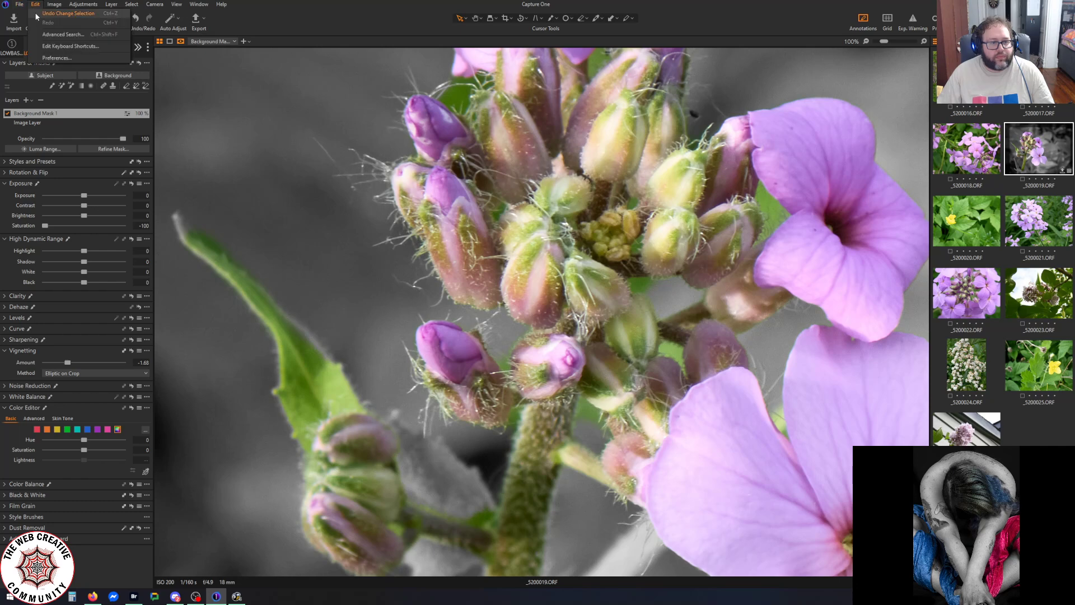
click(36, 11)
click(33, 4)
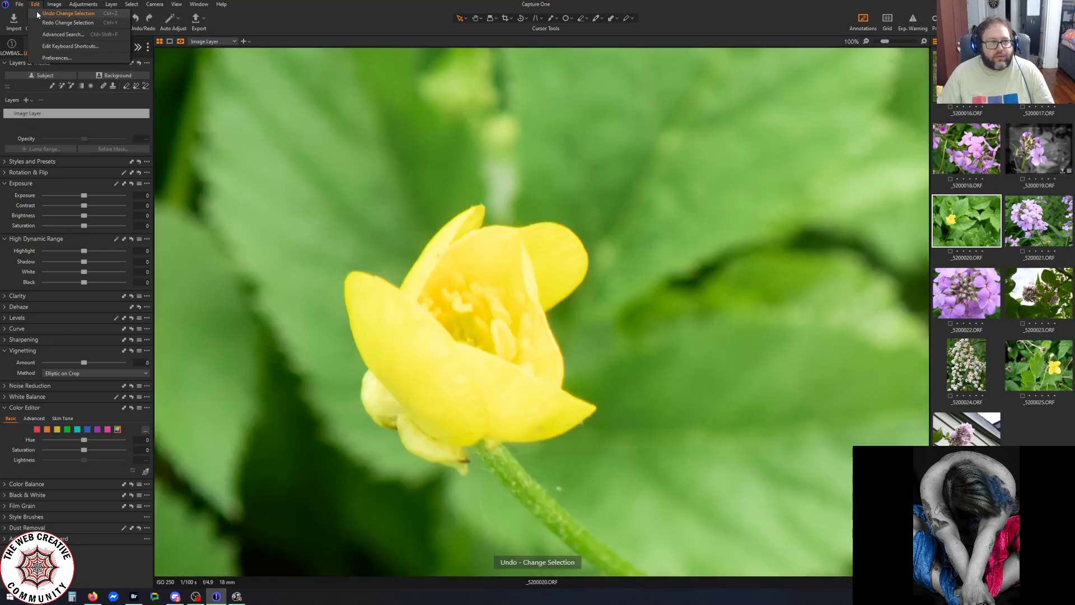
click(36, 12)
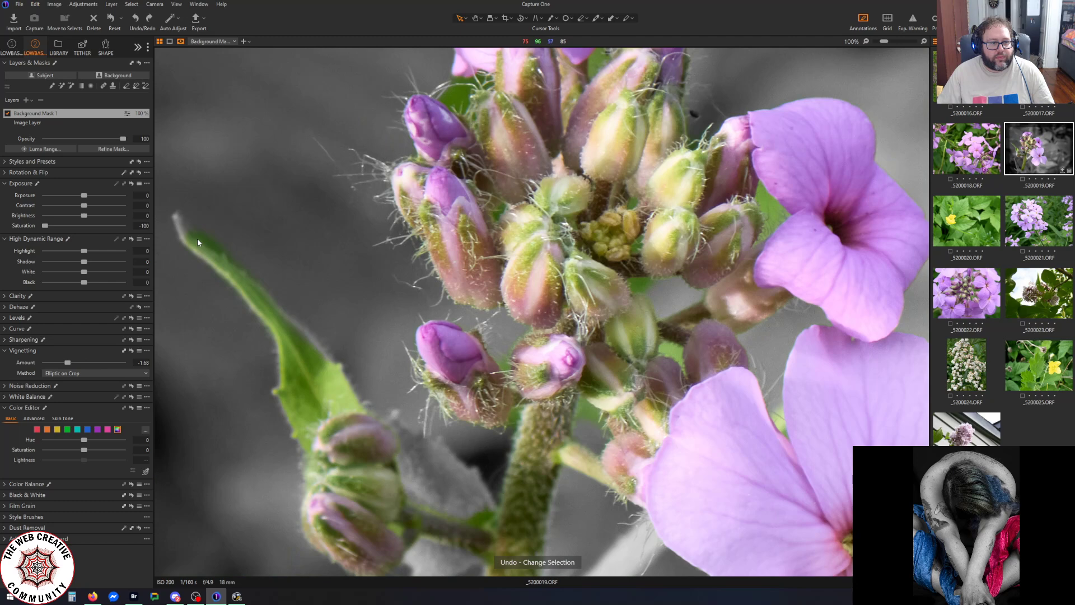
click(34, 4)
click(35, 12)
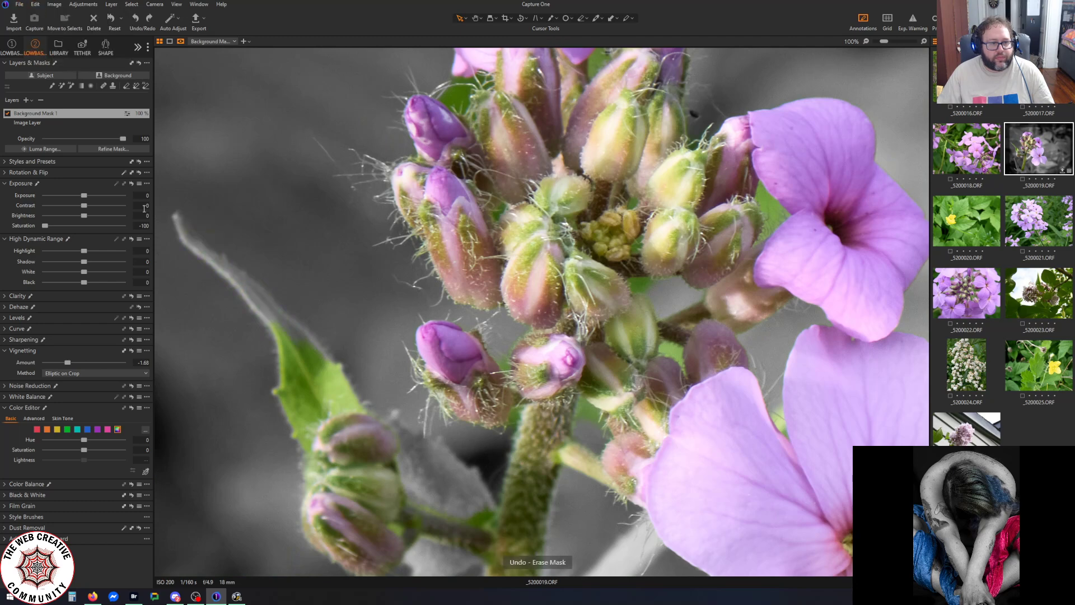
Set the eraser size to 15 and erase the background mask along the long leaf up to its tip
click(581, 18)
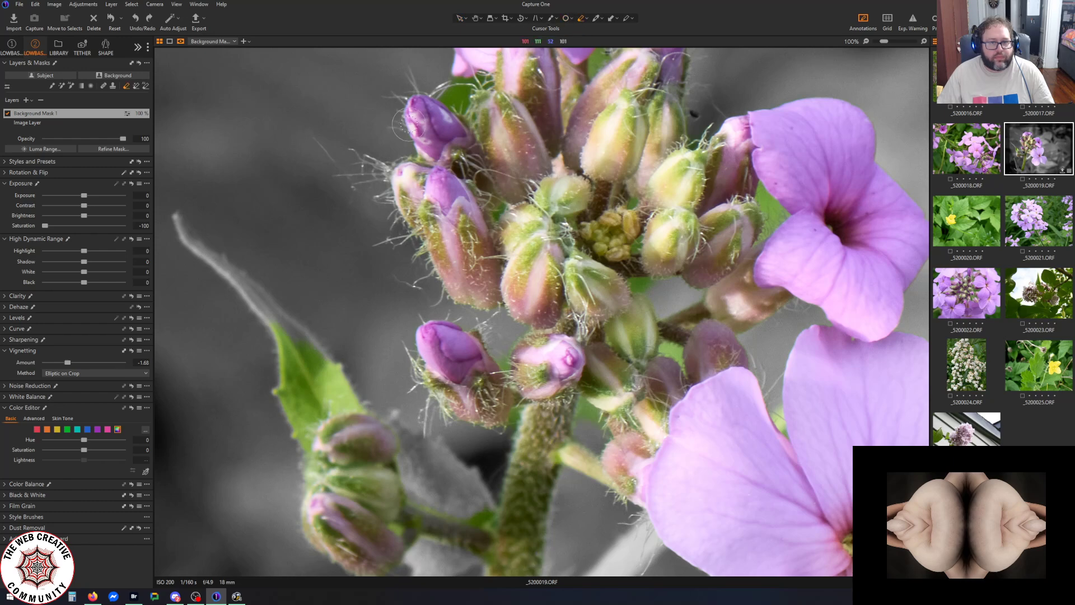
right_click(187, 236)
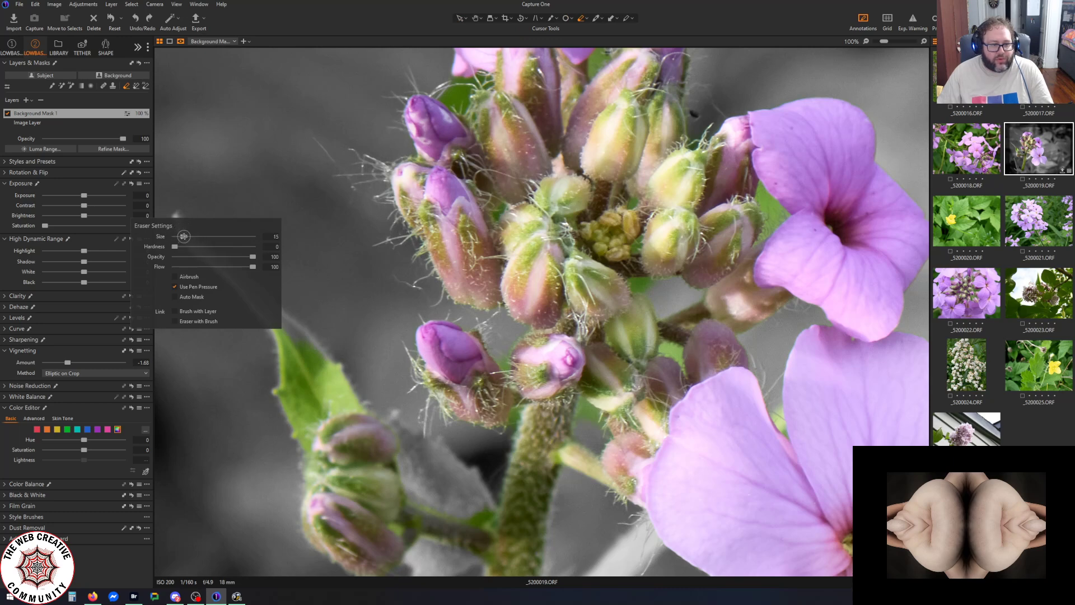
key(m)
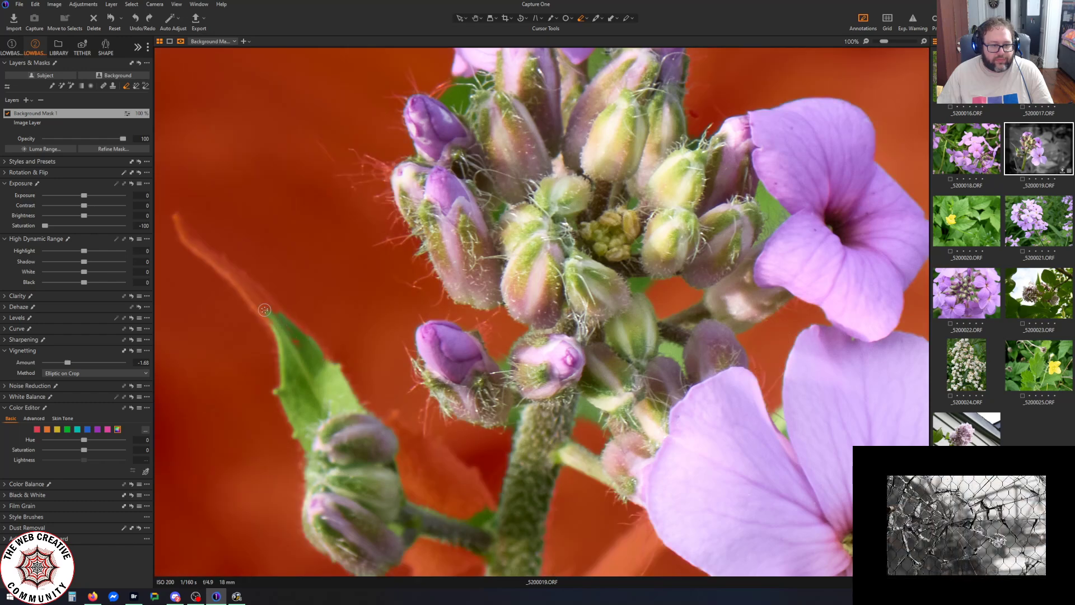
drag(223, 269, 206, 254)
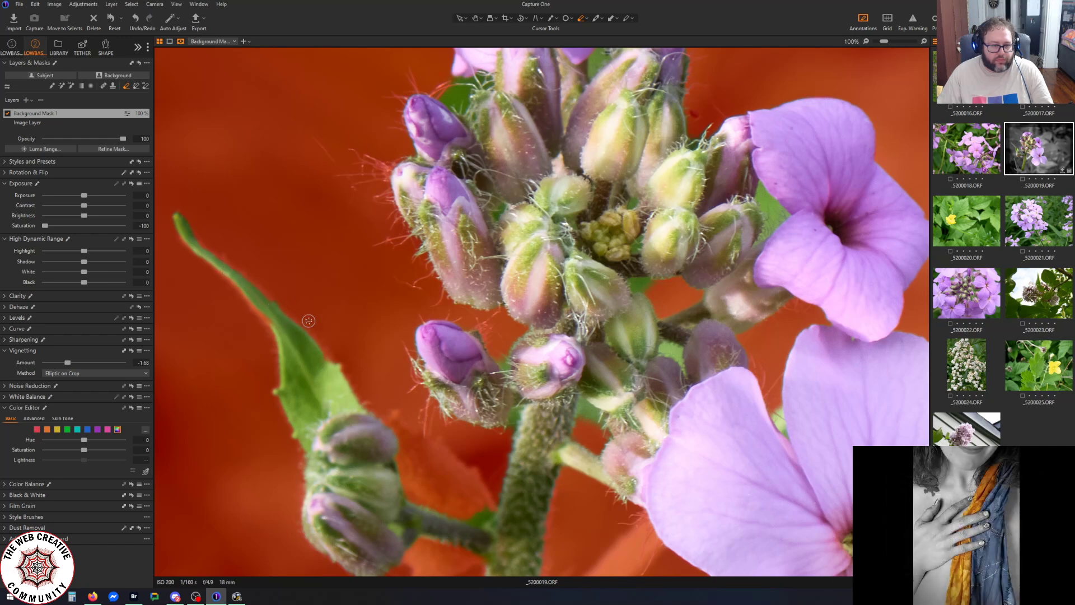
key(m)
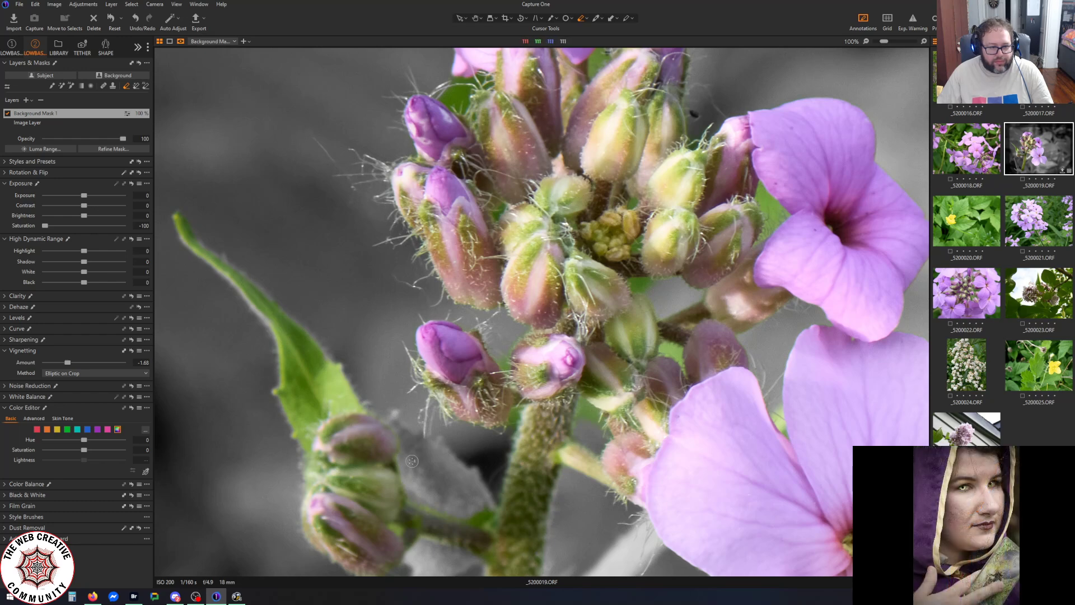
Enlarge the eraser and erase the background mask over the leaf between the side buds and the main stem
scroll(412, 461, down, 1)
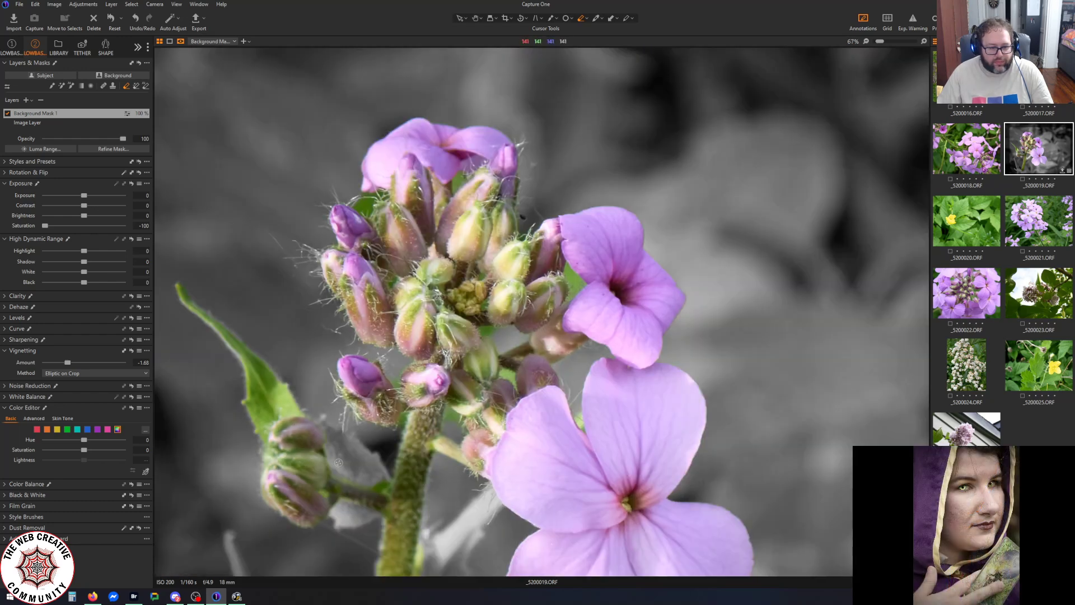
scroll(347, 456, up, 1)
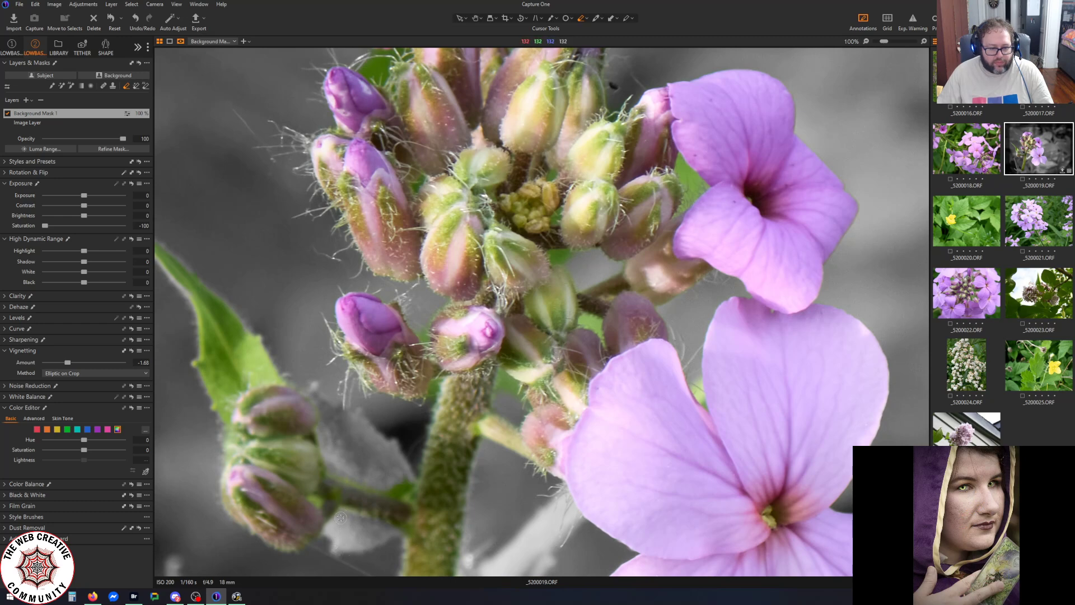
right_click(345, 465)
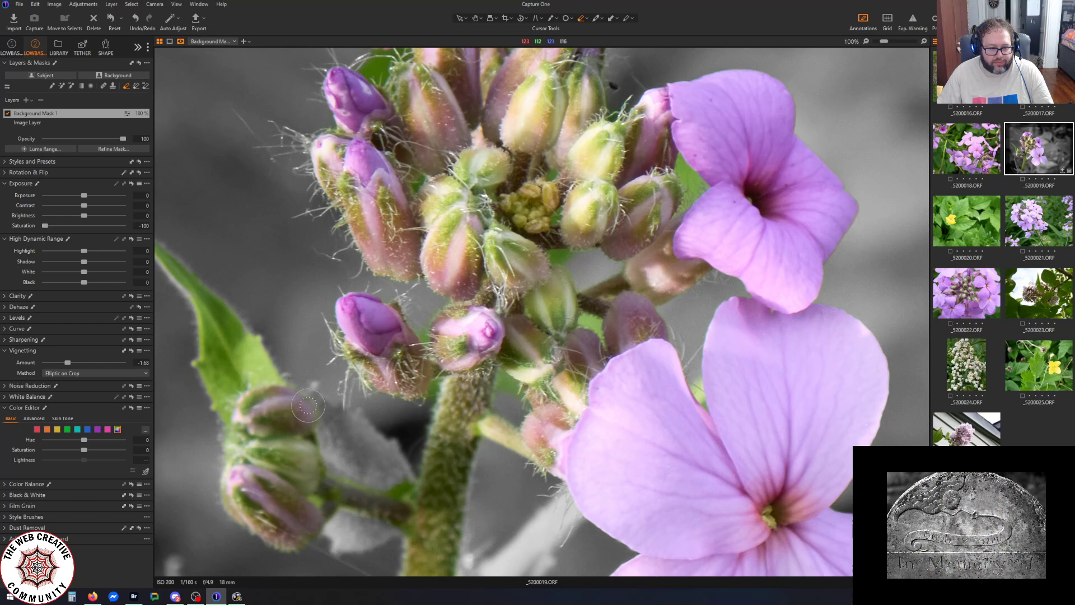
key(m)
mouse_move(317, 418)
mouse_down()
mouse_move(355, 429)
mouse_move(403, 482)
mouse_up()
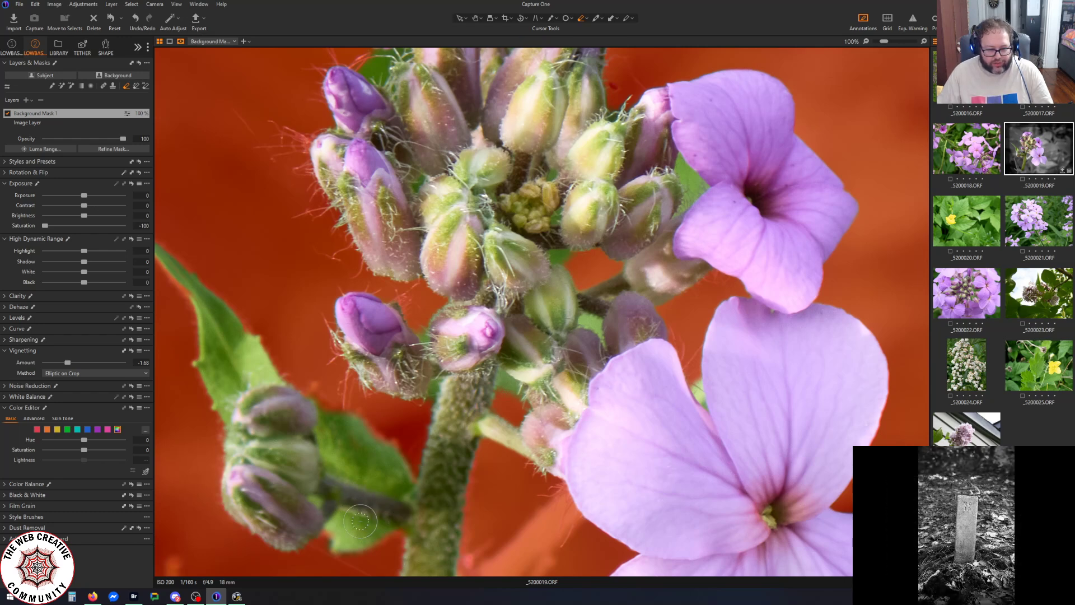
key(m)
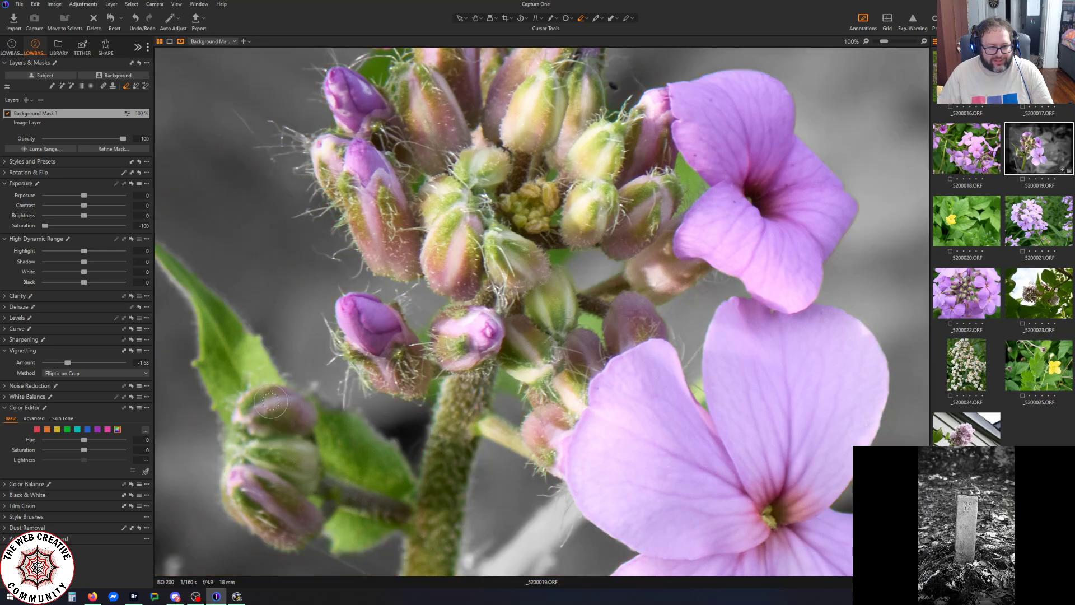
Erase the background mask over the leaf and small bud between the main stem and the large flower, using the mask overlay
key(ctrl+0)
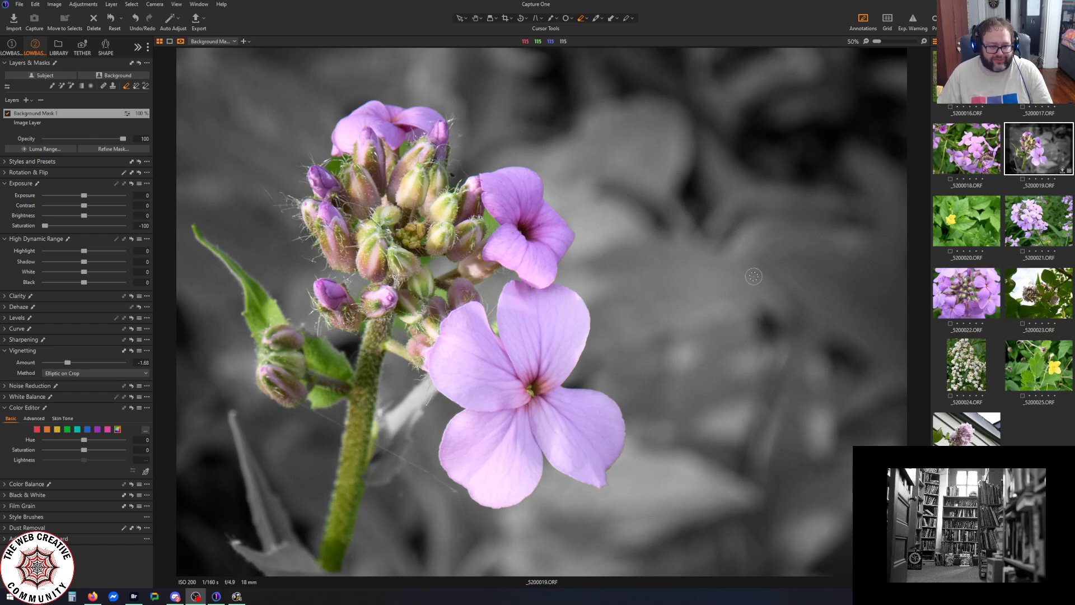
scroll(366, 463, up, 2)
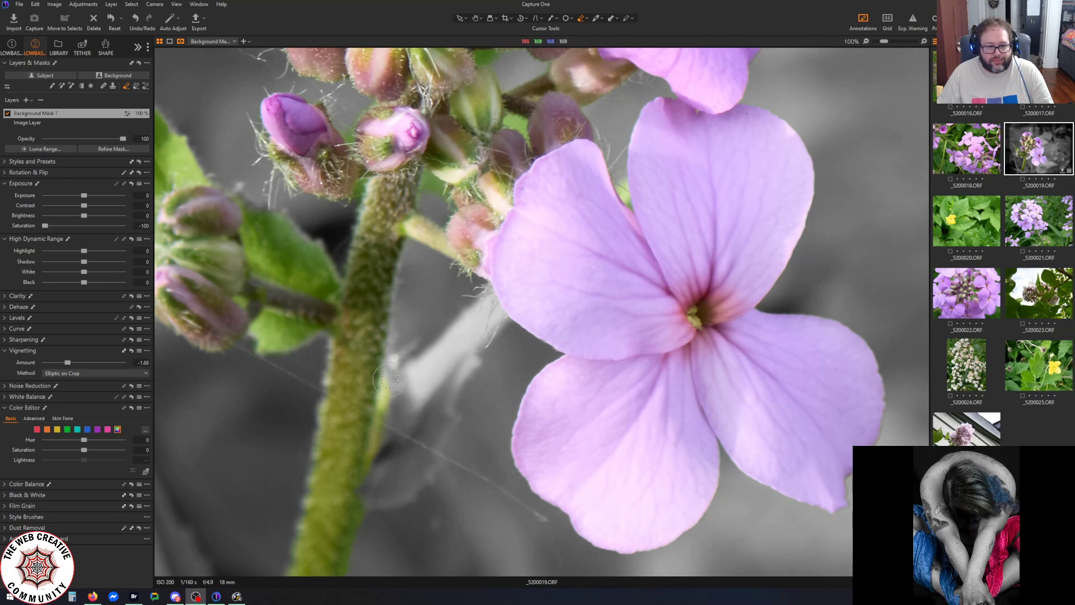
key(m)
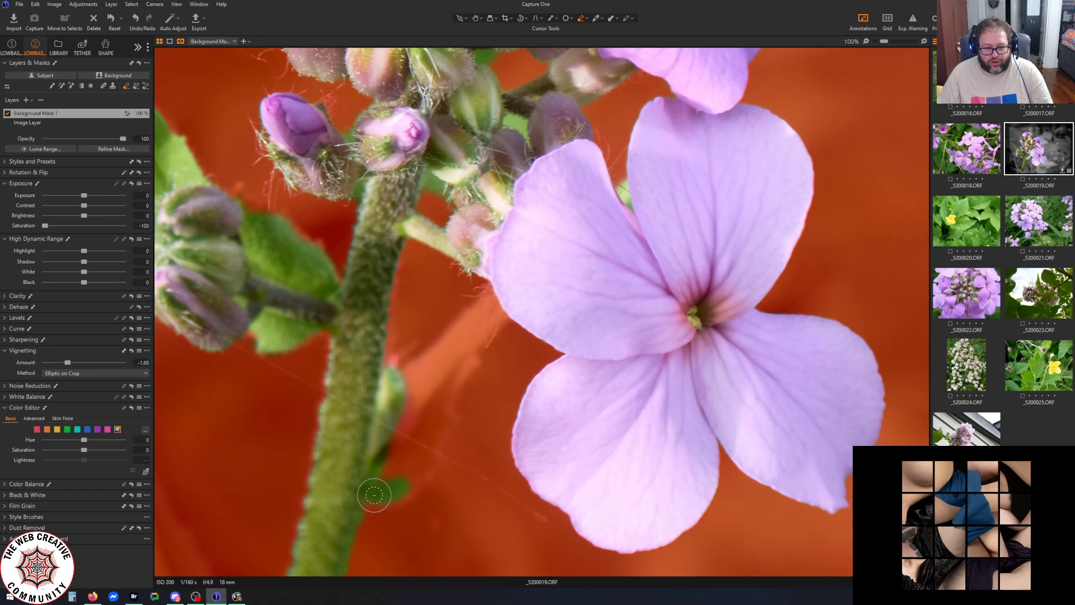
mouse_move(394, 493)
mouse_down()
mouse_move(408, 398)
mouse_move(390, 463)
mouse_move(395, 377)
mouse_move(434, 399)
mouse_move(438, 414)
mouse_move(422, 474)
mouse_move(381, 498)
mouse_move(385, 469)
mouse_move(409, 462)
mouse_move(410, 380)
mouse_move(484, 306)
mouse_move(488, 328)
mouse_move(403, 473)
mouse_move(442, 360)
mouse_up()
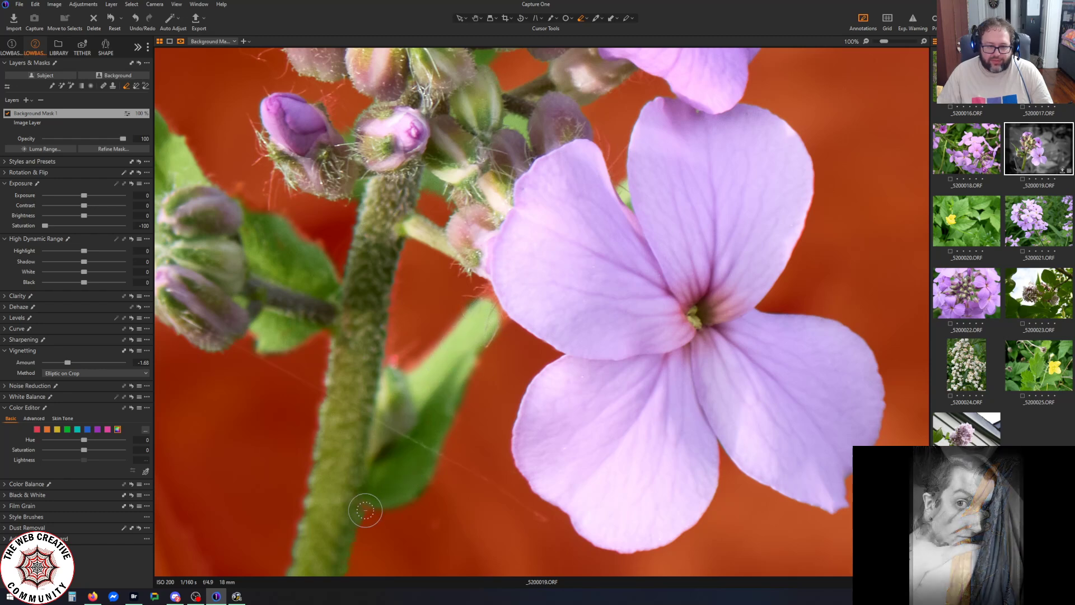
key(m)
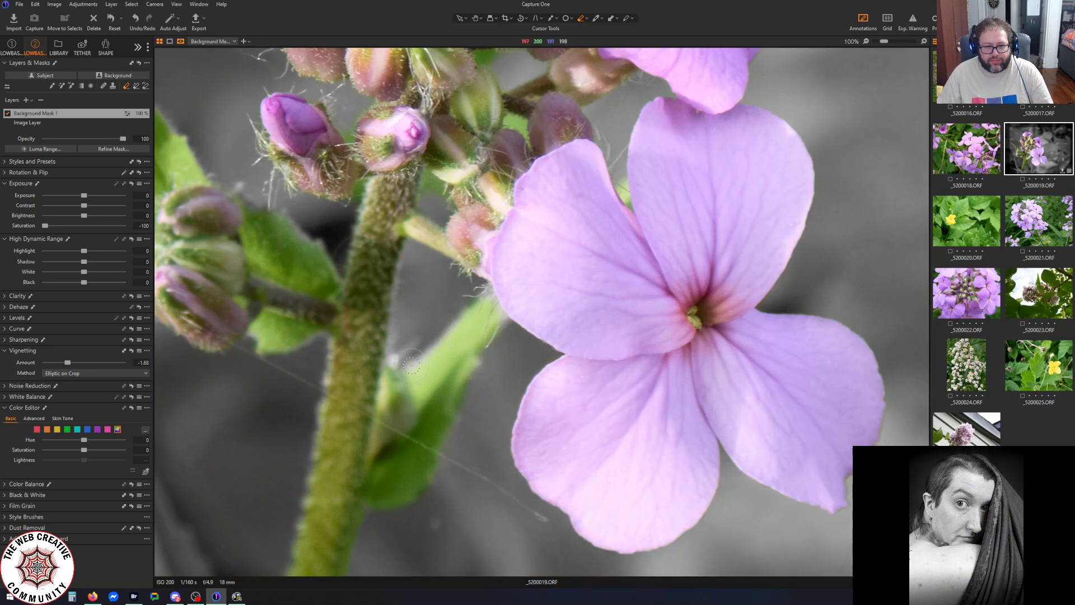
scroll(411, 364, down, 3)
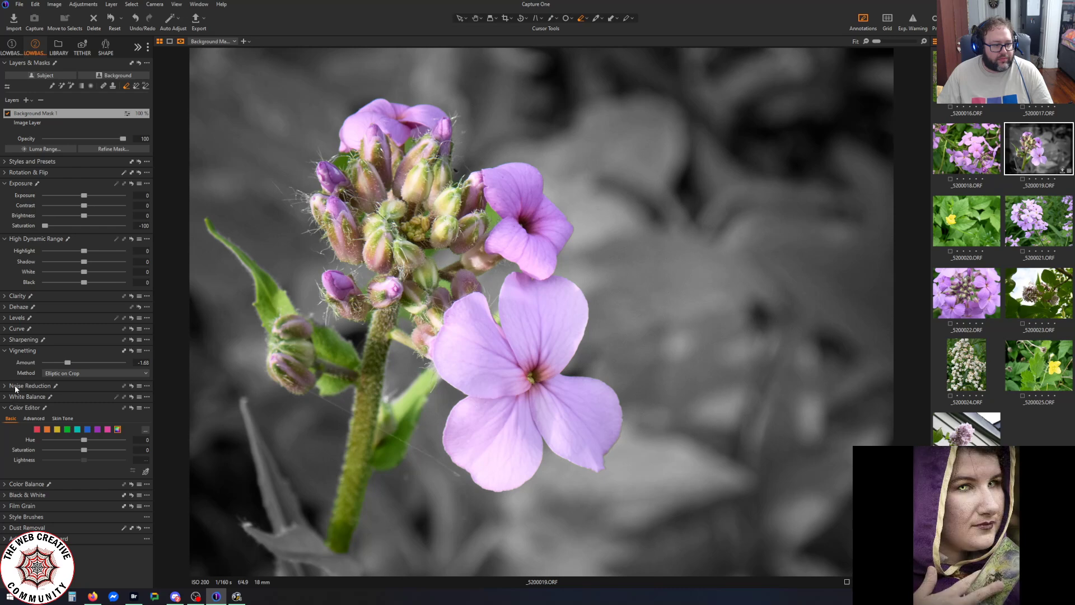
Set the vignetting amount to -2.19 and the background mask's shadow adjustment to -46
drag(68, 362, 62, 364)
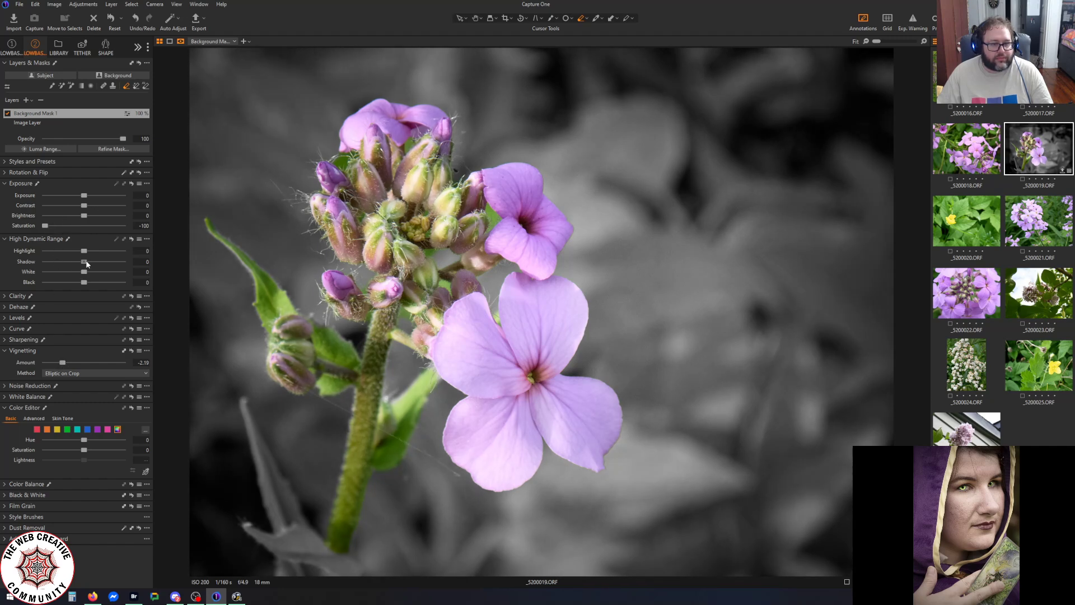
mouse_move(85, 261)
mouse_down()
mouse_move(107, 262)
mouse_move(76, 262)
mouse_up()
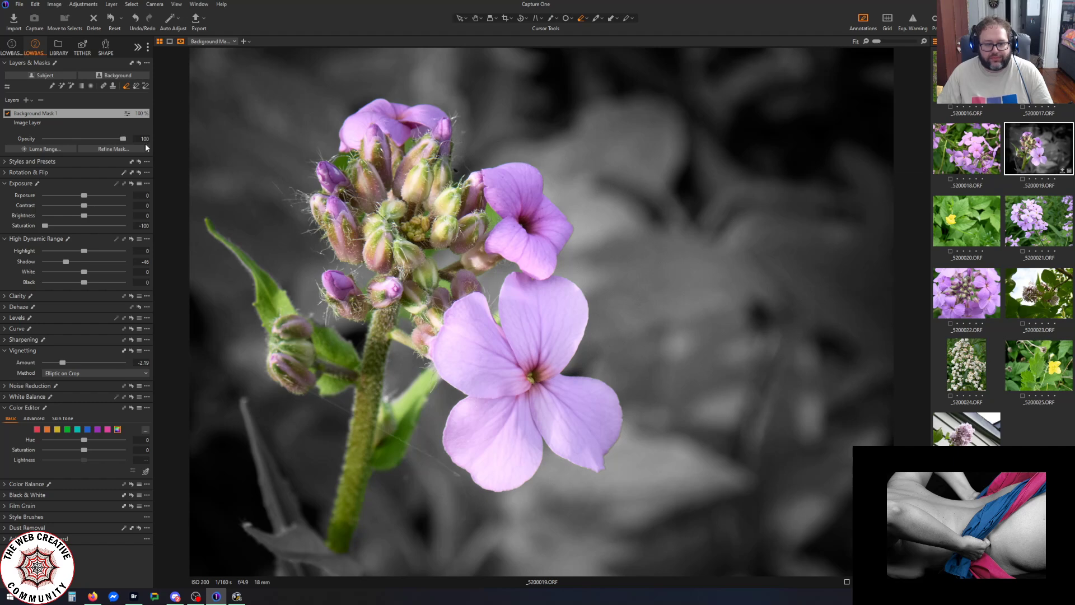
Export the purple flower photo as an 8-bit TIFF named "19 selective" to the C1 Edits folder
click(196, 22)
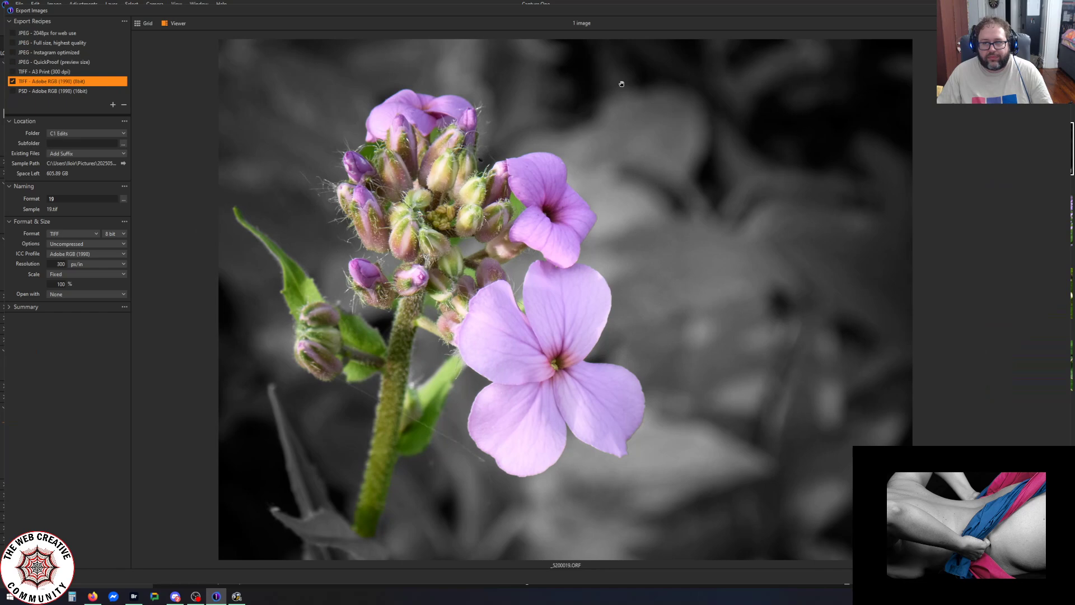
click(78, 199)
text(selective)
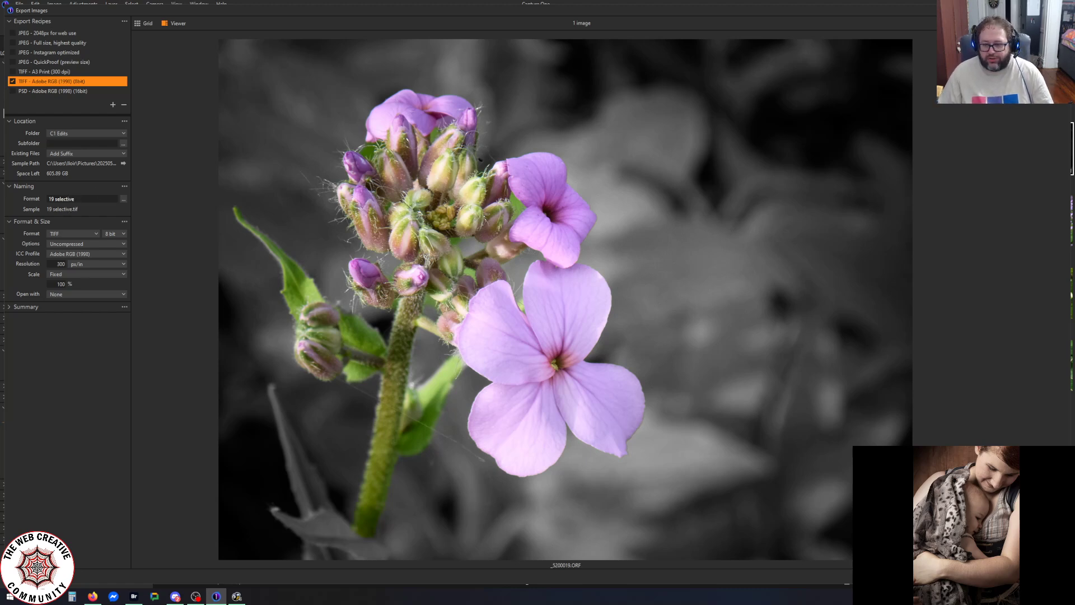
click(1039, 576)
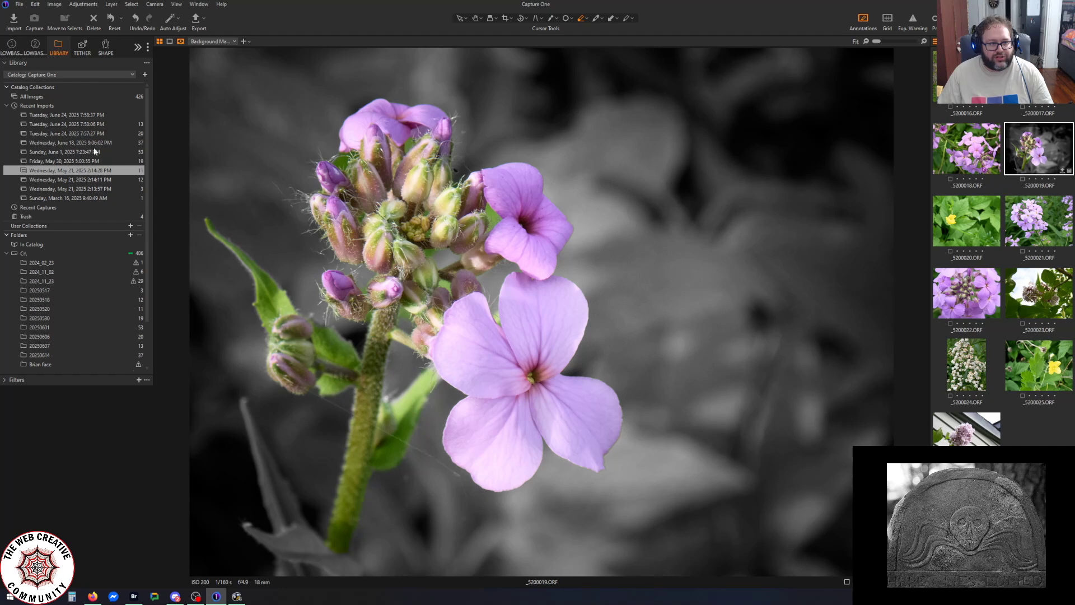
Look through the recent imports from May 30 to the Tuesday, June 24, 2025 7:57:27 PM import and survey its photos
click(69, 162)
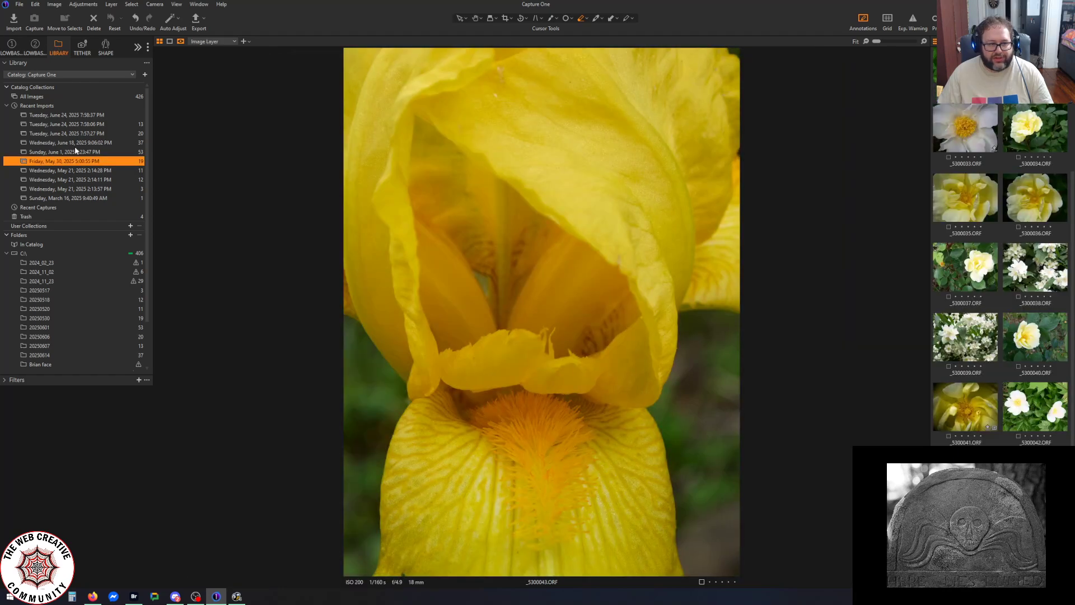
click(75, 152)
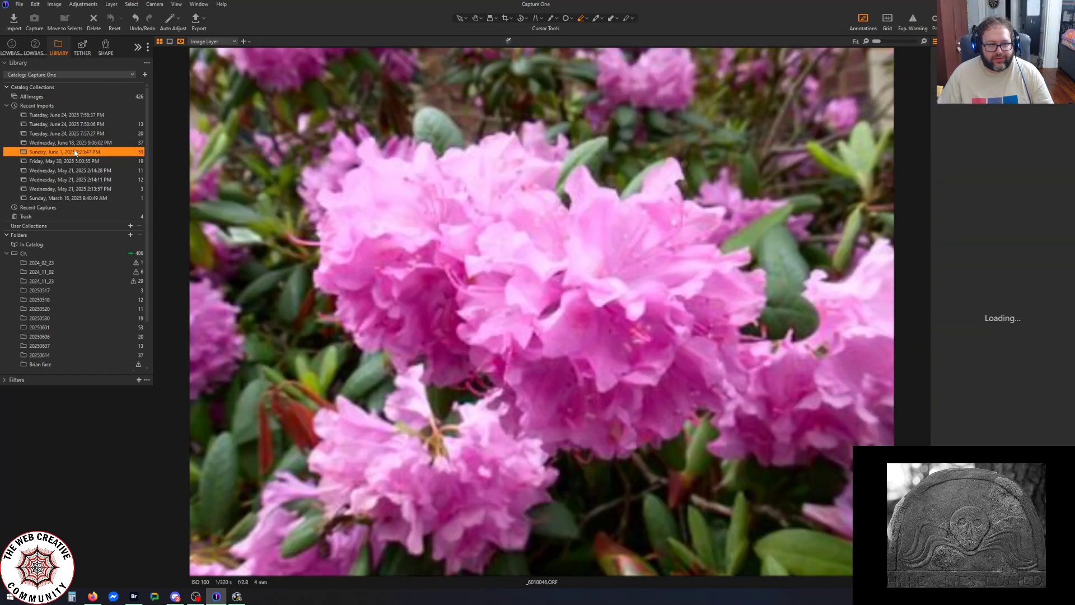
click(75, 142)
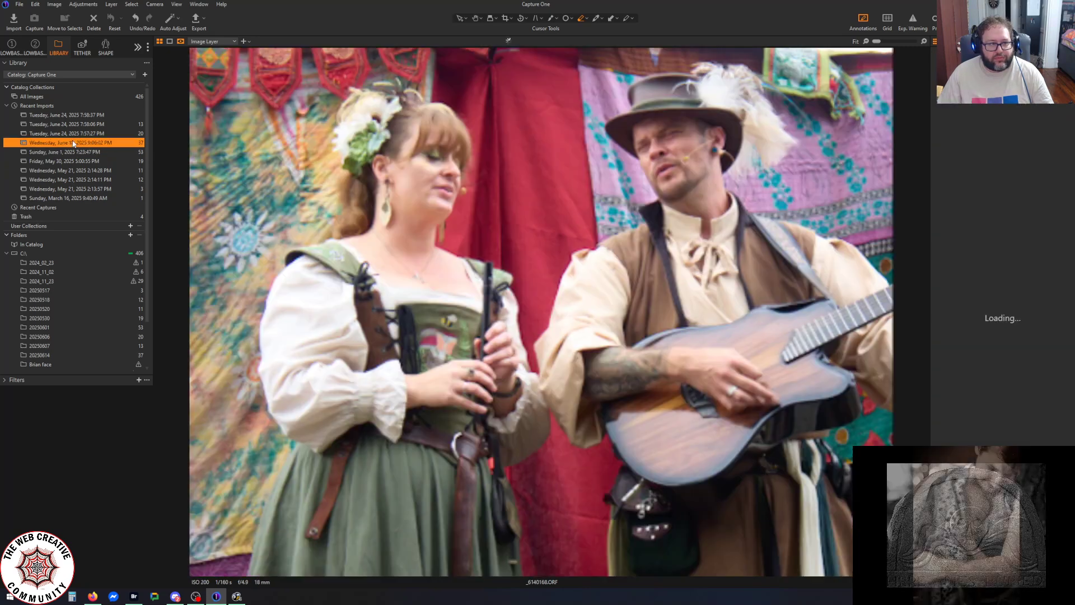
click(75, 134)
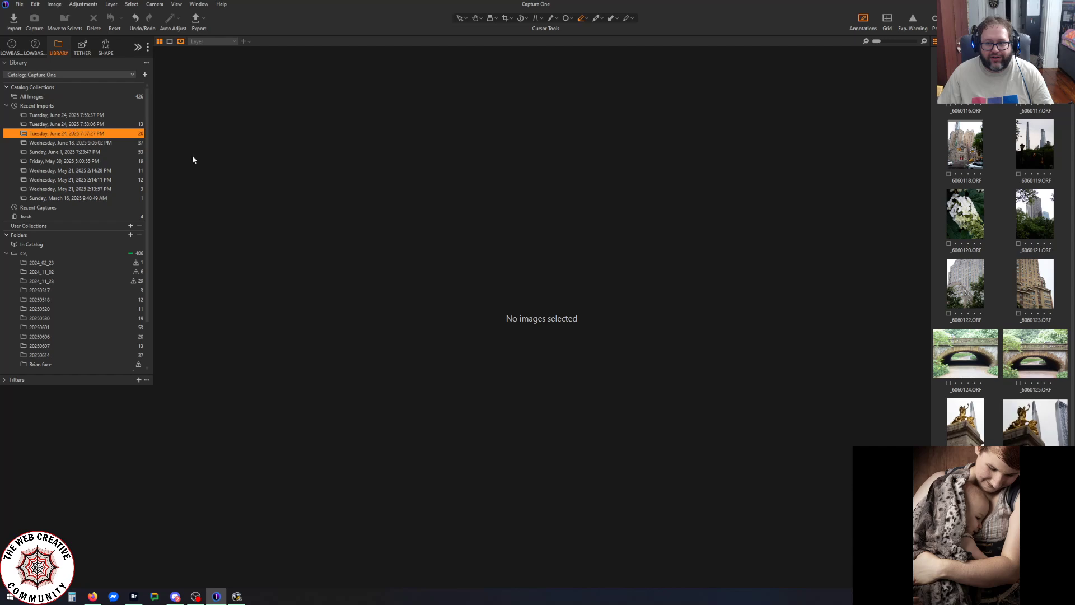
scroll(1000, 387, down, 3)
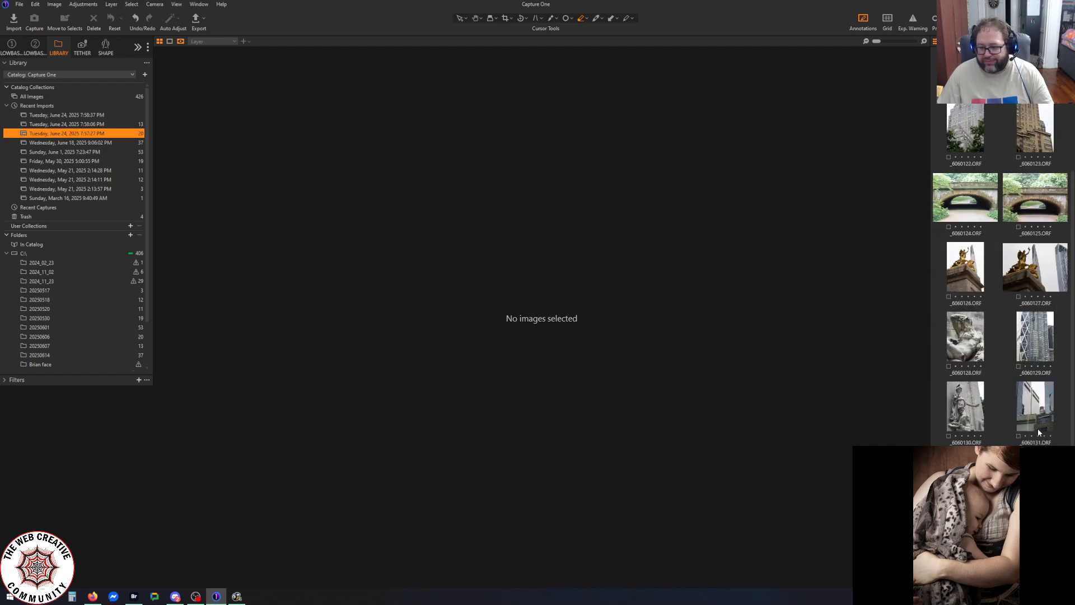
scroll(1037, 429, up, 3)
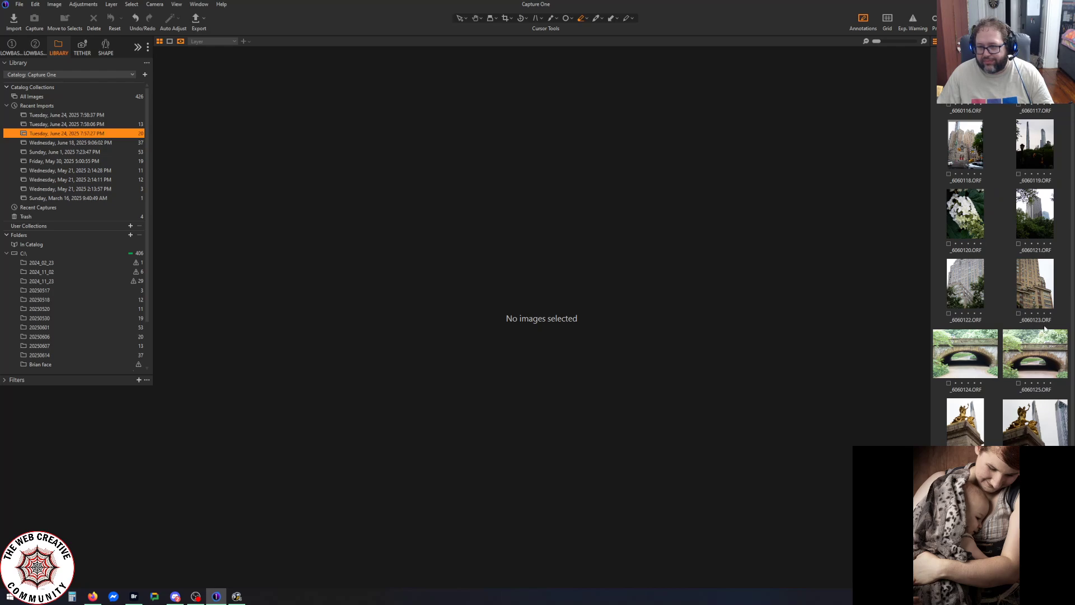
scroll(1045, 330, down, 3)
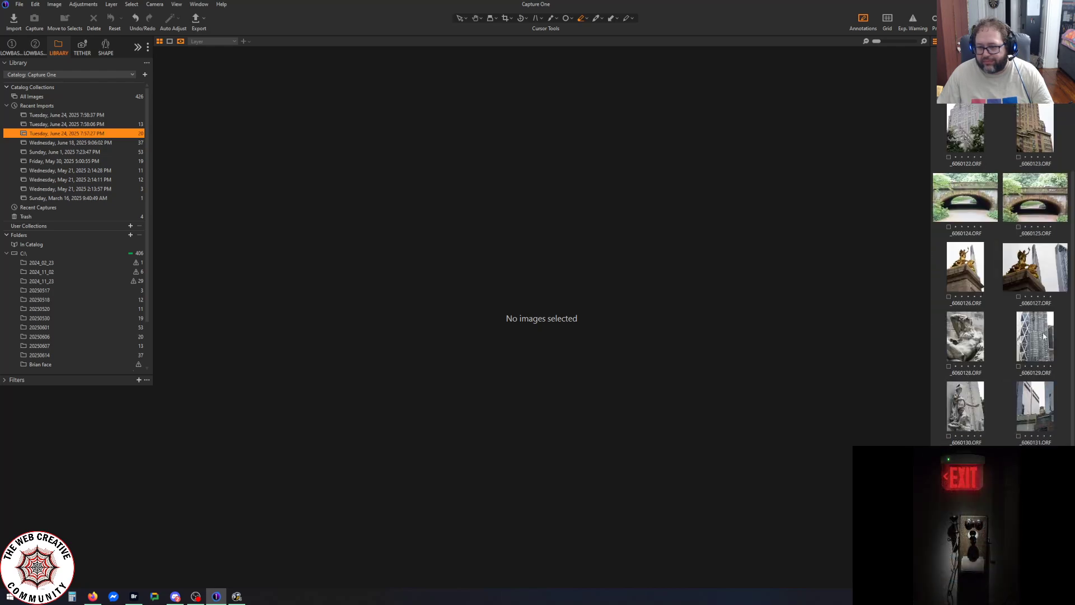
scroll(1043, 336, up, 3)
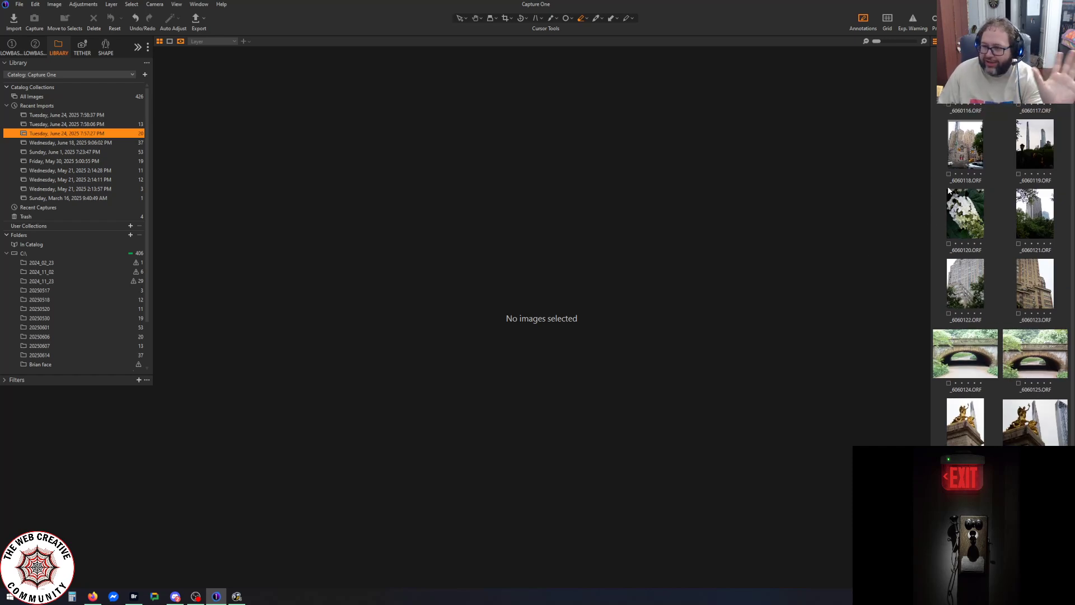
View the church and golden statue photos, ending with _6060127.ORF open
click(981, 137)
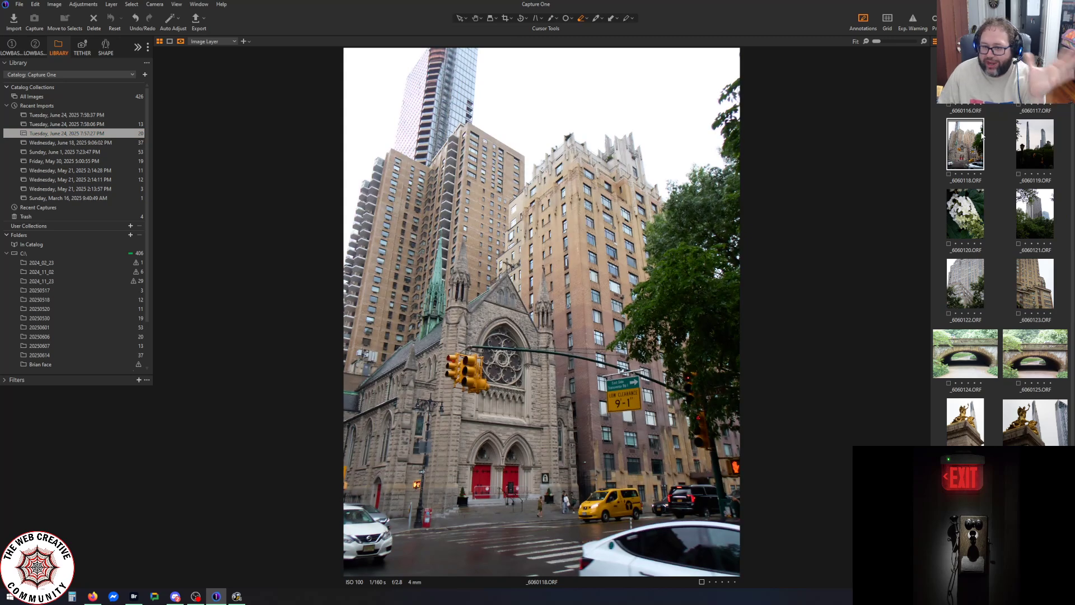
key(Left)
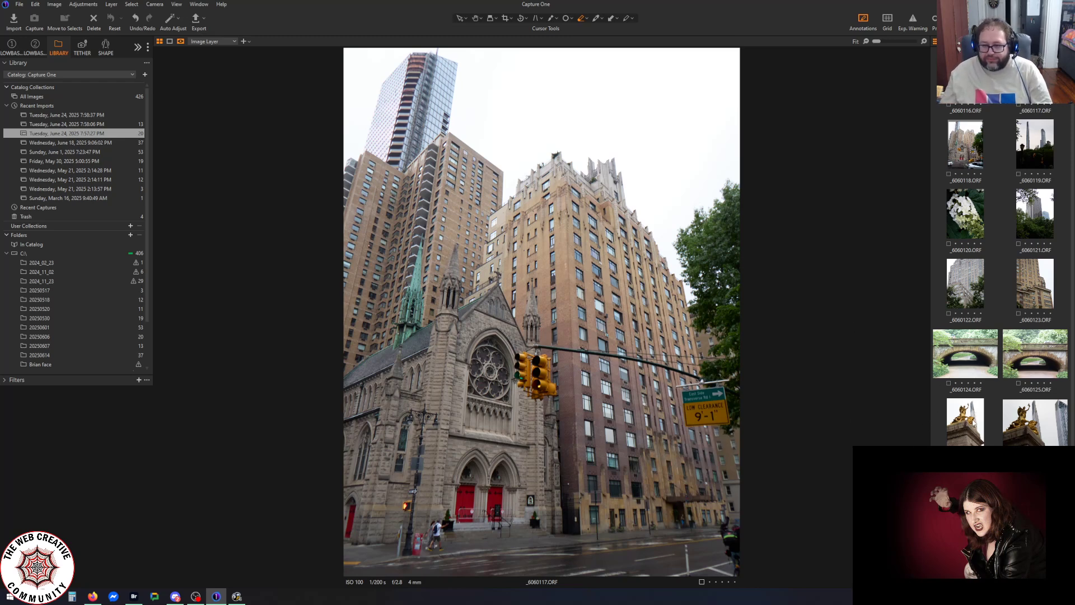
click(975, 420)
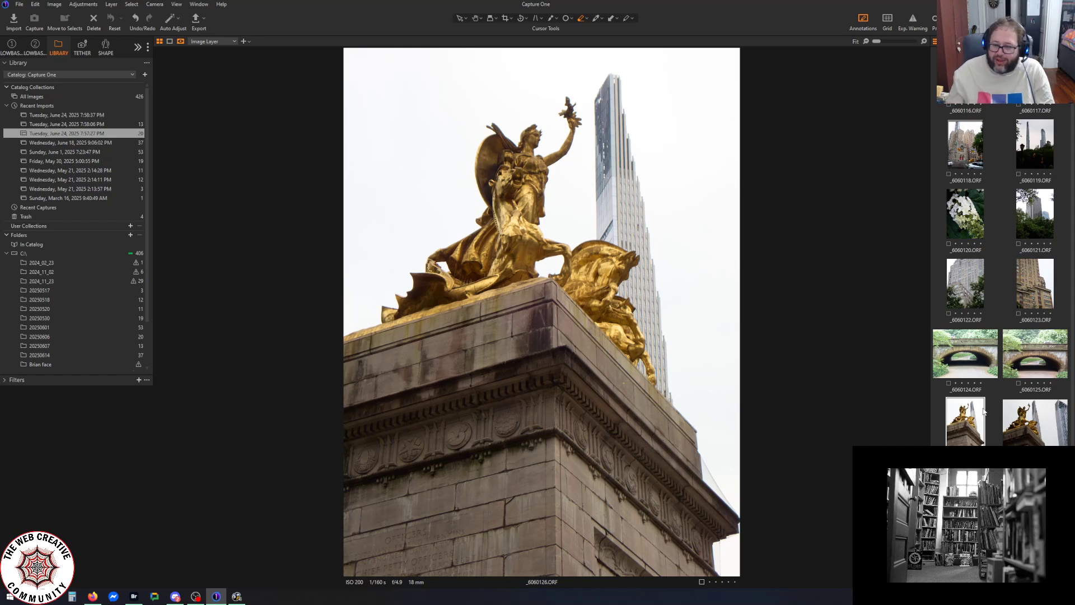
click(1062, 428)
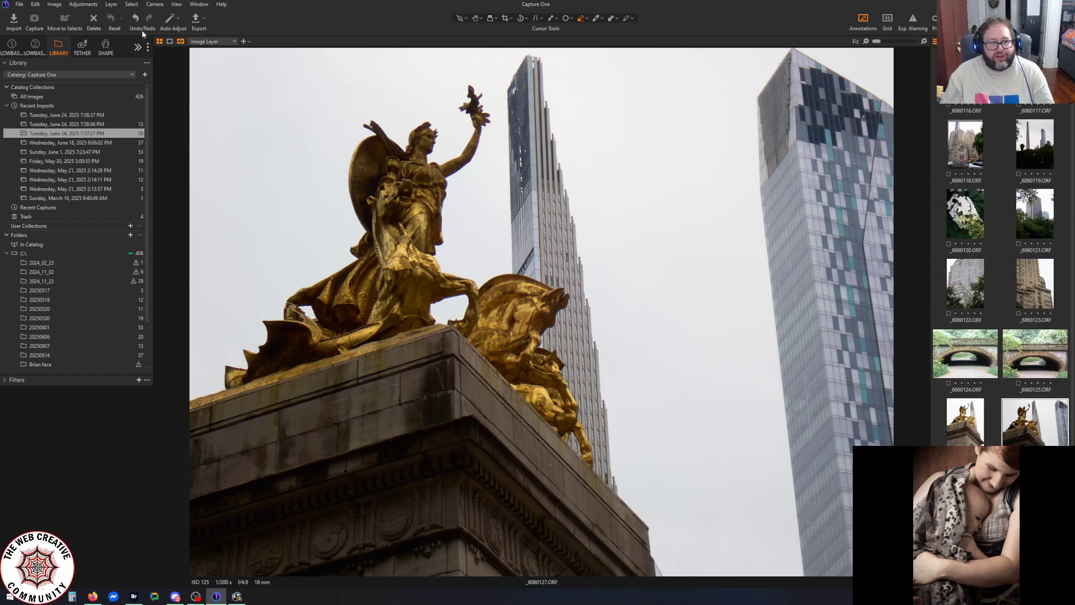
click(507, 18)
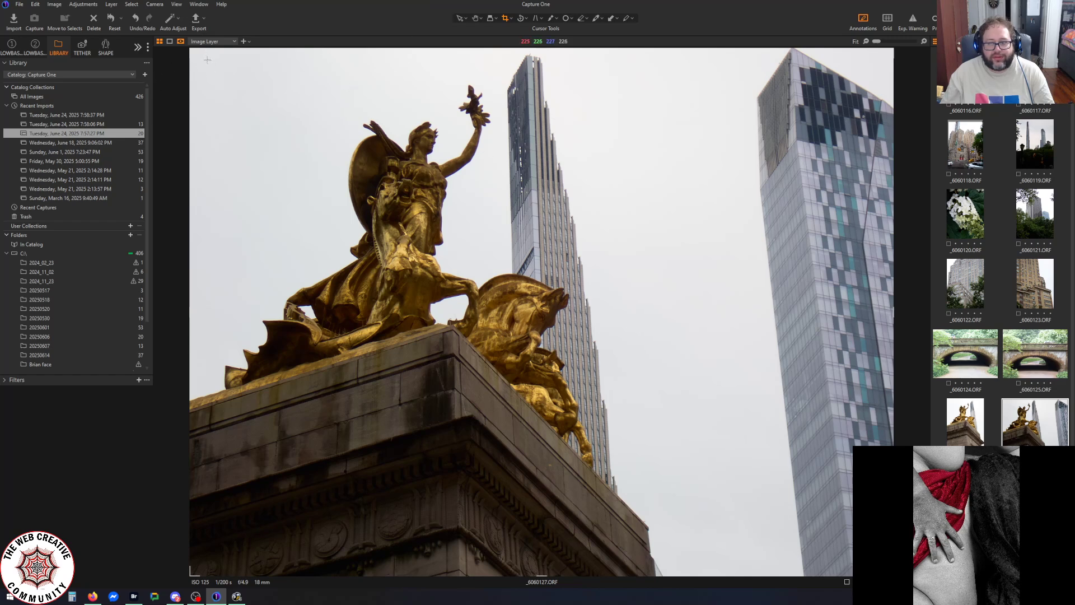
click(509, 20)
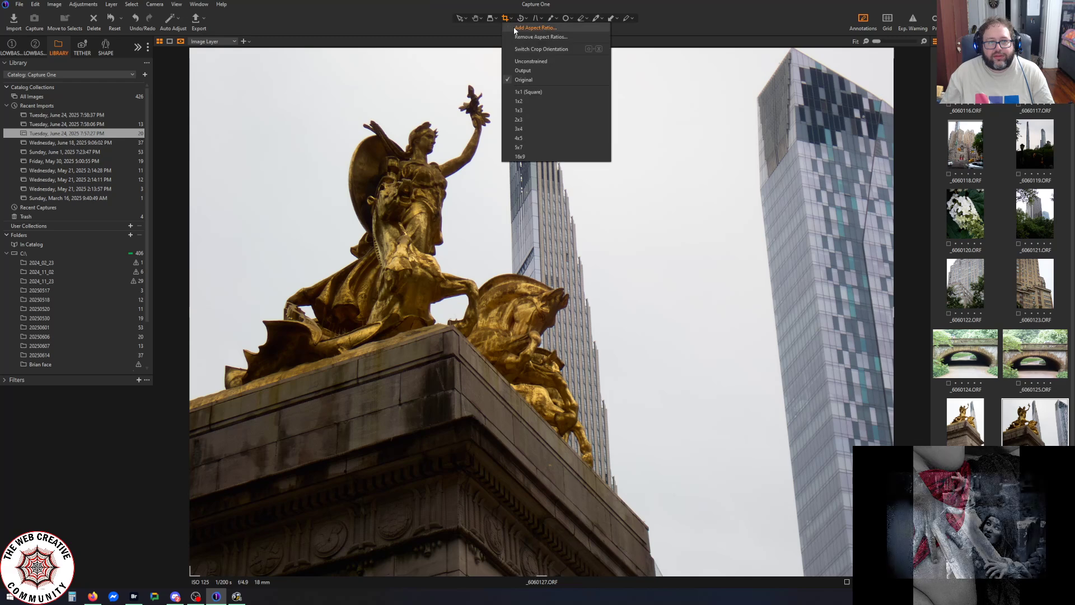
click(513, 27)
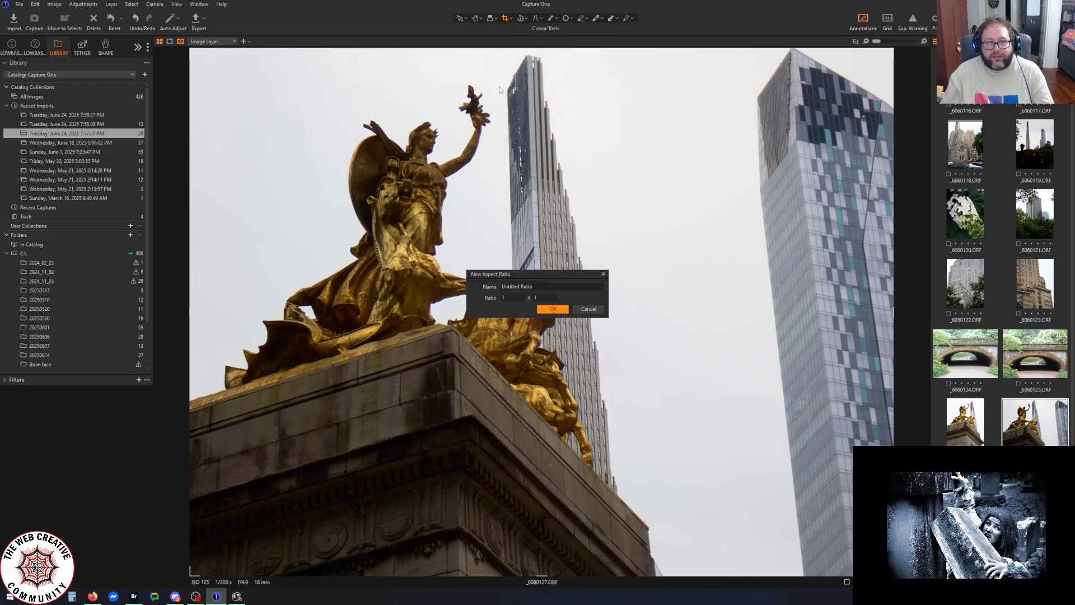
click(588, 308)
drag(407, 98, 465, 163)
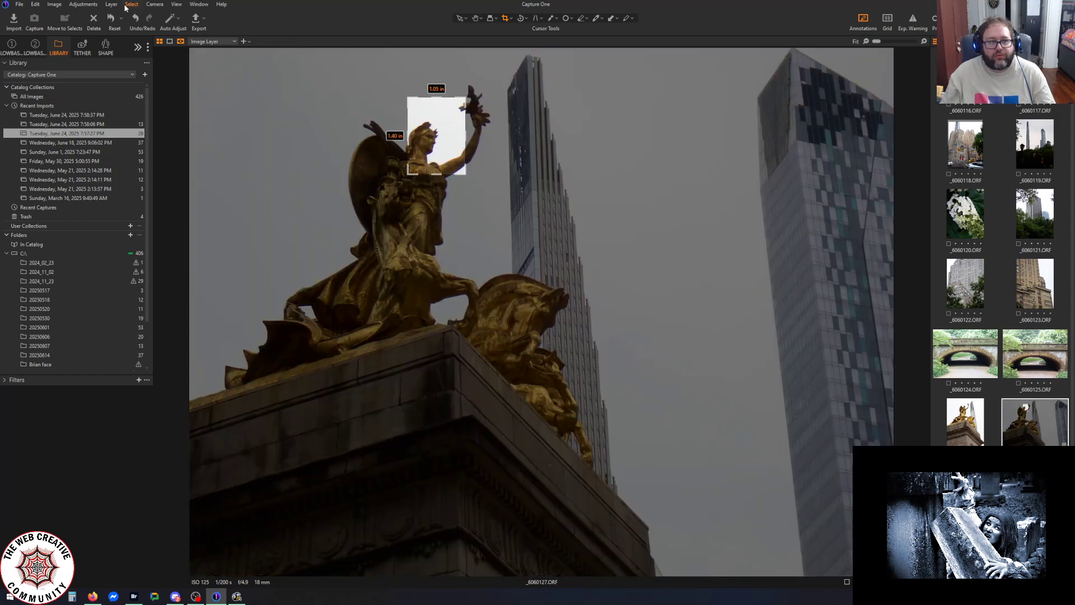
click(35, 4)
click(54, 14)
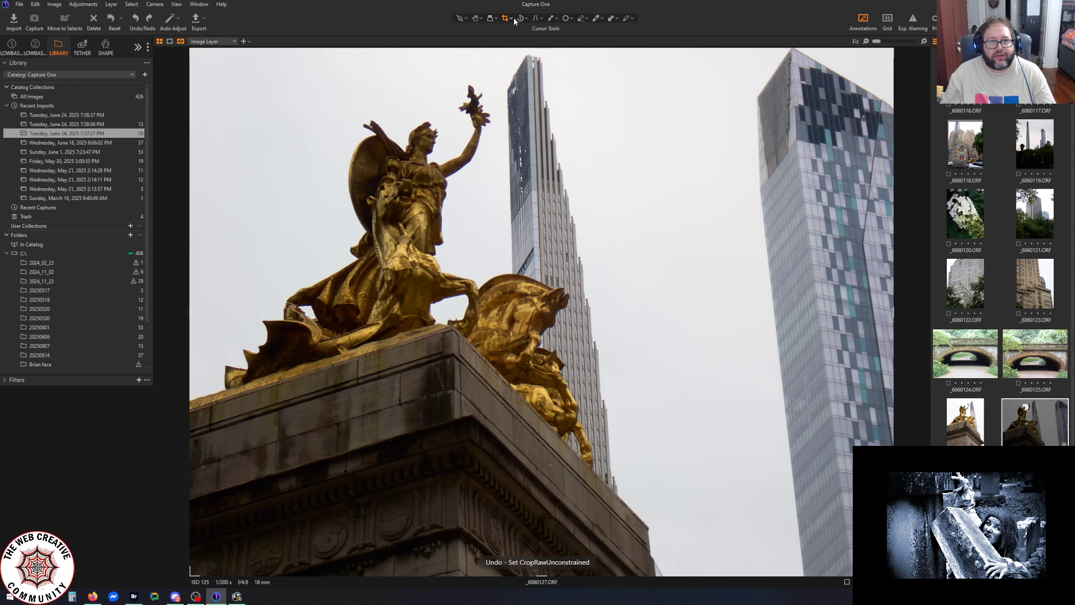
Crop the statue photo at the Original aspect ratio to about 8.33 × 6.25 in around the upper statue and slender tower
click(512, 19)
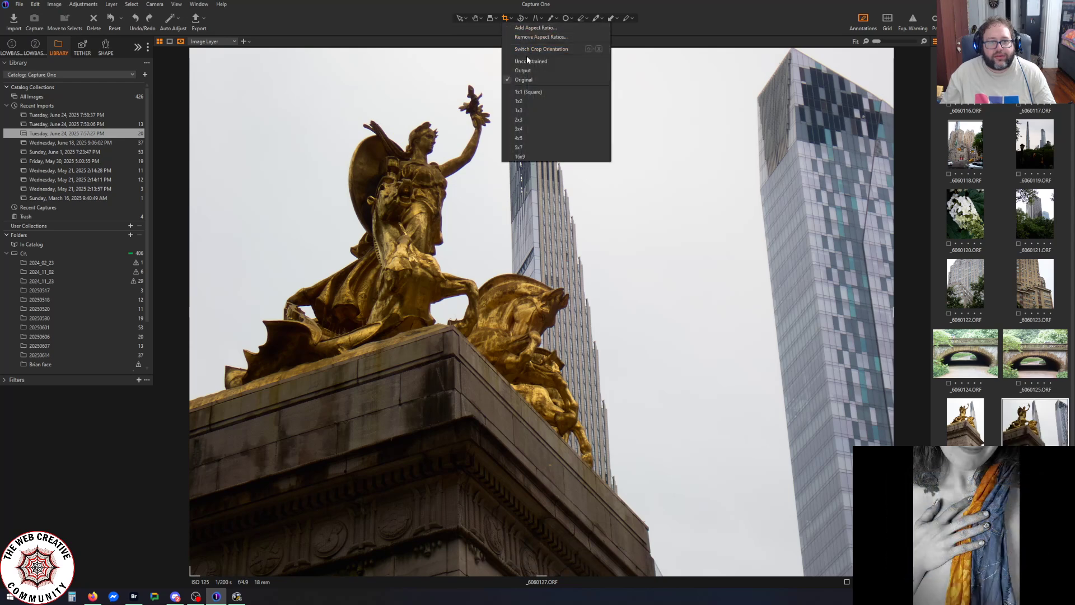
click(520, 79)
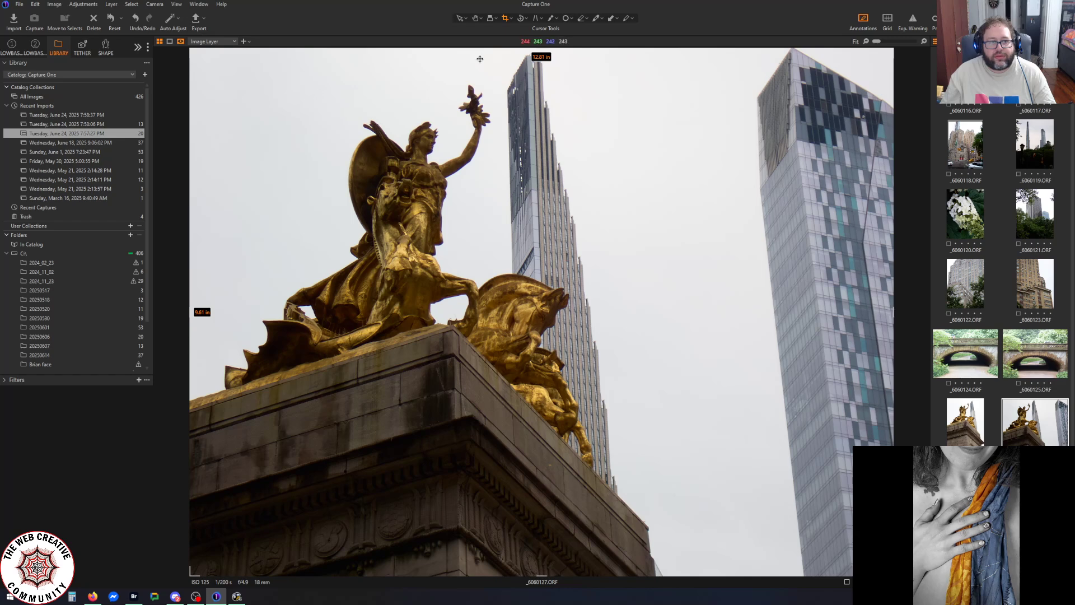
drag(507, 48, 516, 237)
drag(482, 358, 419, 194)
drag(400, 181, 499, 154)
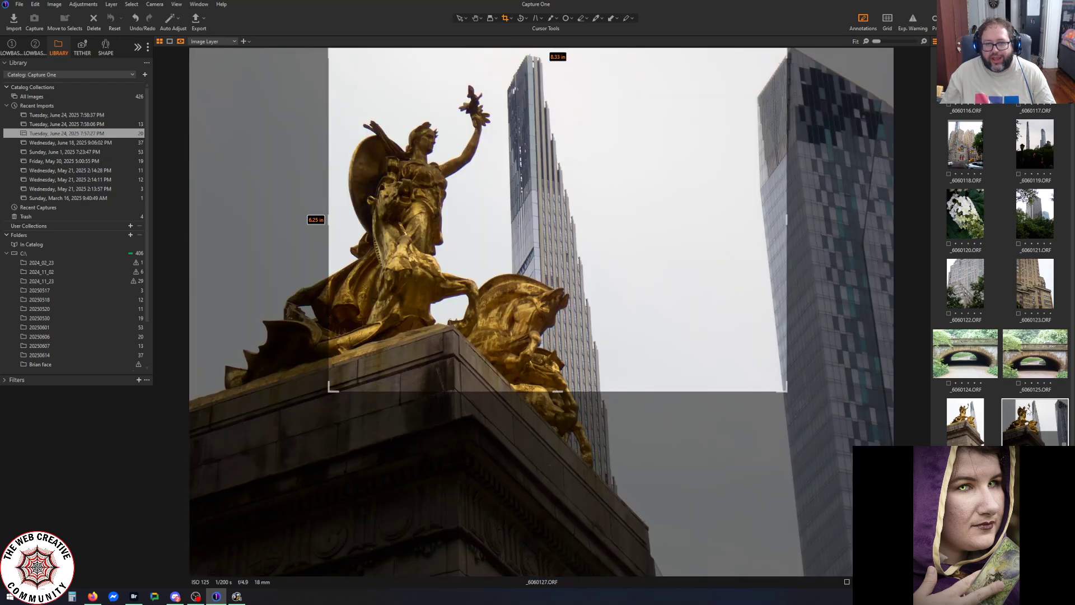
Try a tighter crop of about 6.87 × 5.15 in around the upper statue and slender tower, and undo the tightening
drag(785, 390, 669, 313)
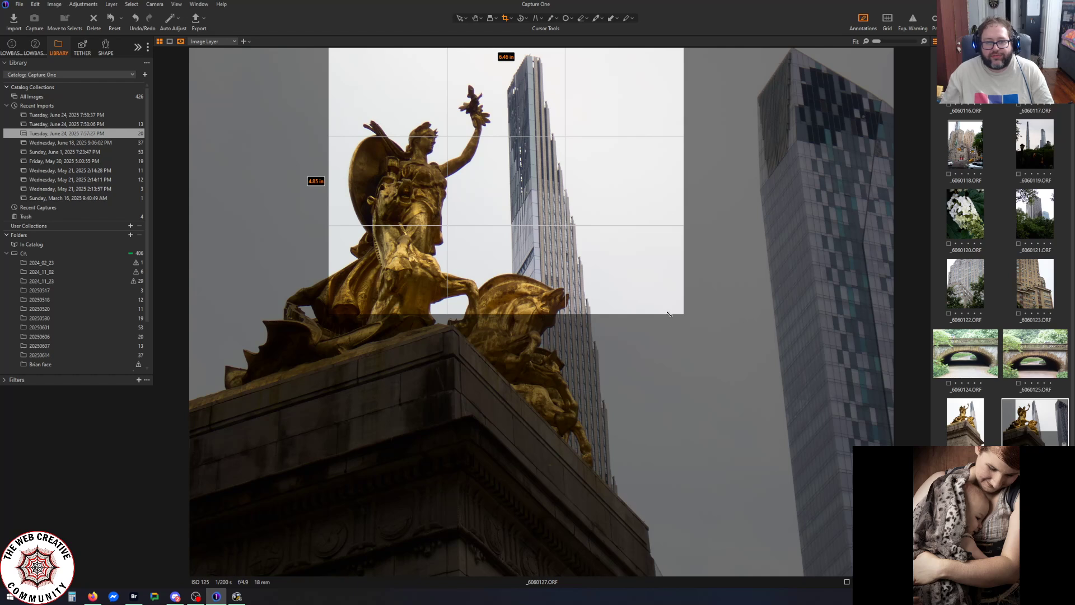
drag(668, 315, 707, 331)
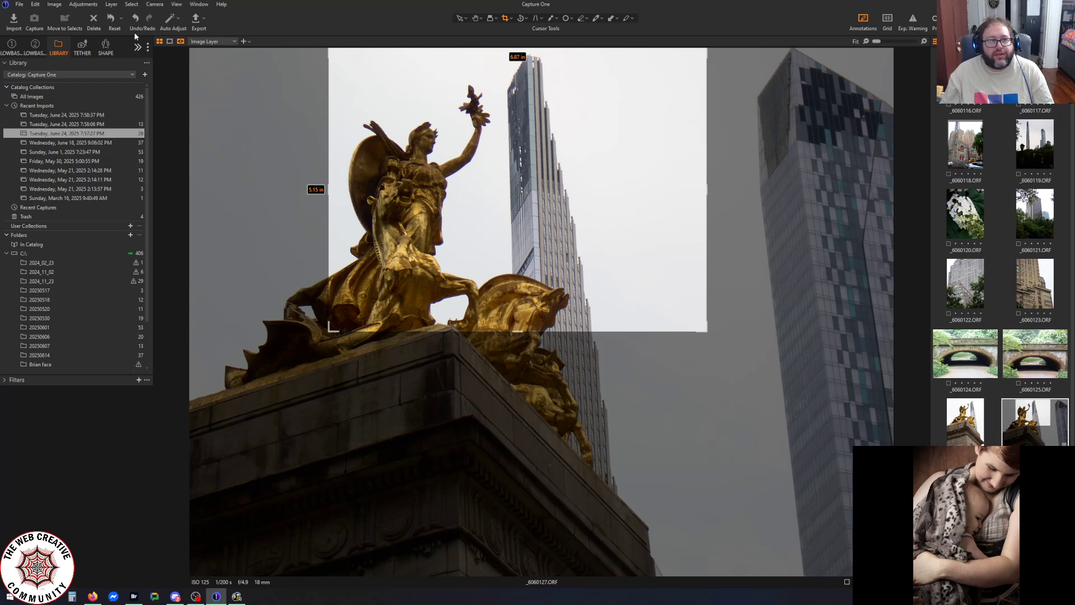
key(h)
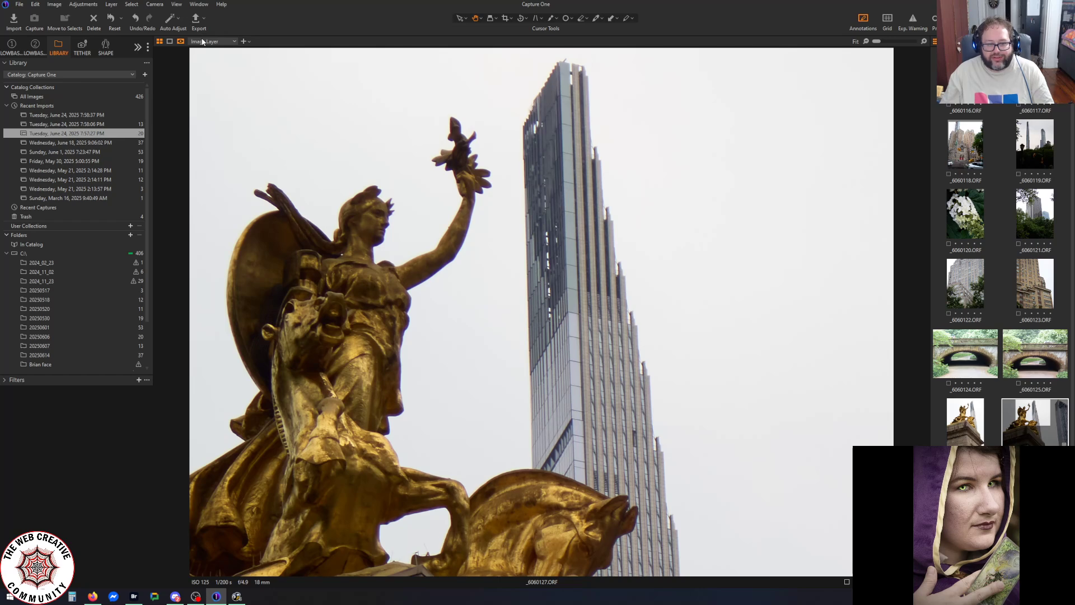
click(35, 5)
click(40, 12)
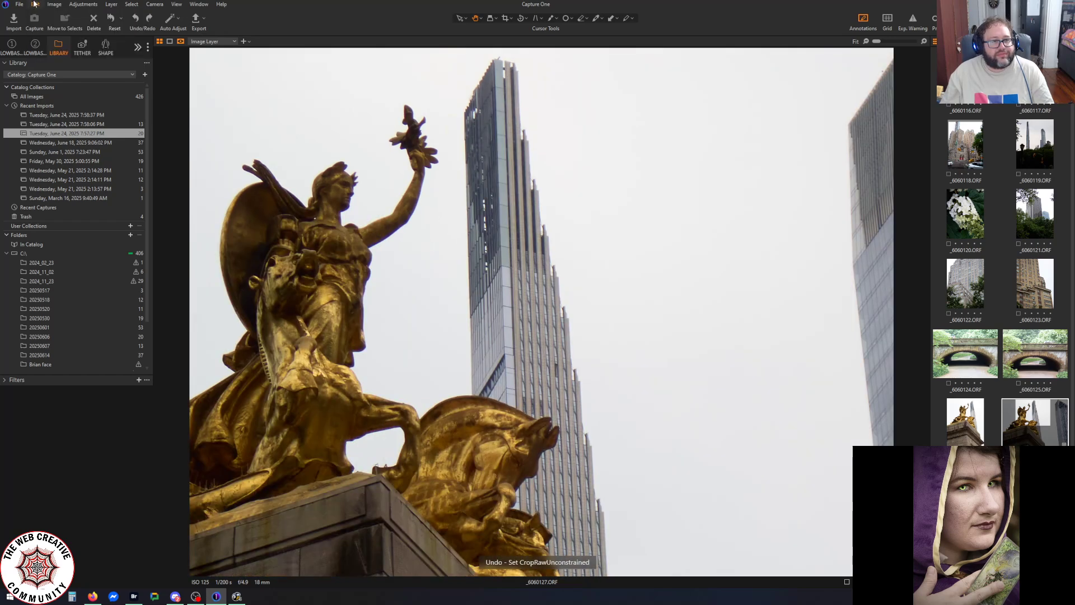
Reset all adjustments on the golden statue photo _6060127.ORF, including its crop
click(35, 4)
click(46, 13)
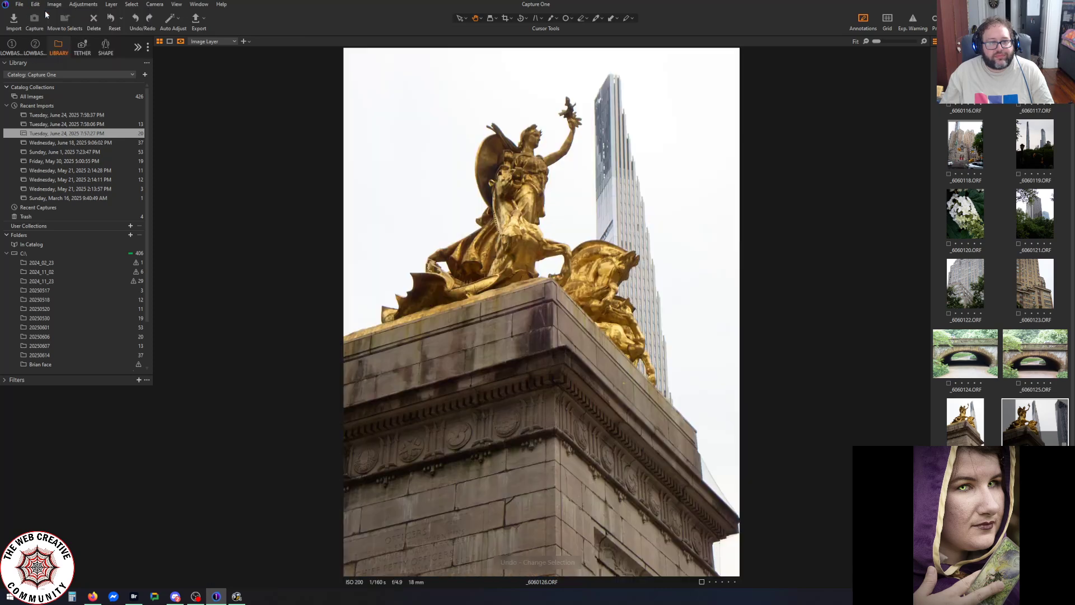
click(1034, 426)
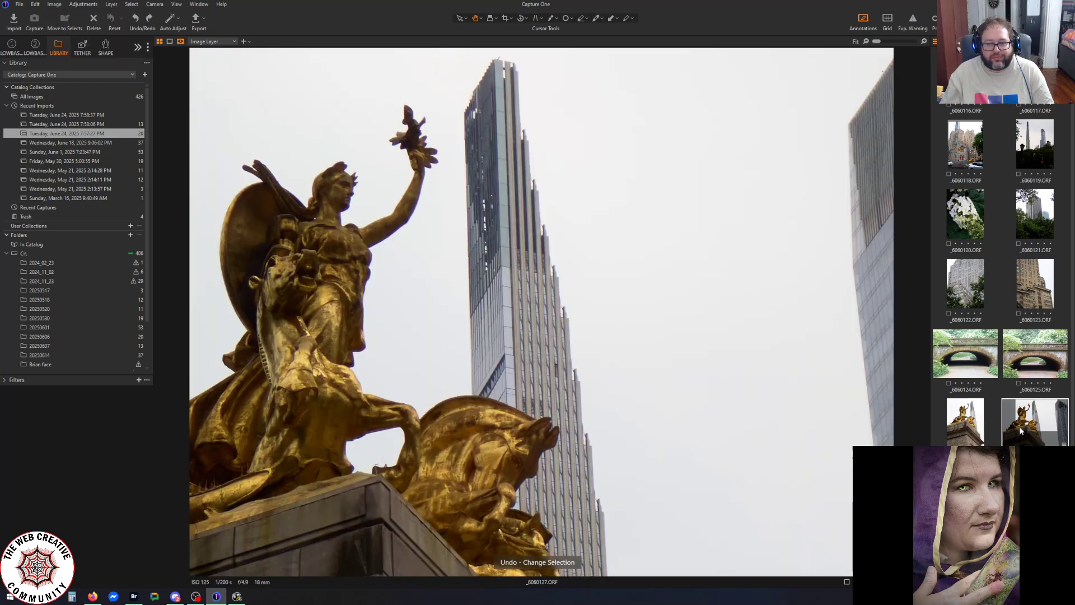
click(19, 5)
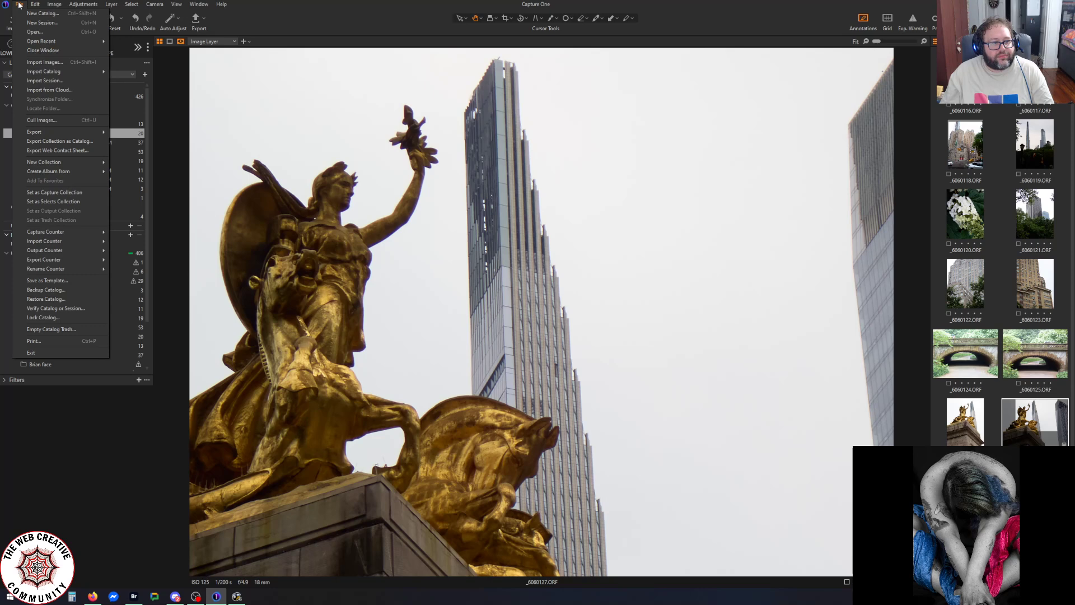
mouse_move(33, 7)
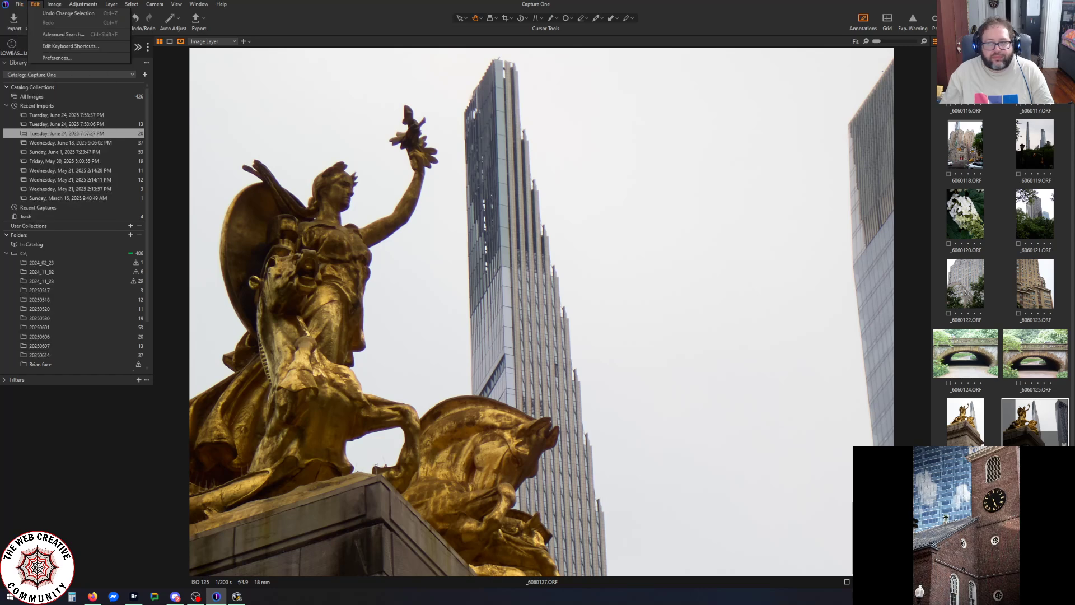
right_click(1028, 425)
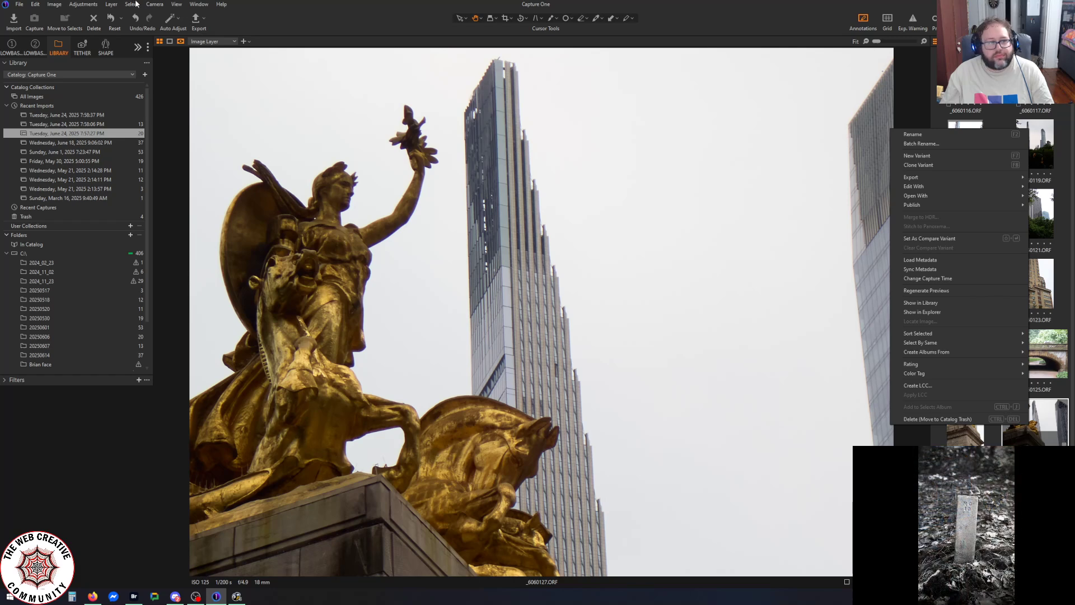
click(112, 18)
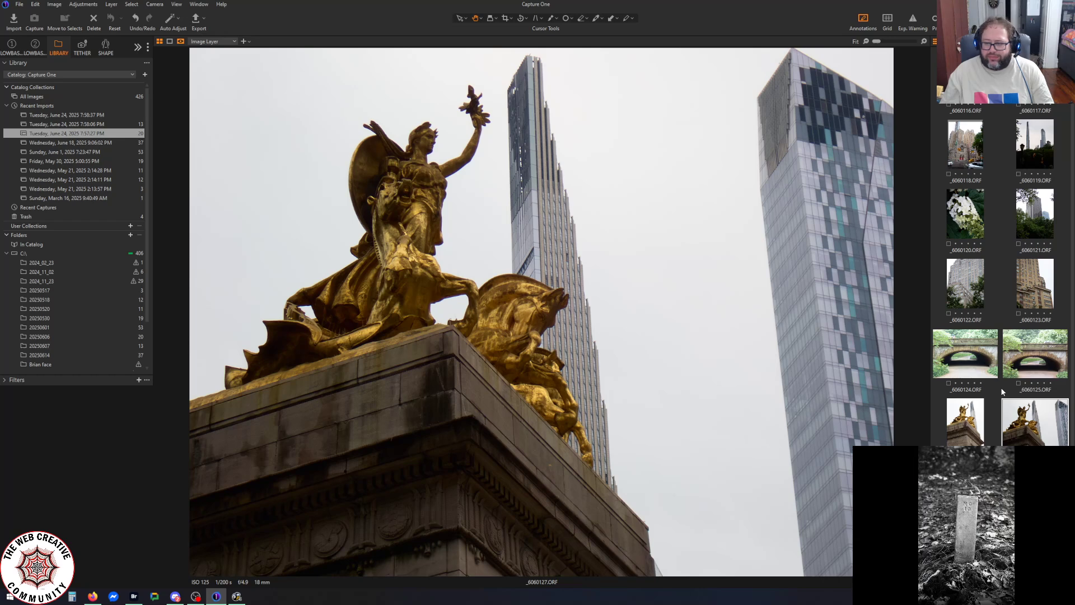
Browse the rest of this import and open _6070136.ORF from the Tuesday, June 24, 2025 7:58:06 PM import
scroll(993, 417, down, 1)
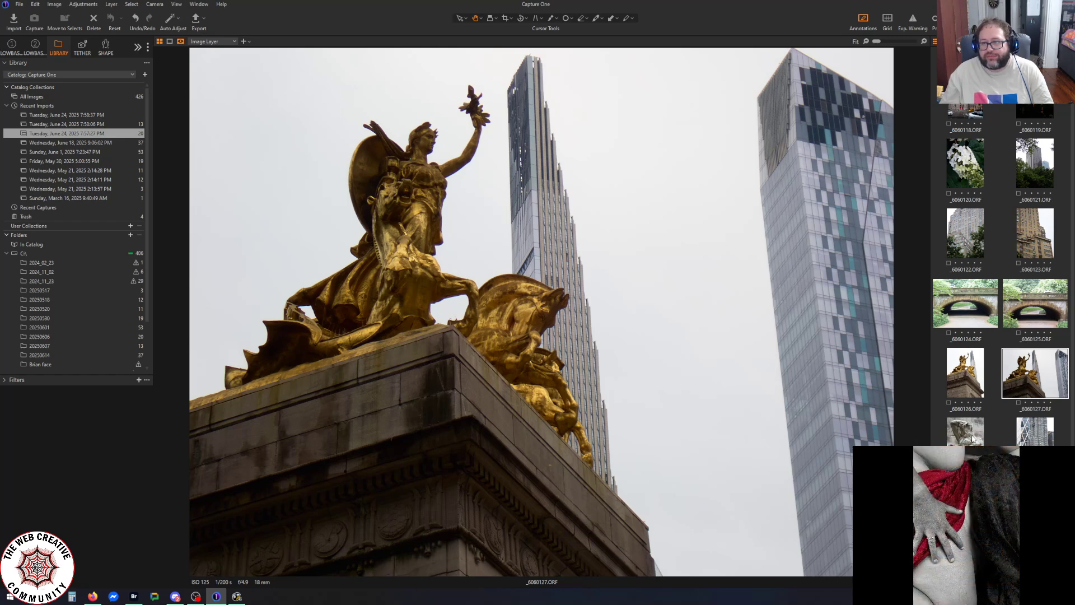
scroll(973, 438, down, 2)
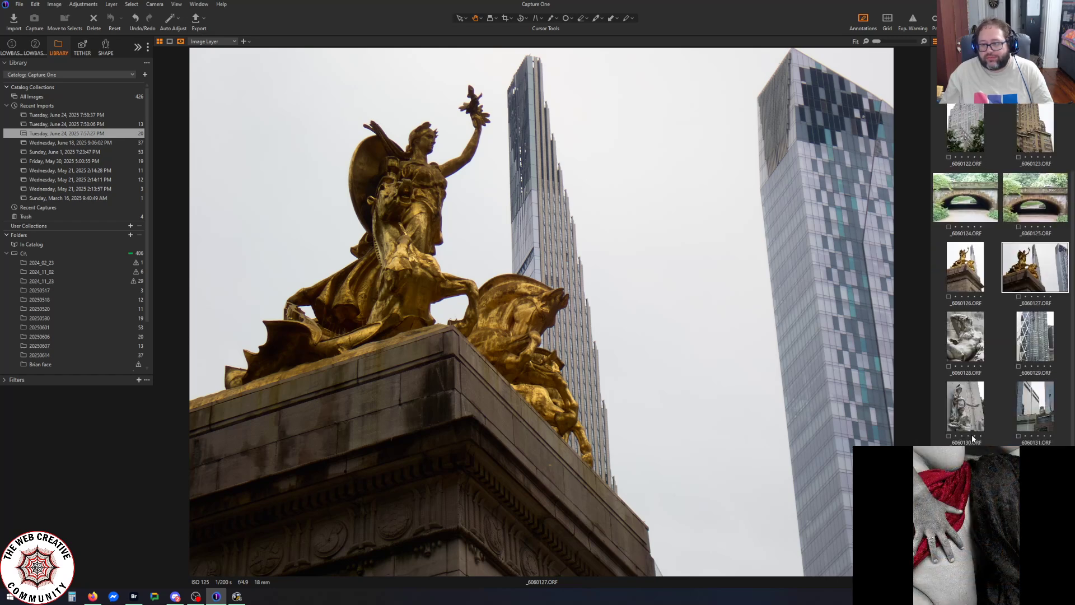
click(81, 124)
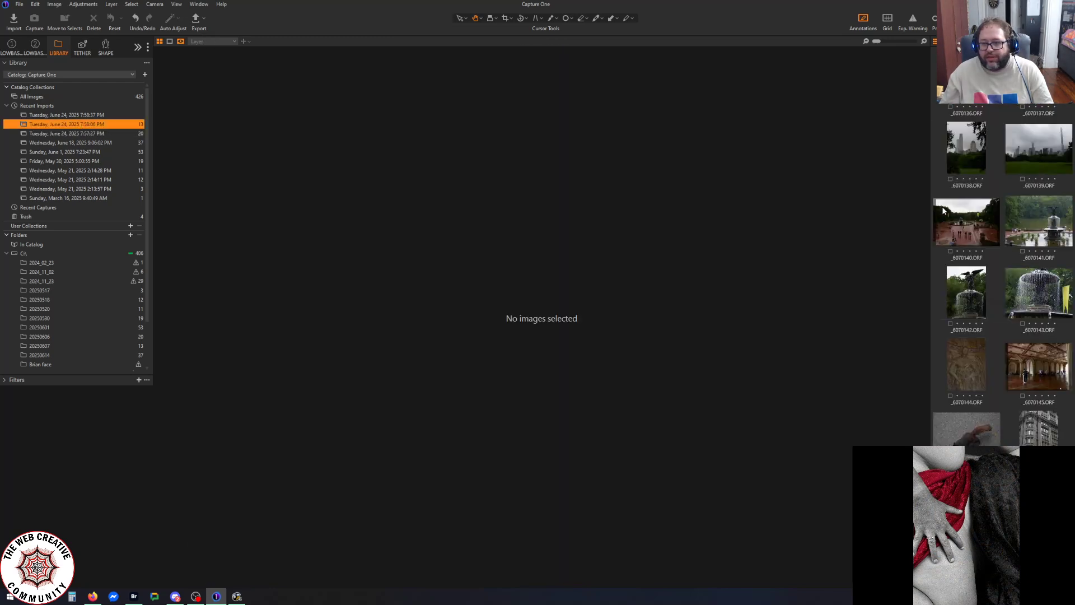
click(966, 76)
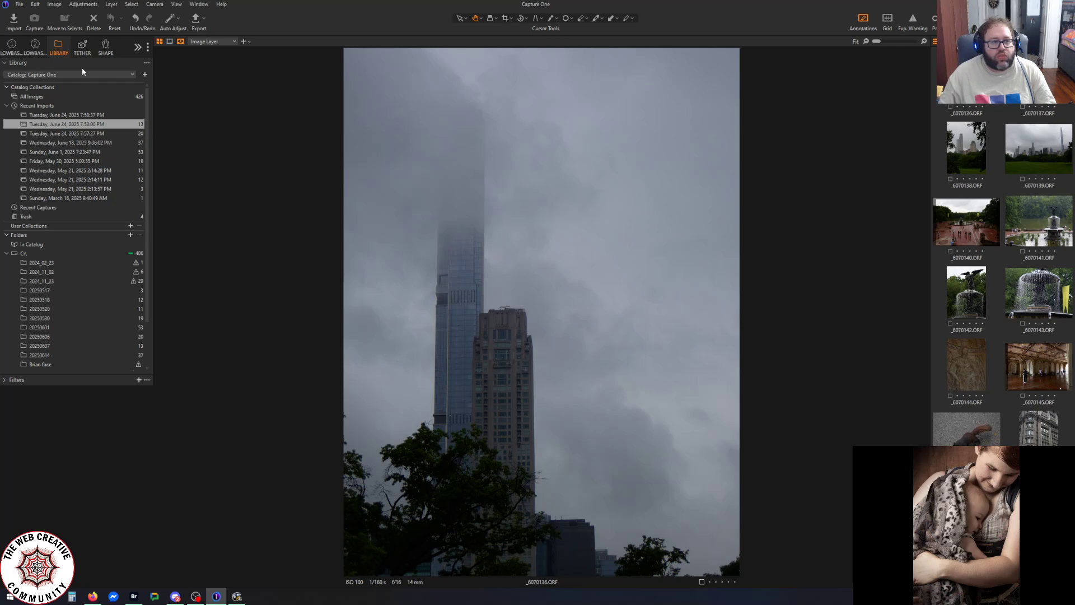
Brighten the foggy skyscraper photo by moving the Luma curve's white point to input 172, output 255
click(37, 44)
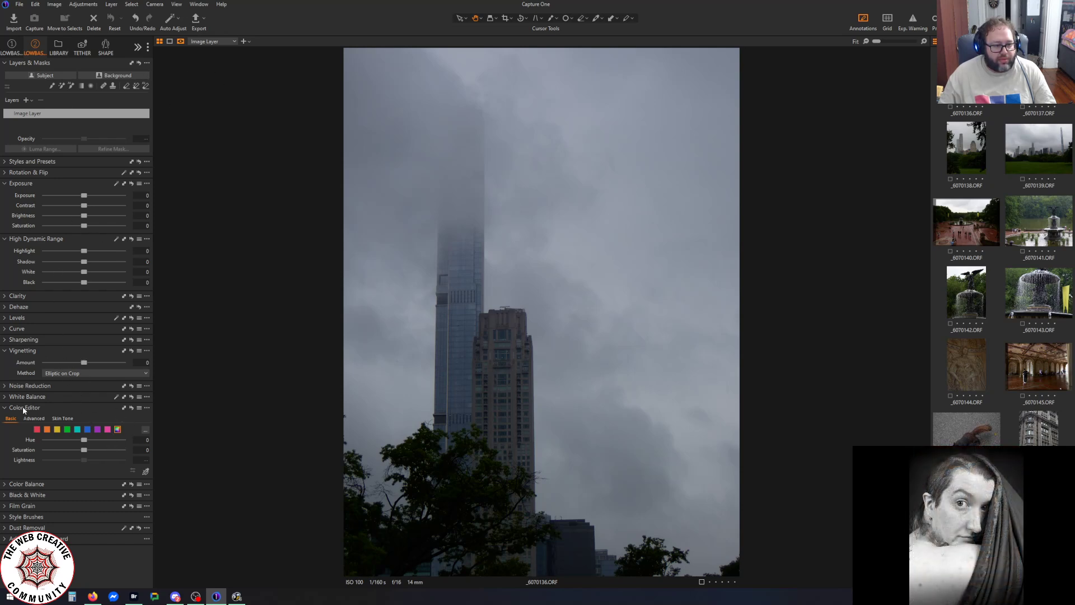
click(5, 318)
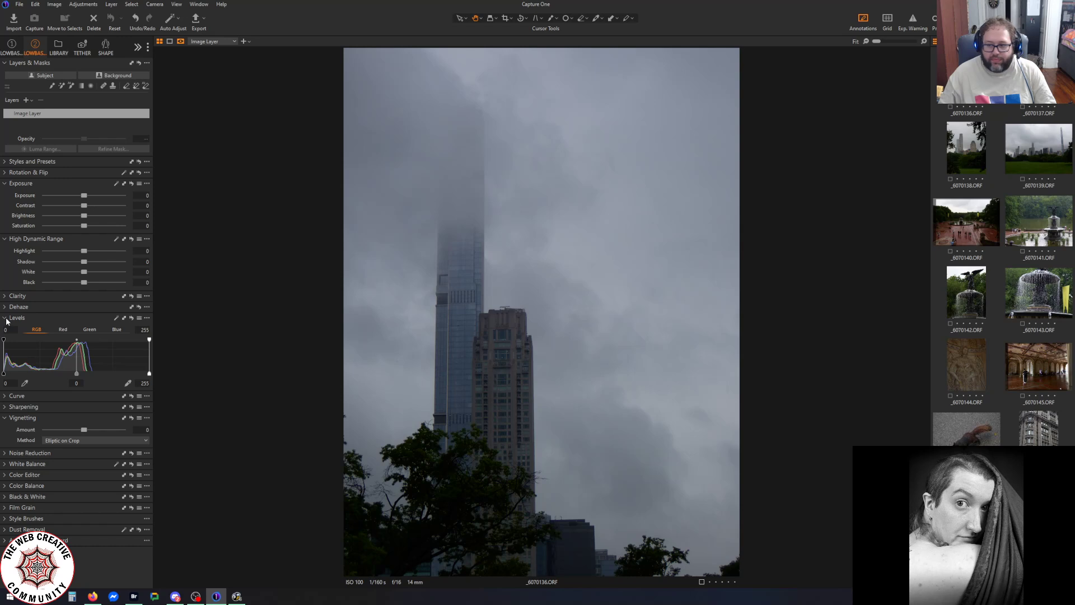
click(5, 318)
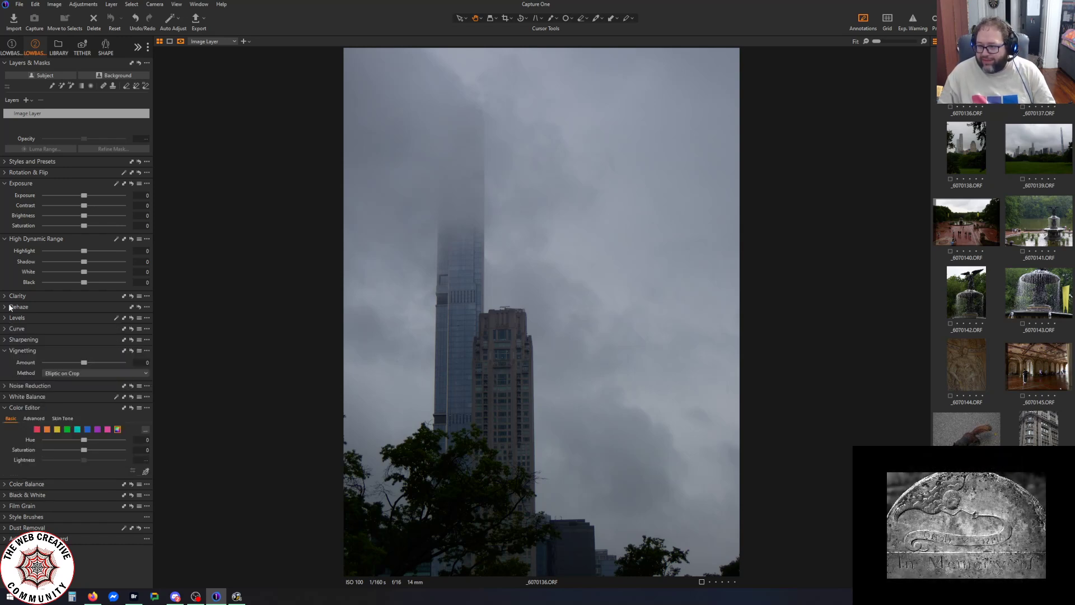
mouse_move(18, 309)
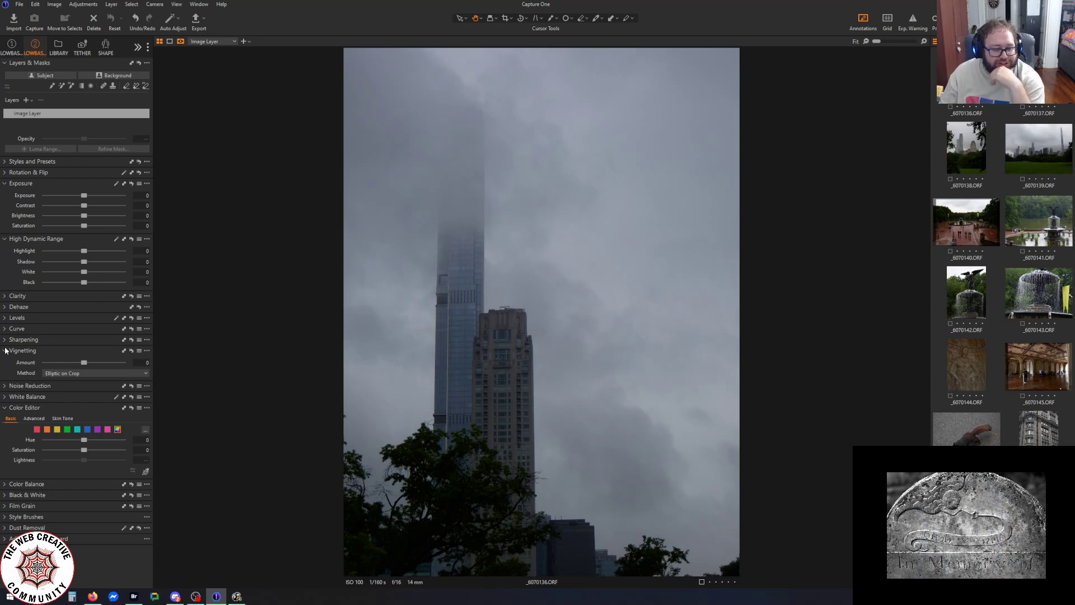
click(9, 329)
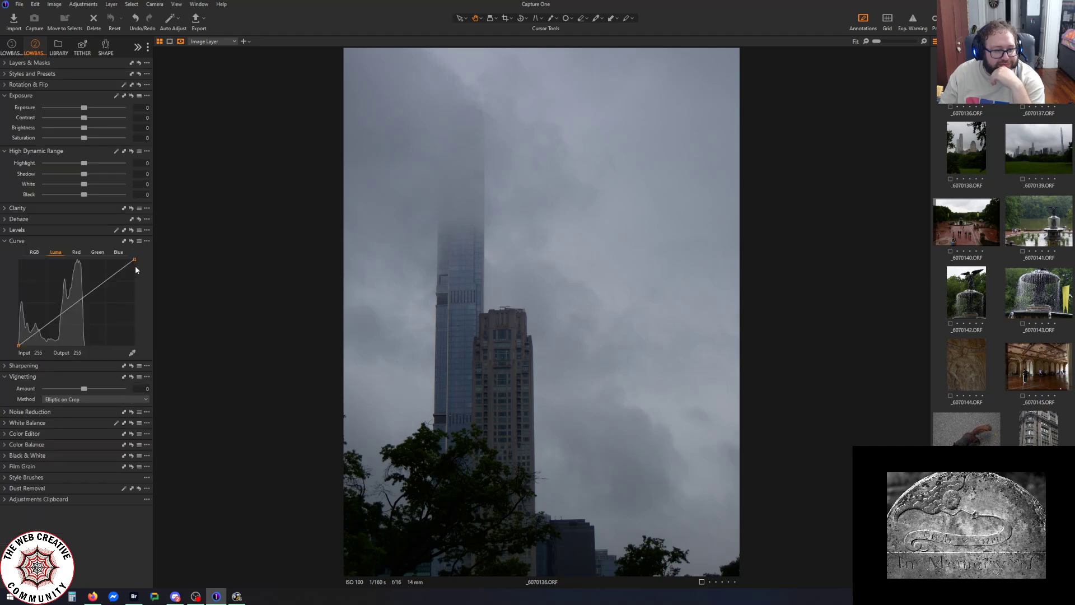
drag(135, 259, 99, 244)
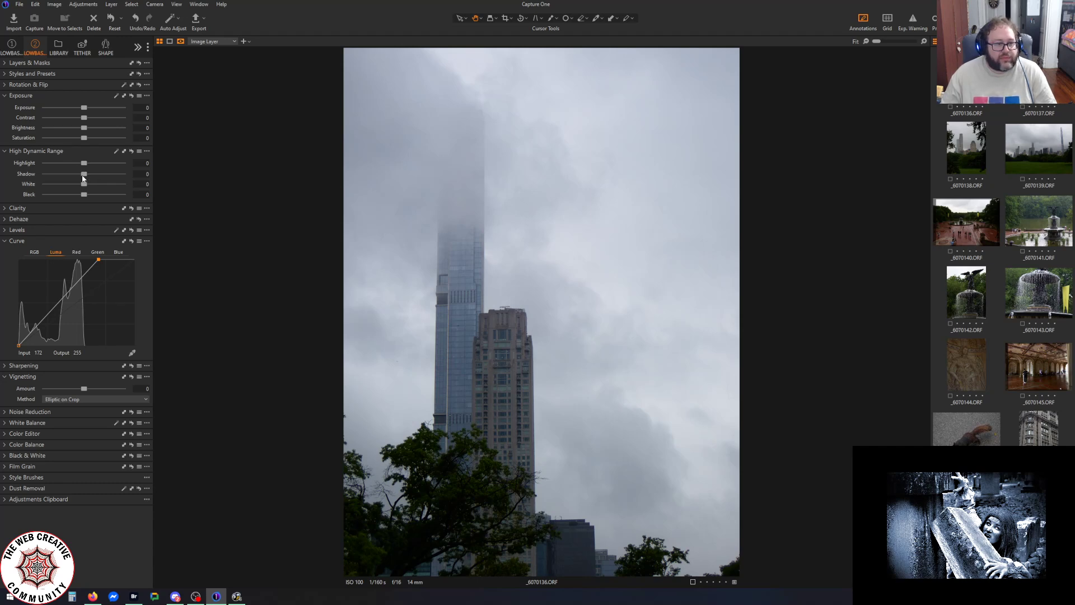
Raise the High Dynamic Range Shadow to 73 and Black to 12
mouse_move(84, 163)
mouse_down()
mouse_move(151, 161)
mouse_move(33, 156)
mouse_move(86, 169)
mouse_up()
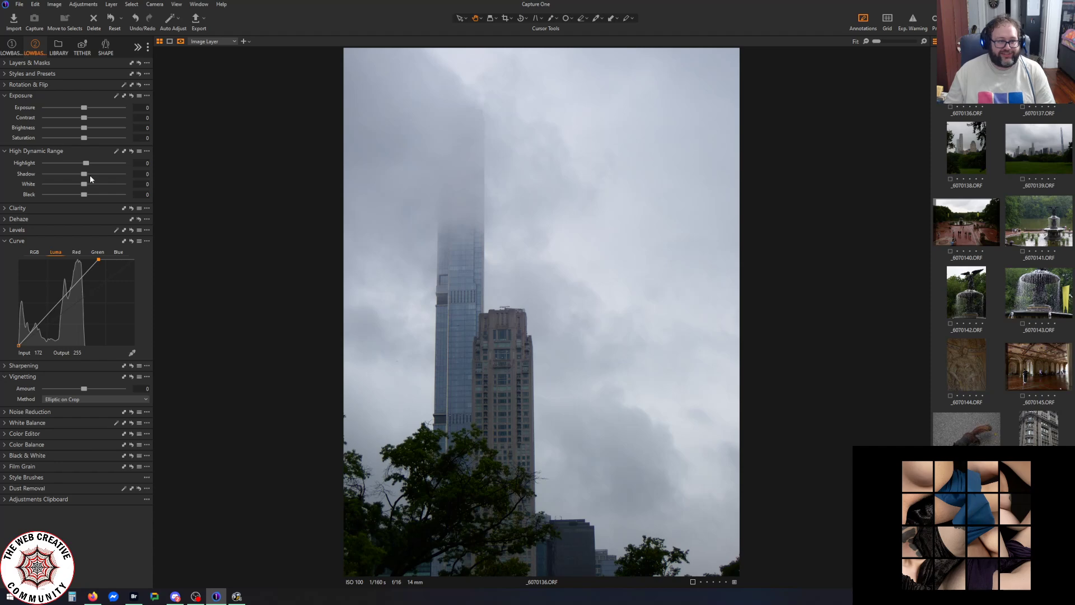
drag(86, 175, 110, 177)
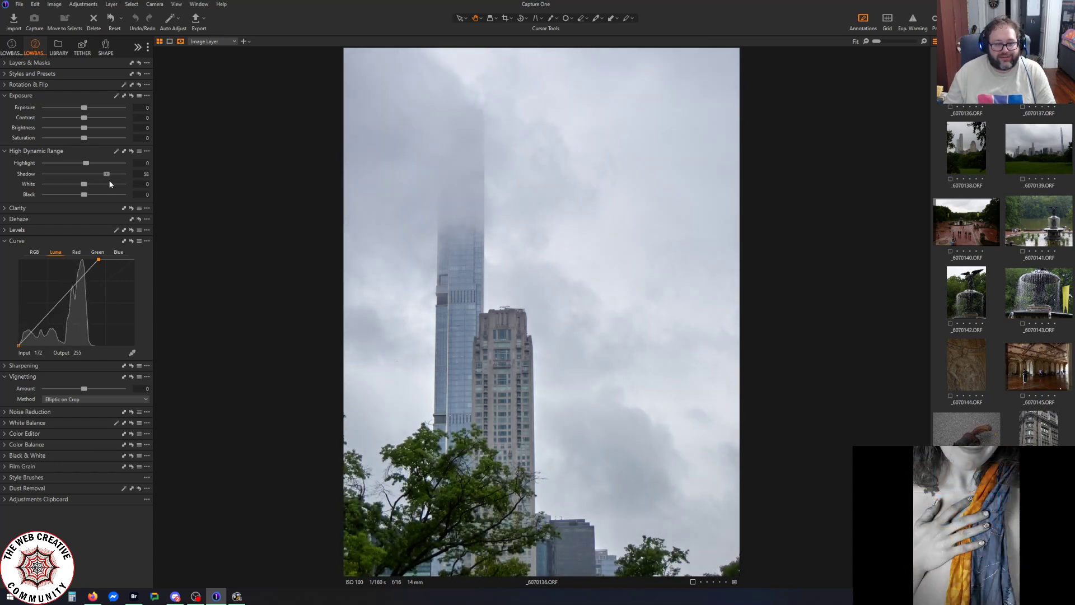
drag(112, 181, 116, 181)
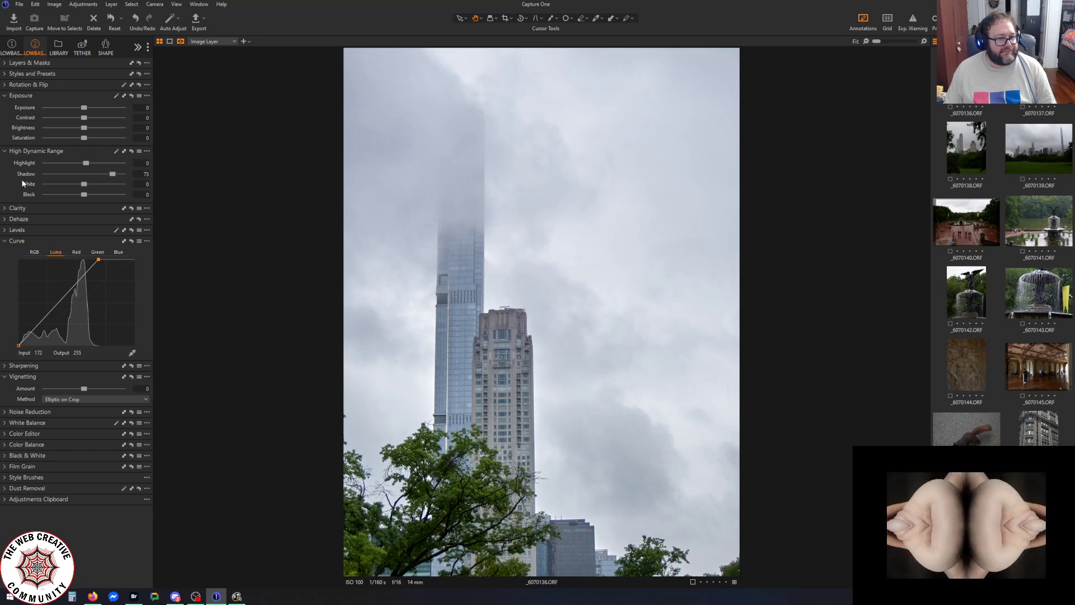
drag(84, 195, 126, 188)
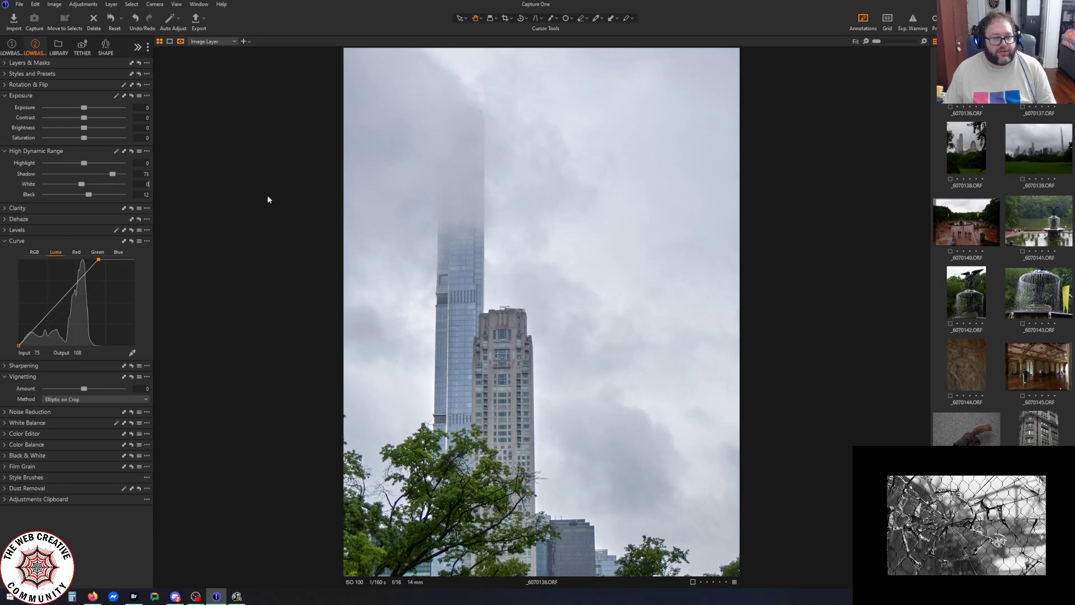
Set the High Dynamic Range White to 0, try a lower Highlight, and return Highlight to 0
text(0)
key(Return)
mouse_move(84, 163)
mouse_down()
mouse_move(19, 163)
mouse_move(73, 169)
mouse_up()
click(147, 162)
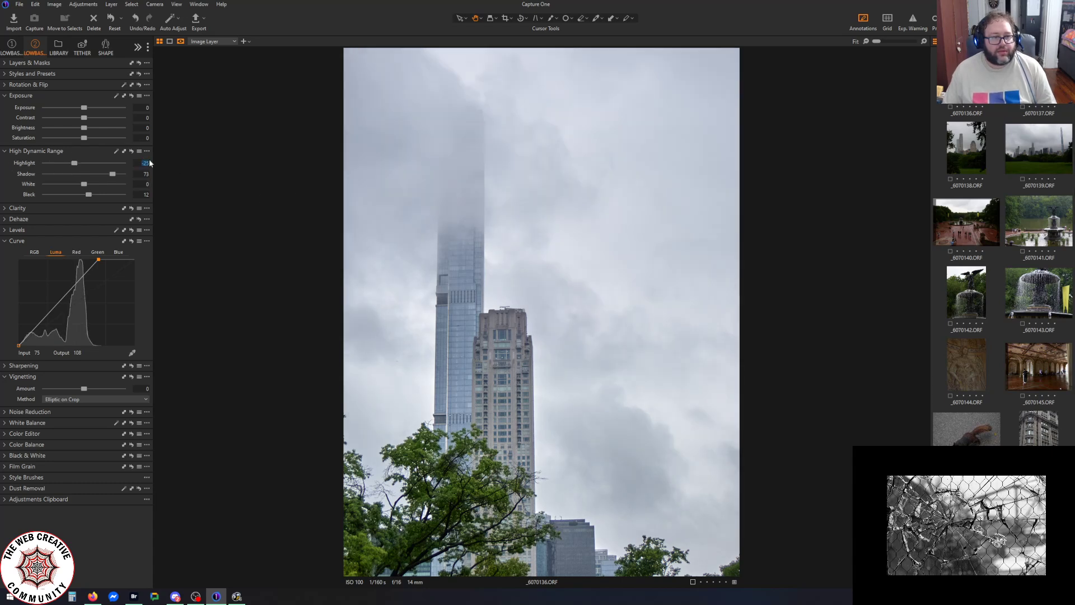
text(0)
key(Return)
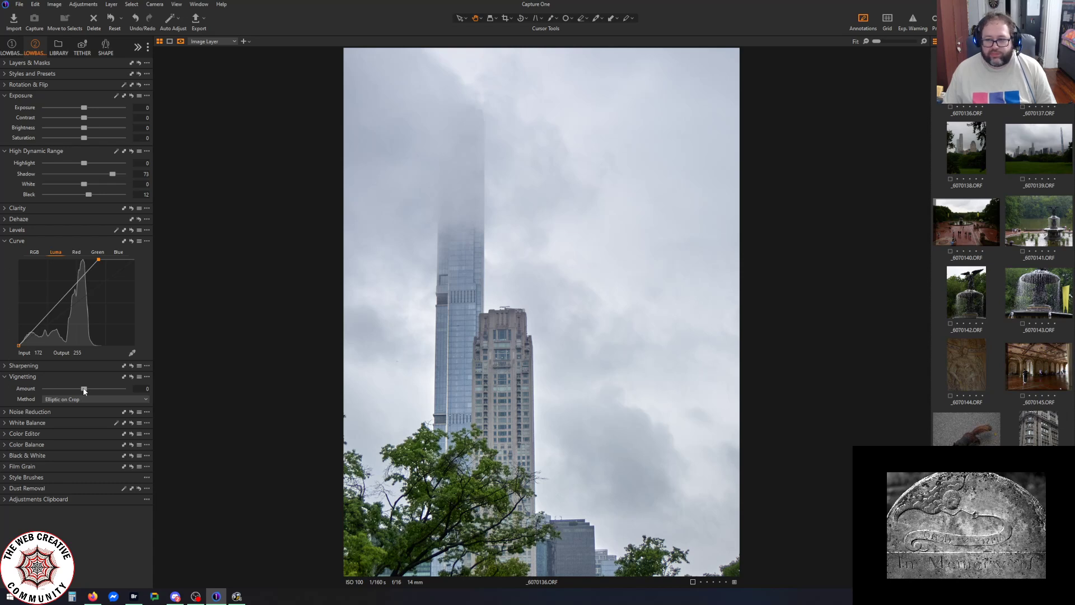
Add a vignette with an amount of -1.72 and raise the High Dynamic Range Shadow to 81
drag(84, 388, 68, 386)
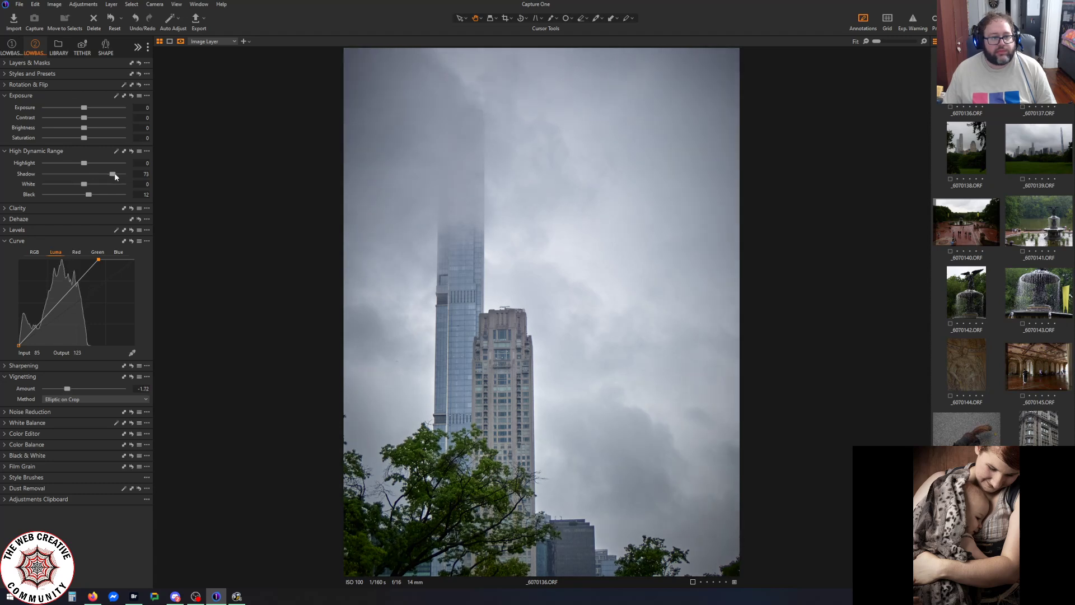
drag(113, 174, 118, 180)
Brighten the tree foliage by setting the green range's Lightness to 50 in the Color Editor
click(5, 434)
click(67, 456)
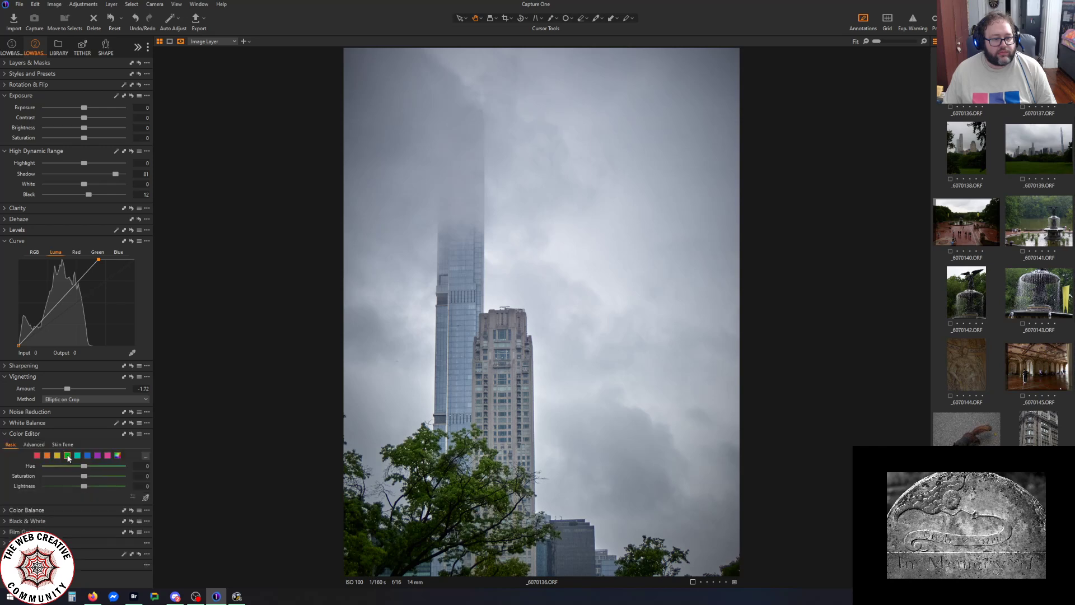
drag(89, 484, 125, 485)
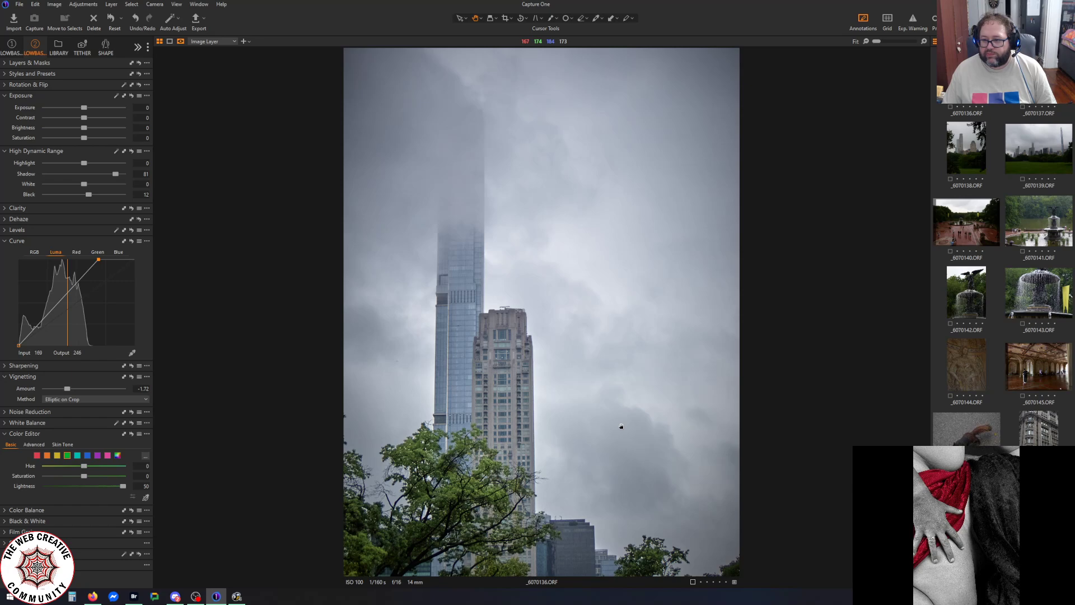
key(alt+Tab)
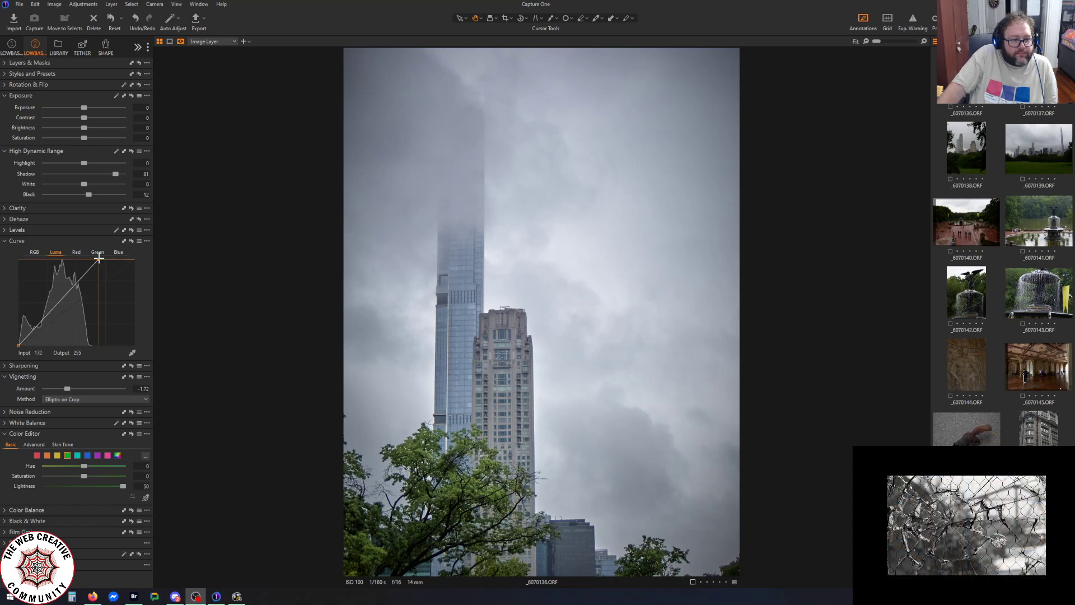
Move the Luma curve's white point to about input 156 and strengthen the vignette to -2.54
drag(98, 259, 89, 257)
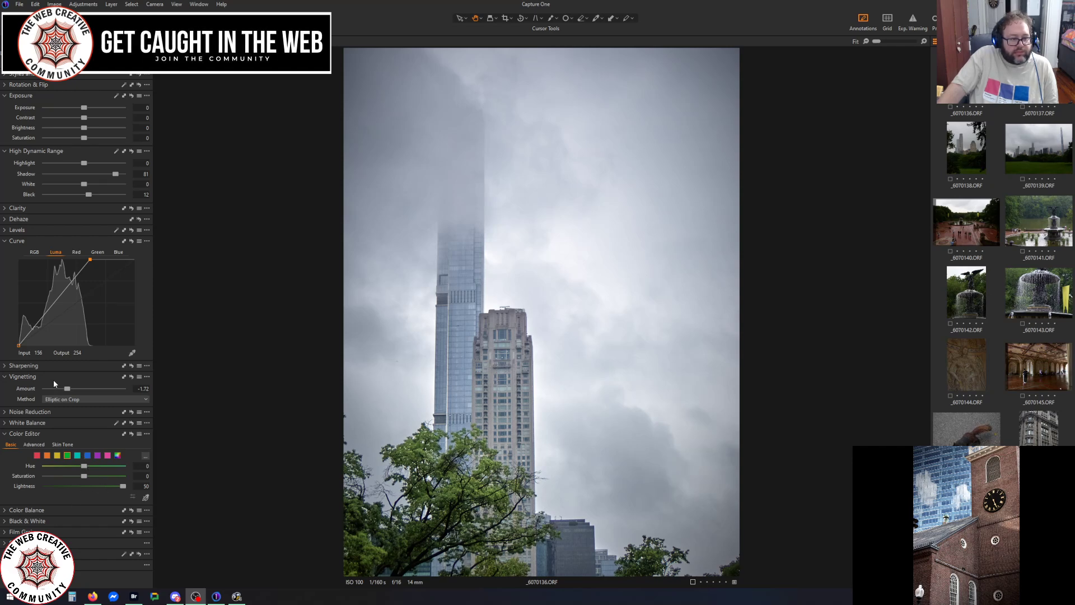
drag(63, 389, 58, 389)
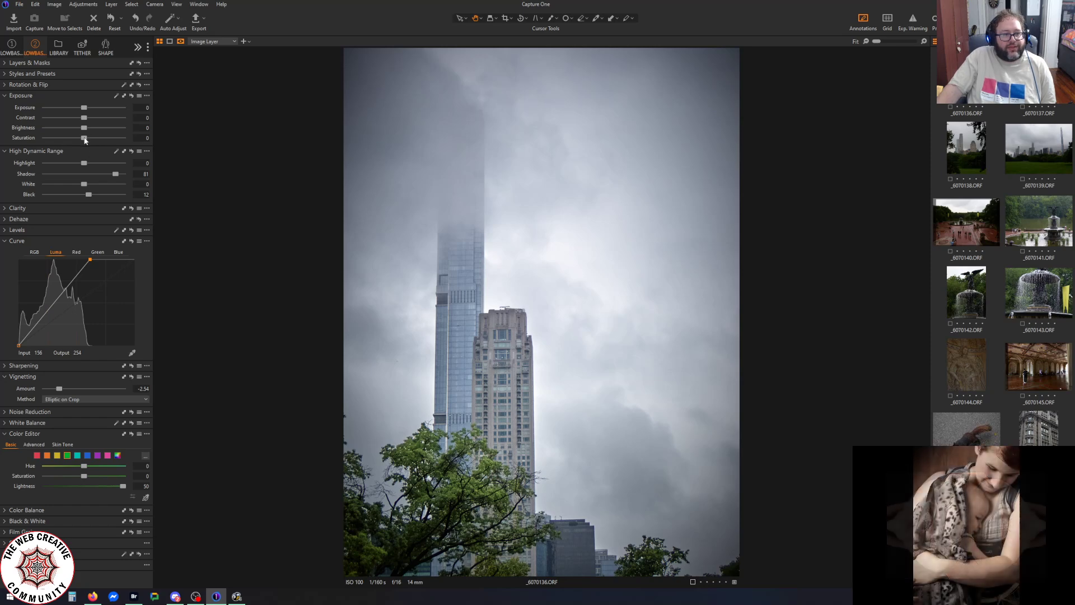
Try full saturation, set the Saturation to 10, and compare the edited photo with its original in a before/after split
drag(84, 138, 142, 143)
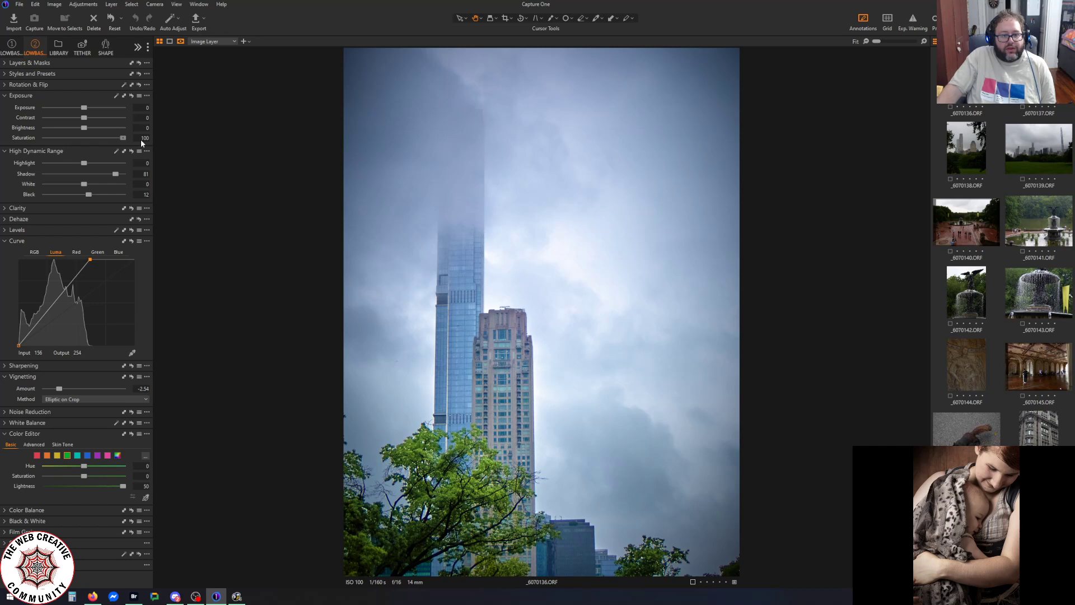
mouse_move(95, 137)
mouse_down()
mouse_move(161, 142)
mouse_move(88, 137)
mouse_up()
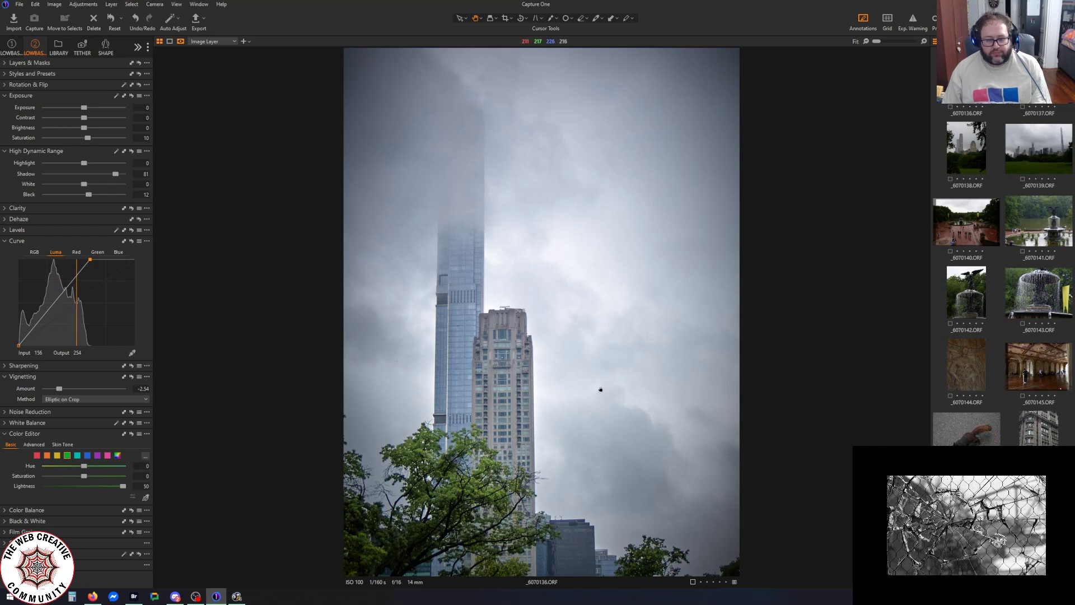
key(y)
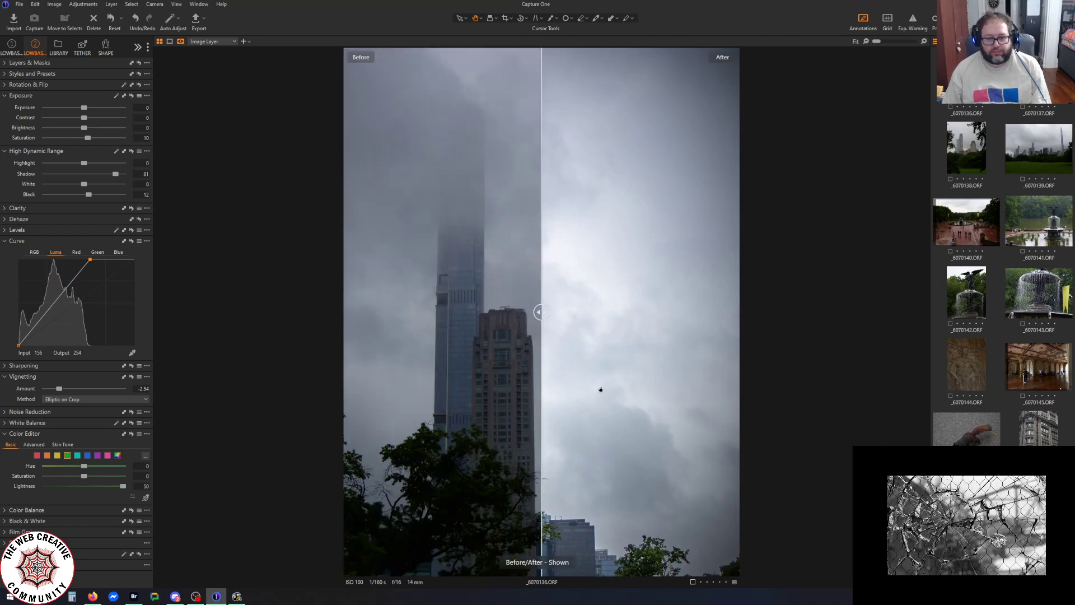
mouse_move(541, 313)
mouse_down()
mouse_move(313, 316)
mouse_move(844, 345)
mouse_move(275, 344)
mouse_move(758, 347)
mouse_move(344, 314)
mouse_move(562, 309)
mouse_up()
key(y)
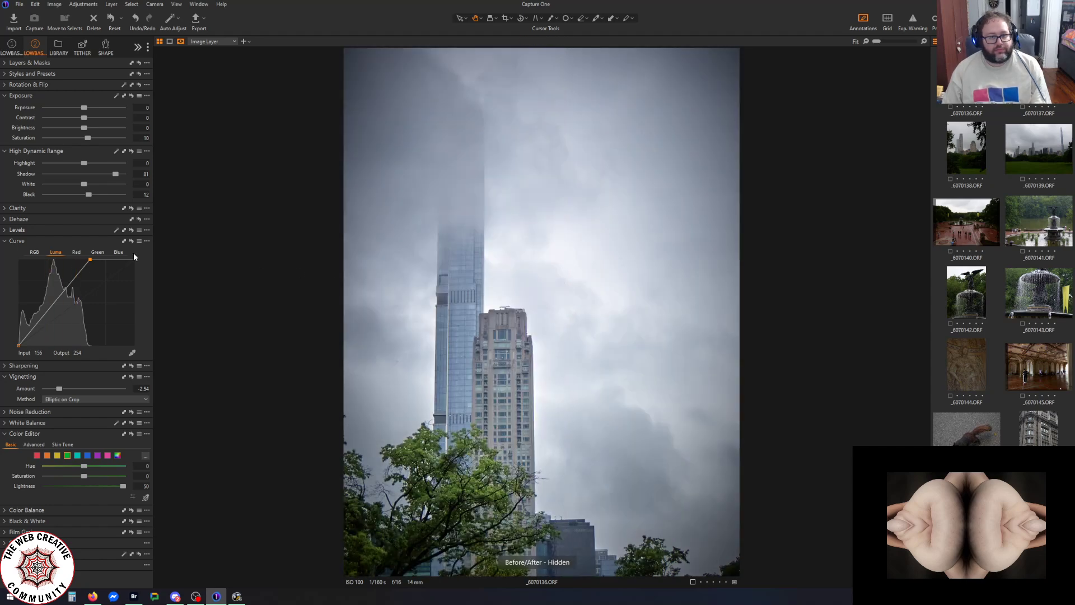
Export the foggy skyscraper photo _6070136.ORF with the TIFF Adobe RGB (1998) 8-bit recipe under the name 136
click(197, 18)
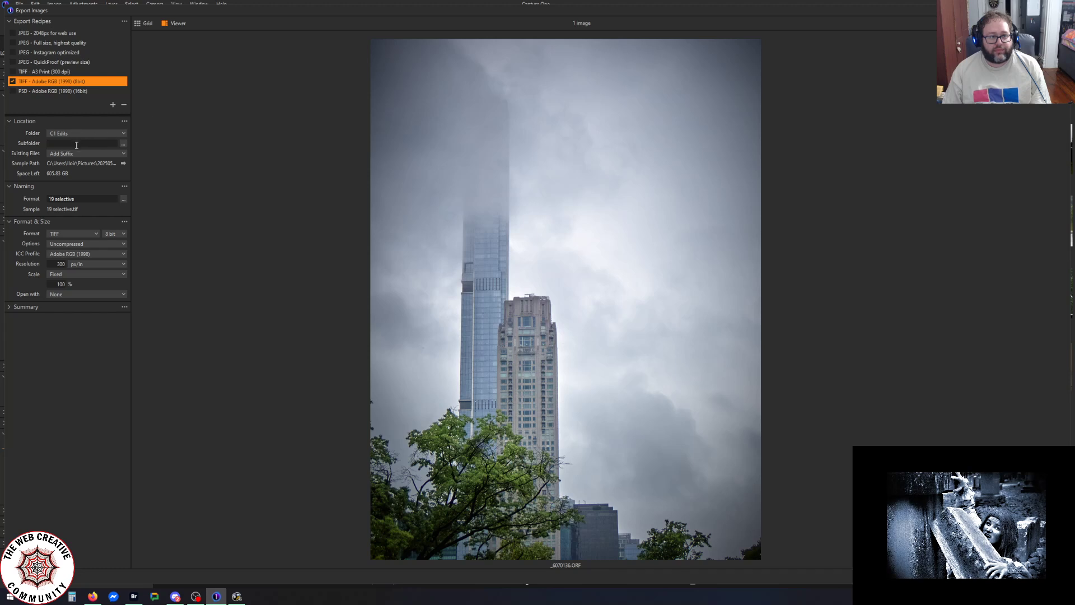
drag(87, 197, 12, 191)
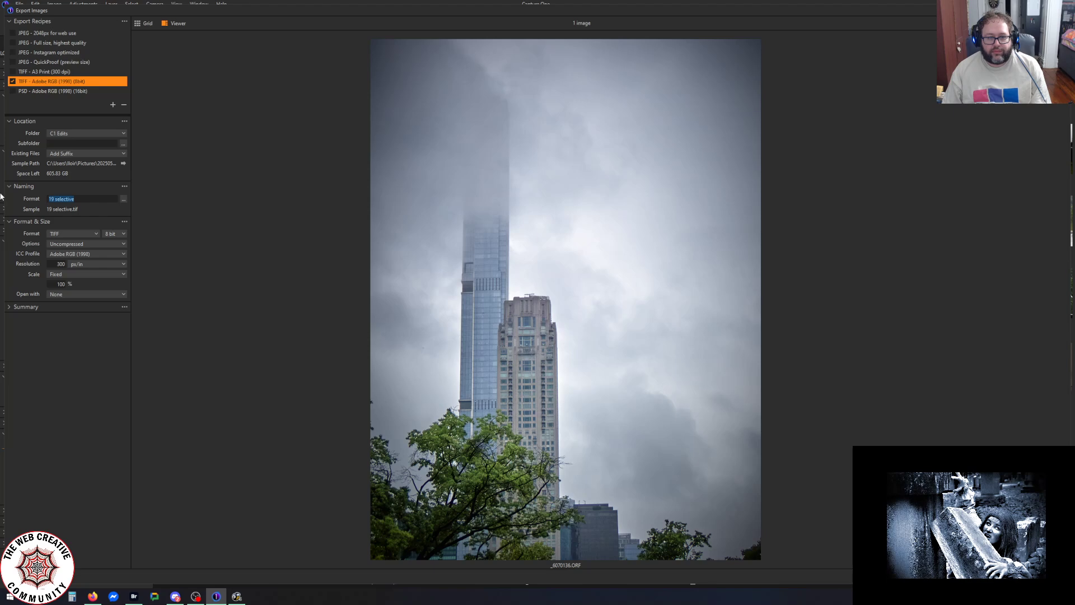
text(136)
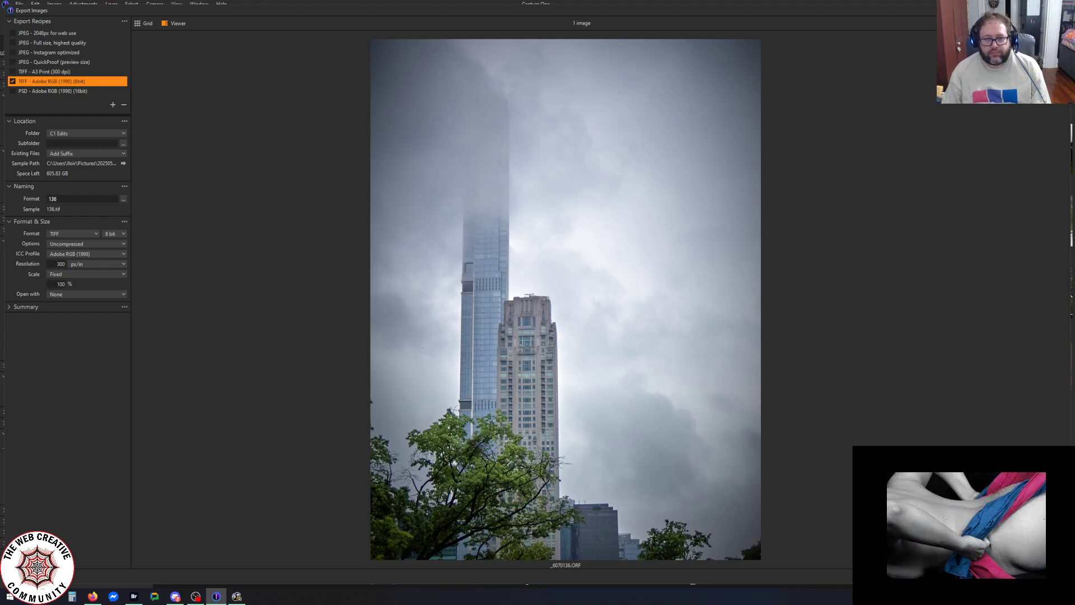
key(Return)
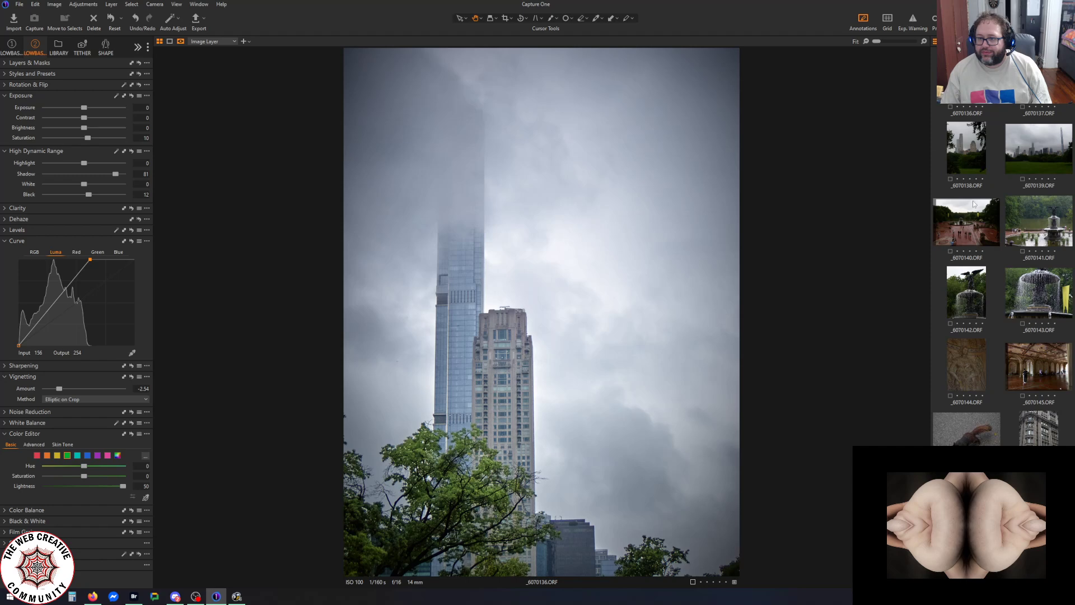
Crop the skyline photo _6070139.ORF to about 11.24 × 8.43 in, removing lower lawn, and pull the Luma curve's white point slightly inward
click(1031, 150)
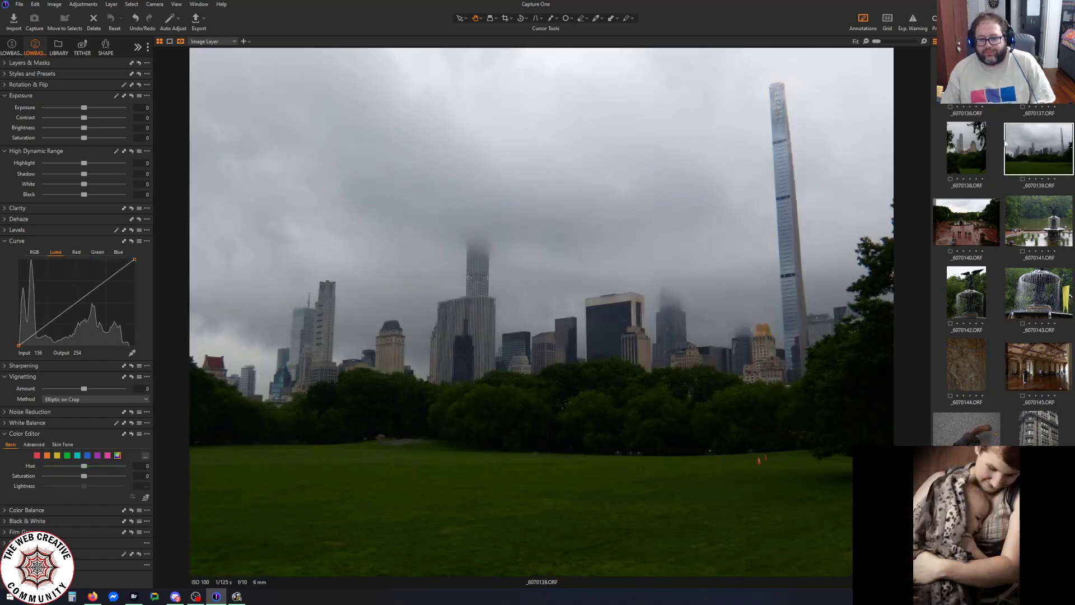
click(504, 18)
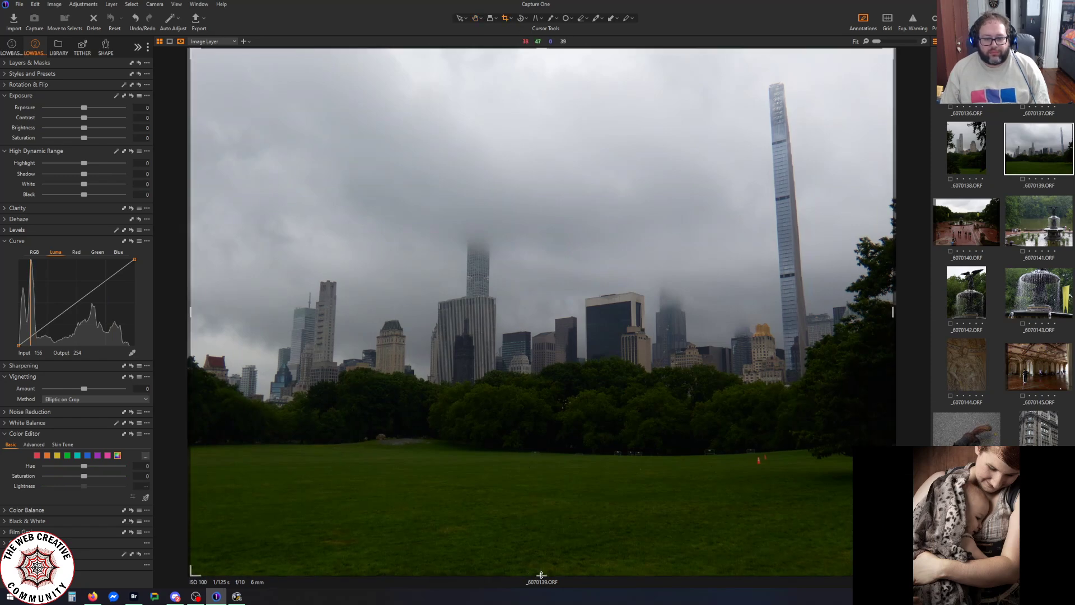
drag(541, 574, 548, 492)
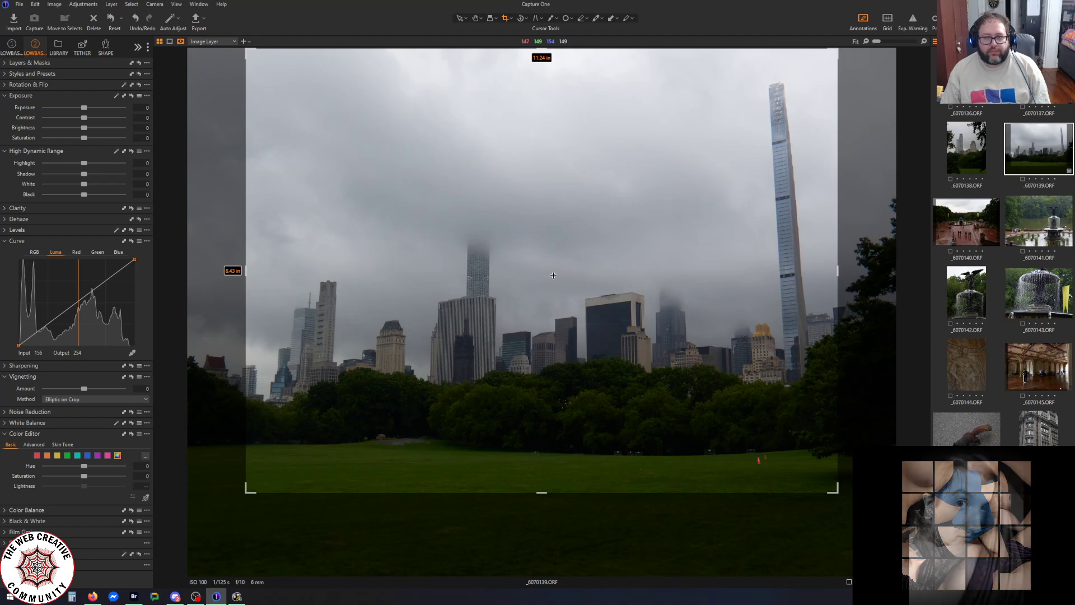
key(h)
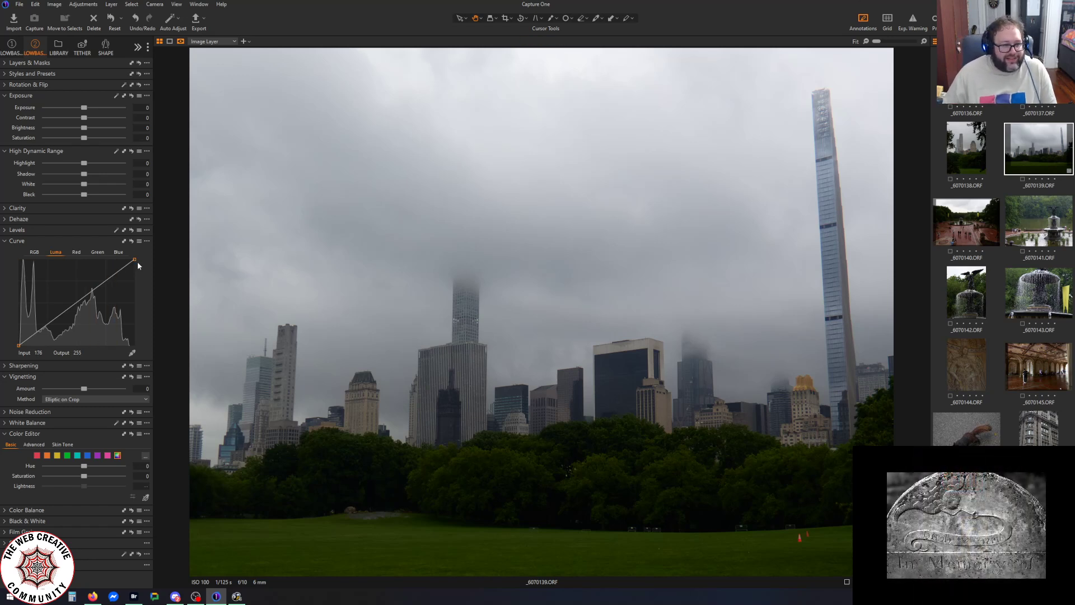
drag(135, 259, 129, 257)
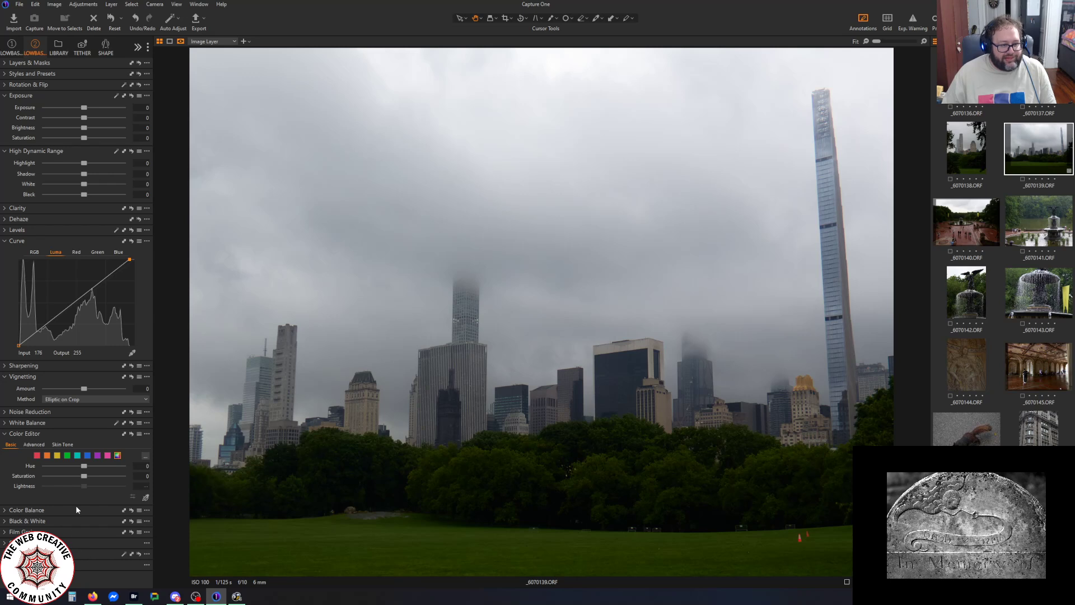
Try a Lightness of 48.4 on the green range in the Color Editor, and reset it to 0
click(66, 455)
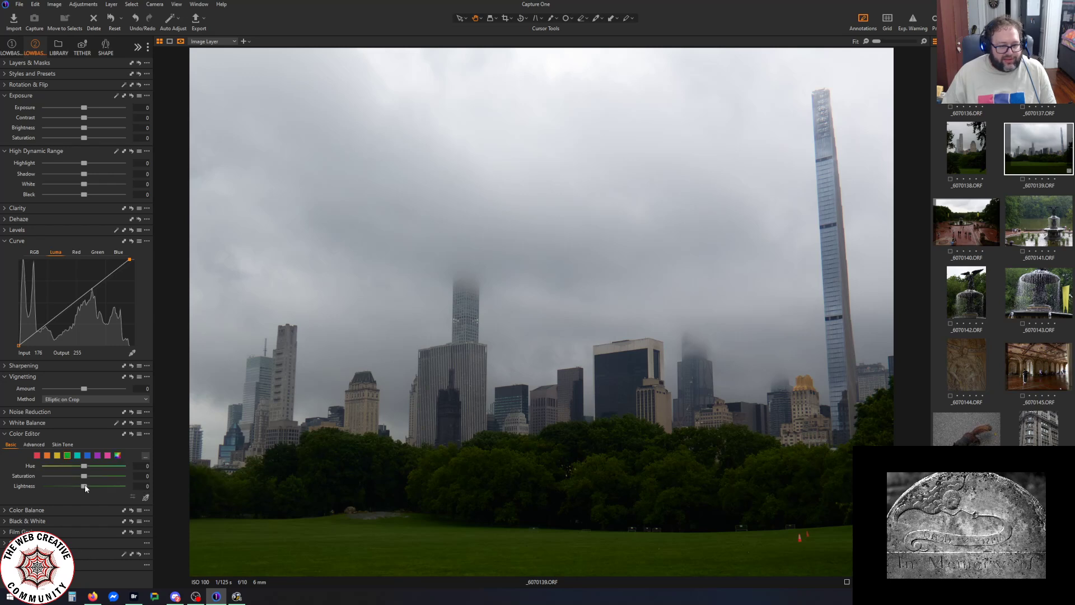
drag(85, 486, 118, 490)
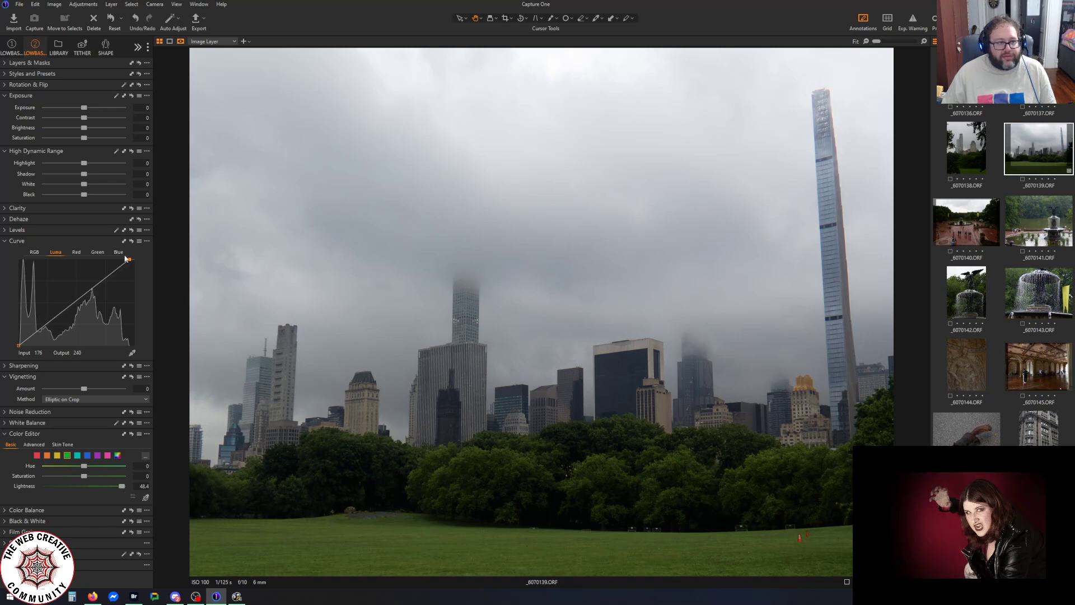
double_click(144, 486)
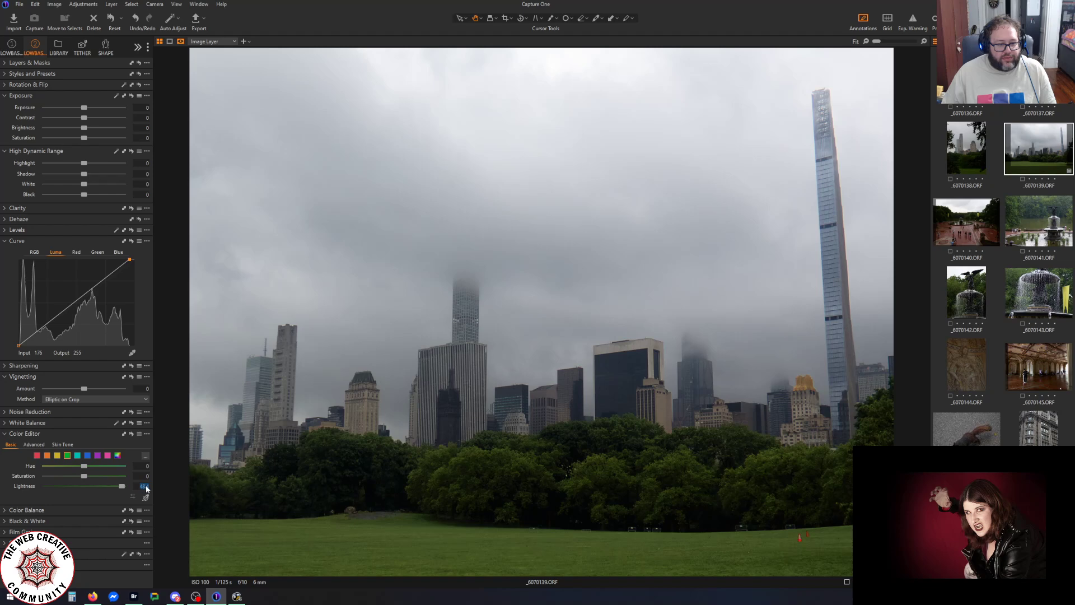
text(0)
key(Return)
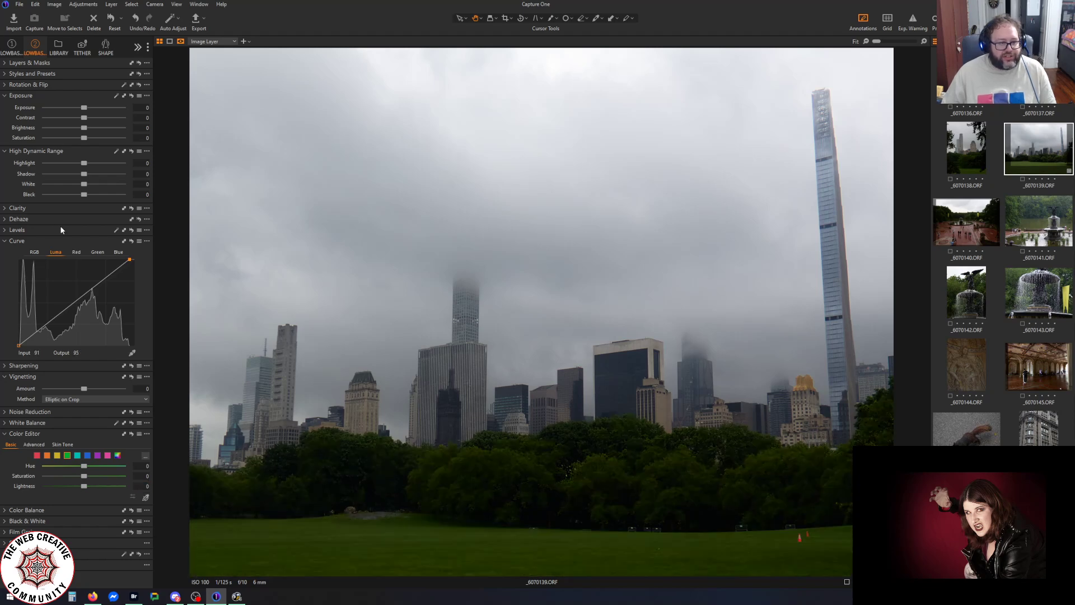
Raise the High Dynamic Range Shadow to 27 and the Highlight to 77
drag(84, 174, 95, 175)
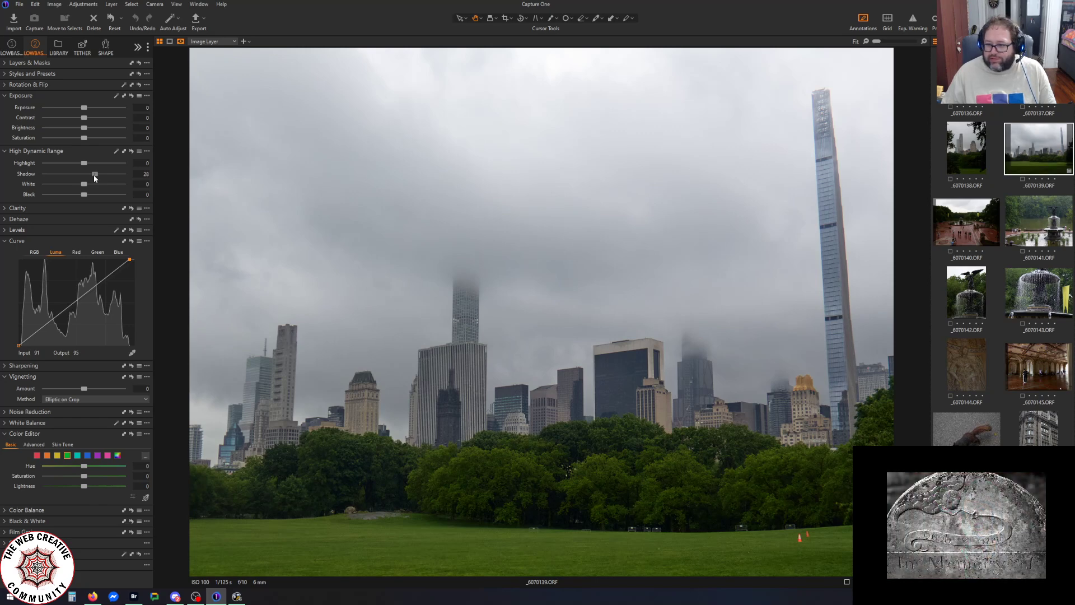
drag(93, 174, 92, 174)
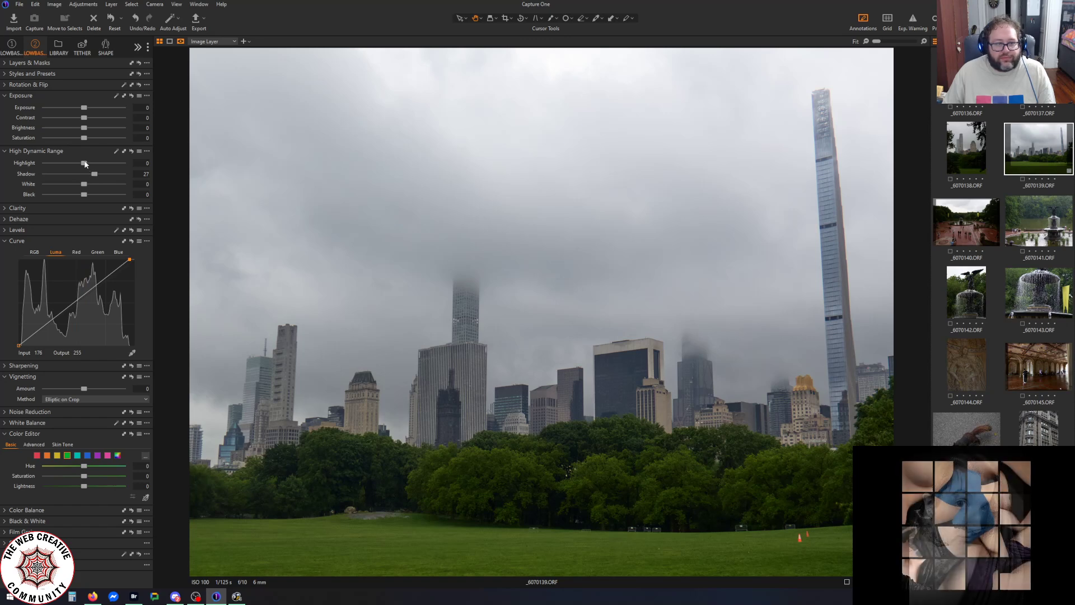
drag(48, 196, 85, 202)
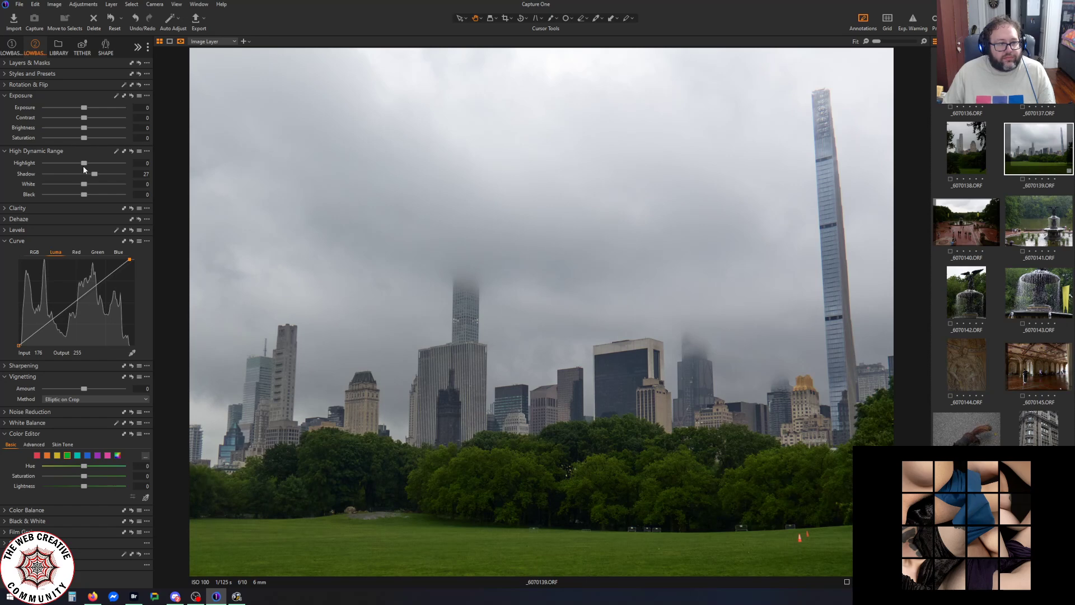
drag(84, 164, 155, 165)
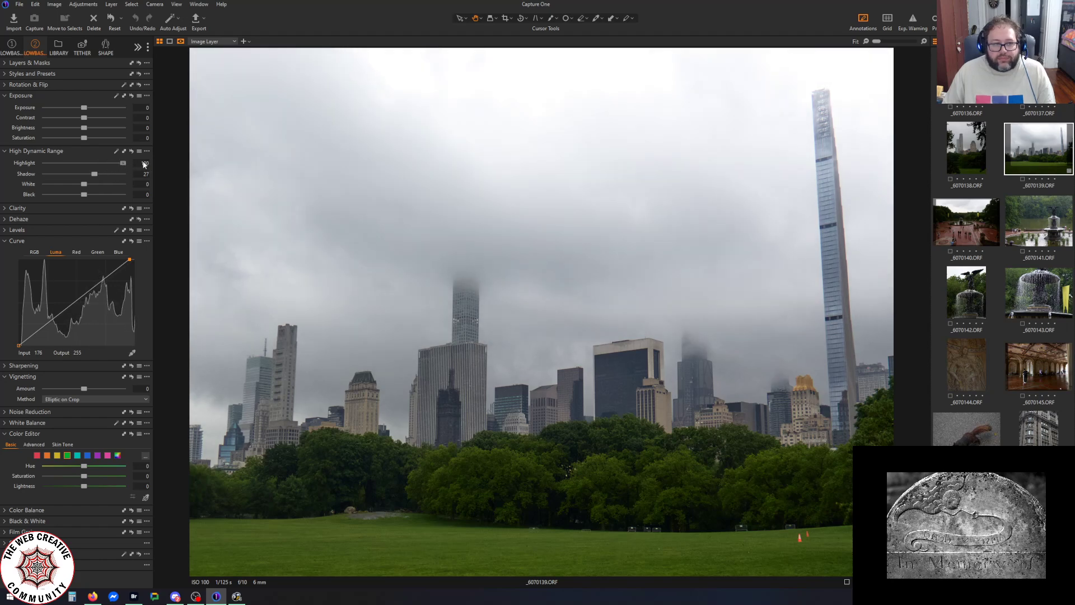
drag(123, 162, 115, 164)
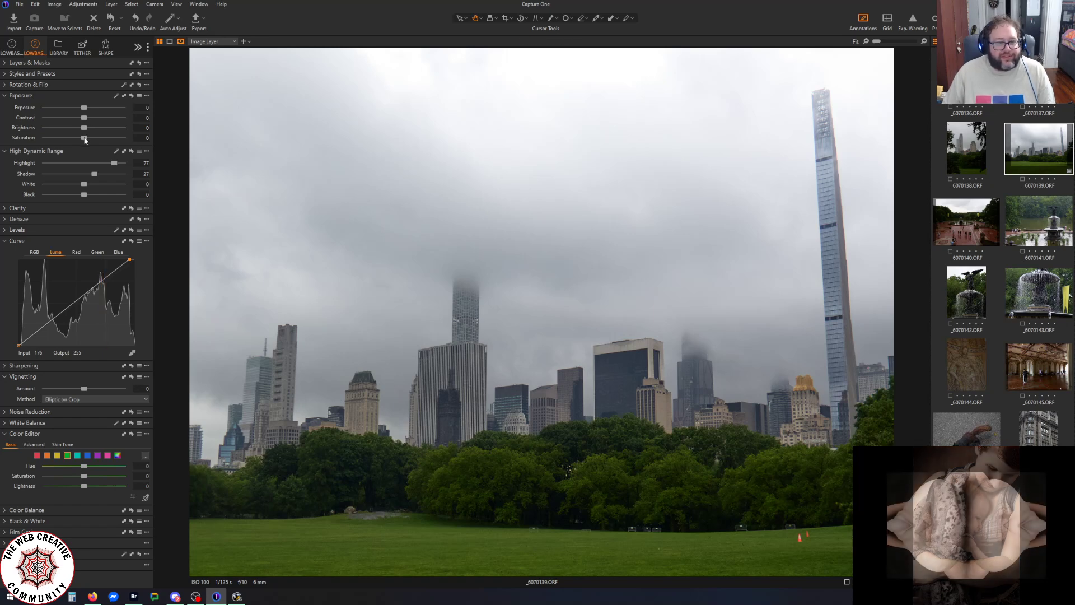
Set the Exposure Saturation to 25 and add a vignette with an amount of -1.51
drag(86, 137, 105, 139)
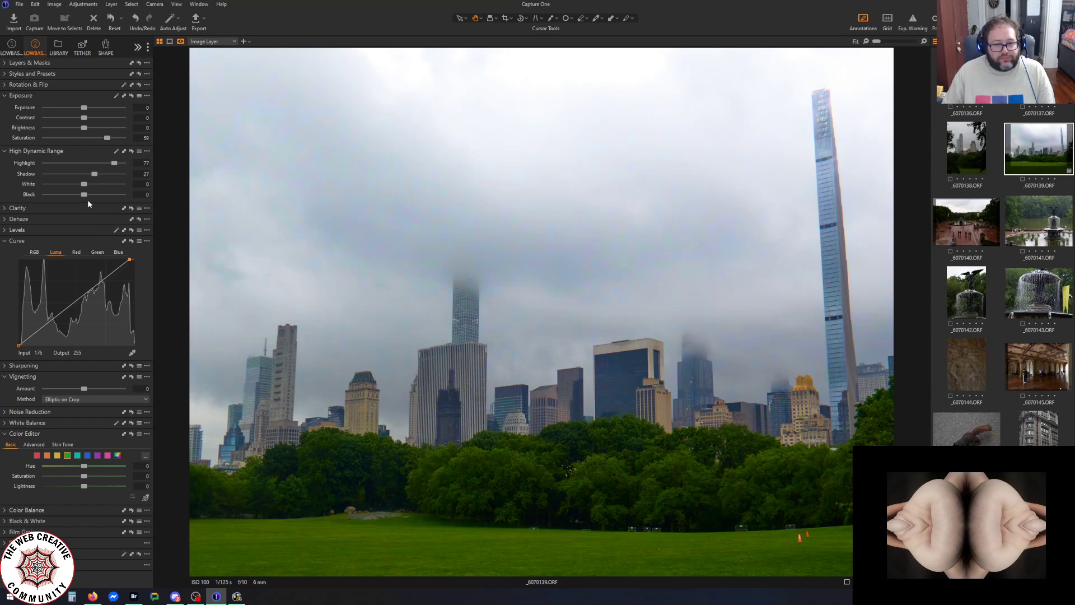
mouse_move(107, 138)
mouse_down()
mouse_move(73, 140)
mouse_move(88, 138)
mouse_up()
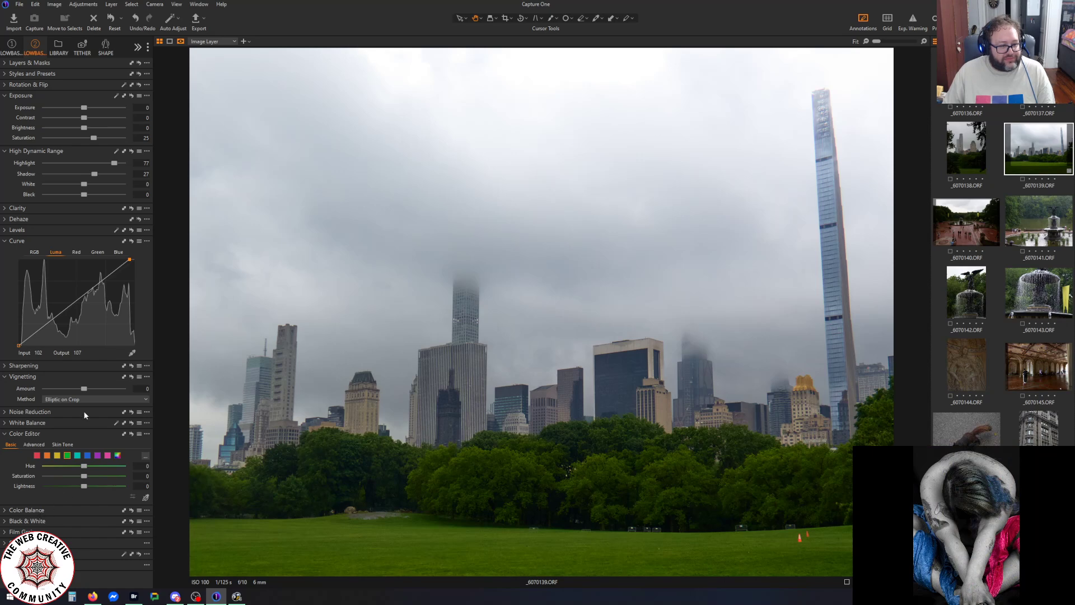
drag(82, 389, 68, 388)
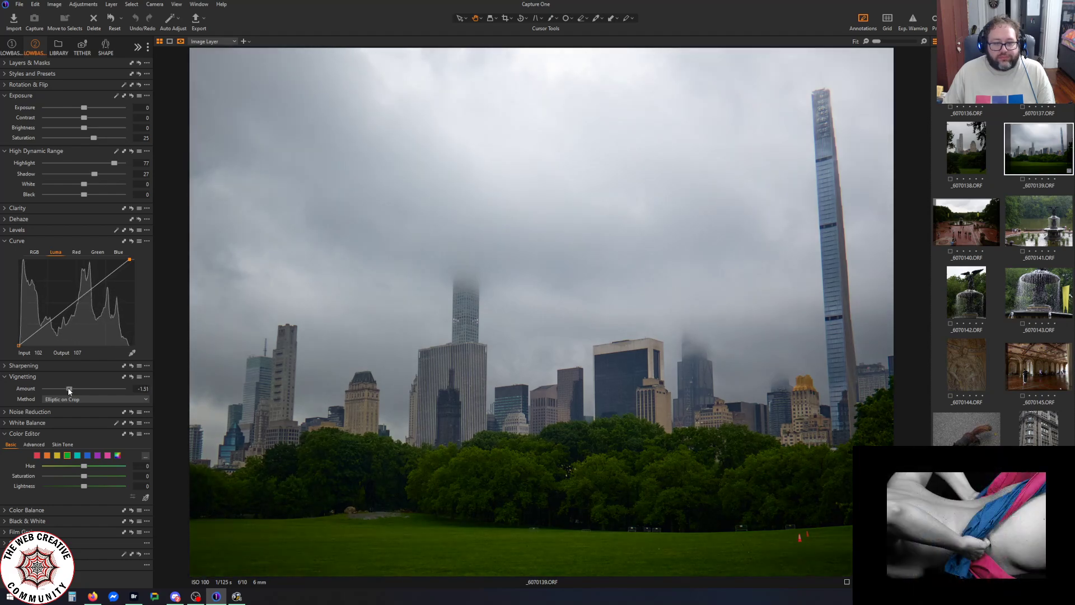
Raise the green range's Lightness to 16.7 and reset the vignette amount to 0
drag(82, 486, 93, 485)
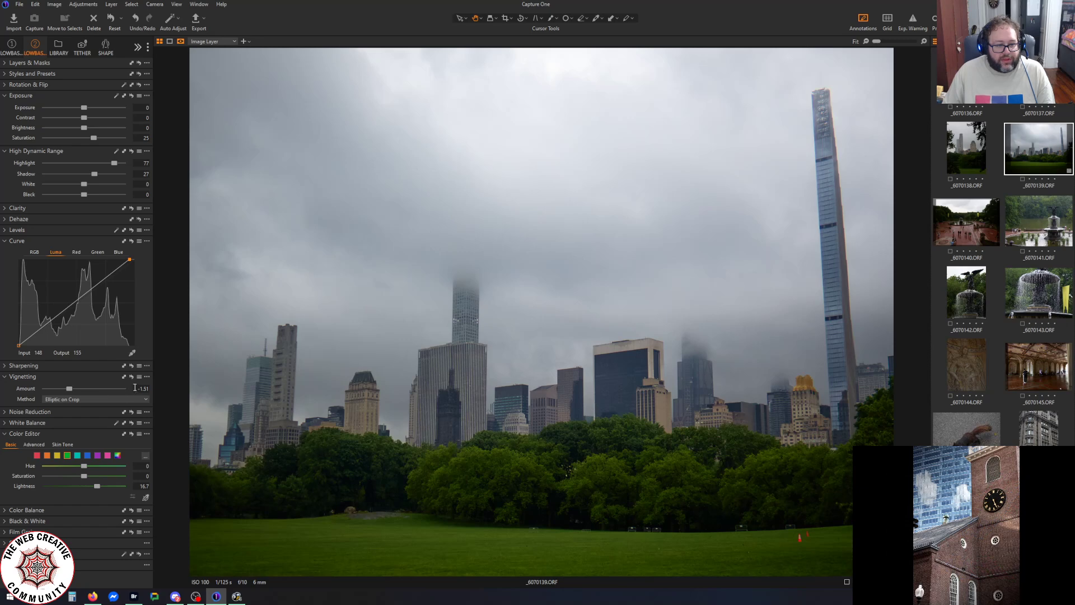
drag(135, 388, 159, 388)
text(0)
key(Return)
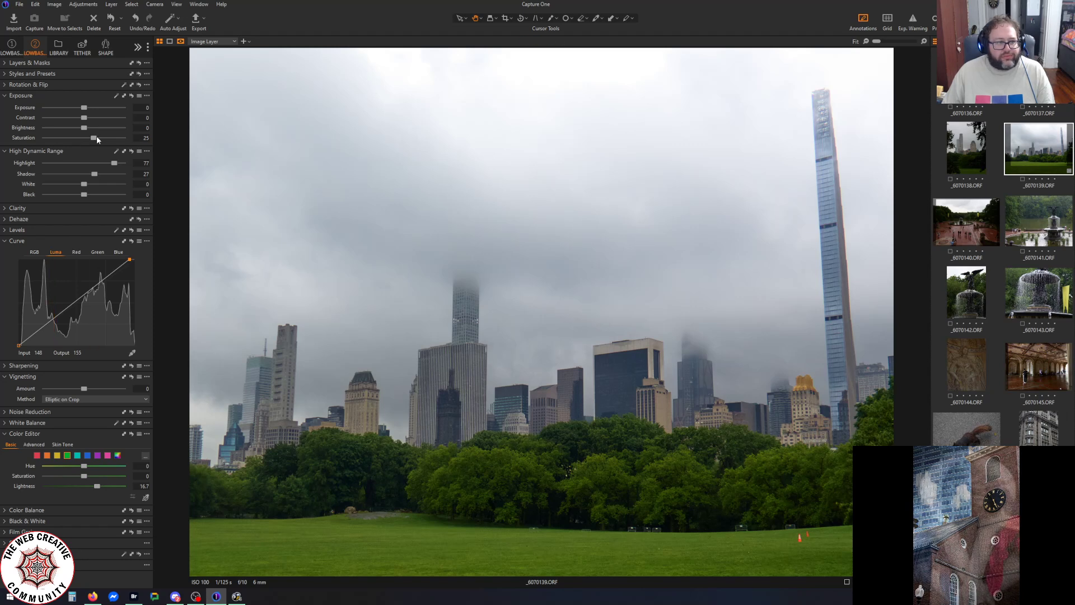
Set the Exposure Saturation to 54 and reset the green range's Lightness to 0
drag(97, 135, 111, 140)
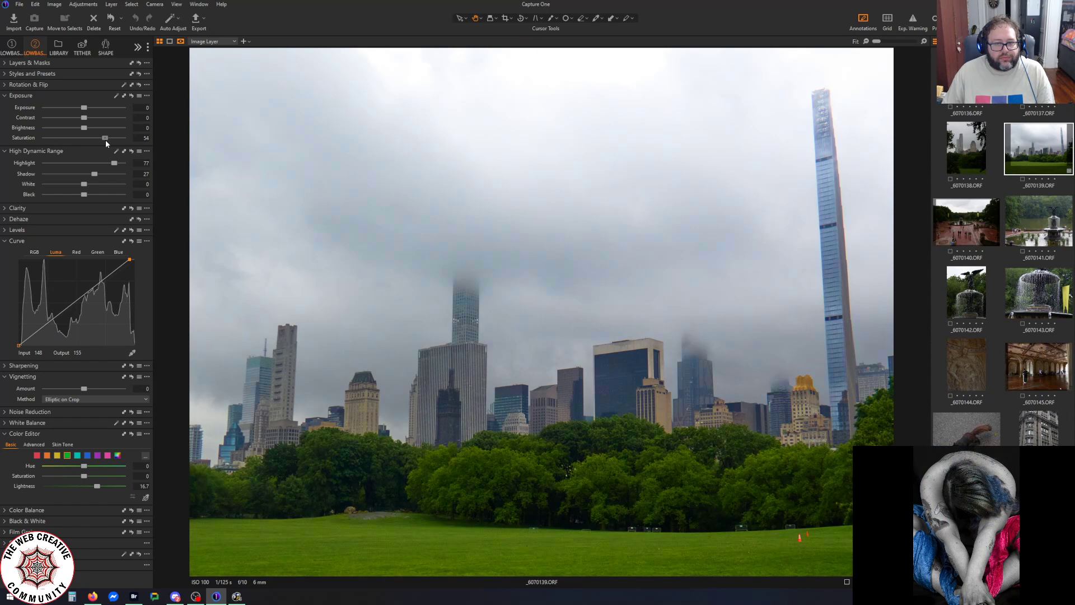
drag(98, 492, 74, 485)
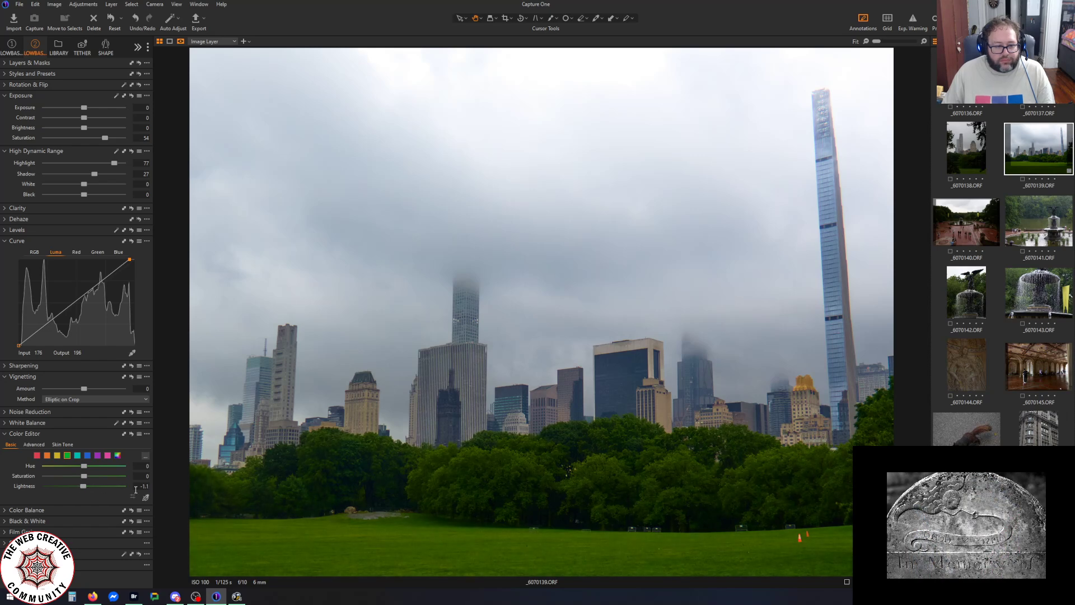
drag(136, 489, 186, 465)
text(0)
key(Return)
Lower the green range's Saturation to -27.5 and compare the edited skyline with its original in a before/after split
drag(73, 475, 64, 475)
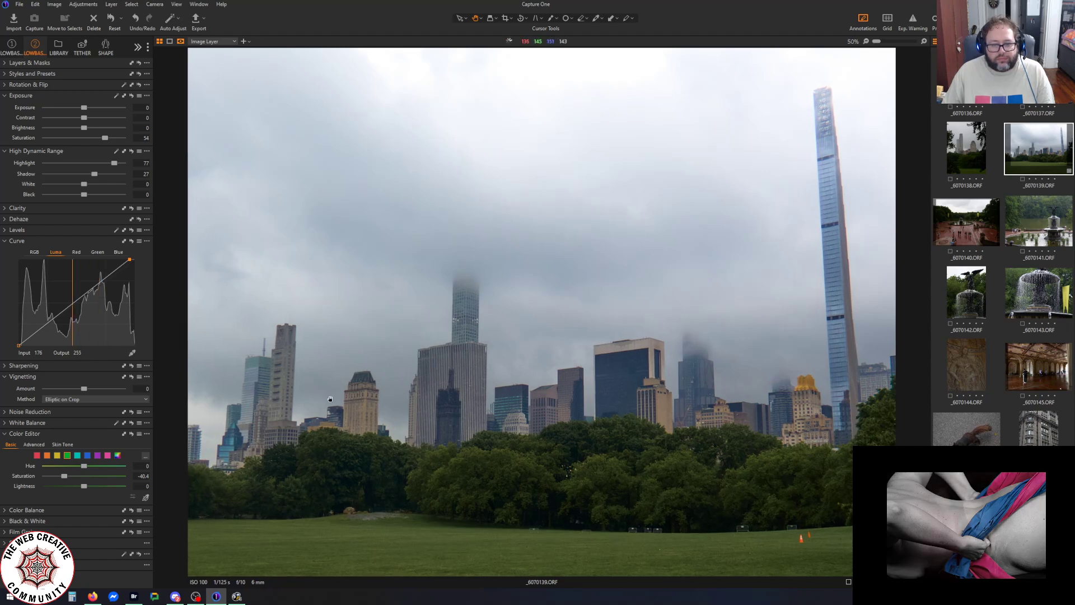
scroll(331, 399, up, 1)
scroll(331, 398, down, 1)
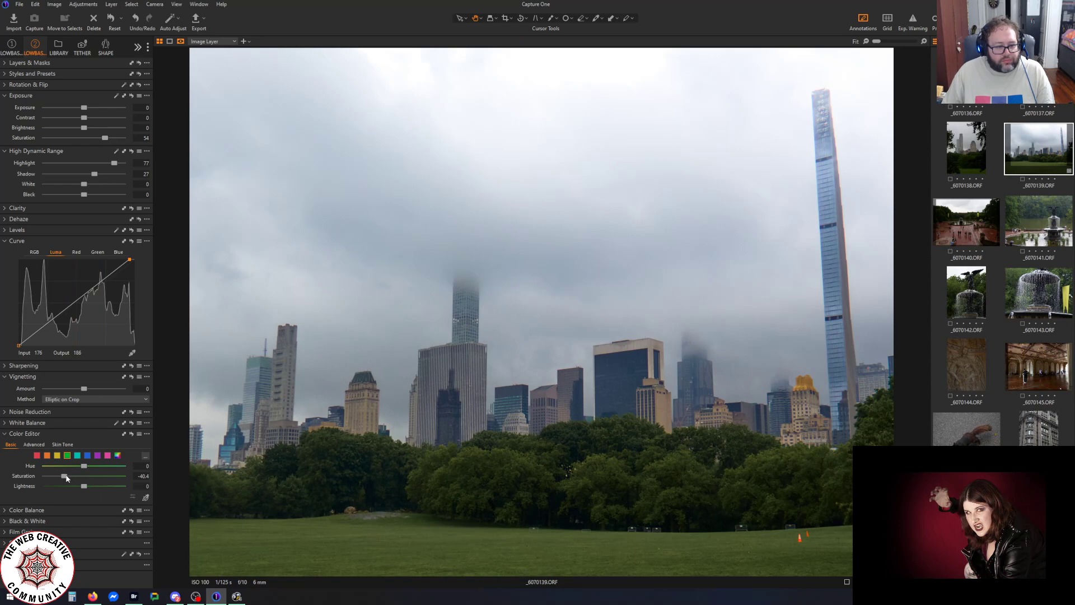
drag(65, 476, 70, 477)
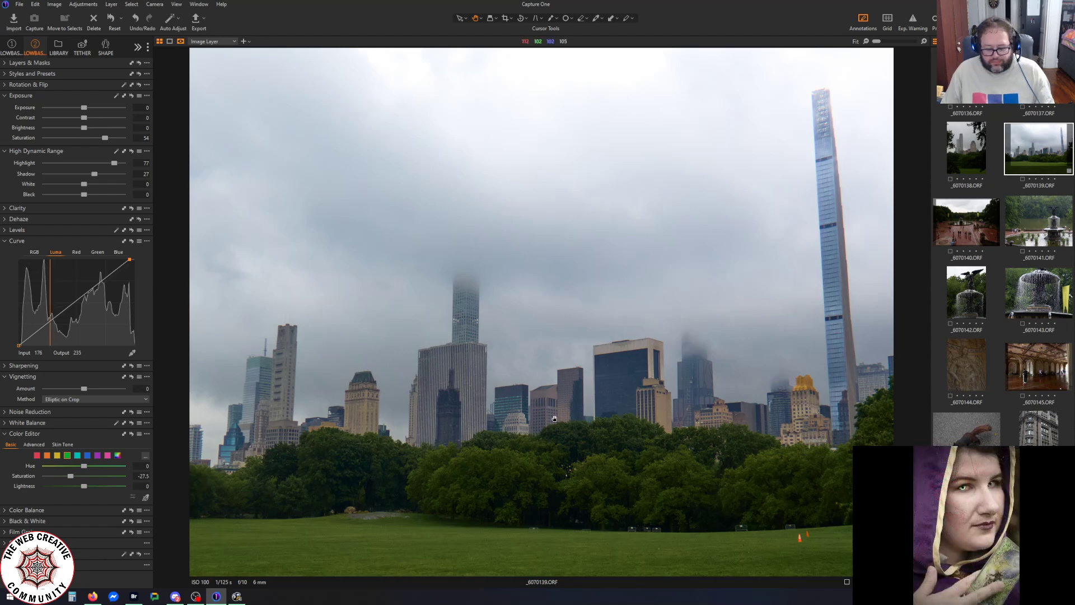
key(y)
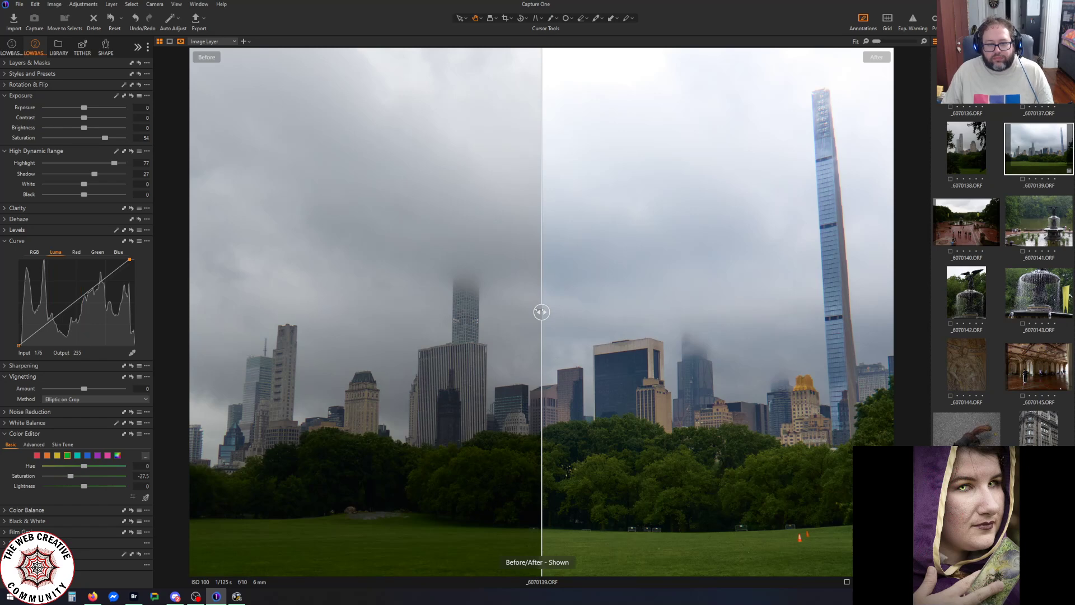
drag(637, 311, 190, 305)
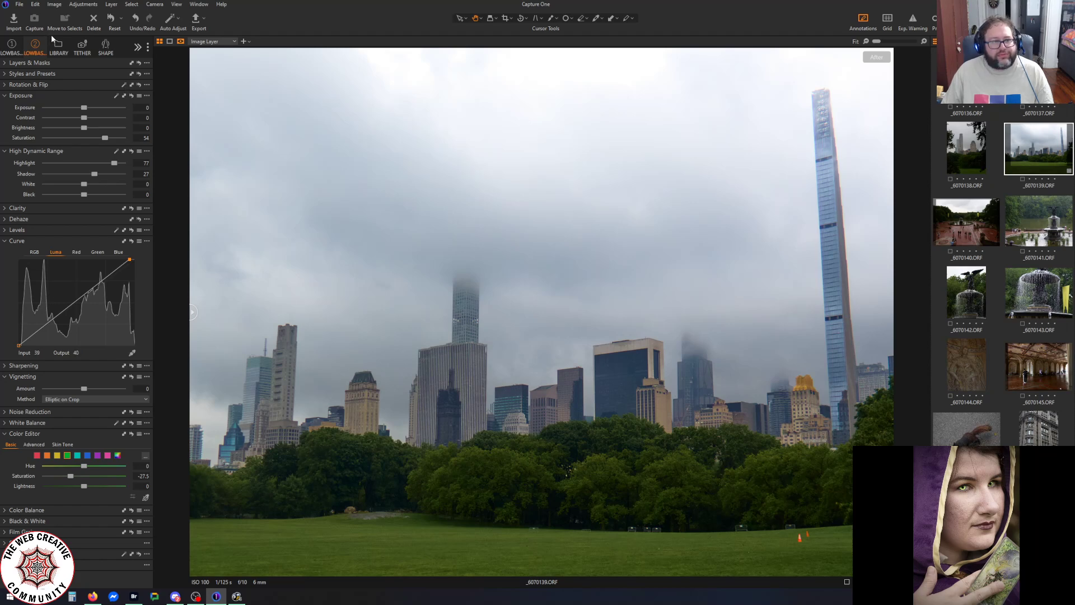
Export the skyline photo _6070139.ORF with the TIFF Adobe RGB (1998) 8-bit recipe under the name 139
click(199, 22)
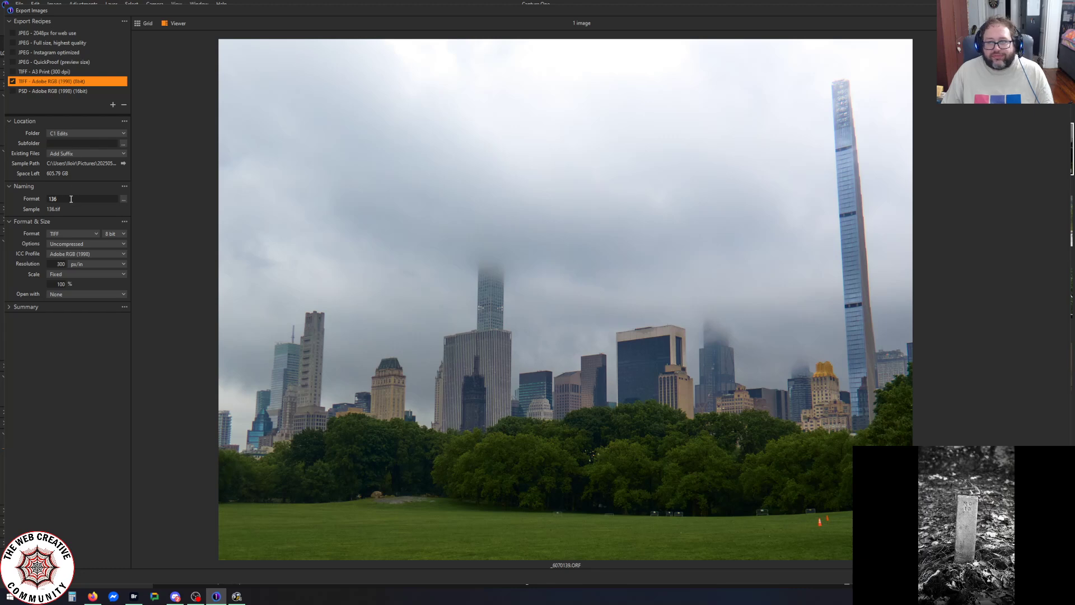
key(BackSpace)
text(9)
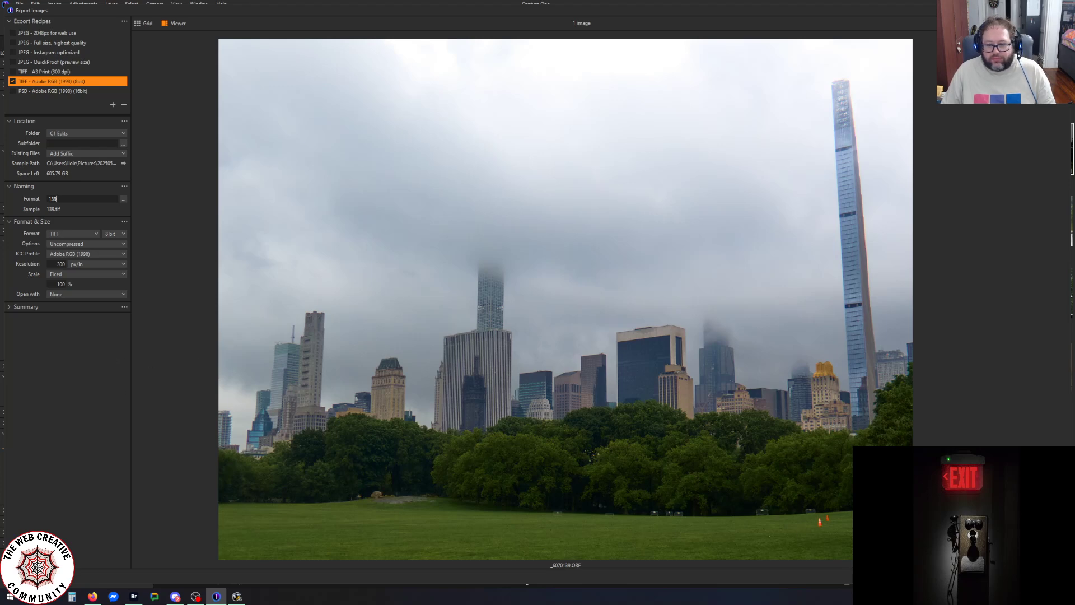
click(1042, 576)
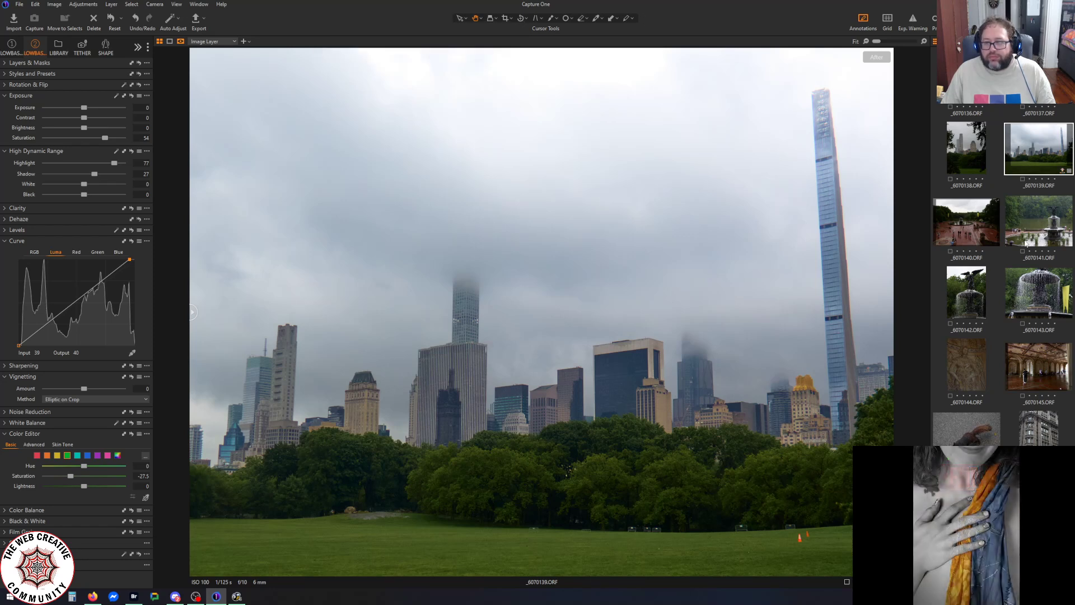
Review fountain photos _6070142.ORF and _6070143.ORF, the figure painting _6070144.ORF, and the white blossoms _6060120.ORF in the June 24 7:57:27 PM import
click(978, 288)
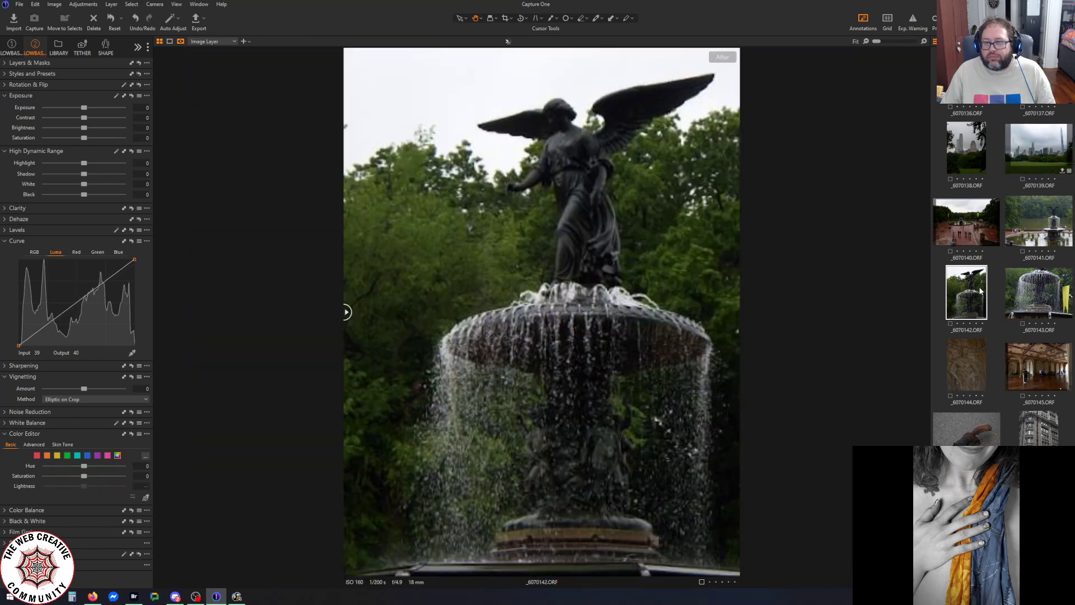
click(1036, 294)
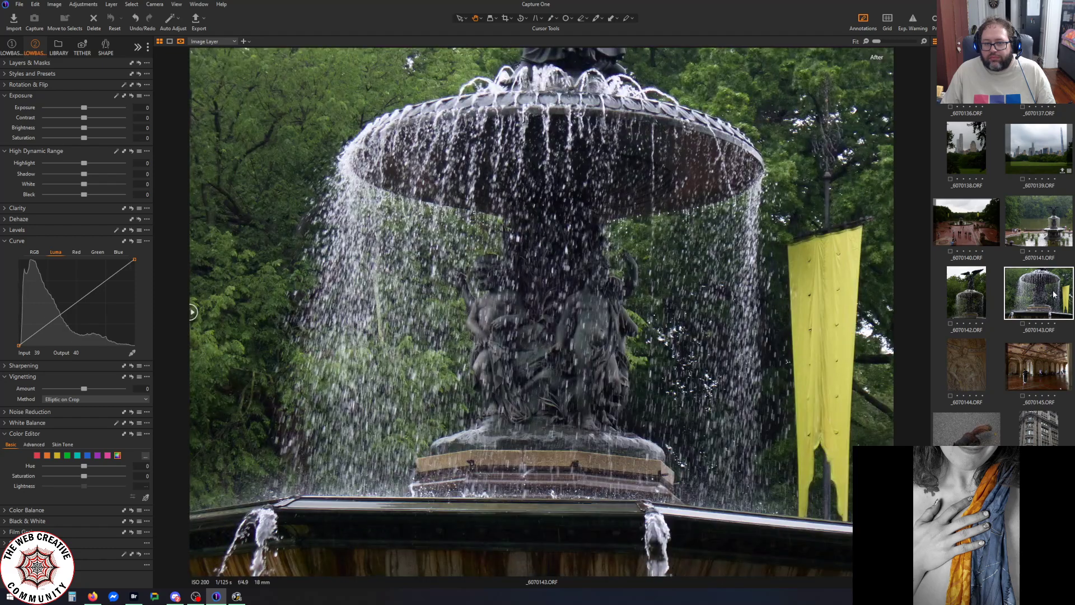
click(966, 356)
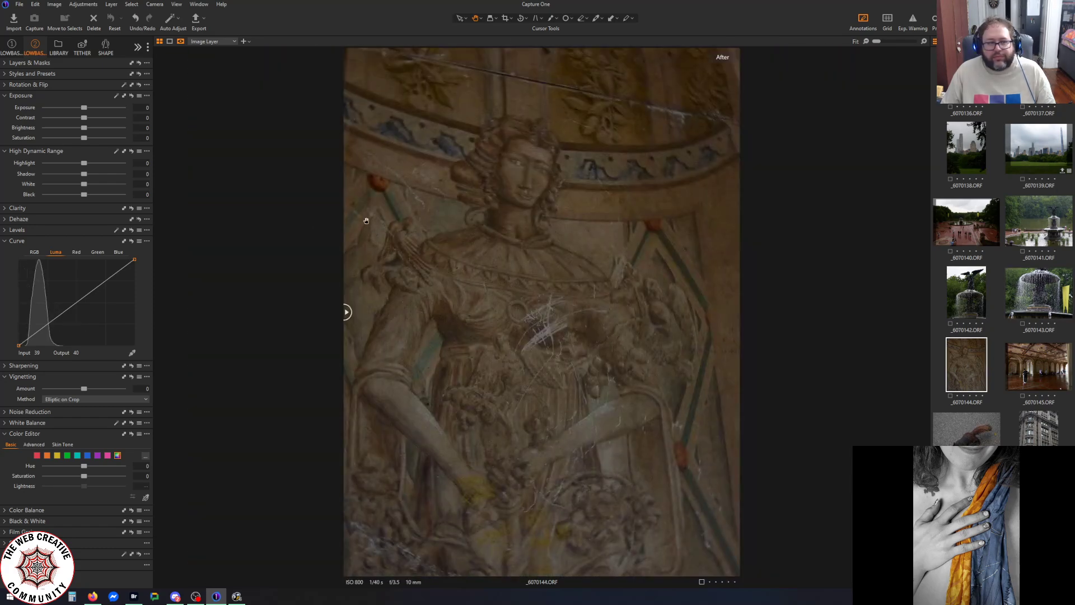
click(57, 46)
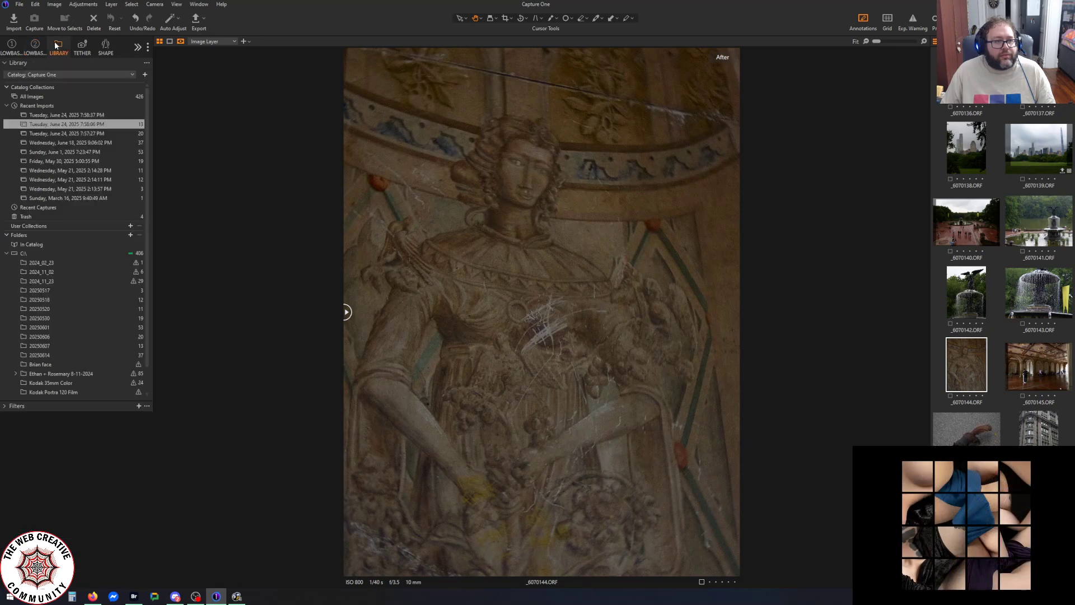
click(66, 133)
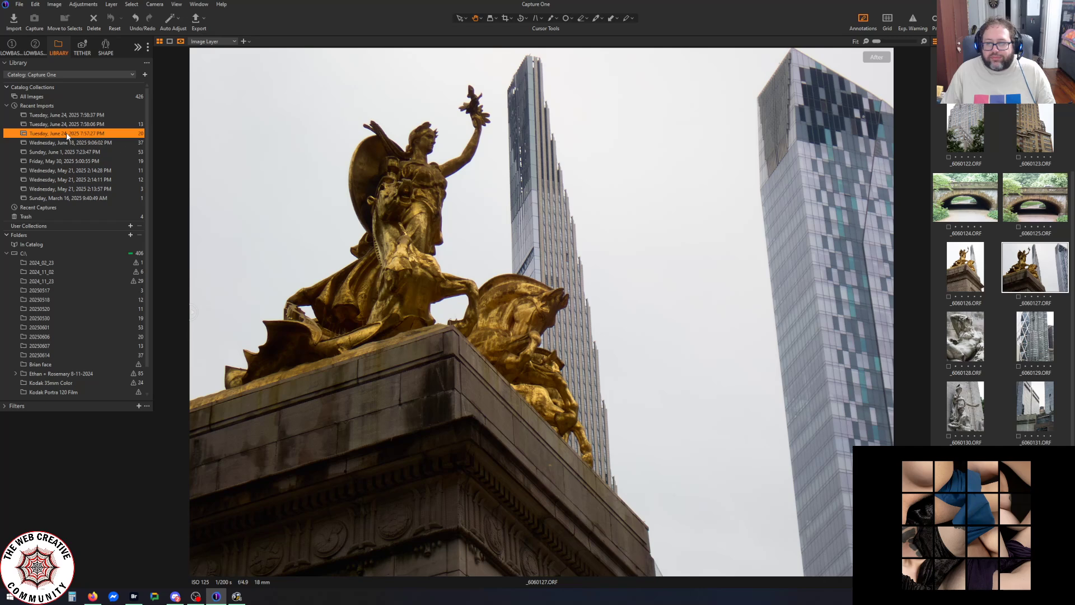
scroll(1001, 274, up, 3)
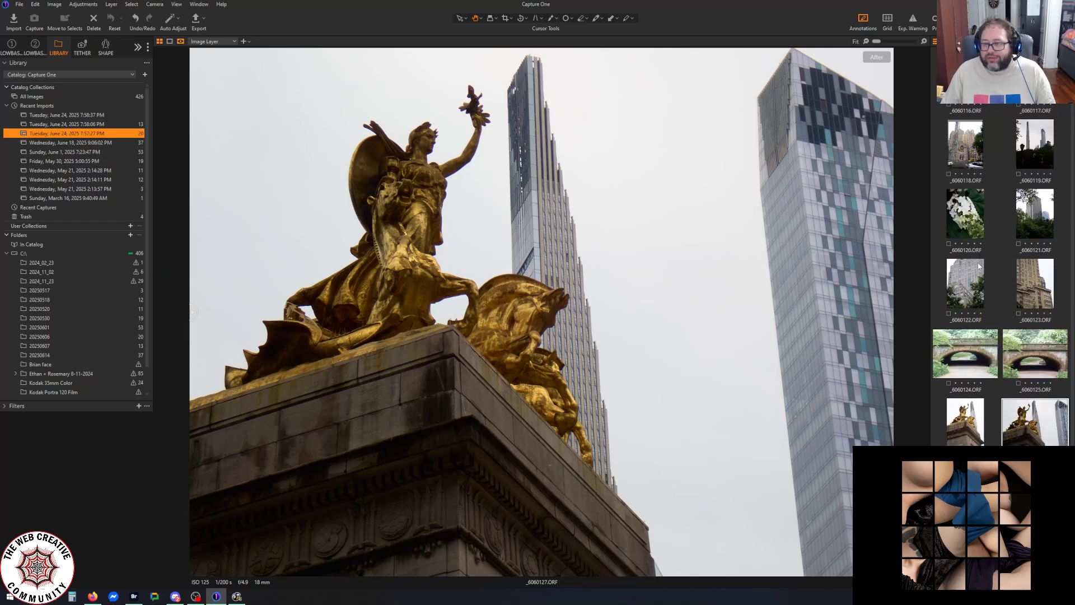
click(961, 213)
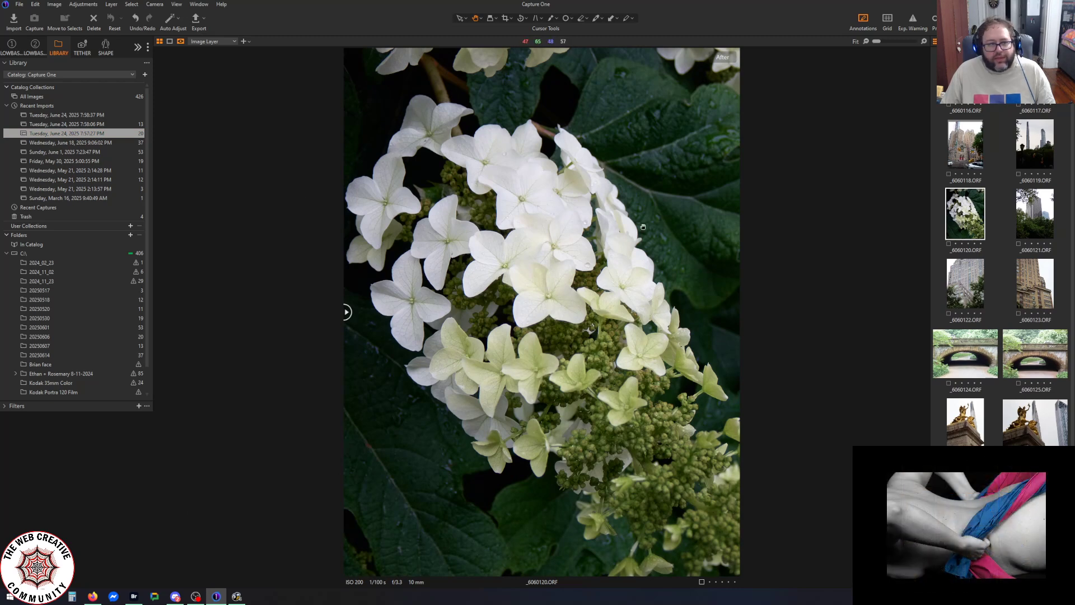
Browse the June 18, June 1 and May 30 imports, and open onion close-up _5180004.ORF from the May 21 2:14:11 PM import
click(76, 146)
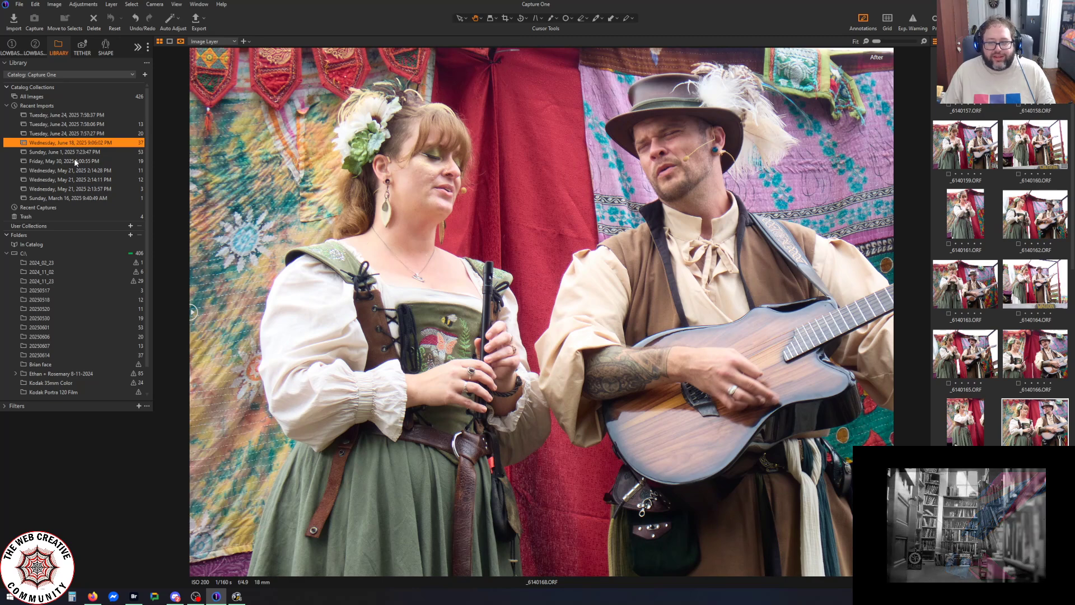
click(74, 154)
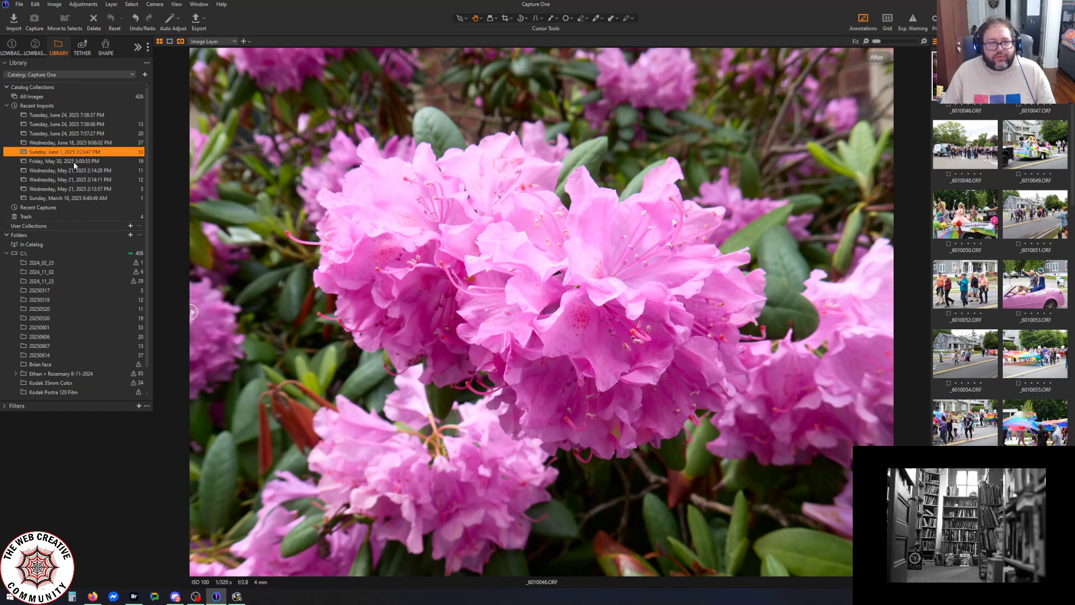
click(74, 162)
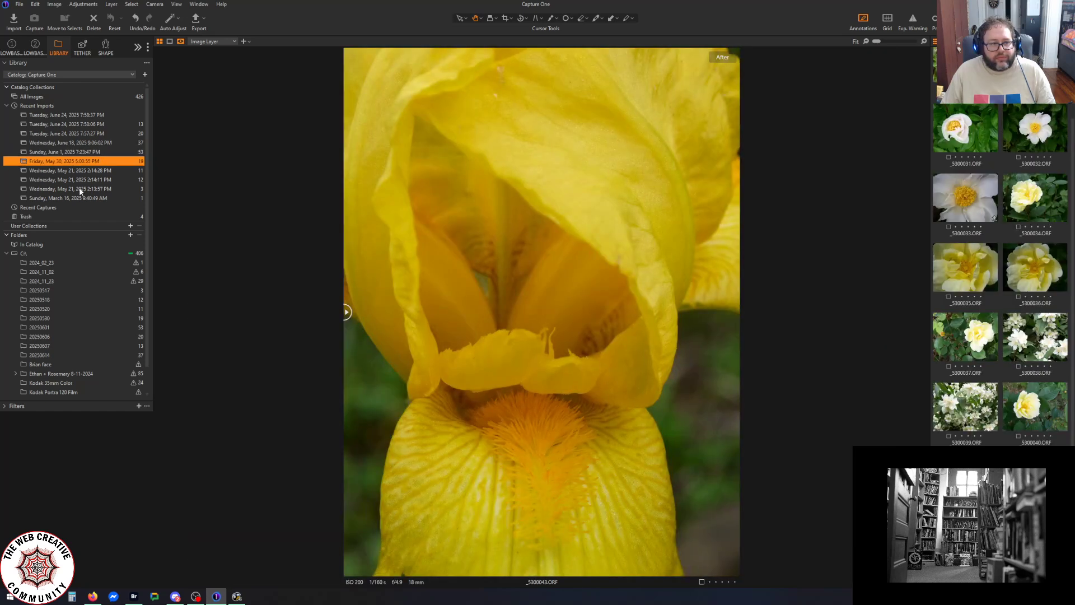
click(82, 179)
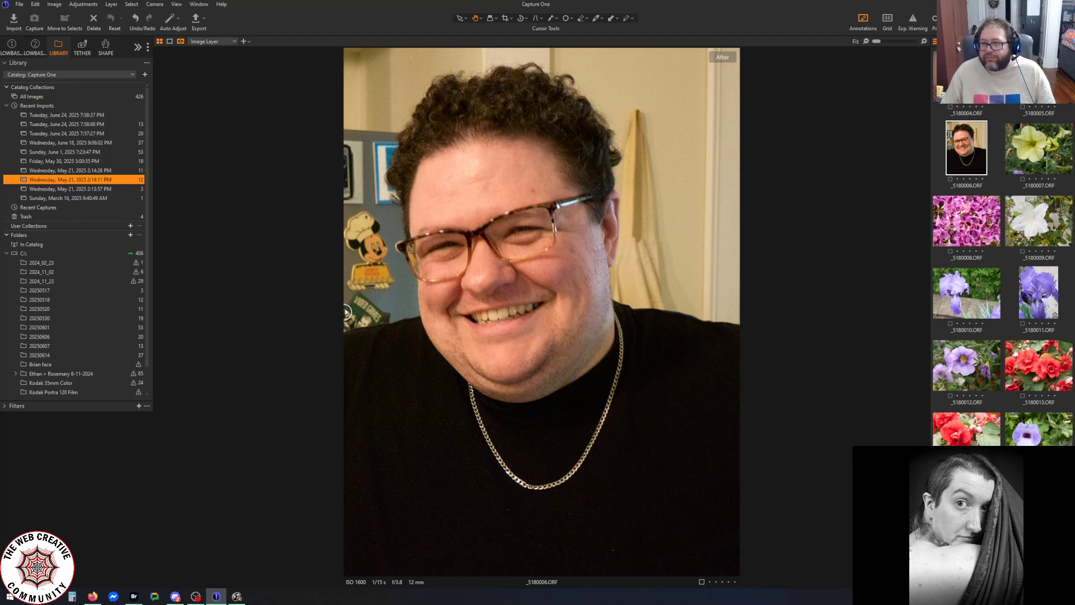
key(Up)
key(Right)
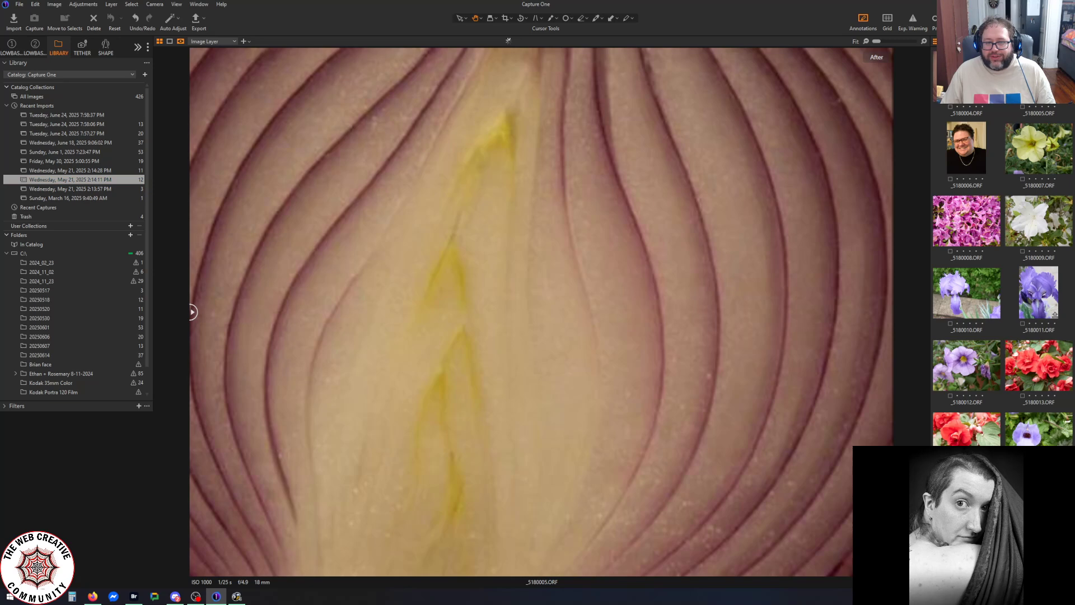
key(Left)
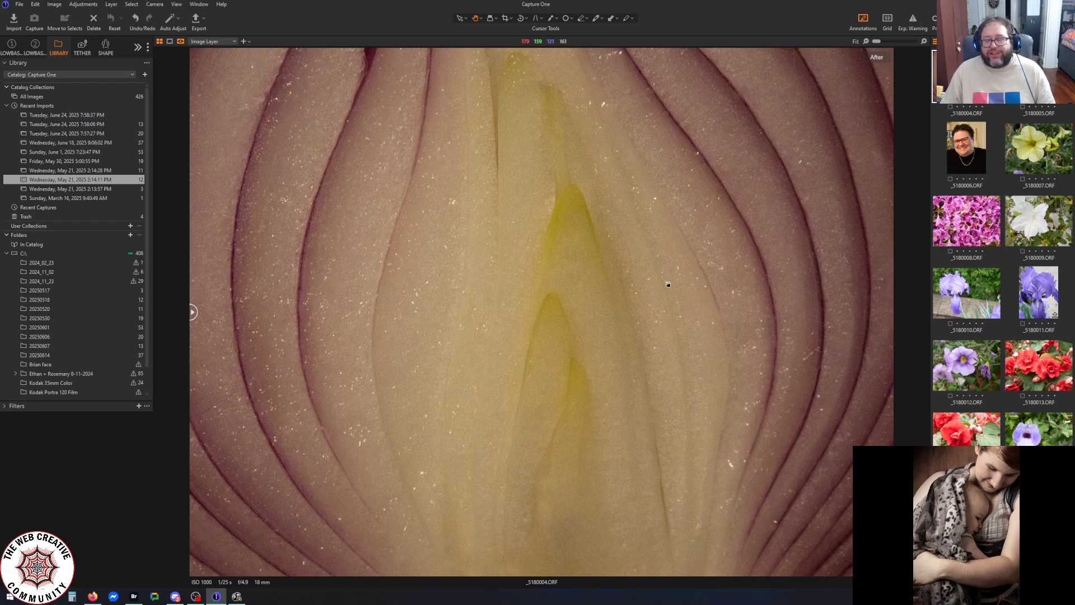
Turn off the before/after split and brighten the onion photo by pulling the Luma curve's white point in toward the histogram's bright end
key(y)
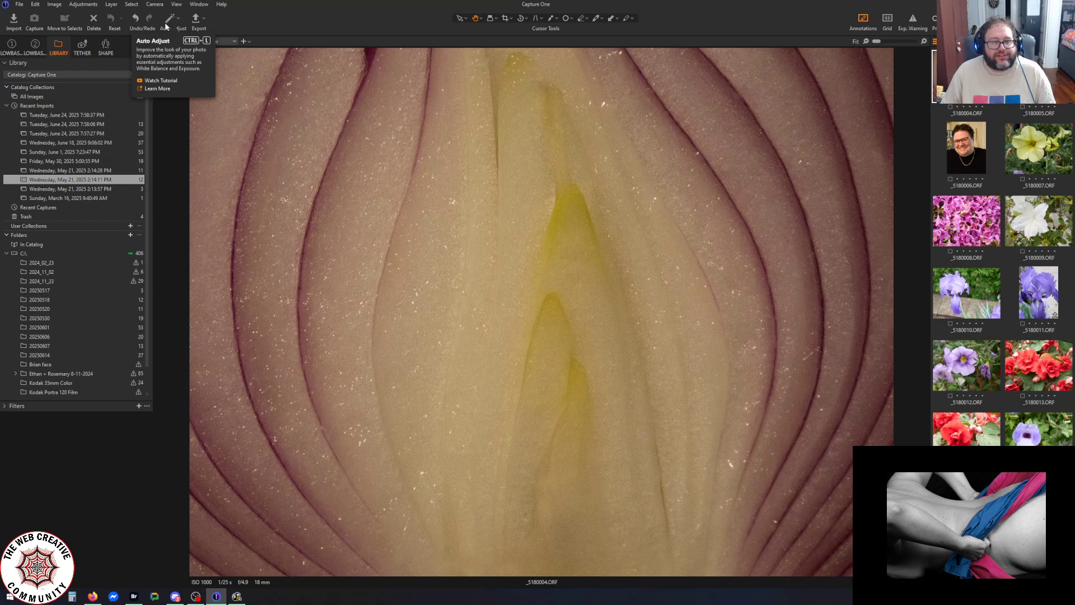
click(36, 47)
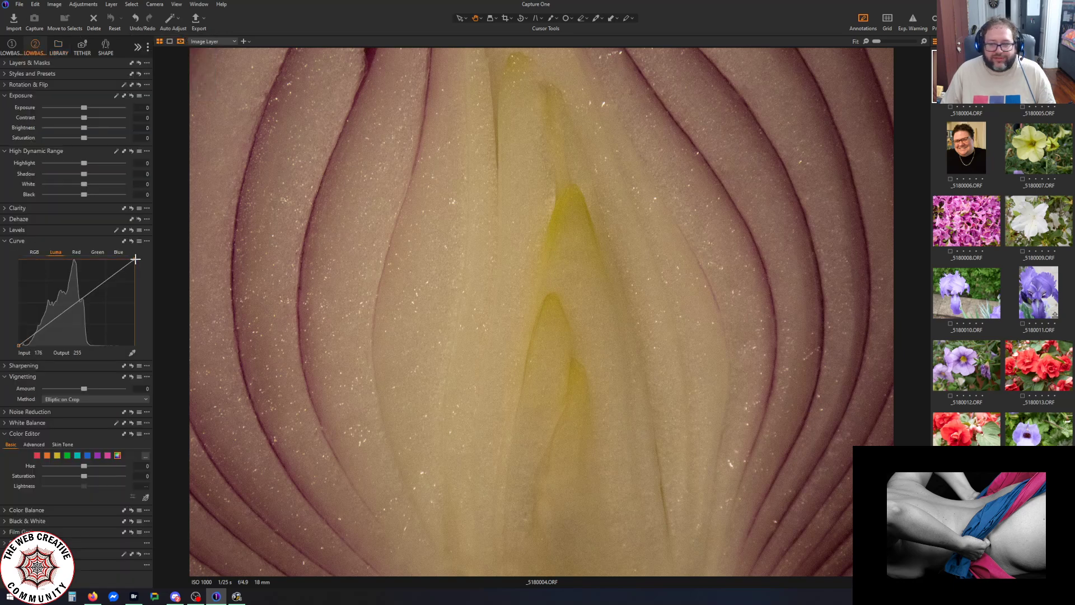
drag(135, 258, 97, 259)
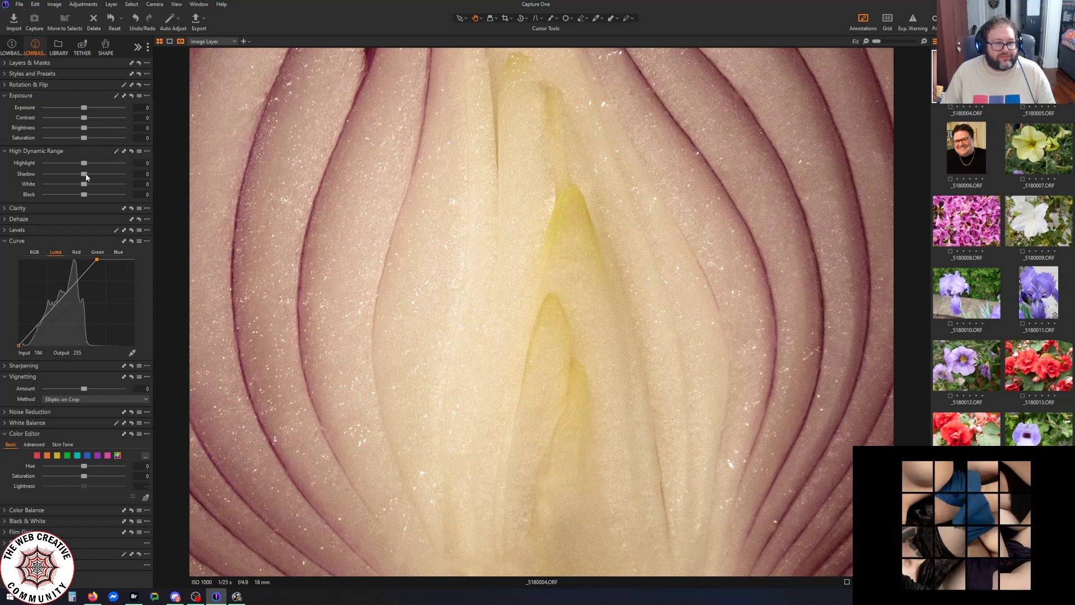
Set the onion photo's High Dynamic Range Highlight to -16 and Black to -11
mouse_move(85, 174)
mouse_down()
mouse_move(120, 177)
mouse_move(19, 179)
mouse_move(87, 187)
mouse_up()
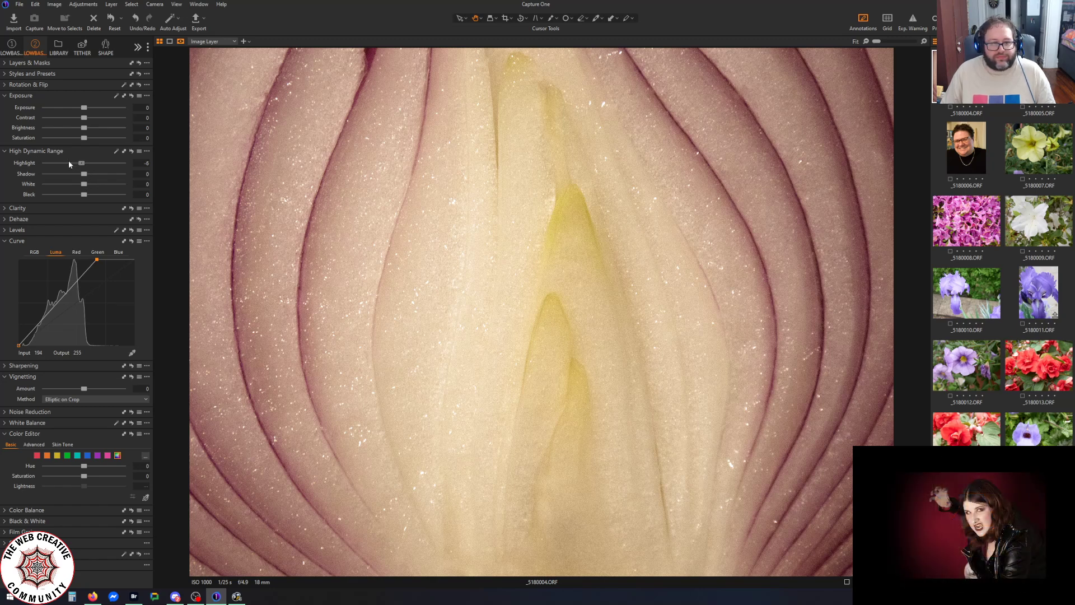
drag(69, 163, 90, 185)
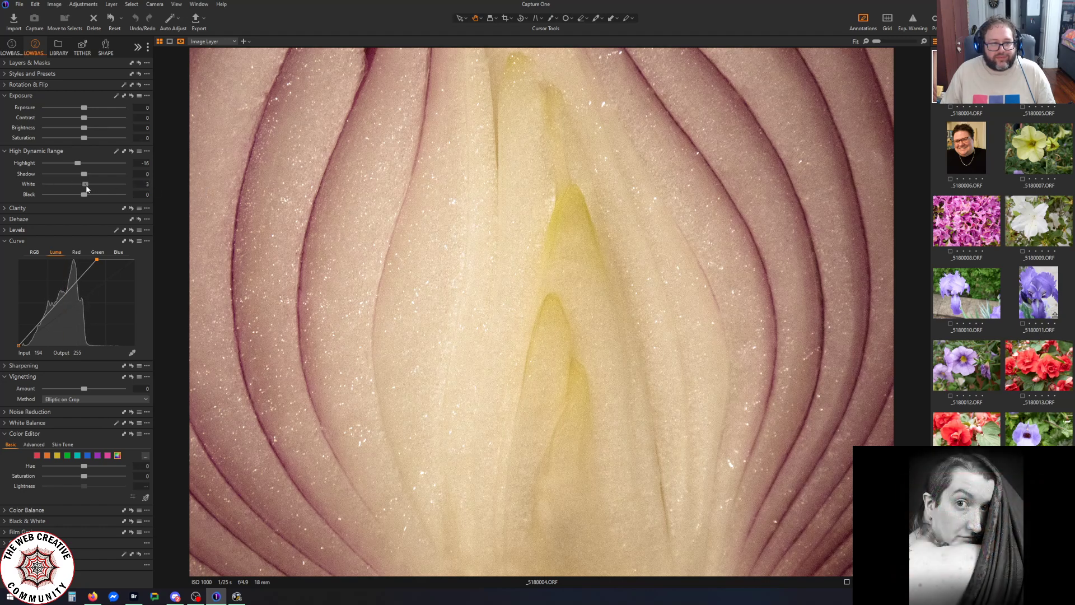
drag(86, 187, 82, 211)
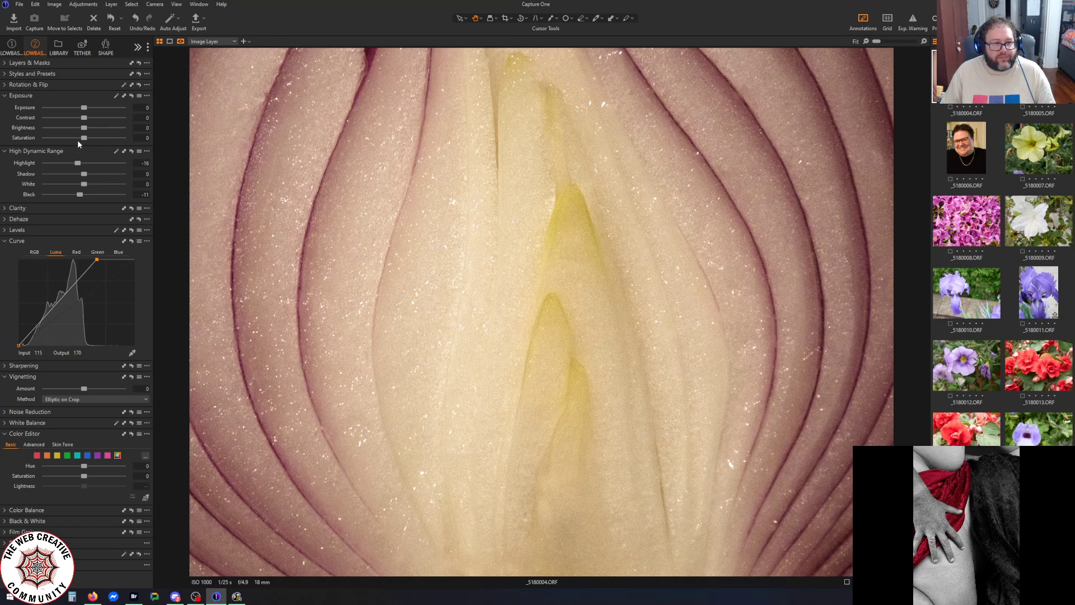
Try the onion photo with Exposure Saturation at -100 and at 2, and reset it to 0
drag(85, 137, 1, 138)
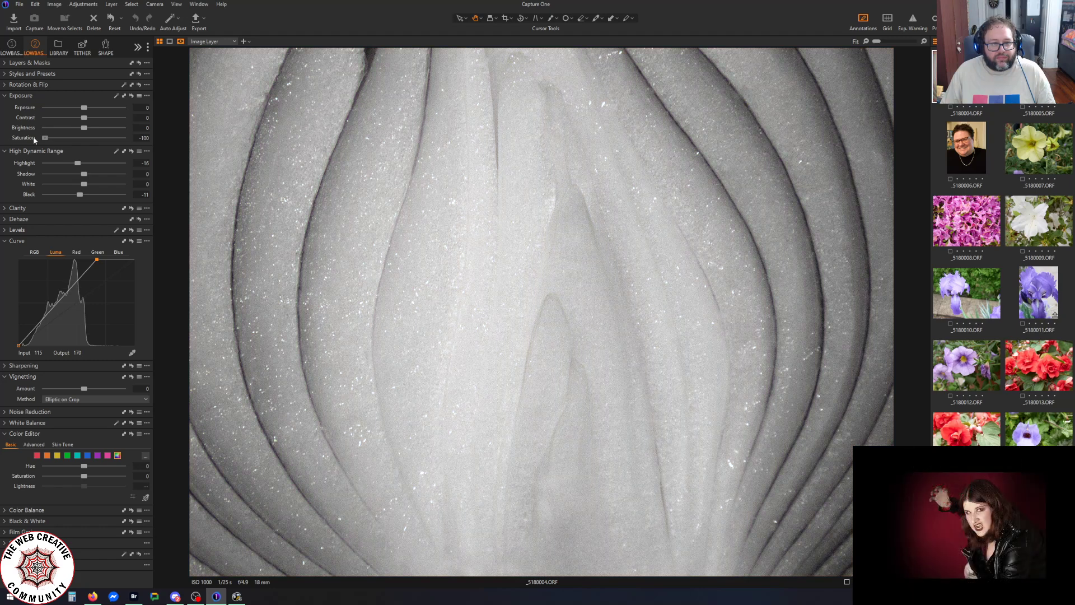
drag(56, 142, 85, 141)
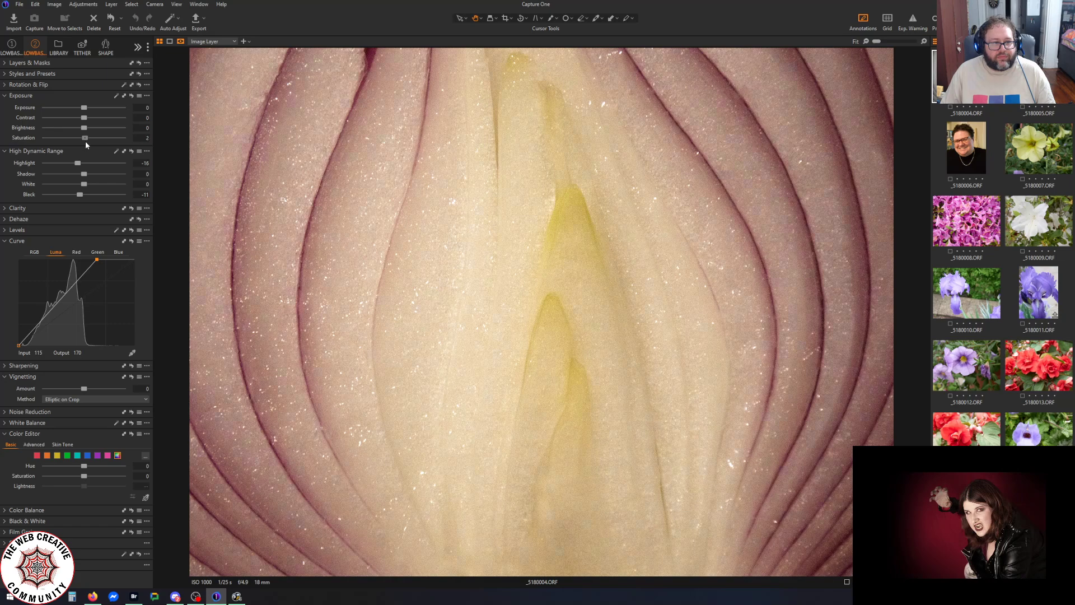
click(144, 134)
text(0)
key(Return)
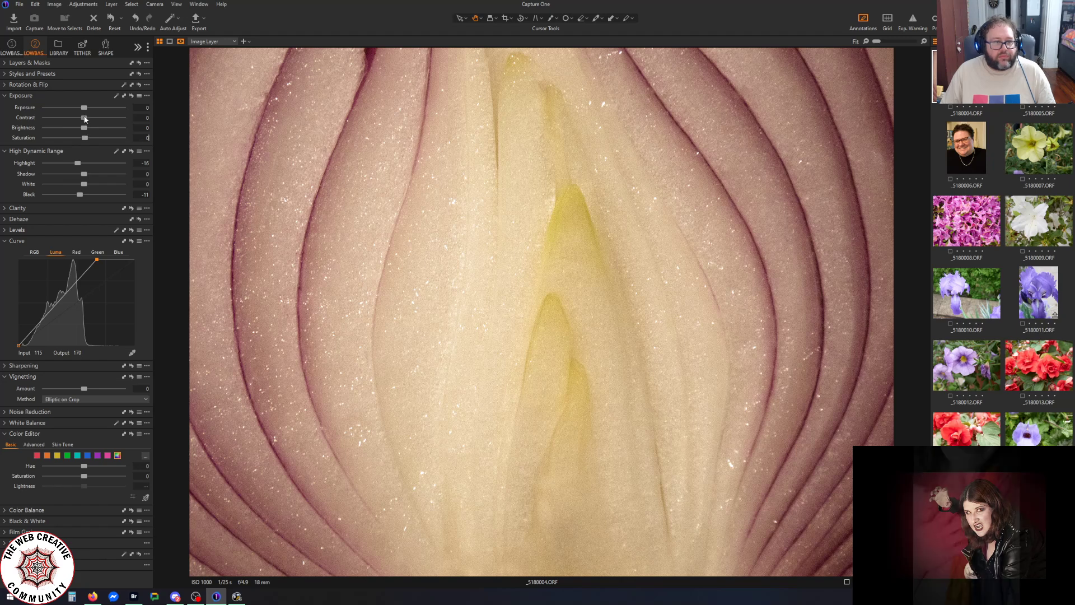
Try Contrast at 50 and a slightly lower Brightness on the onion photo, returning both to 0
drag(84, 118, 146, 116)
click(146, 117)
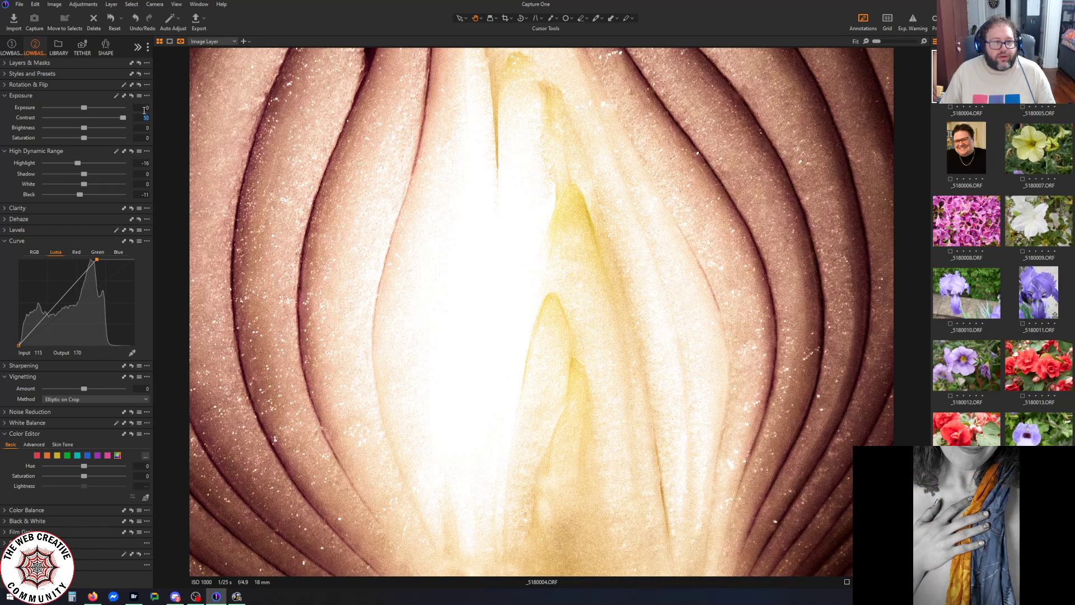
text(0)
key(Return)
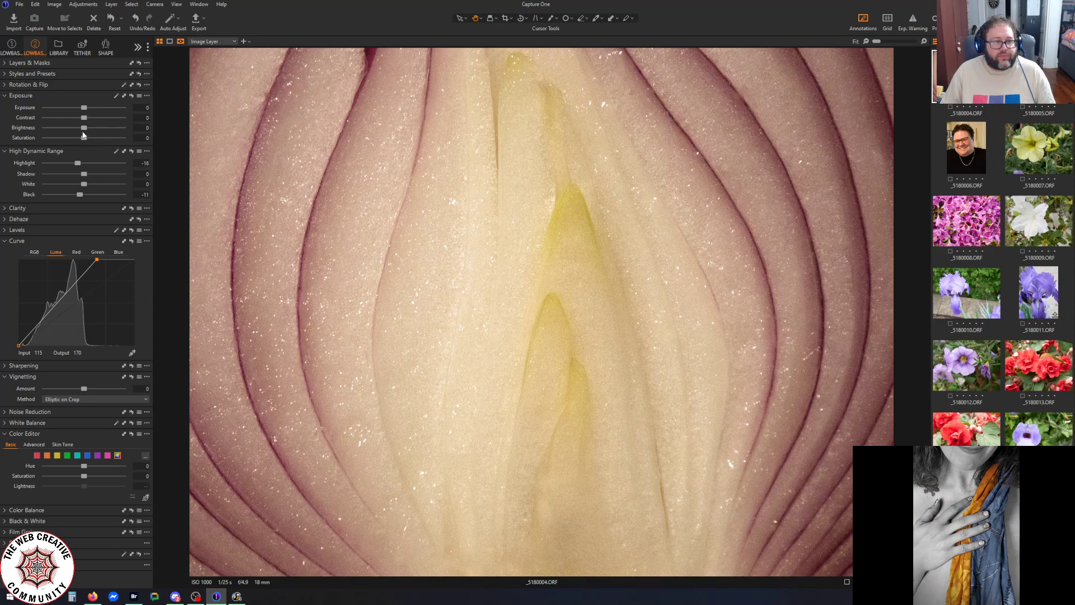
mouse_move(84, 128)
mouse_down()
mouse_move(58, 128)
mouse_move(74, 129)
mouse_move(83, 111)
mouse_up()
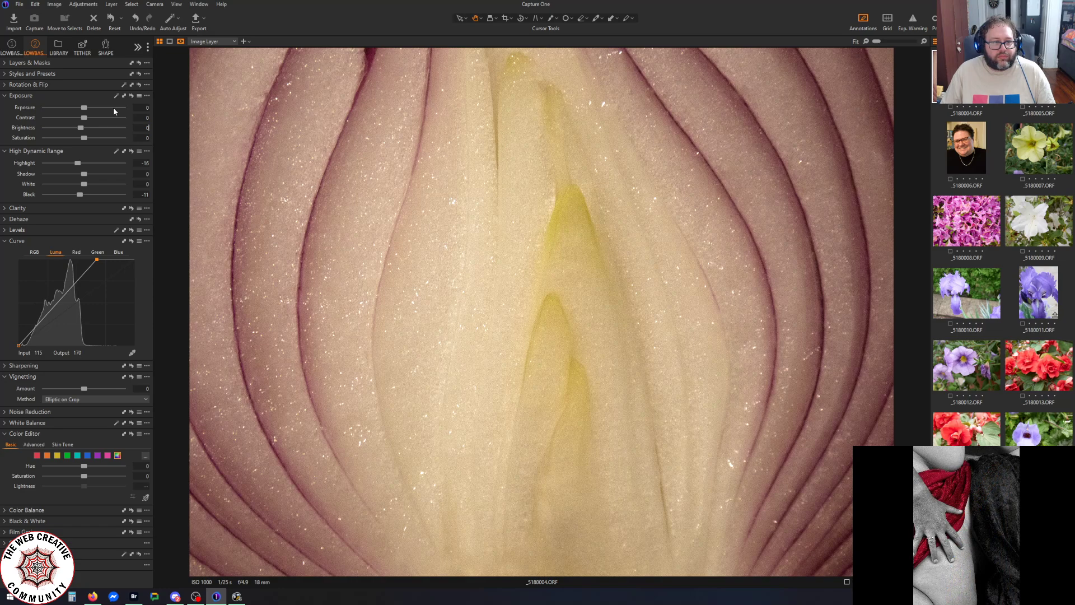
key(ctrl+z)
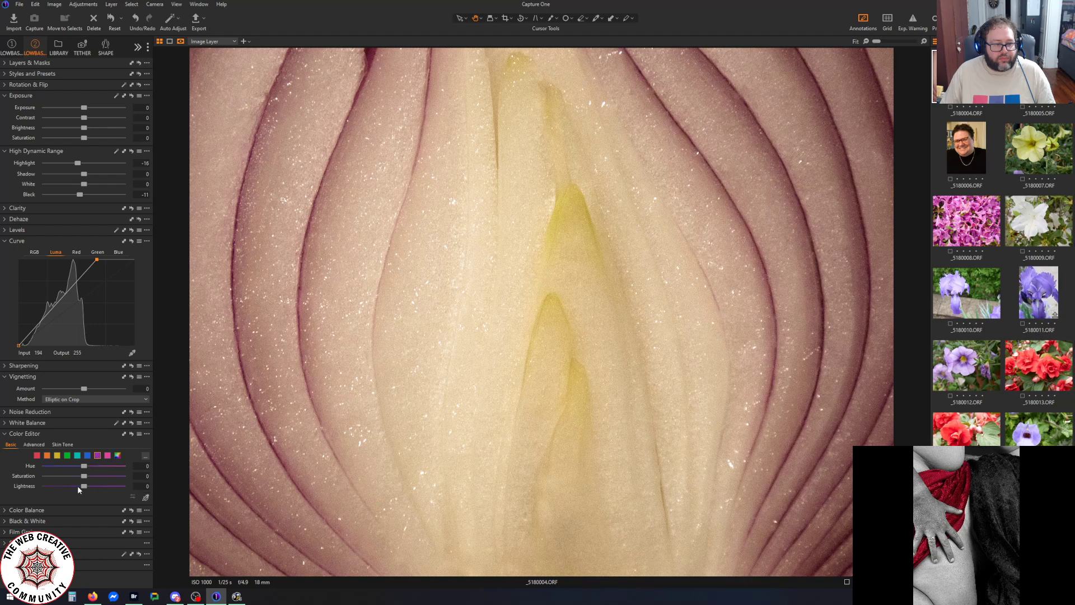
Try the purple range's Lightness at -50 and the magenta range's Saturation at 80, resetting each to 0
drag(83, 486, 23, 480)
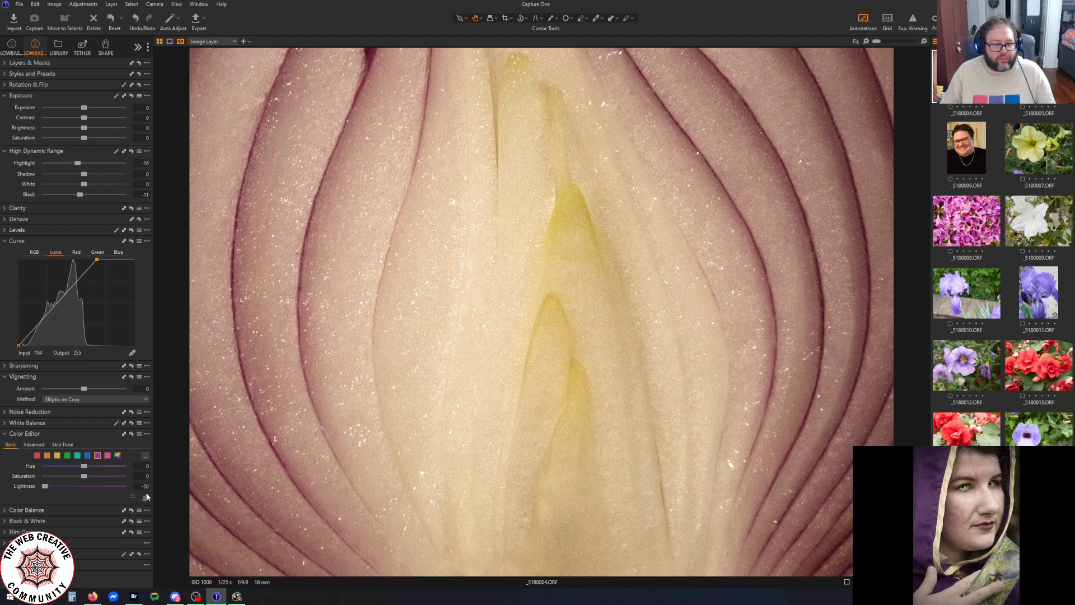
drag(145, 485, 151, 485)
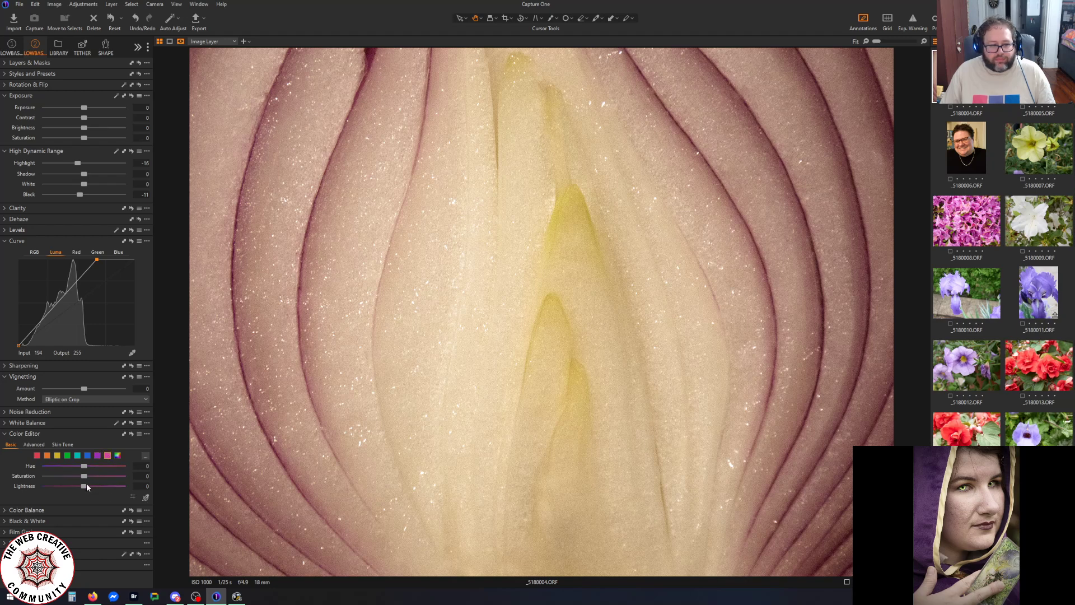
drag(84, 475, 210, 475)
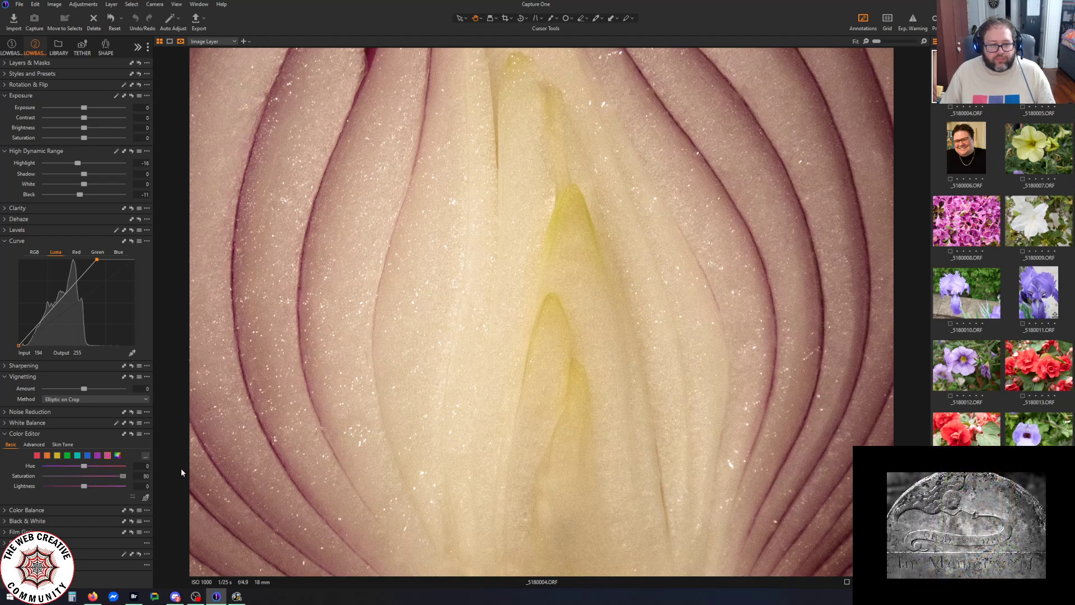
double_click(150, 475)
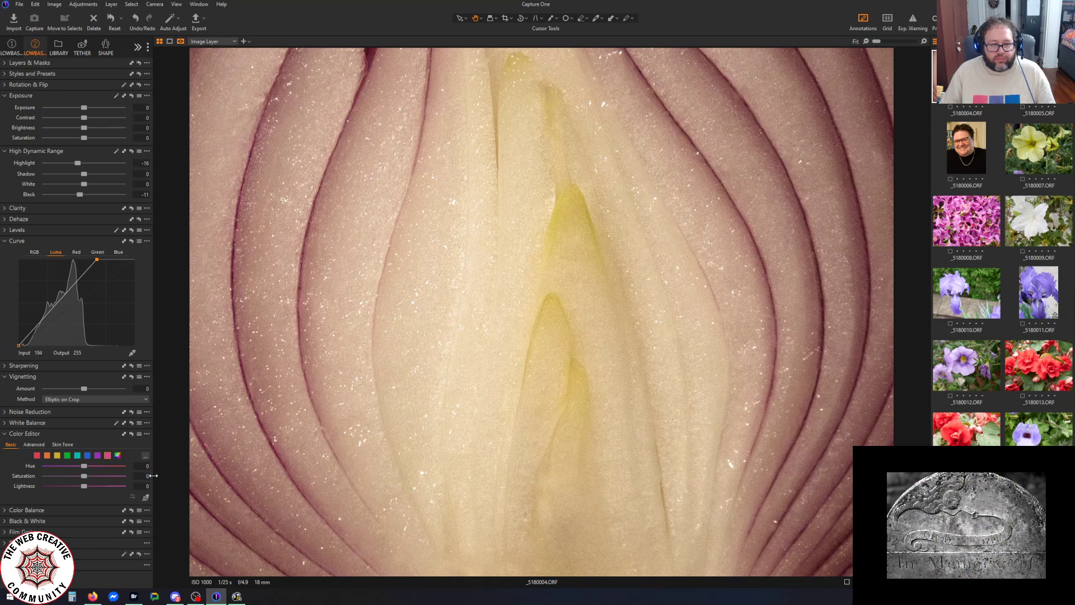
Try raising the red range's Saturation to 28.4 and reset it to 0
click(37, 455)
mouse_move(84, 476)
mouse_down()
mouse_move(2, 477)
mouse_move(163, 476)
mouse_move(69, 475)
mouse_move(98, 475)
mouse_up()
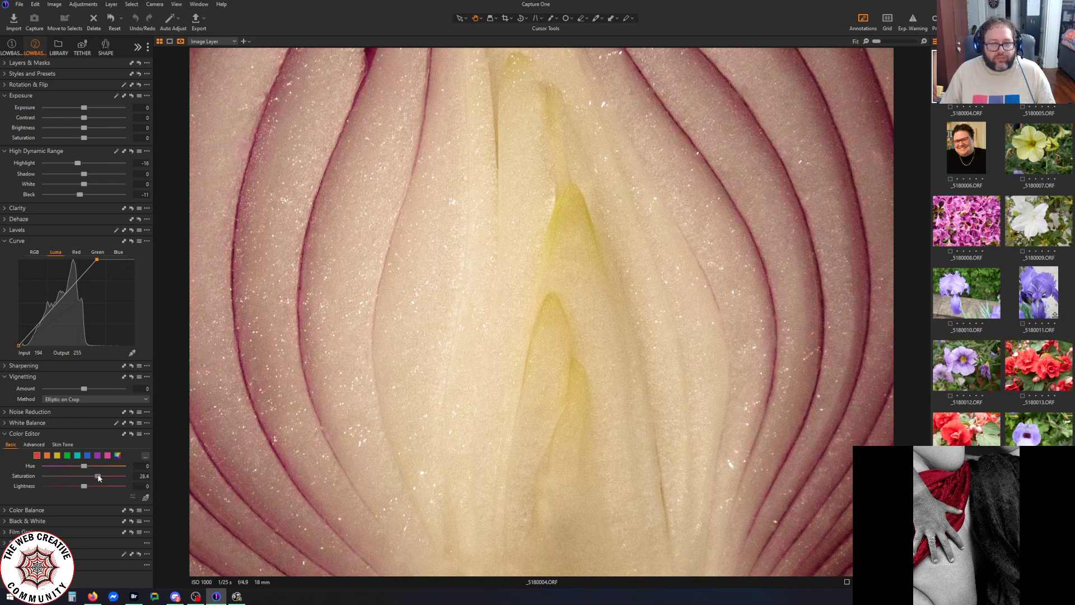
click(144, 475)
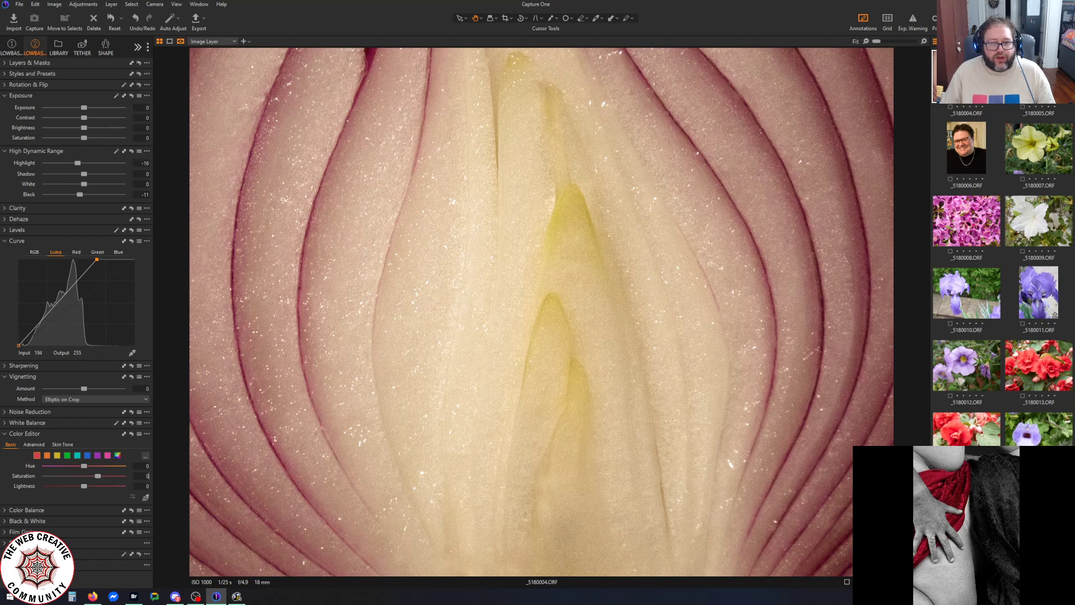
text(0)
key(Return)
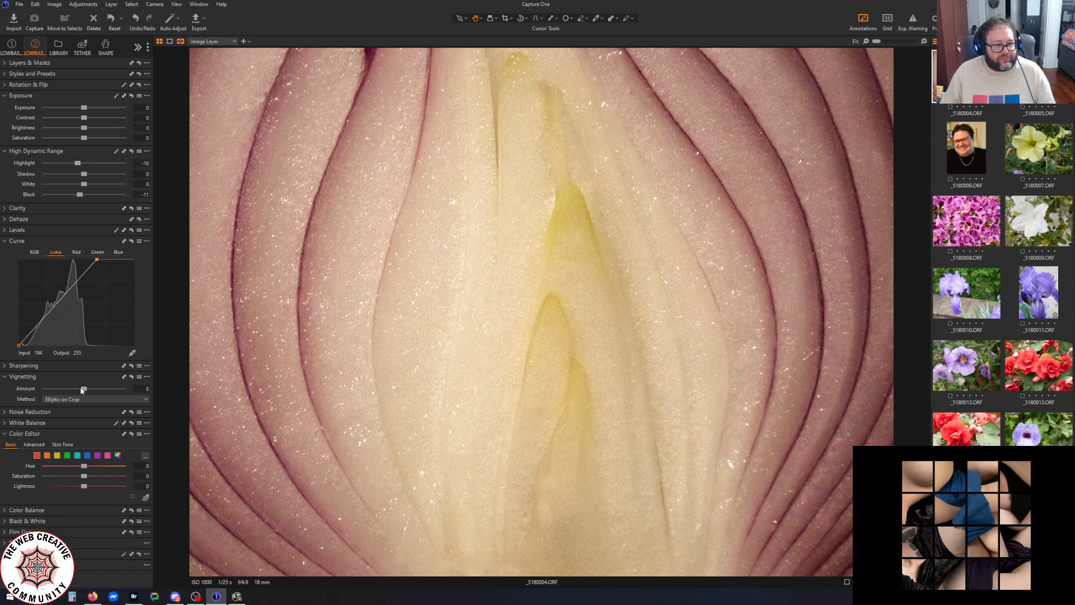
Darken the onion photo's edges with a vignette amount of -1.59 and raise the Shadow to 33
mouse_move(84, 390)
mouse_down()
mouse_move(28, 392)
mouse_move(66, 399)
mouse_up()
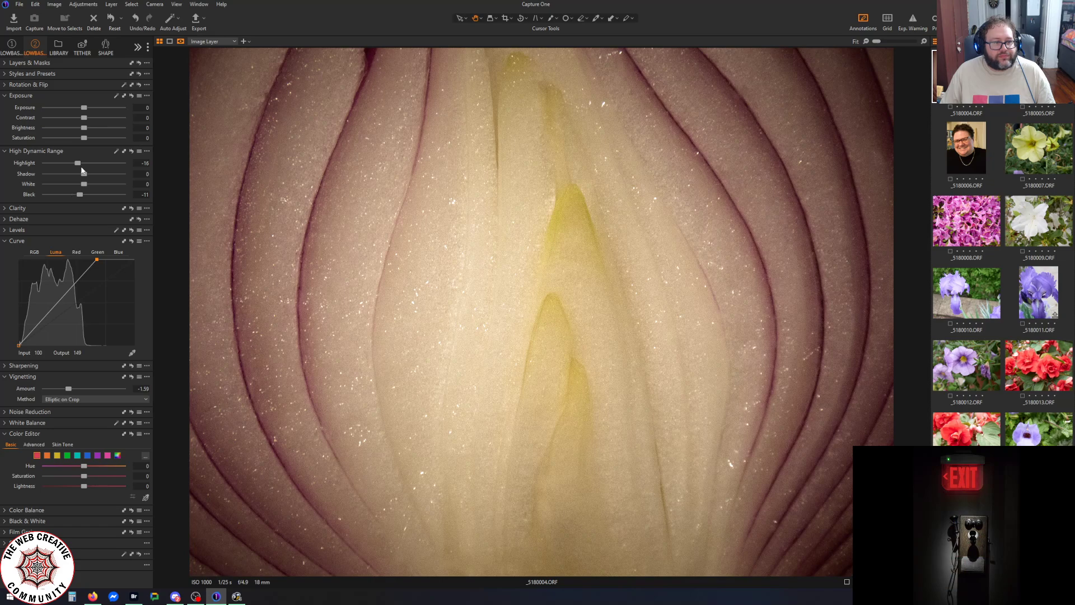
drag(84, 173, 98, 174)
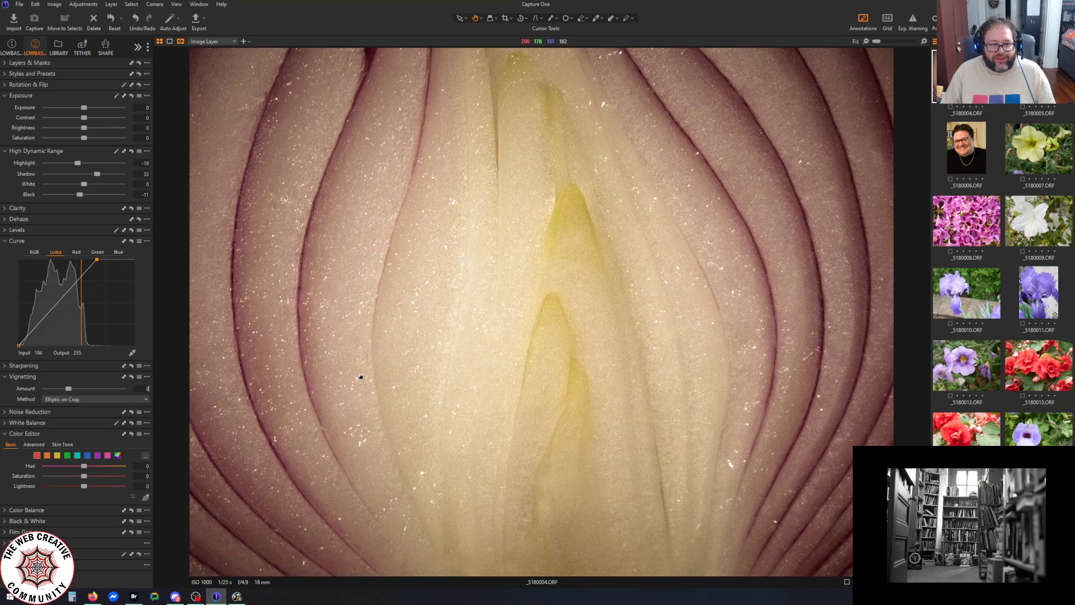
Reset the onion photo's vignette amount to 0 and compare the whole image with its unedited version
key(Return)
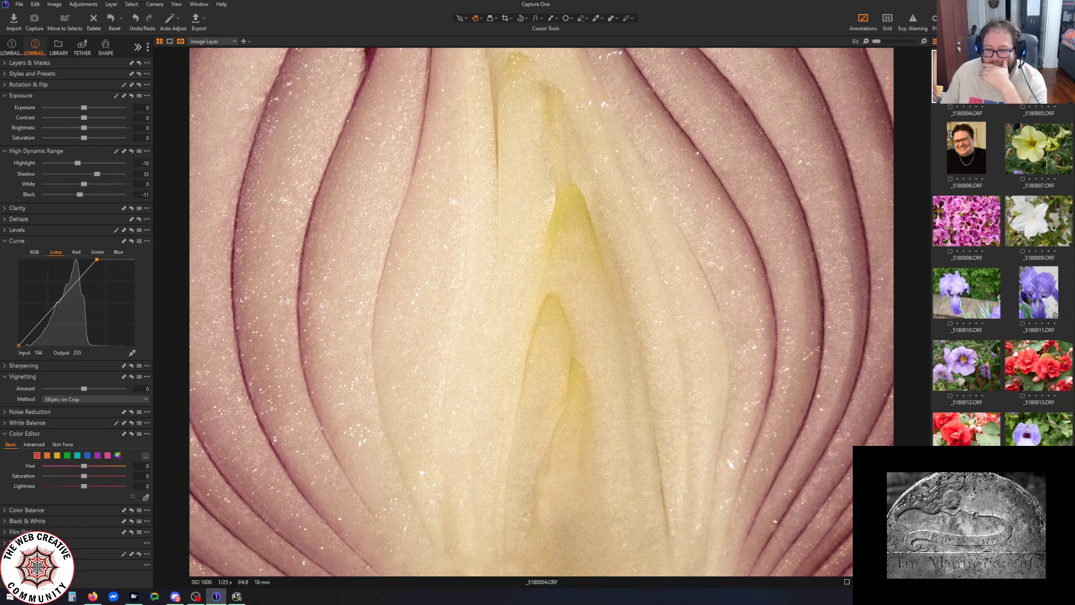
key(alt+Tab)
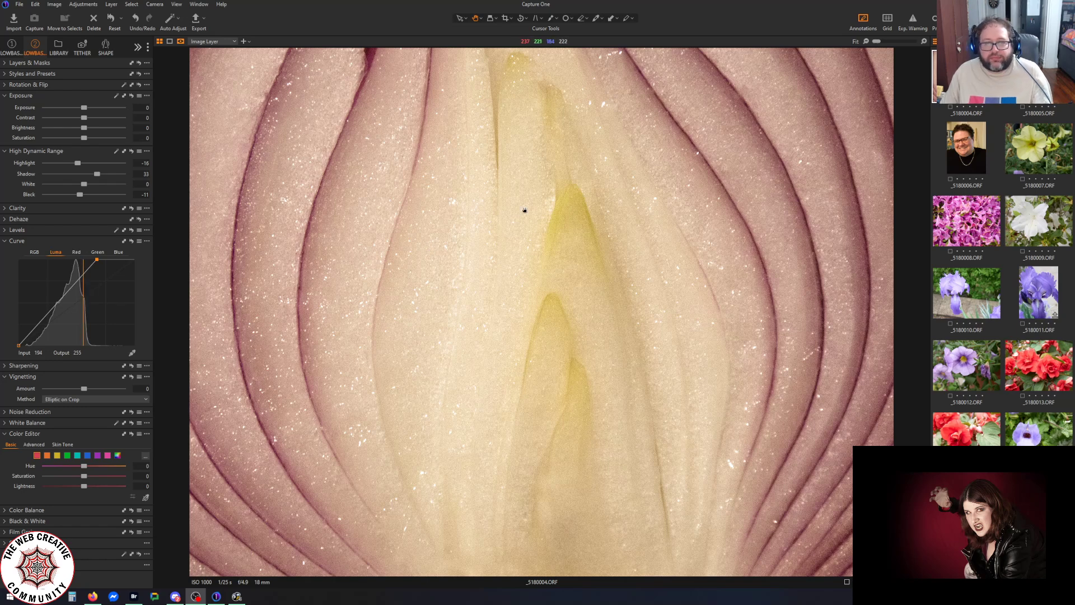
key(y)
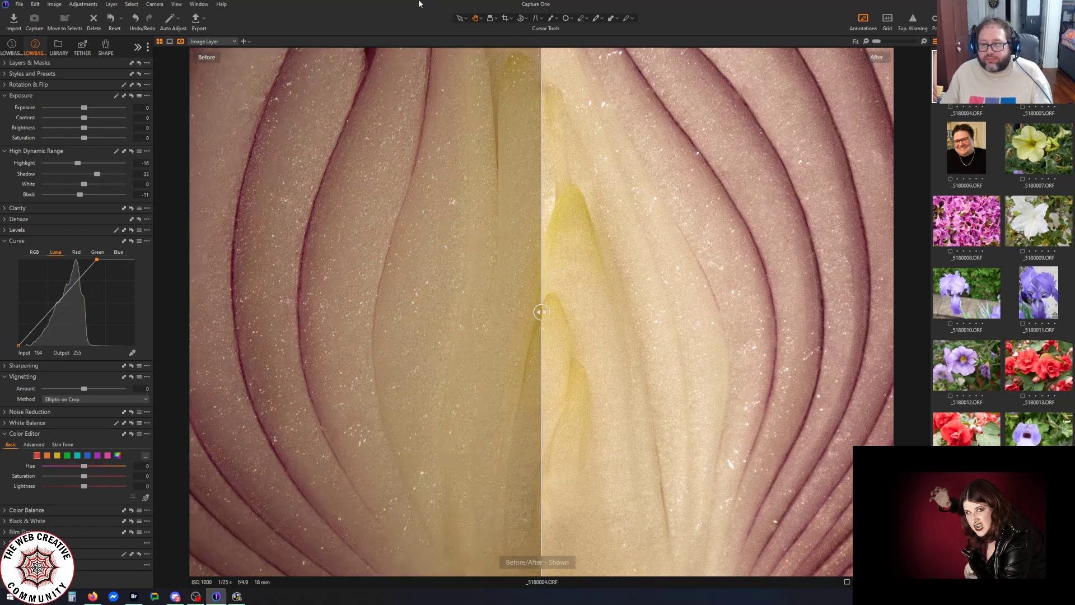
drag(540, 312, 24, 315)
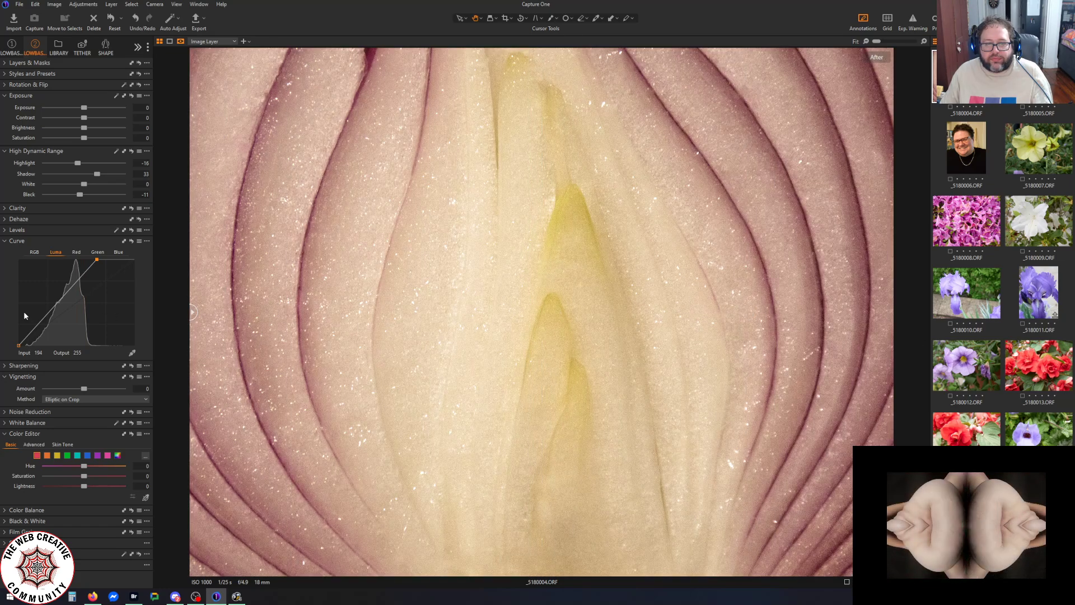
key(y)
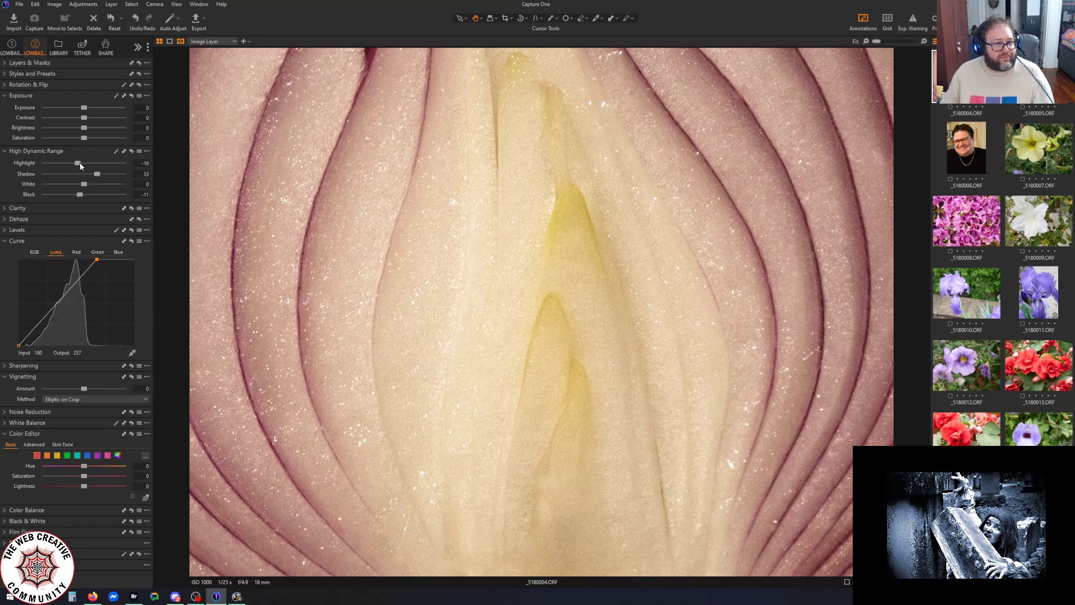
Lower the onion photo's Highlight to -100 and raise its Shadow to 38
drag(80, 162, 0, 165)
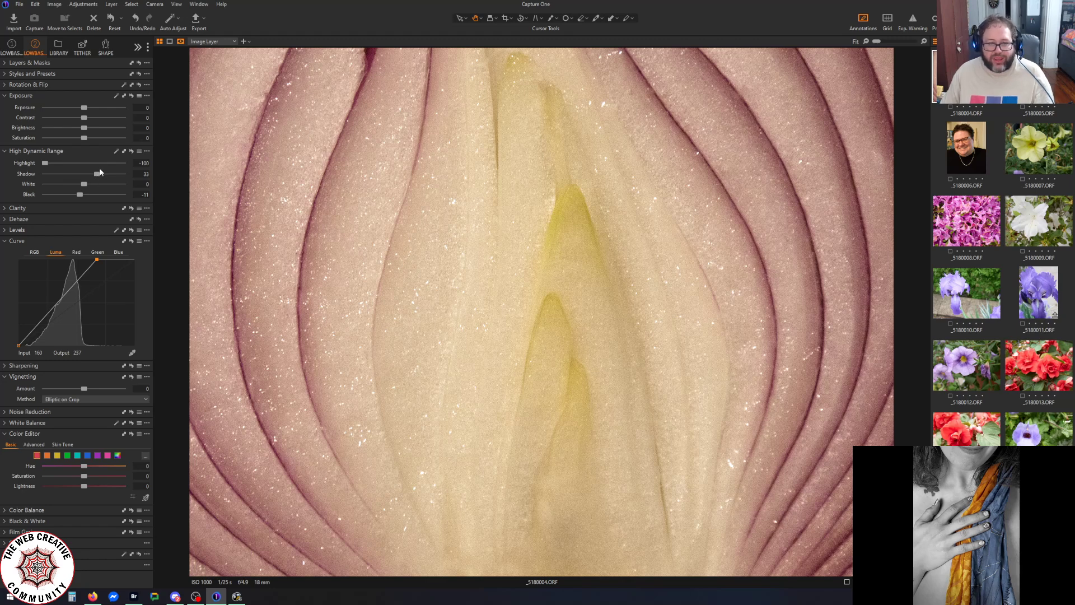
mouse_move(100, 177)
mouse_down()
mouse_move(87, 173)
mouse_move(102, 181)
mouse_up()
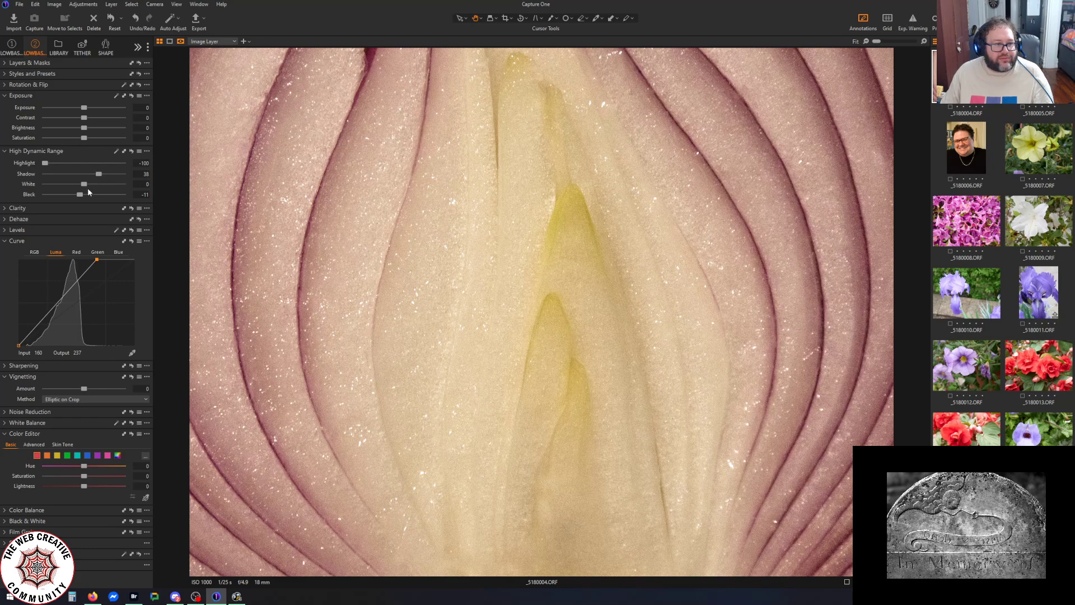
Try the lowest Exposure and a shifted black point on the onion photo's Luma curve, returning both to their previous settings
drag(84, 108, 43, 107)
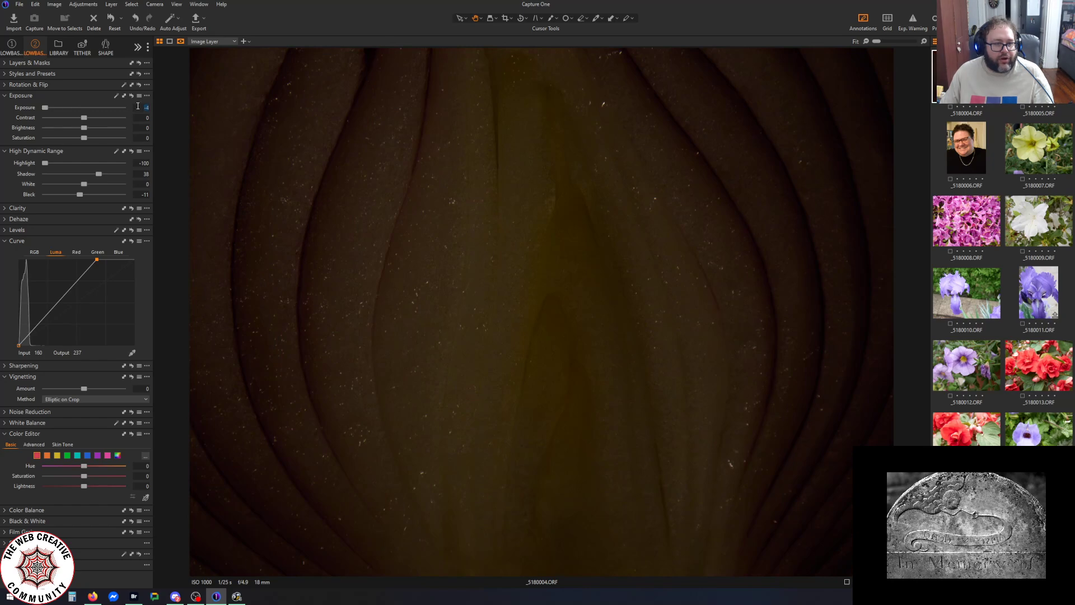
key(ctrl+z)
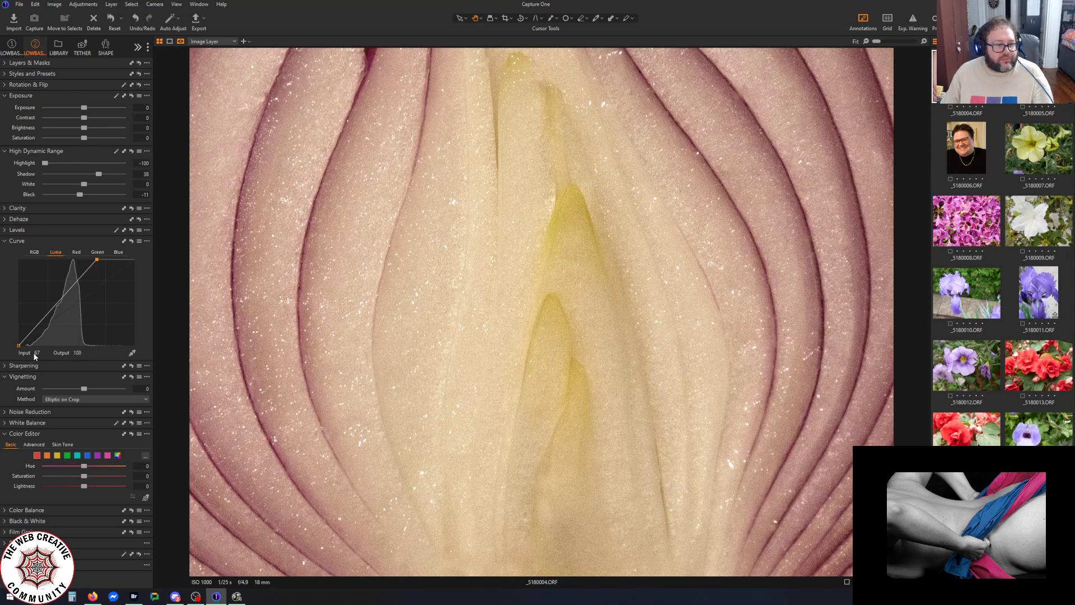
click(19, 344)
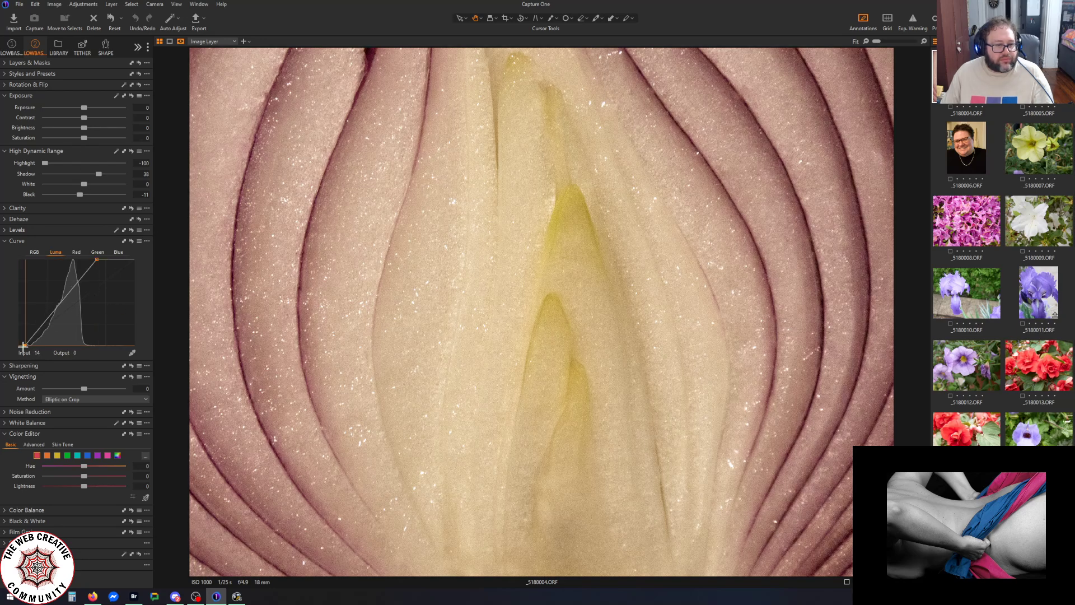
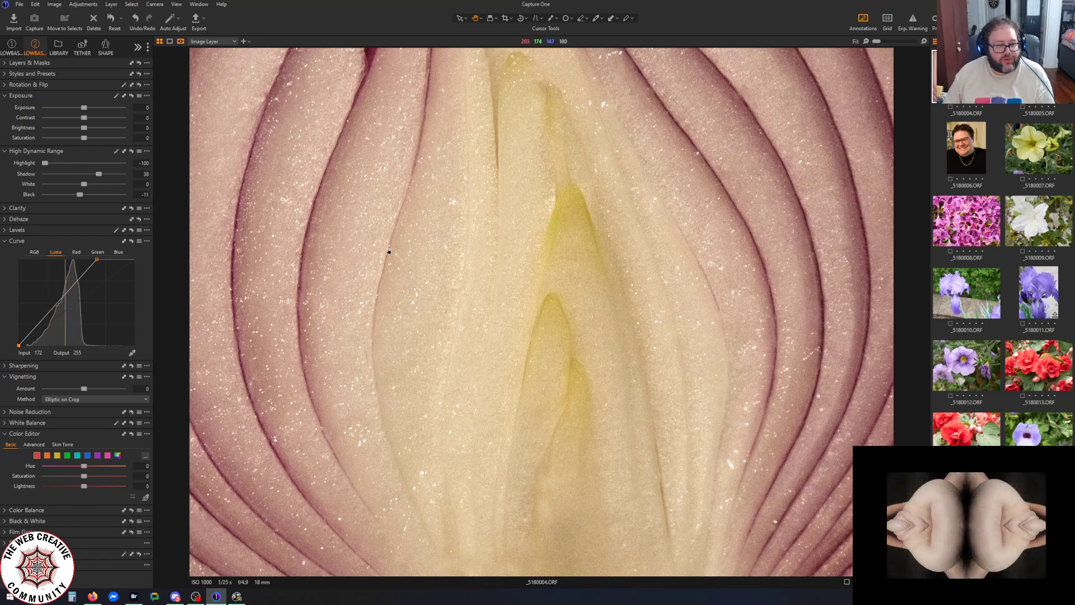
Export the onion photo with the 8-bit Adobe RGB (1998) TIFF recipe under the name 004, and open the iris photo _5180011.ORF
click(196, 20)
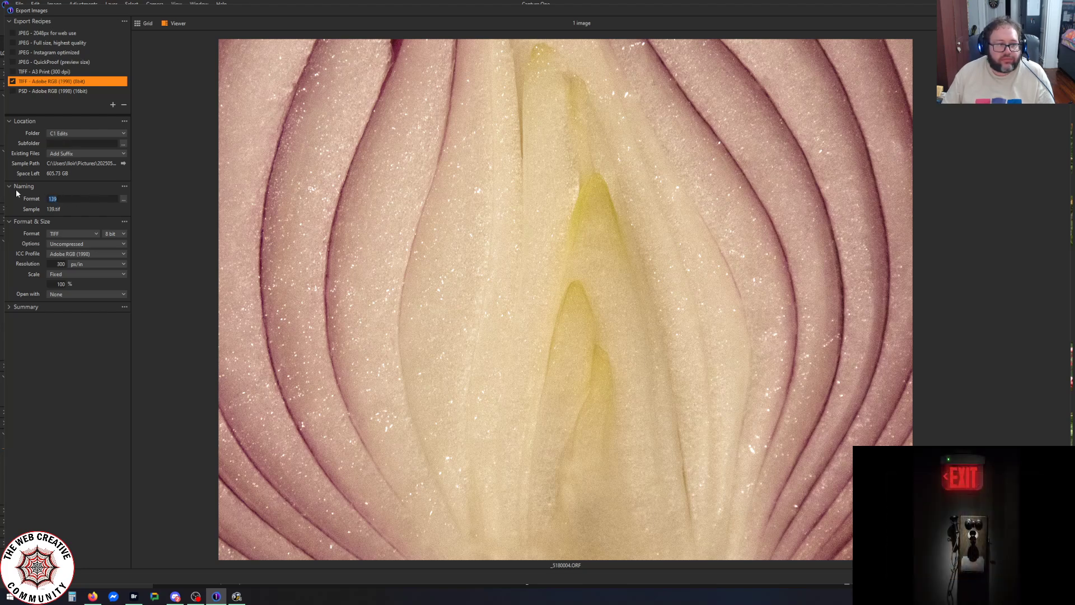
key(Return)
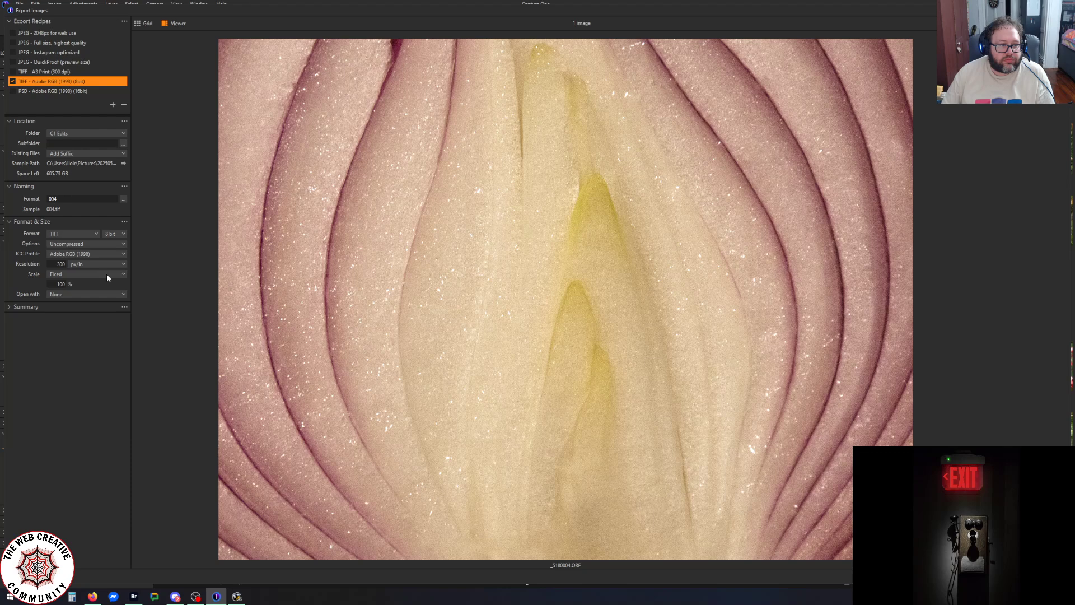
click(1042, 576)
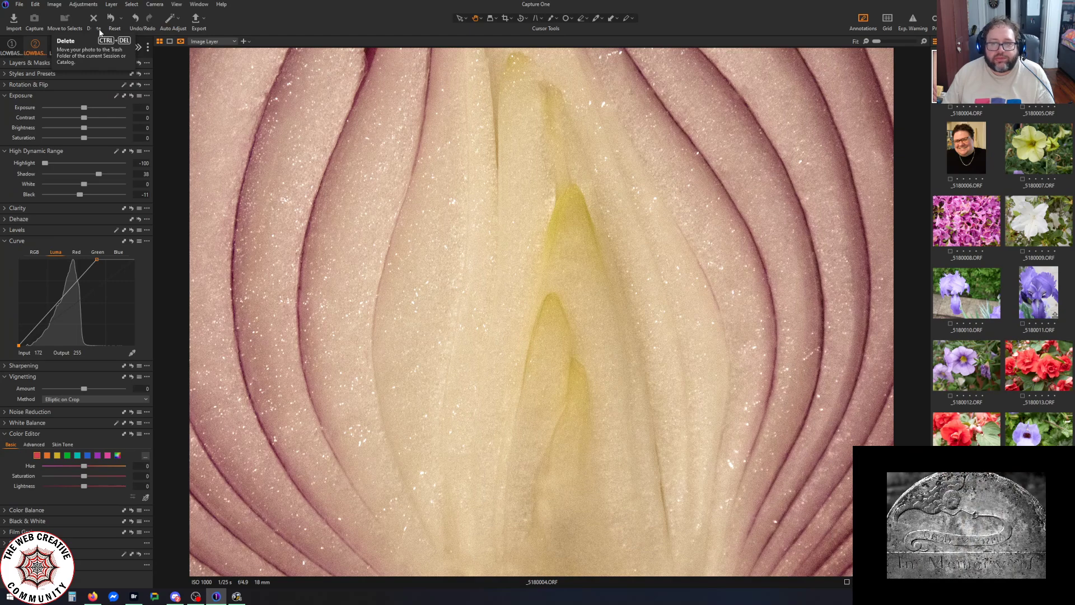
click(1033, 292)
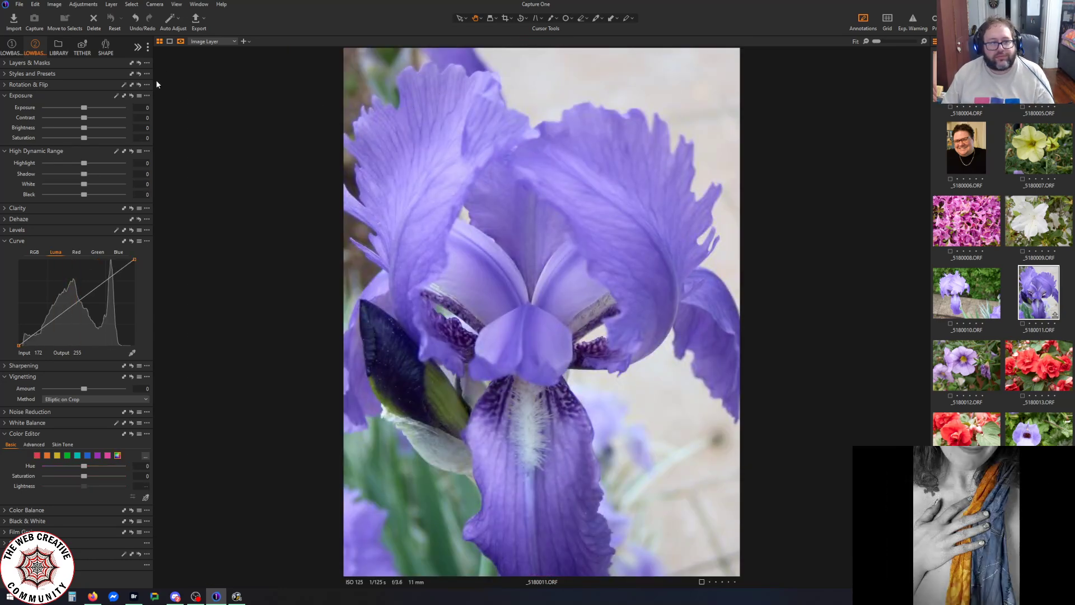
Try a portrait crop of about 6.65 × 8.87 in centred on the iris bloom, and undo it to restore the full frame
click(506, 20)
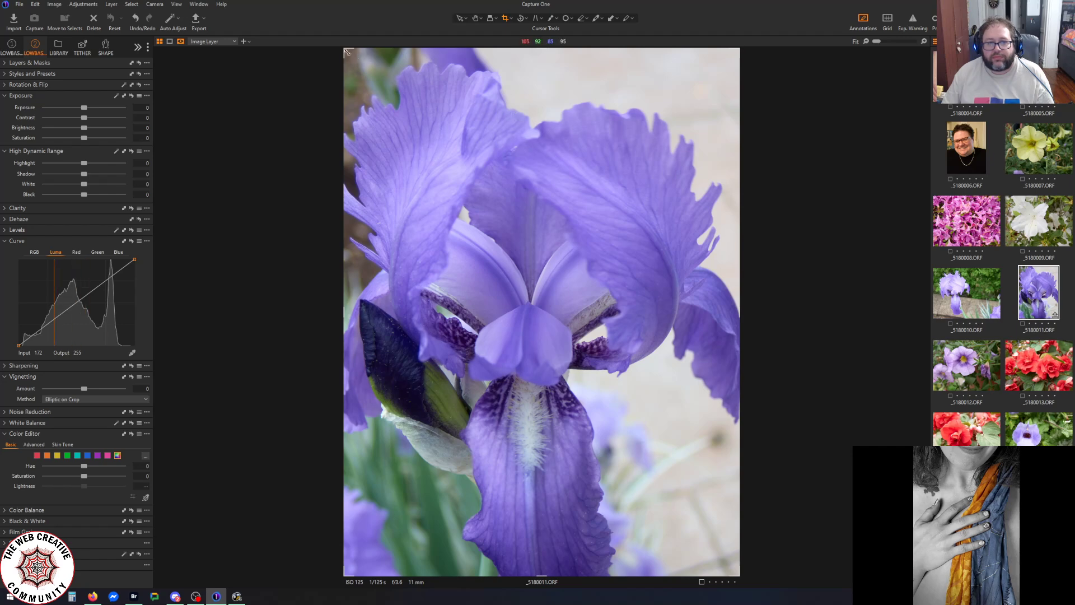
drag(344, 49, 467, 213)
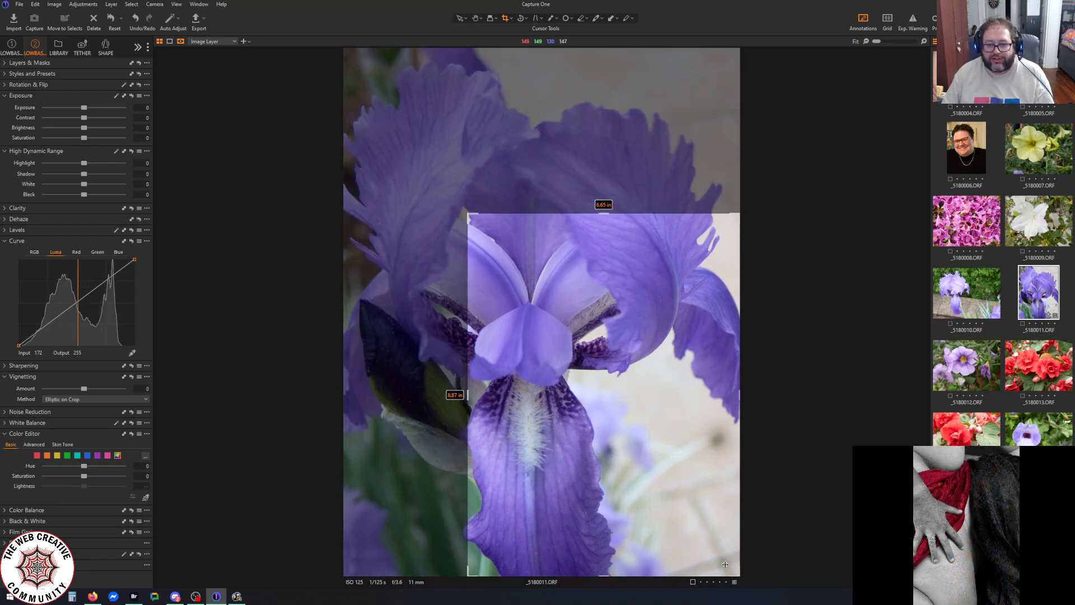
drag(665, 459, 583, 403)
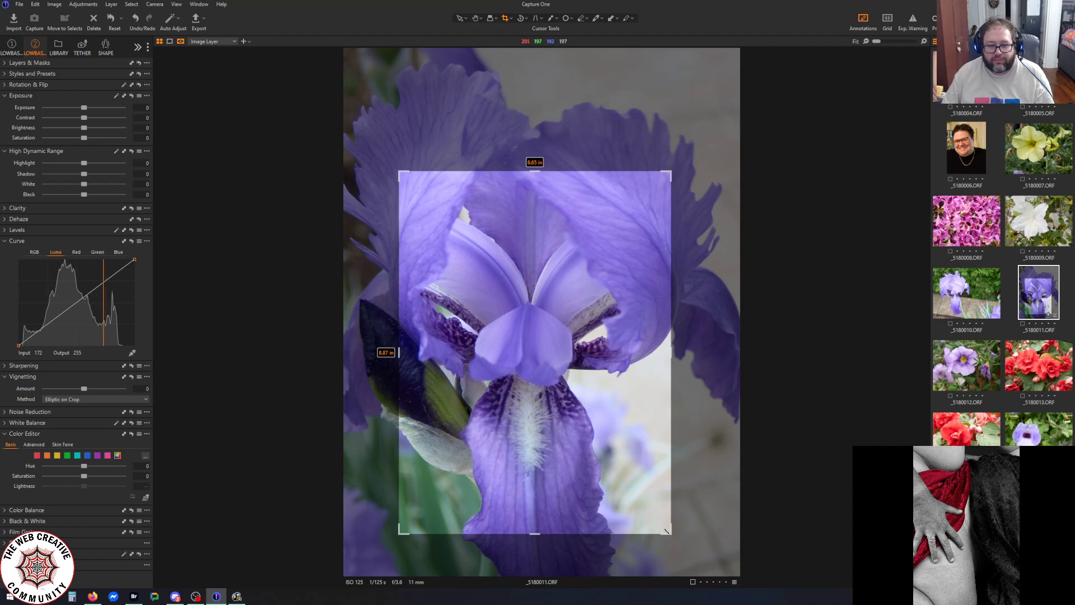
key(h)
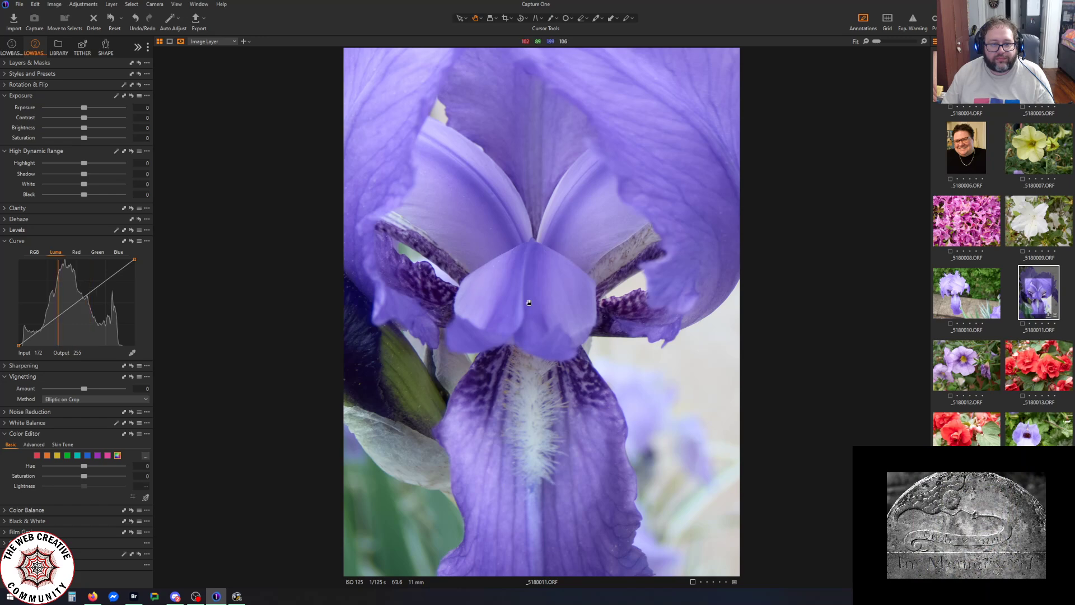
click(36, 5)
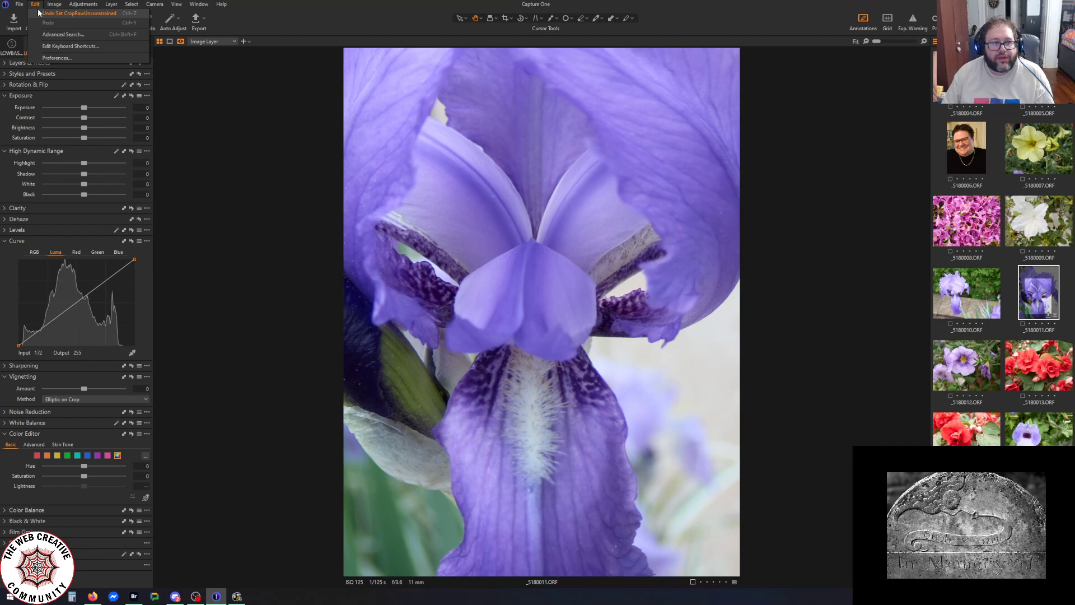
click(78, 13)
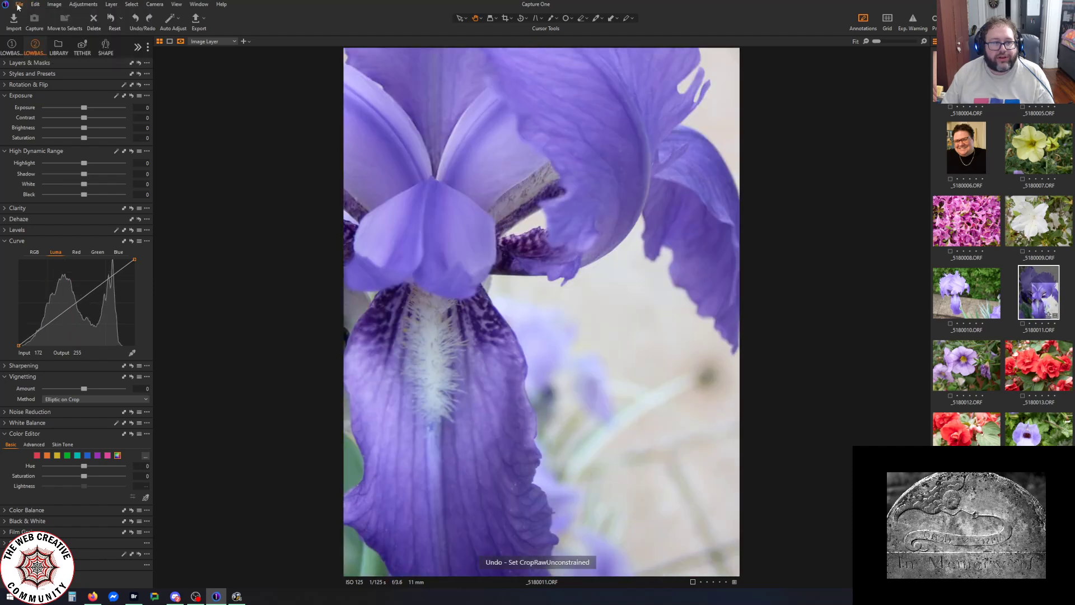
click(37, 5)
click(39, 17)
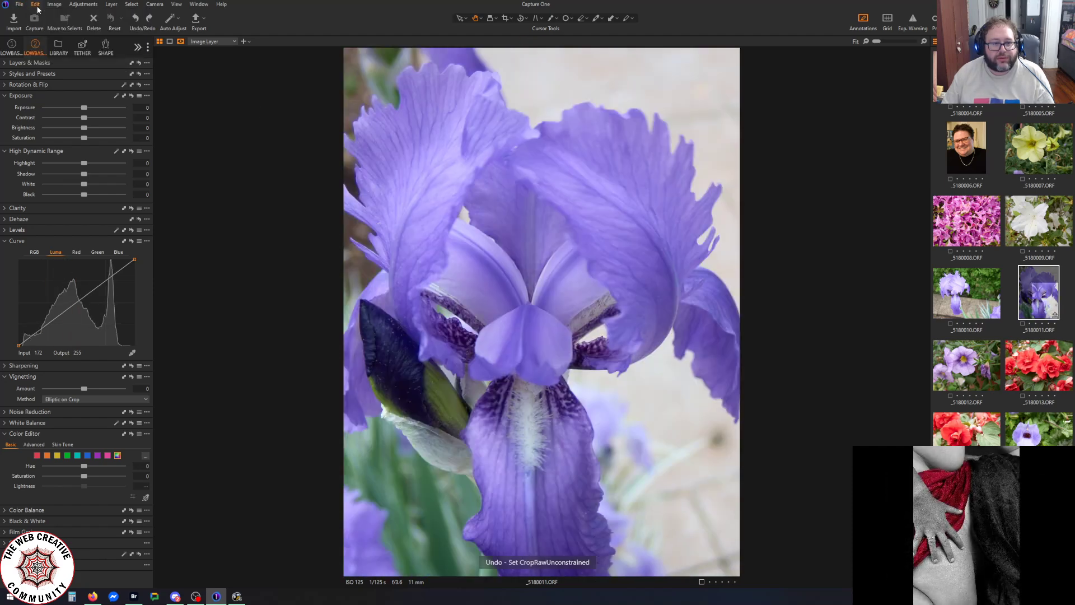
click(37, 4)
click(470, 255)
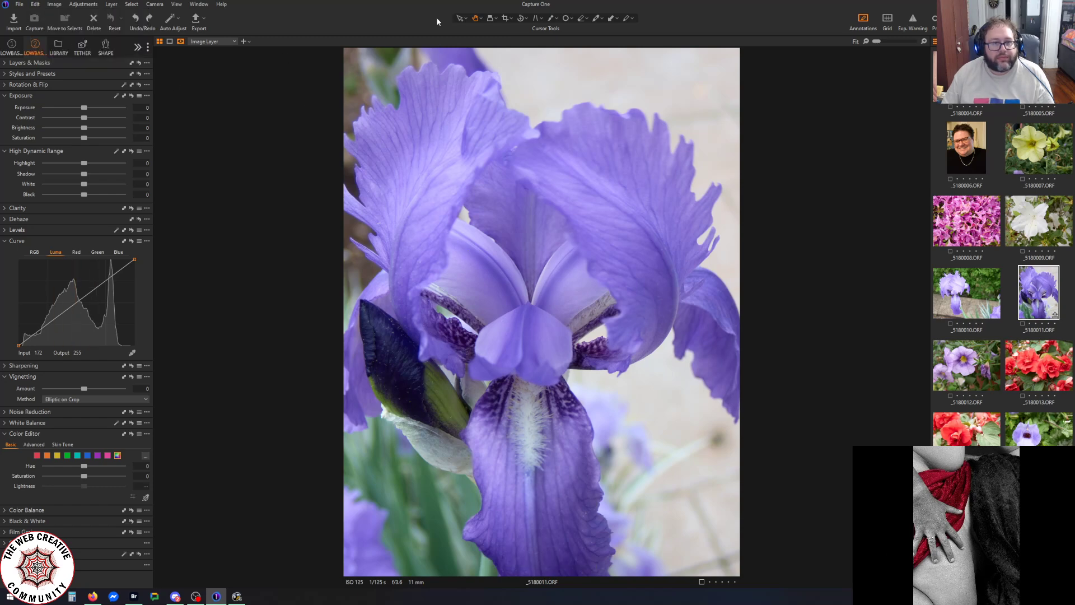
Try a landscape crop of about 6.9 × 5.2 in around the iris's central petals, and undo it to restore the full frame
click(505, 18)
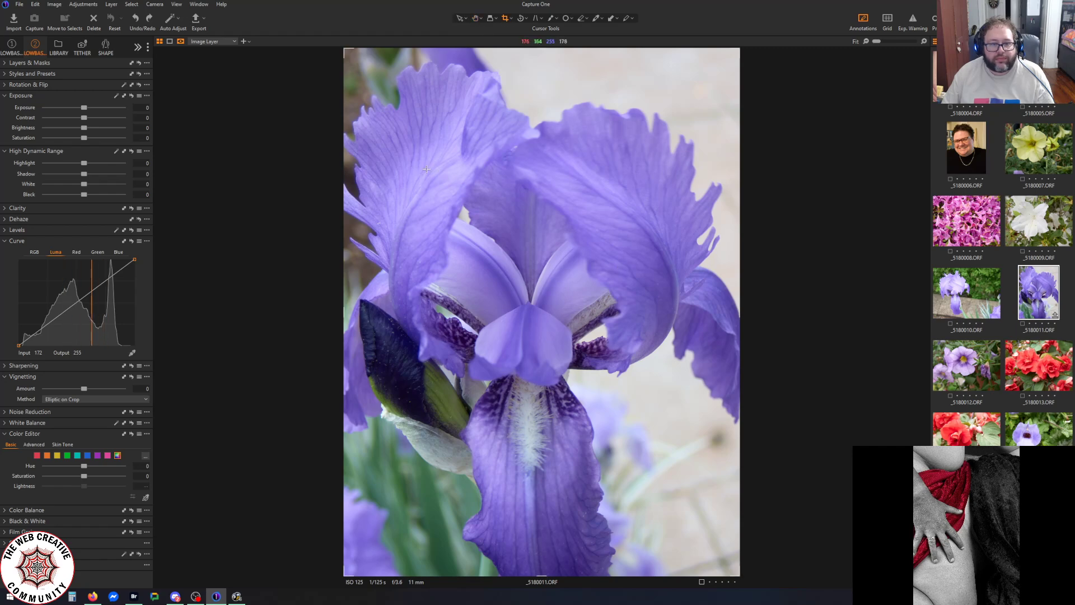
drag(416, 168, 700, 384)
drag(599, 263, 576, 291)
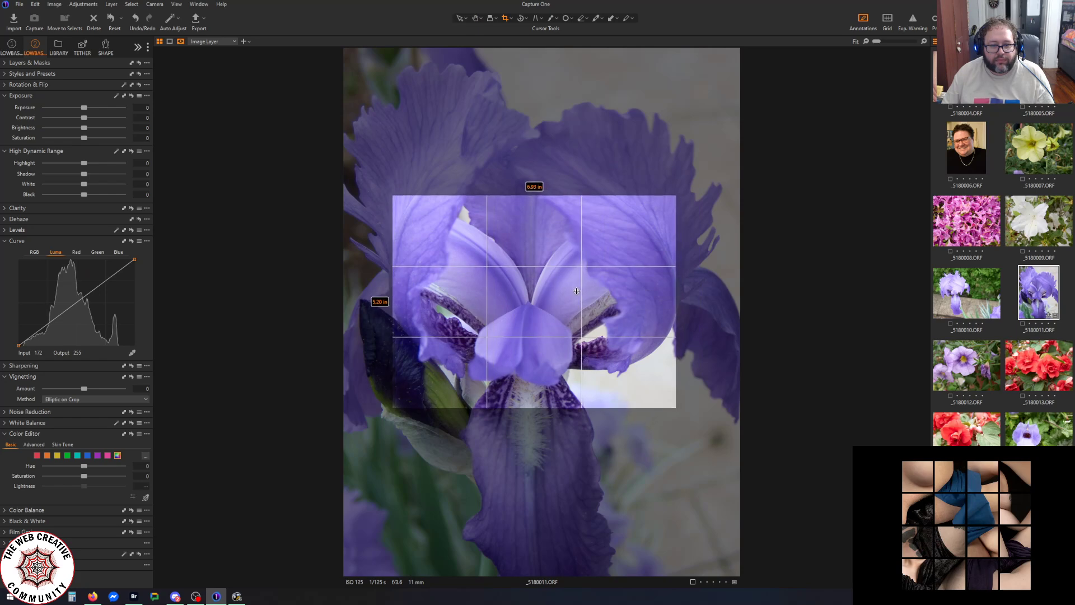
key(h)
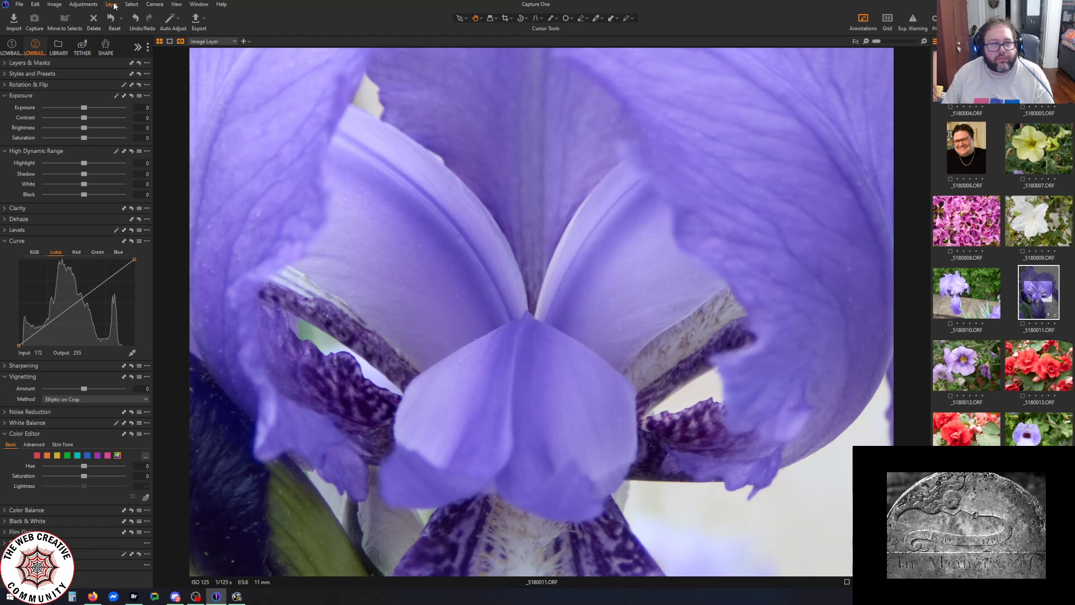
click(35, 3)
click(41, 14)
click(35, 4)
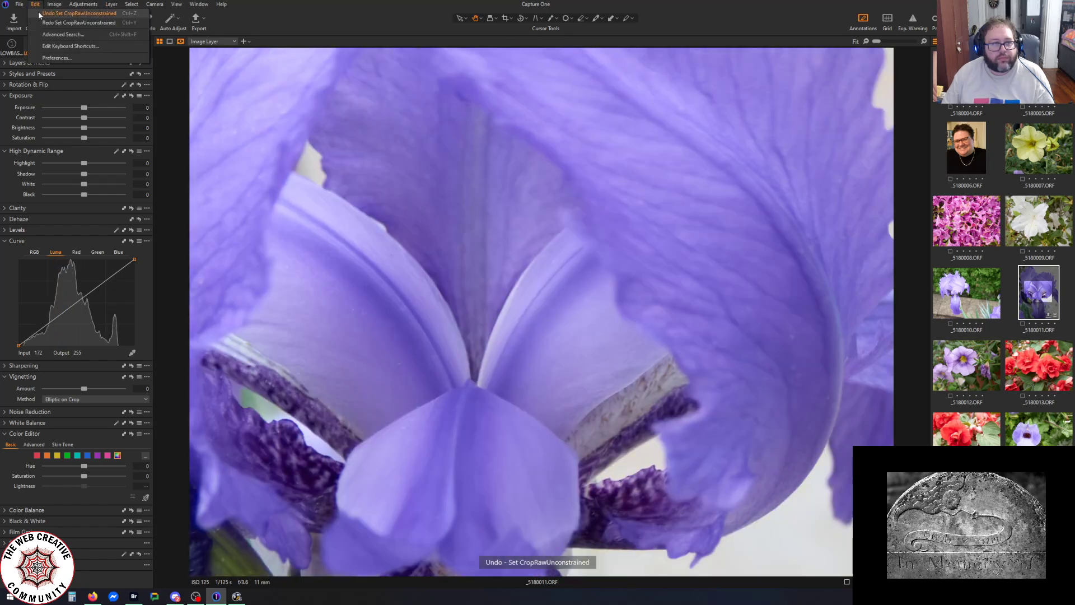
click(42, 13)
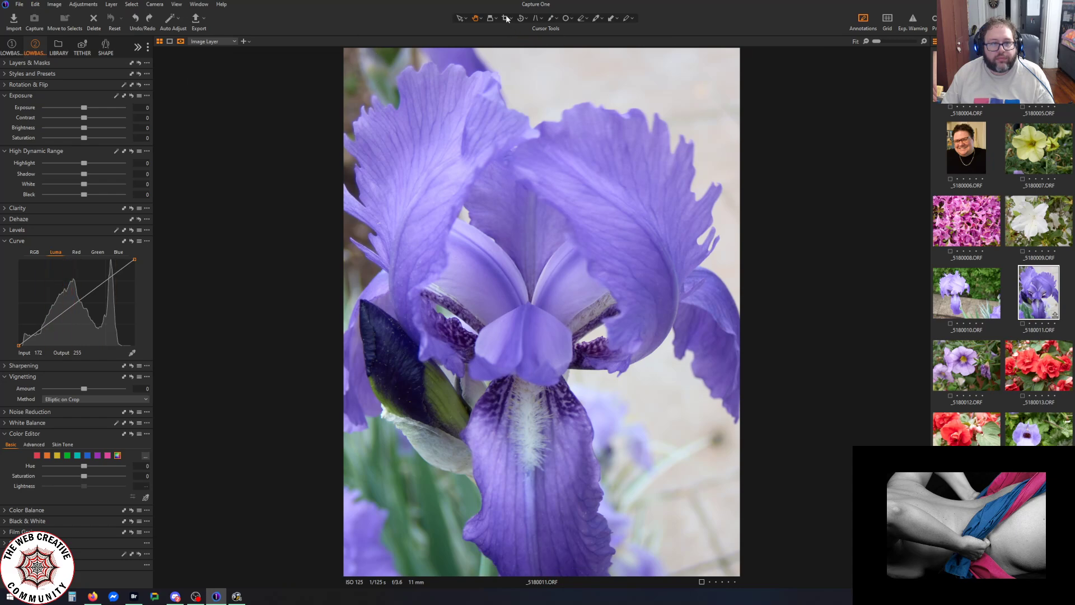
Try a tight portrait crop of about 4.15 × 5.53 in on the iris's centre, and undo it to restore the full frame
drag(515, 51, 512, 352)
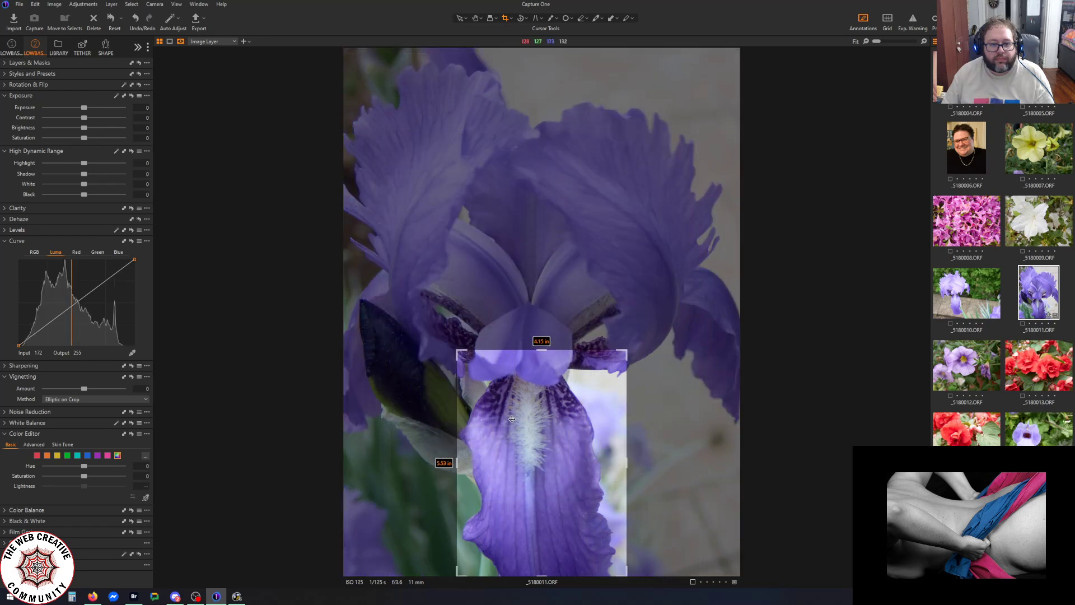
drag(516, 412, 500, 269)
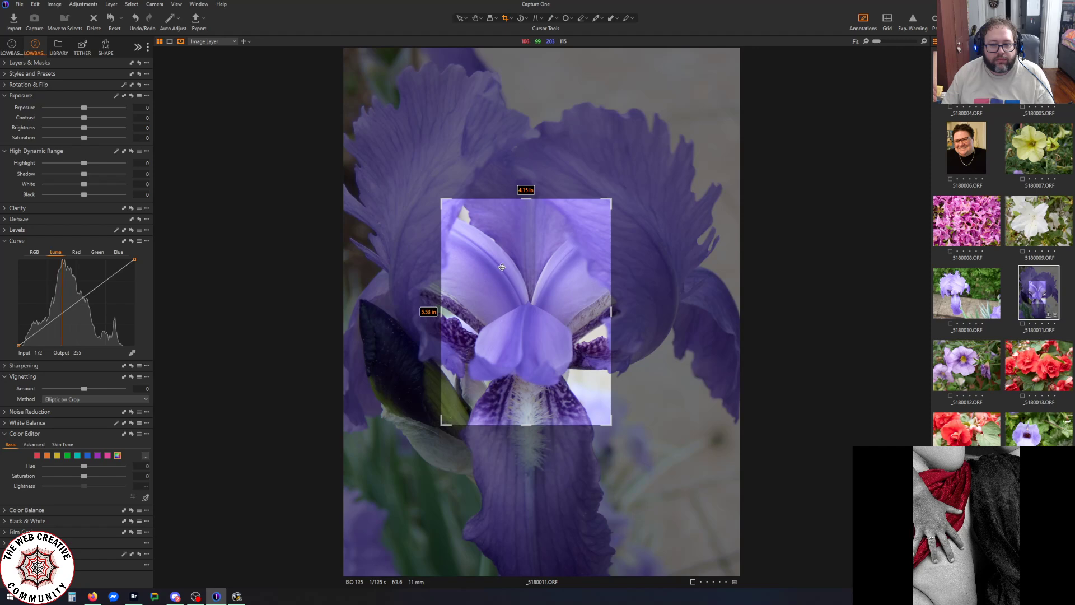
key(h)
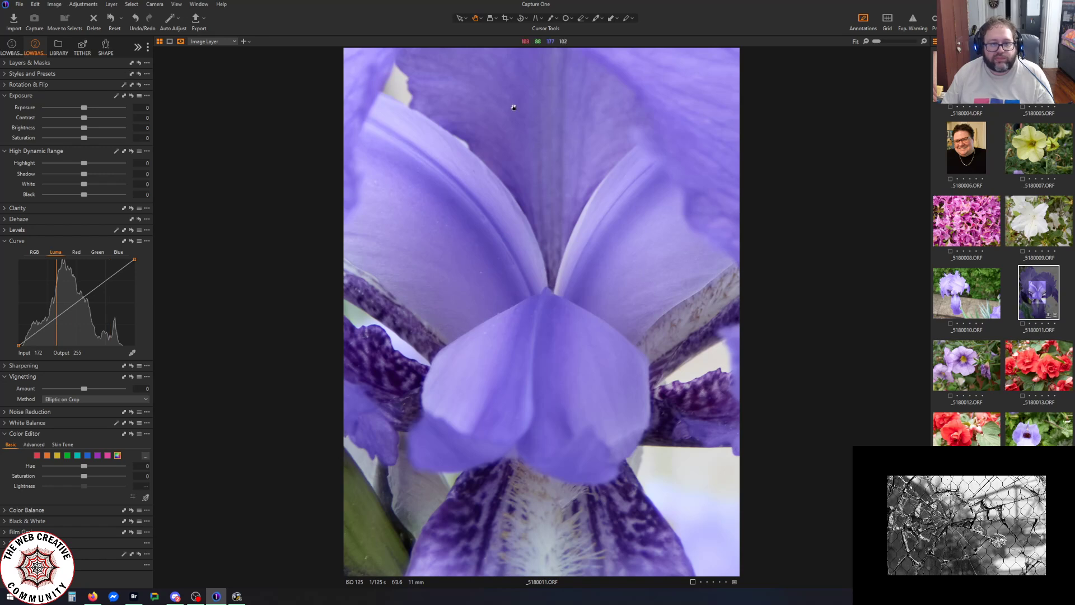
click(51, 5)
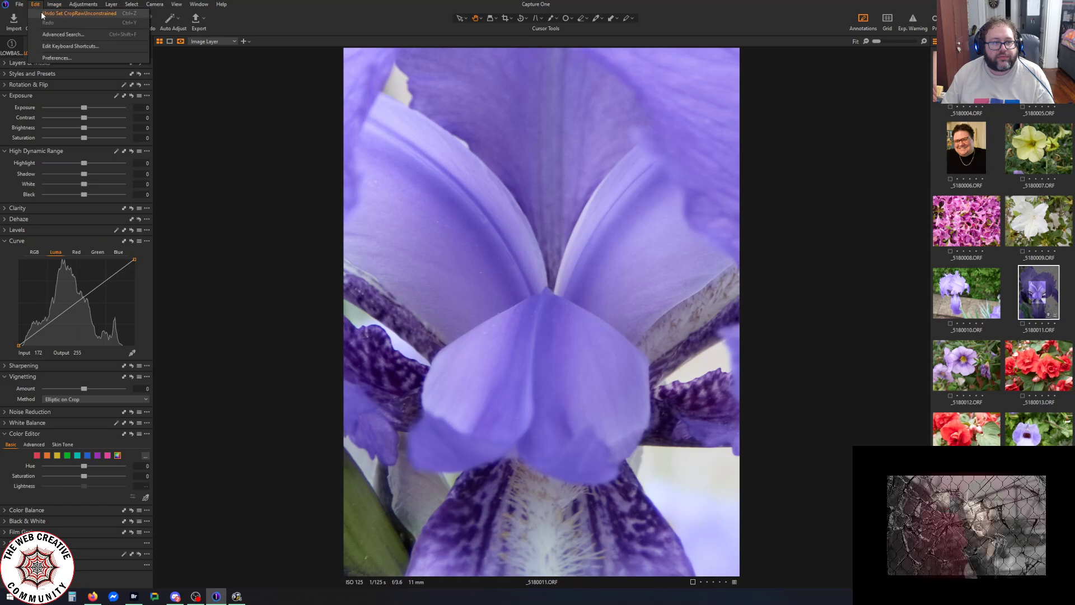
click(42, 13)
click(37, 6)
click(41, 14)
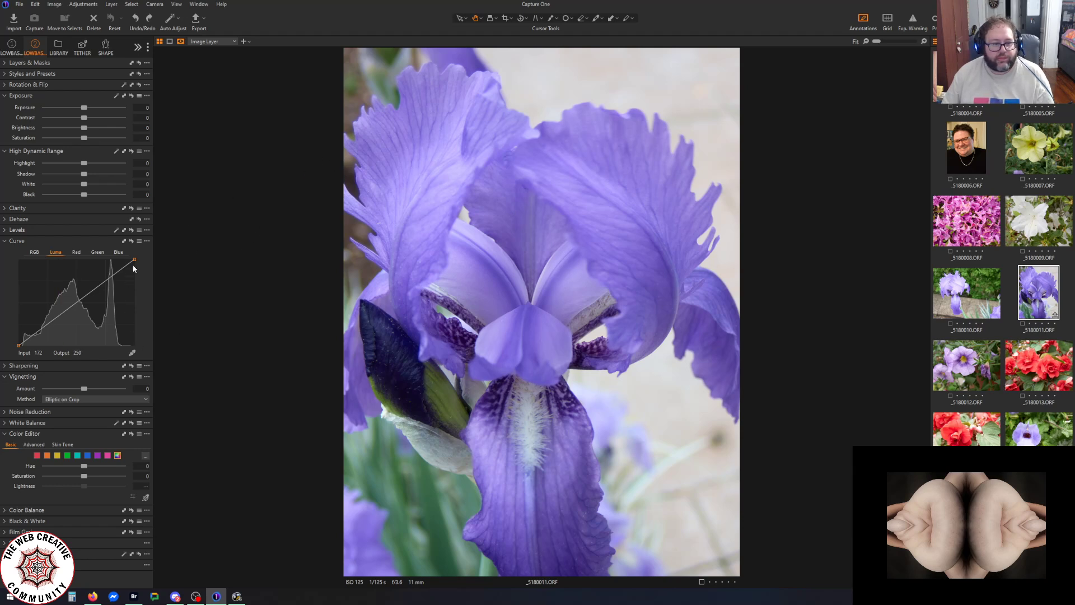
Pull the iris photo's Luma curve white and black points slightly inward, then set Shadow to 40 and Black to -5
drag(133, 260, 128, 260)
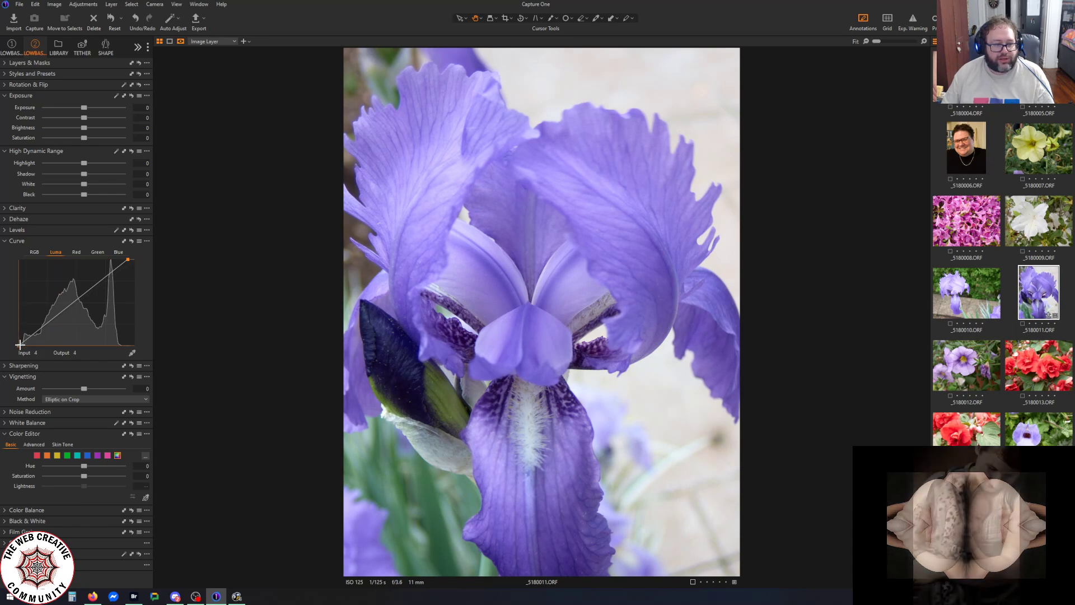
drag(19, 346, 20, 347)
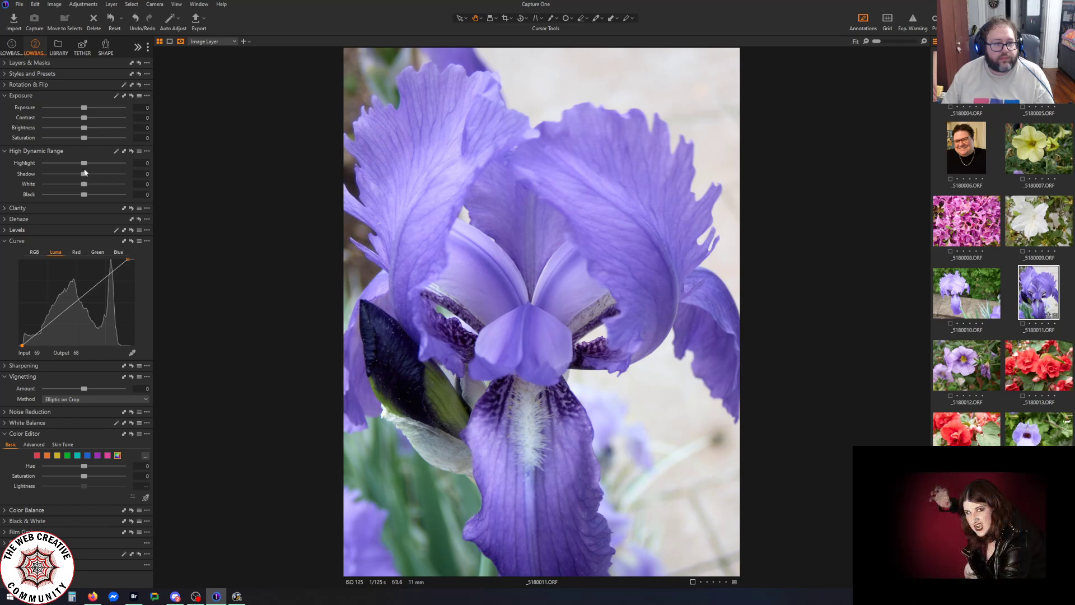
mouse_move(84, 173)
mouse_down()
mouse_move(112, 177)
mouse_move(94, 178)
mouse_move(85, 198)
mouse_move(186, 211)
mouse_move(12, 197)
mouse_move(83, 195)
mouse_up()
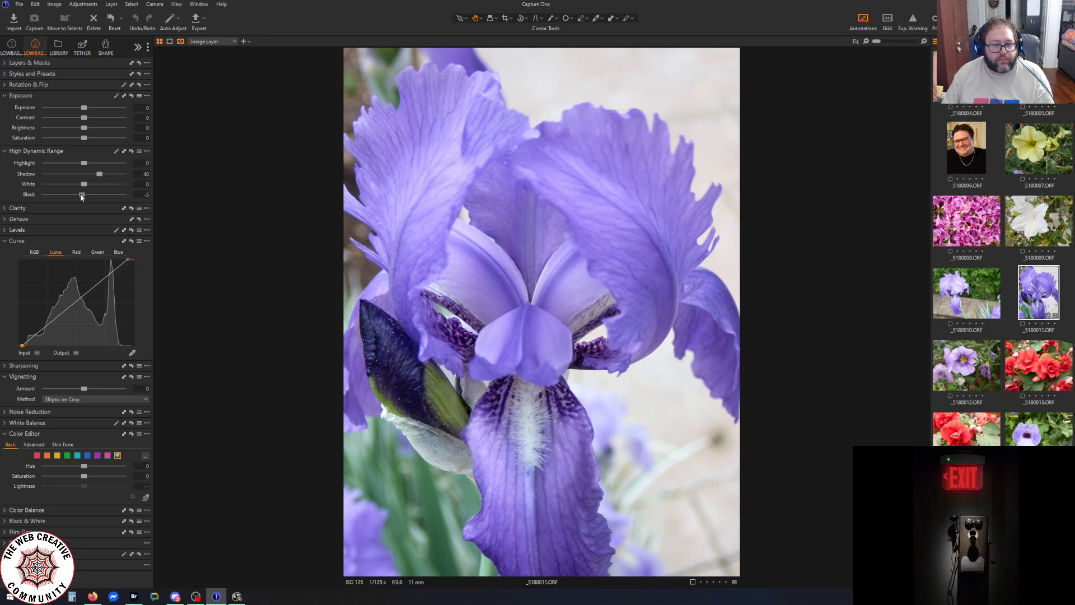
Set White to 0 in the High Dynamic Range adjustments and darken the iris photo's edges with a vignetting amount of -1.59
mouse_move(84, 184)
mouse_down()
mouse_move(115, 183)
mouse_move(83, 185)
mouse_up()
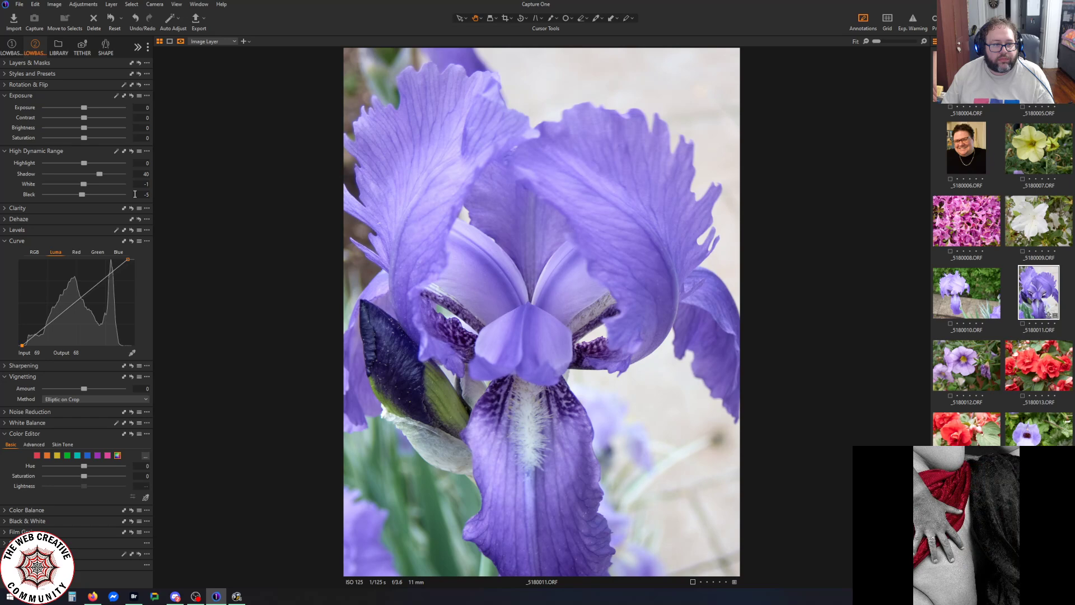
text(0)
key(Return)
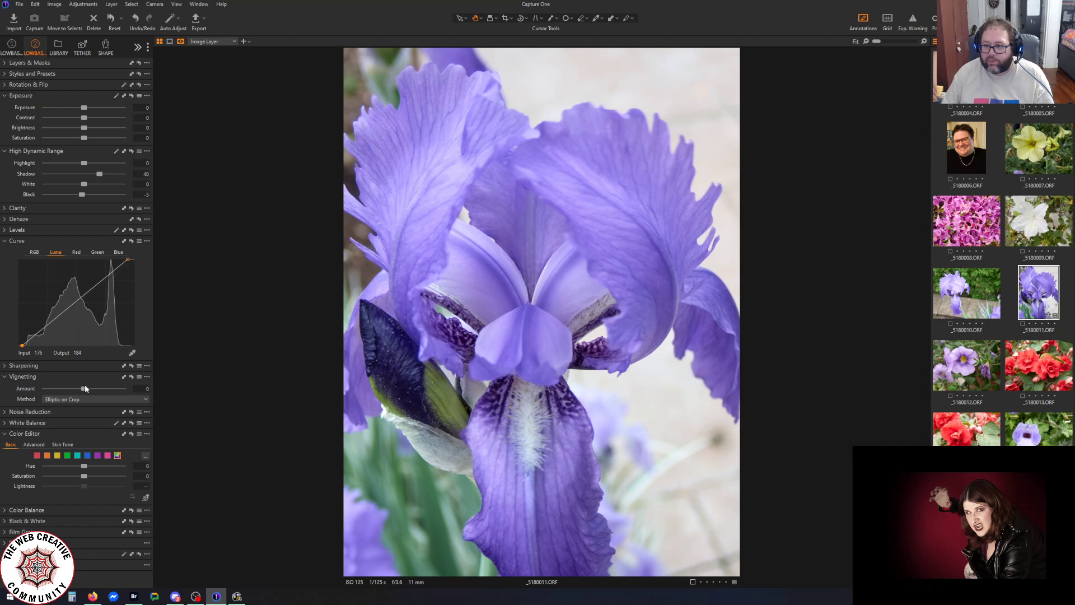
drag(85, 389, 69, 388)
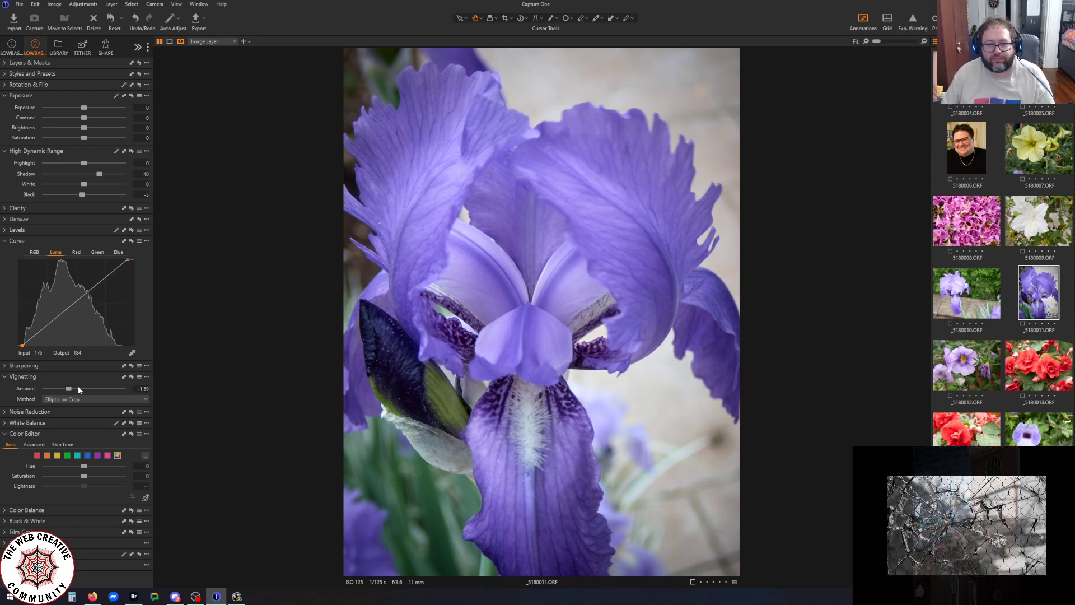
Export the iris photo with the 8-bit Adobe RGB (1998) TIFF recipe, naming the file 011
click(196, 22)
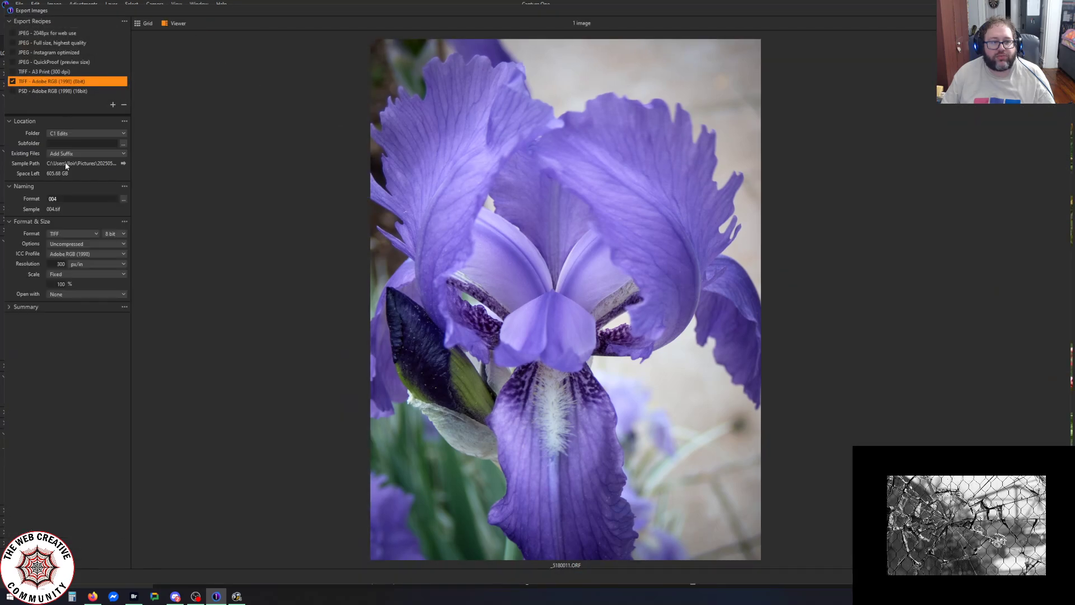
drag(60, 197, 22, 191)
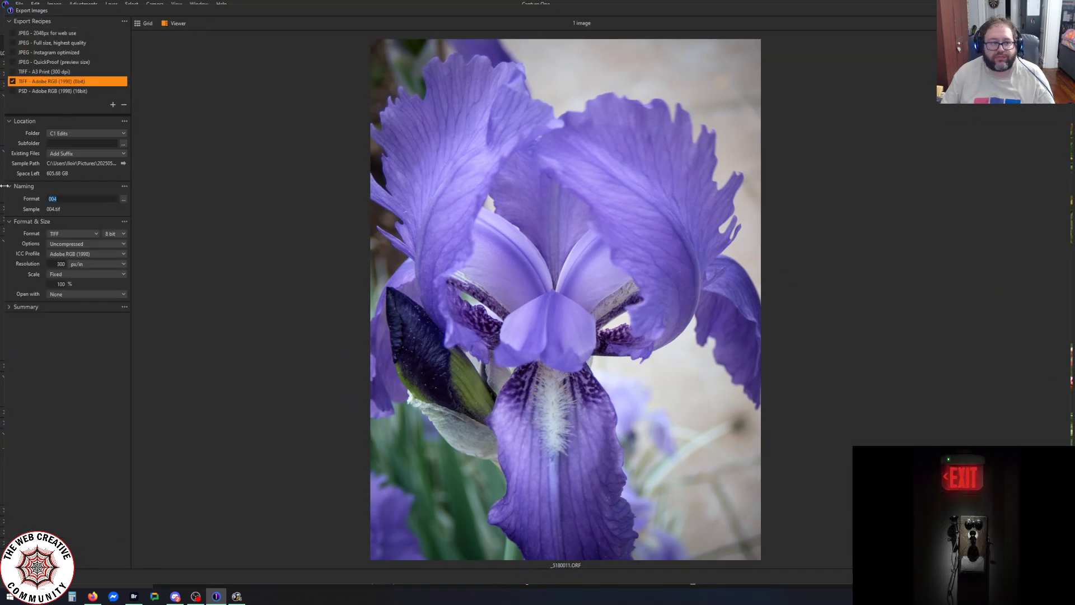
text(011)
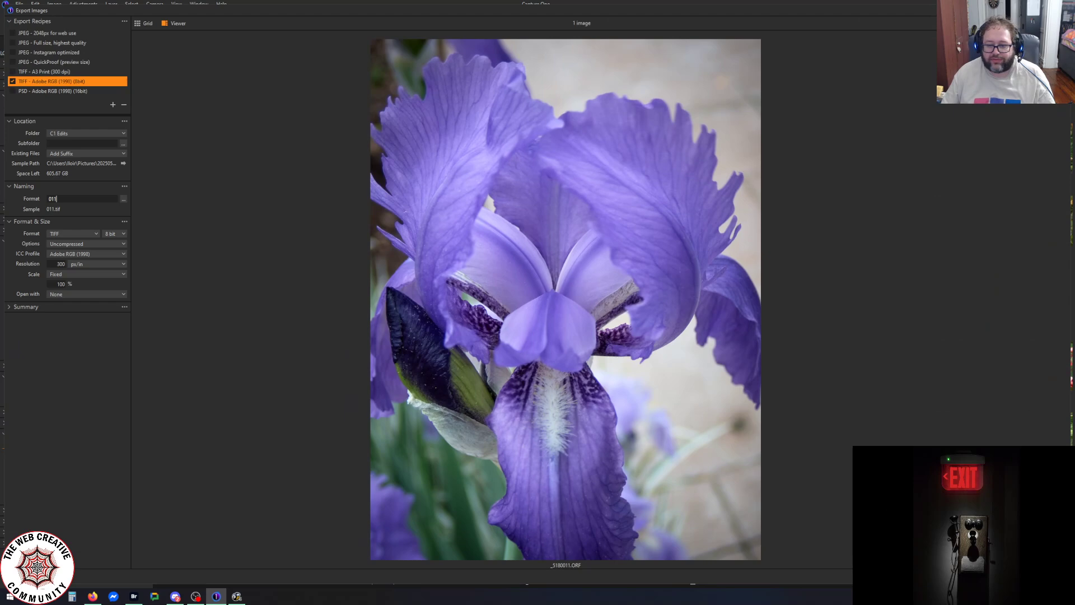
click(1046, 576)
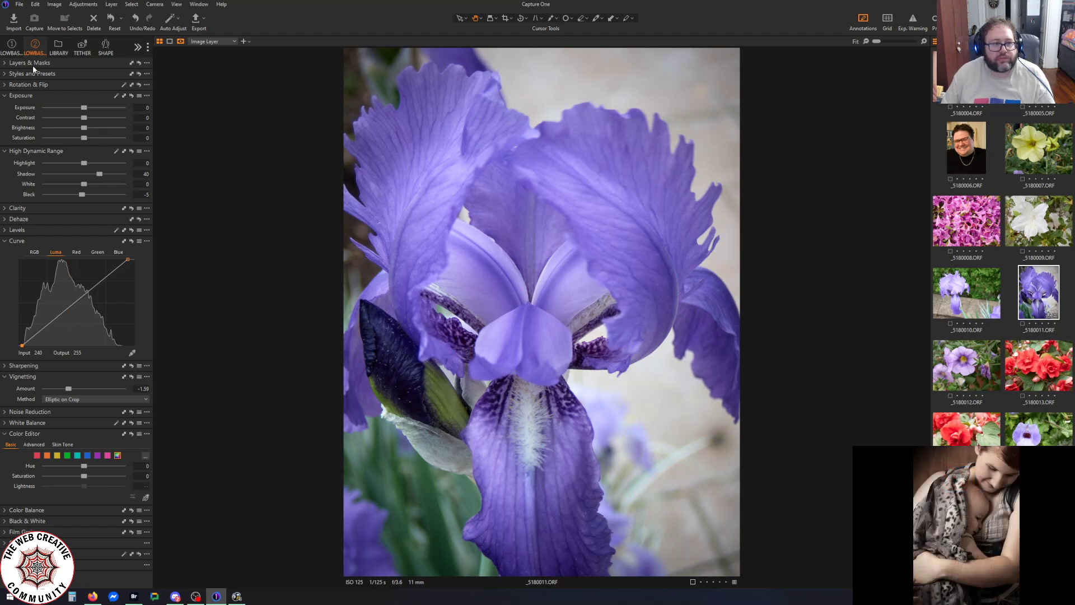
Create a background mask layer on the iris photo and reduce its saturation to -100
click(5, 63)
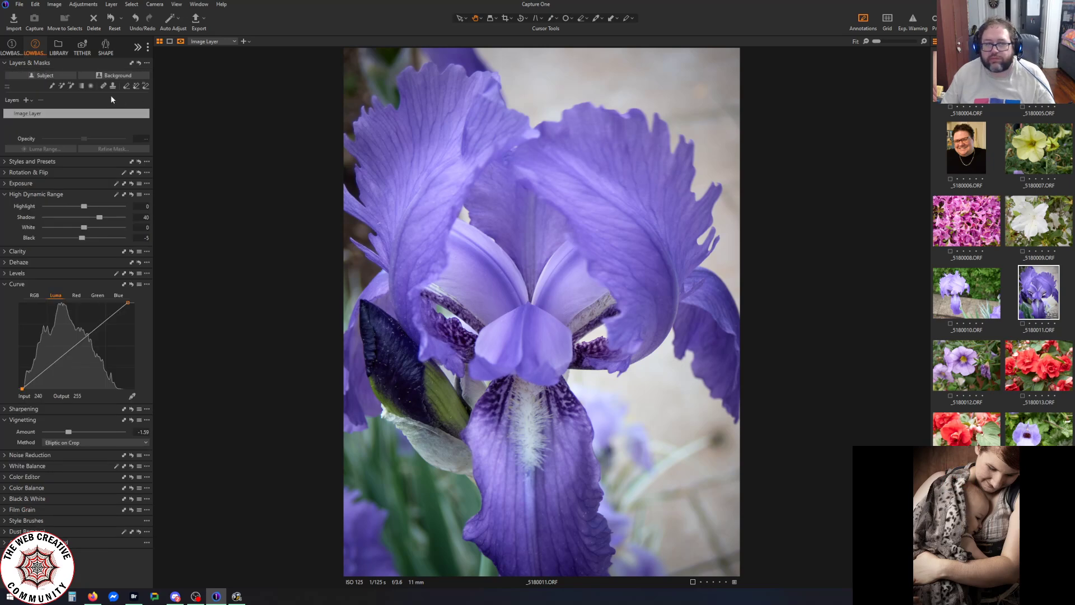
click(116, 76)
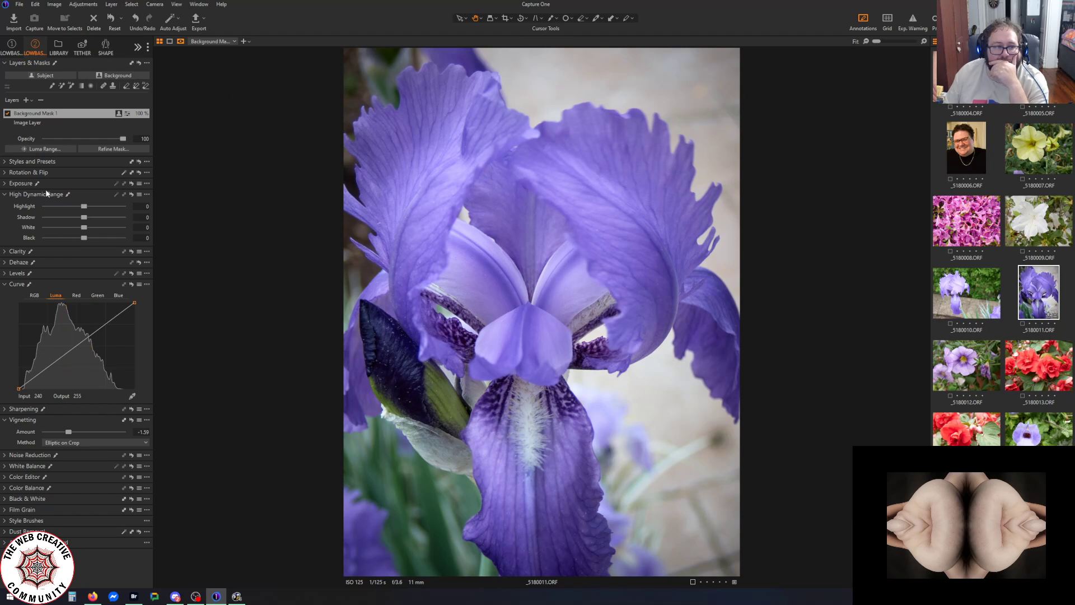
click(6, 183)
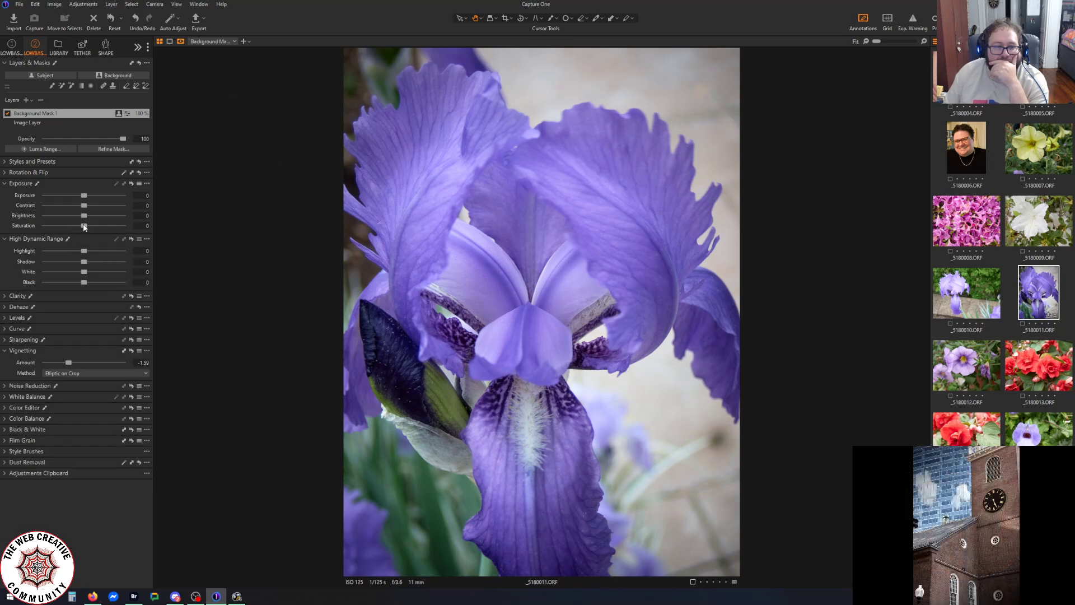
drag(84, 226, 1, 219)
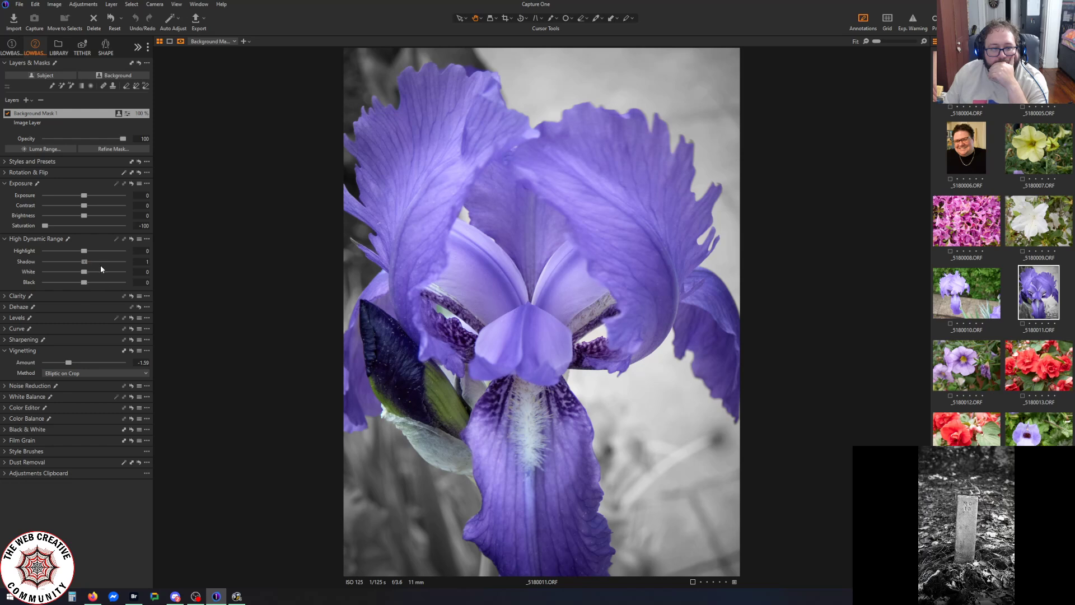
Darken the masked background with Shadow -66 and Black -100, and strengthen the vignetting amount to -2.54
drag(90, 261, 61, 265)
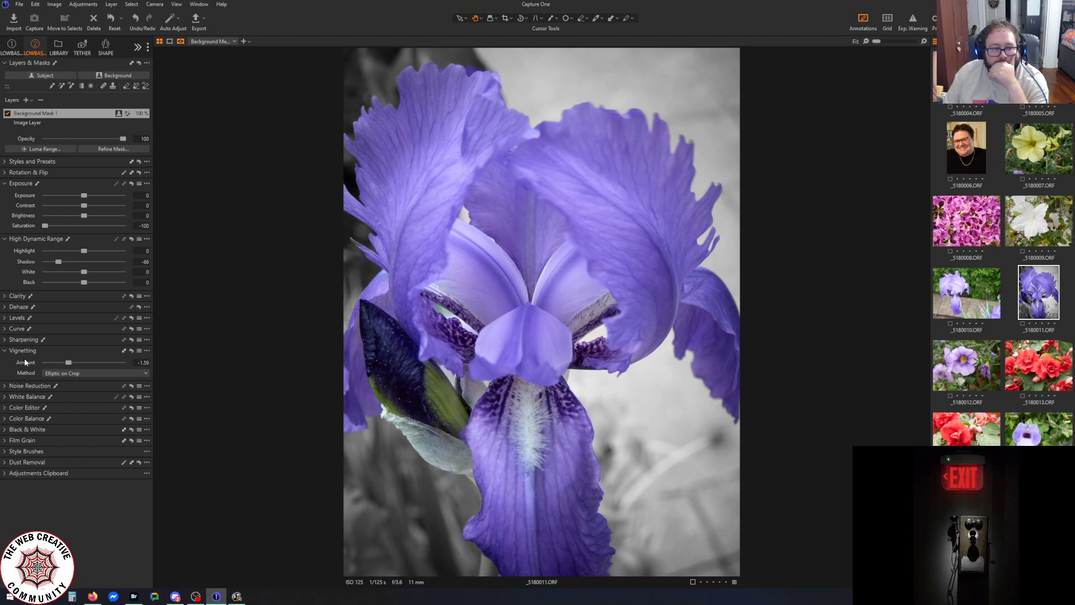
drag(68, 363, 59, 362)
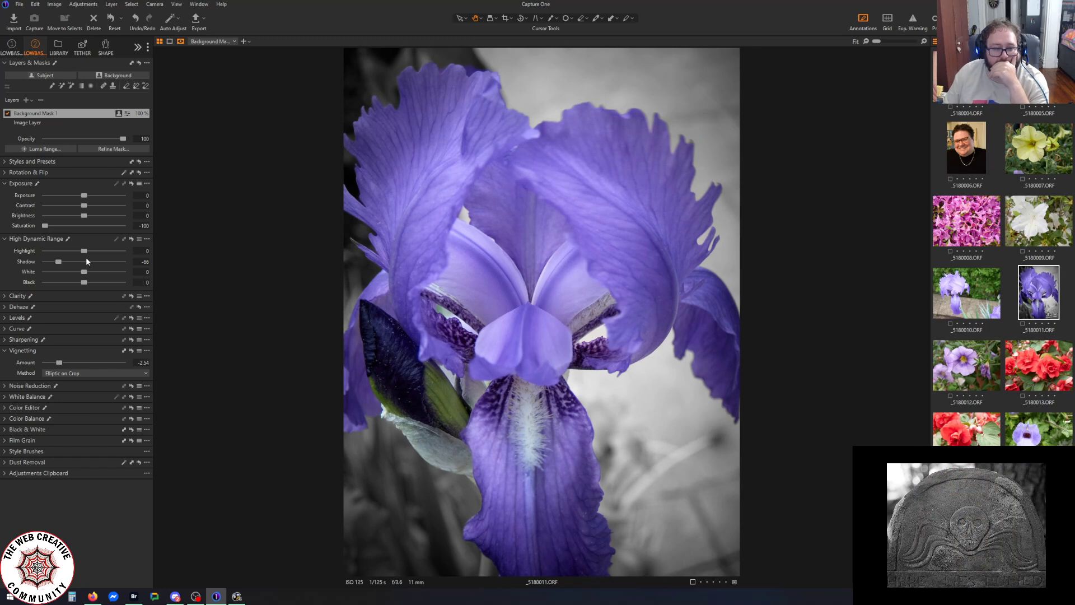
drag(84, 284, 23, 287)
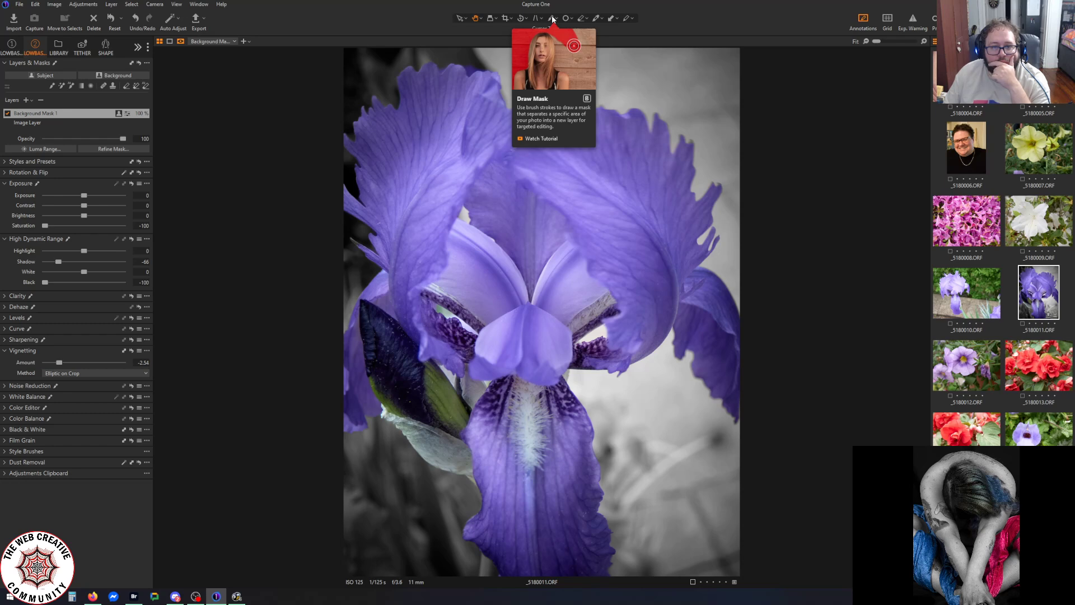
Set the Draw Mask brush size to 11 and paint the green gap between the left inner petals into the background mask
click(582, 18)
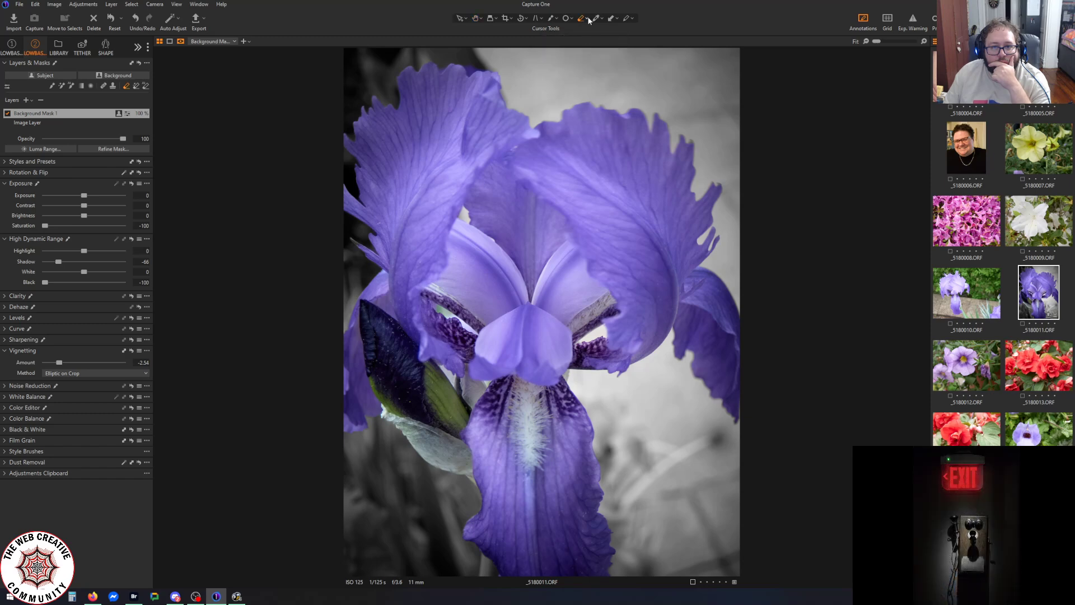
click(589, 19)
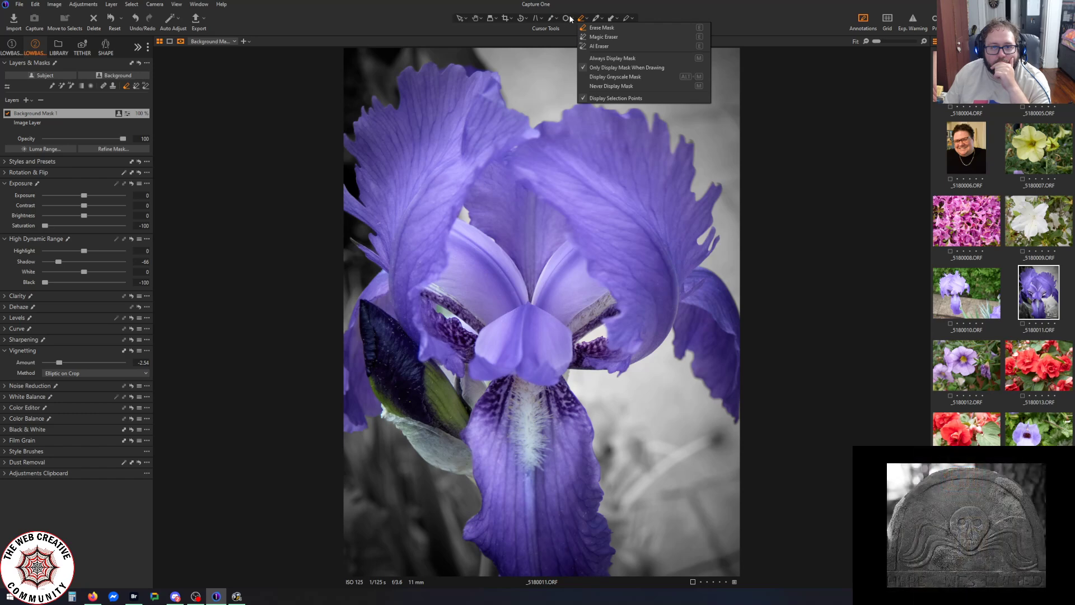
click(553, 18)
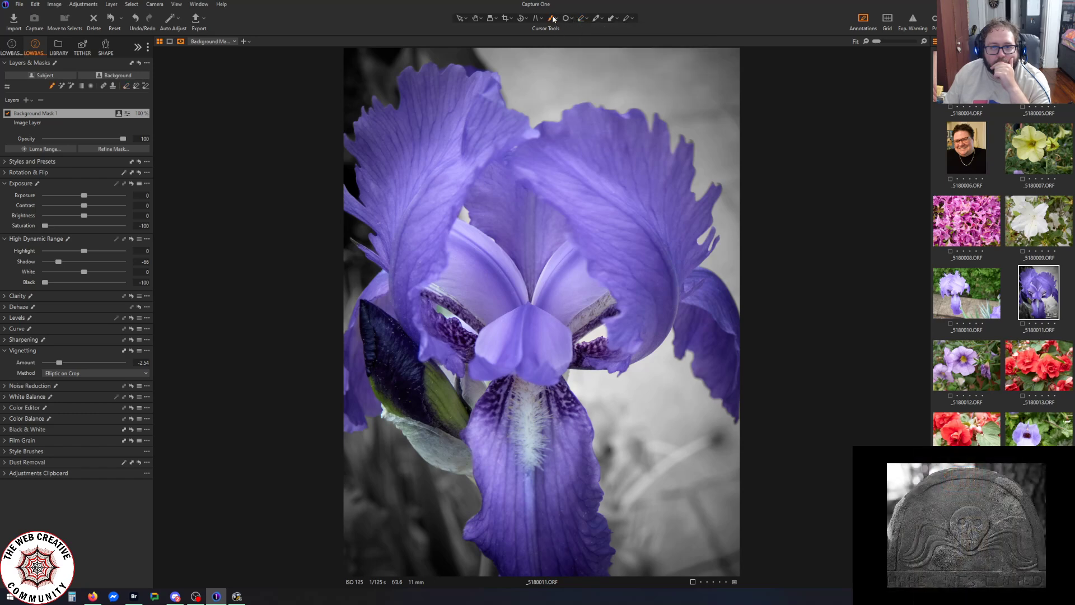
click(557, 19)
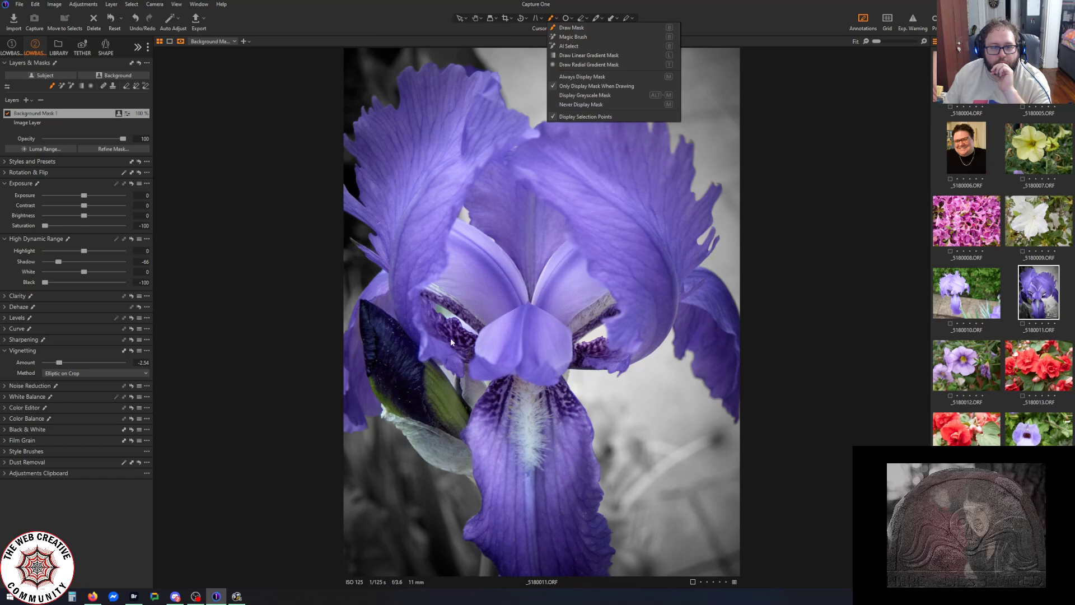
click(574, 29)
scroll(454, 325, up, 4)
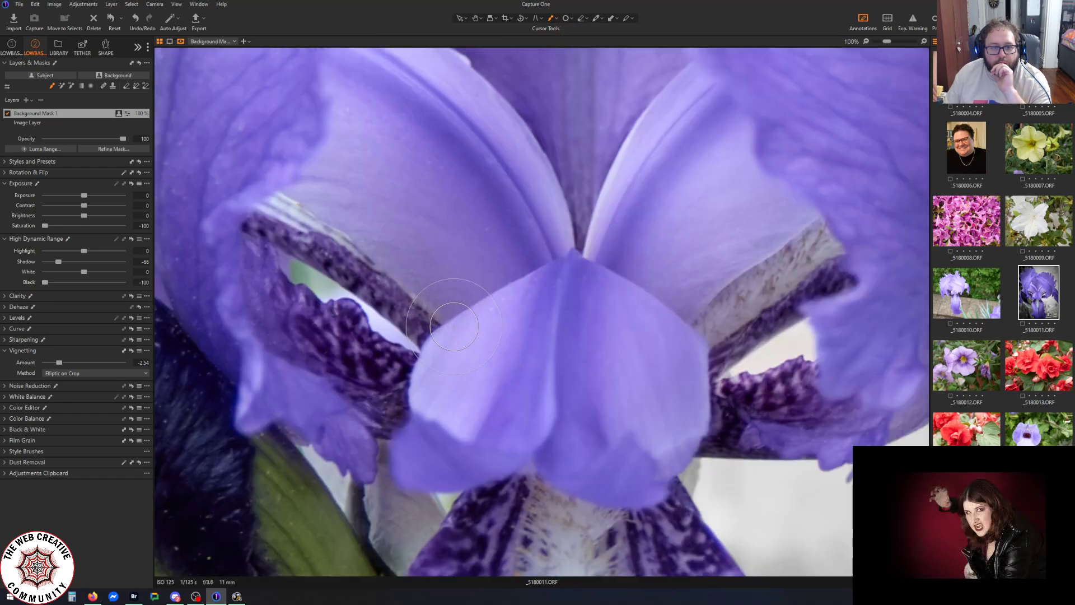
right_click(298, 274)
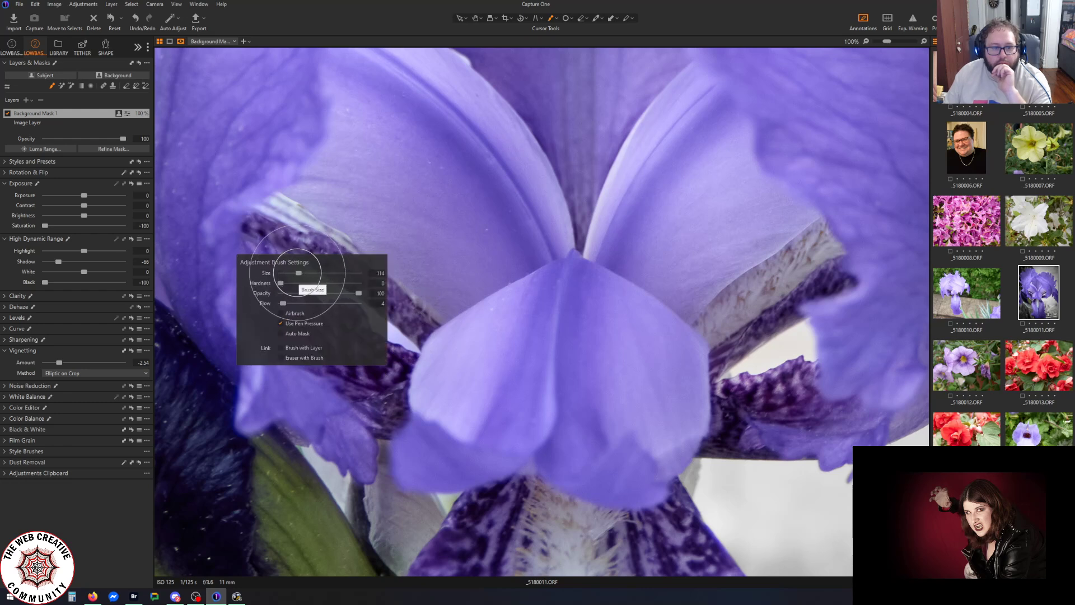
drag(298, 273, 288, 274)
click(432, 343)
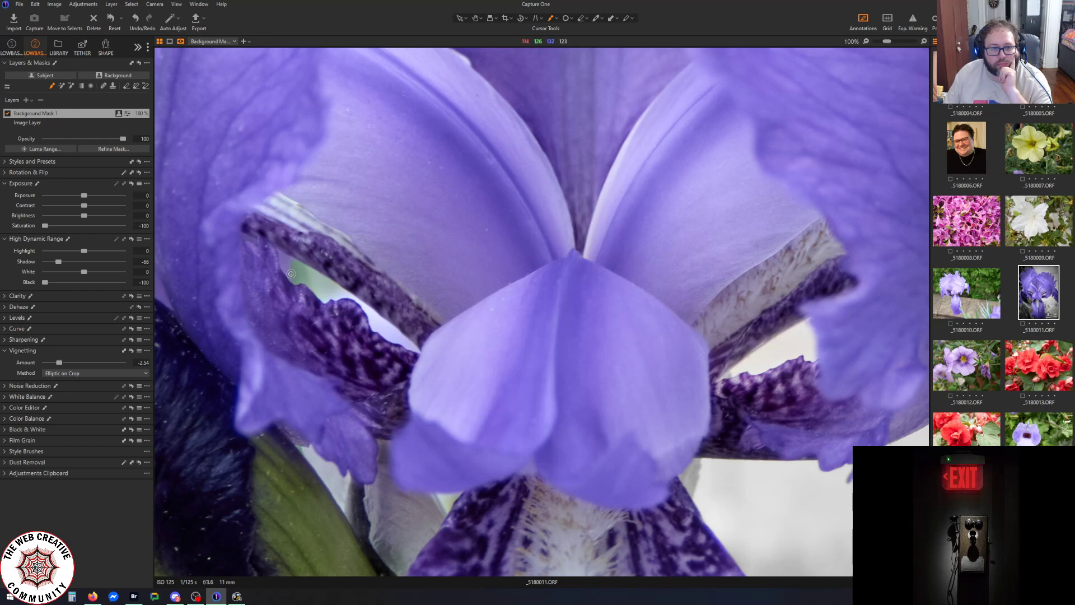
mouse_move(292, 281)
mouse_down()
mouse_move(293, 259)
mouse_move(321, 278)
mouse_up()
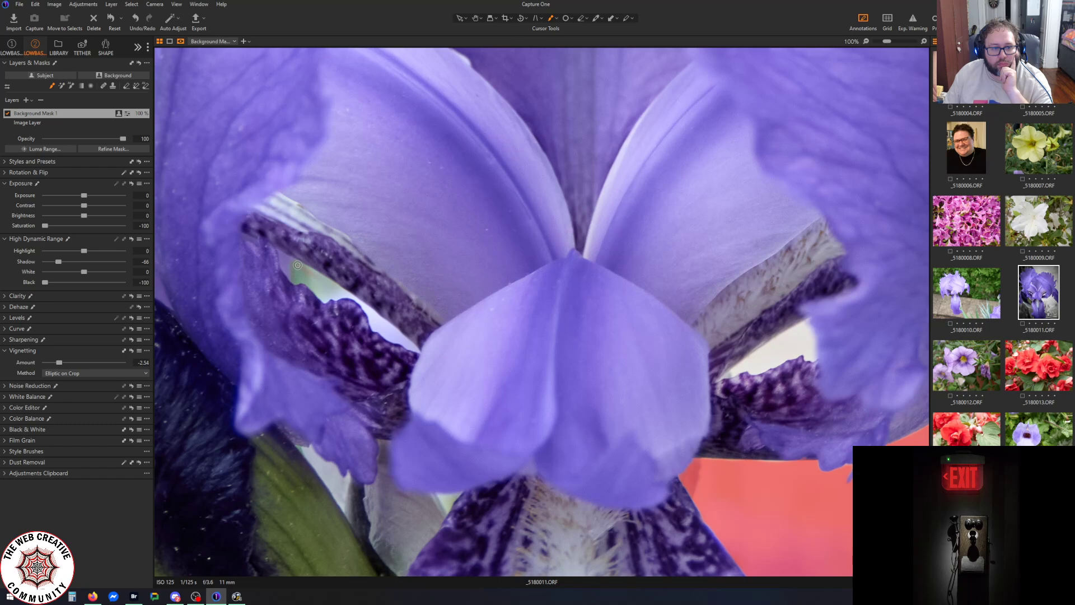
mouse_move(302, 278)
mouse_down()
mouse_move(313, 295)
mouse_move(350, 299)
mouse_move(370, 328)
mouse_move(415, 351)
mouse_move(347, 291)
mouse_move(299, 276)
mouse_up()
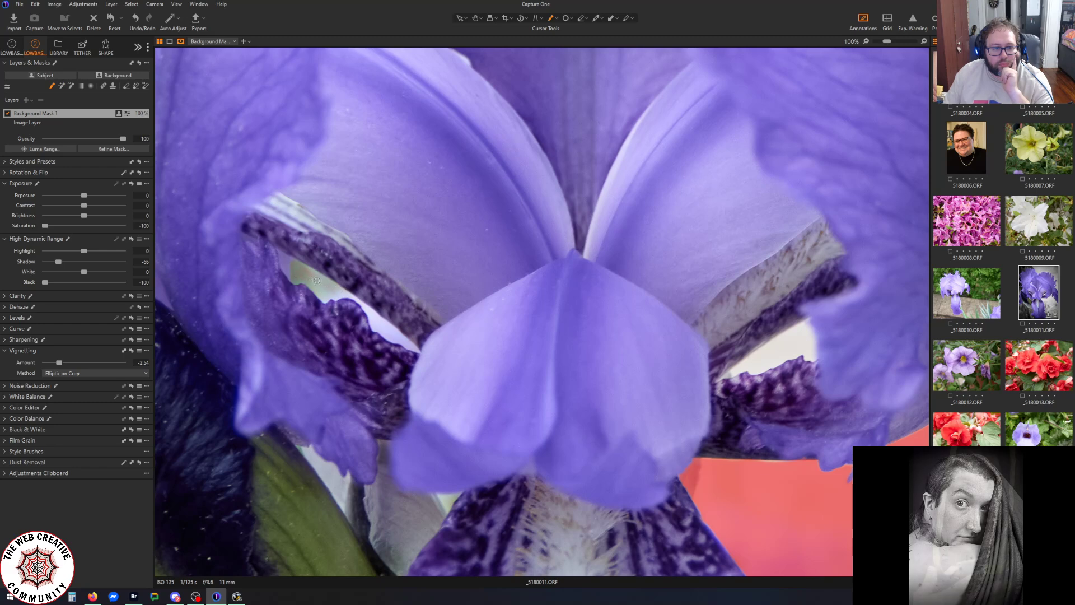
Raise the mask brush flow and paint again over the green gap between the left inner petals
click(551, 19)
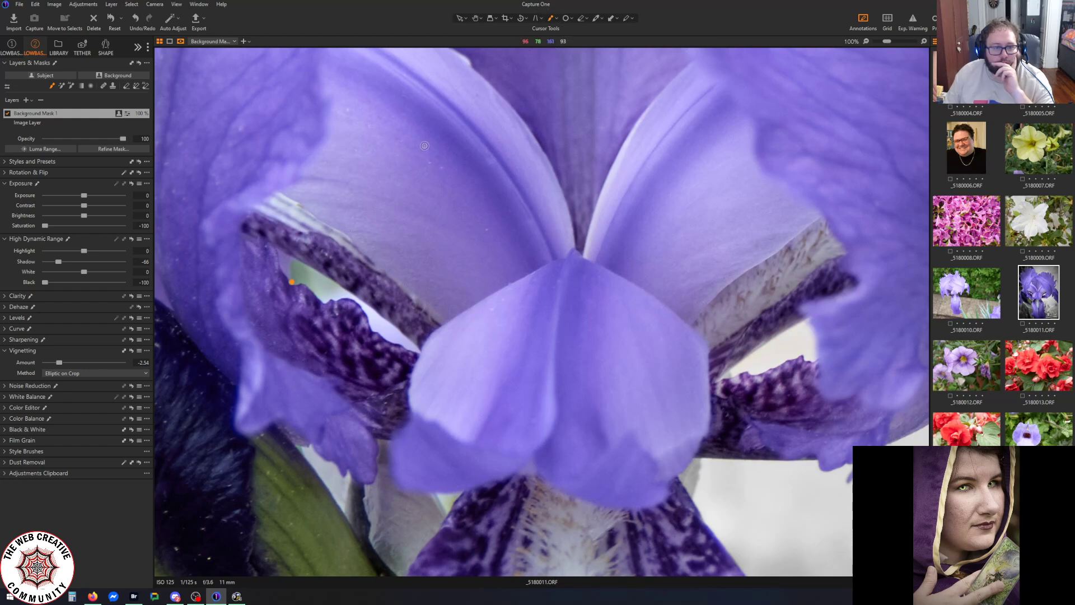
right_click(310, 273)
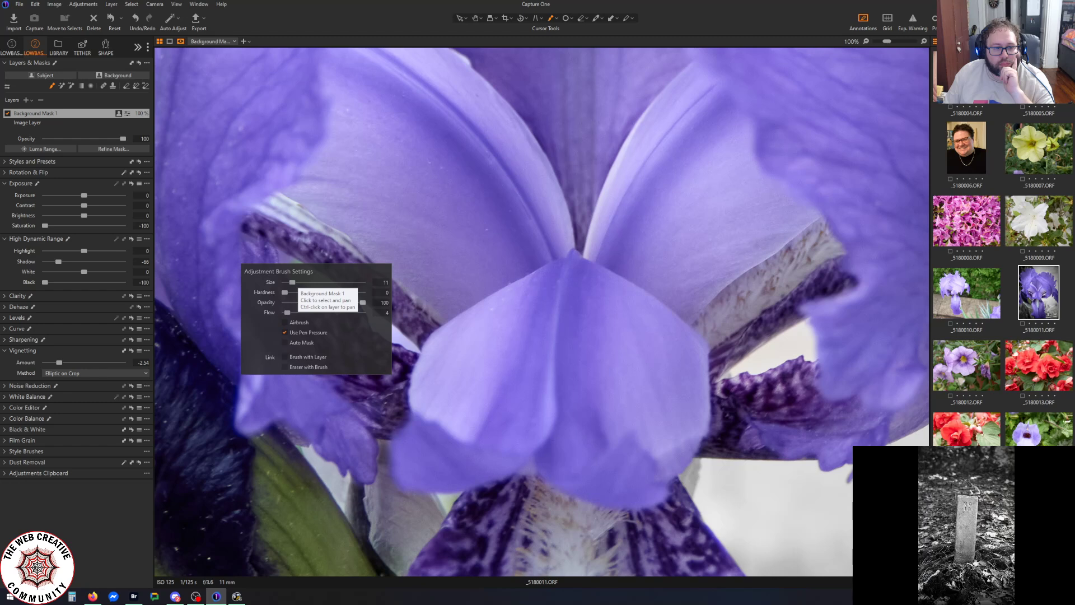
drag(287, 311, 354, 313)
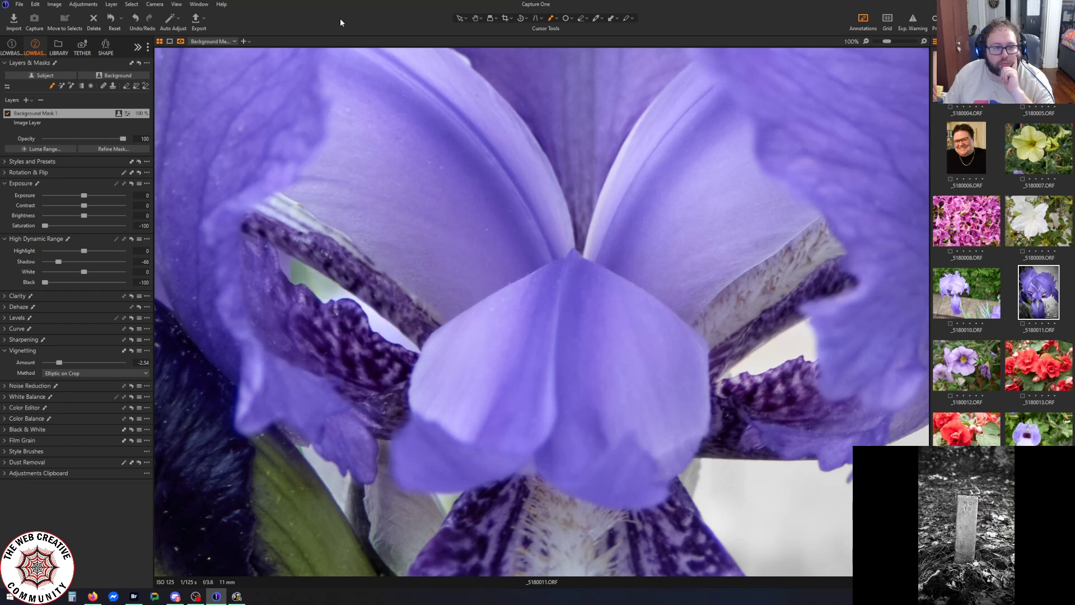
mouse_move(296, 274)
mouse_down()
mouse_move(314, 283)
mouse_move(294, 272)
mouse_up()
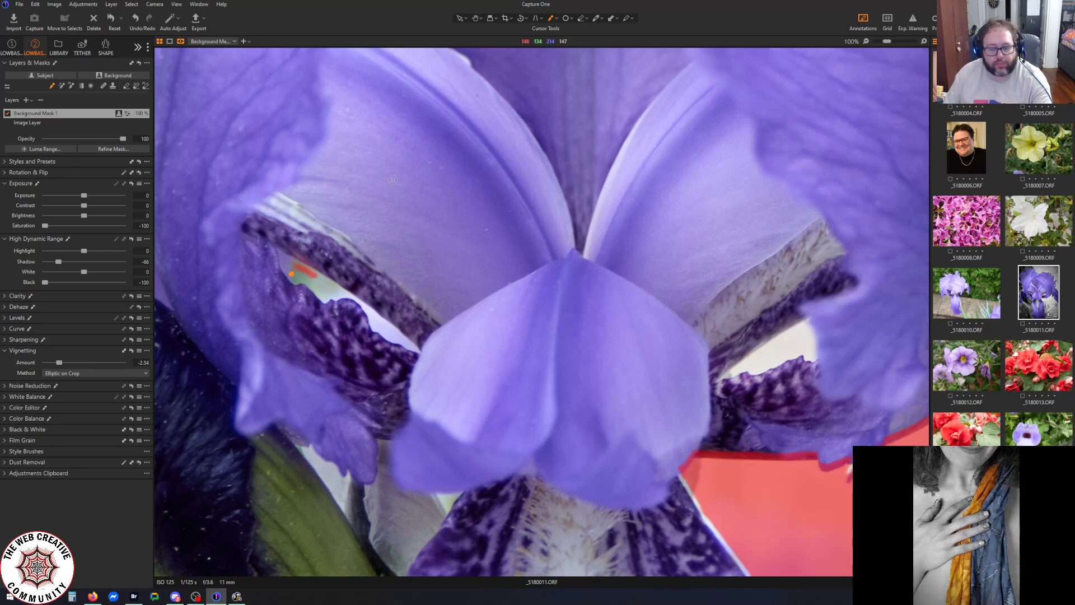
Delete the selected iris photo and try to undo the deletion
key(Delete)
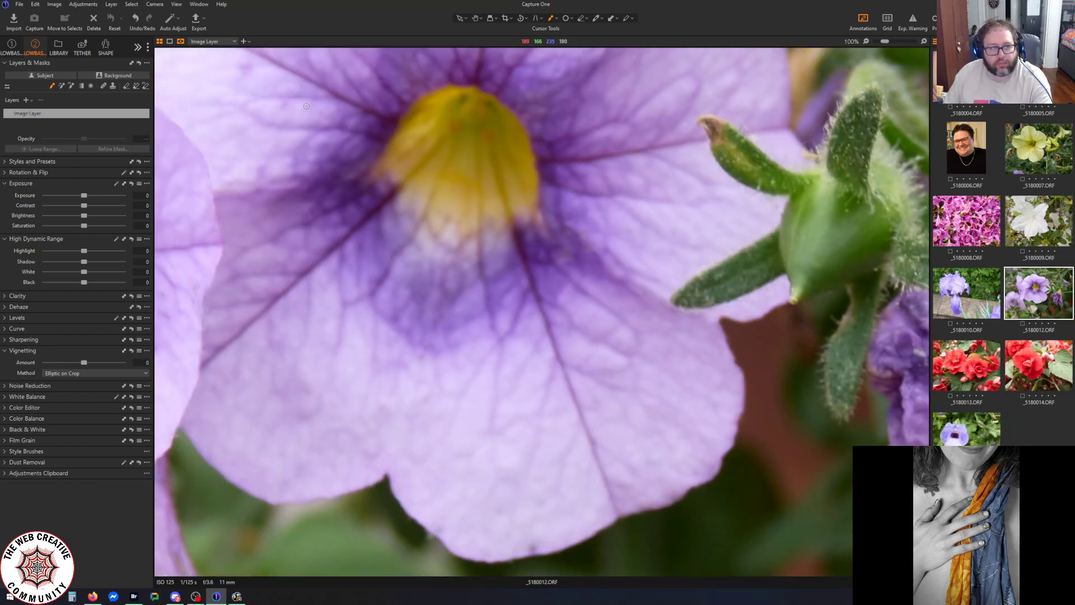
click(36, 4)
click(36, 15)
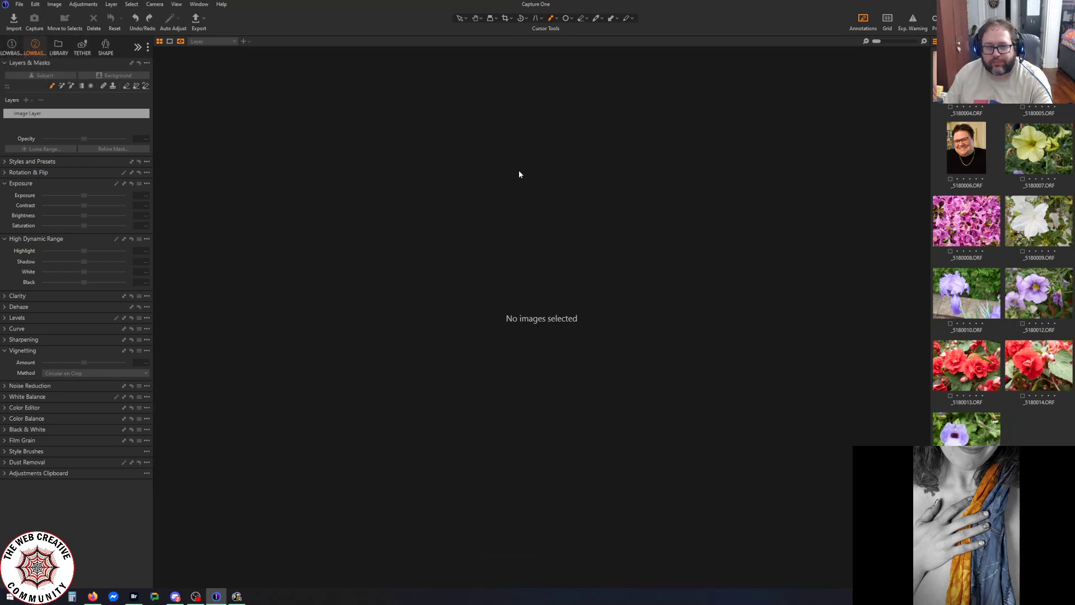
click(36, 4)
click(36, 15)
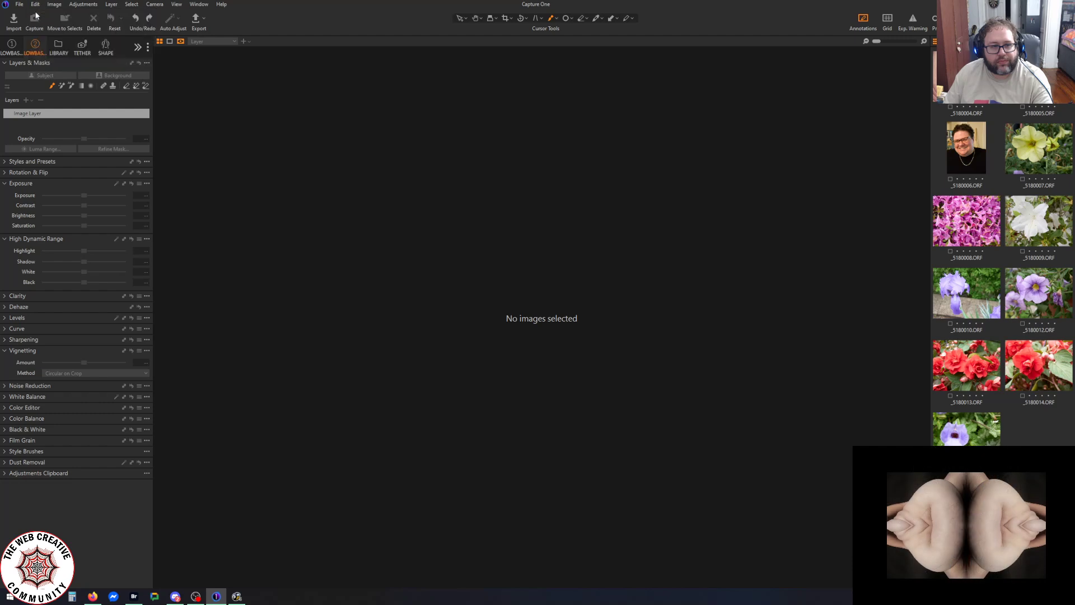
Look for the deleted iris photo in the May 21, 2025 imports, the Trash and the June 24, 2025 7:58:06 PM import
click(57, 51)
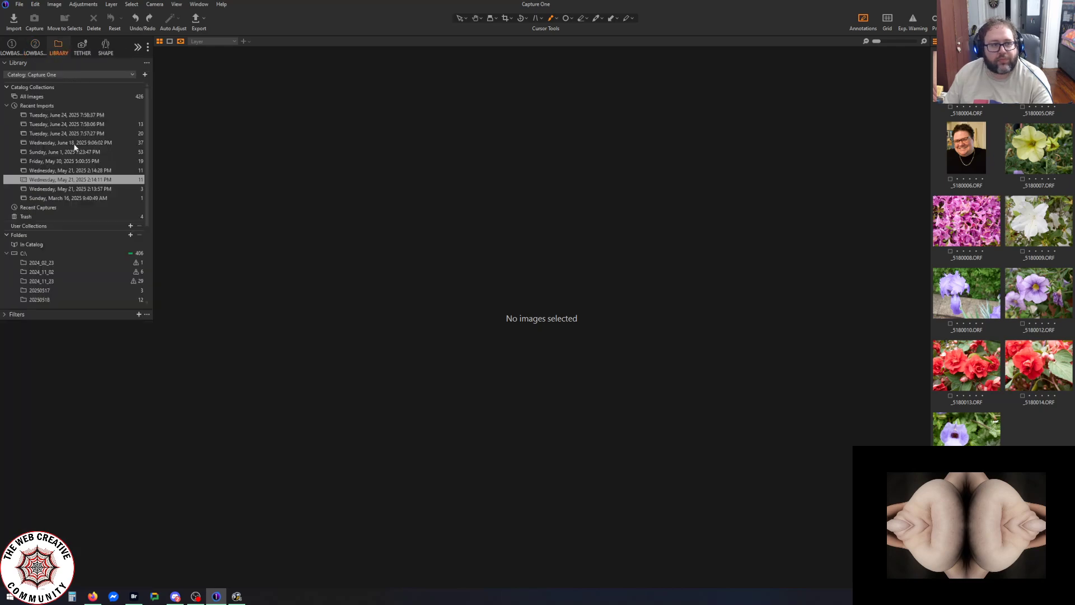
click(74, 170)
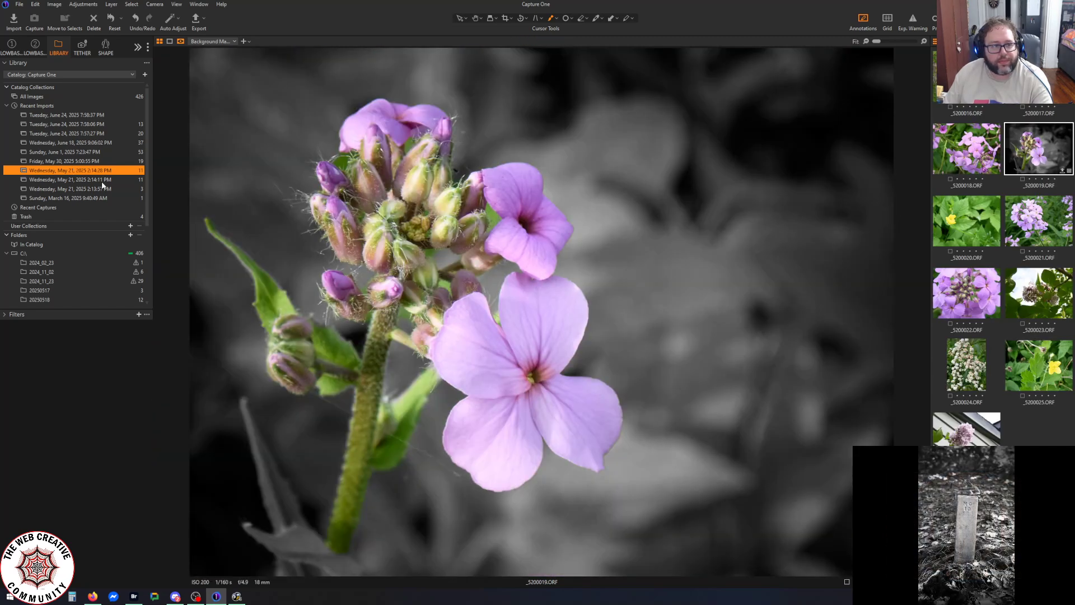
click(103, 179)
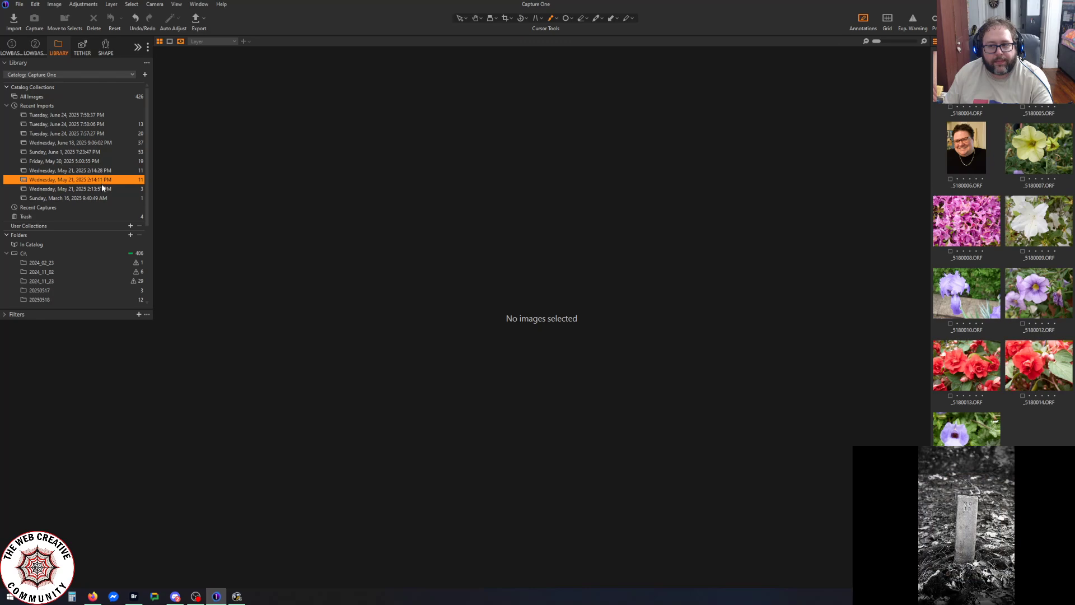
click(69, 215)
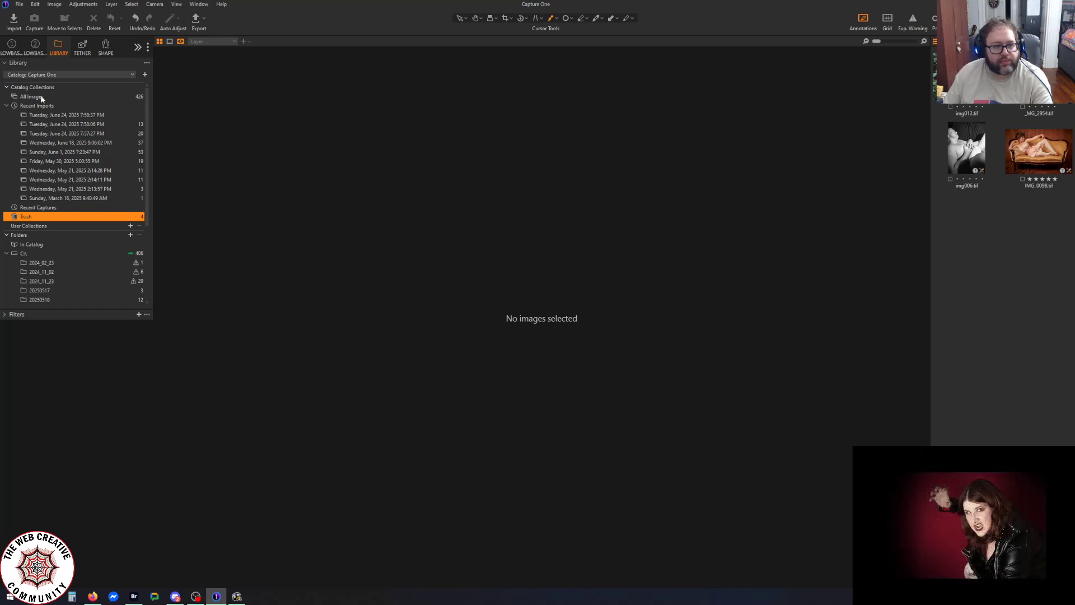
click(78, 127)
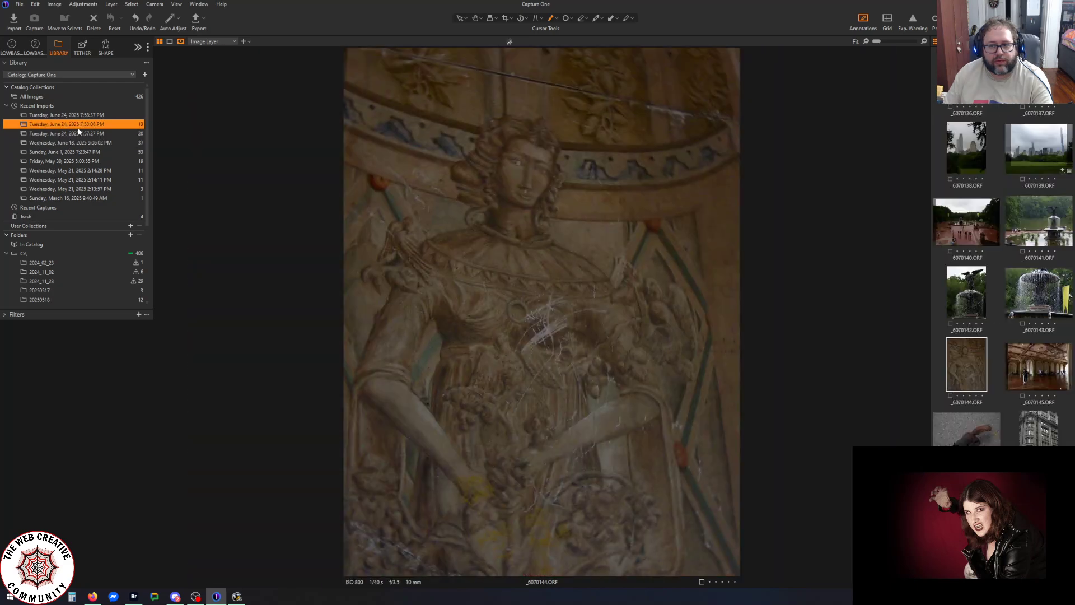
Look for the deleted iris photo in the May 21 imports, the Trash, All Images and the June 24 and June 18, 2025 imports
click(76, 179)
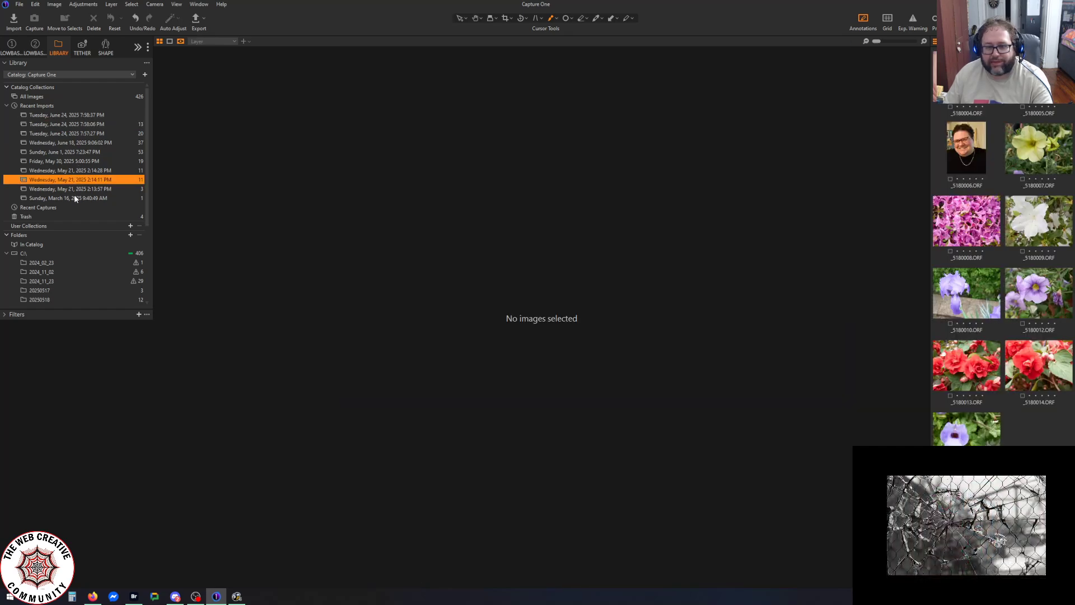
click(75, 188)
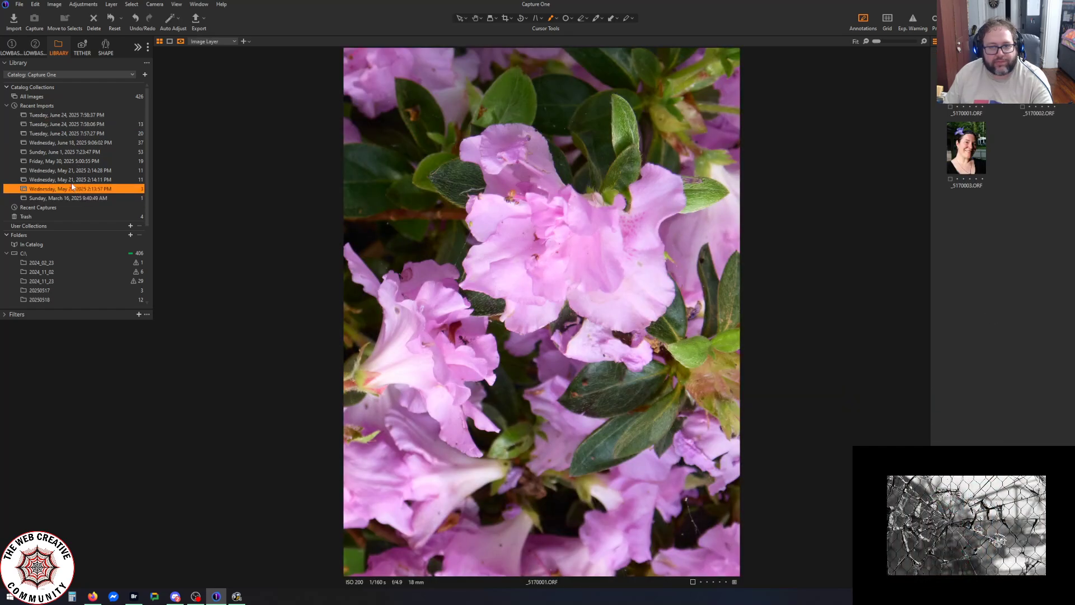
click(45, 215)
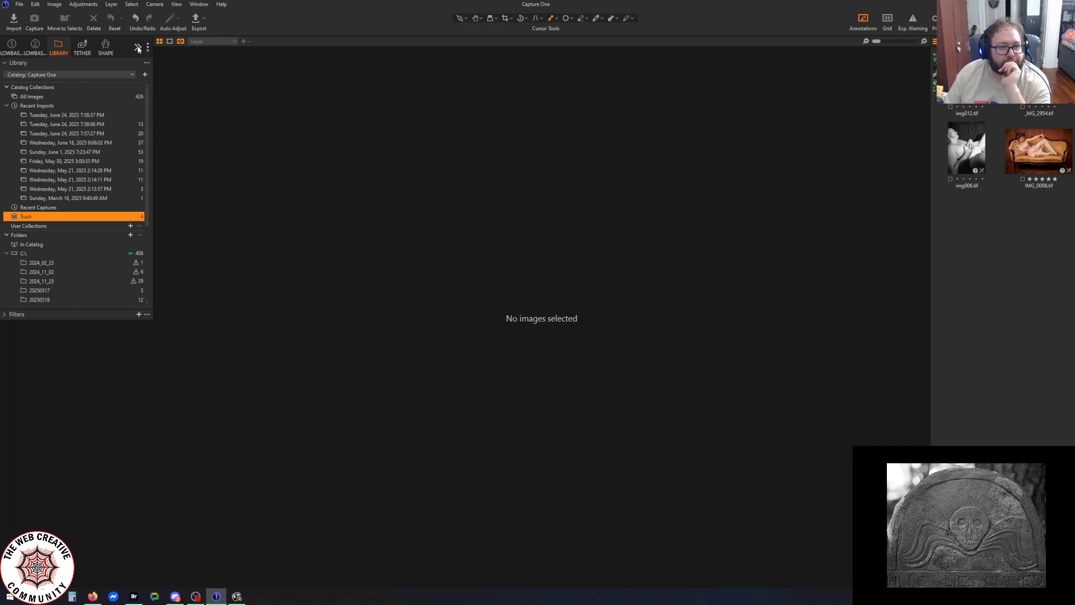
click(97, 97)
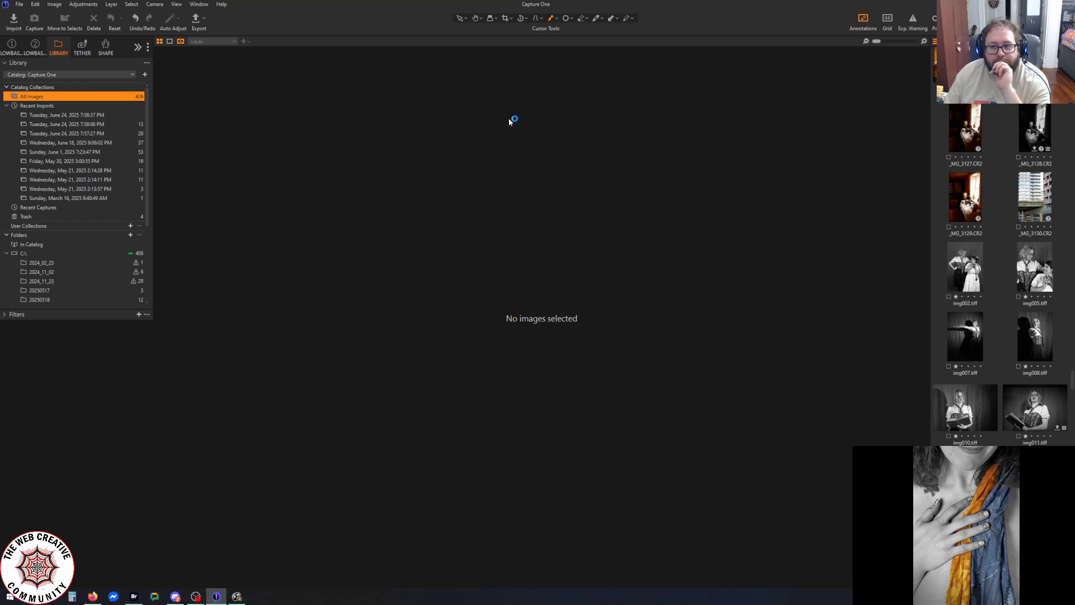
click(102, 115)
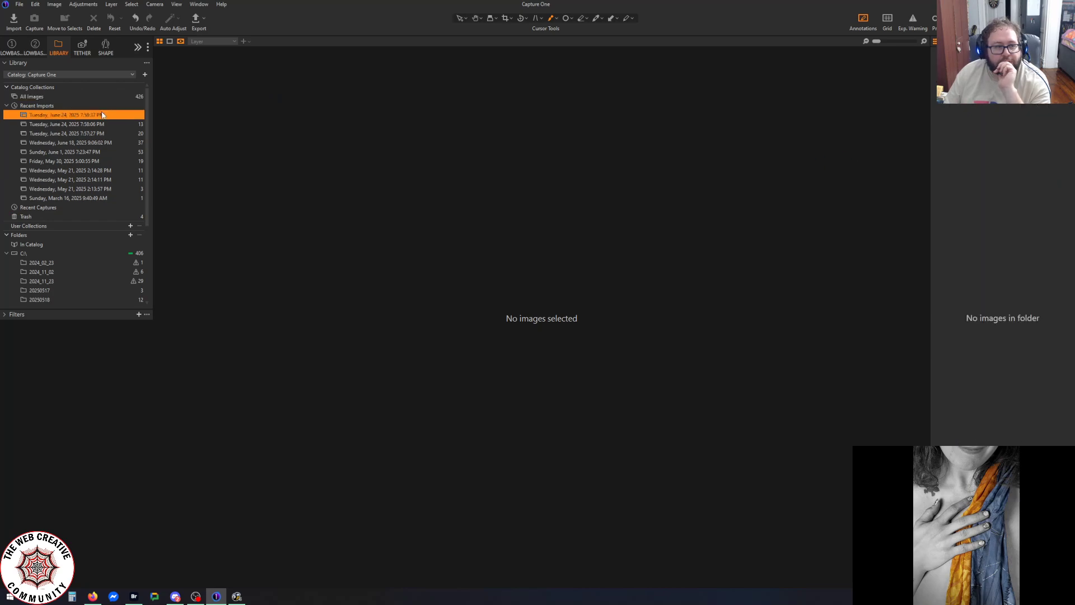
click(101, 143)
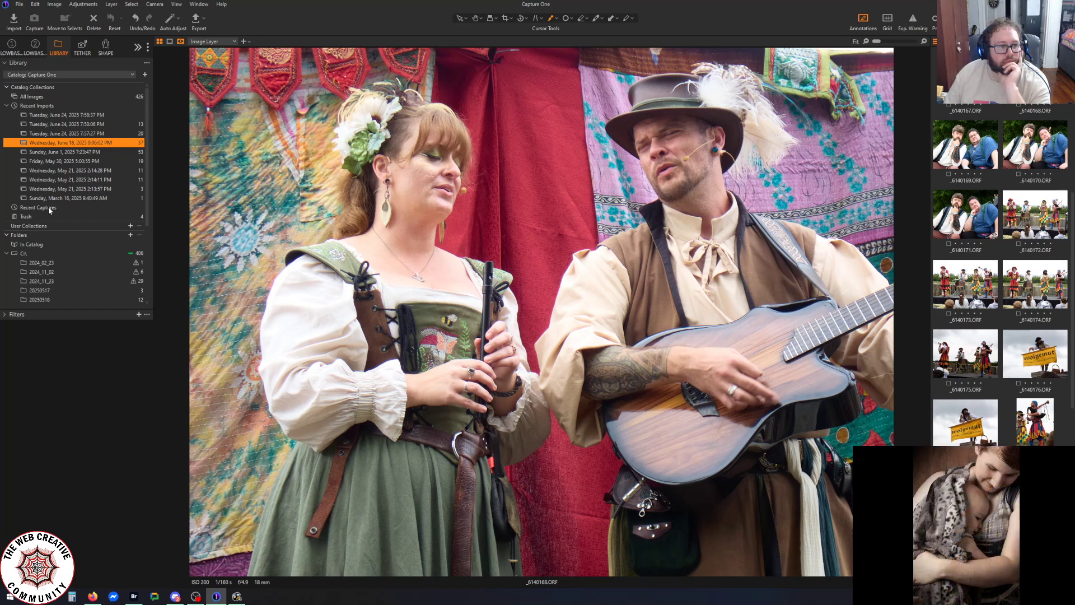
Check Recent Captures, the Trash and the catalog's folder list for the deleted iris photo
click(49, 207)
click(46, 216)
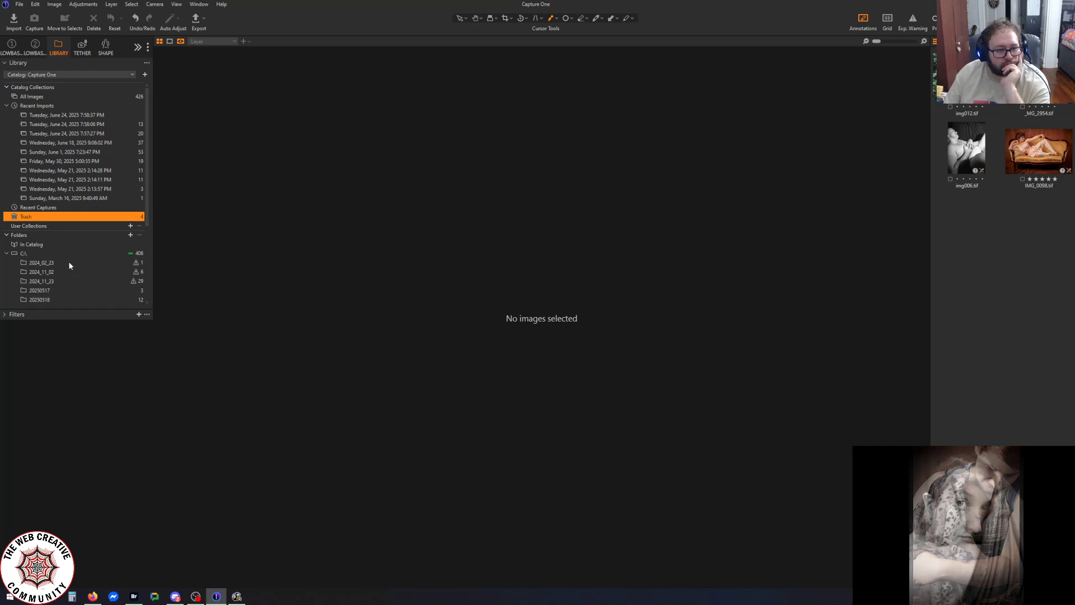
scroll(48, 263, down, 4)
scroll(48, 263, down, 2)
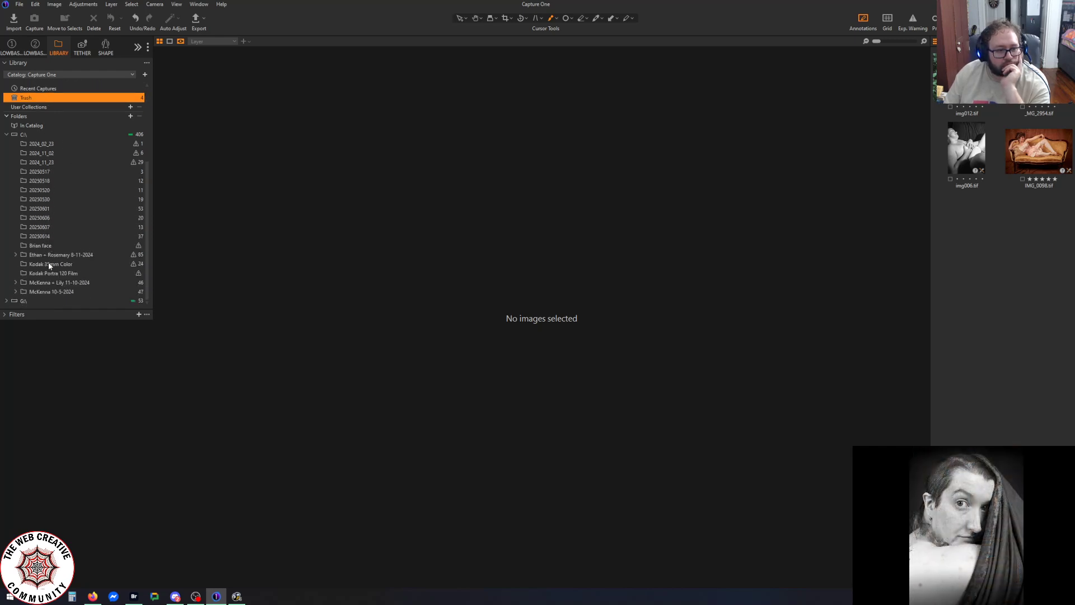
scroll(79, 279, up, 2)
scroll(79, 281, up, 4)
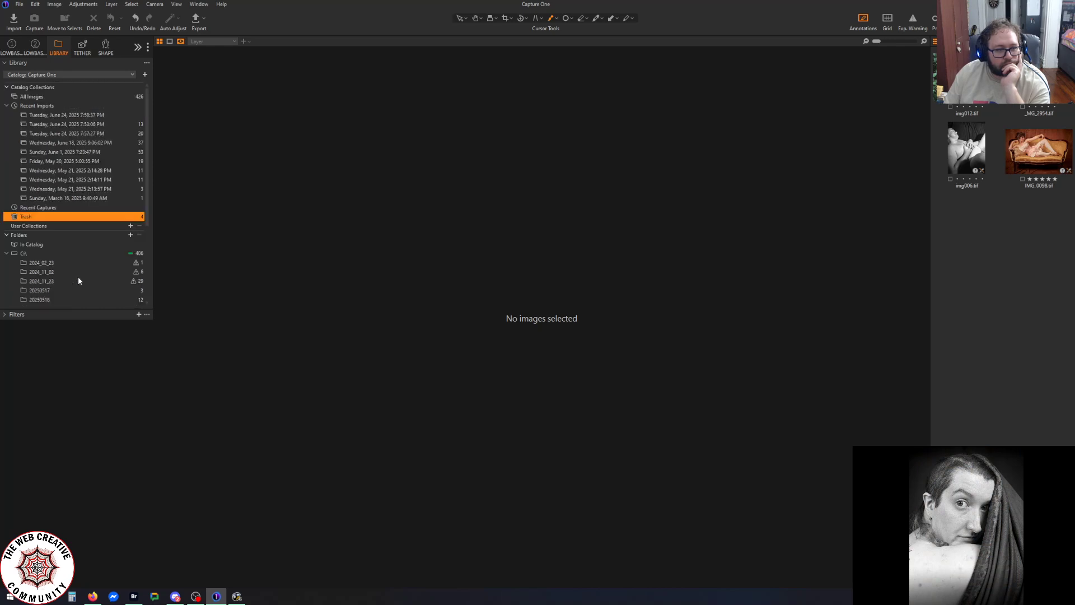
Open the May 21, 2025 2:14:11 PM import and try to bring back the deleted photo by repeatedly undoing the latest actions
click(78, 180)
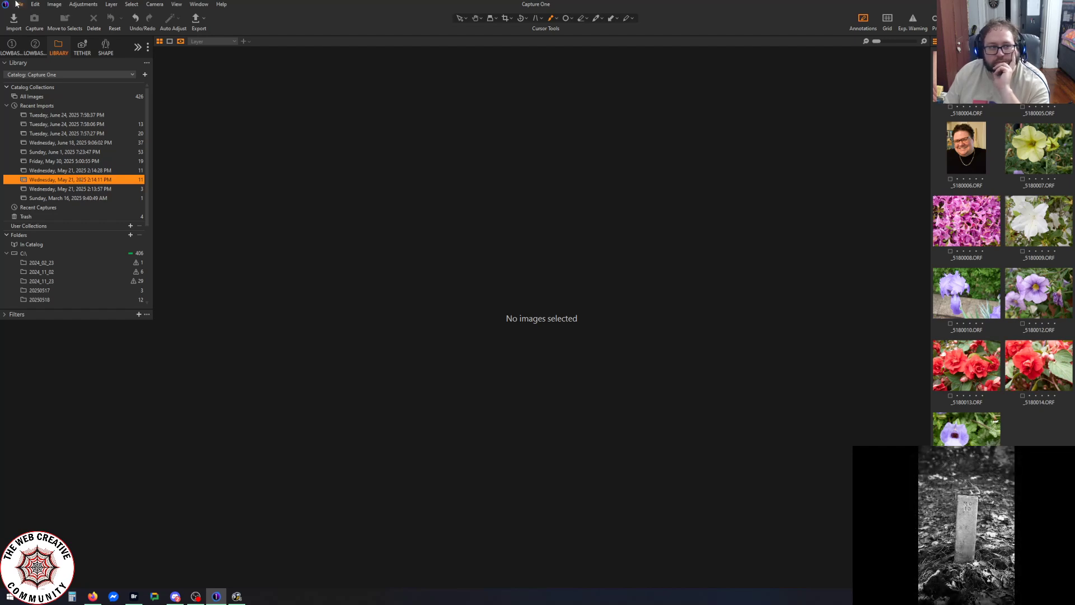
click(35, 4)
click(46, 13)
click(34, 4)
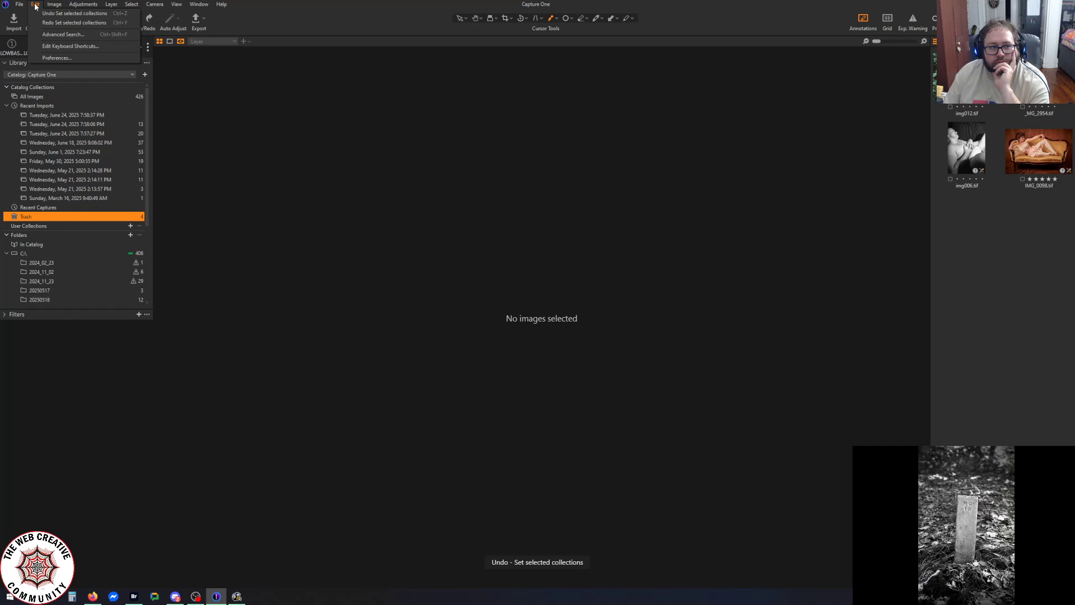
click(53, 13)
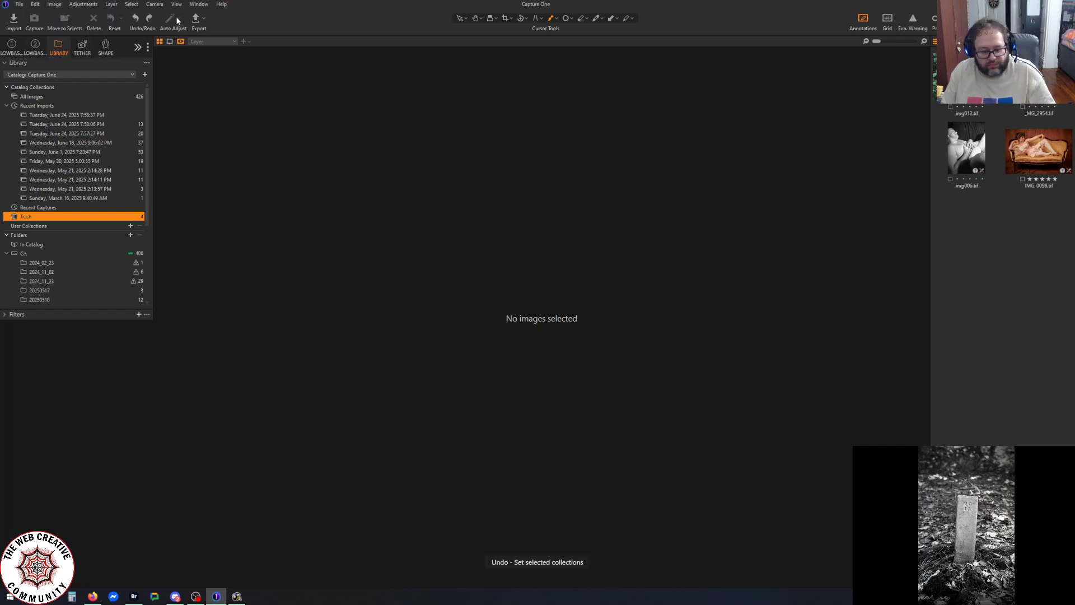
key(ctrl+z)
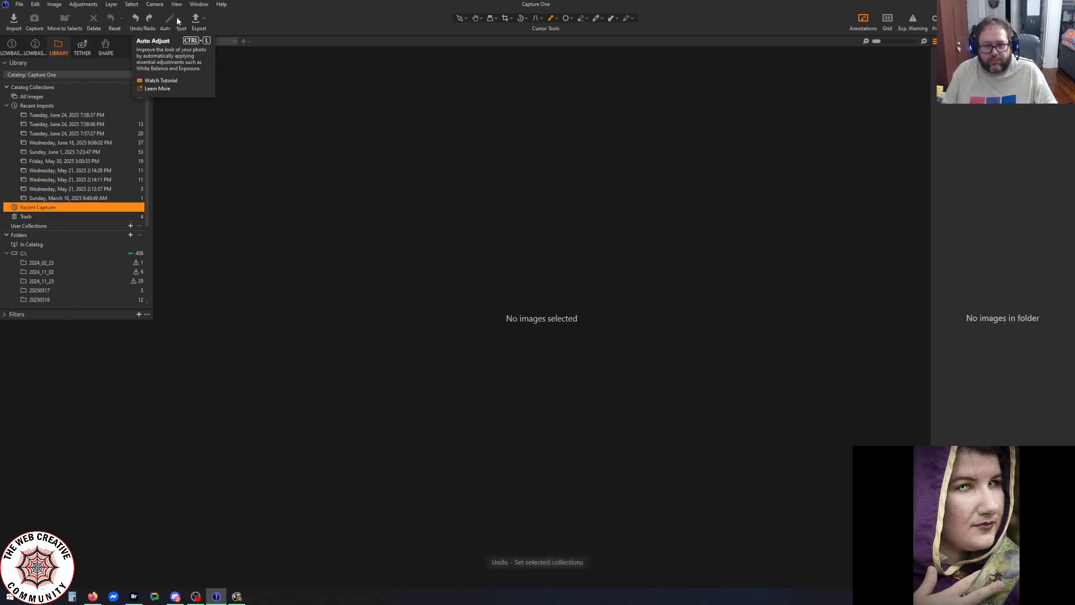
key(ctrl+z)
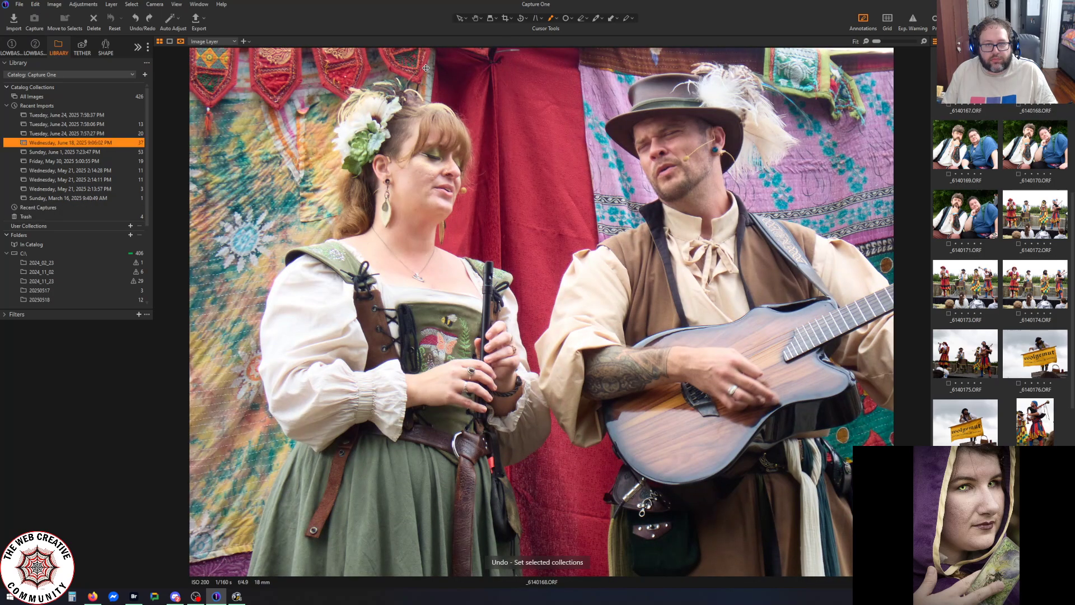
key(ctrl+z)
key(ctrl+z)
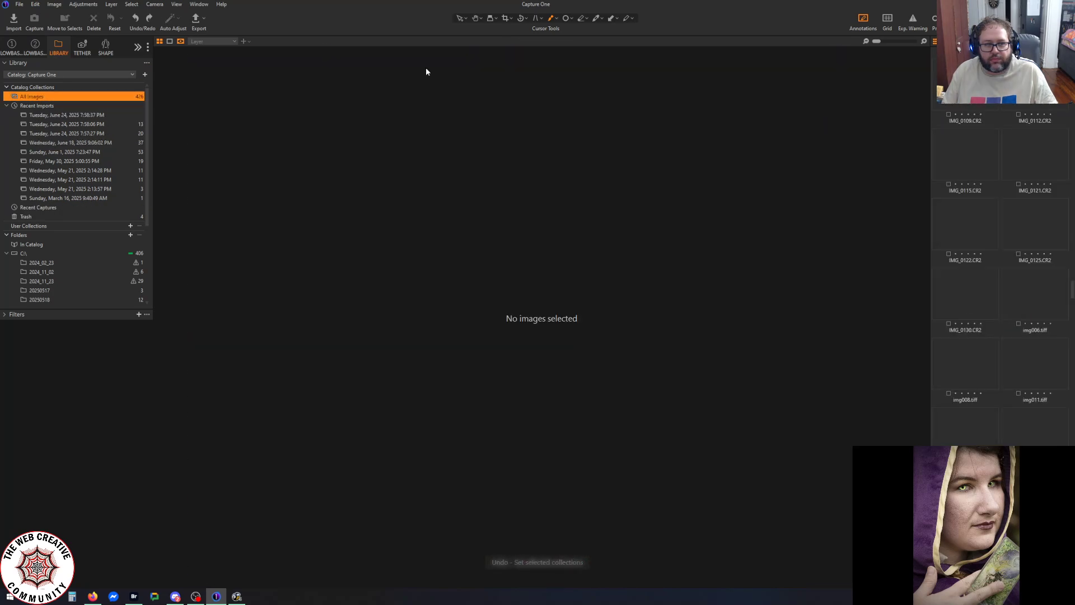
key(ctrl+z)
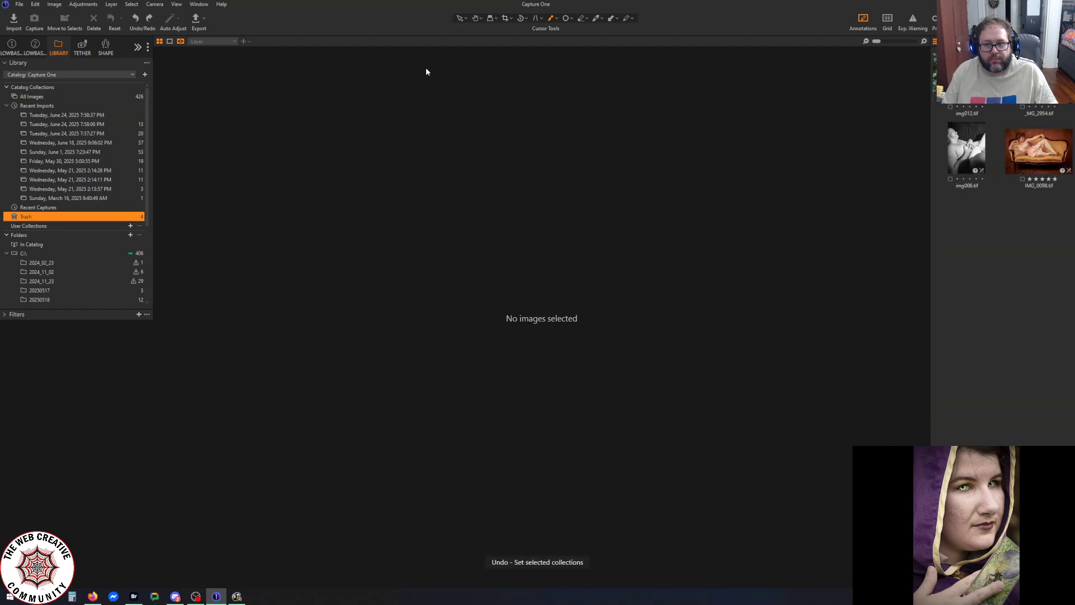
key(ctrl+z)
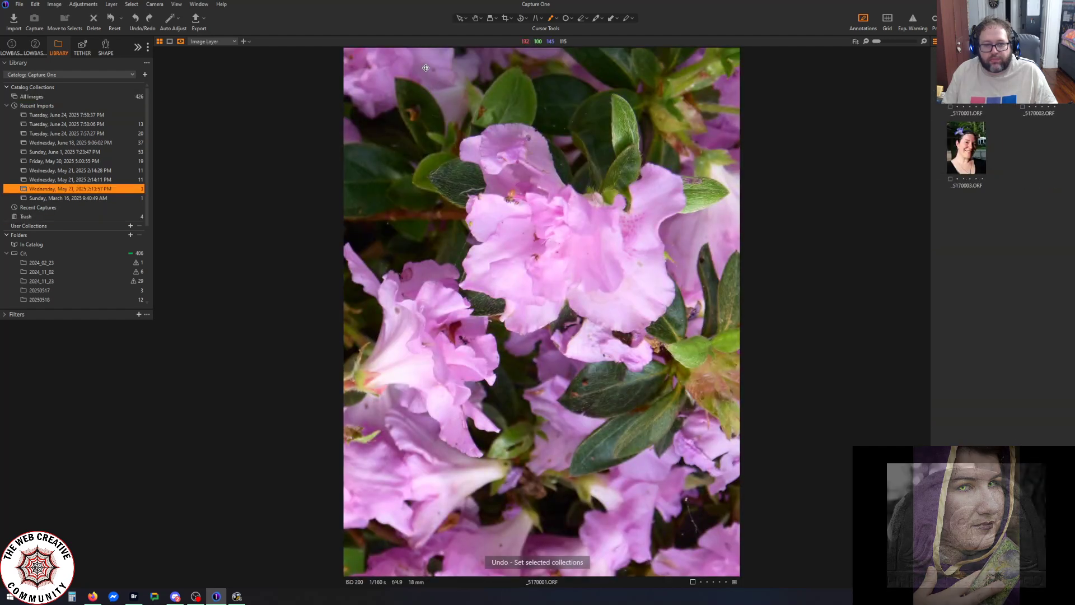
key(ctrl+z)
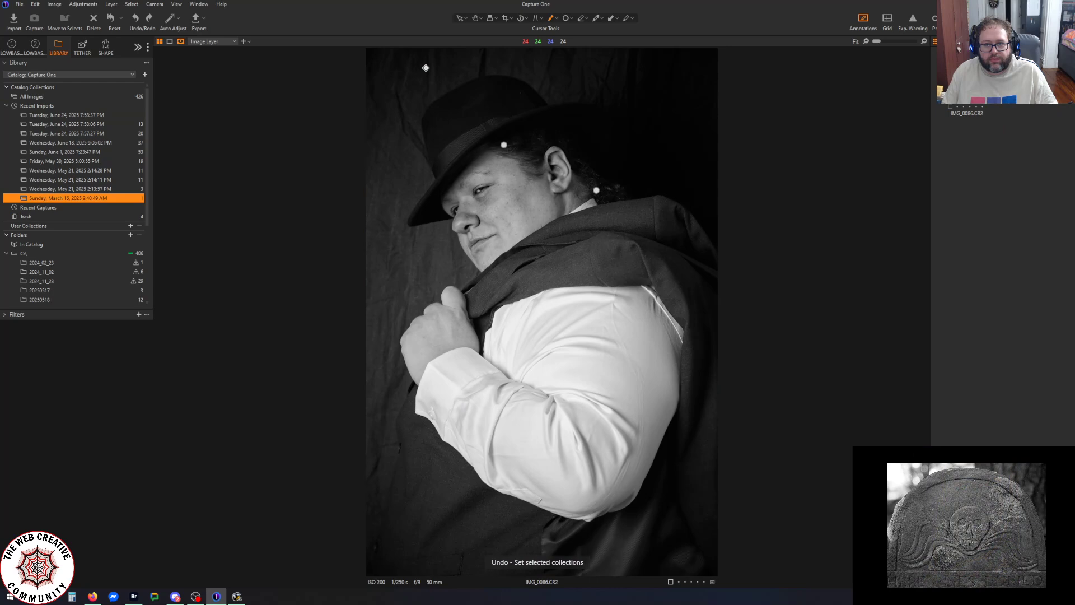
key(ctrl+z)
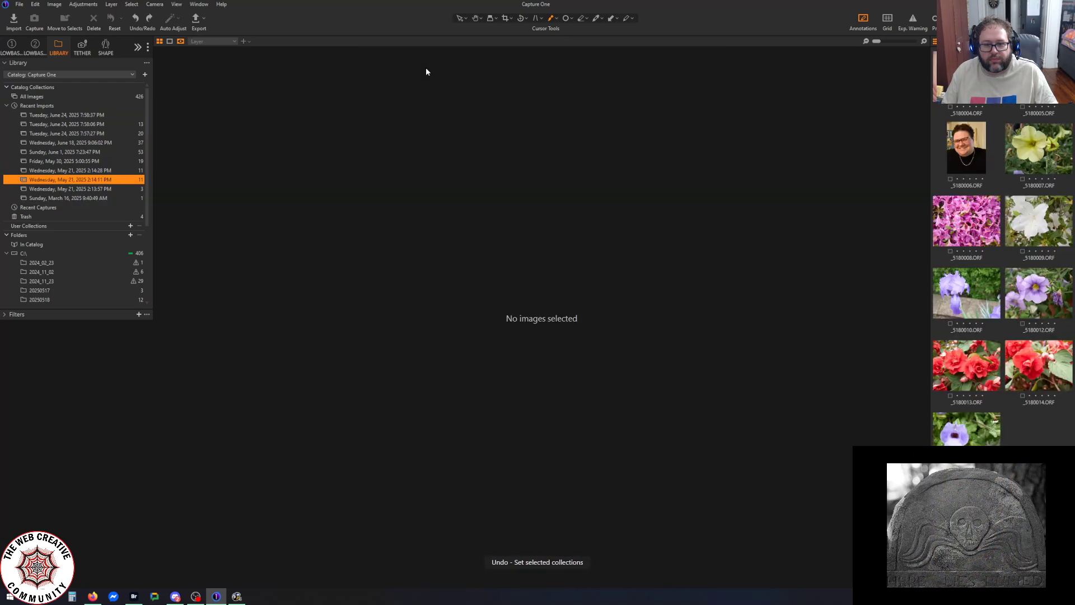
key(ctrl+z)
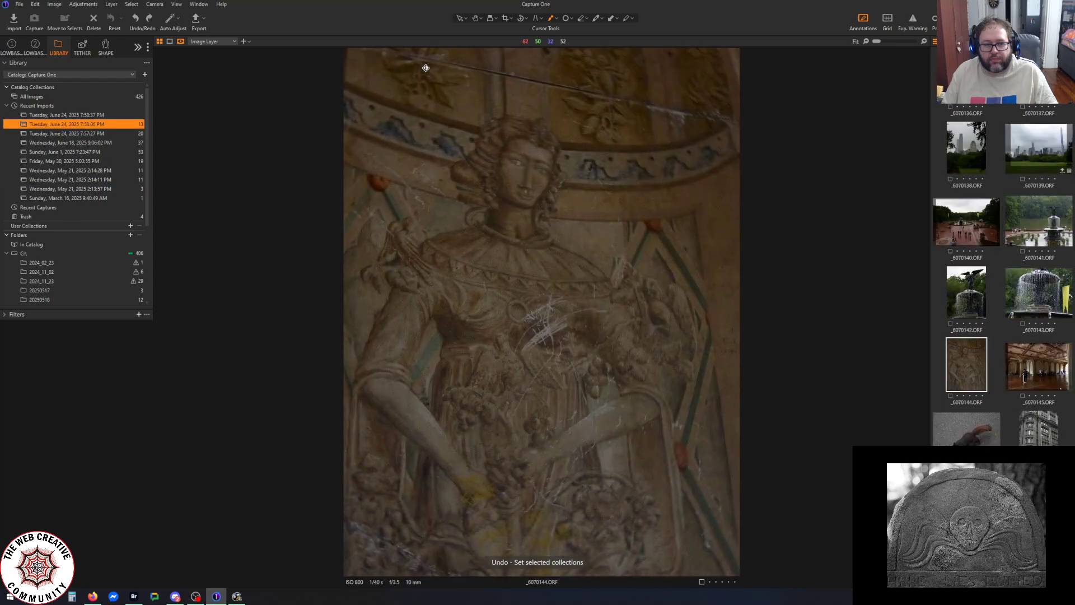
Recheck the May 21, 2025 2:13:57 PM and 2:14:11 PM imports for the iris photo
click(97, 189)
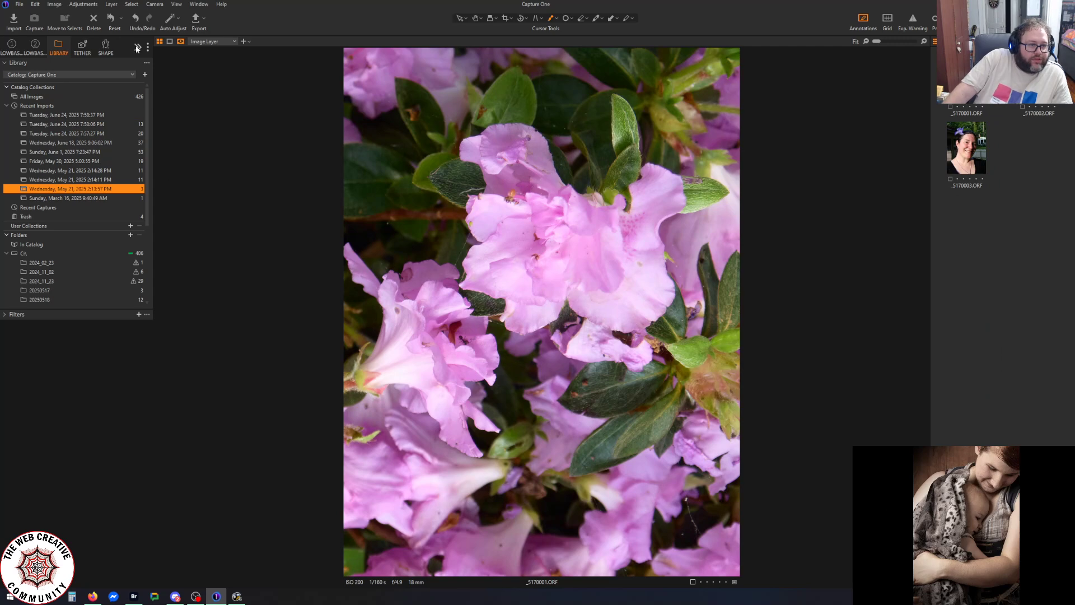
click(71, 178)
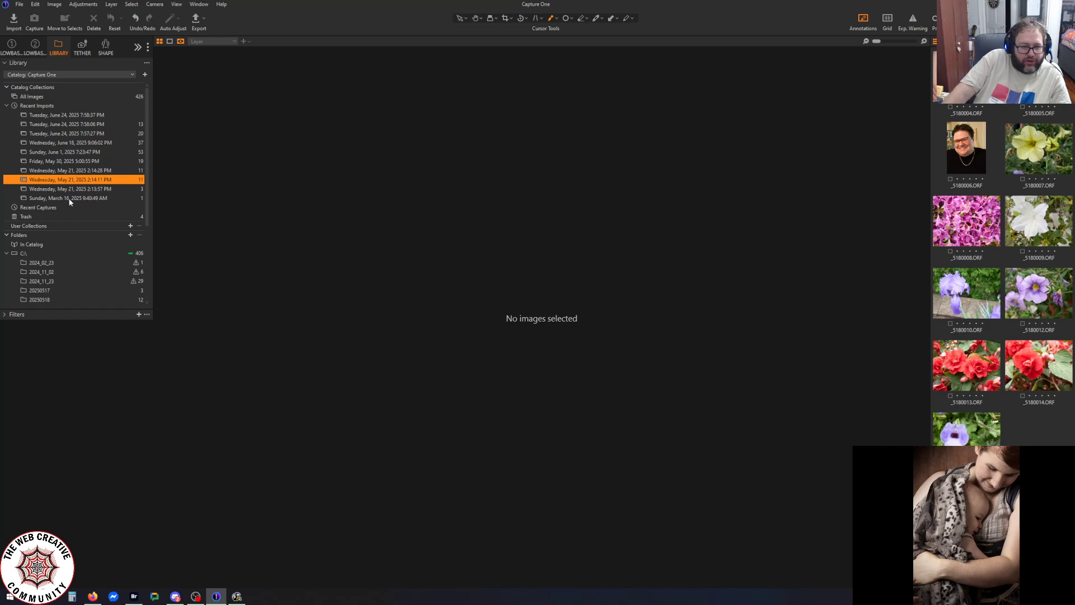
click(130, 226)
click(131, 227)
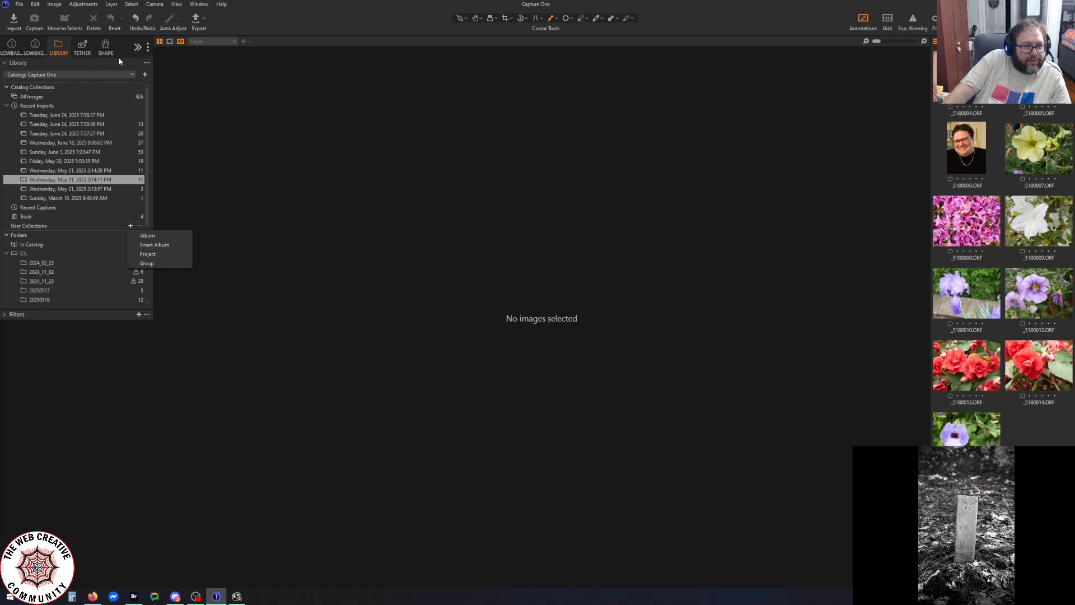
click(148, 46)
click(148, 47)
click(138, 48)
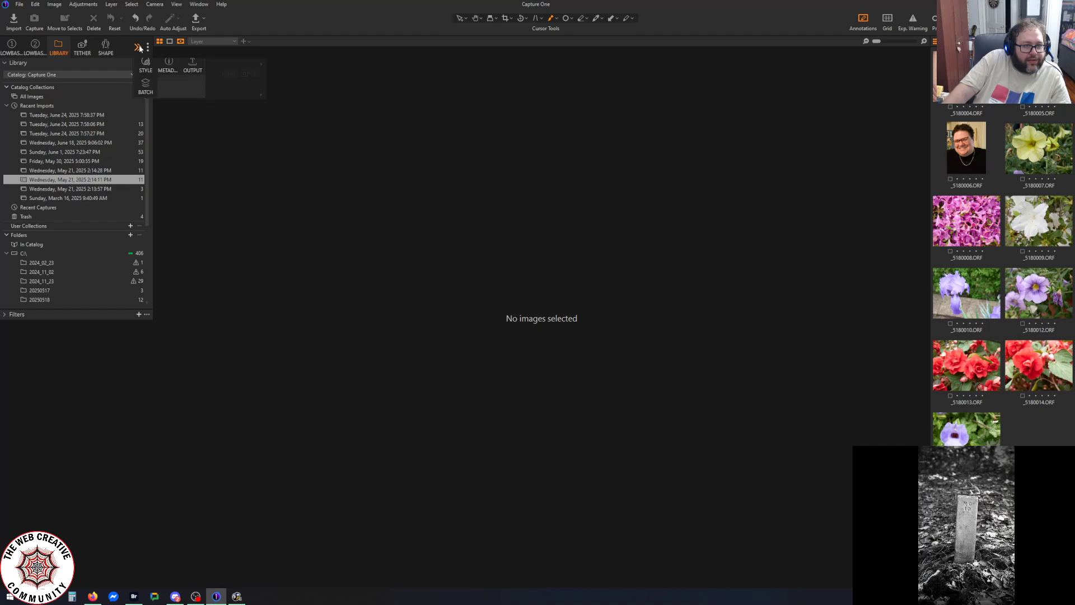
click(139, 49)
click(139, 48)
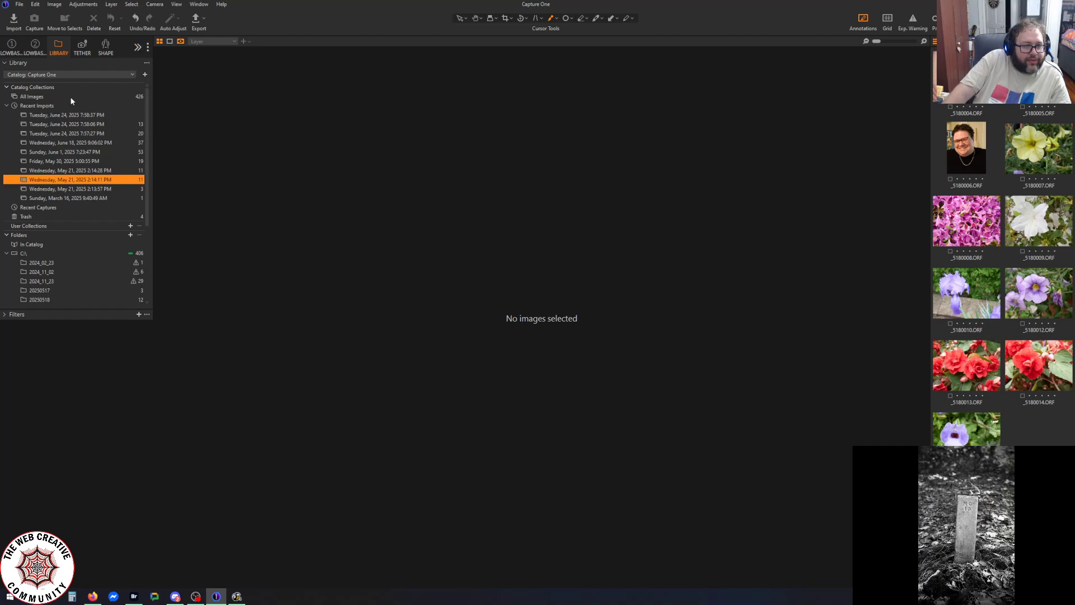
Search the June 24, 2025 7:57:27 PM import, the folder list, the filters and two May 21 imports for the missing photo
click(73, 134)
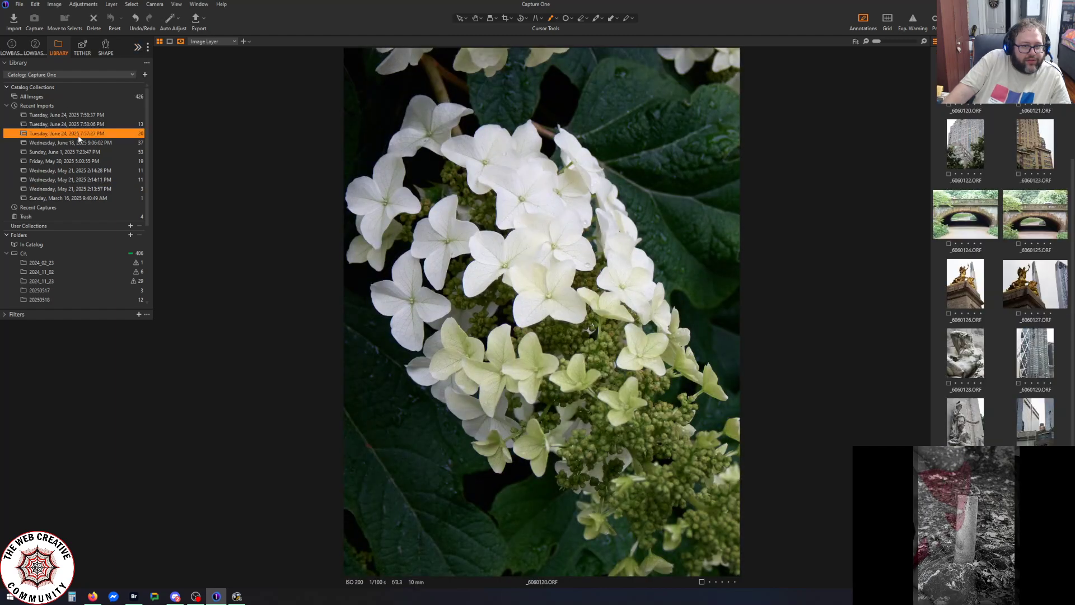
scroll(80, 203, down, 1)
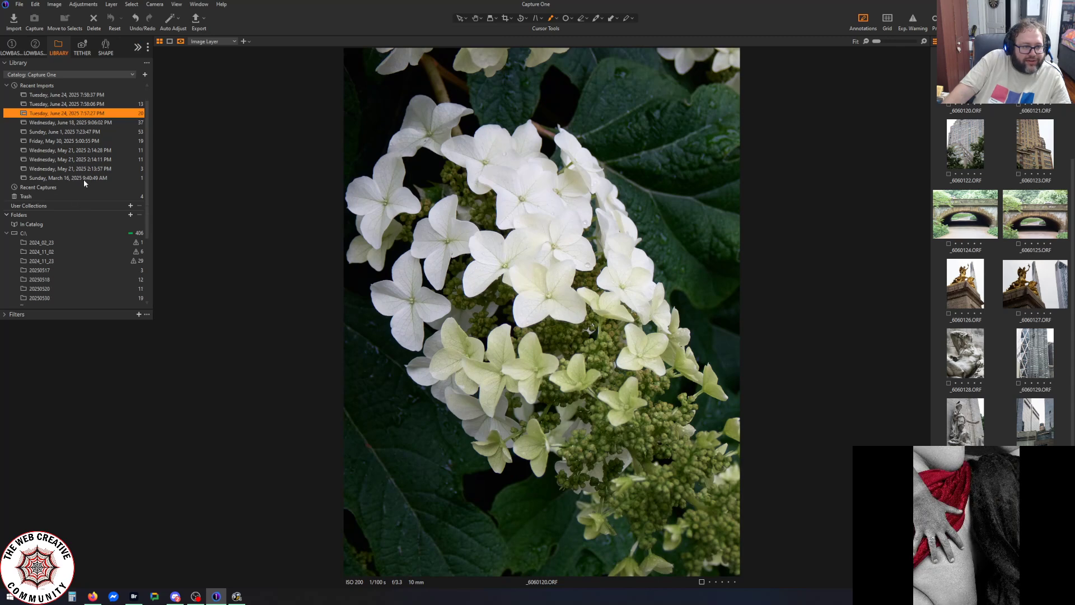
scroll(75, 207, down, 5)
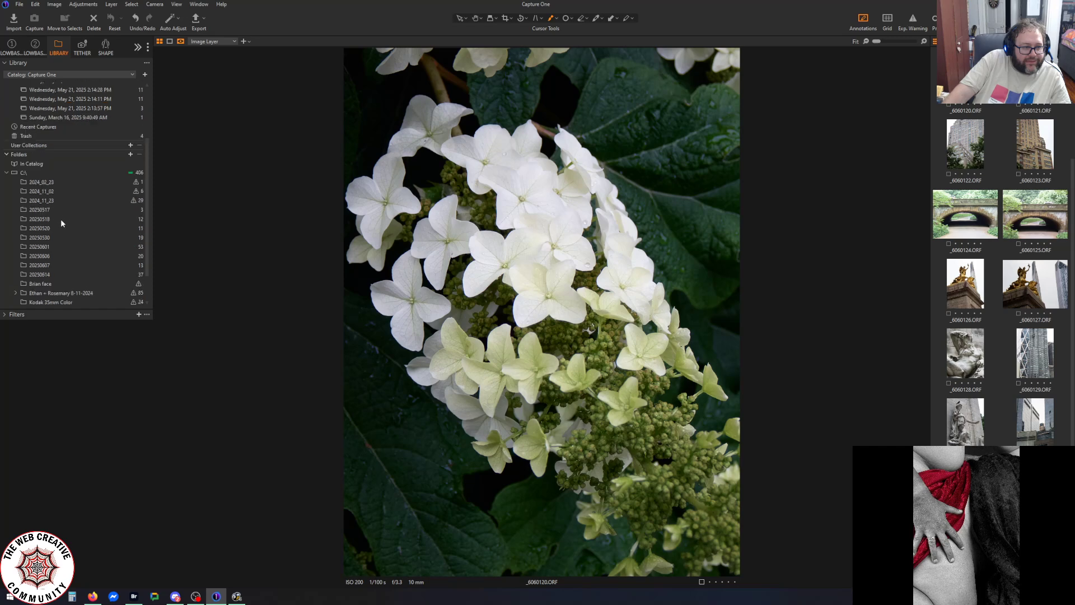
click(7, 315)
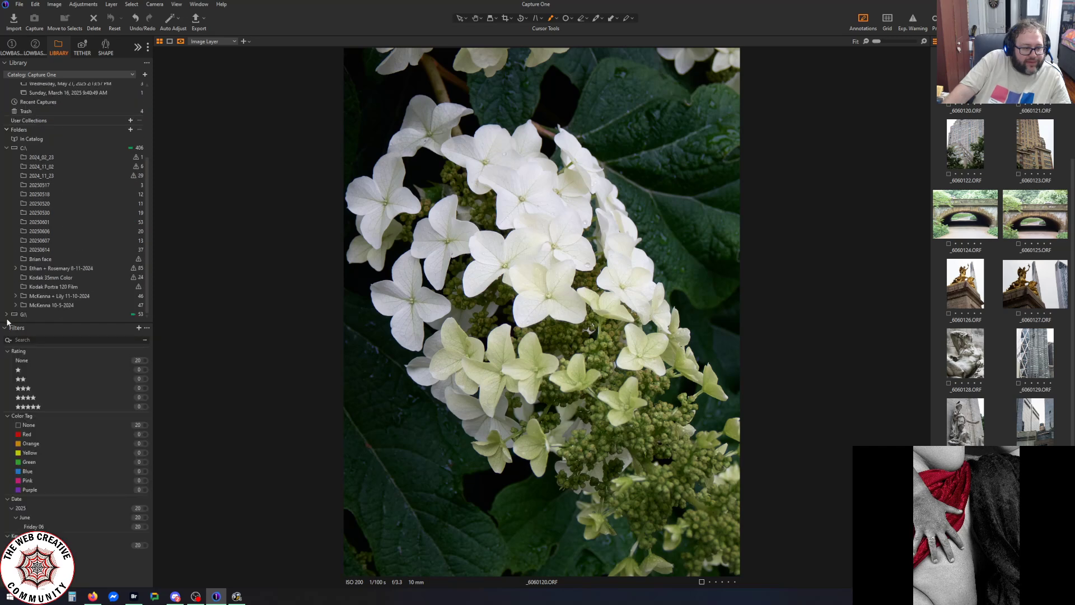
click(6, 328)
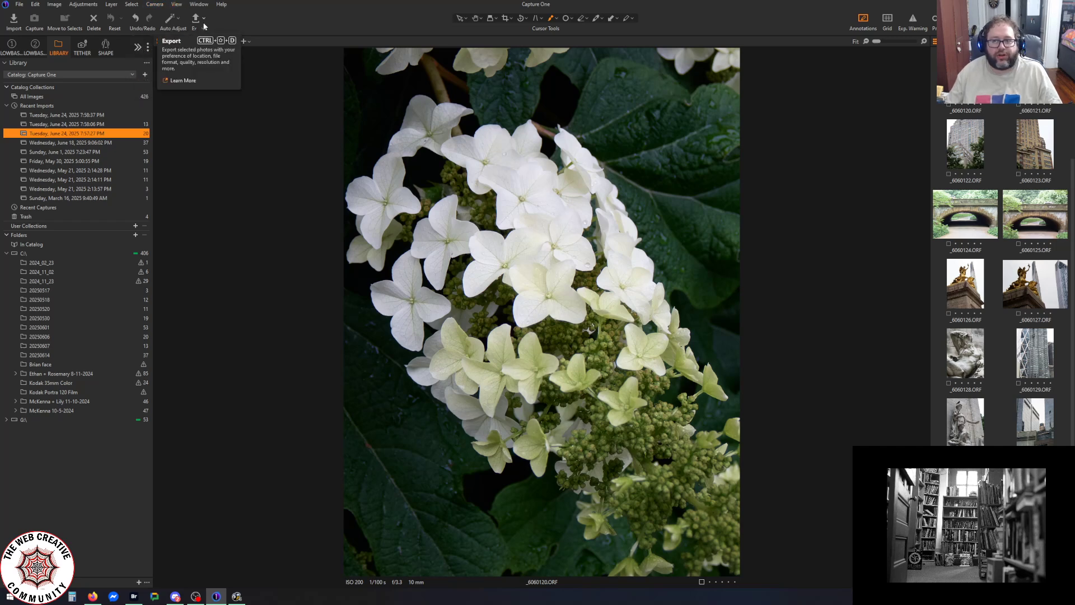
click(63, 190)
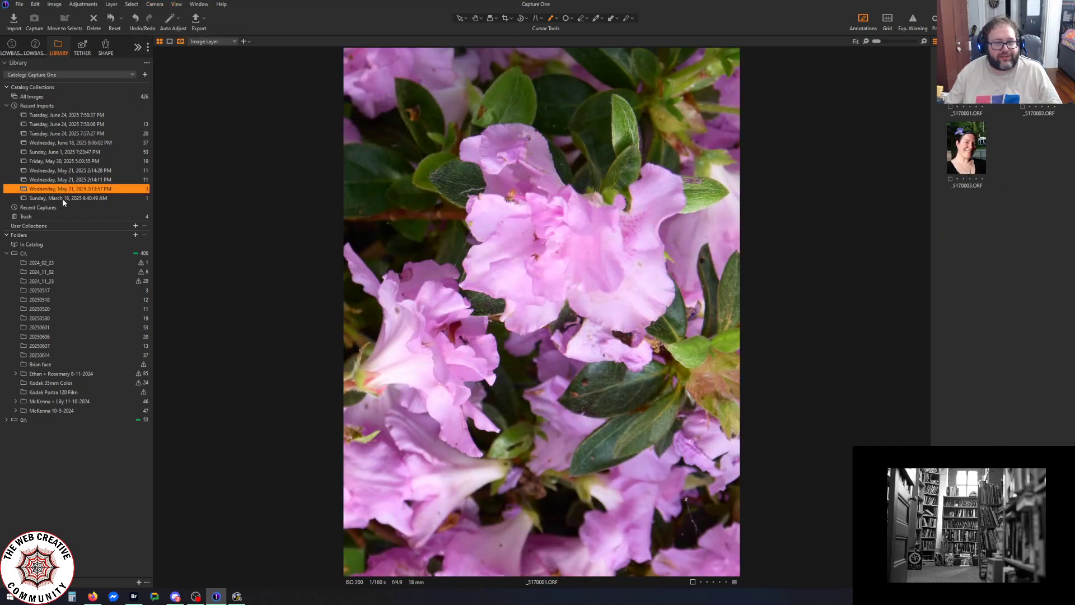
click(62, 180)
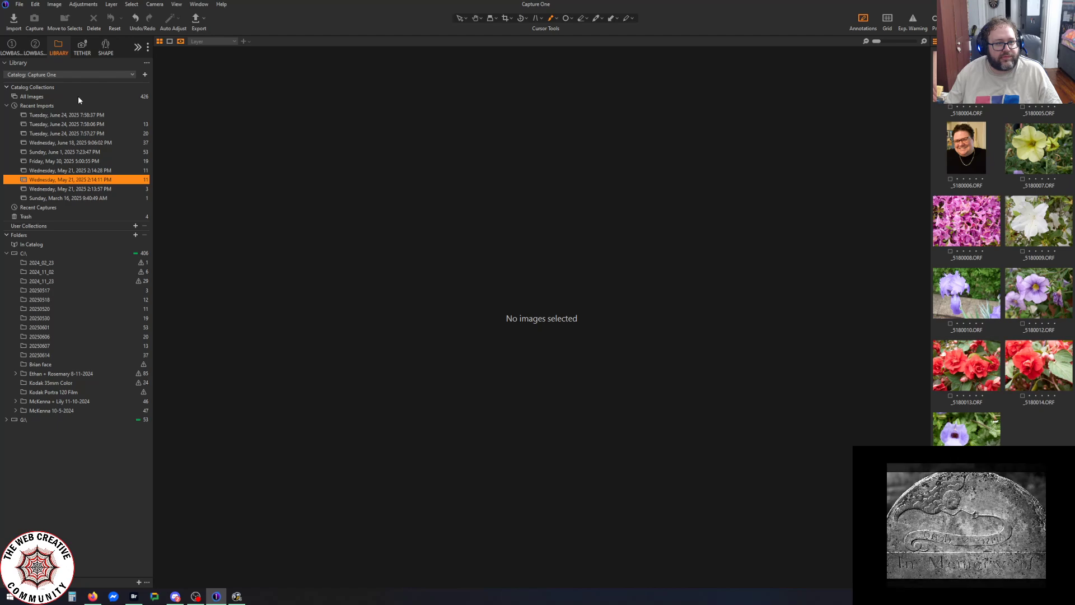
click(150, 4)
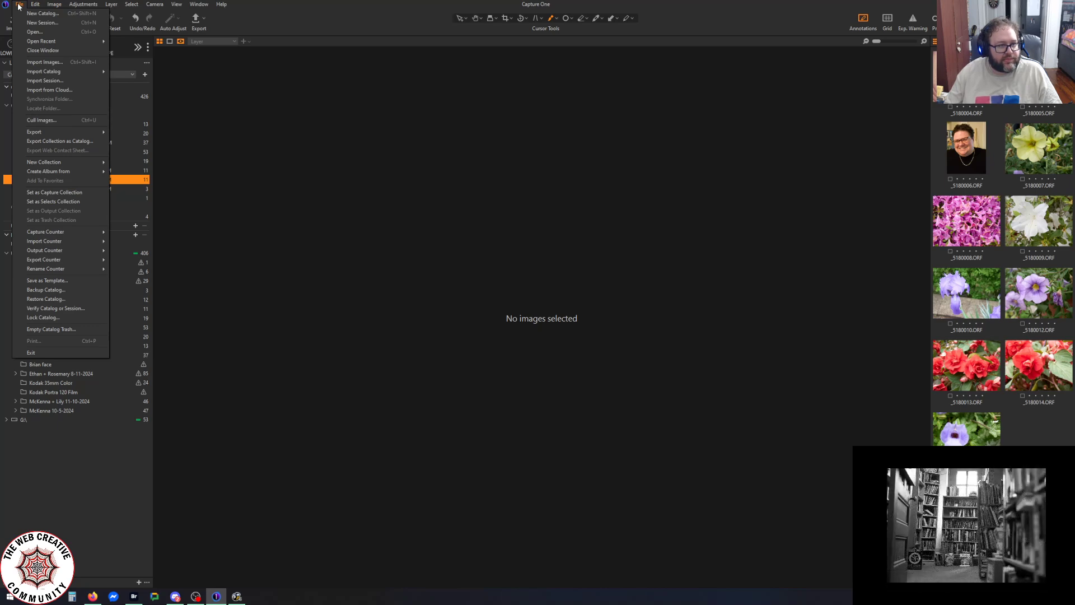
mouse_move(48, 75)
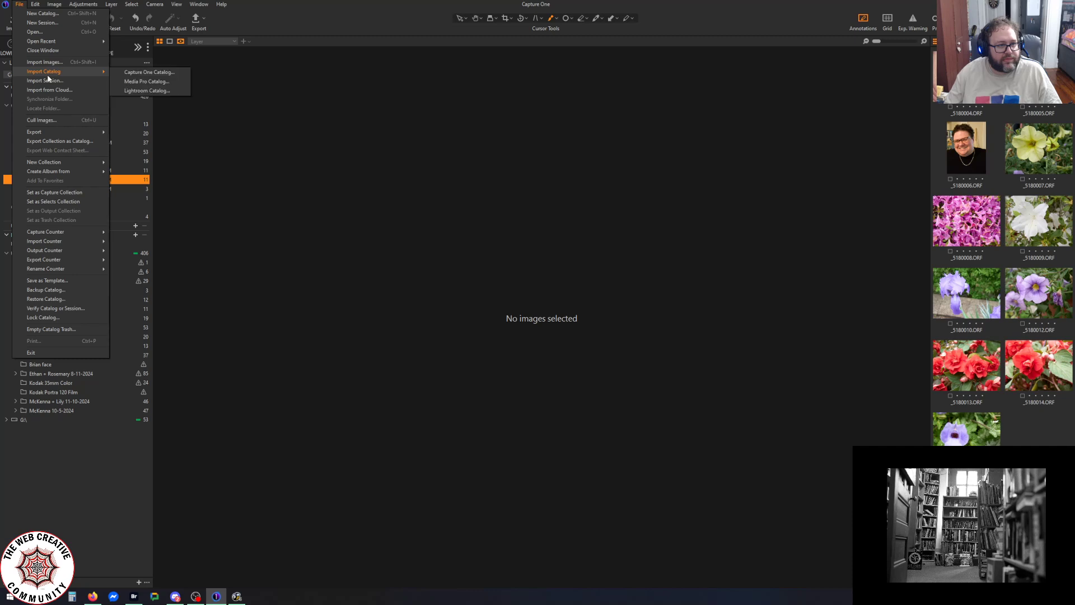
key(Escape)
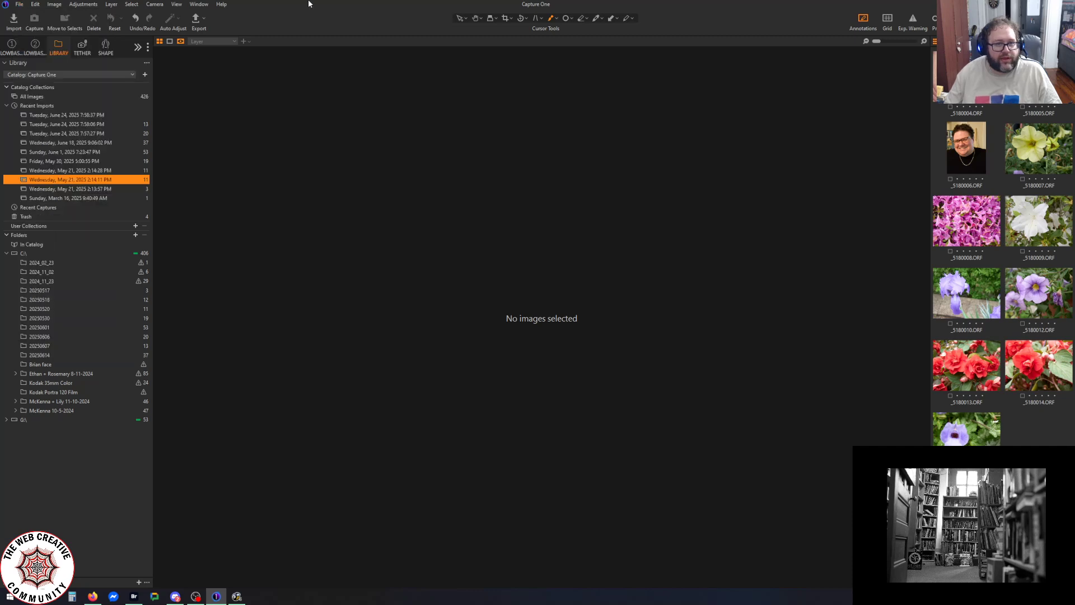
click(199, 4)
mouse_move(174, 4)
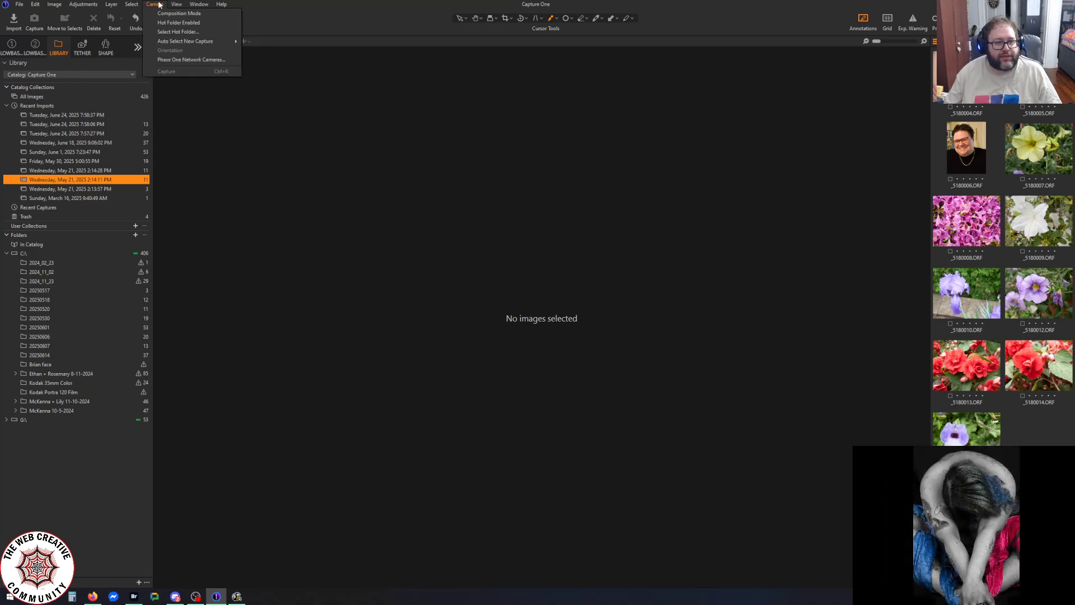
mouse_move(126, 6)
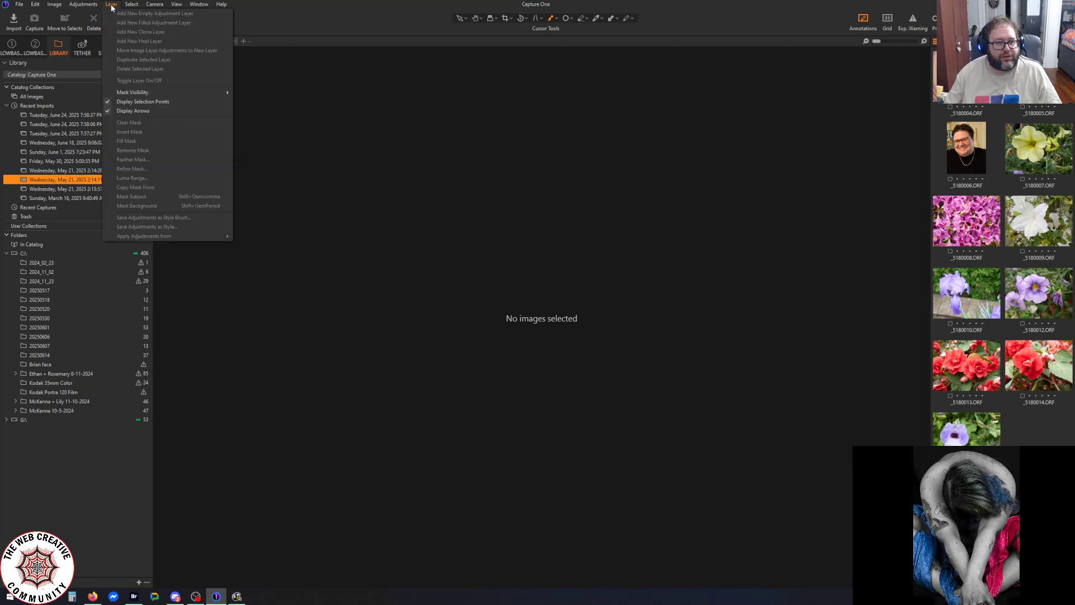
mouse_move(60, 7)
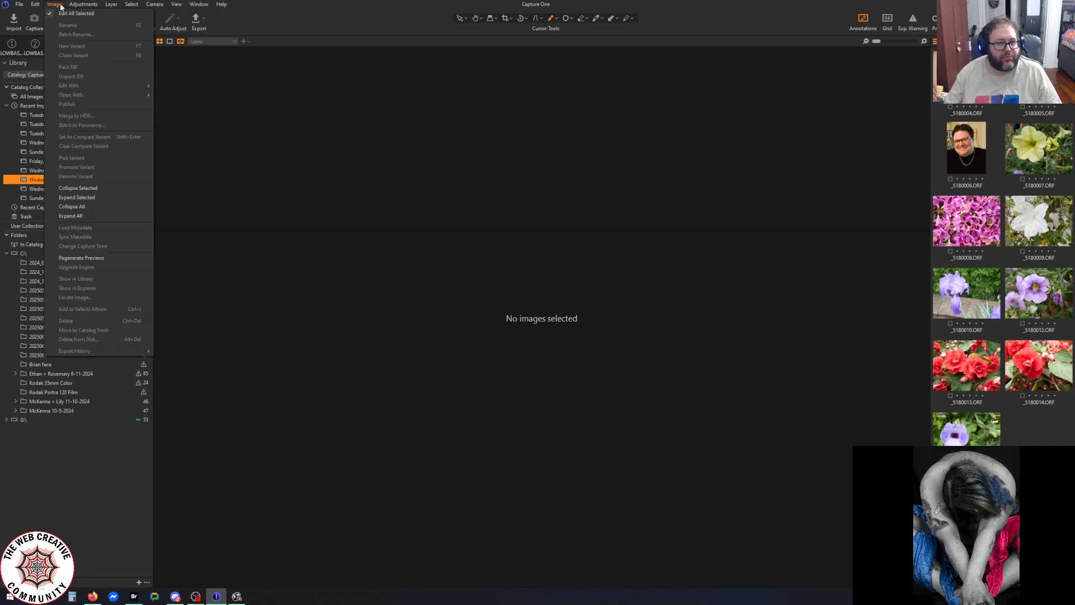
mouse_move(22, 5)
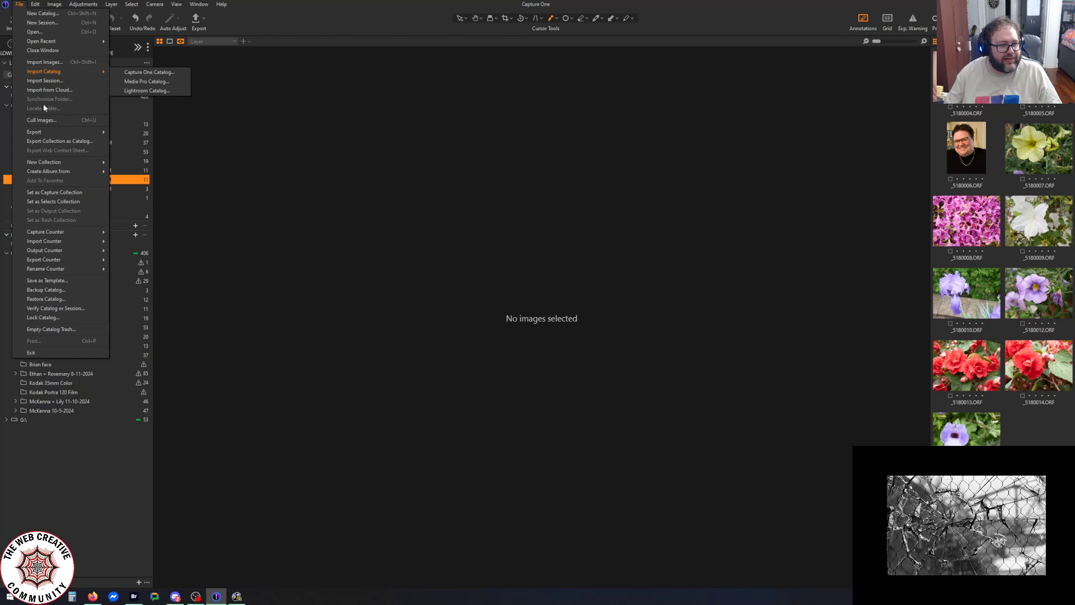
click(96, 450)
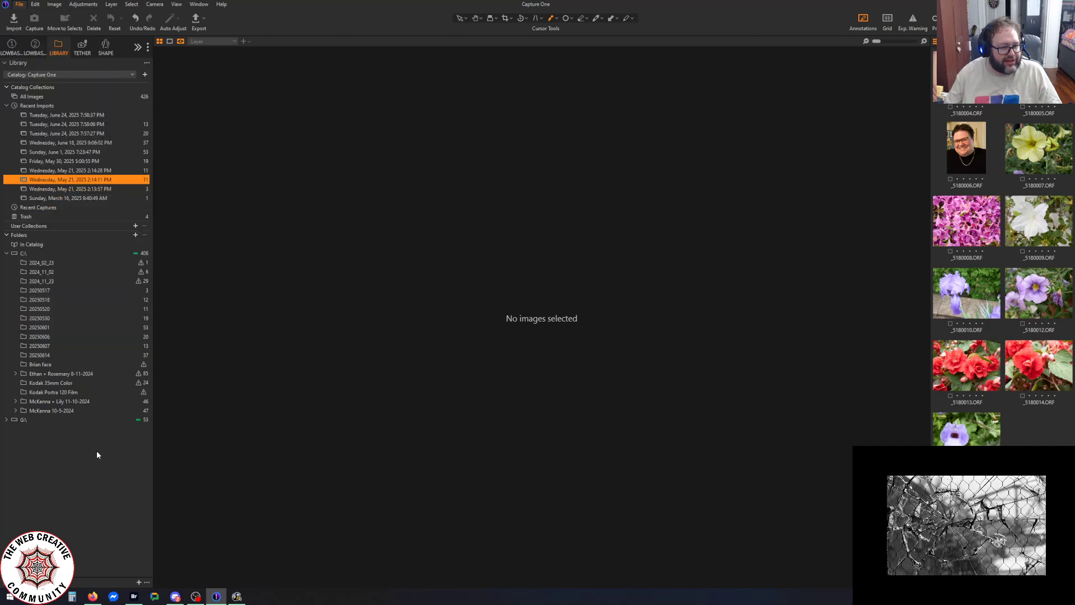
Search the 20250520, 20250530 and 20250518 folders for the missing iris and open _5180011.ORF
click(59, 311)
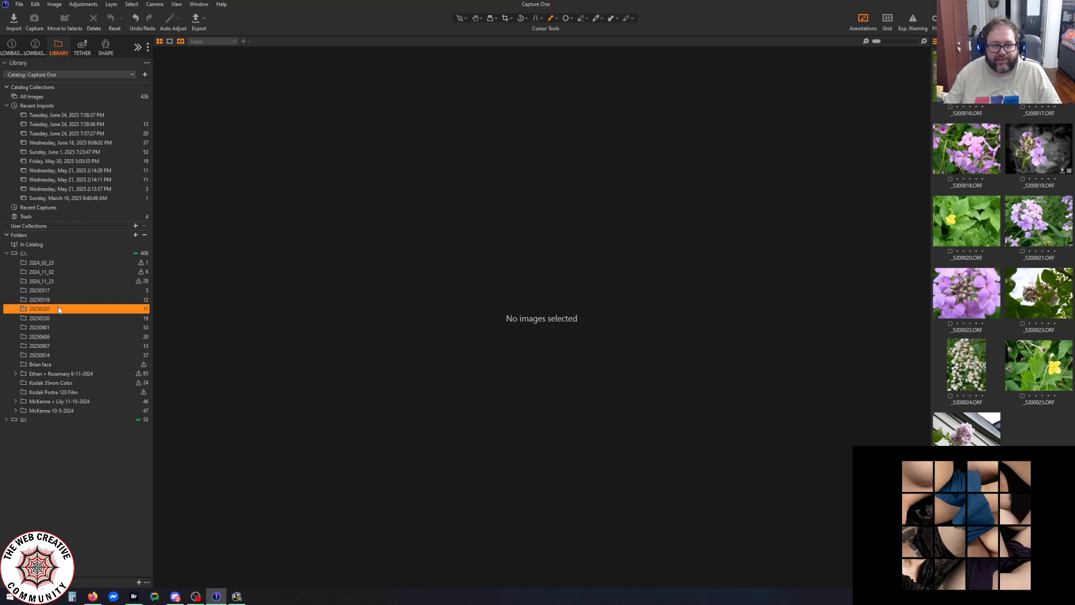
click(56, 318)
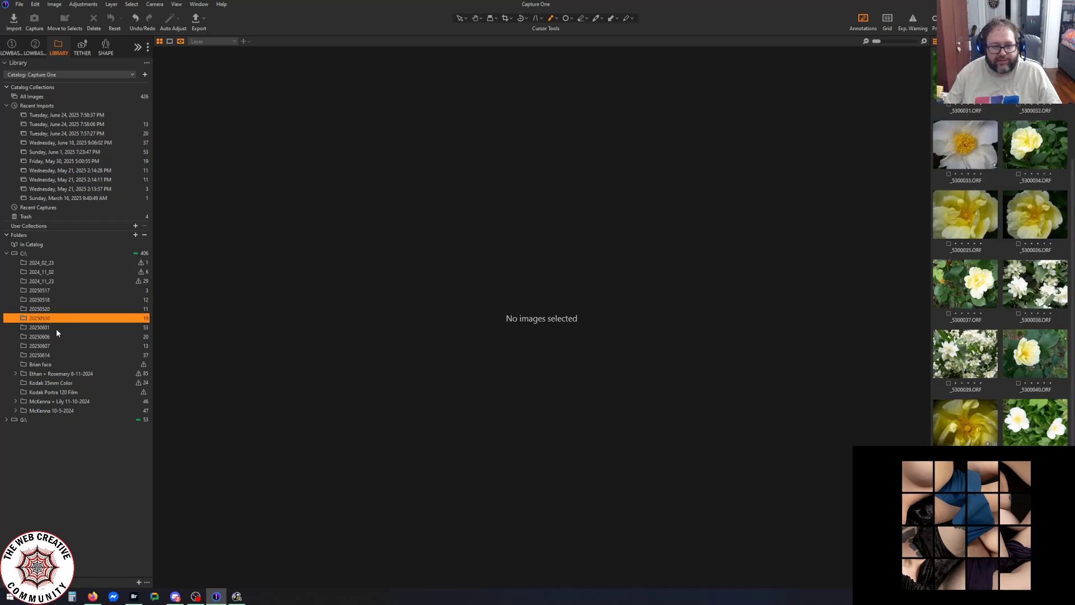
click(58, 301)
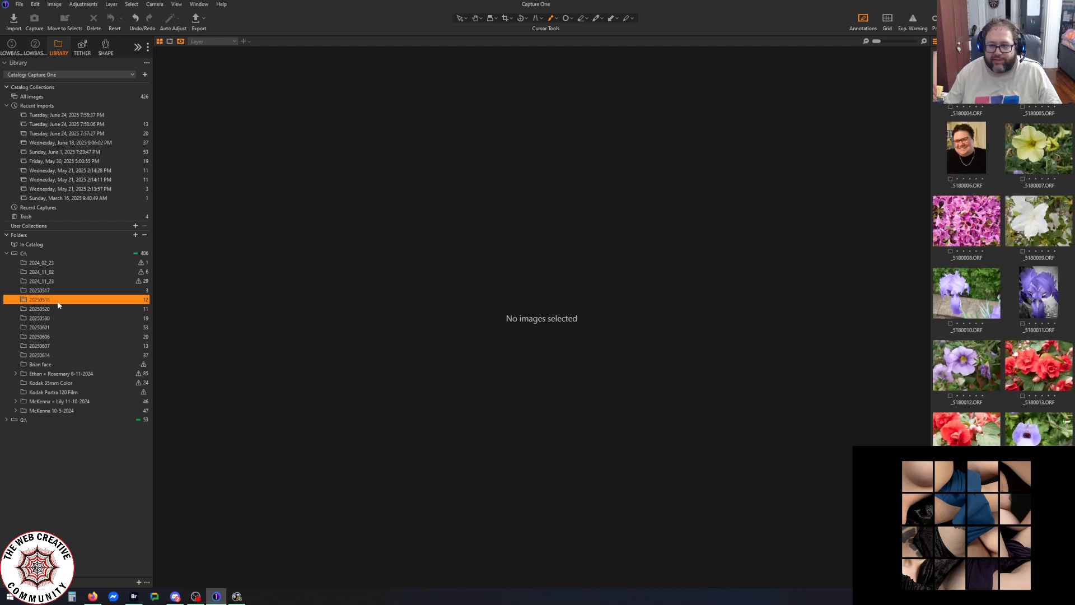
click(1027, 285)
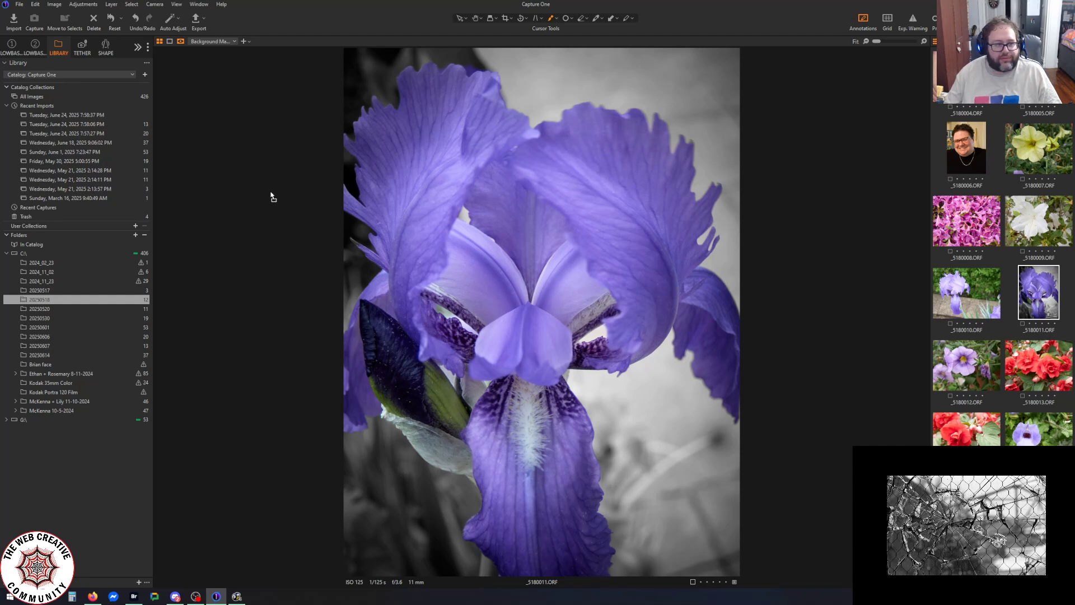
Check which commands are available for _5180011.ORF, reopen the photo and examine the iris's centre up close
right_click(1032, 291)
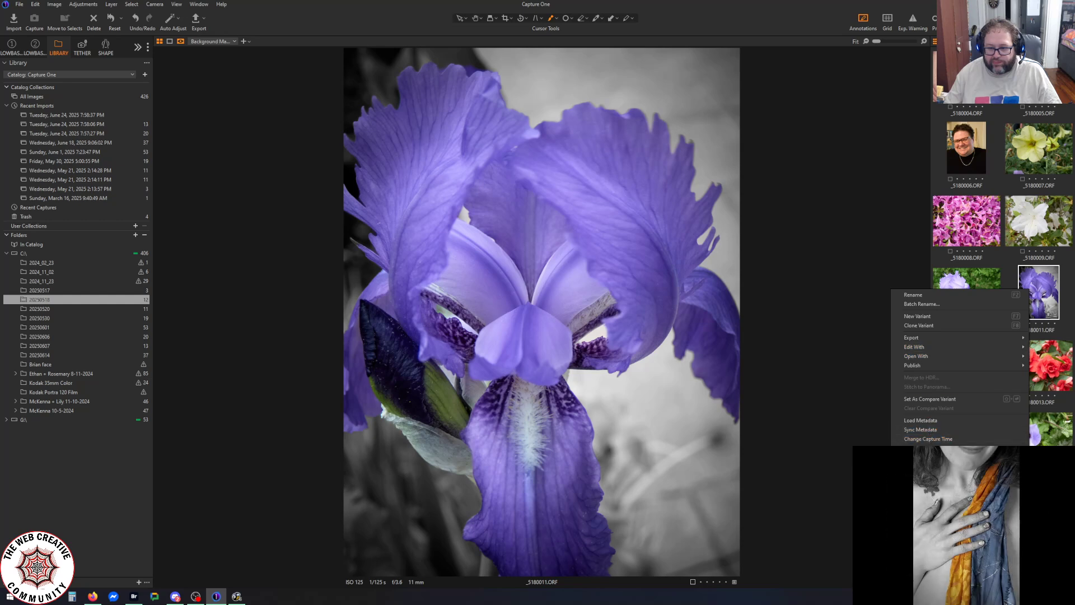
mouse_move(924, 512)
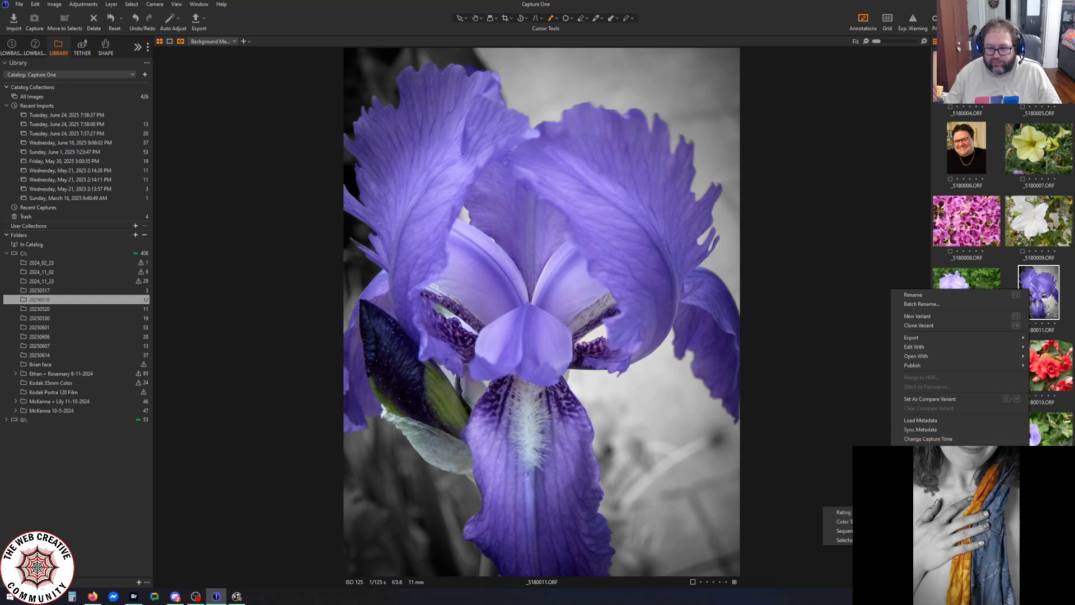
key(ctrl+d)
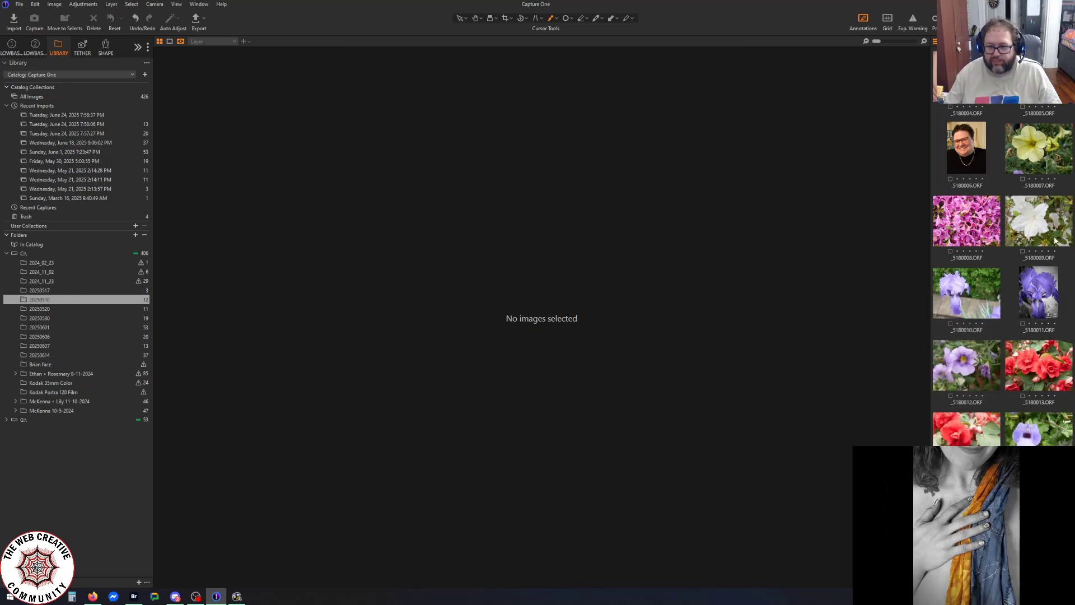
click(1048, 288)
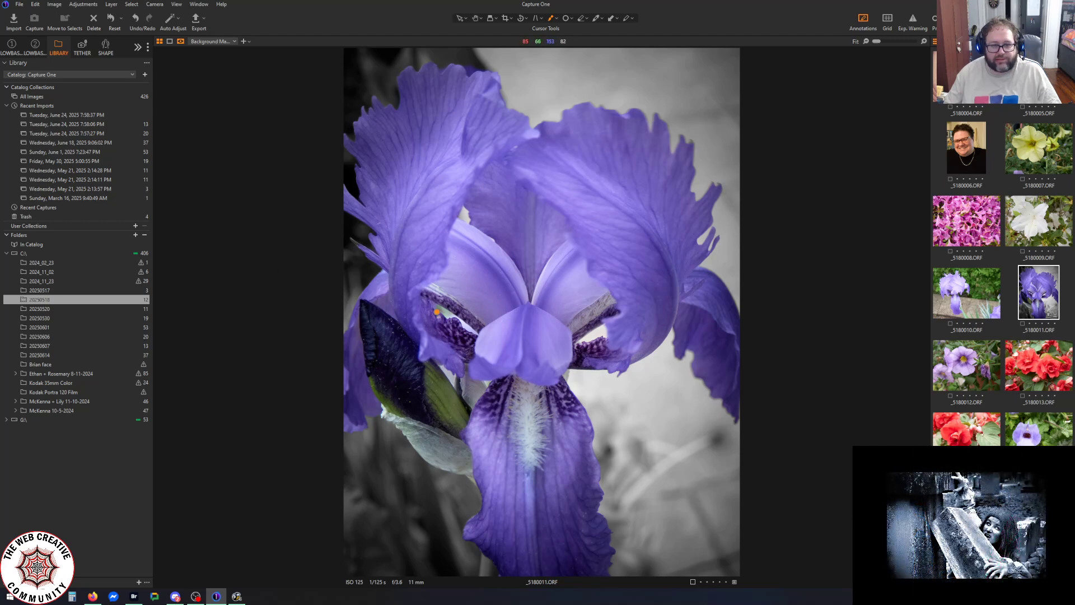
key(ctrl+plus)
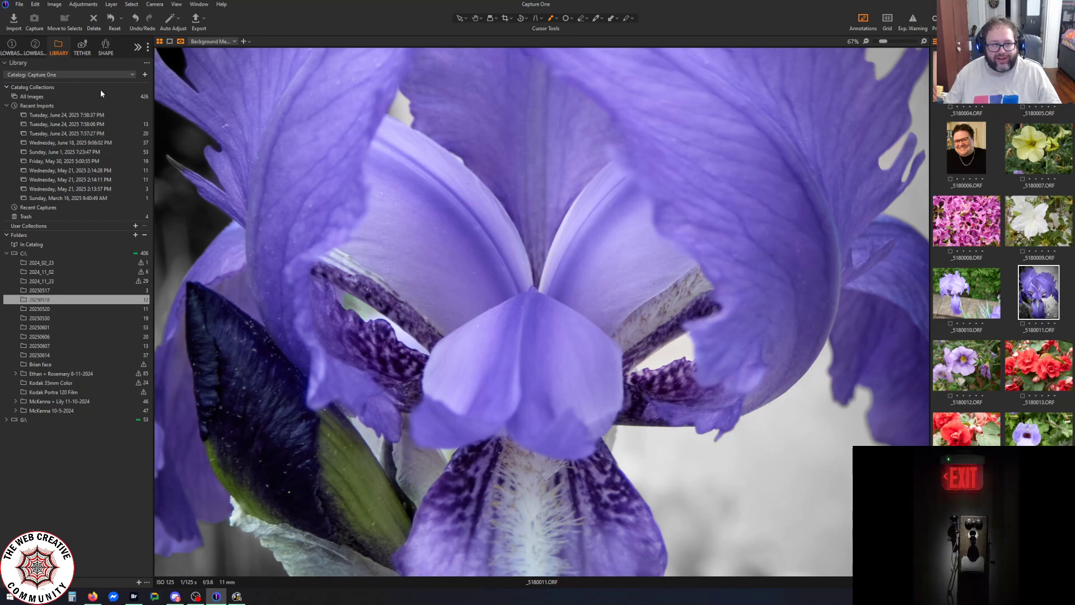
Compare the May 21, 2025 2:14:11 PM import with the 20250607 and 20250520 folders
click(109, 179)
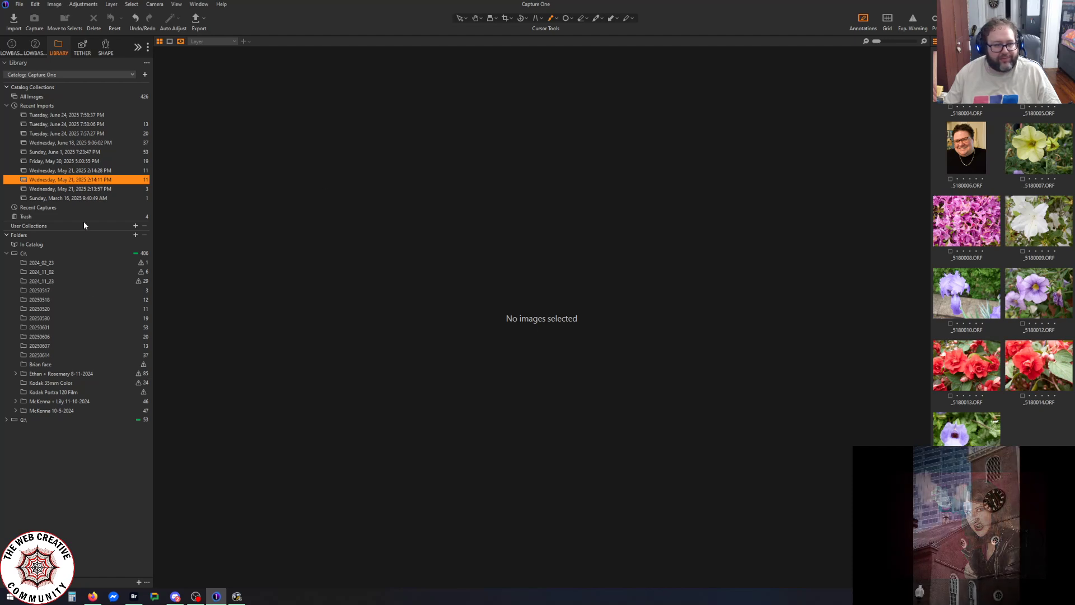
click(55, 347)
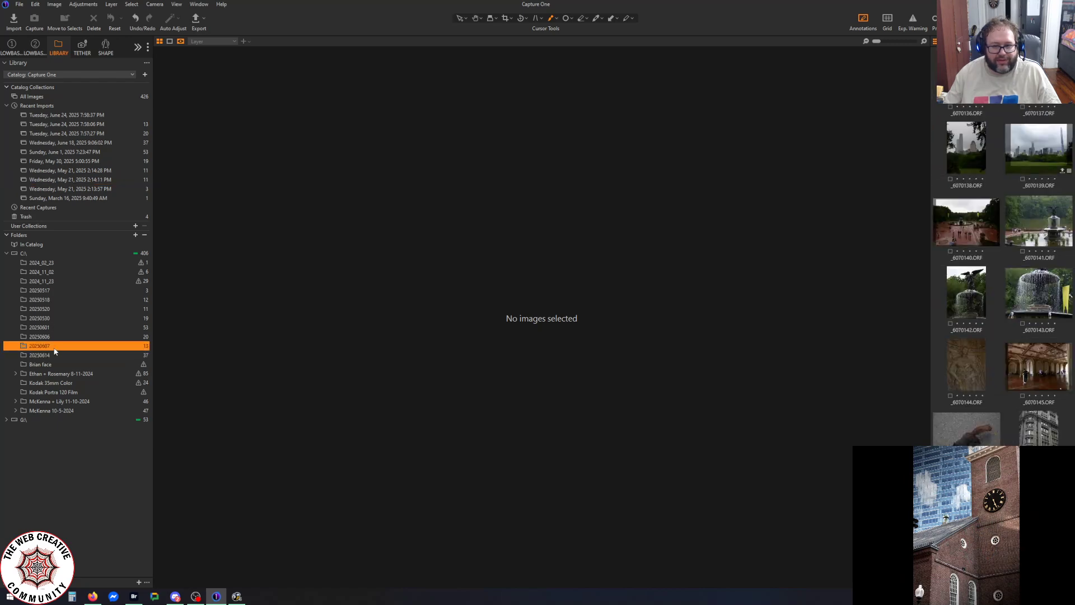
click(56, 309)
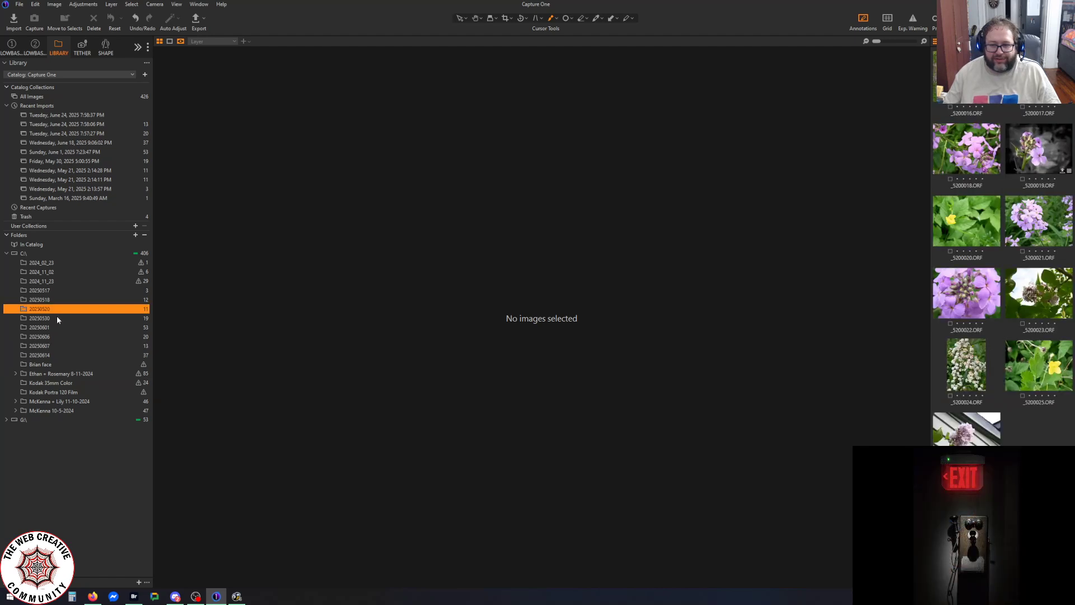
Reopen the iris from the 20250518 folder and brush the gap above the speckled petal near the bud into Background Mask 1
click(56, 300)
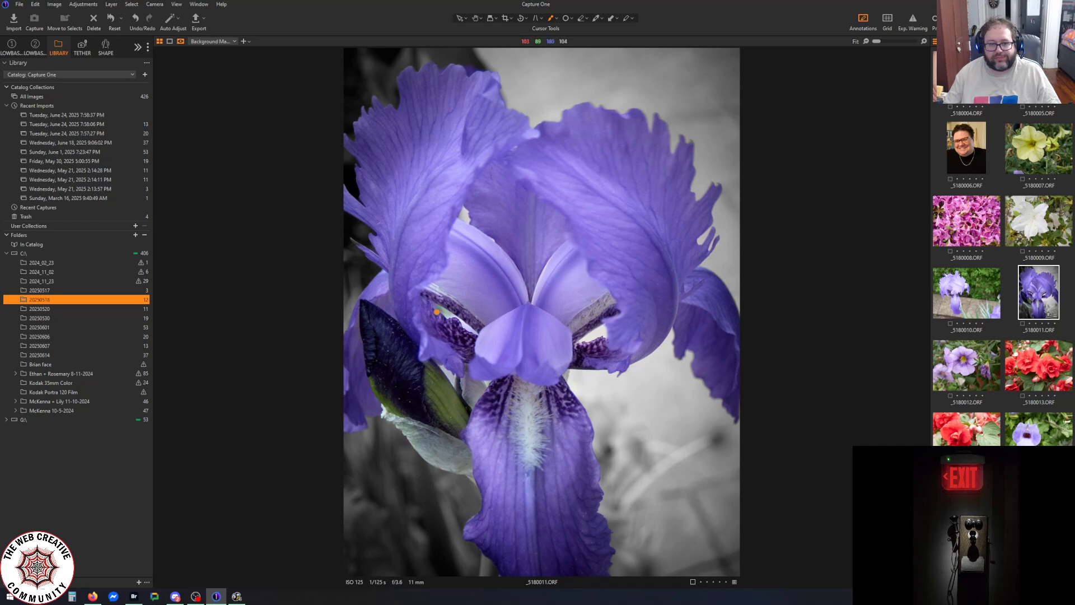
scroll(402, 343, up, 3)
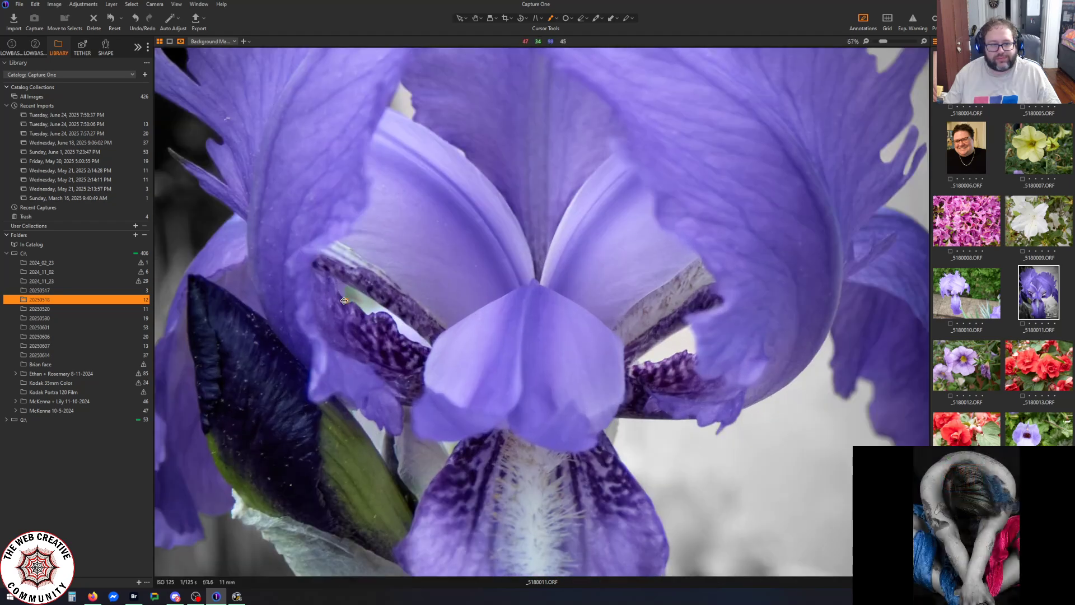
click(31, 48)
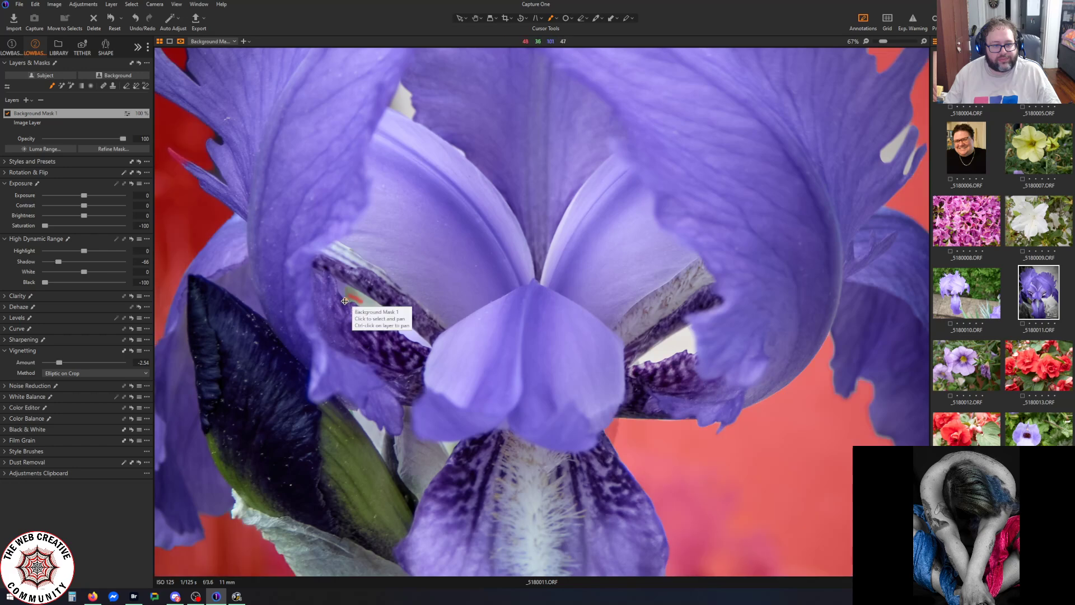
right_click(344, 302)
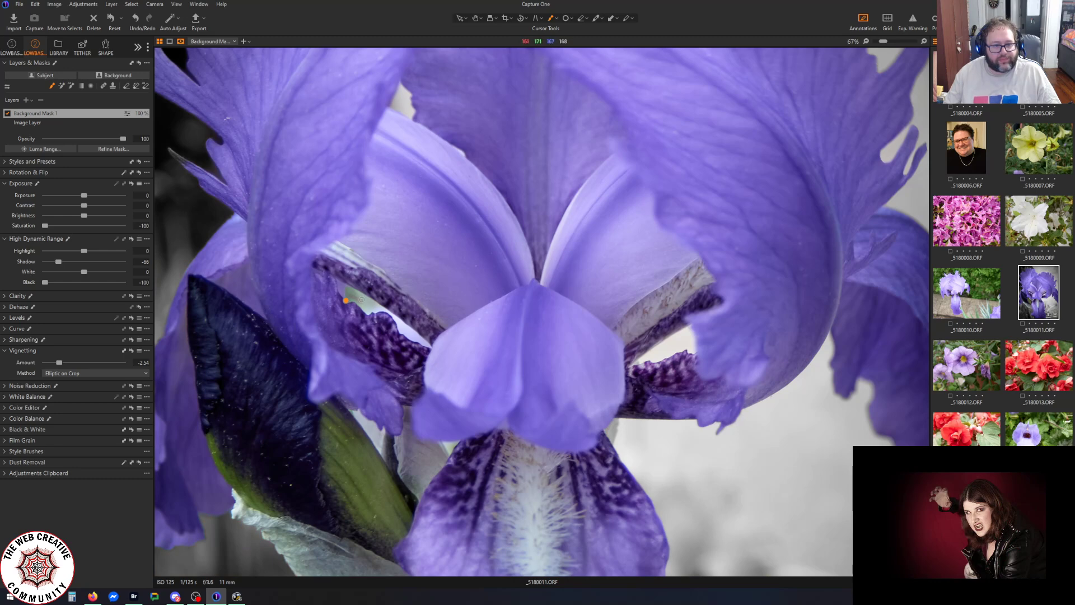
mouse_move(347, 291)
mouse_down()
mouse_move(431, 344)
mouse_move(365, 312)
mouse_move(363, 298)
mouse_move(373, 308)
mouse_move(361, 293)
mouse_move(346, 295)
mouse_move(403, 331)
mouse_up()
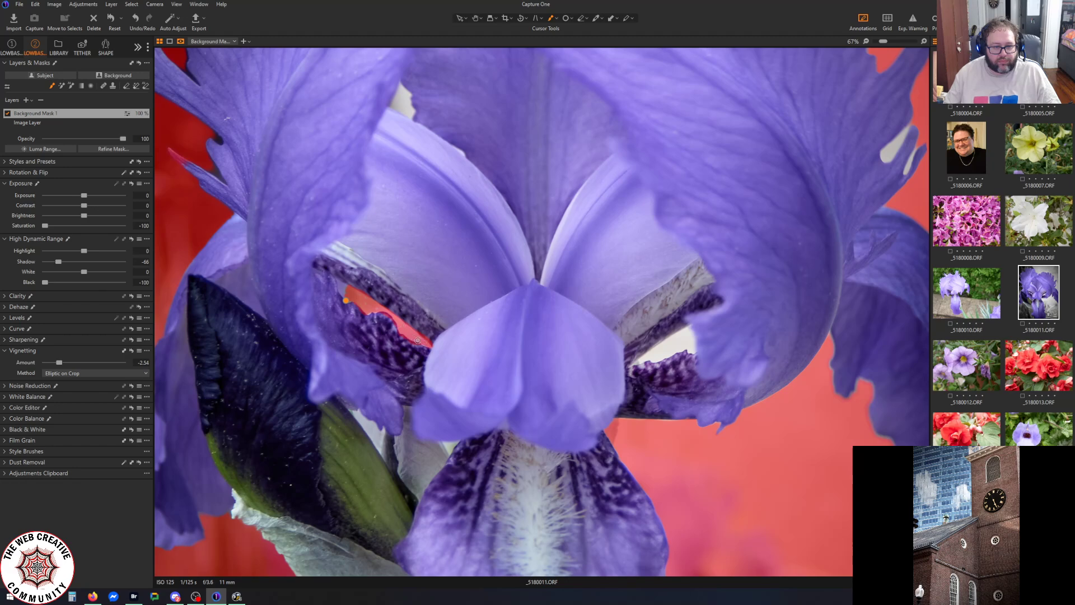
key(m)
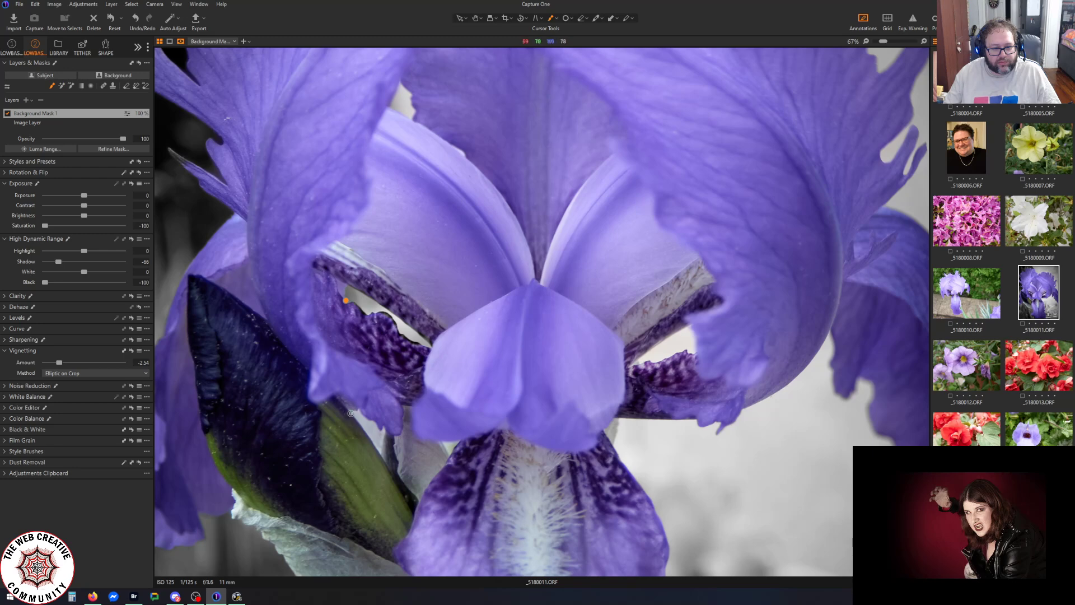
Brush the small background gap beside the bud into Background Mask 1 and check the whole iris without the mask overlay
mouse_move(351, 412)
mouse_down()
mouse_move(386, 461)
mouse_move(367, 428)
mouse_up()
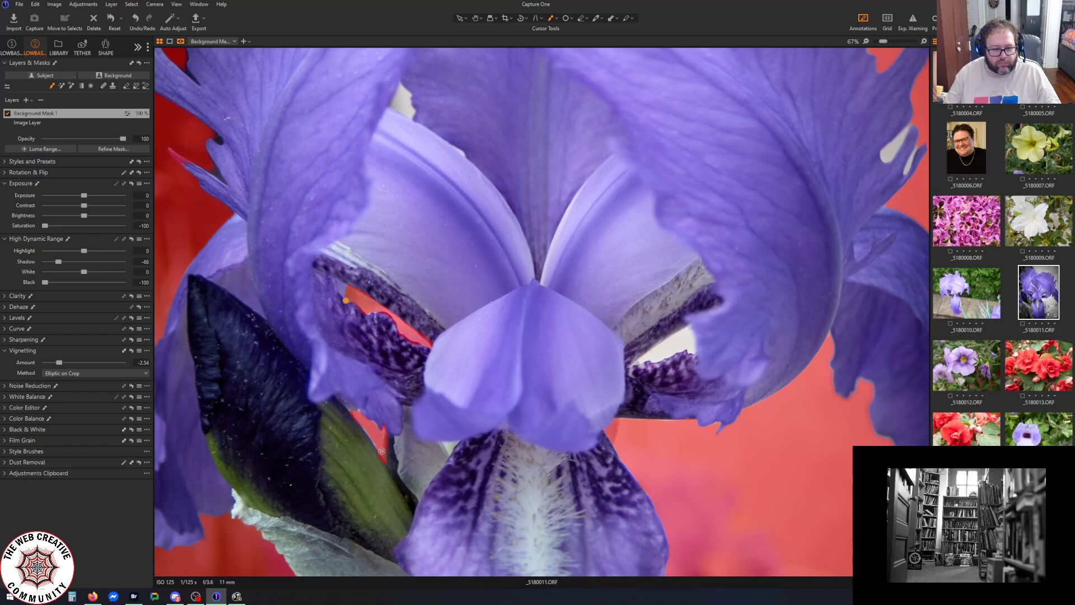
key(m)
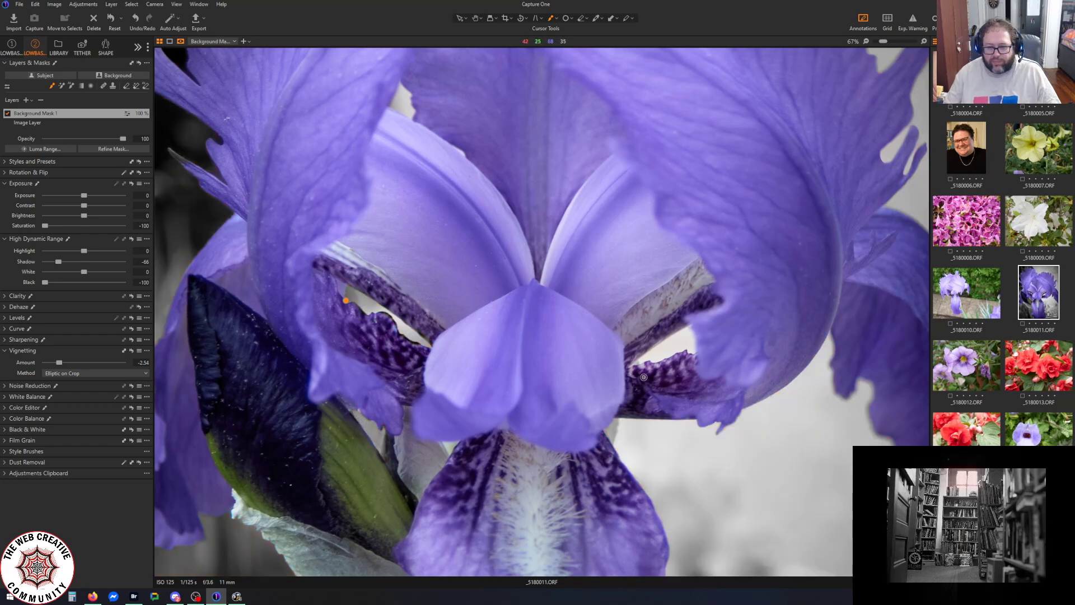
scroll(744, 408, up, 1)
scroll(751, 442, down, 3)
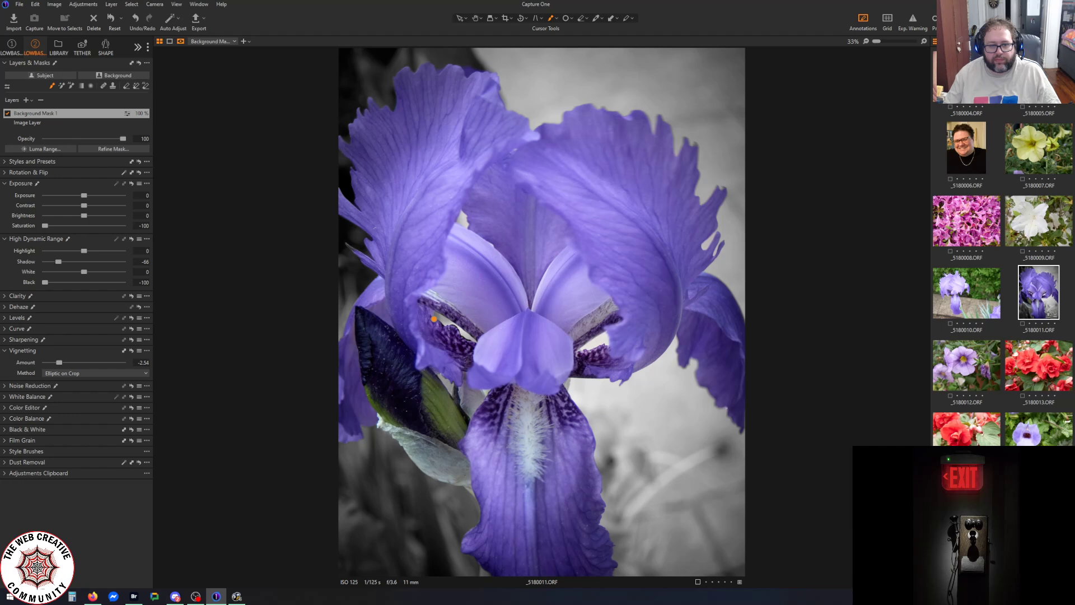
scroll(446, 218, up, 2)
scroll(395, 288, down, 3)
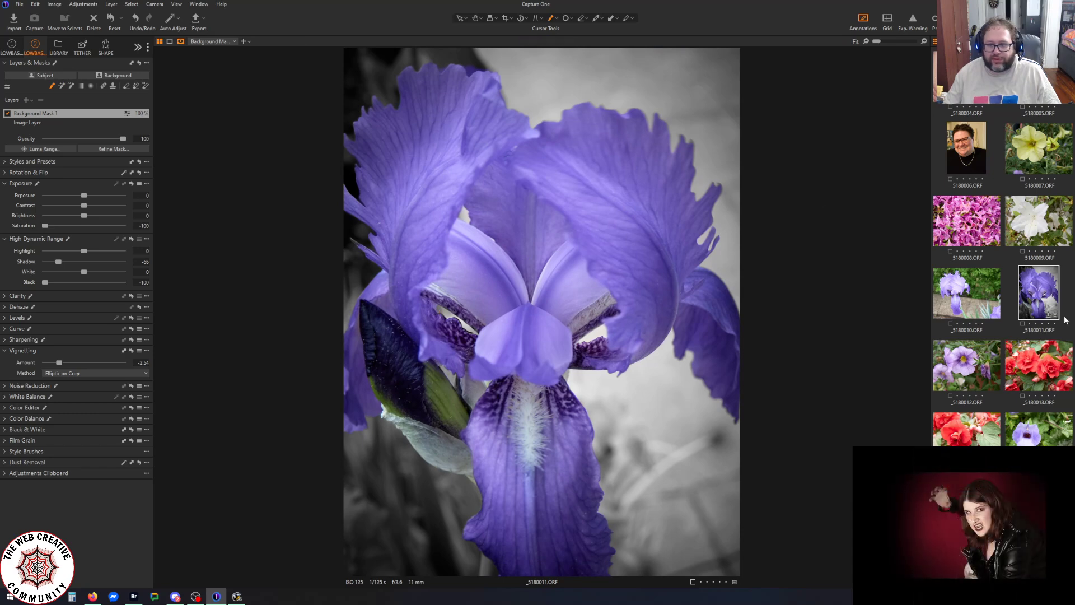
Export the iris with the 8-bit TIFF Adobe RGB (1998) recipe to the C1 Edits folder, named "011 selective"
click(196, 19)
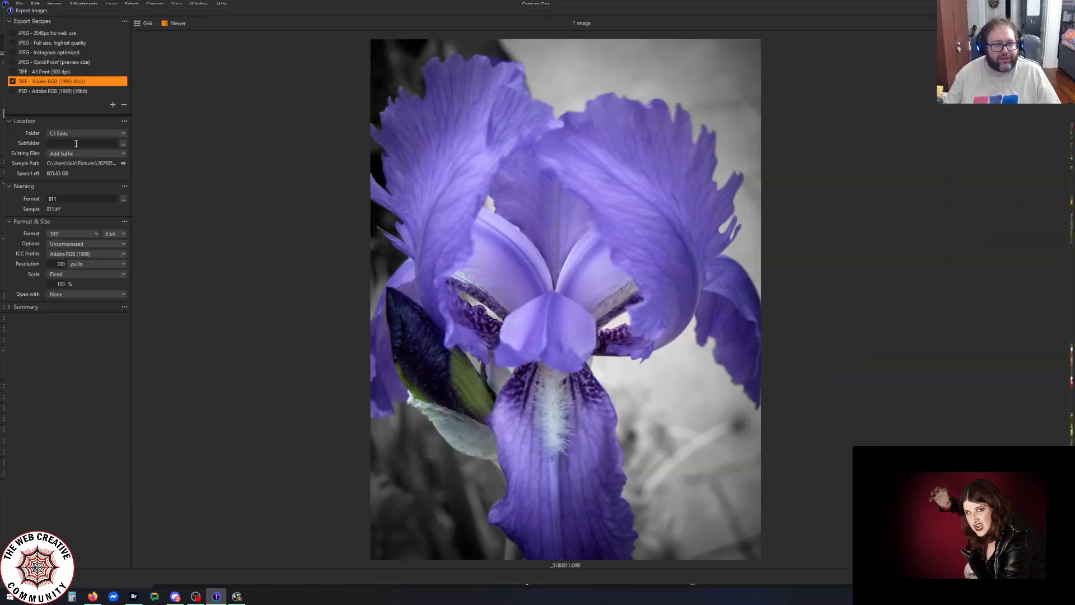
click(67, 198)
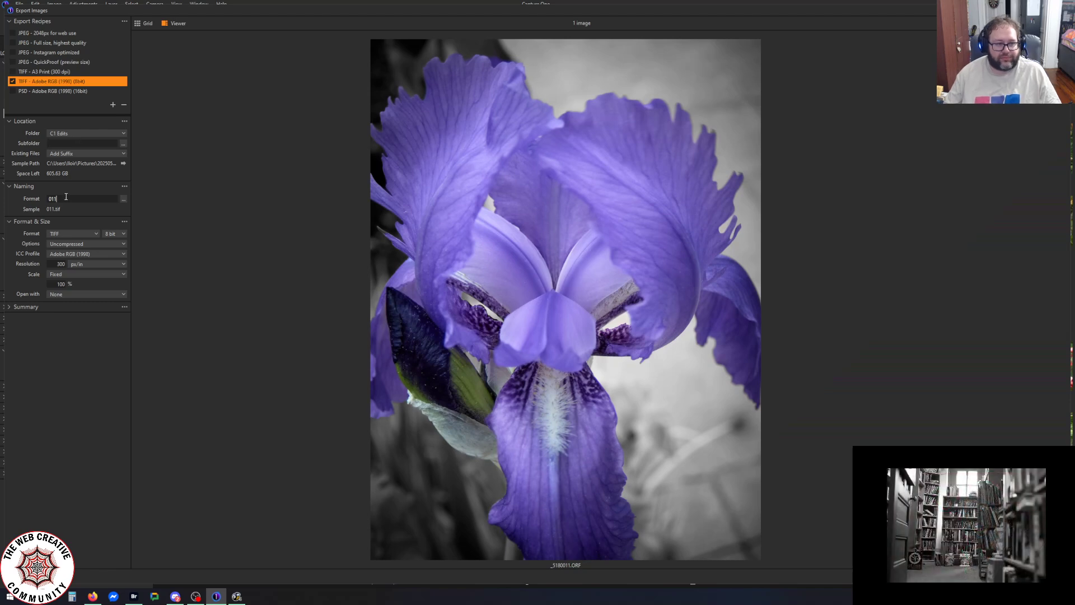
text(select)
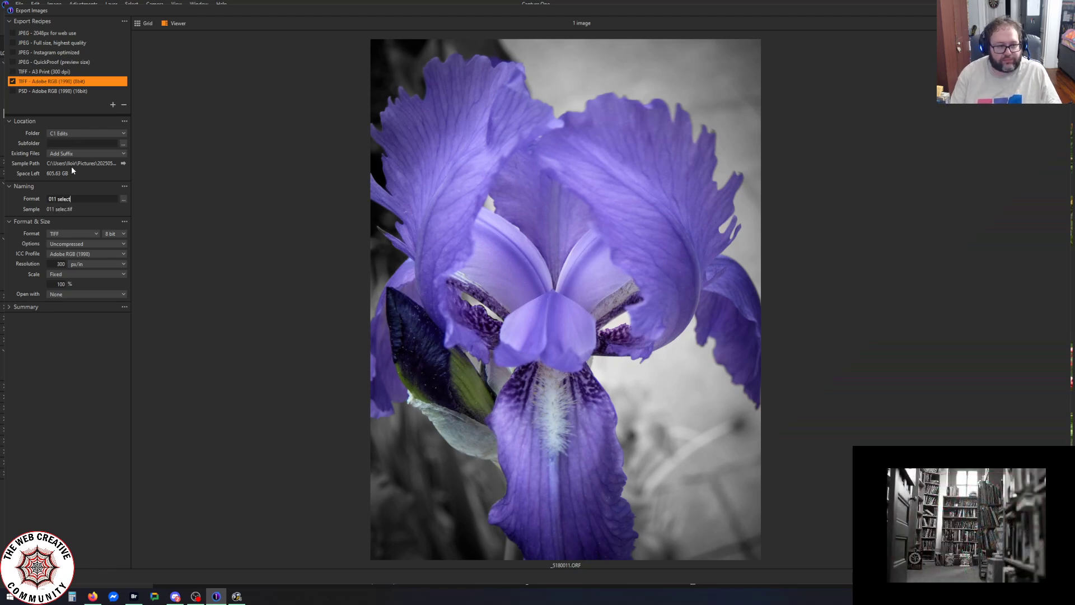
text(ive)
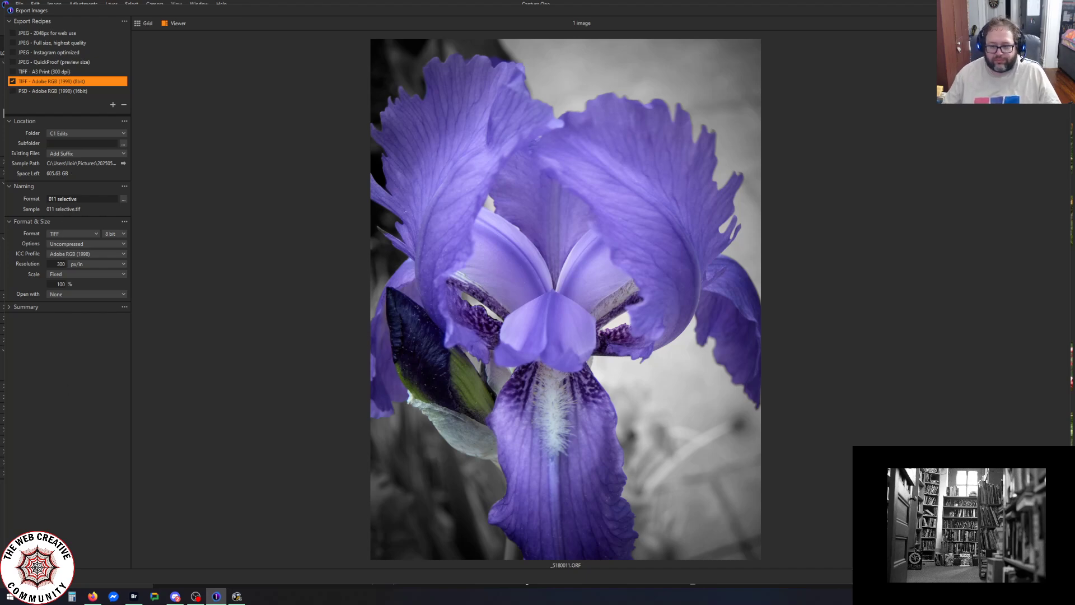
key(Return)
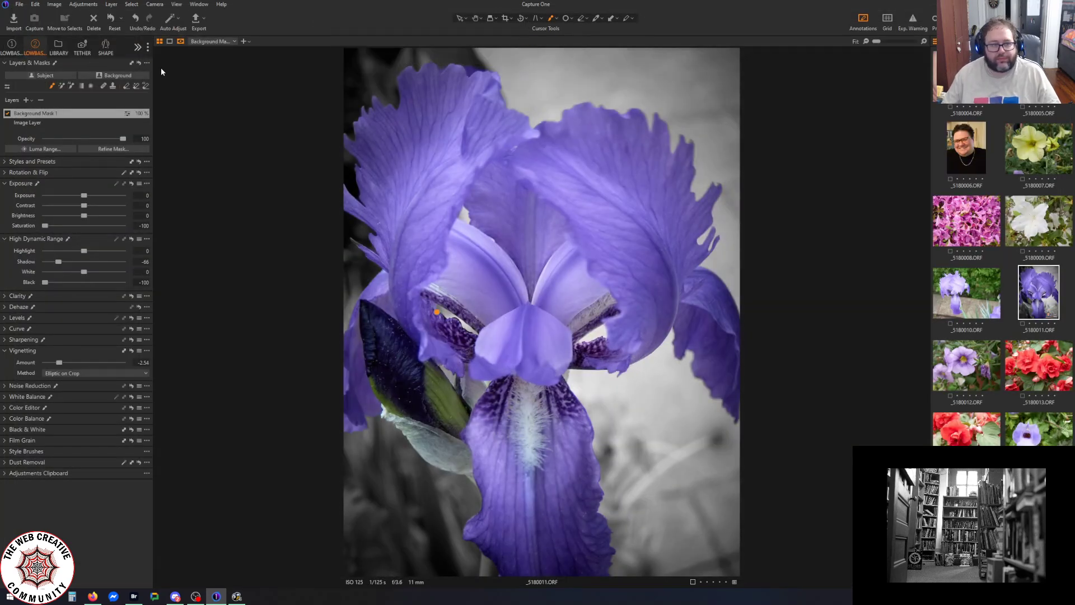
Look through the May 21, 2025 2:13:57 PM and 2:14:11 PM imports in the library again
click(57, 47)
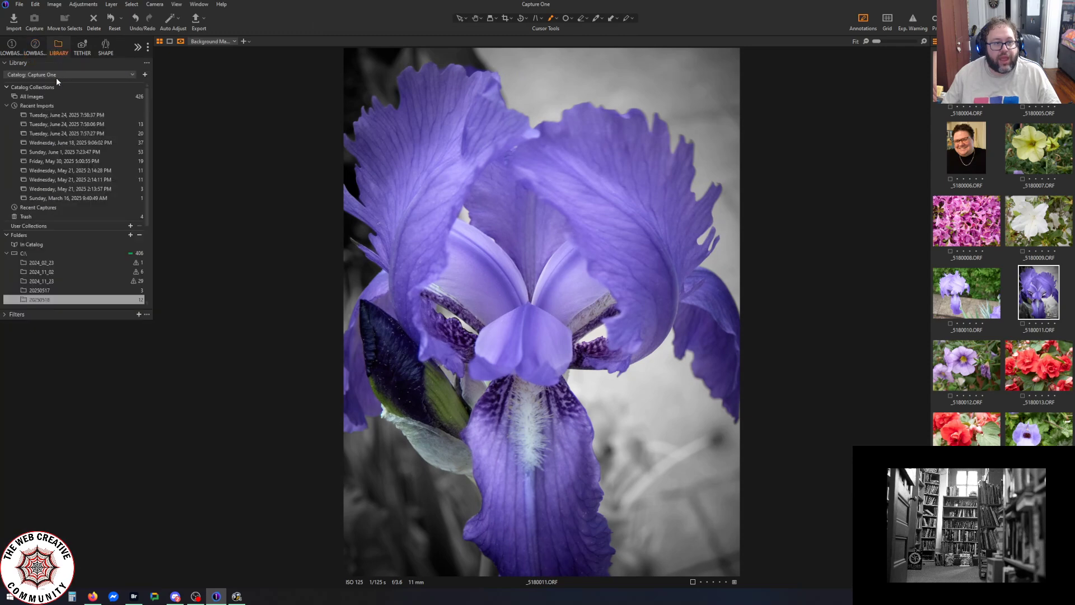
click(72, 189)
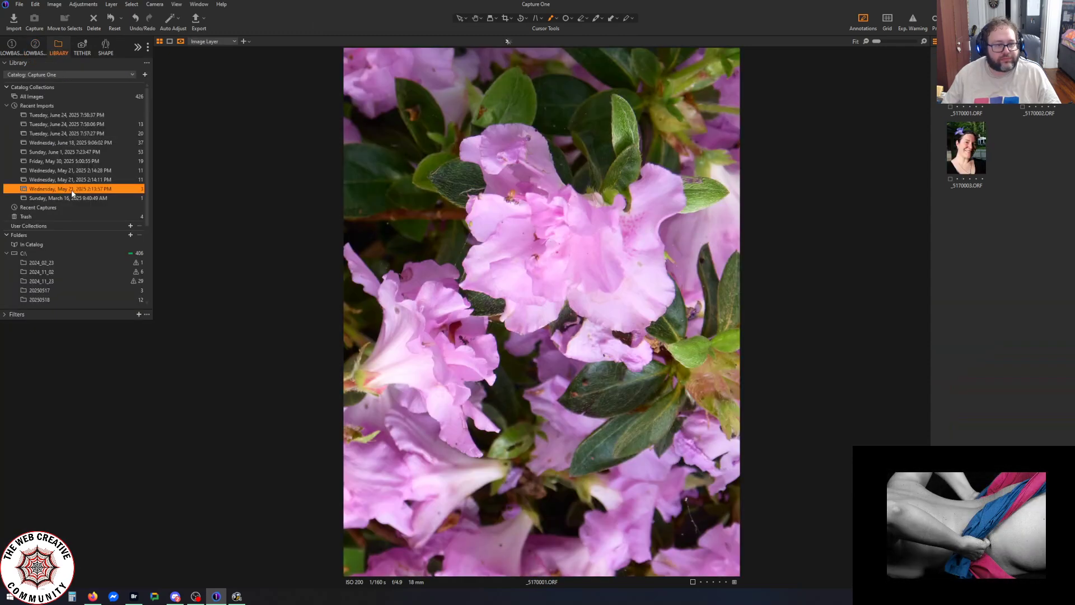
click(72, 180)
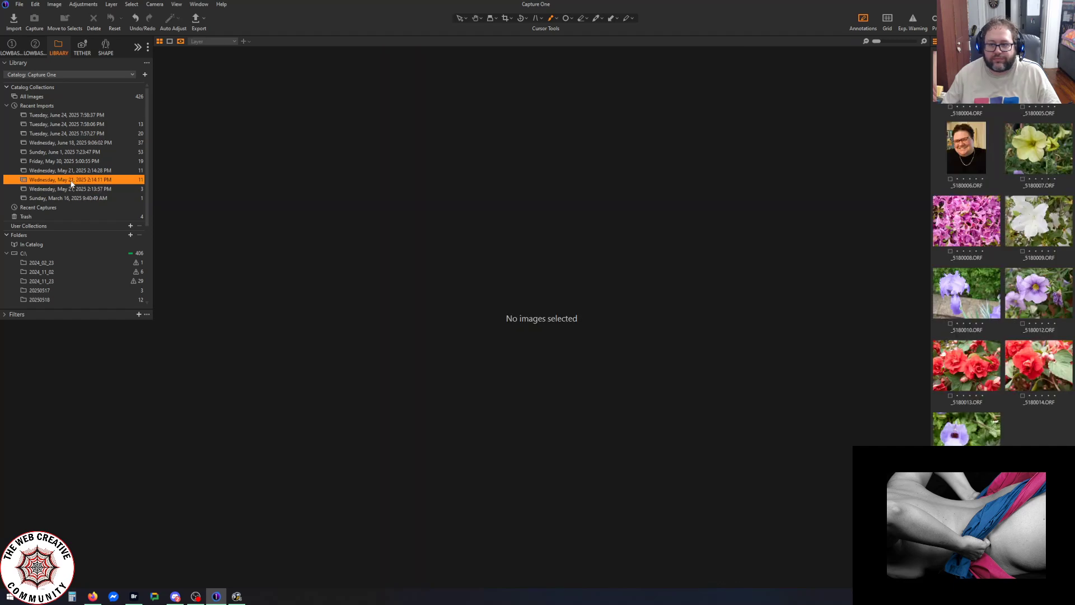
Look through the flower photos in the Wednesday, May 21, 2025 2:14:28 PM import
click(70, 171)
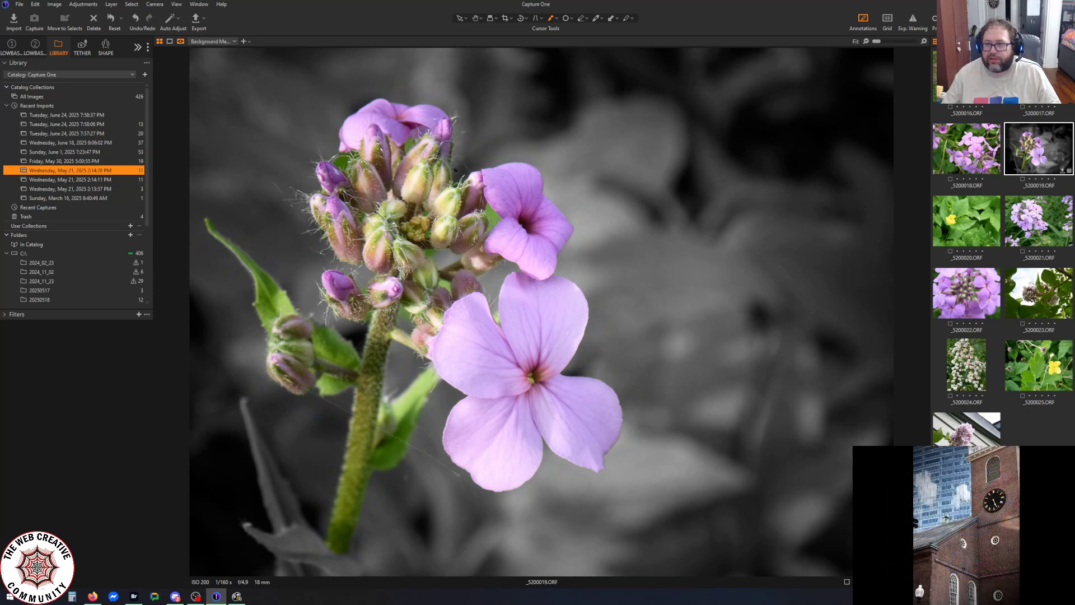
click(1039, 78)
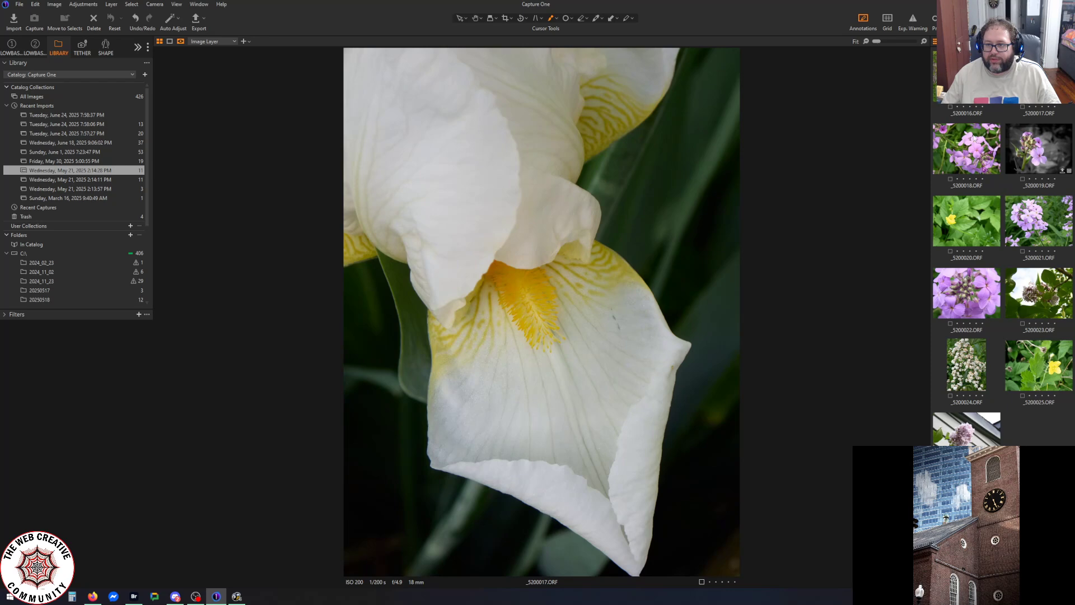
key(Left)
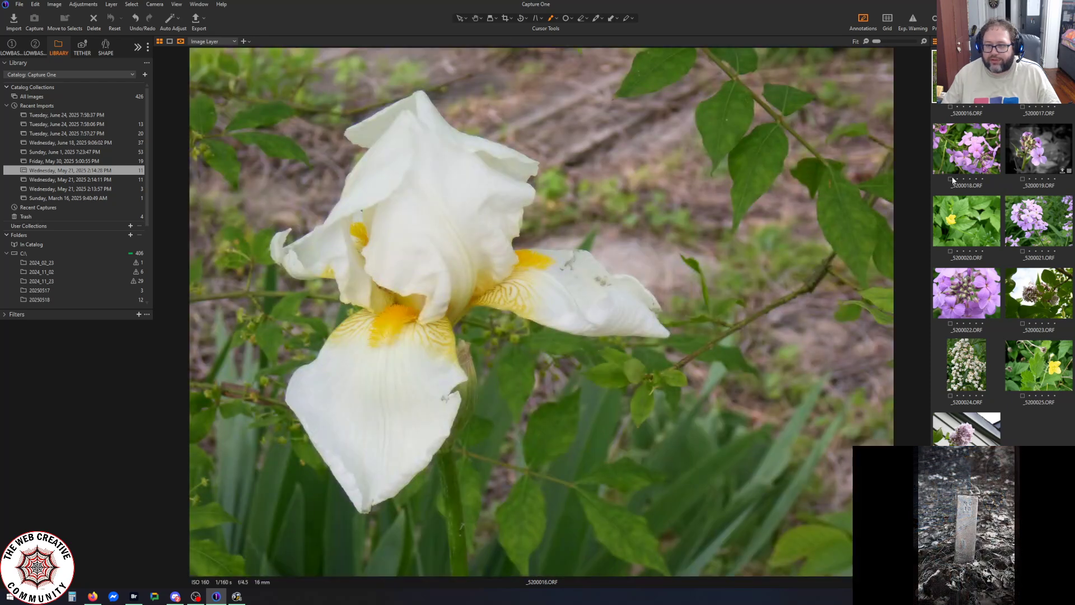
click(977, 290)
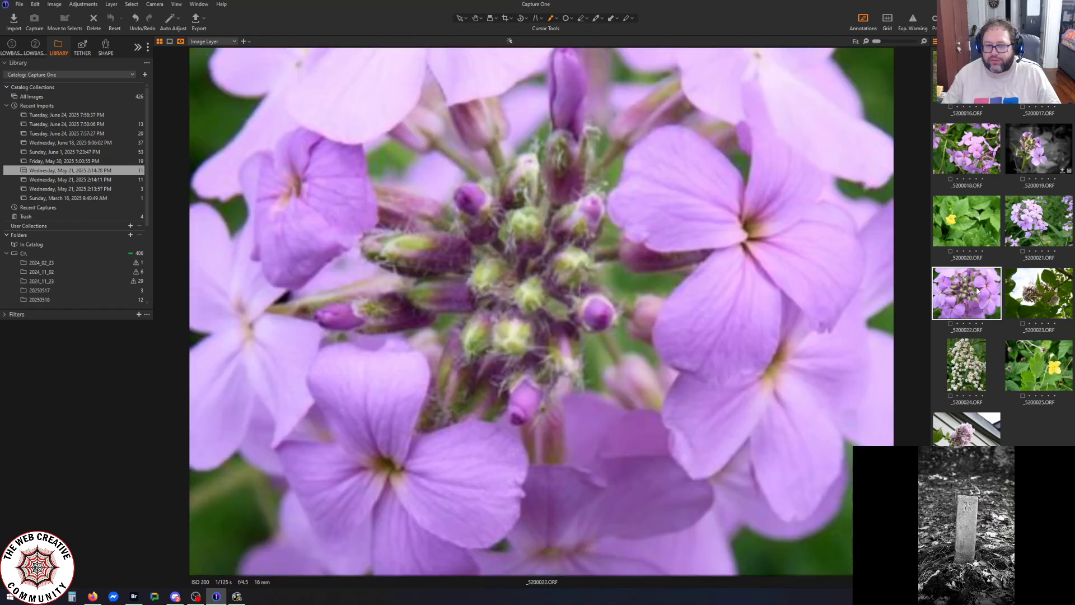
click(977, 361)
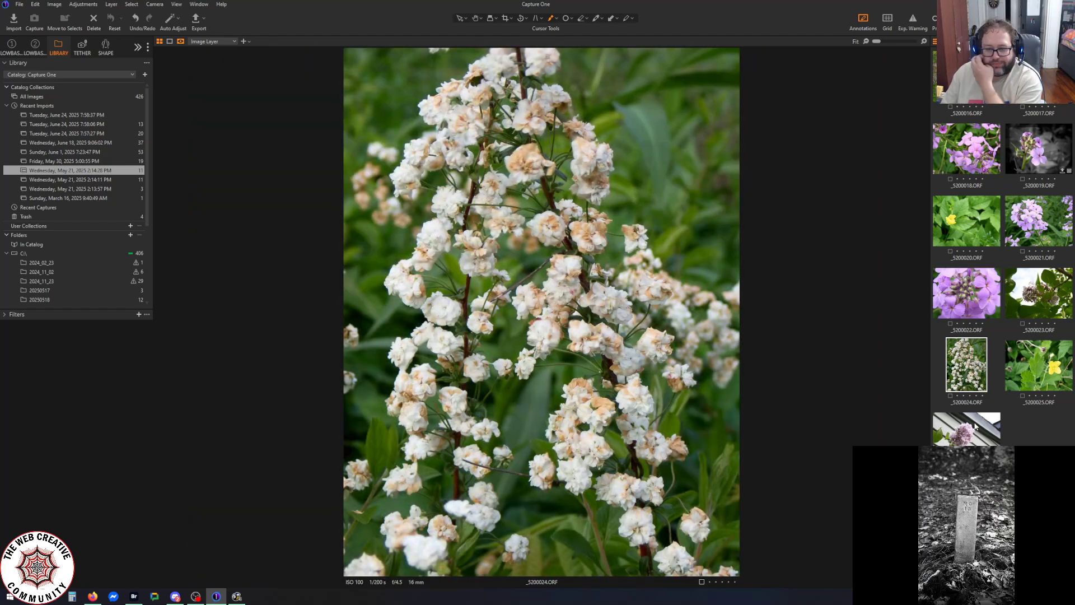
click(974, 425)
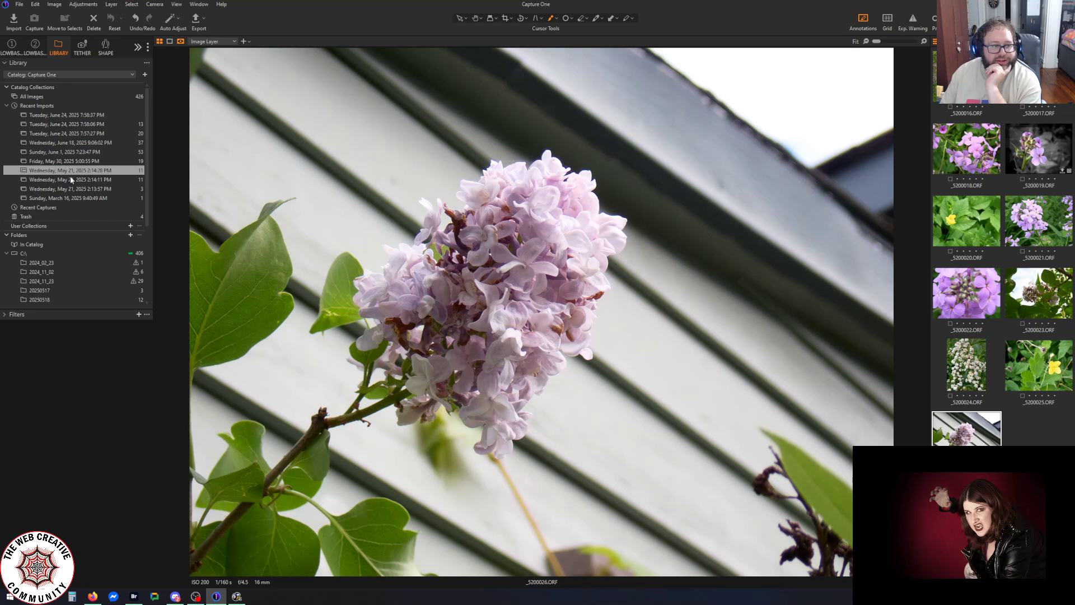
Browse the Friday, May 30, 2025 import for another flower photo to edit, checking the roses, white blossoms, chives and peony
click(77, 161)
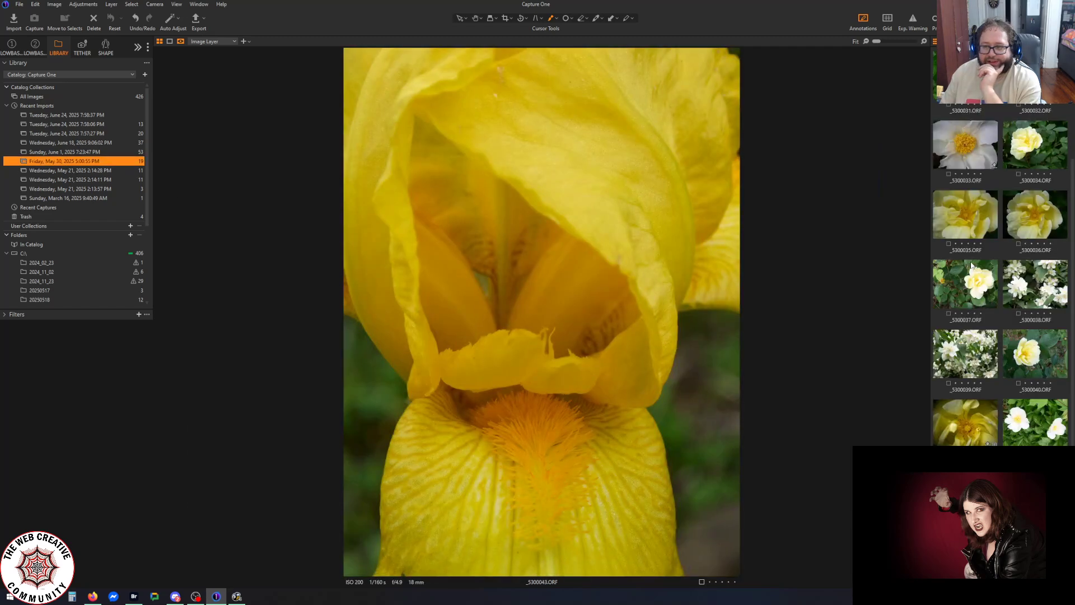
scroll(991, 415, down, 1)
scroll(991, 414, up, 2)
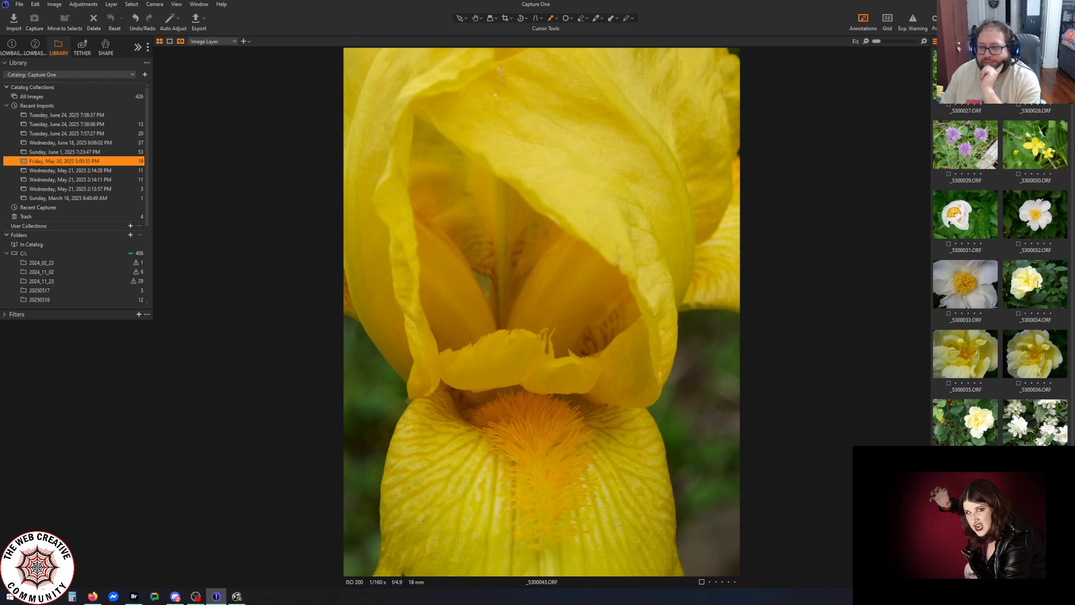
click(1034, 354)
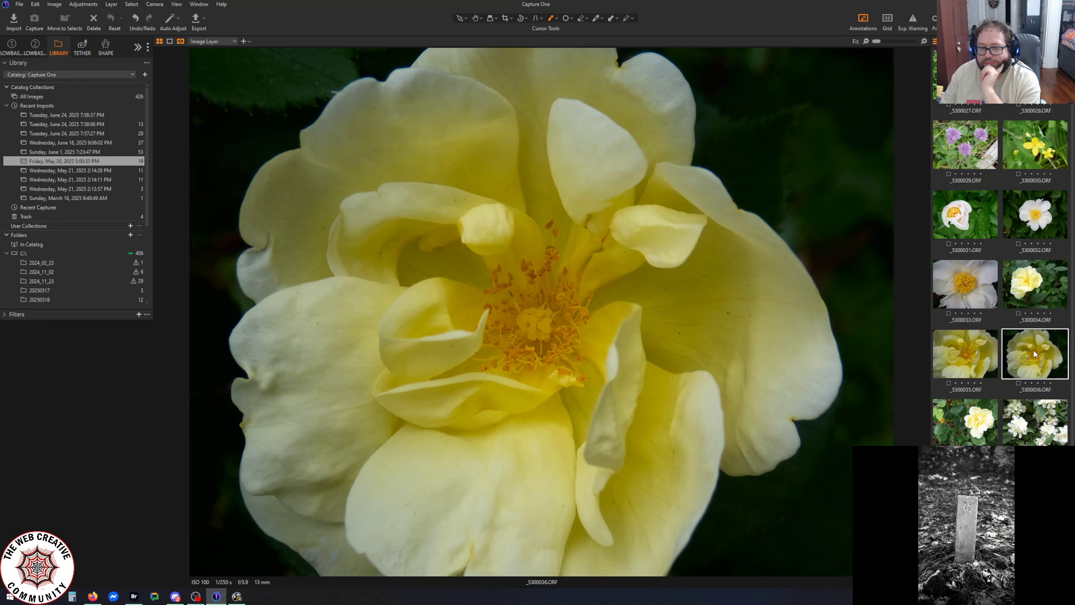
click(981, 415)
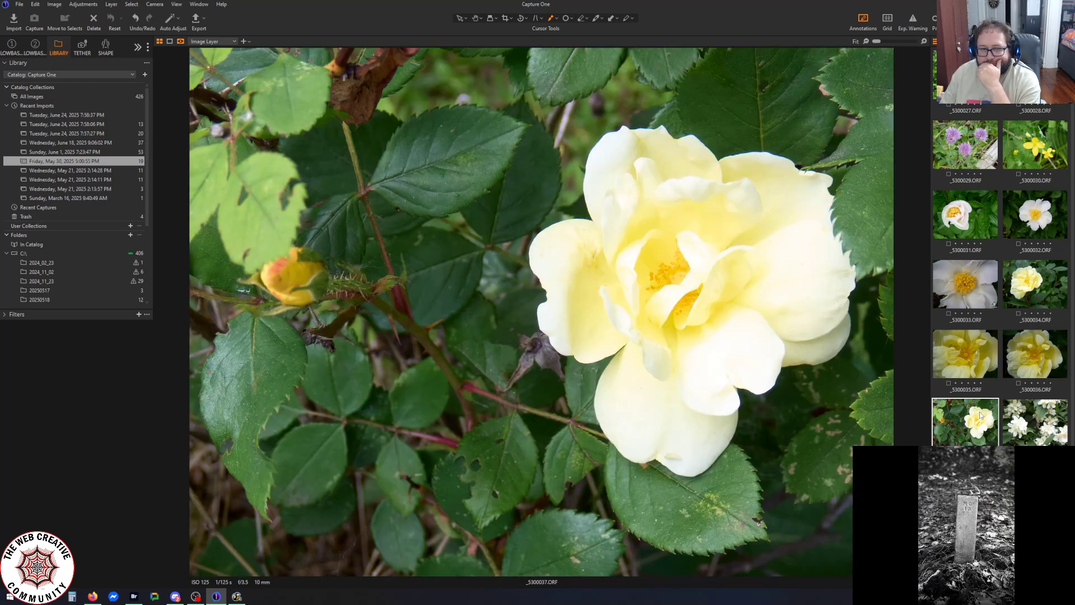
key(Right)
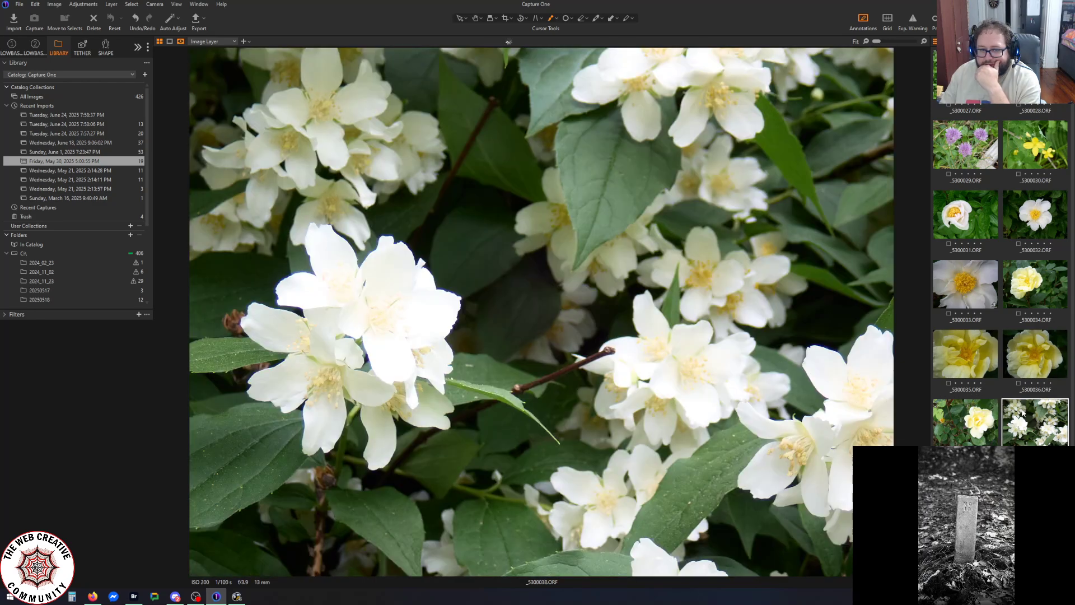
key(Right)
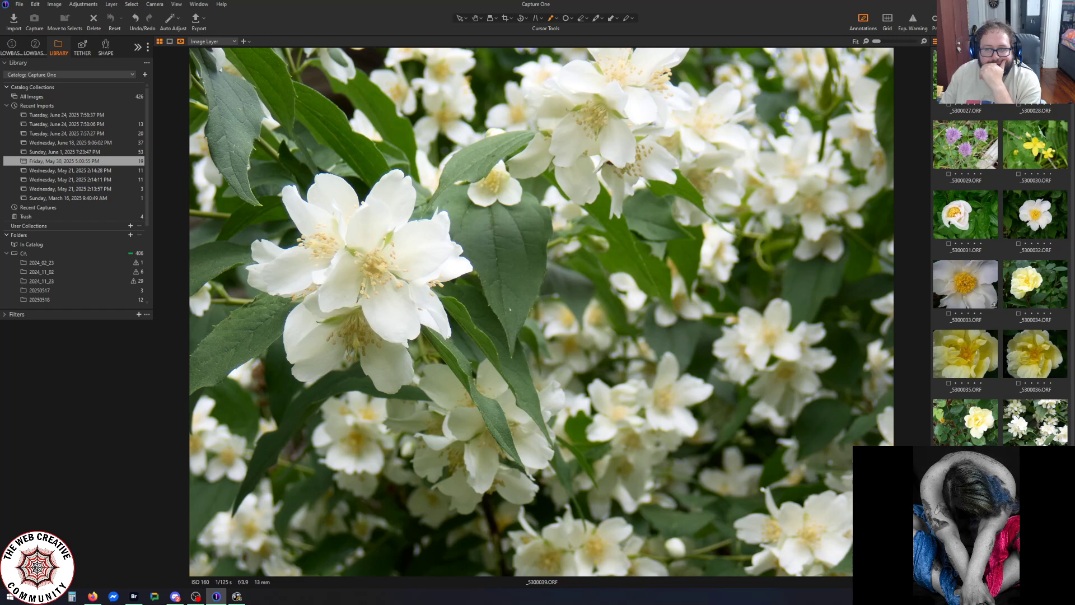
click(972, 156)
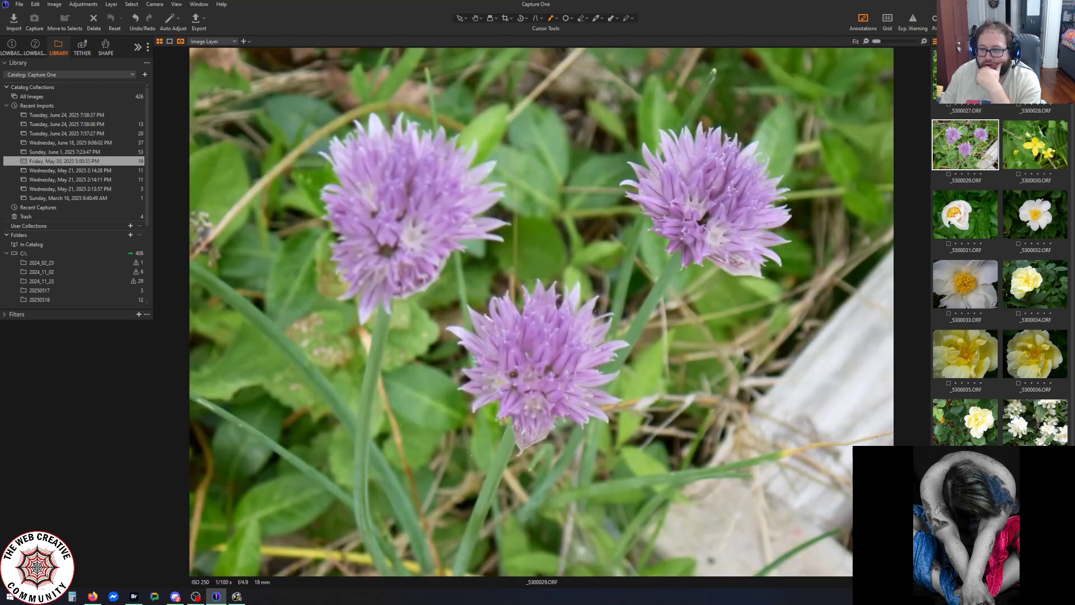
click(955, 270)
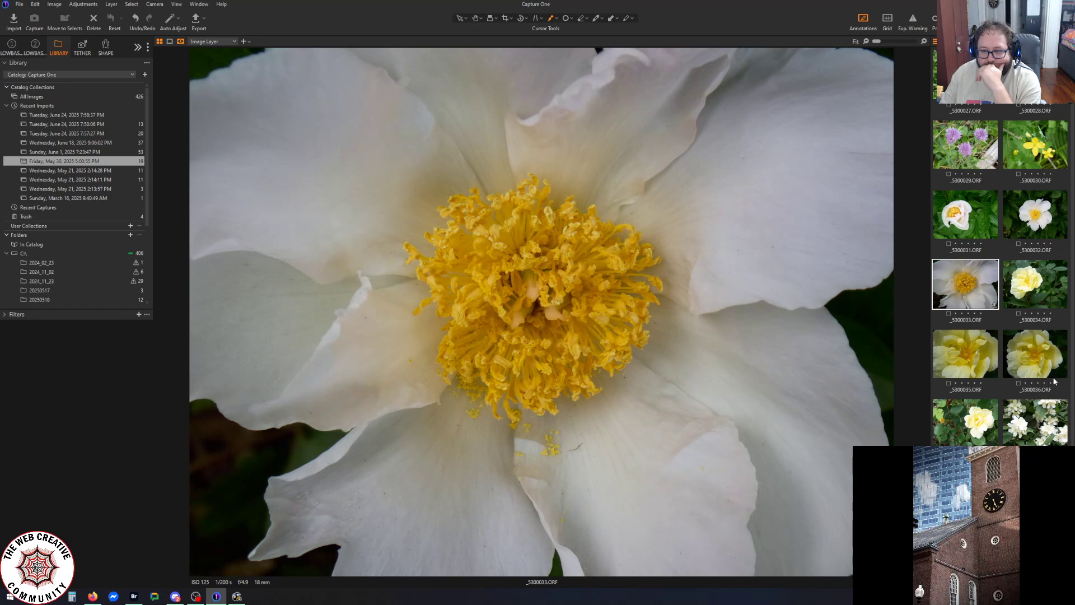
scroll(1034, 422, down, 3)
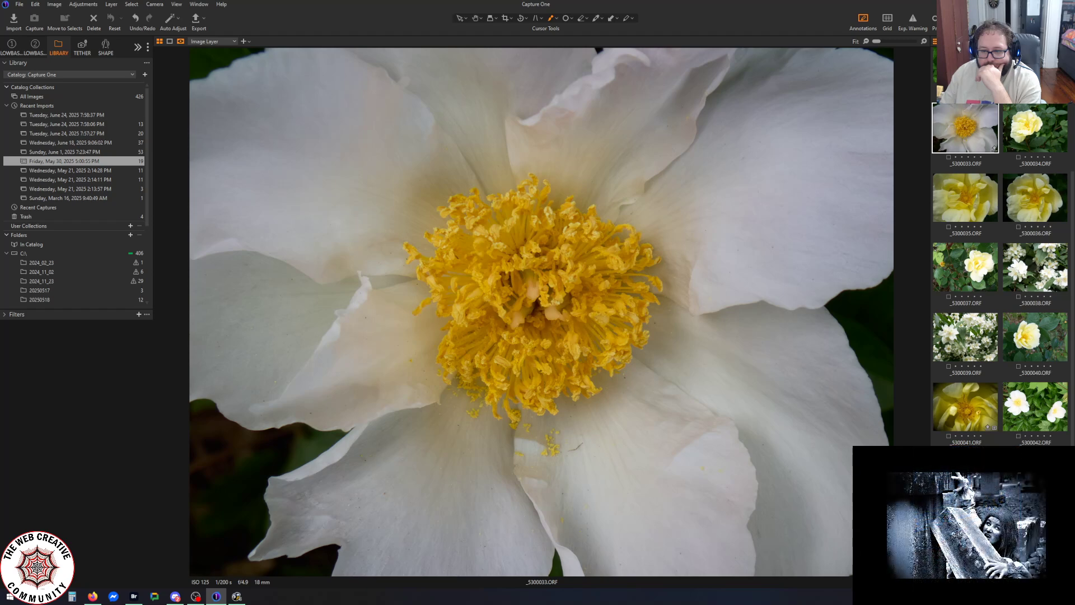
Open the white blossom photo _5300039.ORF for editing and set its High Dynamic Range to Highlight -35, White -51 and Black -34
click(970, 335)
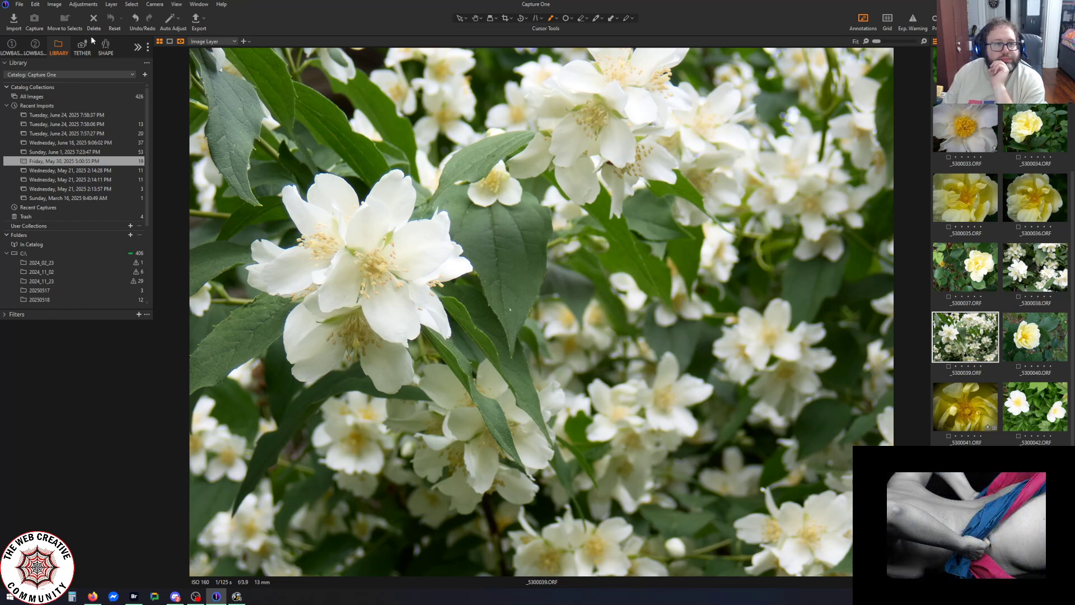
click(41, 51)
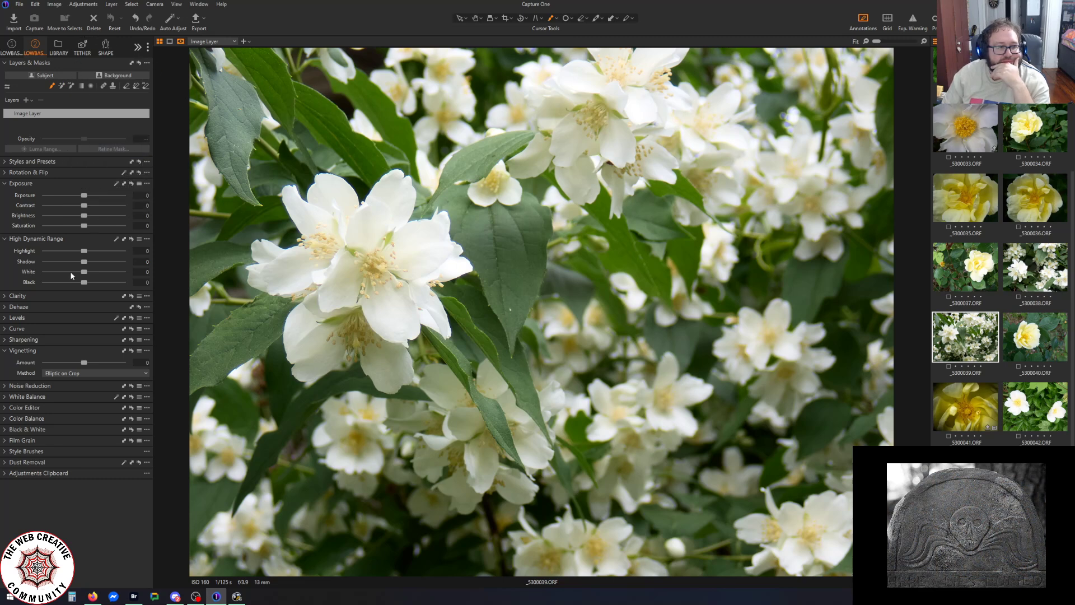
click(6, 328)
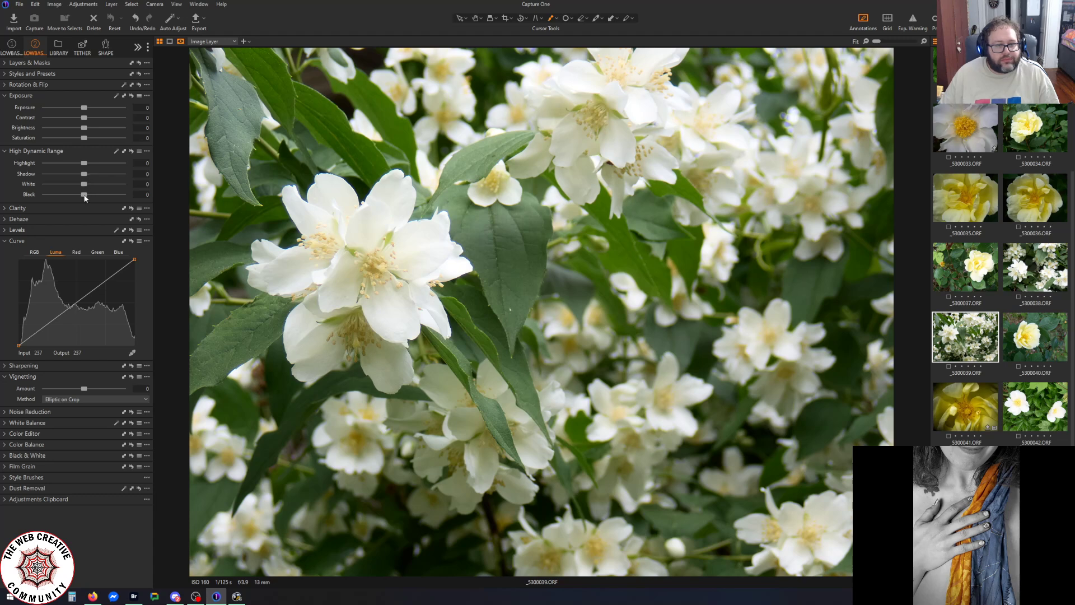
drag(85, 195, 71, 194)
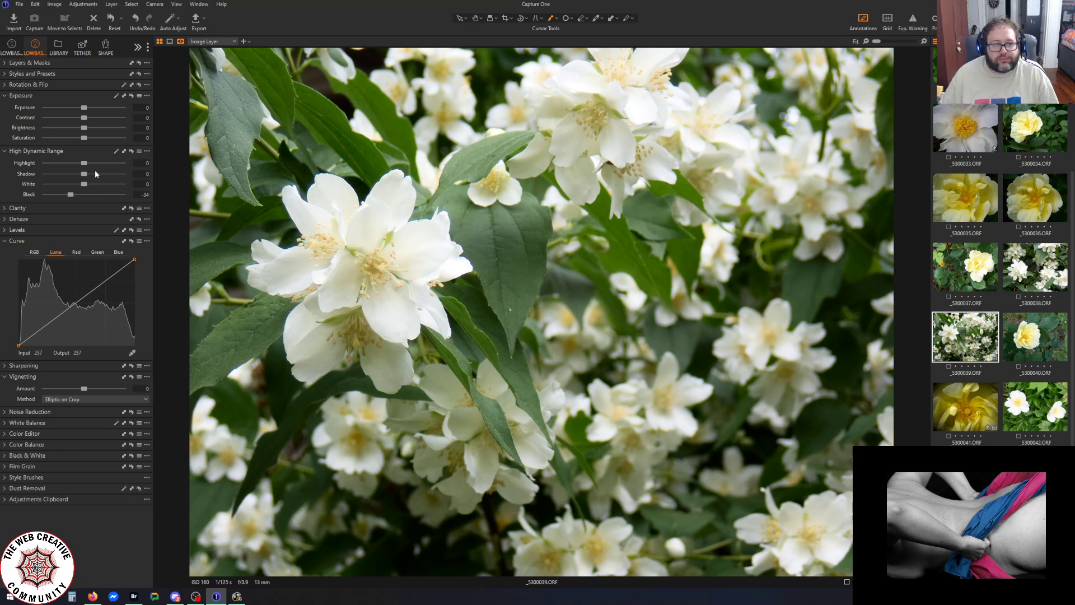
mouse_move(84, 184)
mouse_down()
mouse_move(132, 188)
mouse_move(4, 184)
mouse_move(69, 194)
mouse_move(62, 187)
mouse_up()
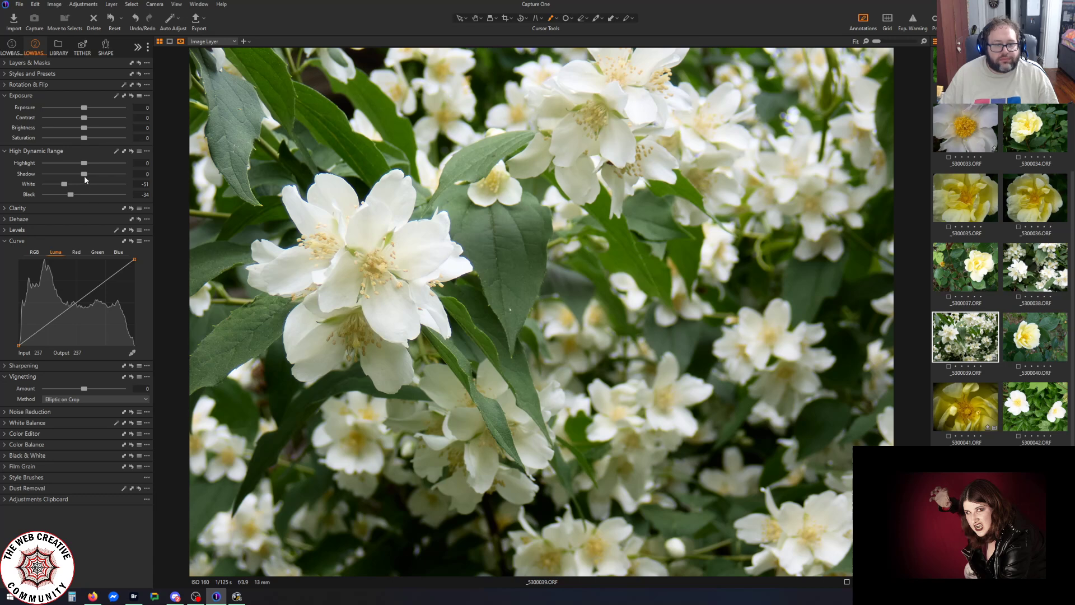
mouse_move(84, 175)
mouse_down()
mouse_move(105, 173)
mouse_move(85, 176)
mouse_up()
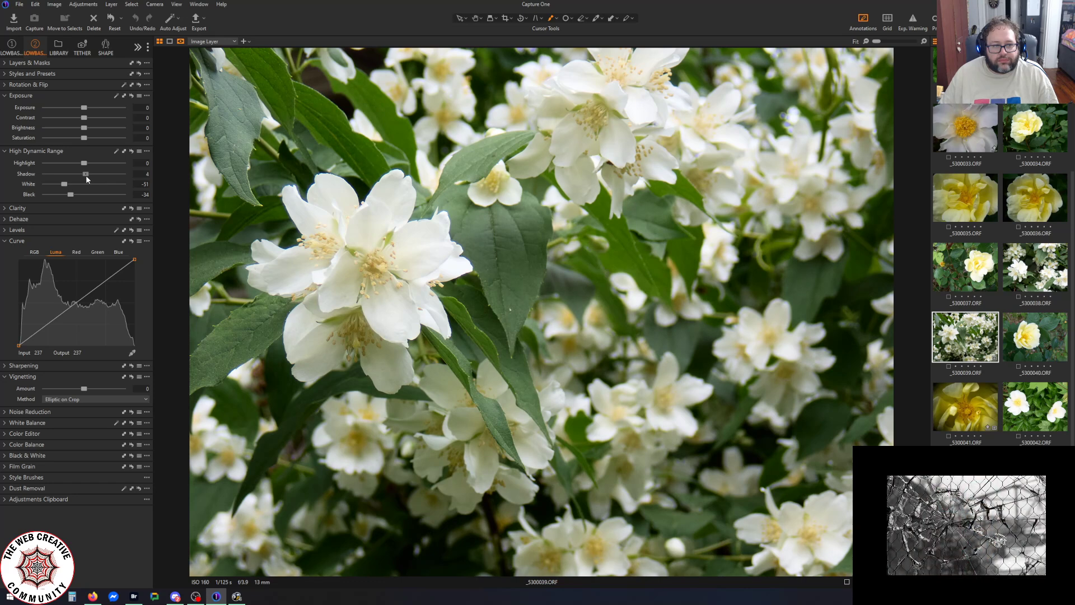
double_click(86, 175)
drag(86, 162, 74, 167)
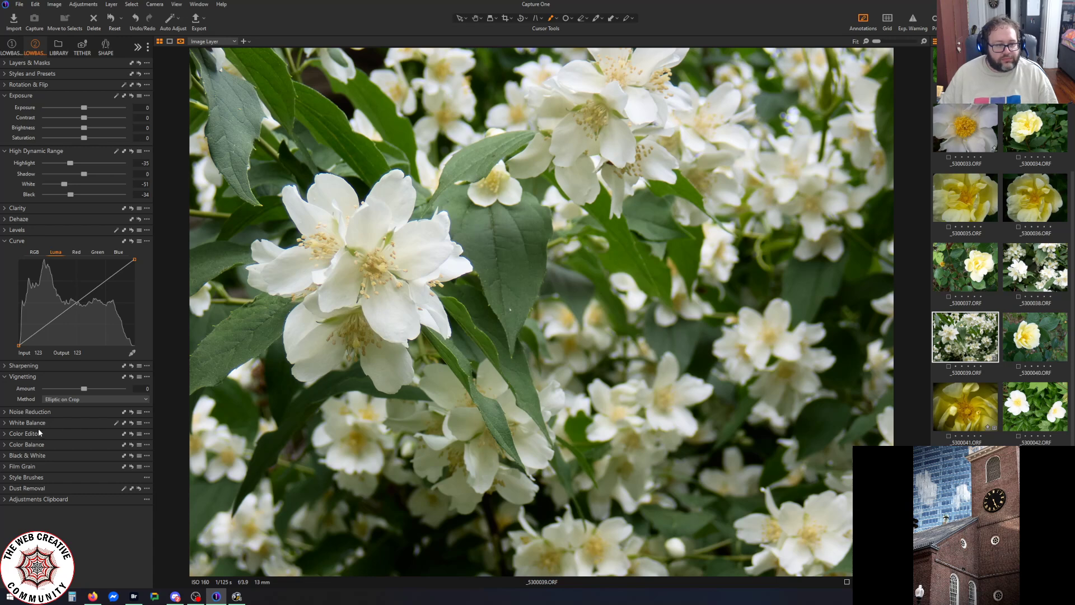
Mute the green leaves with the basic Color Editor by setting the green range's saturation to -12
click(6, 434)
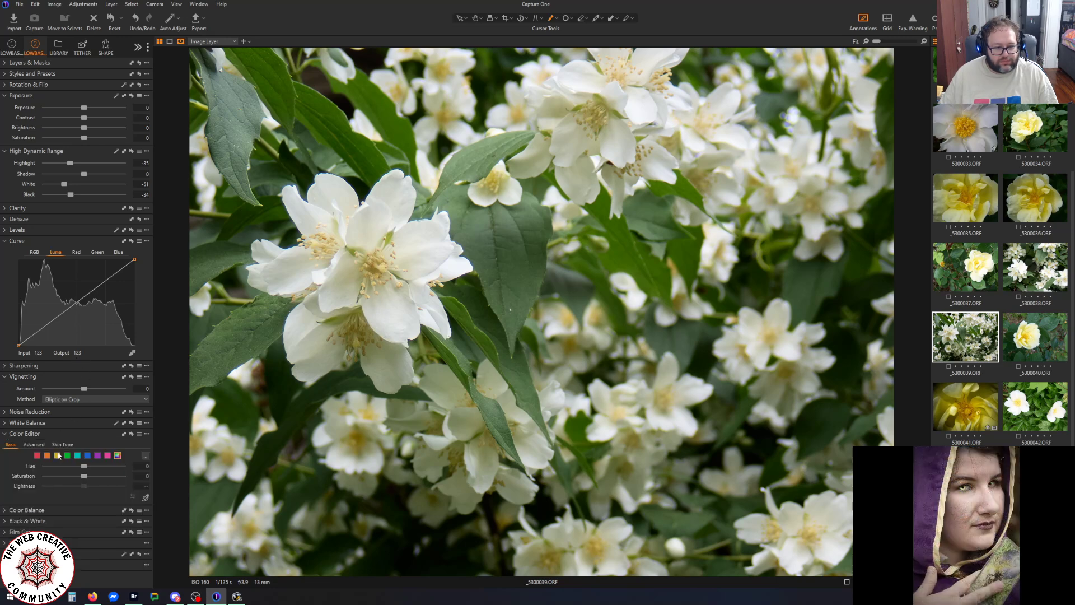
click(68, 456)
drag(84, 476, 44, 476)
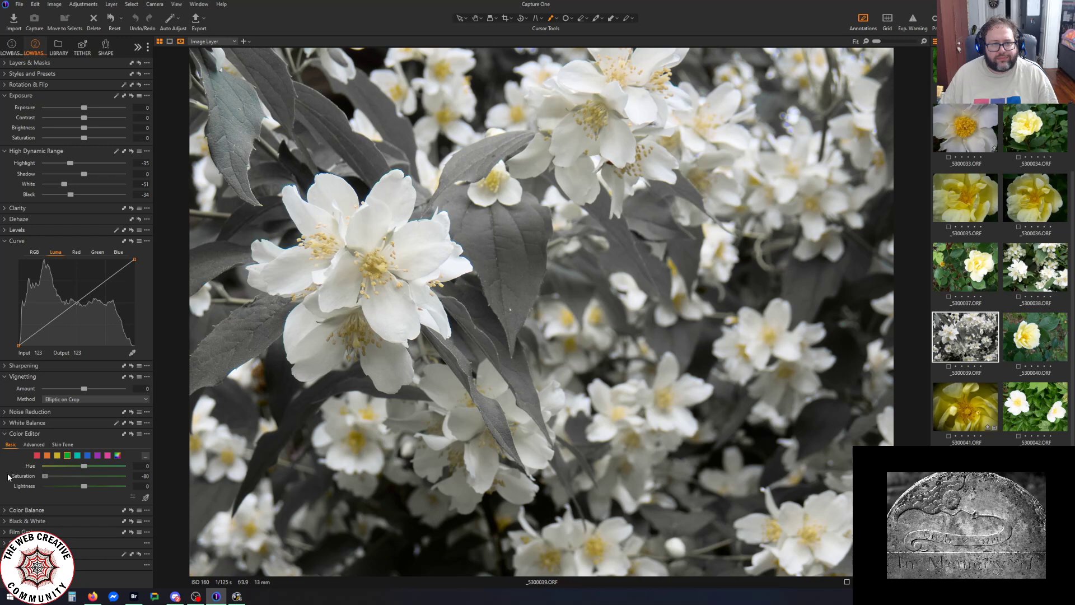
drag(45, 476, 83, 478)
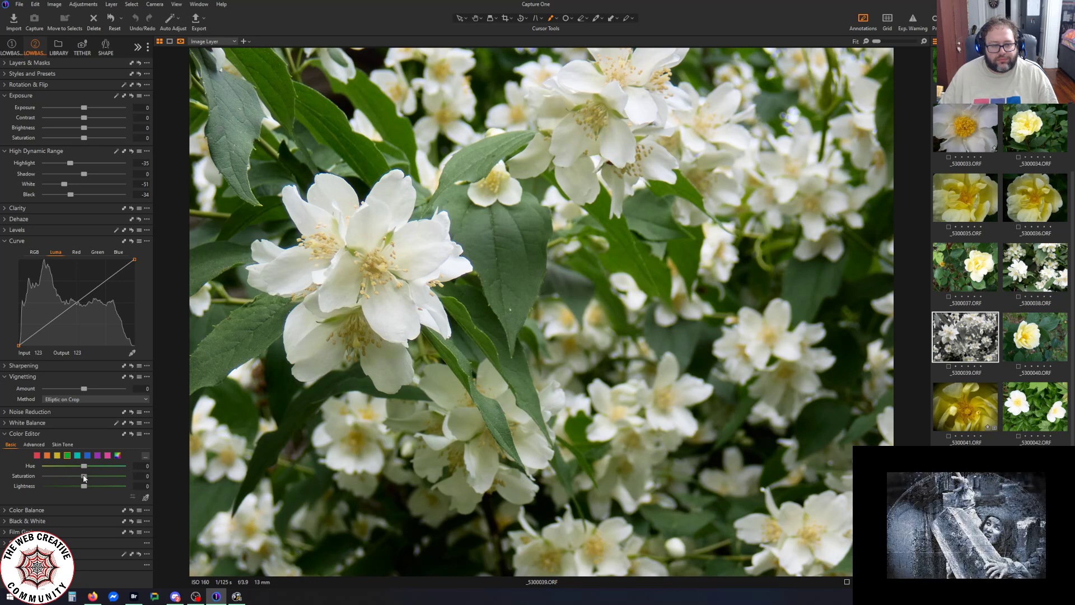
drag(83, 476, 19, 474)
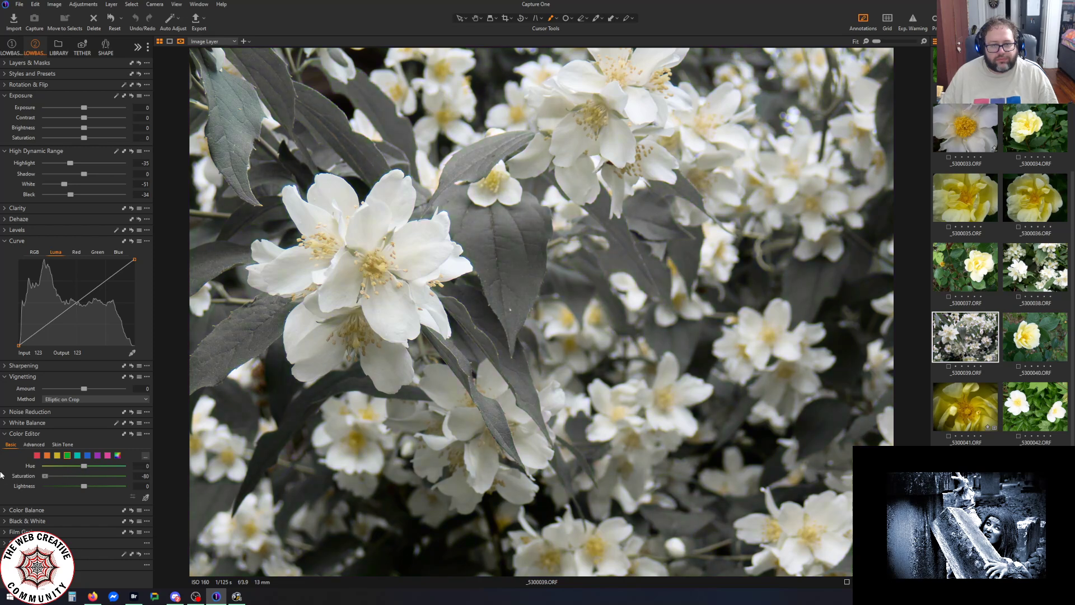
drag(46, 475, 69, 476)
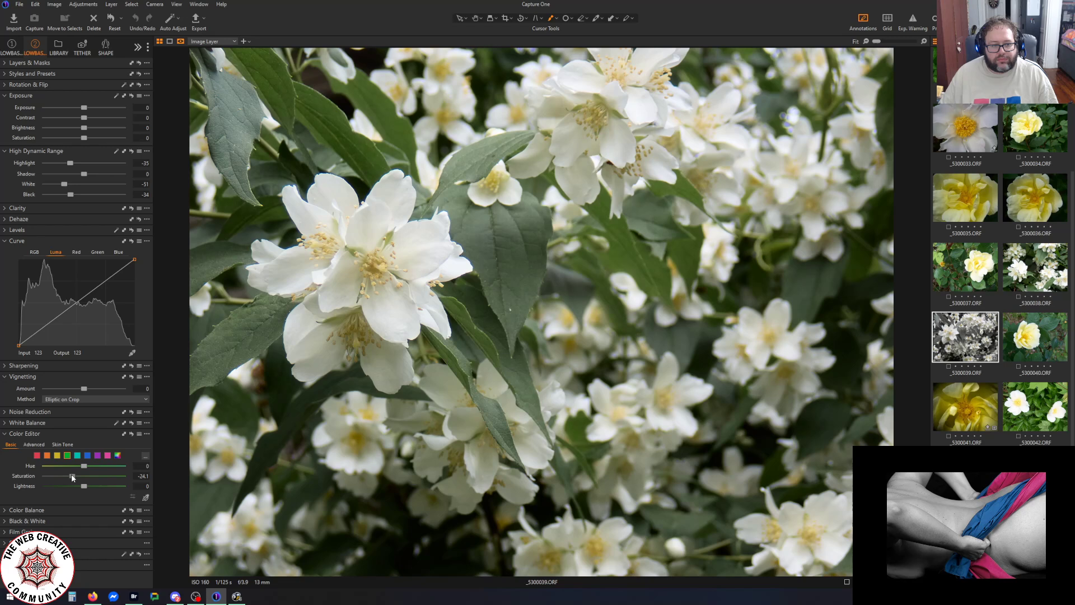
drag(71, 475, 78, 475)
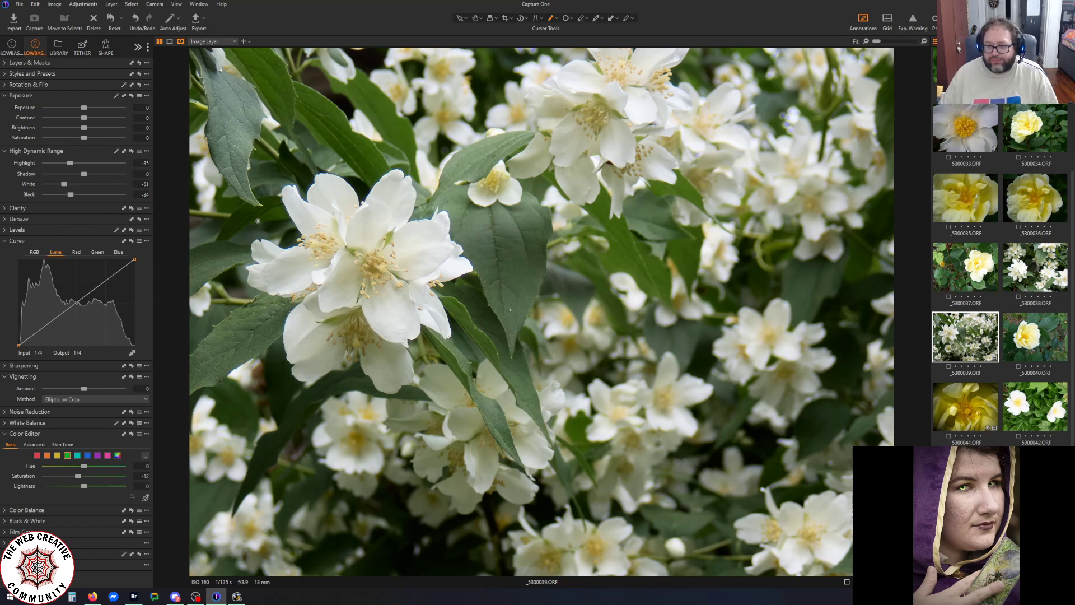
Lower the cyan range's saturation to -18.9 in the basic Color Editor
click(78, 455)
mouse_move(86, 477)
mouse_down()
mouse_move(1, 477)
mouse_move(75, 475)
mouse_up()
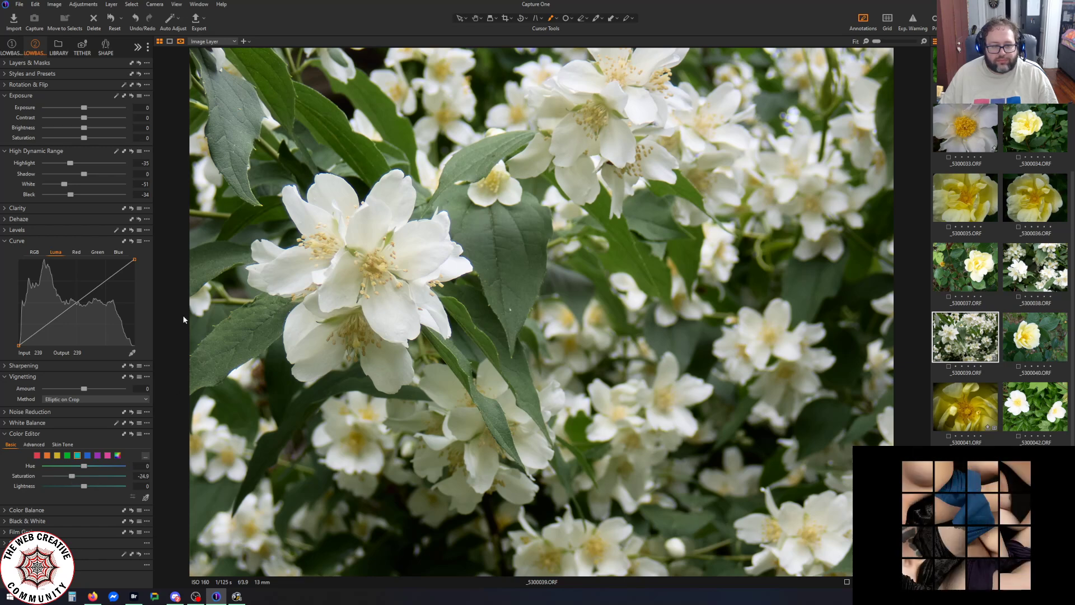
drag(71, 476, 190, 473)
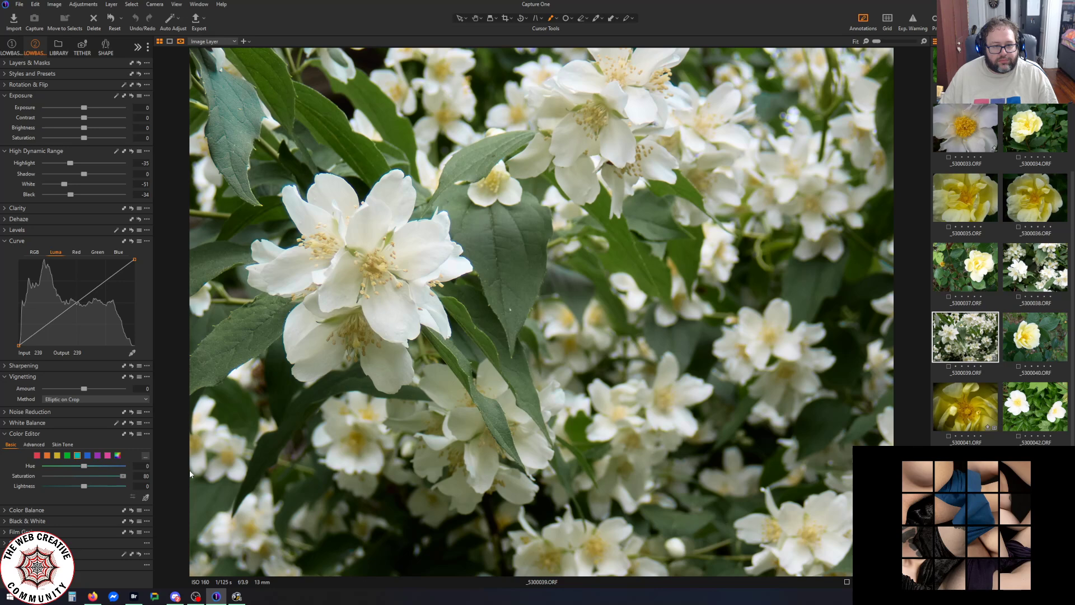
drag(122, 476, 76, 476)
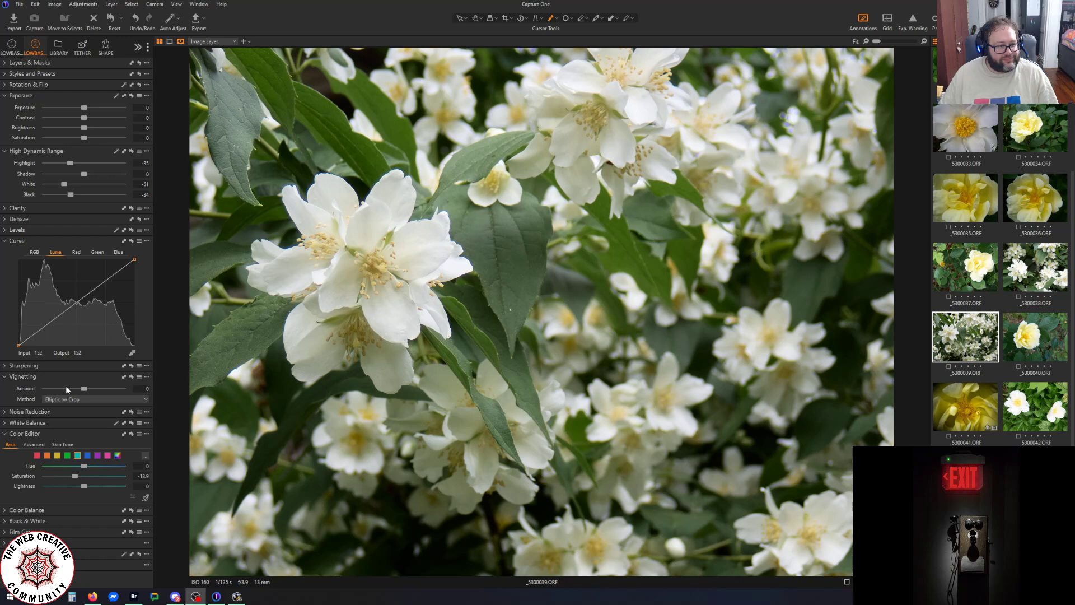
Darken the photo's edges with a vignetting amount of -1.59 and raise the overall brightness to 12
drag(82, 389, 65, 389)
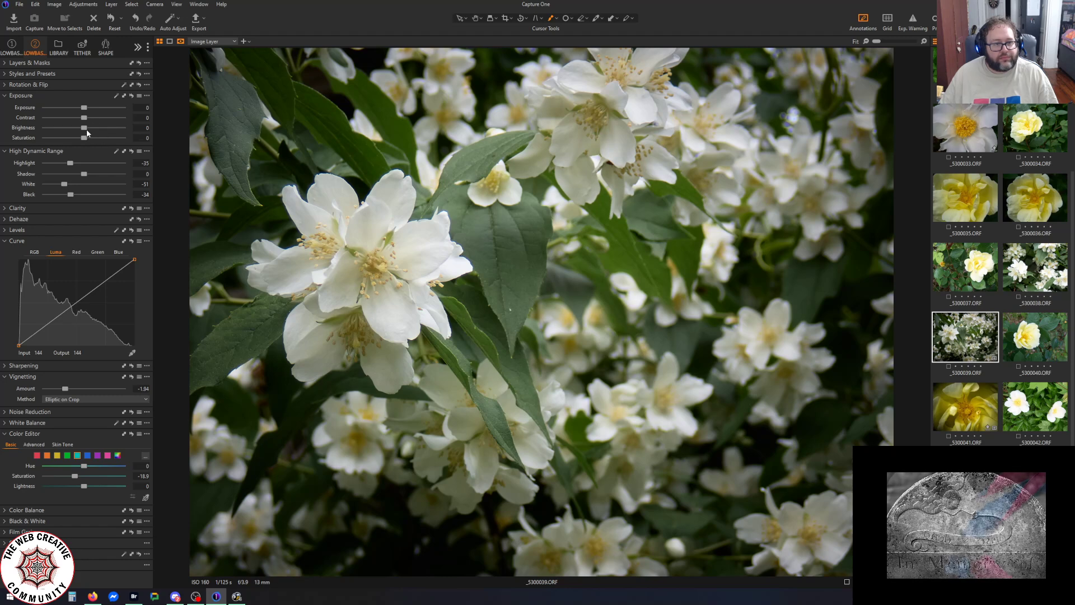
drag(86, 129, 101, 130)
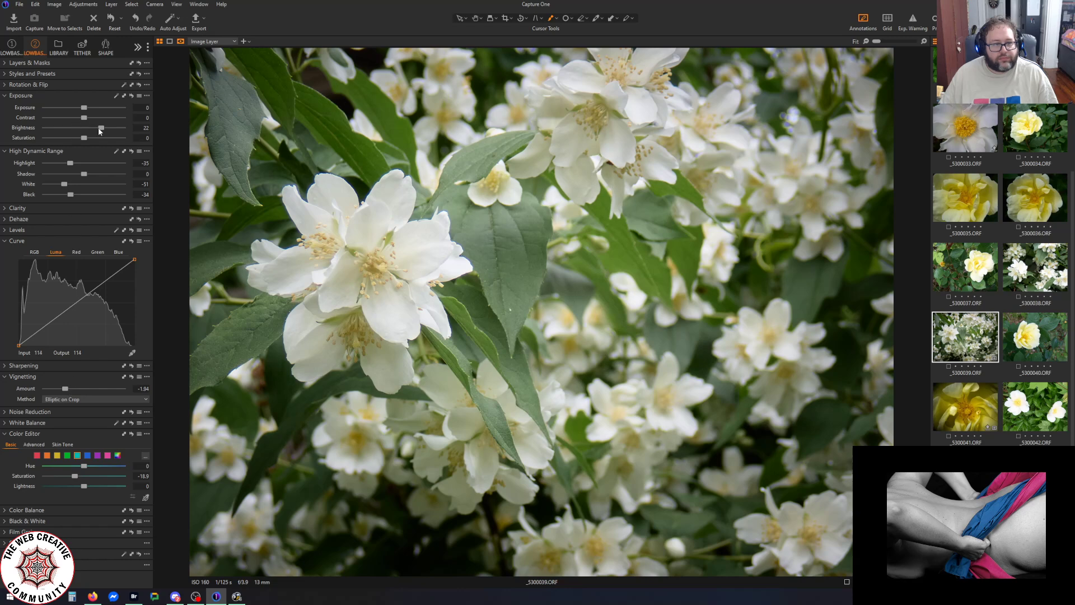
key(ctrl+z)
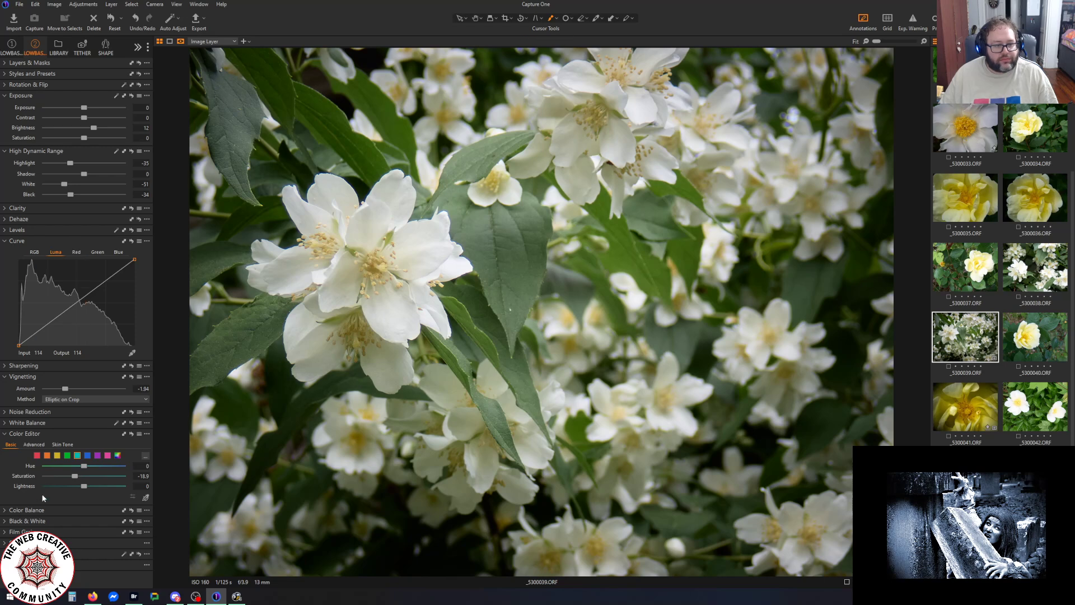
drag(62, 391, 68, 386)
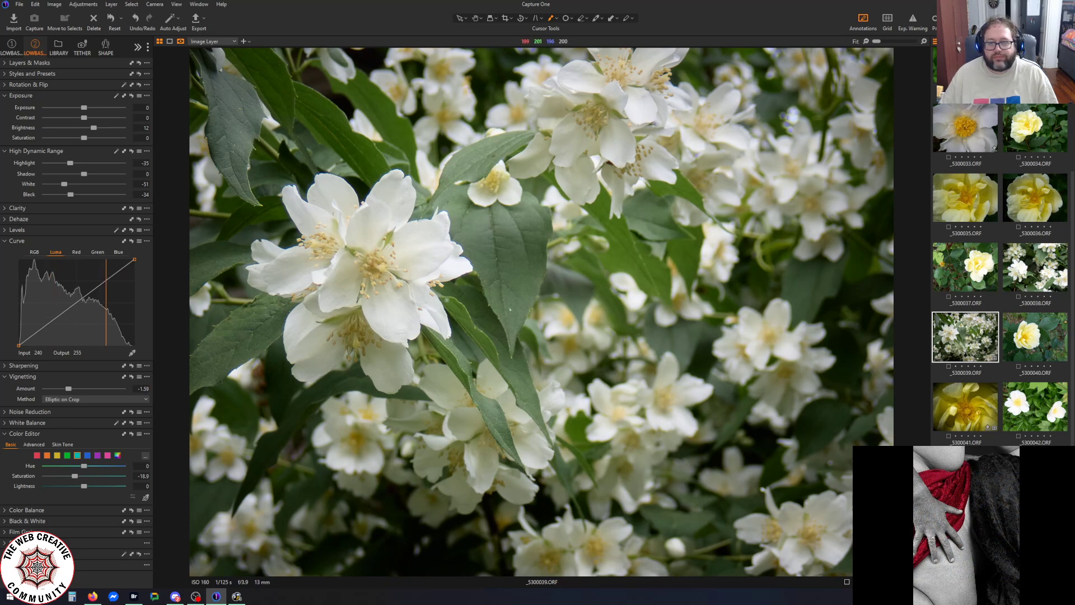
Compare the white blossom photo before and after editing, and export it as an uncompressed 8-bit Adobe RGB TIFF named 039
key(y)
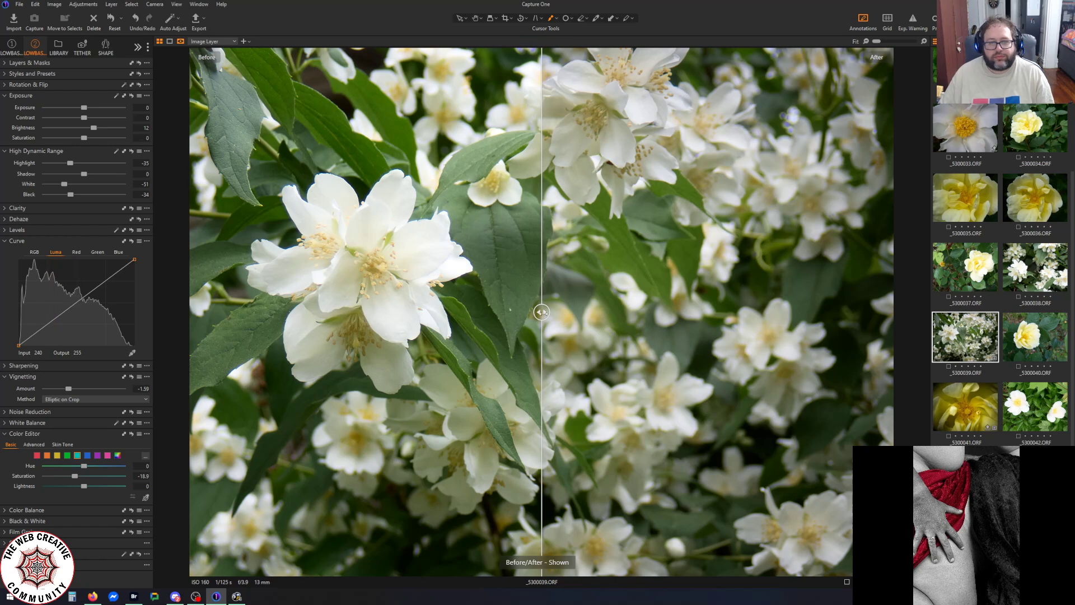
drag(538, 312, 65, 270)
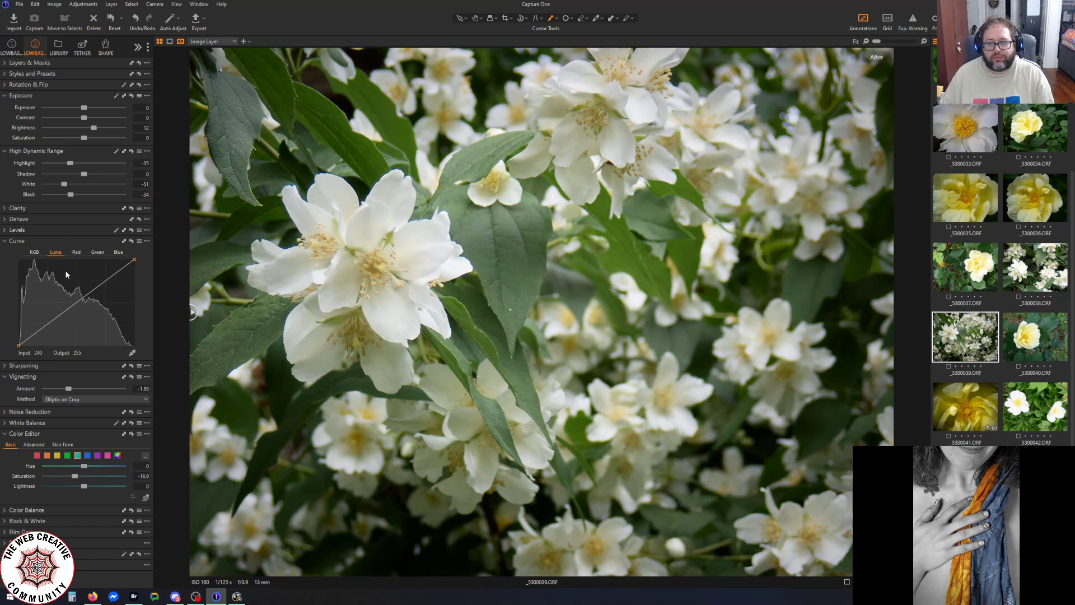
click(199, 28)
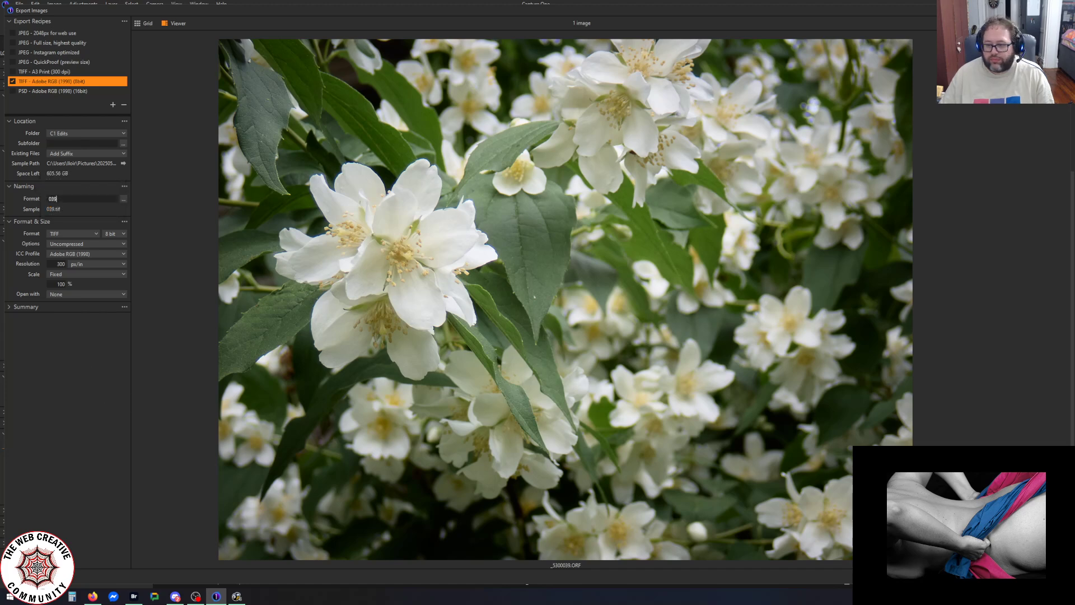
click(972, 576)
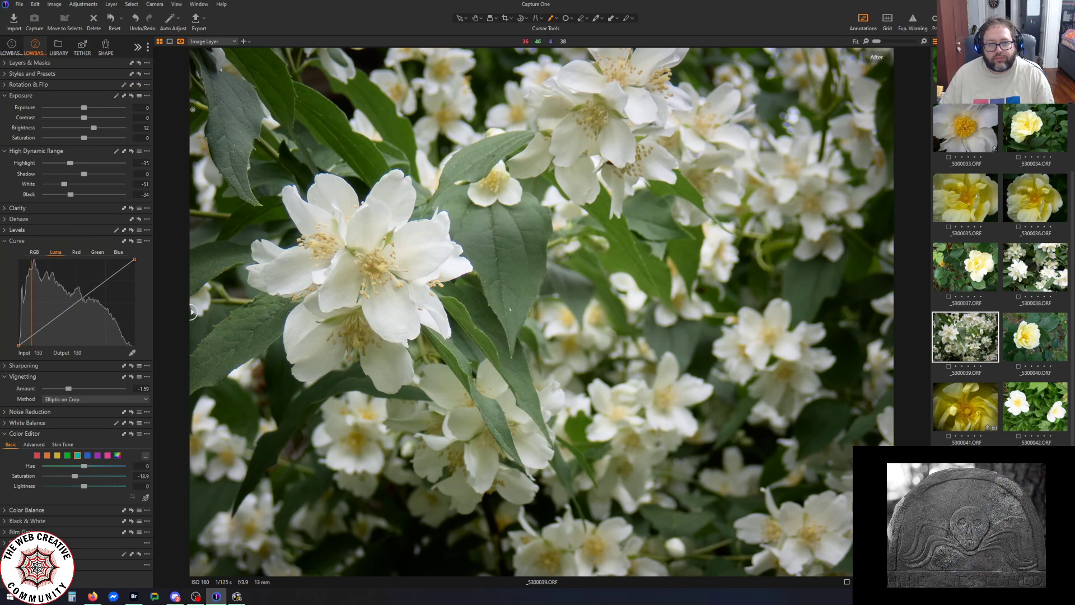
Try lowering the background's saturation on a new background mask layer, and switch that layer off
click(11, 64)
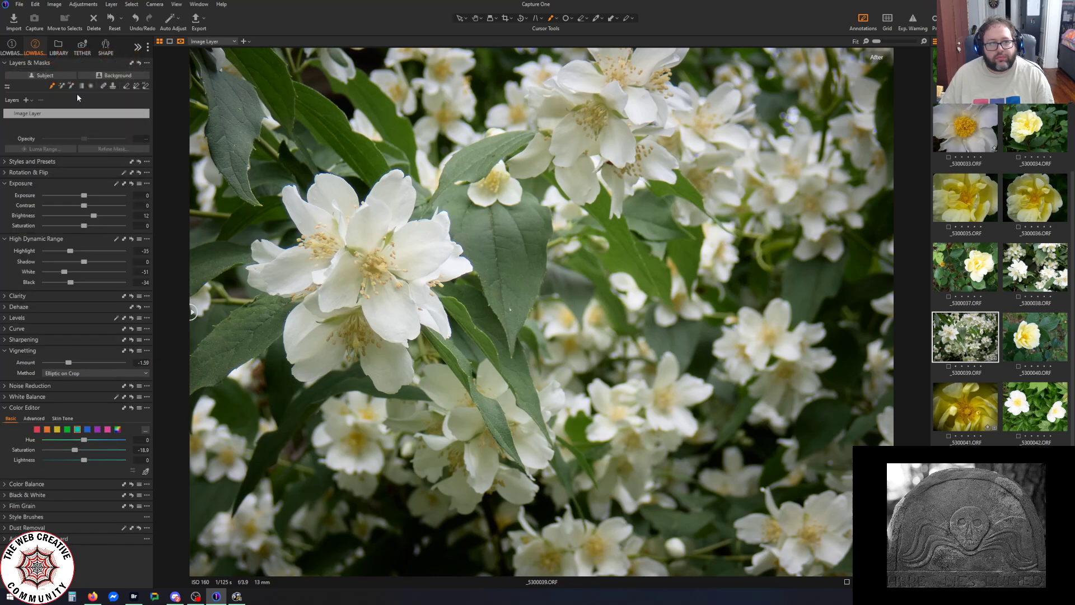
click(115, 76)
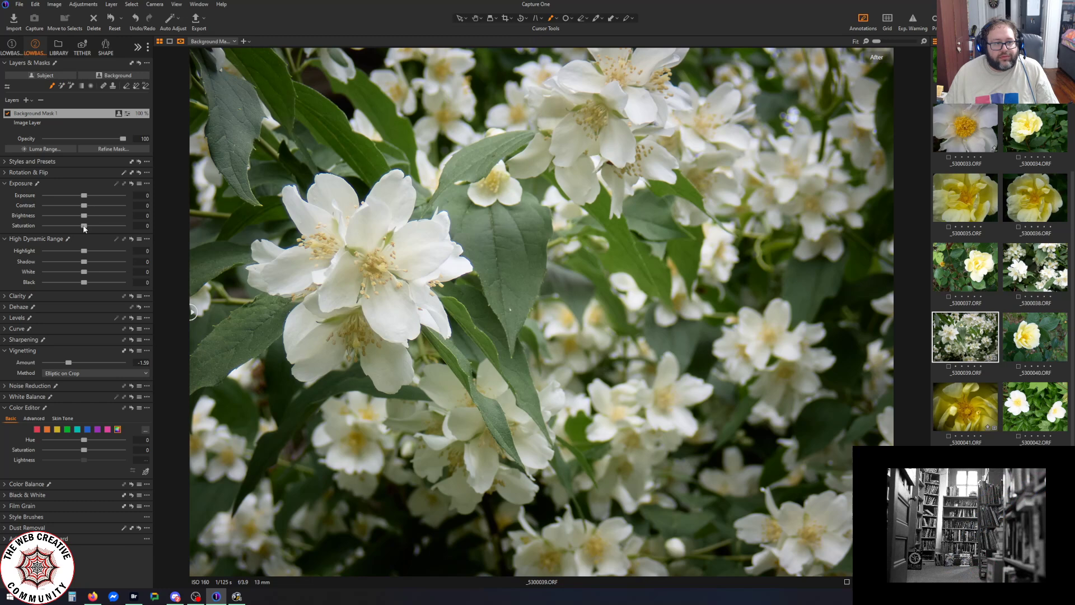
drag(87, 224, 1, 229)
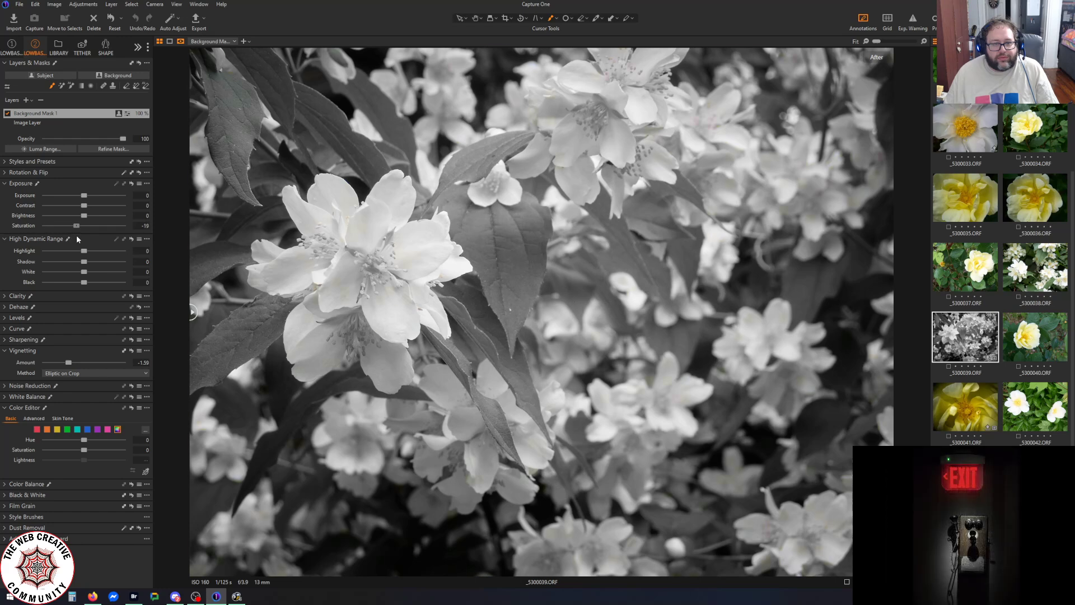
mouse_move(76, 234)
mouse_down()
mouse_move(108, 239)
mouse_move(82, 237)
mouse_up()
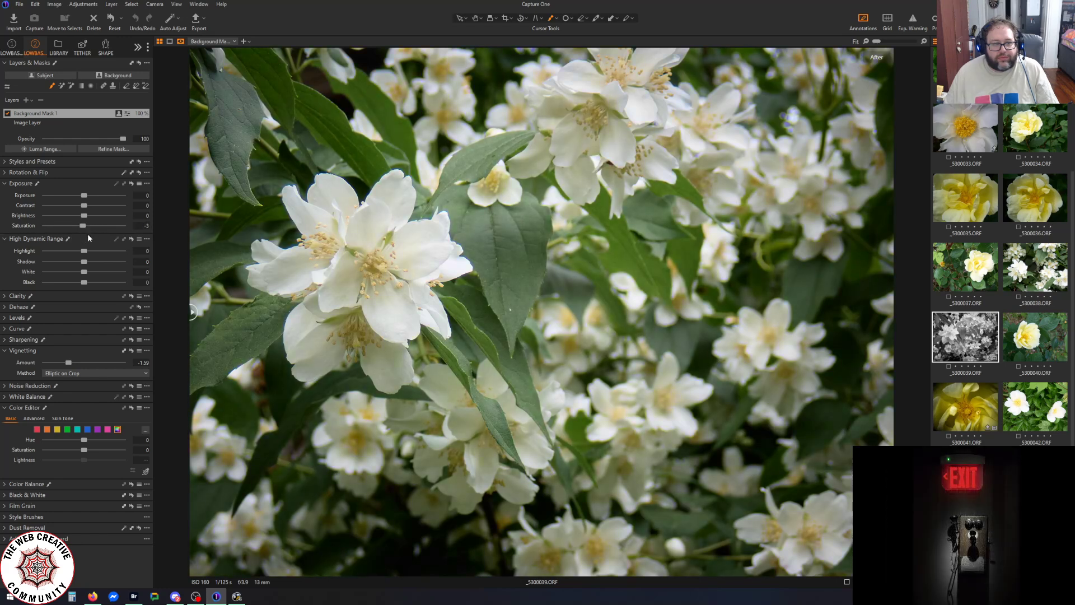
click(9, 114)
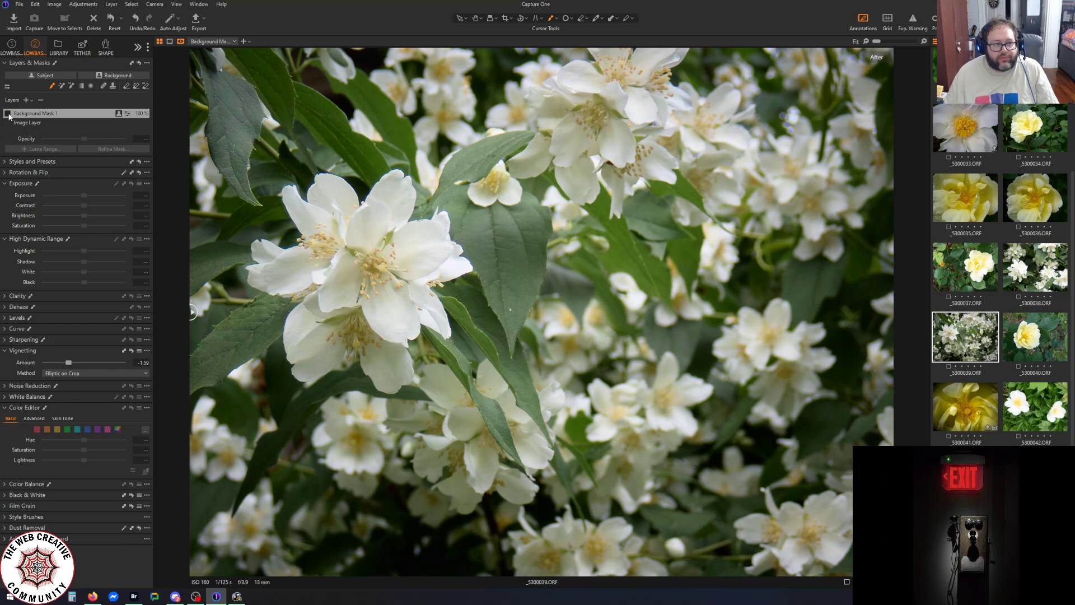
On the base image layer, set both the green and cyan ranges' saturation to -80 in the basic Color Editor
click(27, 122)
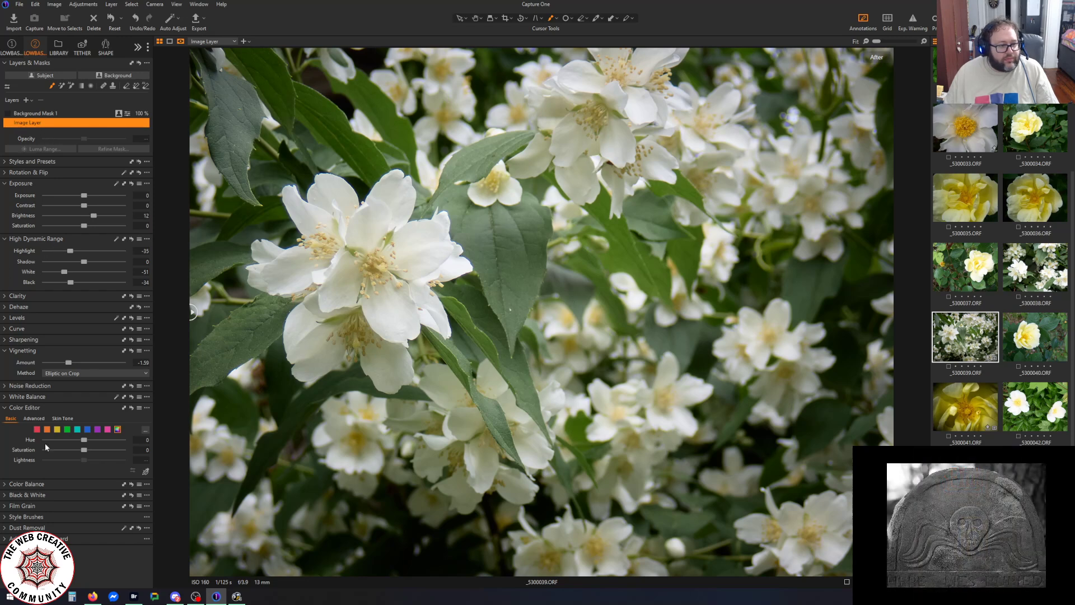
click(5, 494)
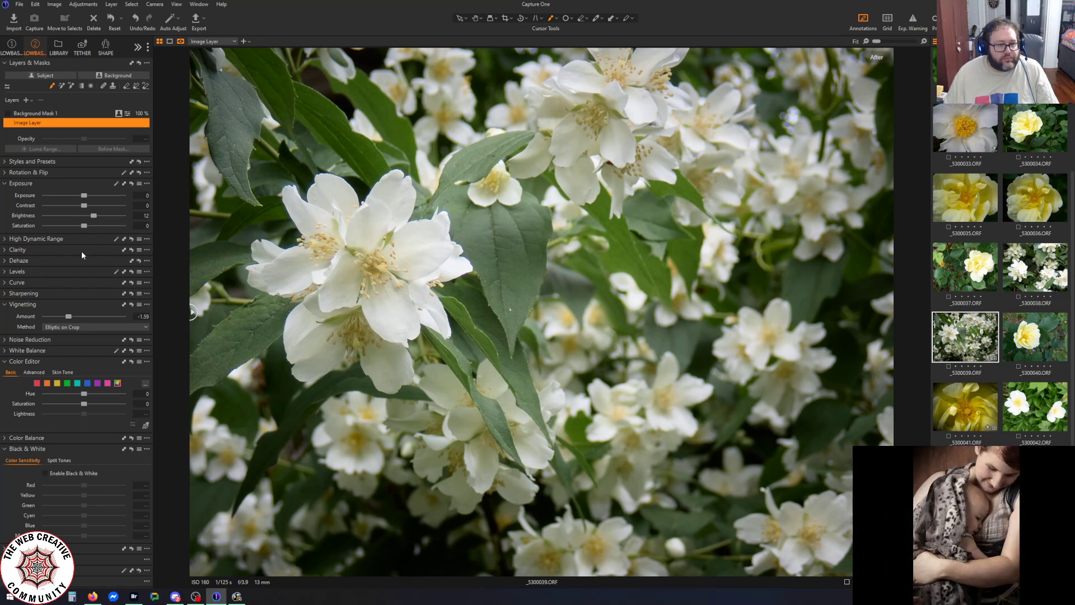
click(67, 383)
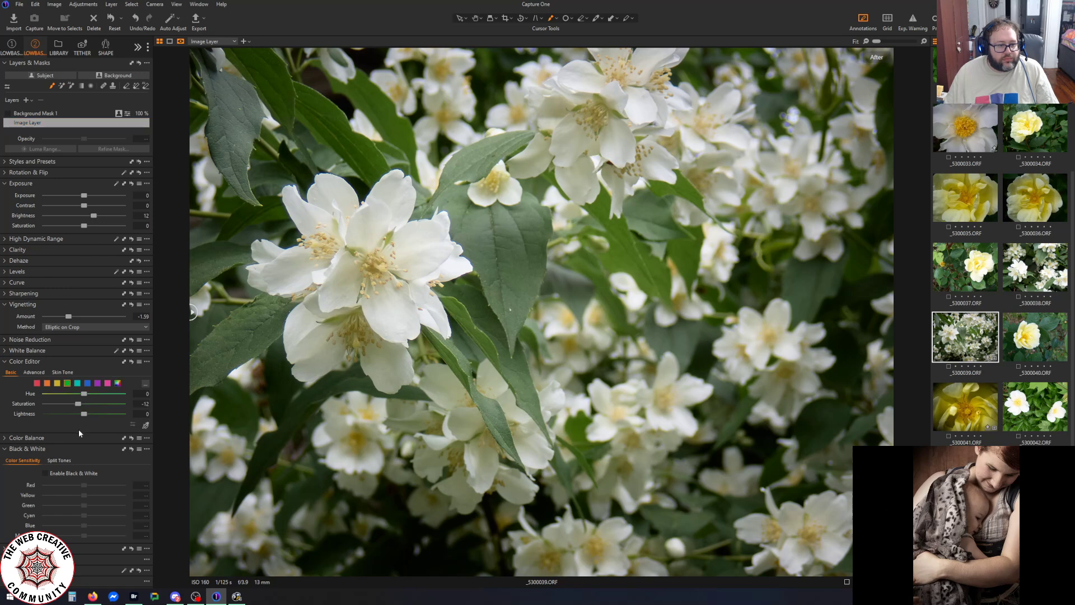
drag(77, 404, 1, 402)
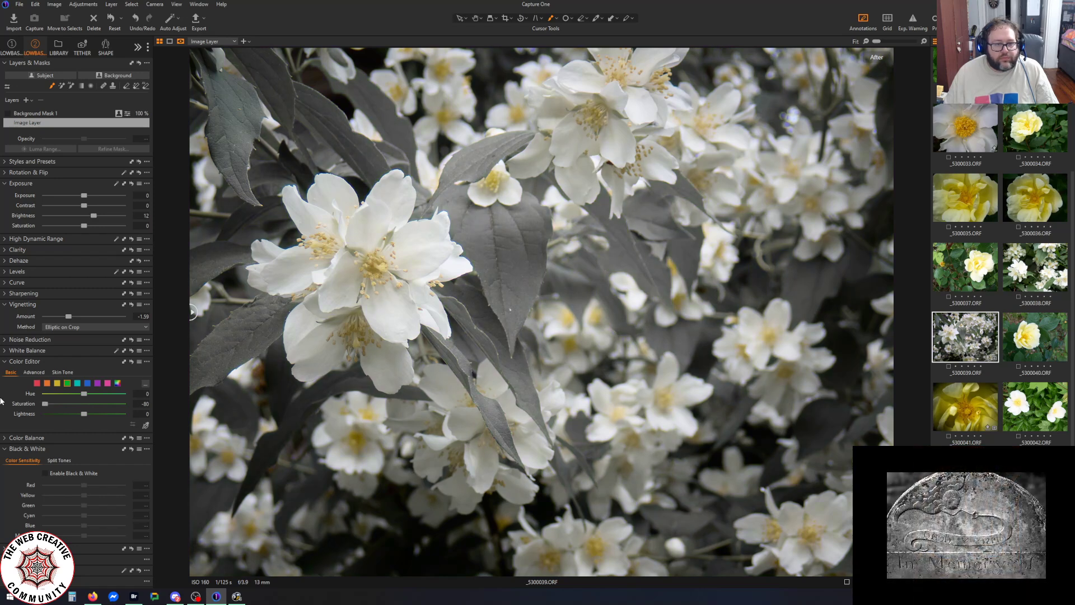
click(77, 383)
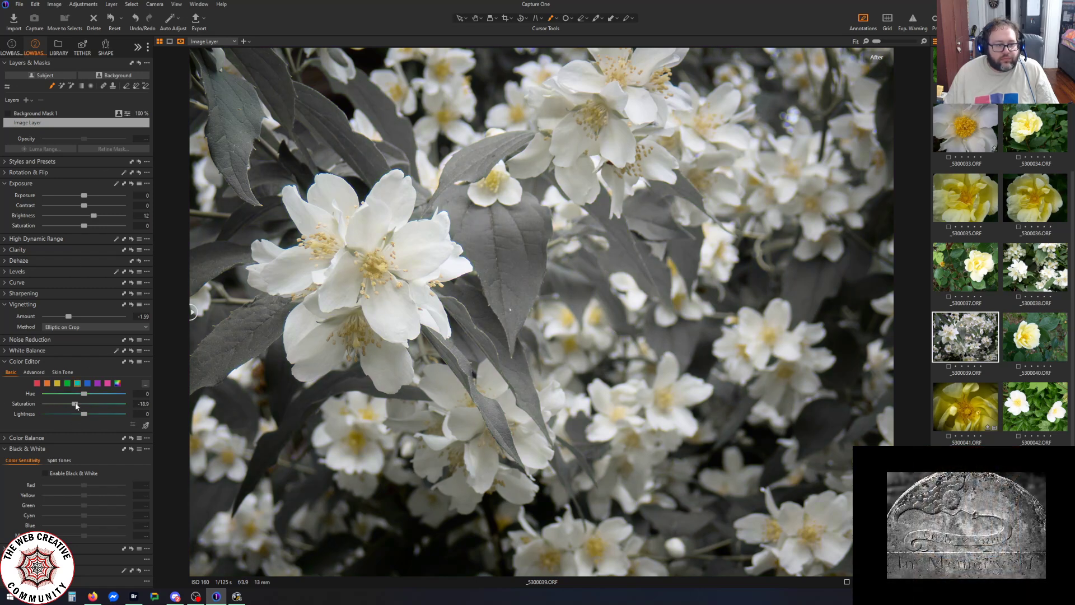
drag(75, 404, 2, 402)
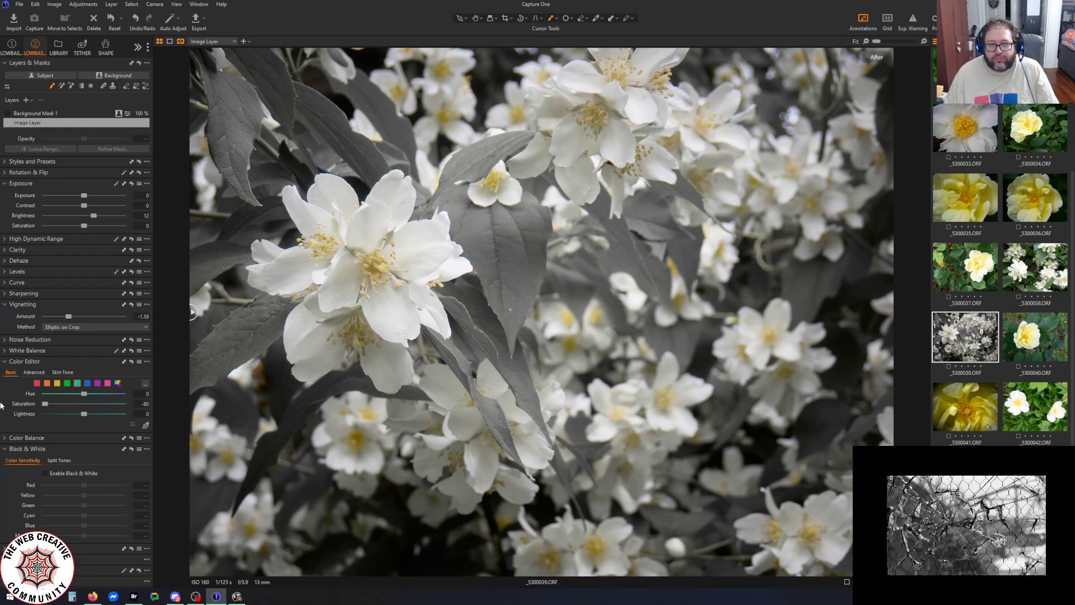
Raise the yellow range's saturation to 62.8 and lower the blue range's saturation to -80
click(58, 384)
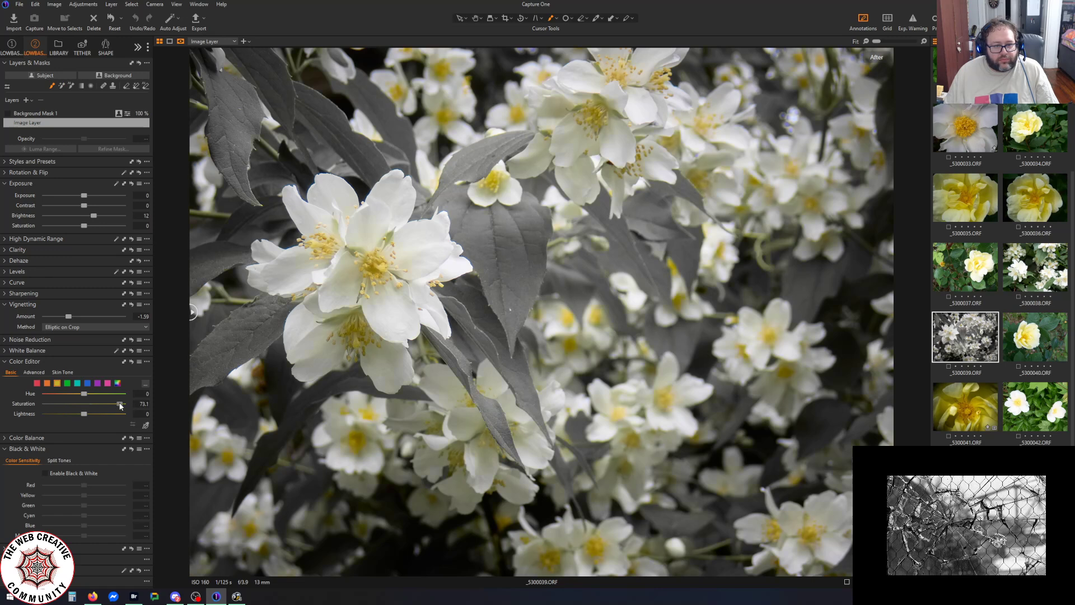
drag(83, 403, 123, 404)
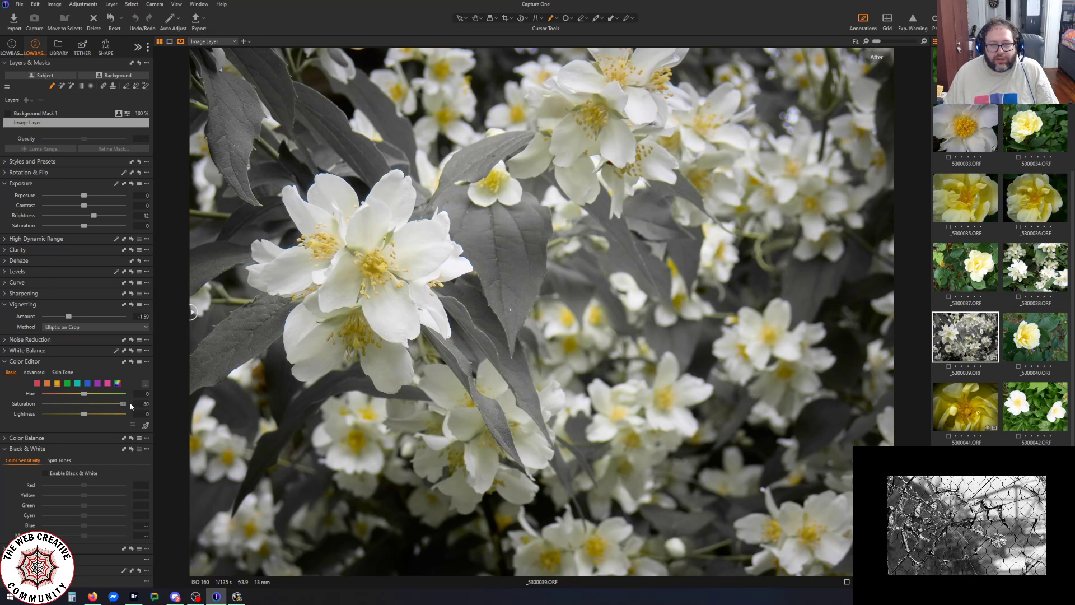
drag(215, 405, 115, 407)
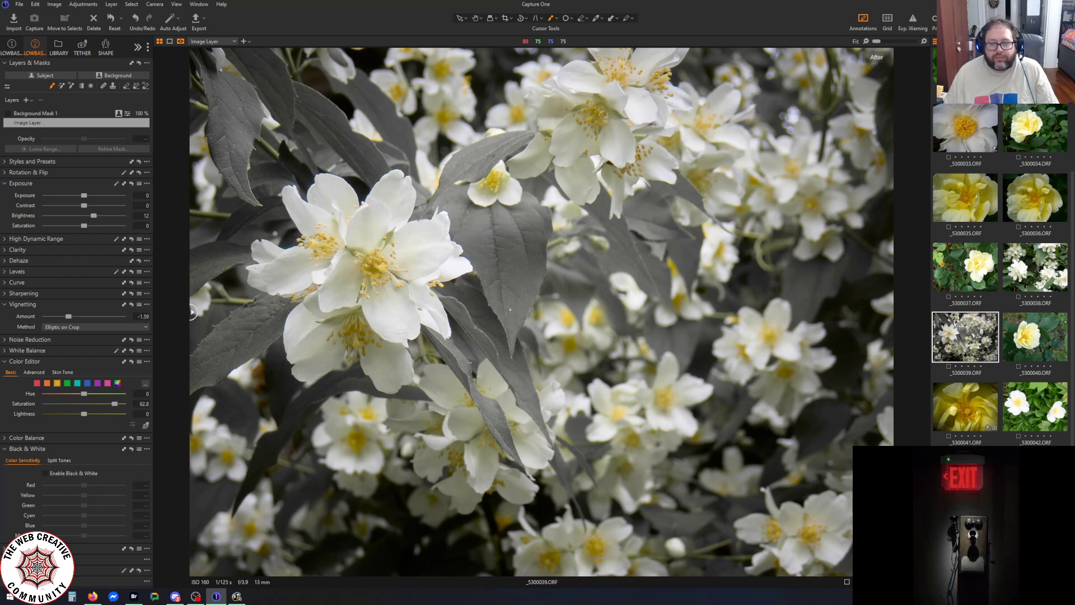
key(y)
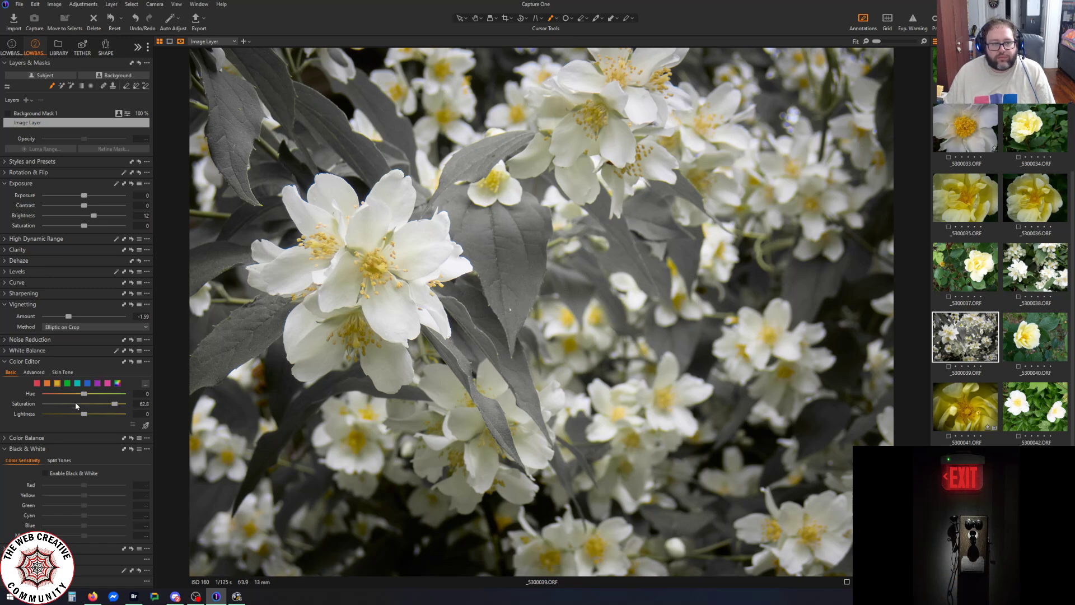
click(88, 384)
drag(86, 407, 1, 408)
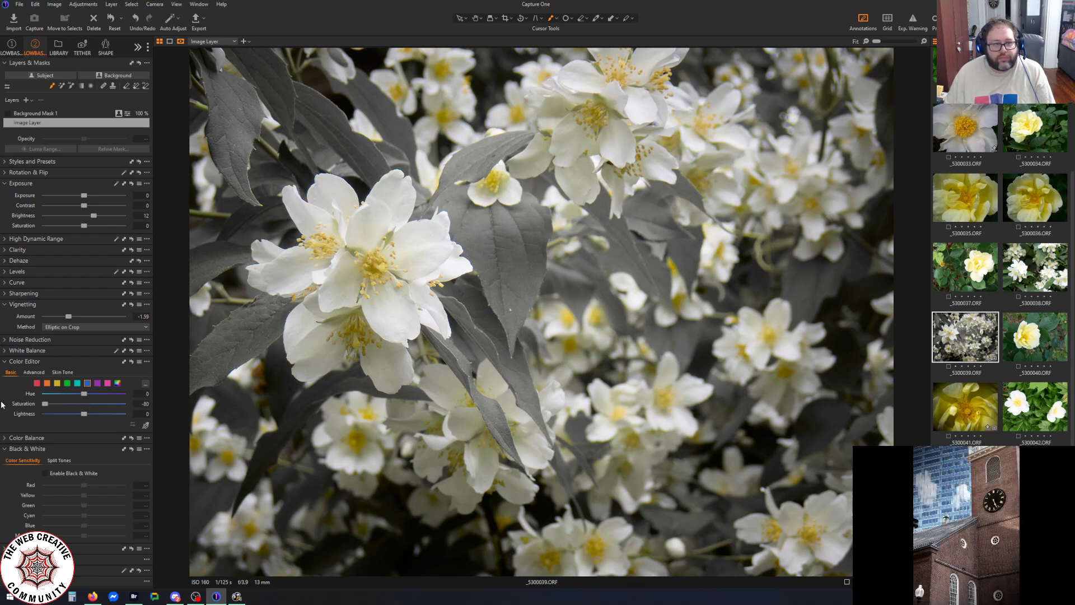
Fine-tune the yellow flower centres by setting the yellow range's saturation to 68
click(67, 383)
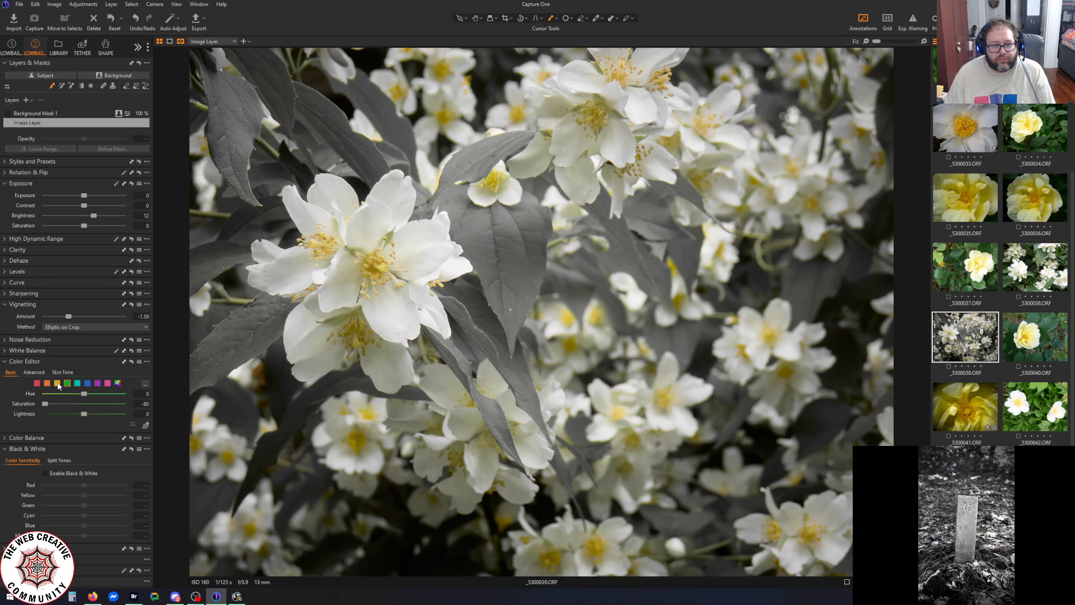
click(57, 382)
drag(115, 406, 89, 404)
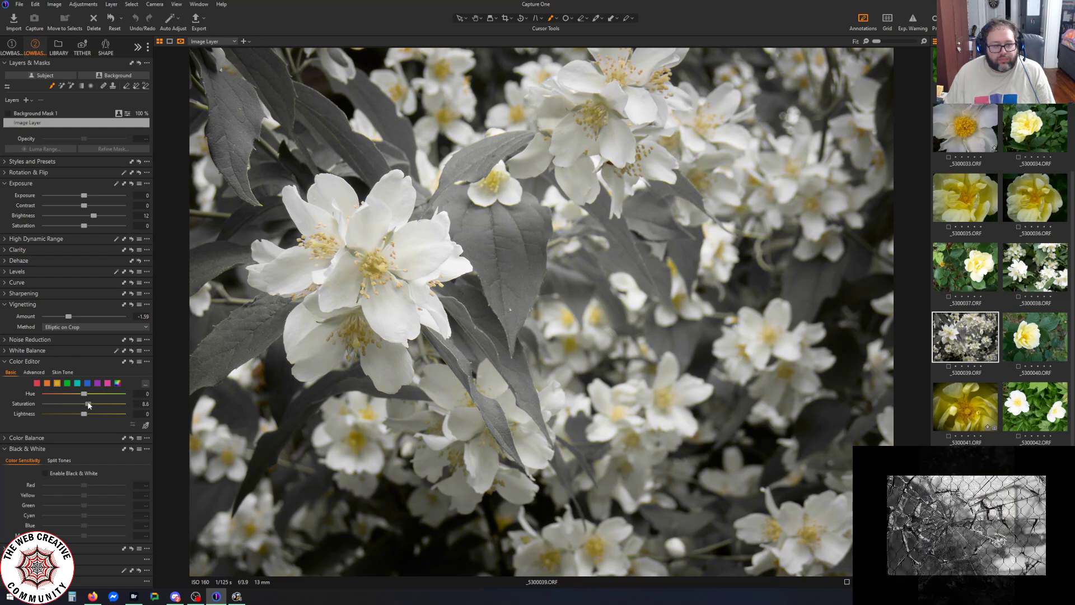
drag(95, 404, 117, 405)
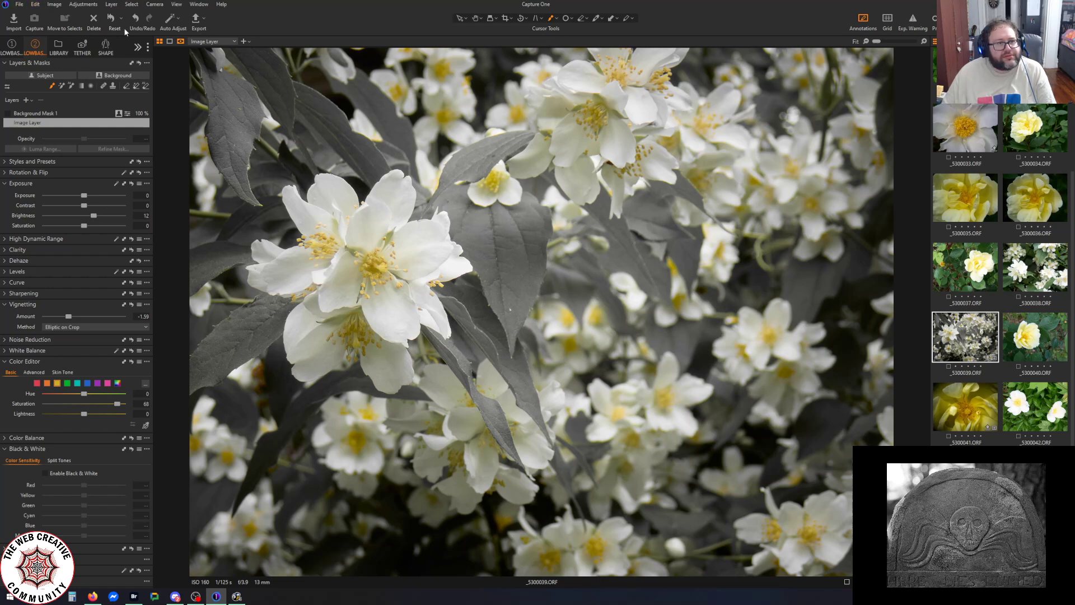
Export the selective-colour version as an uncompressed 8-bit Adobe RGB TIFF named 039 selective
click(197, 18)
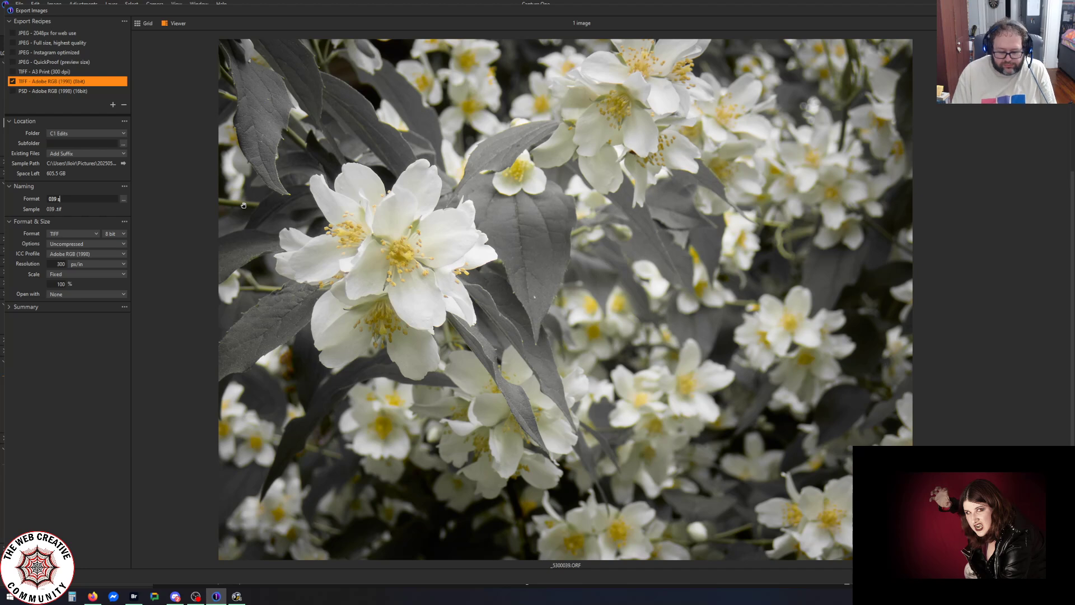
text(lective)
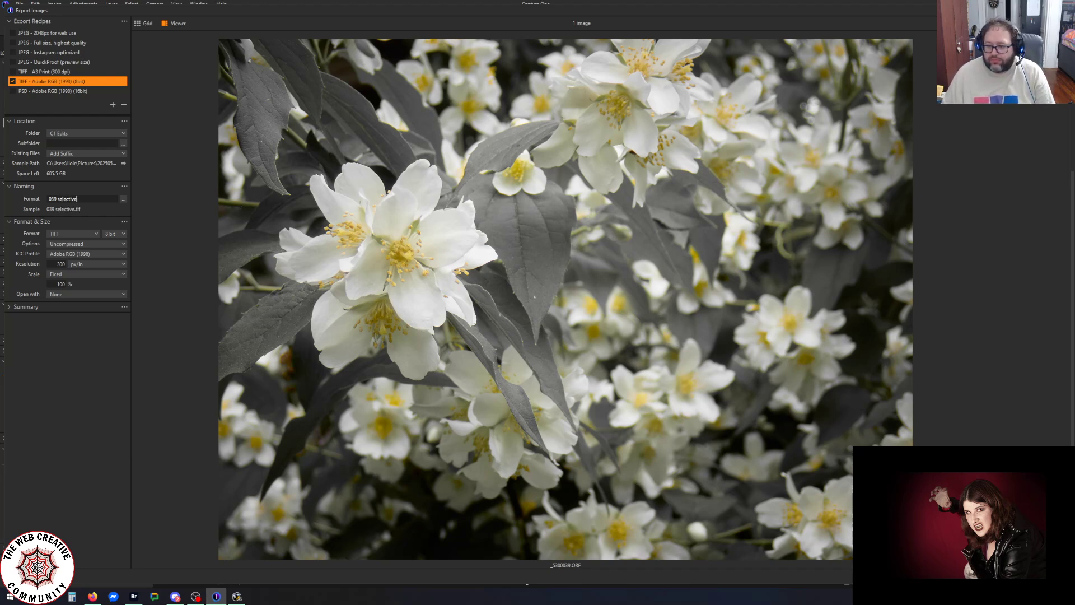
key(Return)
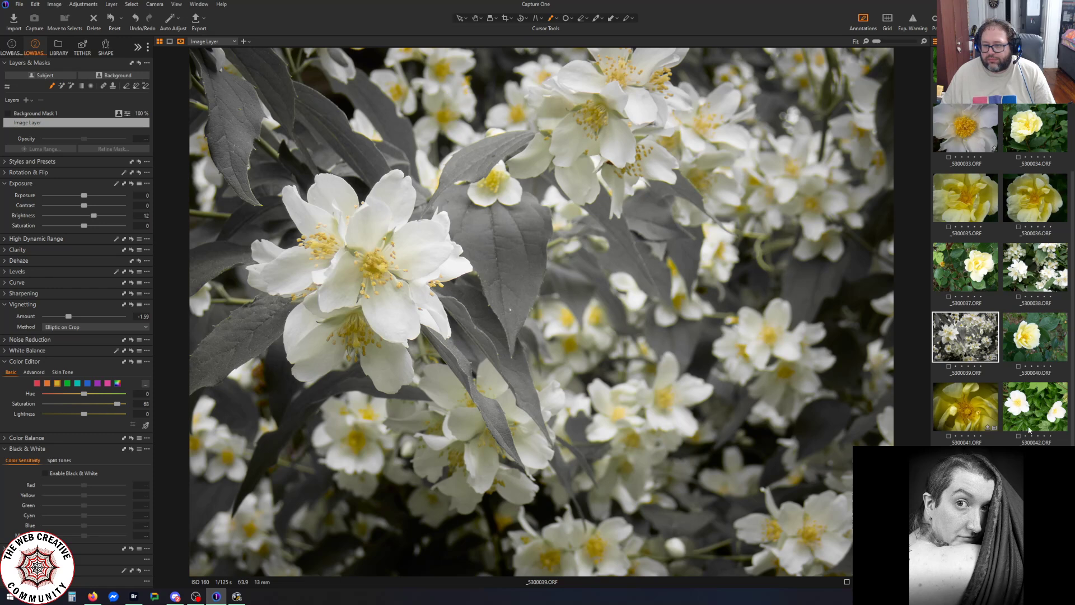
View the white flower photo _5300042.ORF, and browse the Sunday, June 1, 2025 import to view the parade selfie _6010087.ORF
click(1030, 427)
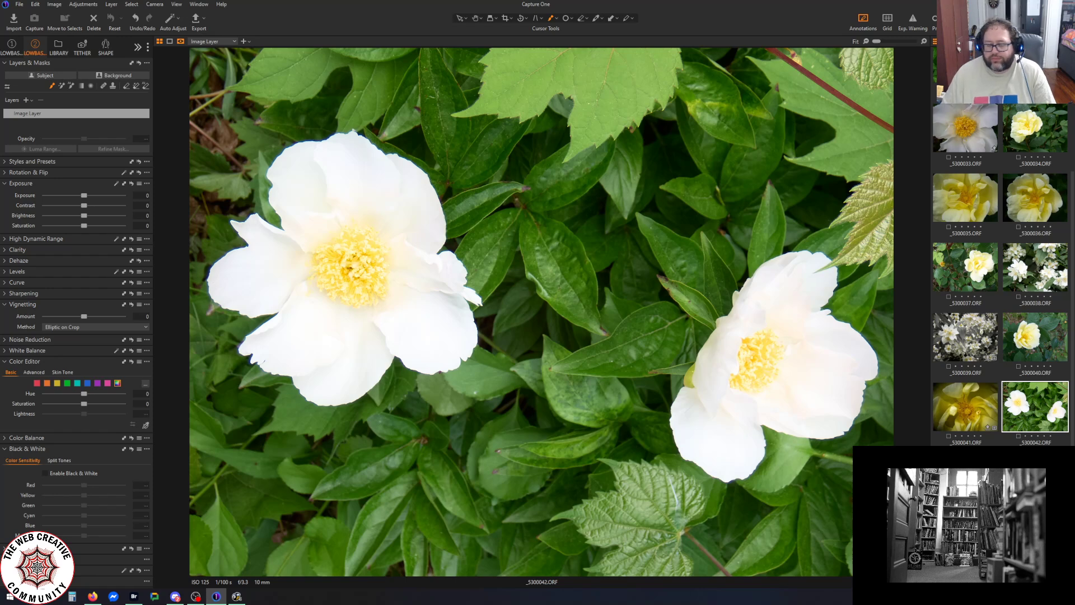
scroll(989, 256, up, 3)
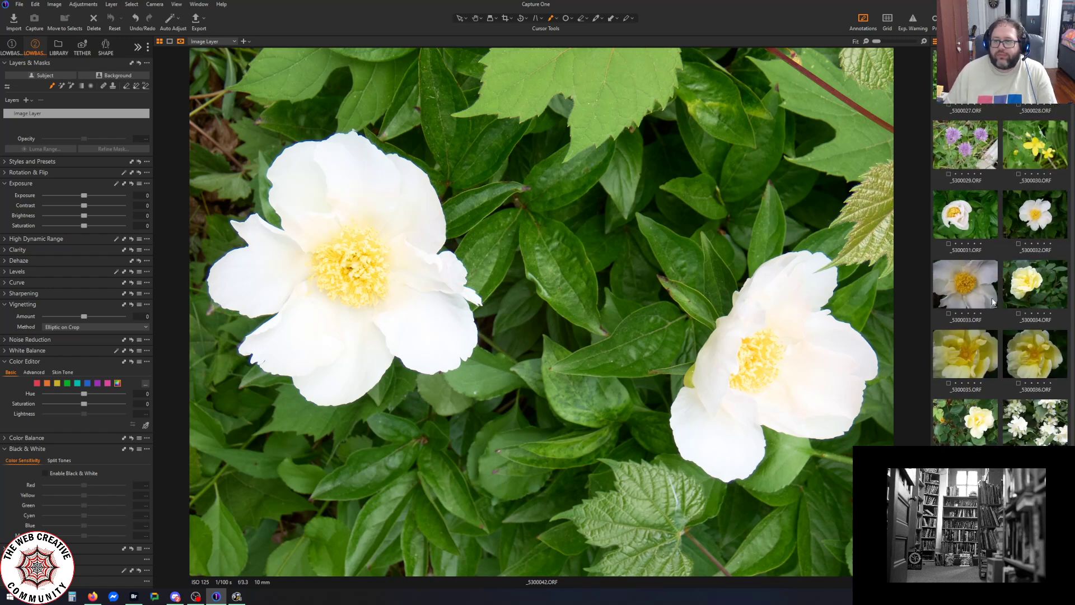
click(58, 47)
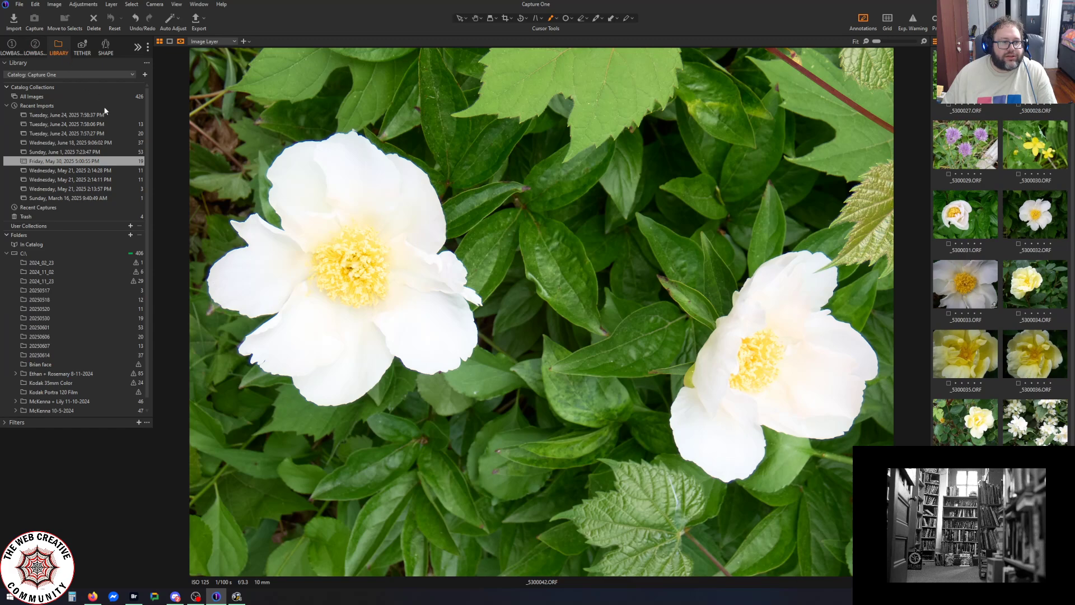
click(90, 152)
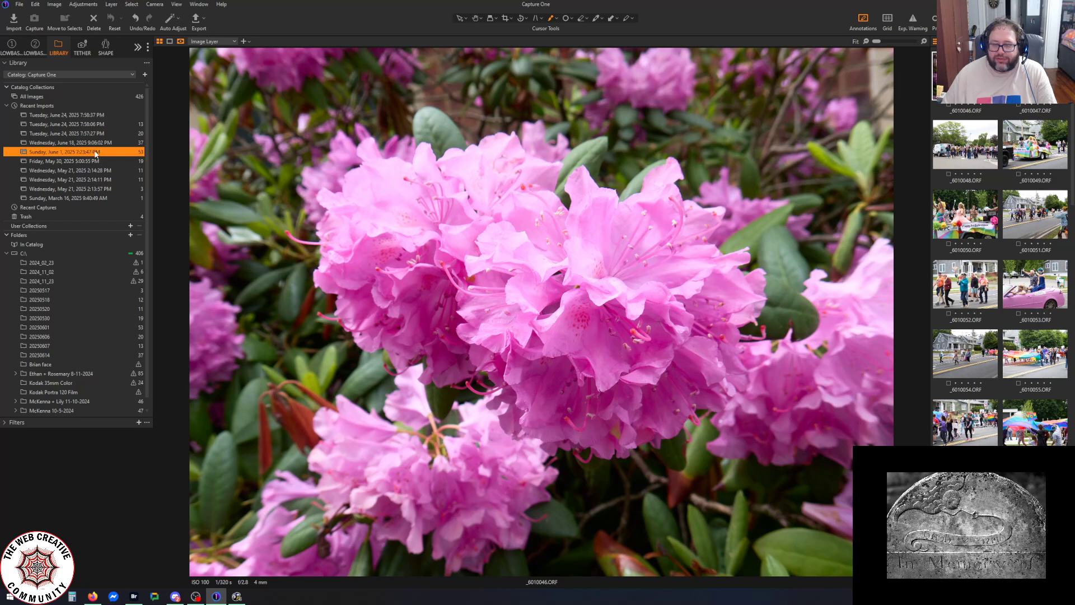
scroll(985, 419, down, 8)
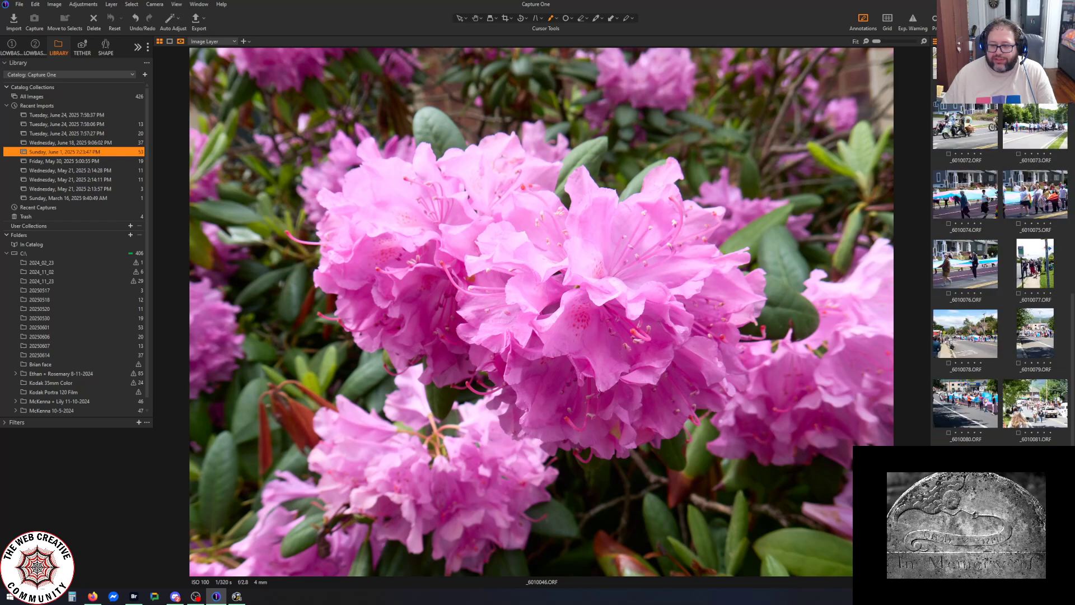
scroll(1000, 274, down, 3)
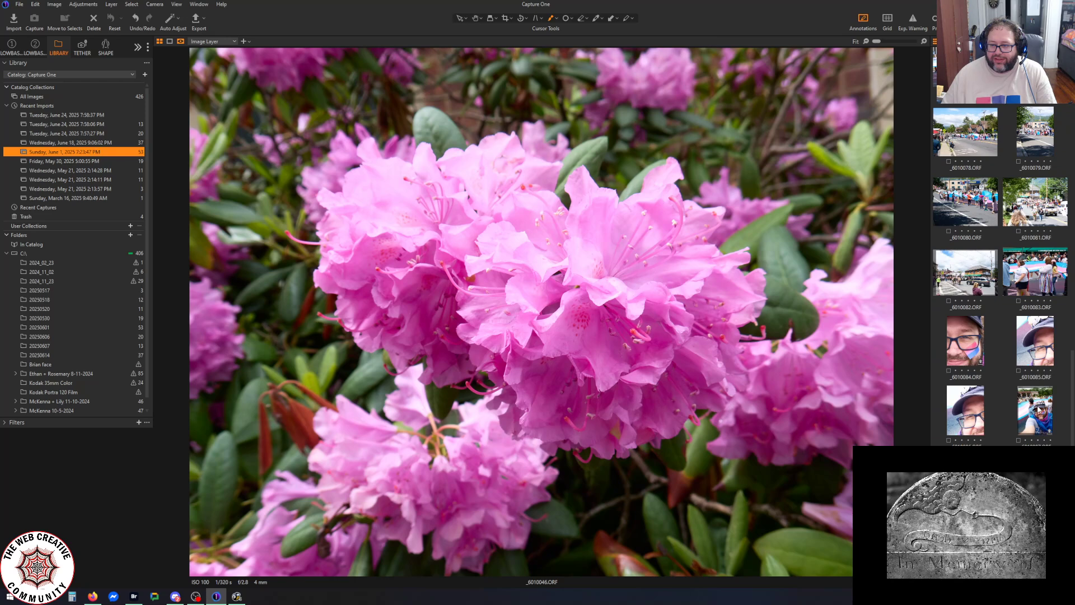
click(1039, 409)
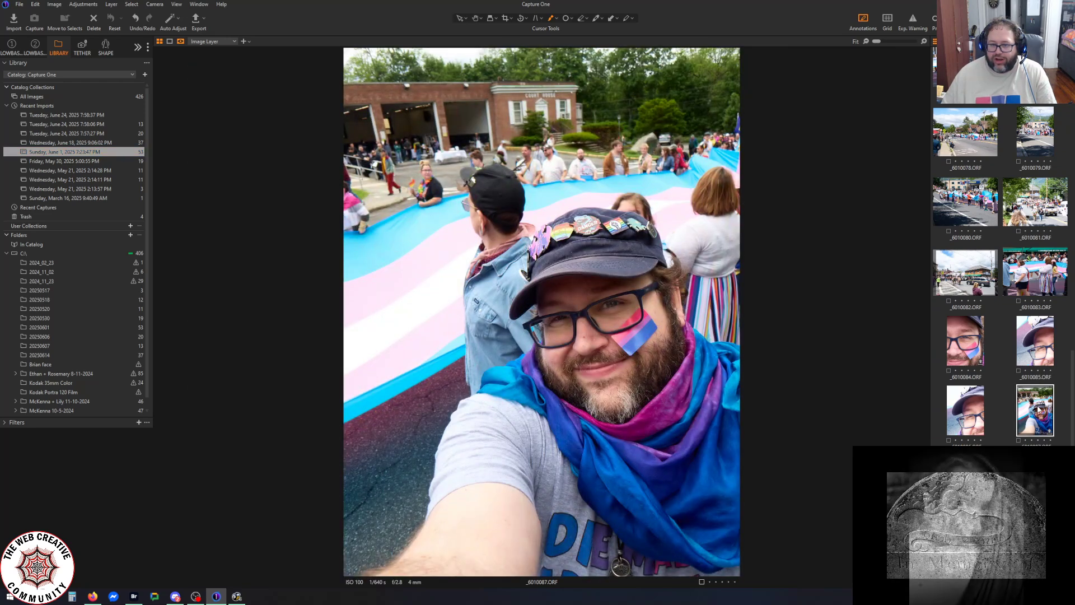
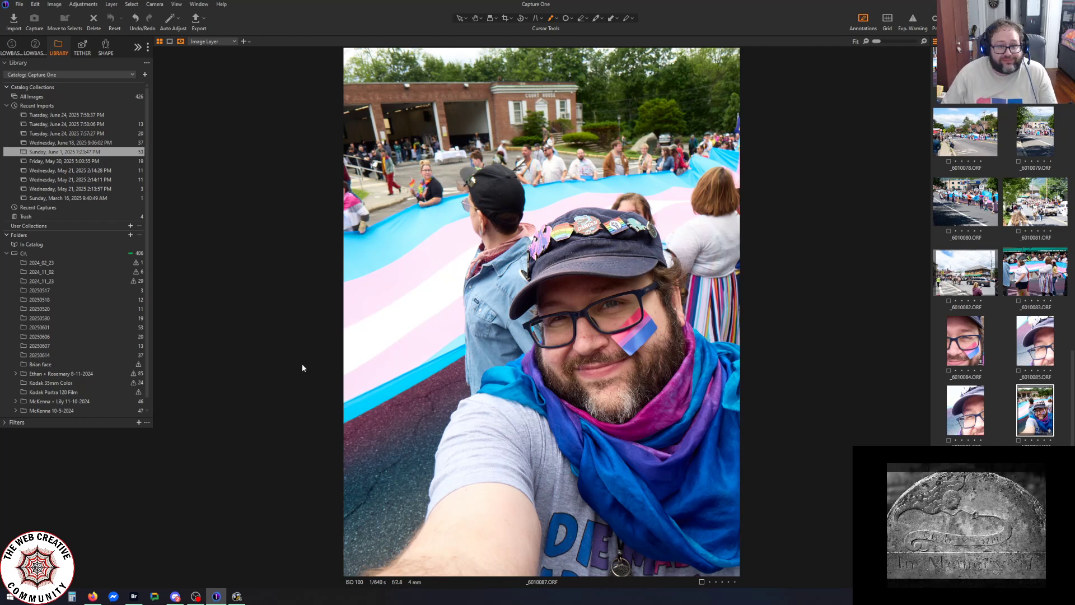
Open the Tuesday, June 24, 2025 7:58:06 PM import from the catalog's recent imports
click(88, 143)
click(94, 124)
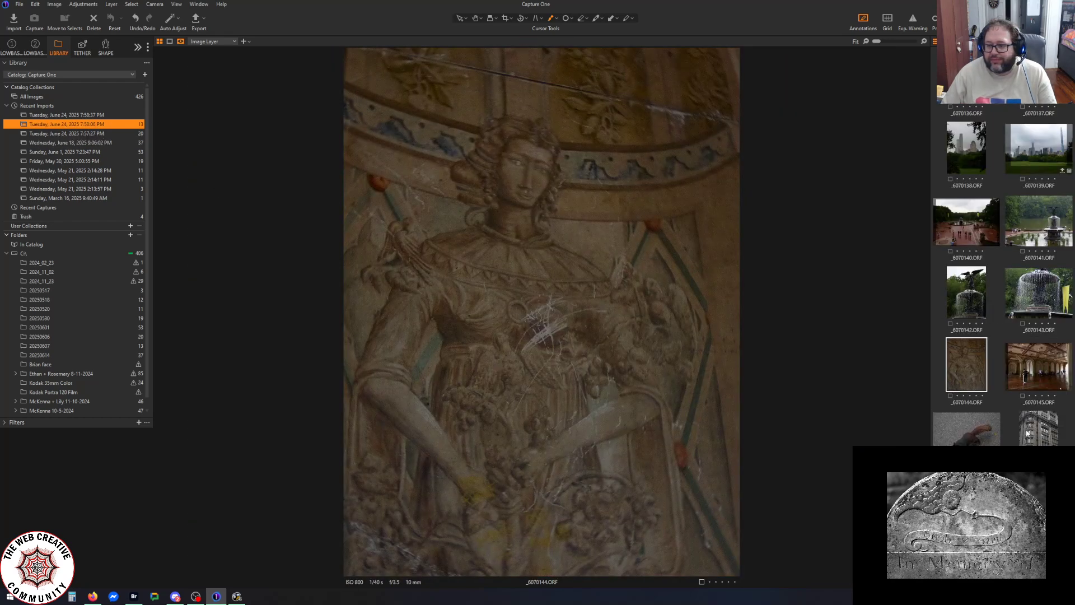
View the building photos _6070147.ORF and _6070148.ORF, and open the statue photo _6060128.ORF from the Tuesday, June 24, 2025 7:57:27 PM import
click(1028, 438)
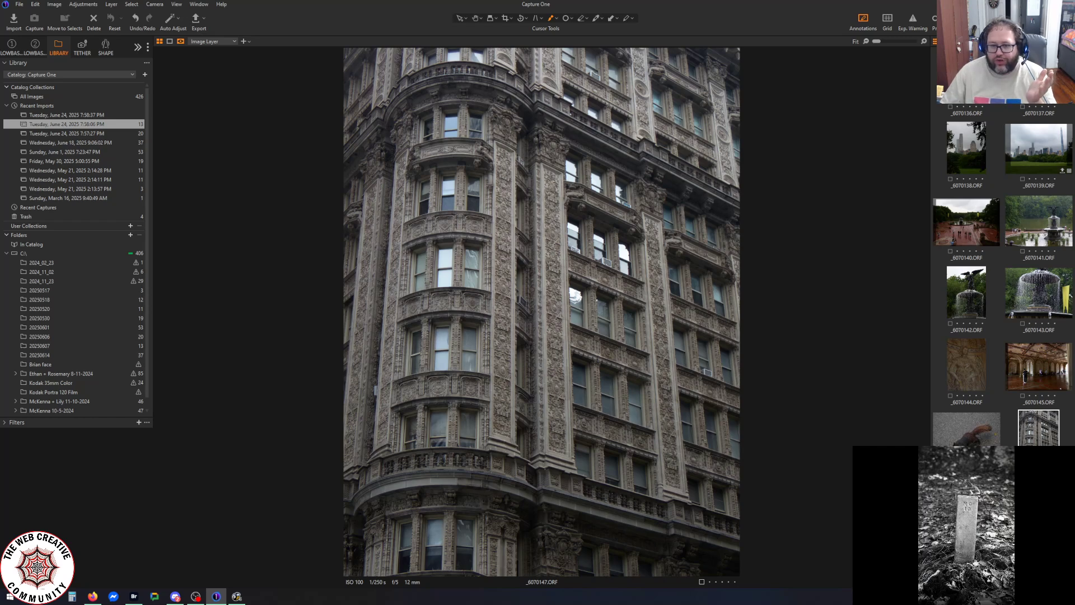
key(Right)
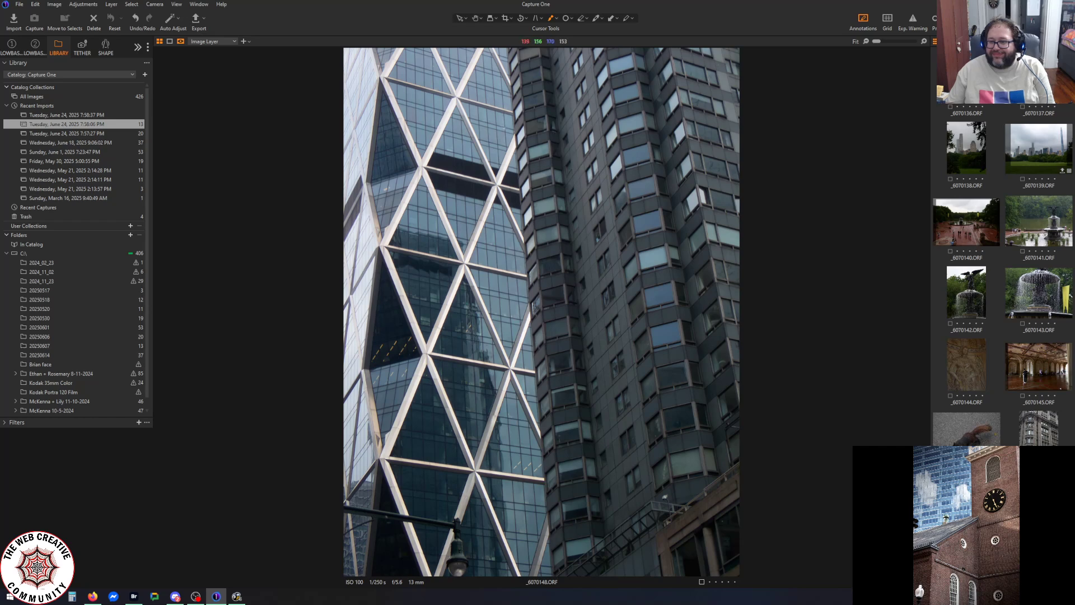
click(77, 134)
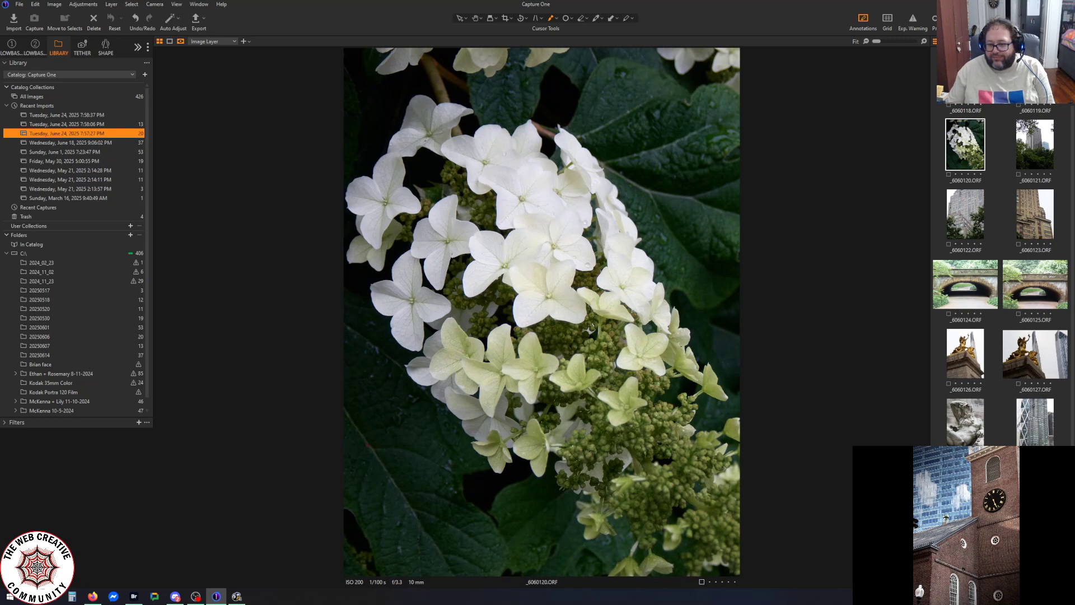
scroll(966, 439, down, 2)
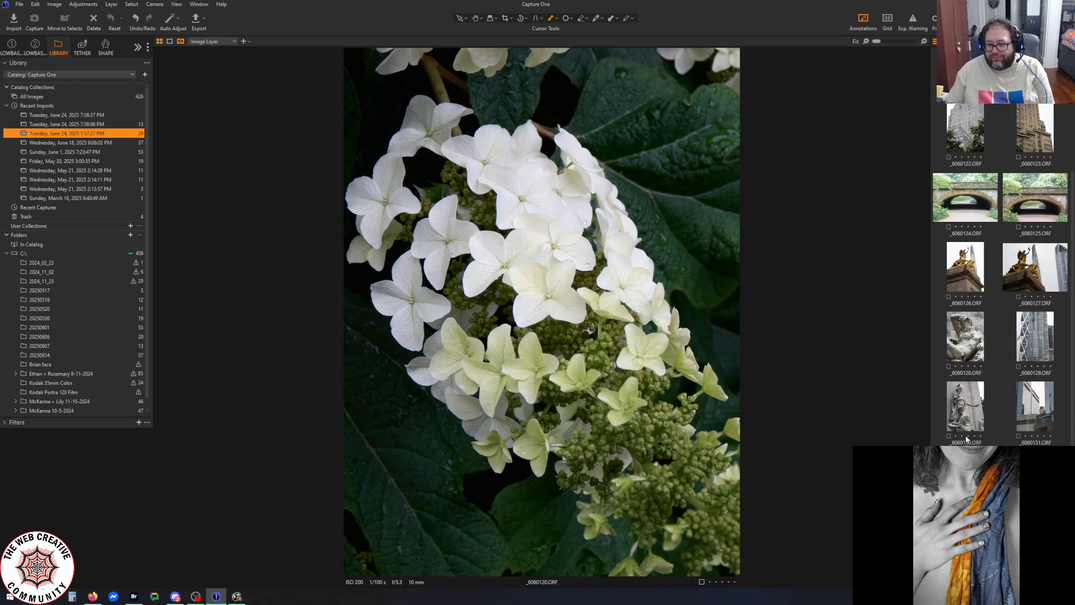
click(973, 343)
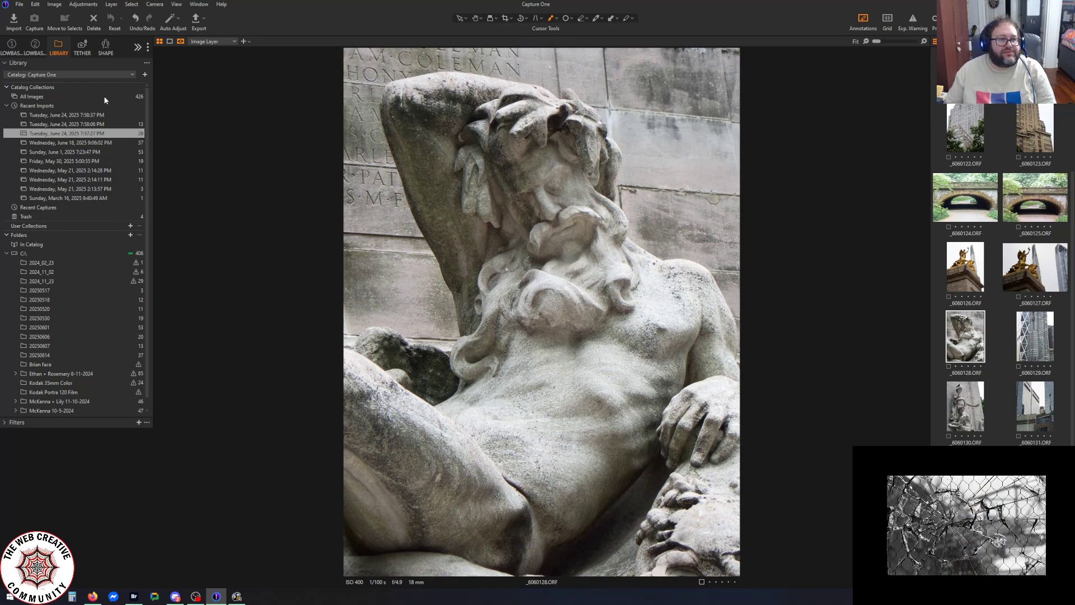
Raise the statue photo's contrast by moving the Luma curve's white and black endpoints slightly inward to the edges of the histogram
click(34, 46)
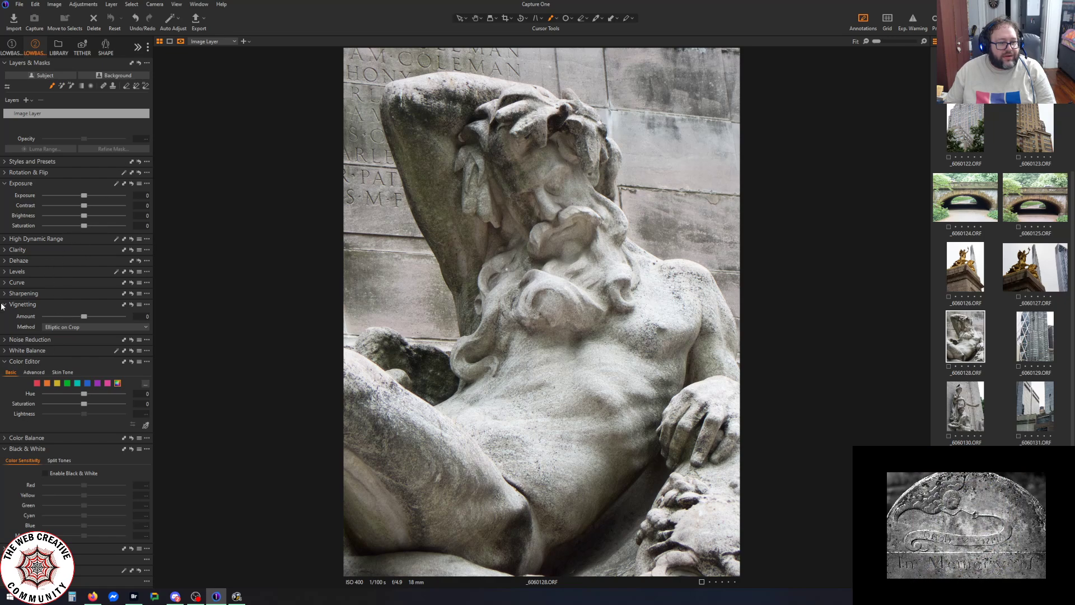
click(4, 276)
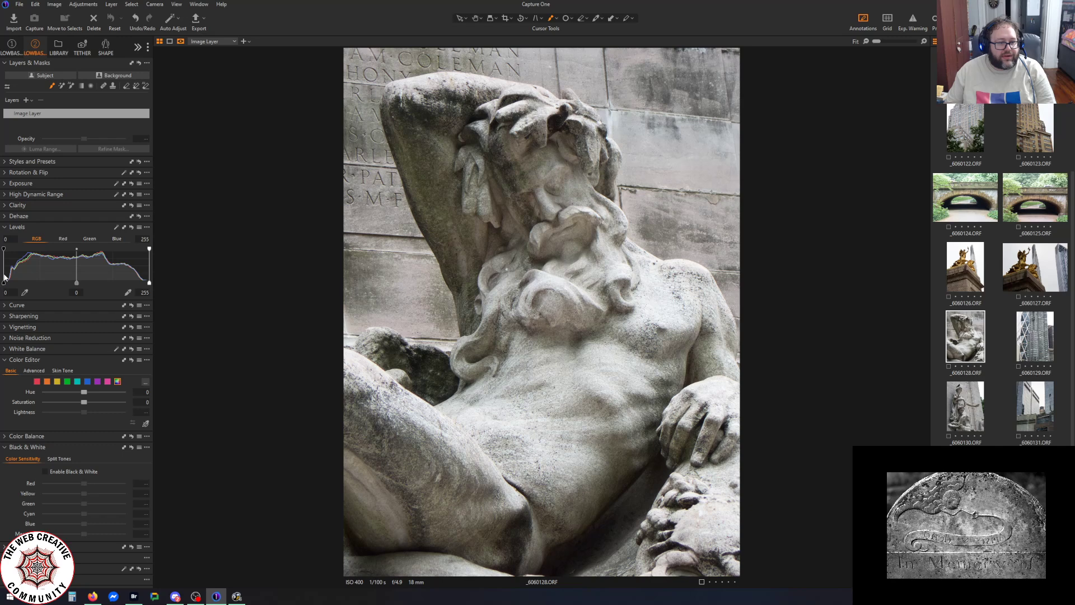
click(4, 312)
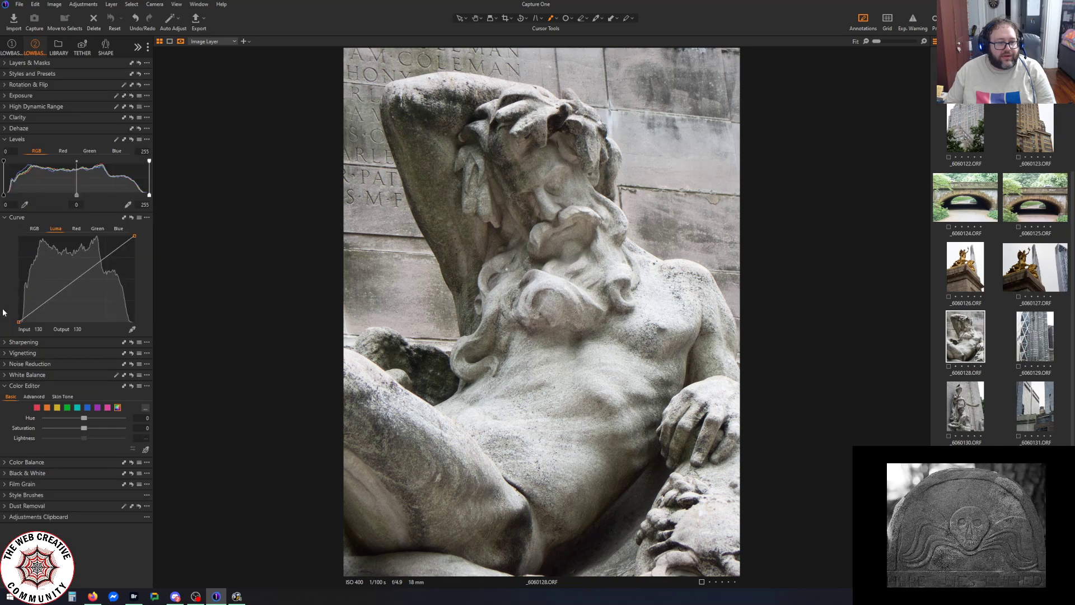
click(5, 140)
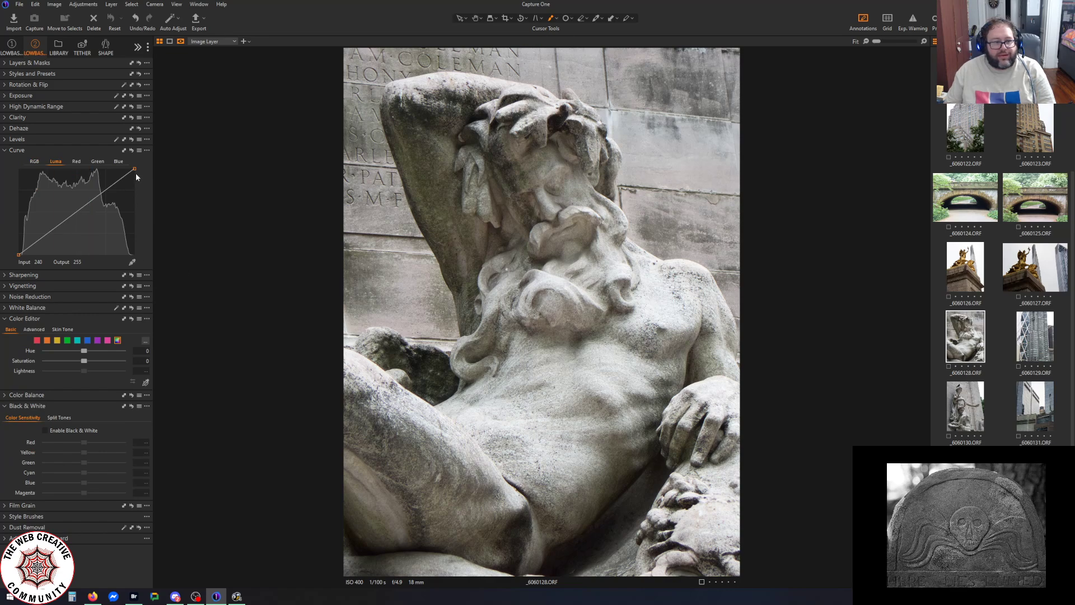
drag(134, 169, 130, 169)
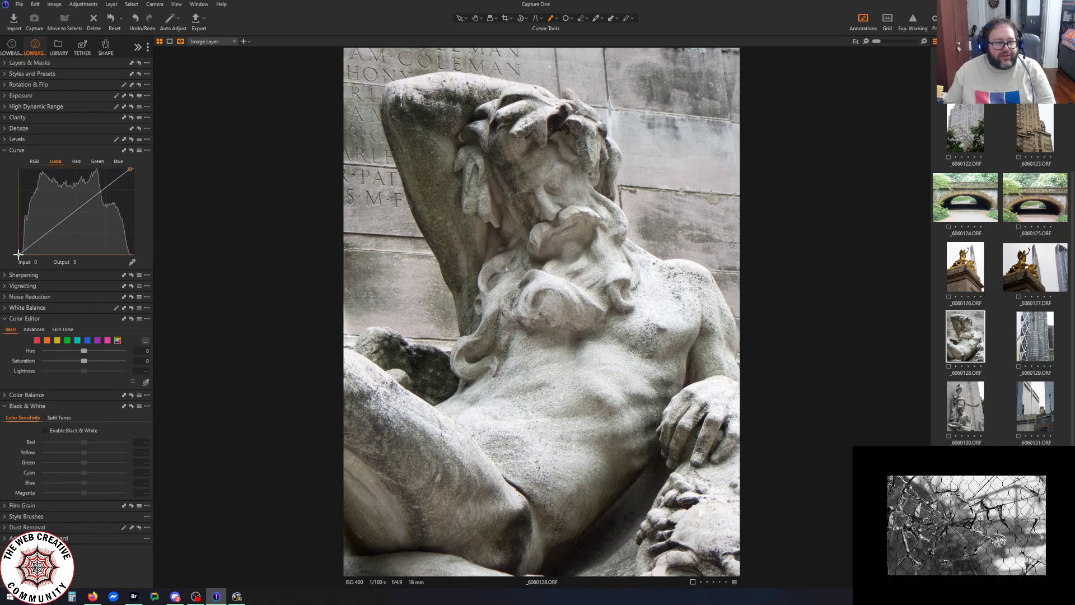
drag(19, 254, 21, 254)
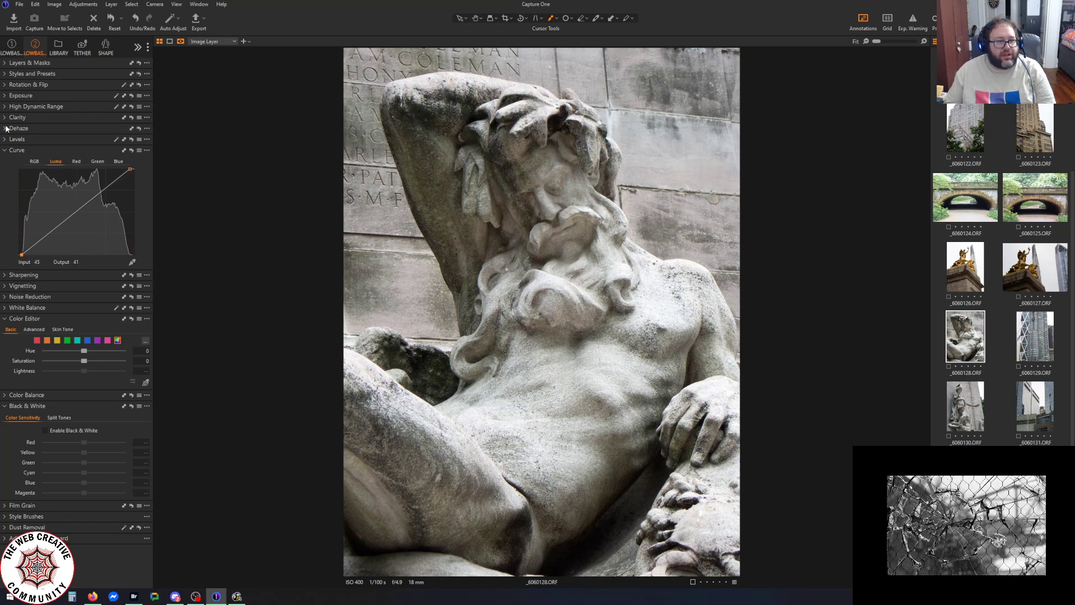
Set the High Dynamic Range adjustments to Highlight -100, Shadow 37, White 0 and Black -8
click(4, 107)
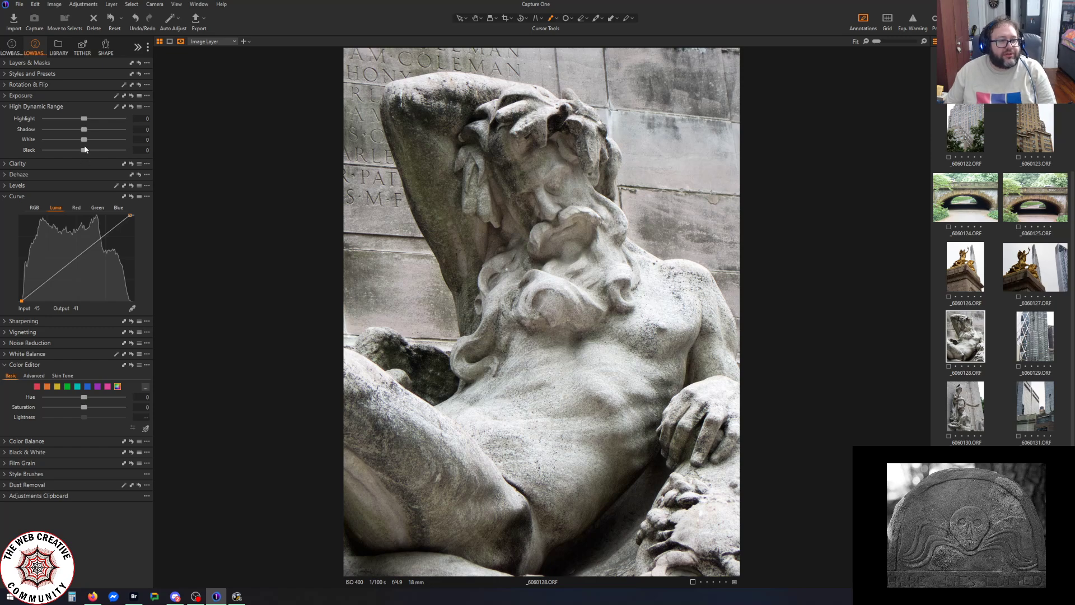
drag(84, 132, 297, 149)
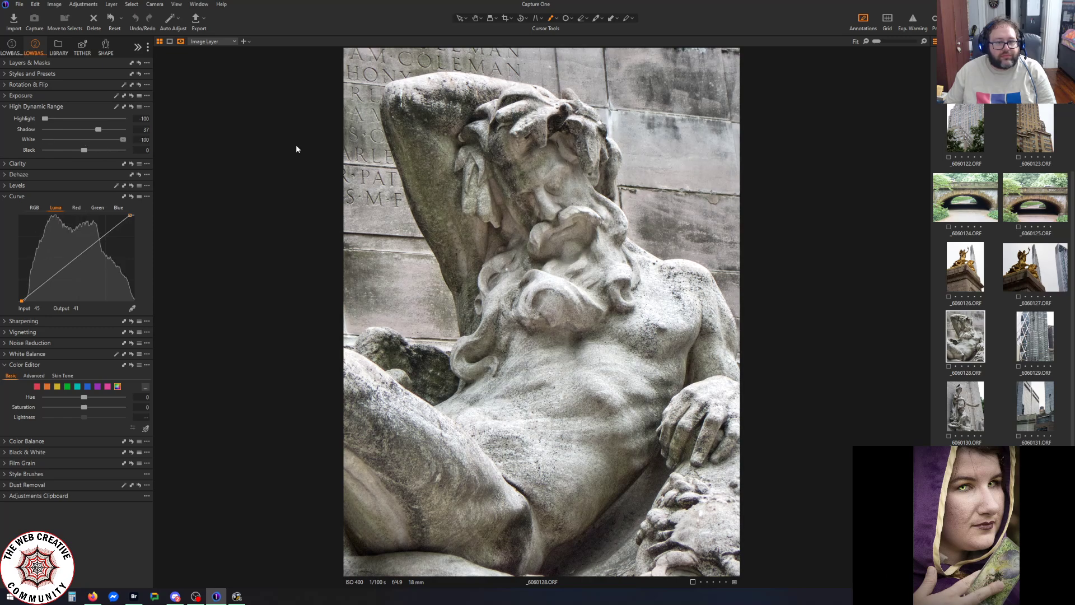
click(145, 140)
text(77)
key(Return)
text(0)
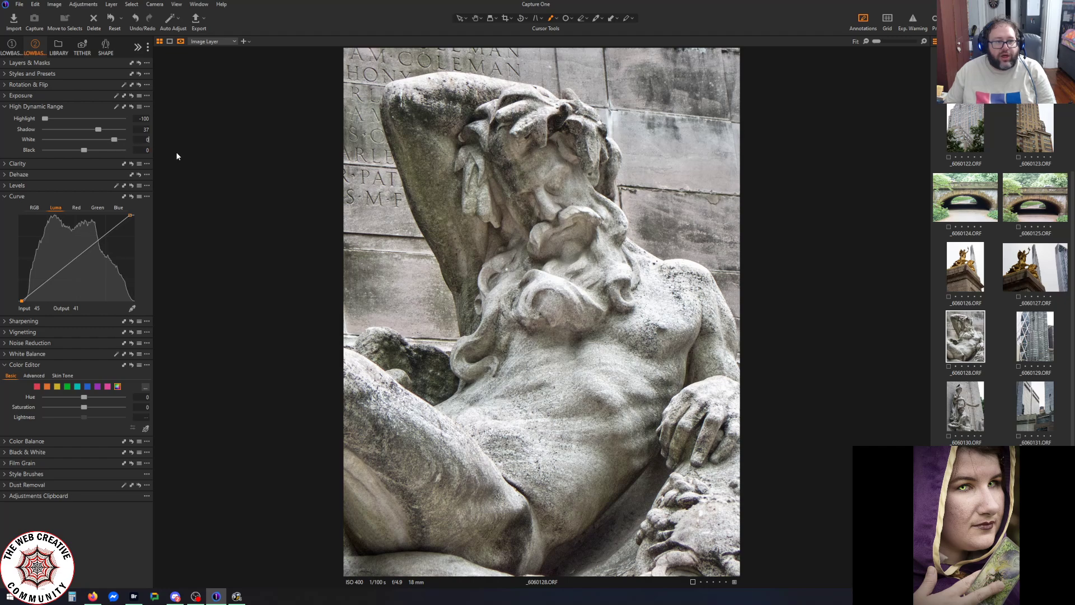
key(Return)
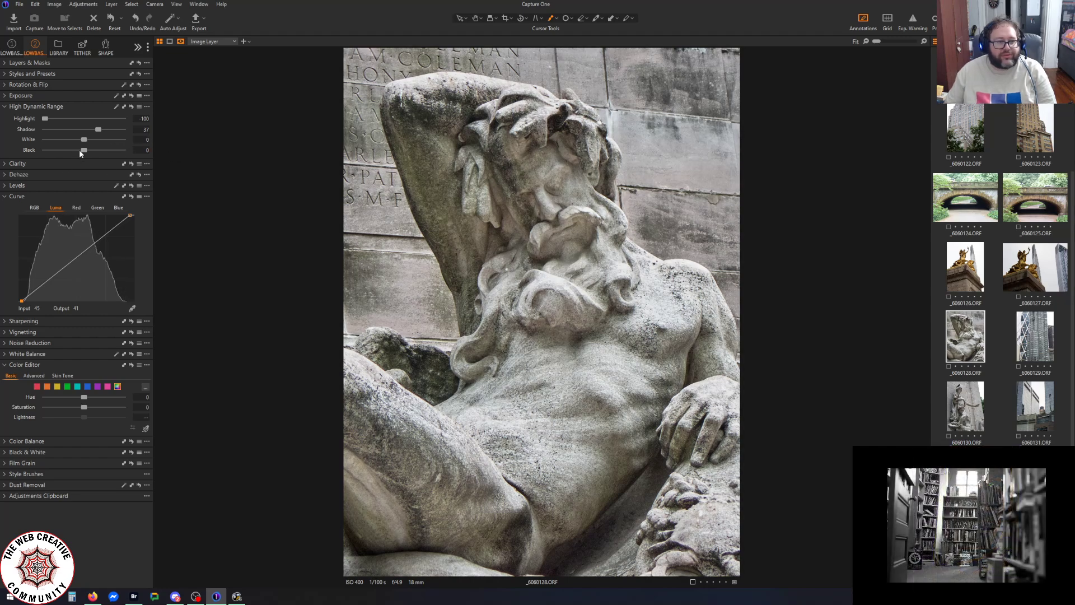
mouse_move(80, 149)
mouse_down()
mouse_move(65, 150)
mouse_move(92, 153)
mouse_move(77, 155)
mouse_up()
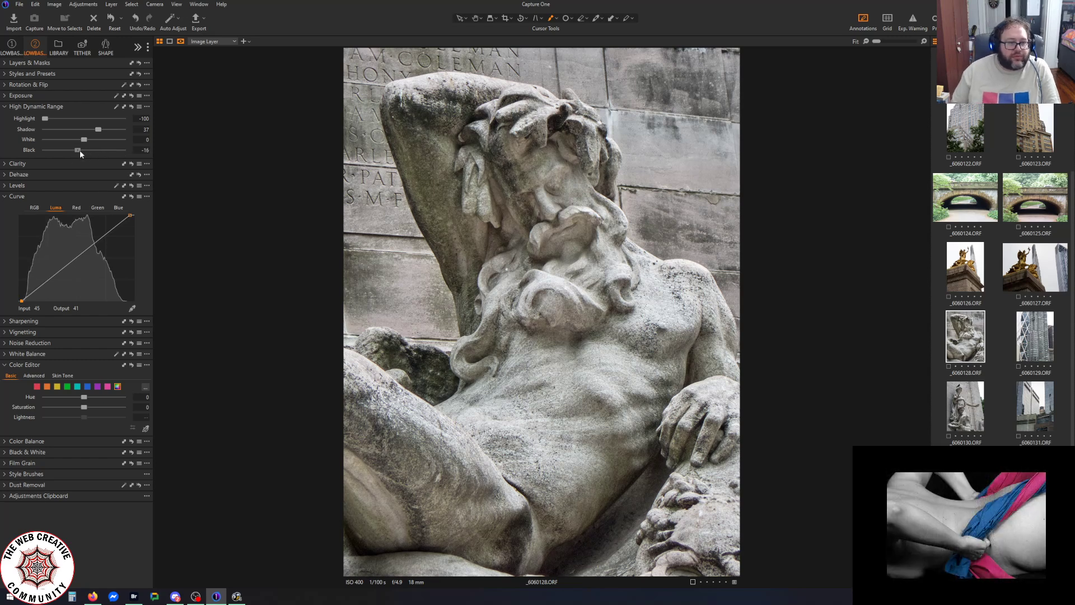
drag(79, 150, 82, 150)
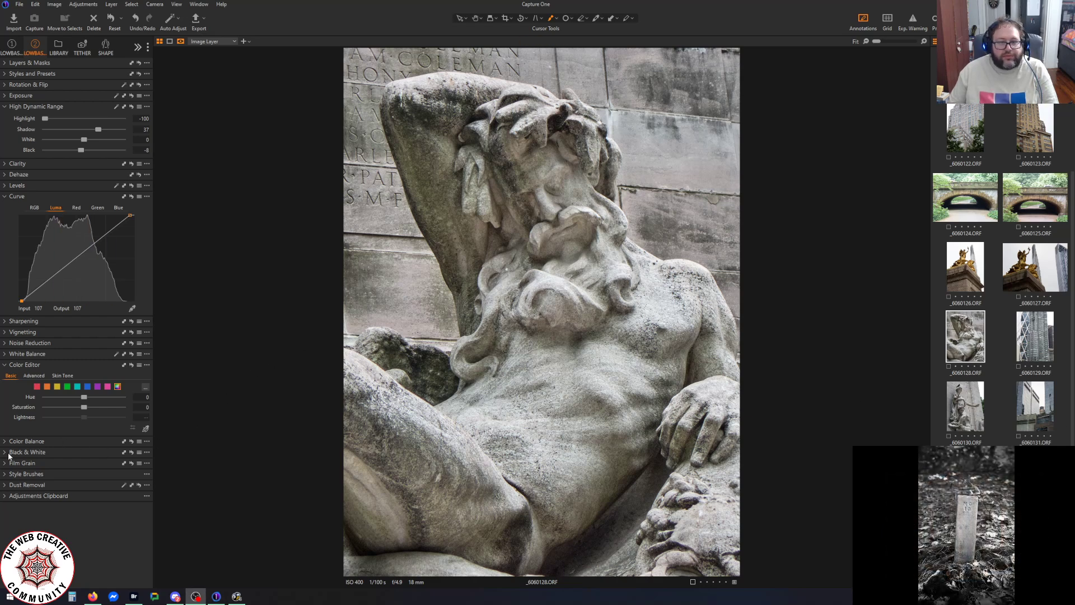
Darken the photo's edges with a vignetting amount of -1.85, and move the Luma curve's white endpoint further inward to brighten the highlights
click(11, 334)
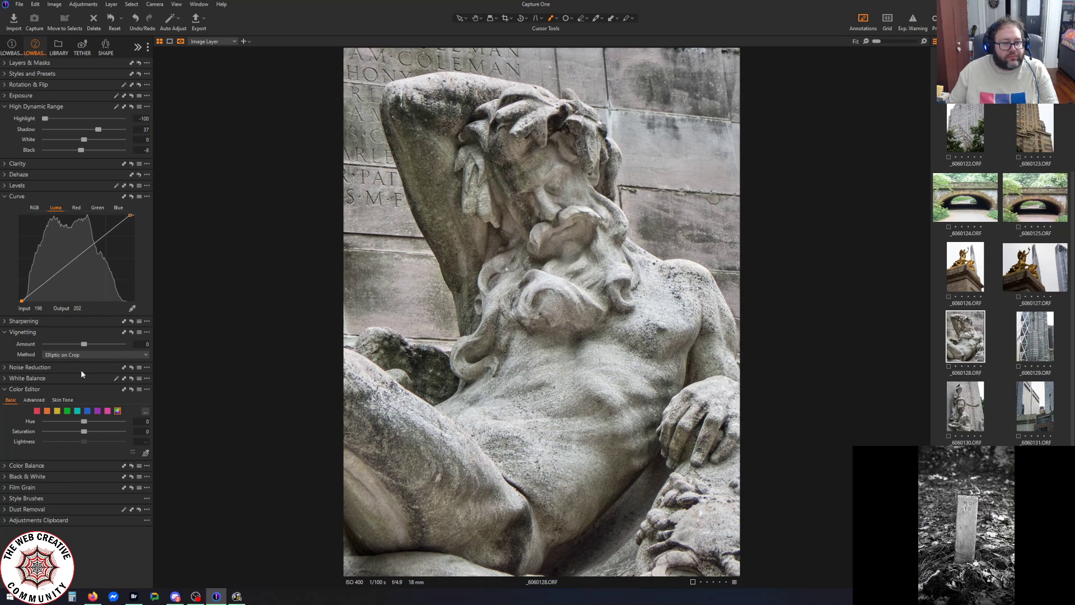
drag(83, 344, 65, 345)
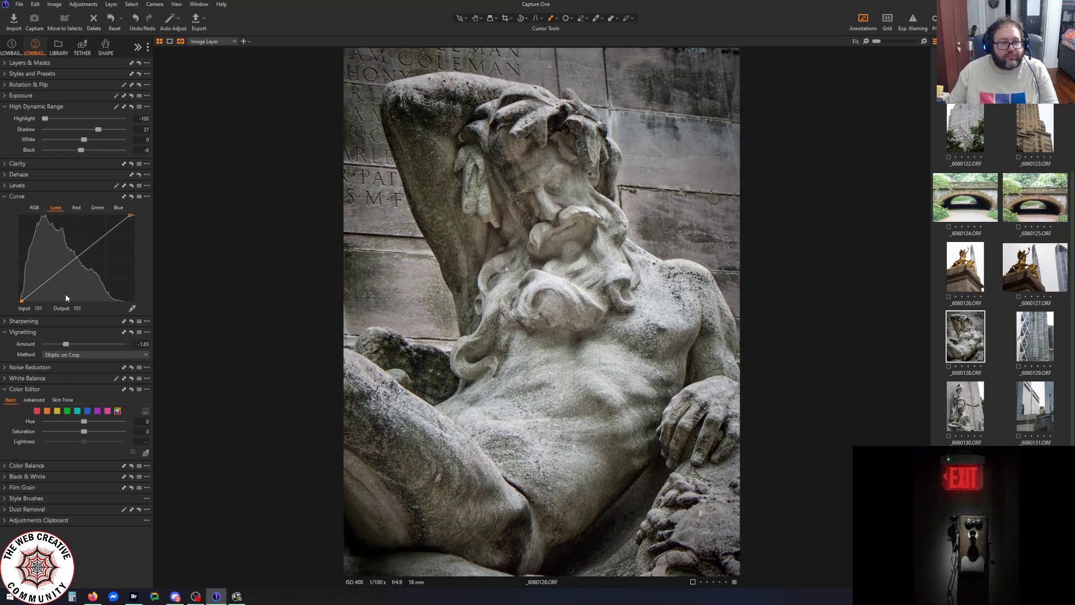
drag(130, 215, 122, 215)
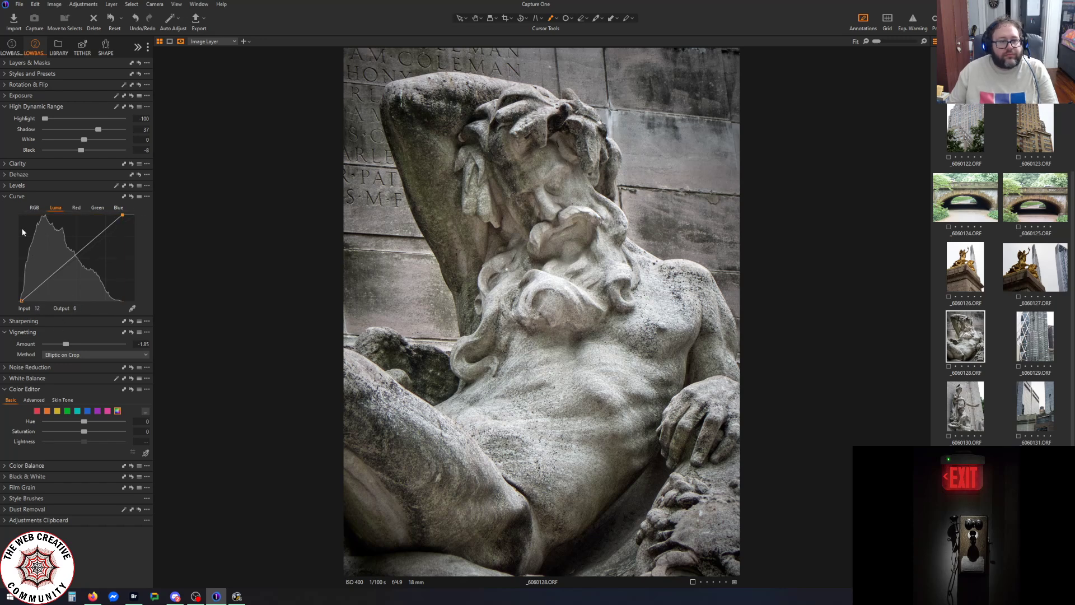
Preview the built-in Black & White, Creative Edits and Film & Cine Looks styles and the Black & White presets on the statue photo
click(5, 75)
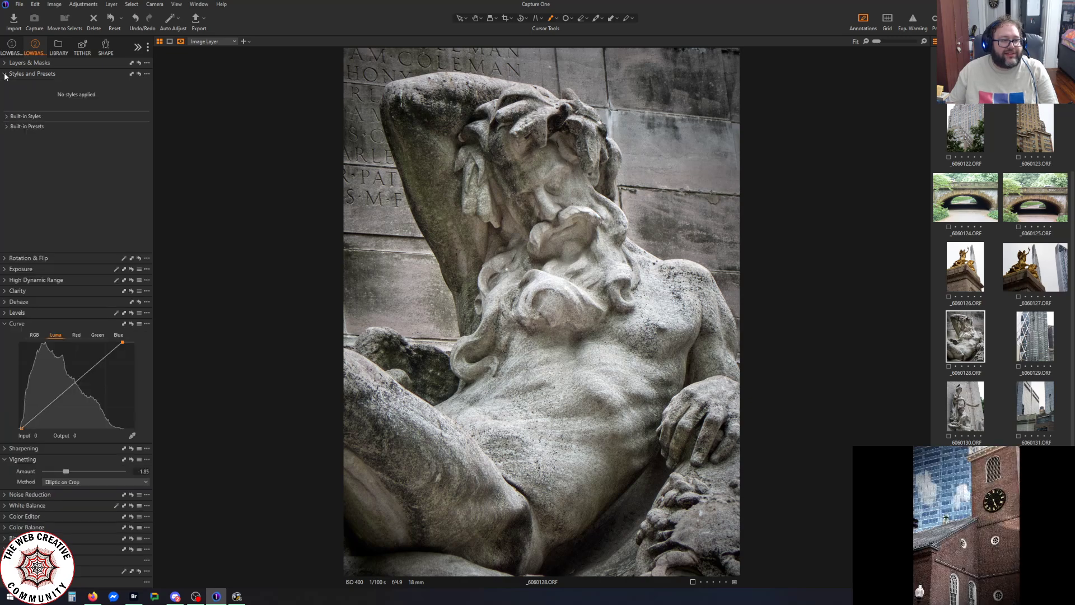
click(7, 117)
click(12, 135)
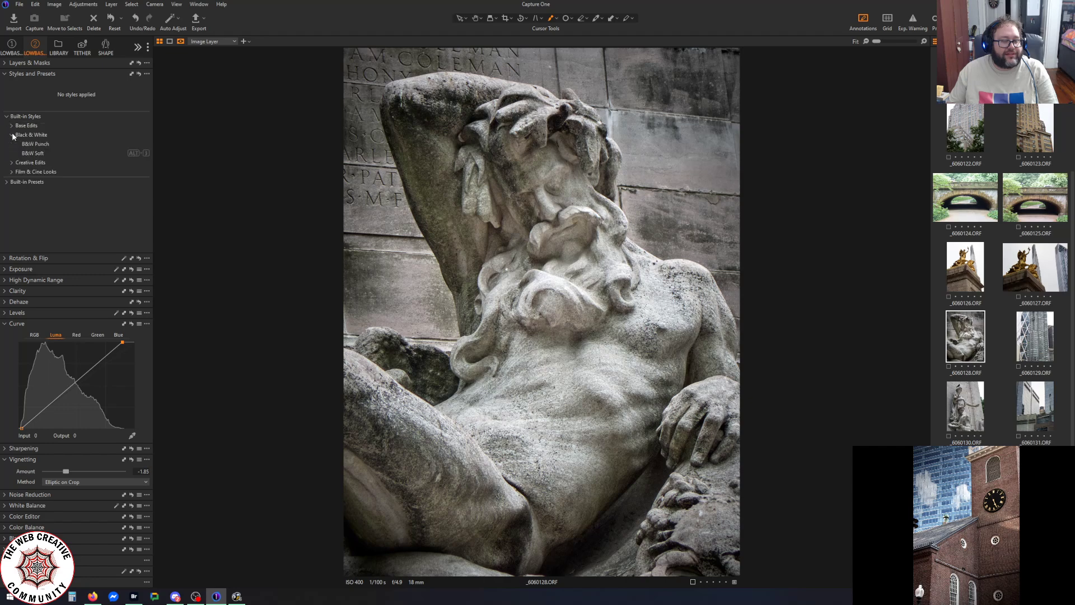
click(12, 172)
click(7, 218)
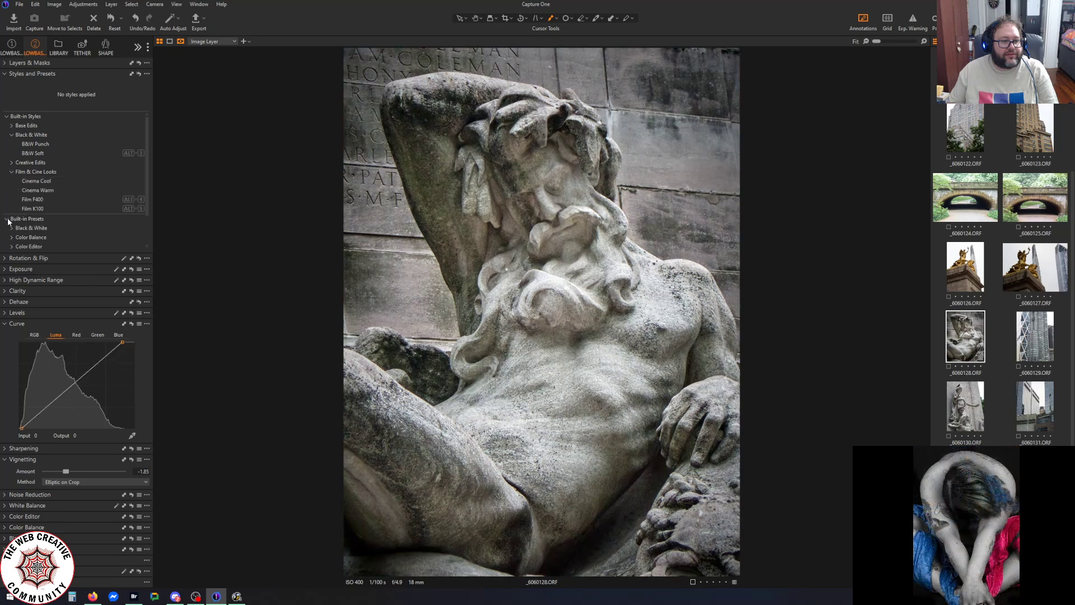
scroll(48, 225, down, 1)
click(12, 189)
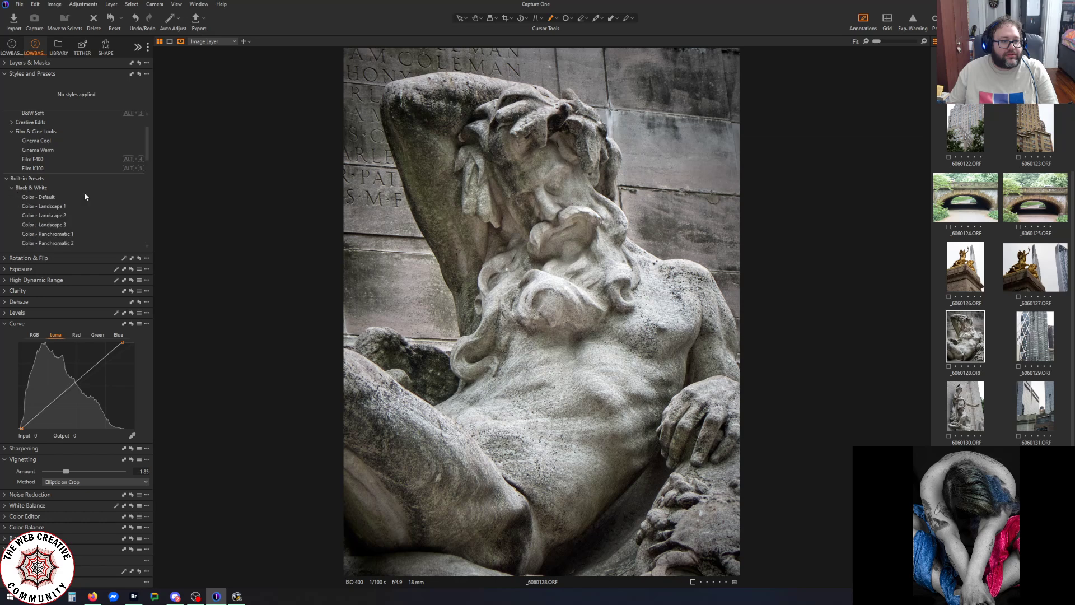
scroll(85, 213, down, 8)
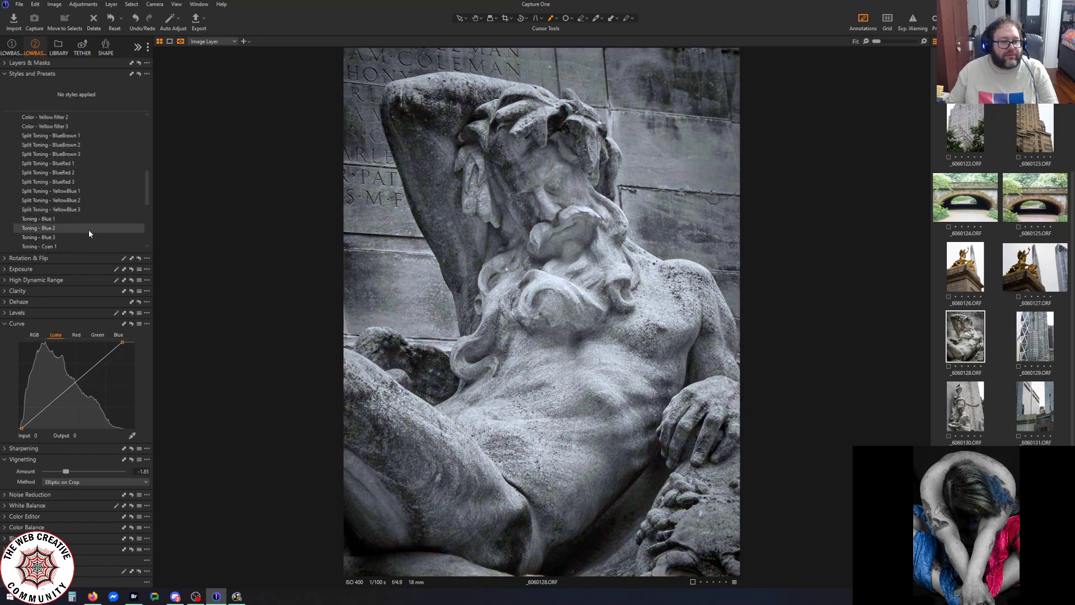
scroll(87, 230, down, 5)
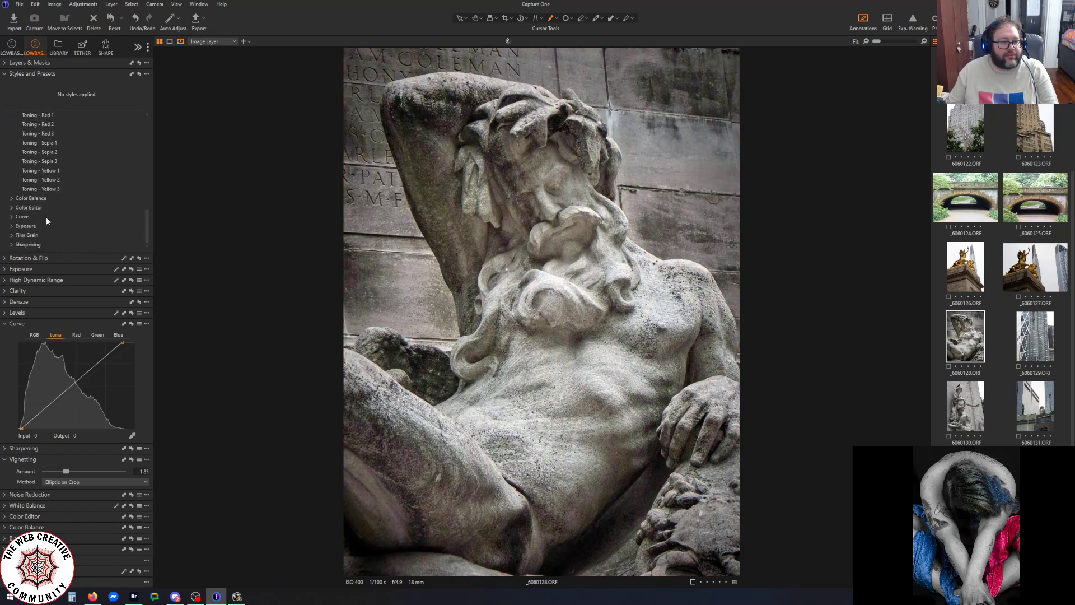
scroll(46, 219, up, 5)
scroll(43, 219, up, 8)
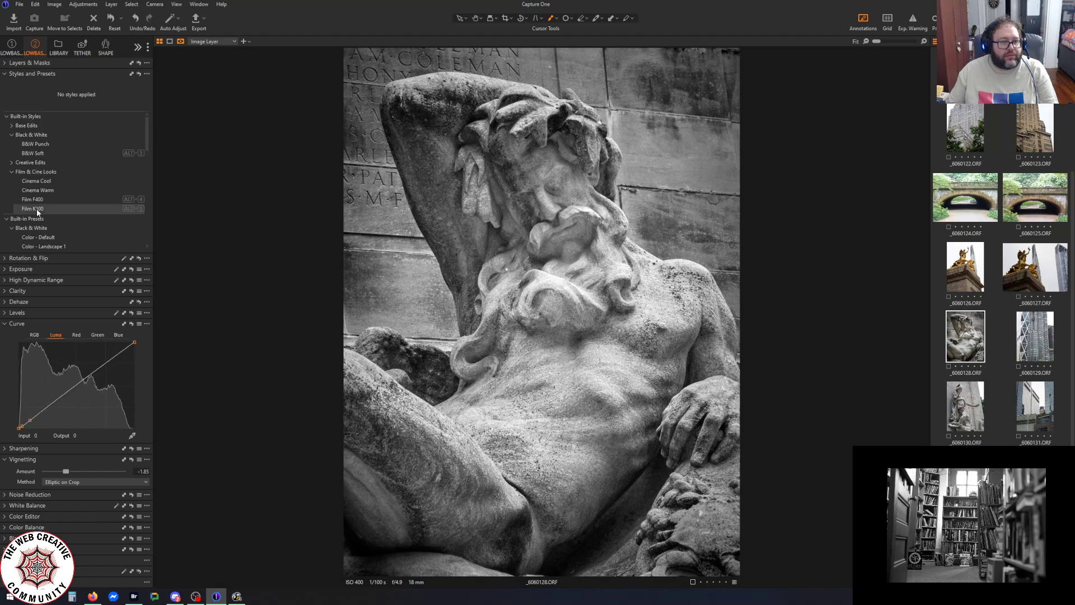
scroll(17, 168, up, 2)
click(11, 163)
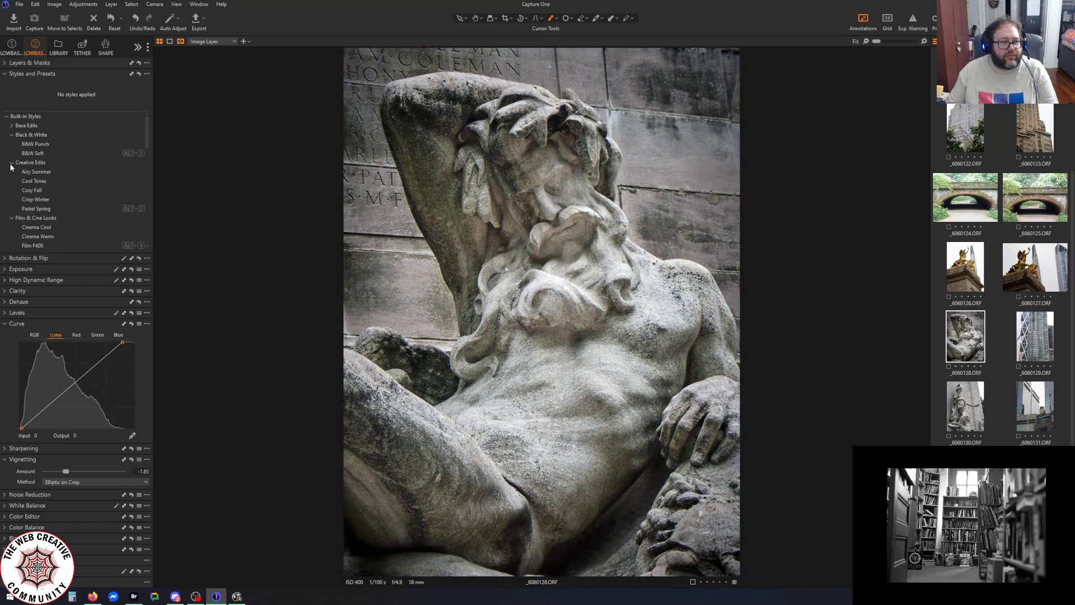
scroll(56, 190, down, 2)
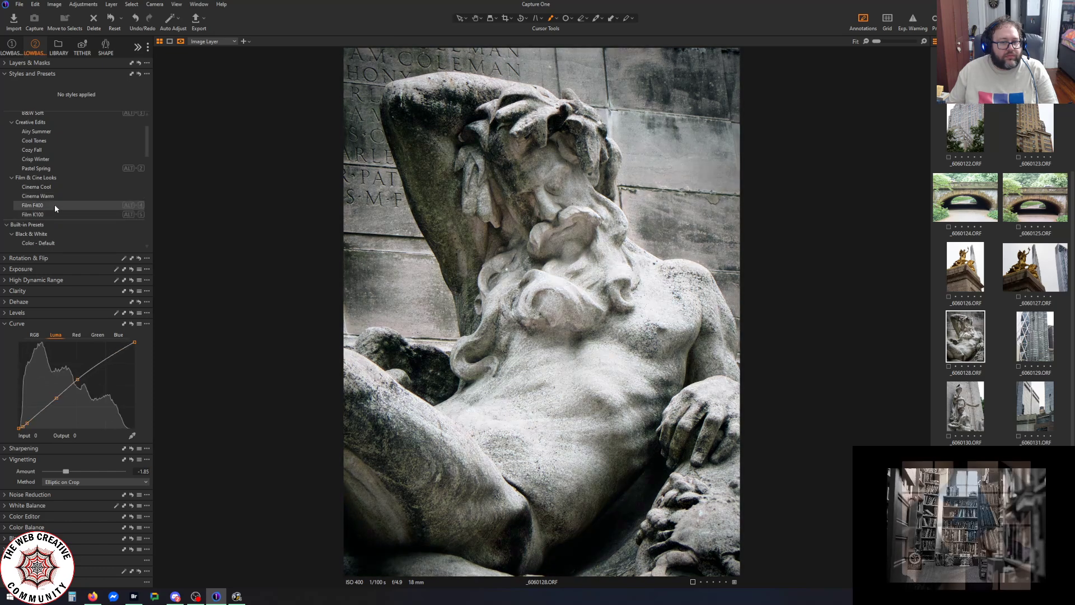
Compare the black-and-white colour and split-toning presets, and apply Split Toning - BlueBrown 1 to the statue photo
scroll(61, 210, down, 3)
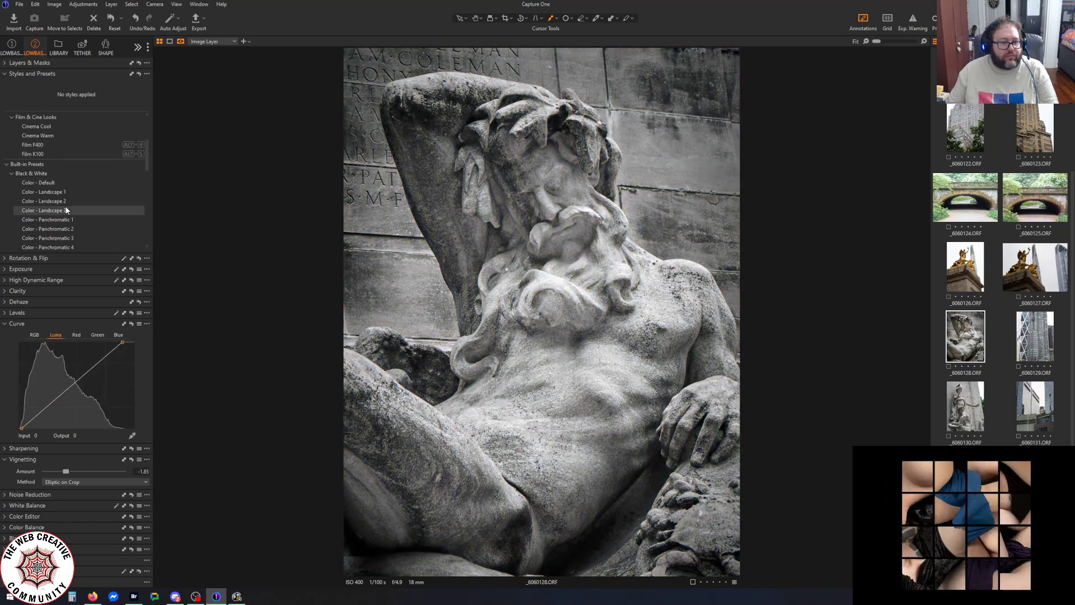
scroll(66, 210, down, 2)
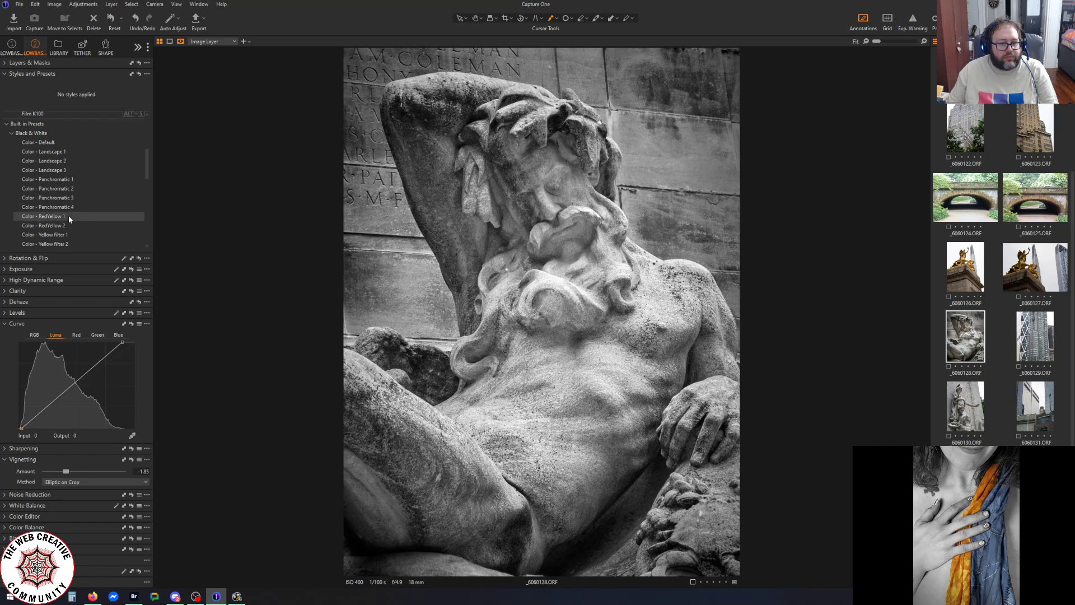
scroll(68, 216, down, 2)
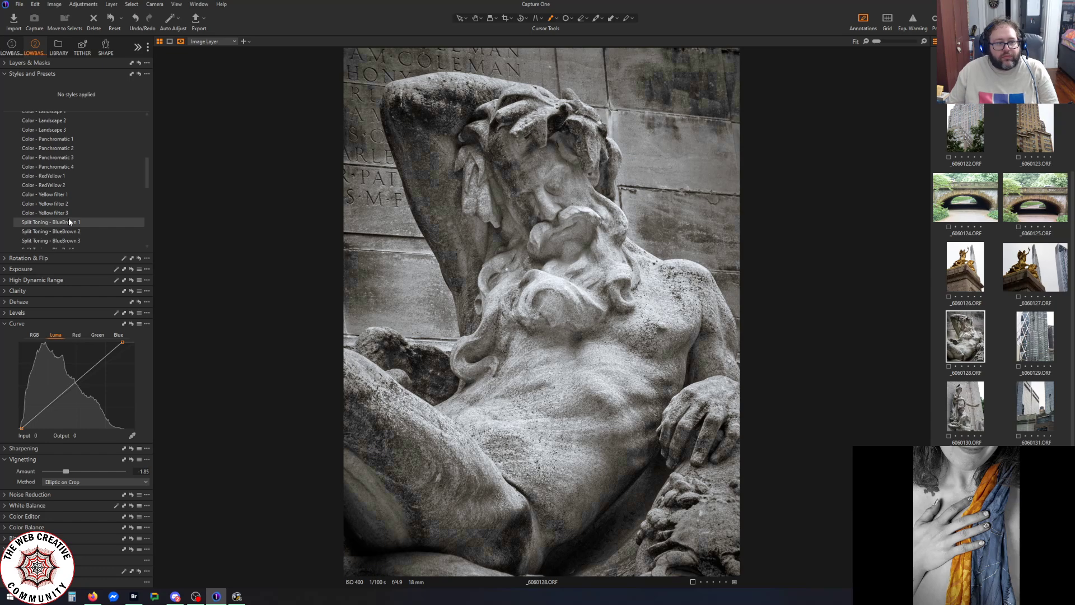
scroll(69, 229, down, 2)
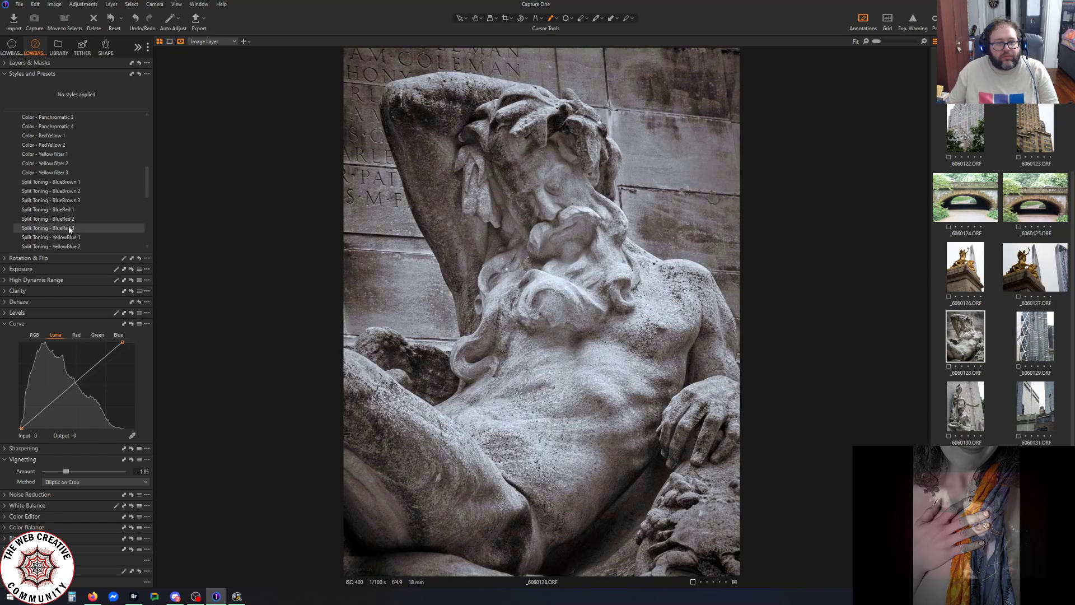
click(65, 182)
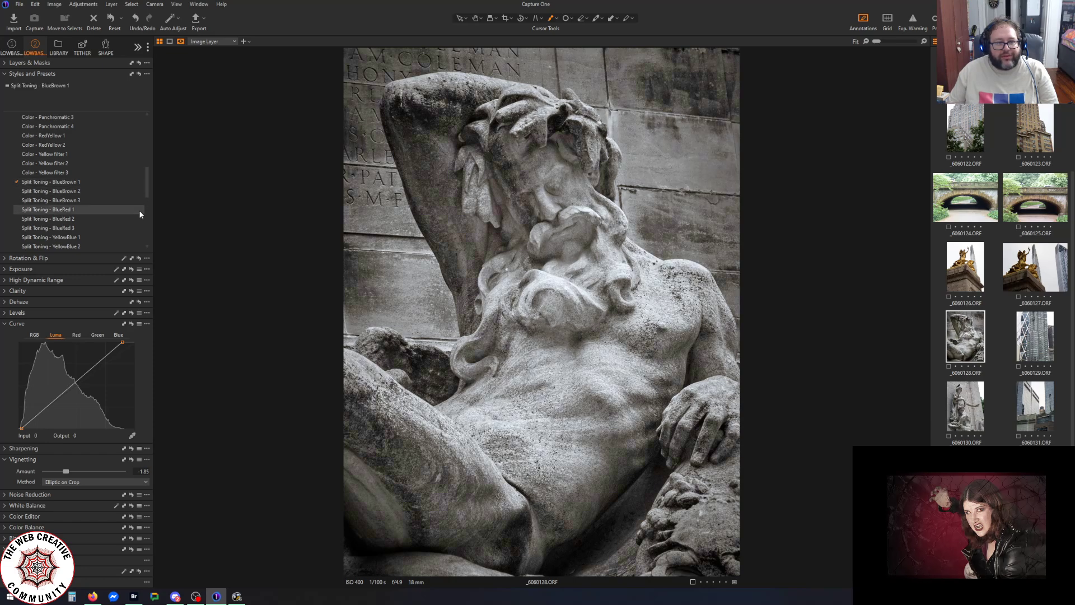
scroll(140, 211, down, 3)
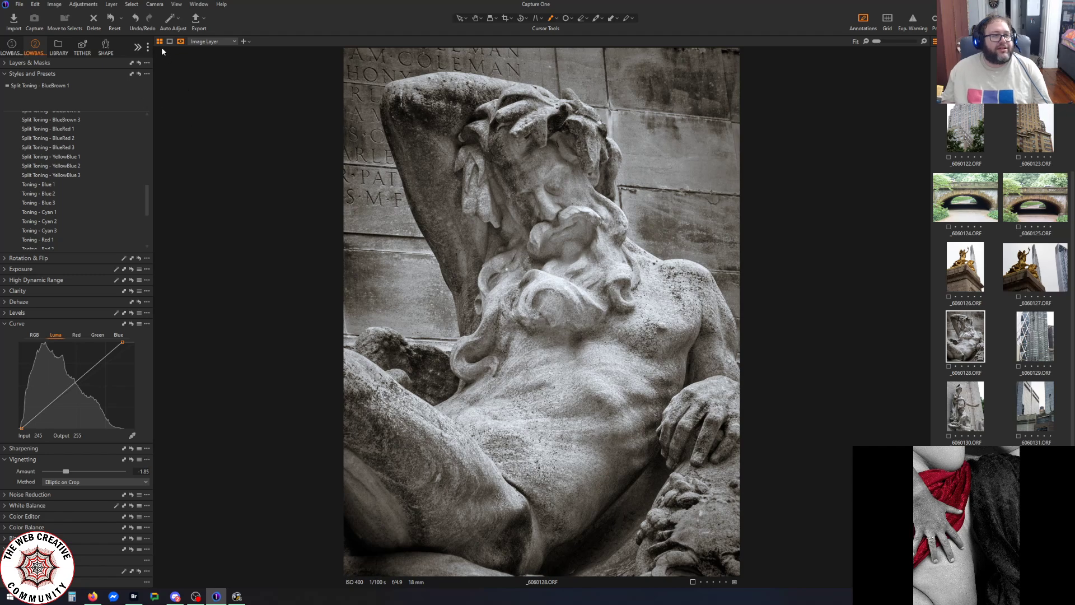
Export the statue photo with the 8-bit Adobe RGB TIFF recipe into C1 Edits, named "128 bw"
click(195, 22)
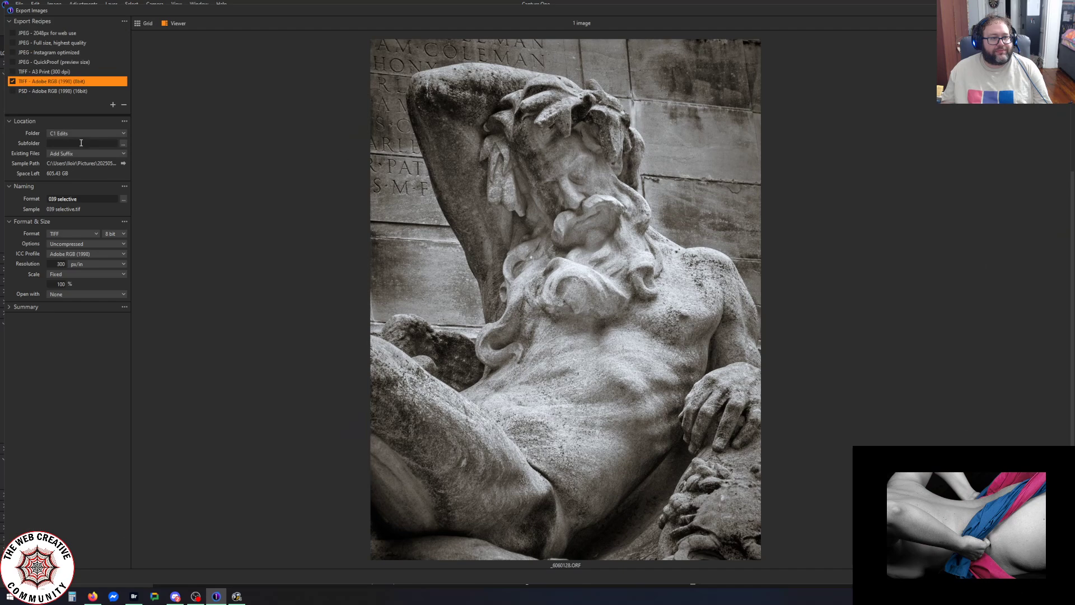
drag(86, 200, 2, 201)
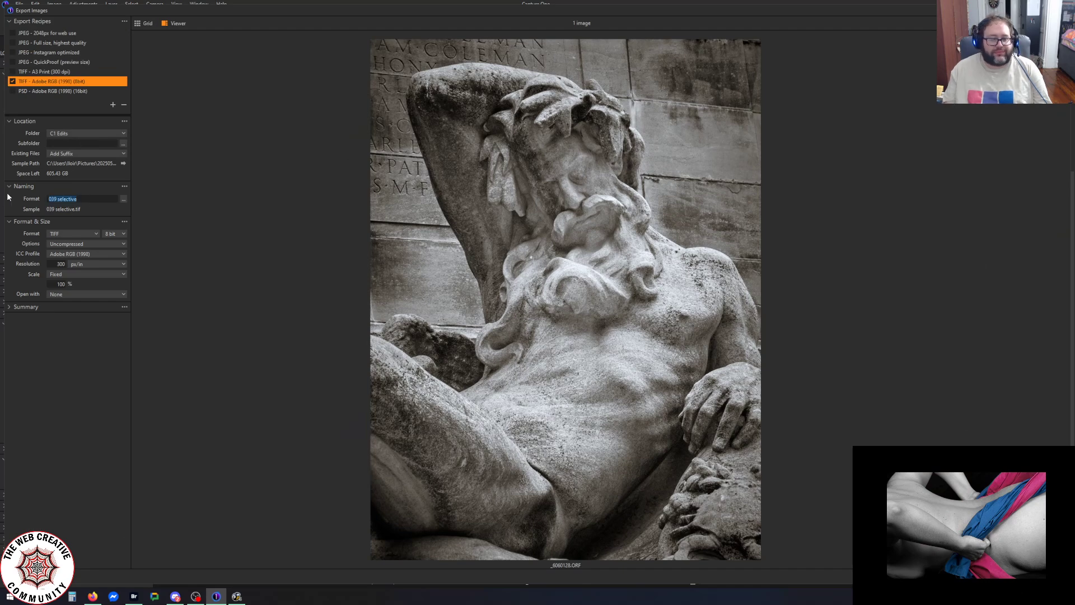
text(128)
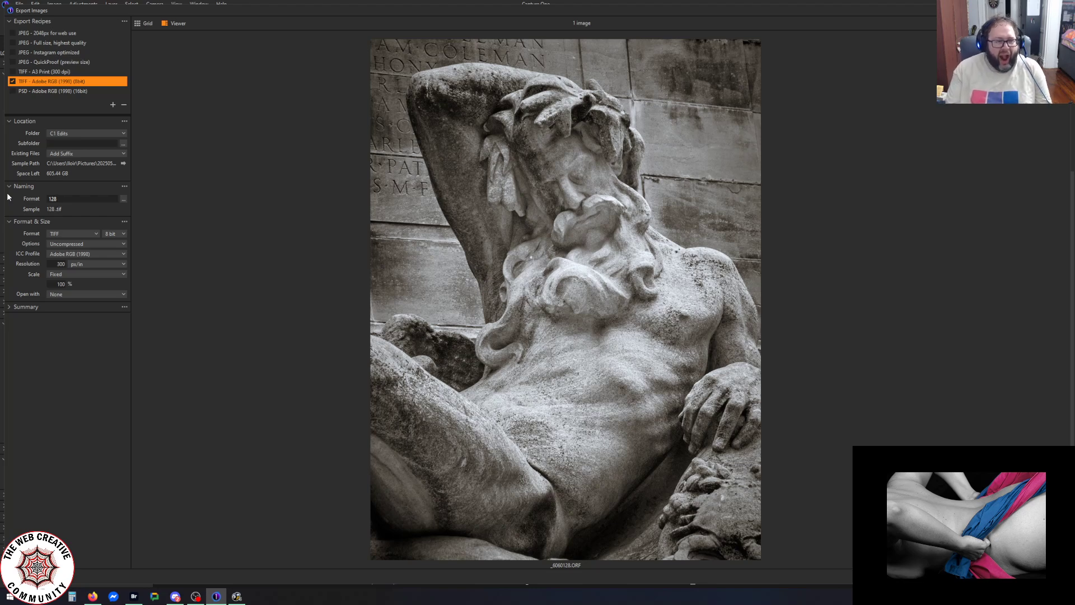
text( bw)
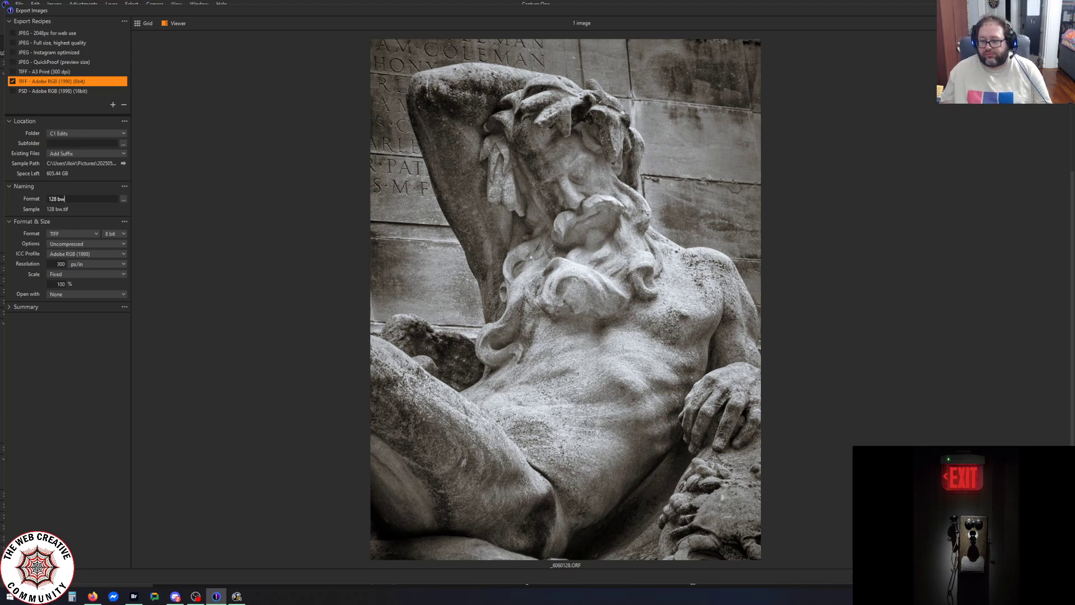
key(Return)
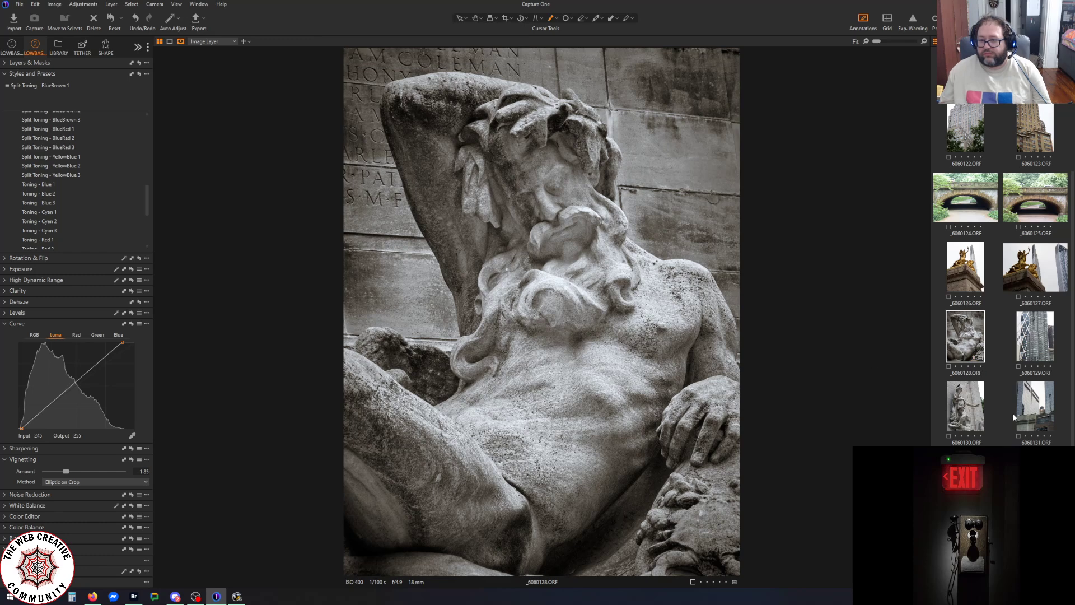
Select the white flower photo _6060120.ORF and move its Luma curve's white endpoint inward to brighten the highlights
scroll(1013, 416, up, 3)
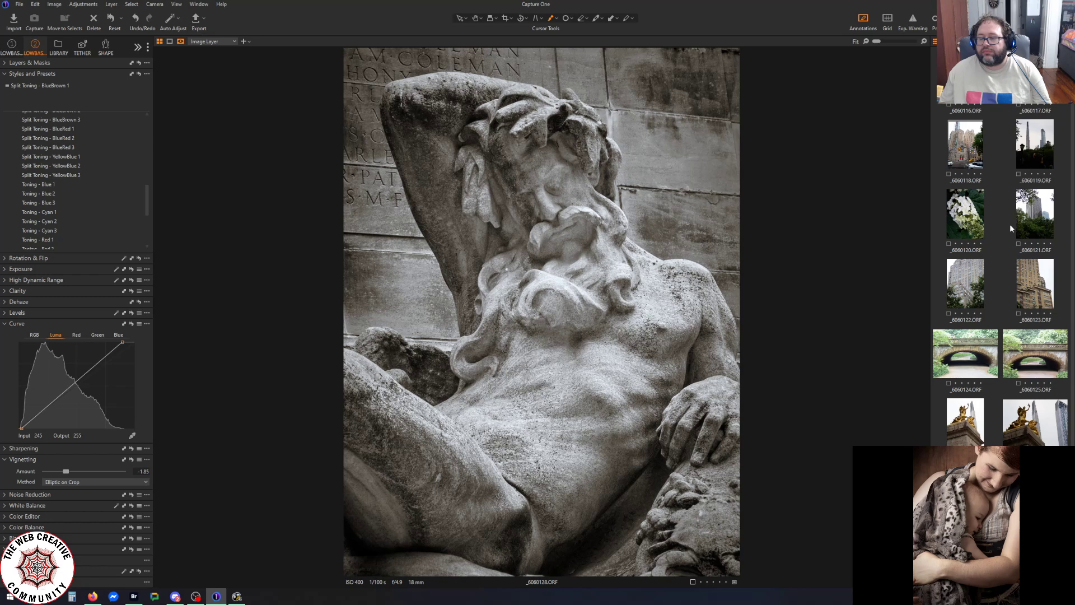
scroll(1007, 426, down, 3)
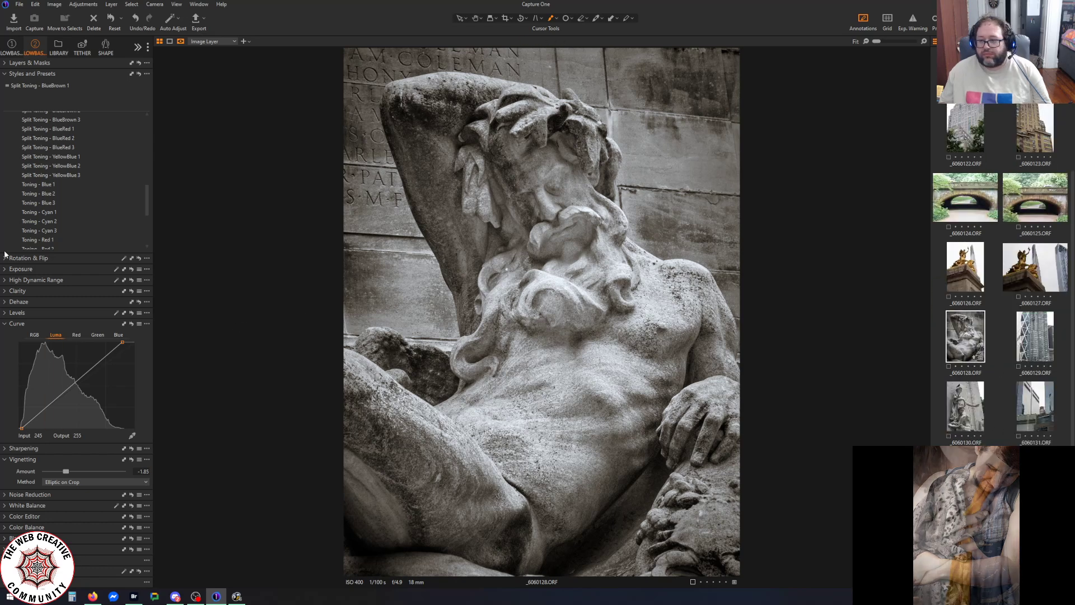
scroll(84, 204, up, 3)
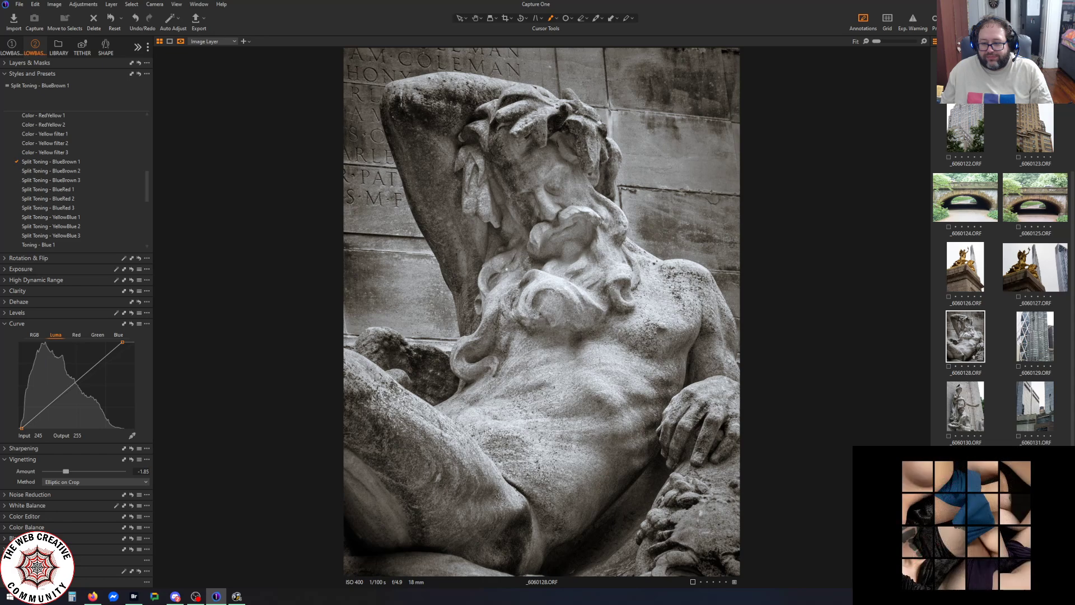
scroll(1002, 277, up, 2)
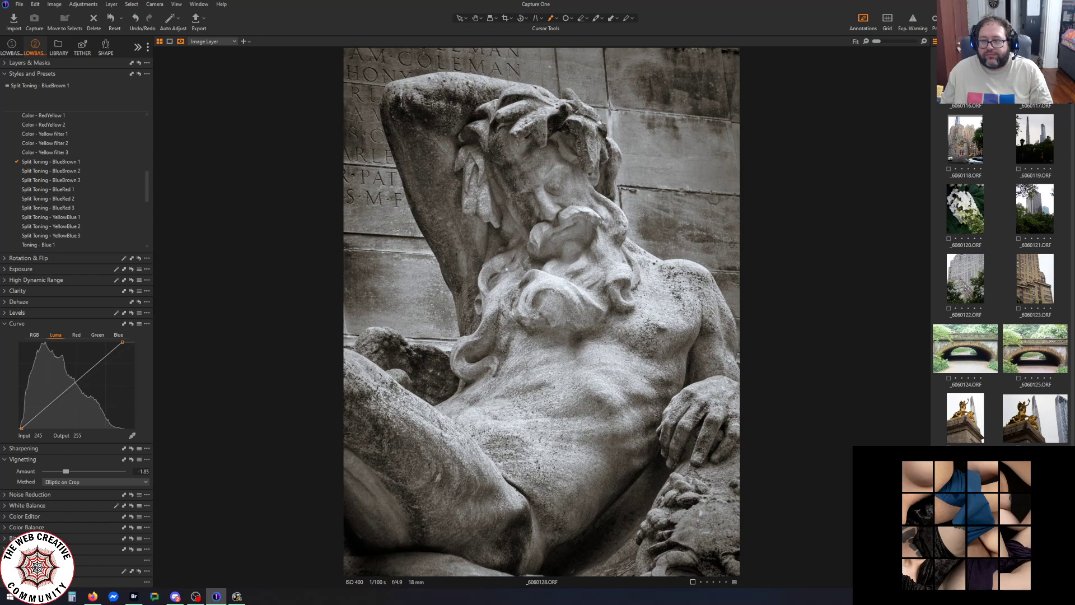
scroll(1000, 277, up, 1)
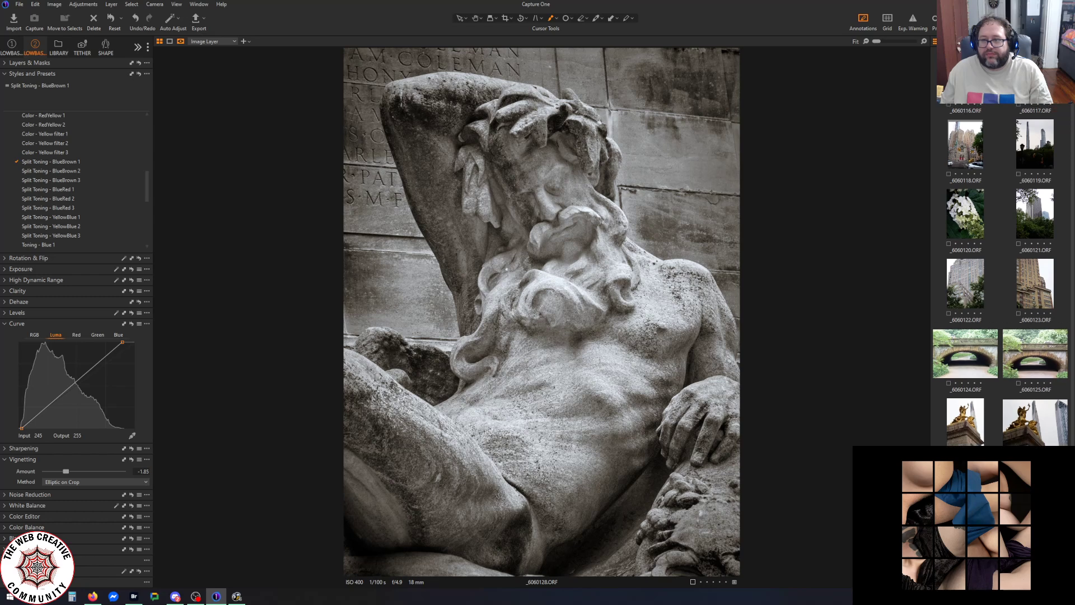
click(969, 208)
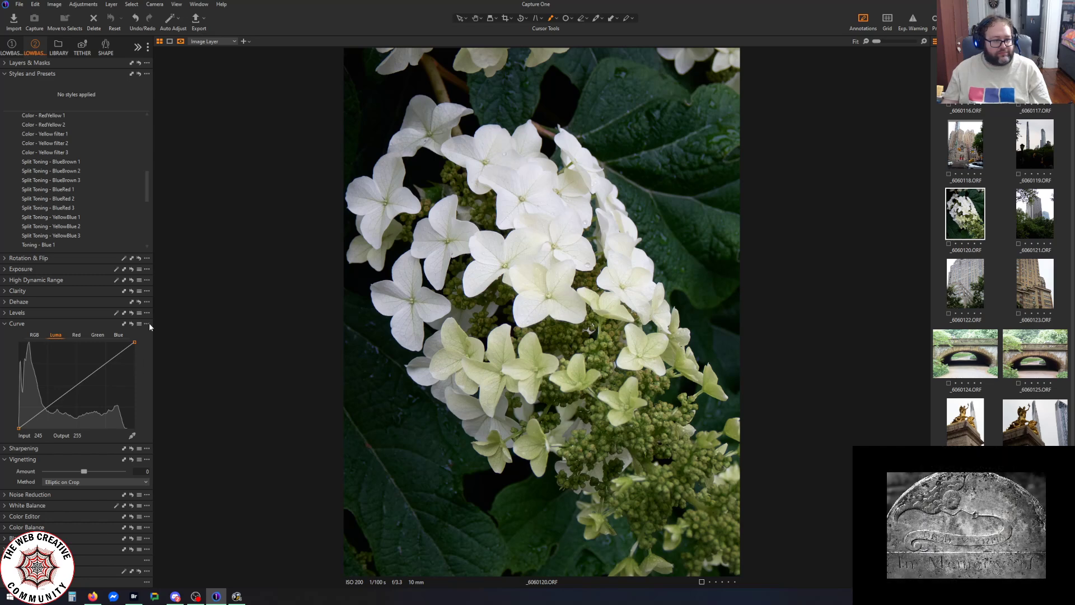
drag(134, 341, 125, 337)
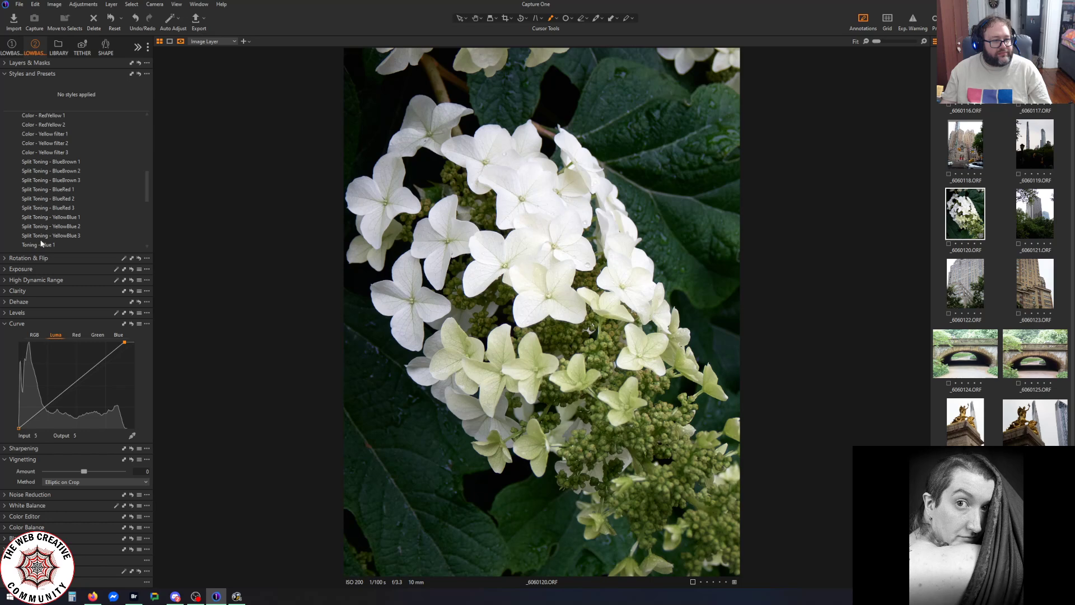
Set the flower photo's High Dynamic Range adjustments to Highlight -45, Shadow 25, White 0 and Black 4
click(7, 73)
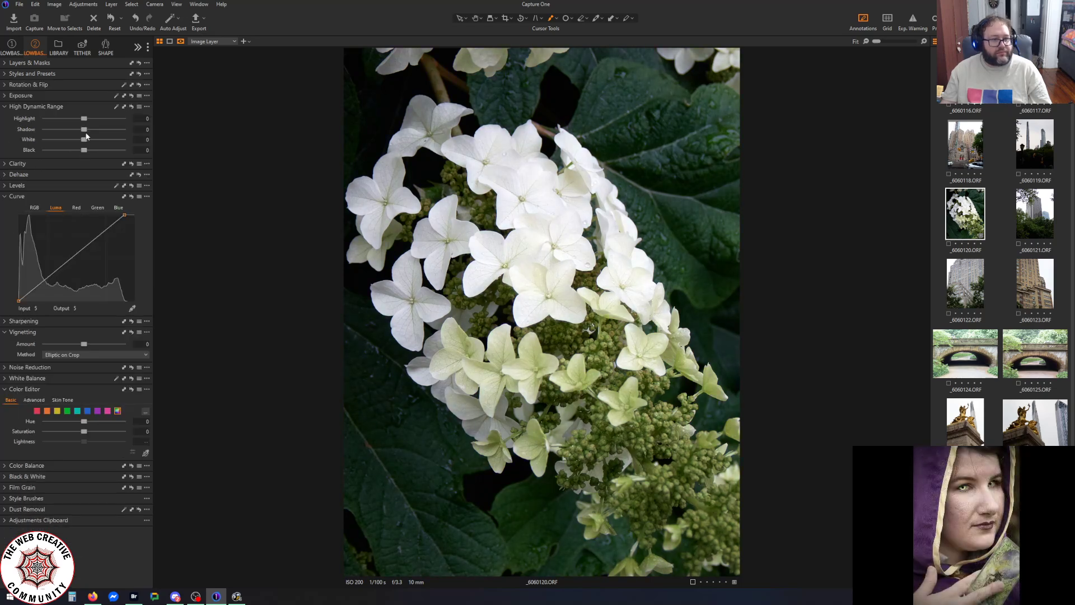
drag(84, 129, 94, 130)
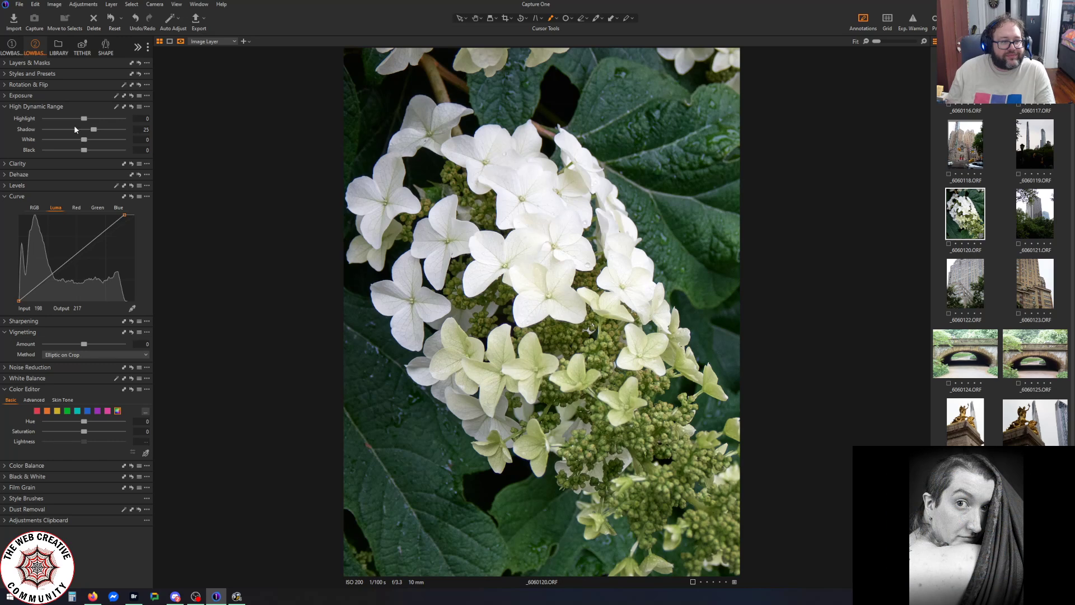
mouse_move(84, 118)
mouse_down()
mouse_move(23, 120)
mouse_move(66, 123)
mouse_up()
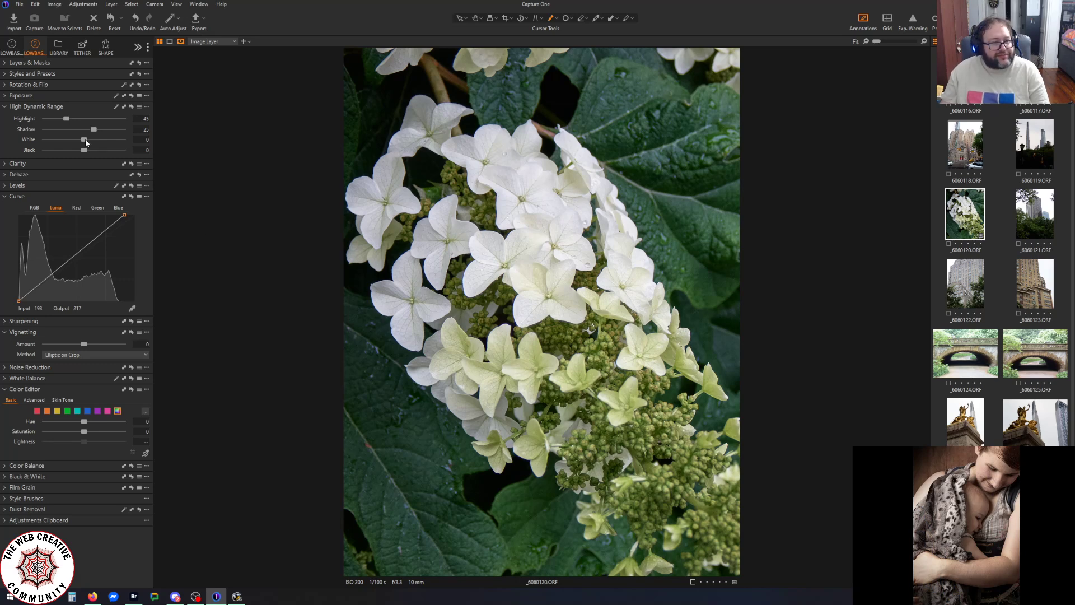
mouse_move(85, 142)
mouse_down()
mouse_move(48, 139)
mouse_move(142, 141)
mouse_move(82, 143)
mouse_up()
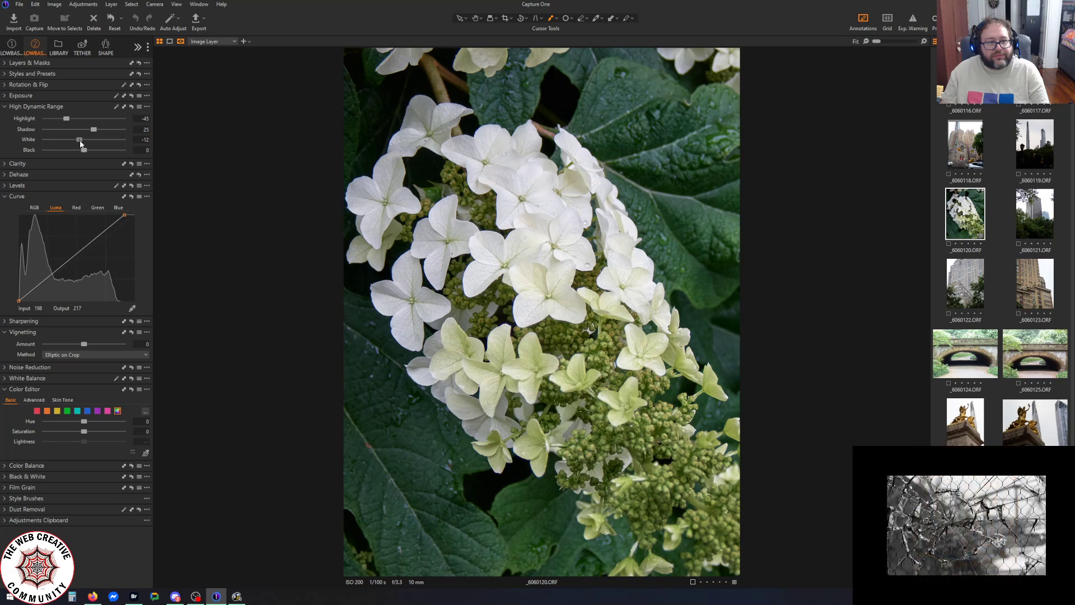
click(137, 141)
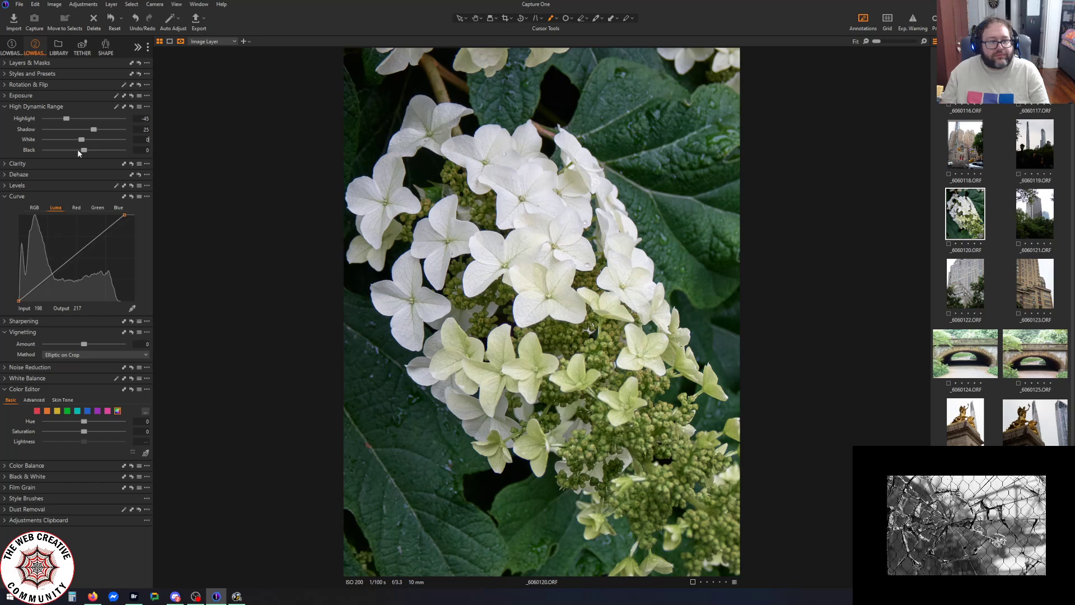
text(0)
key(Return)
drag(84, 150, 87, 151)
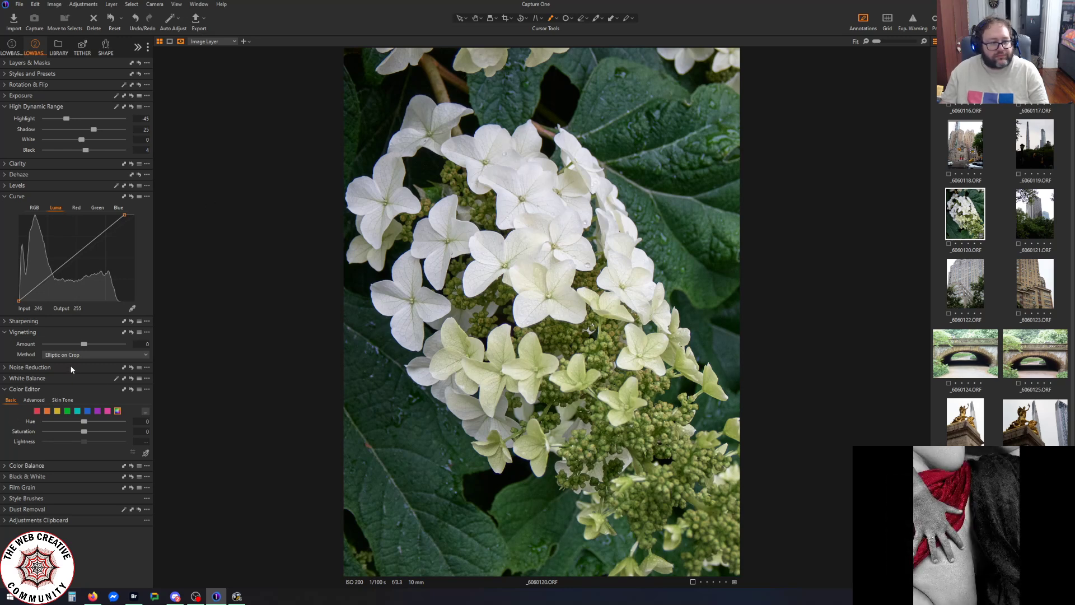
Set Black to 0 and the vignetting amount to -1.16, comparing the flower photo before and after the edits
click(67, 411)
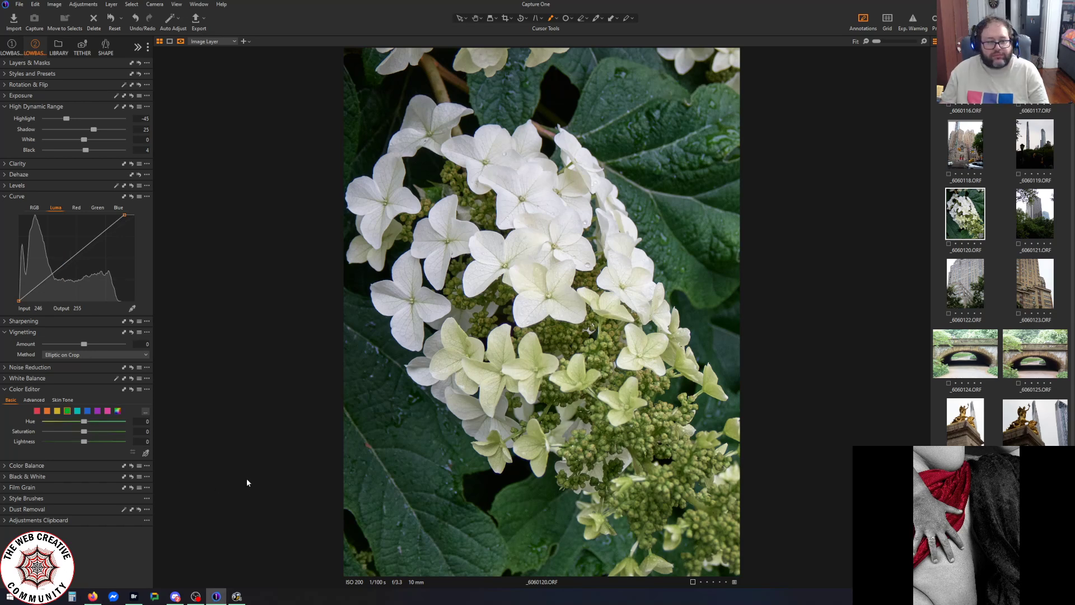
drag(85, 344, 85, 343)
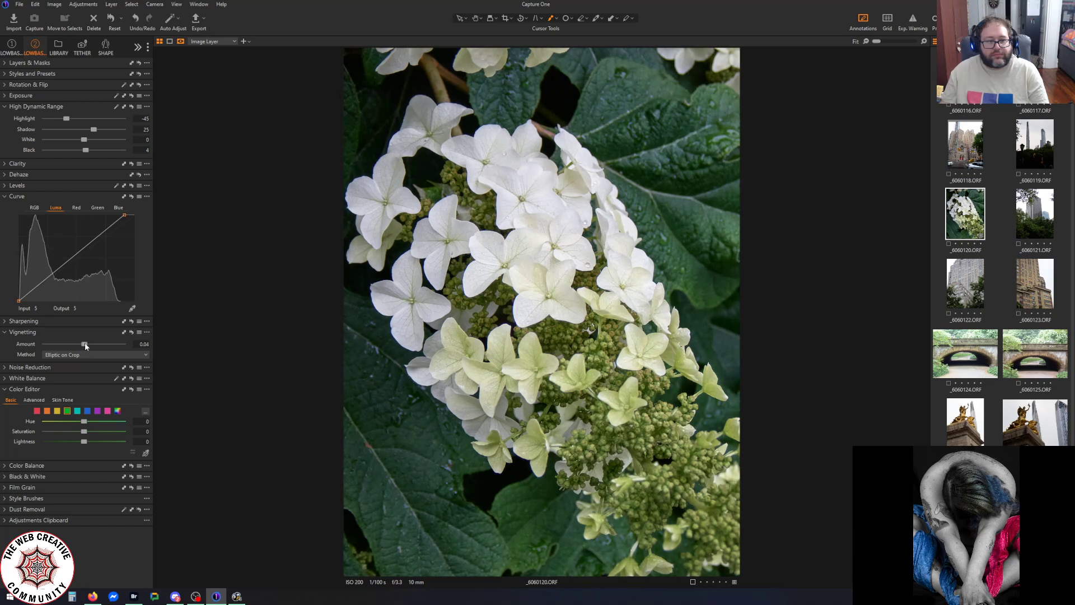
mouse_move(88, 150)
mouse_down()
mouse_move(71, 151)
mouse_move(85, 149)
mouse_up()
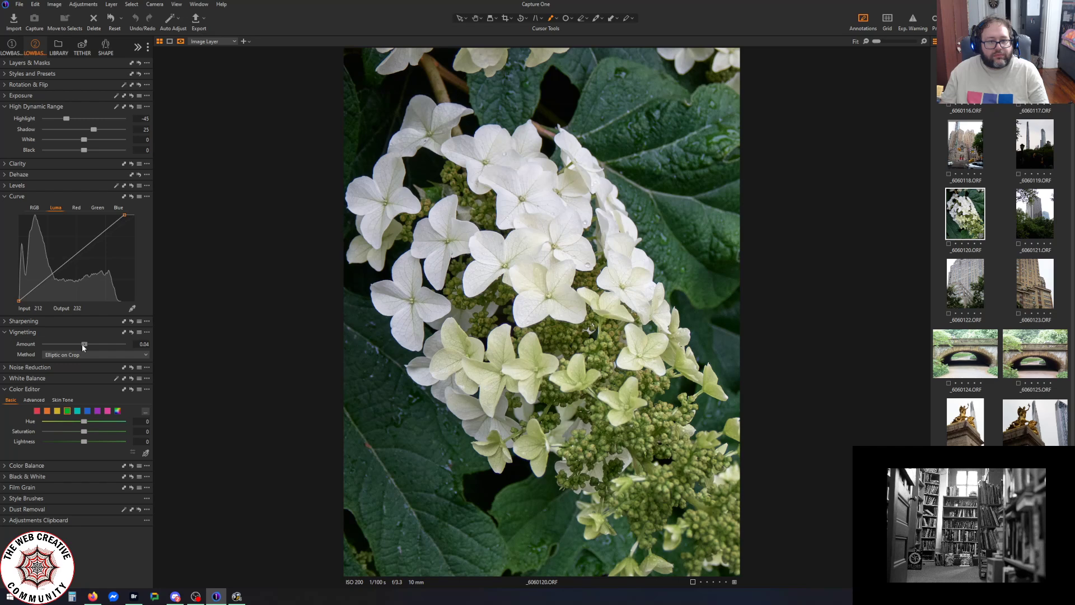
drag(84, 347, 71, 345)
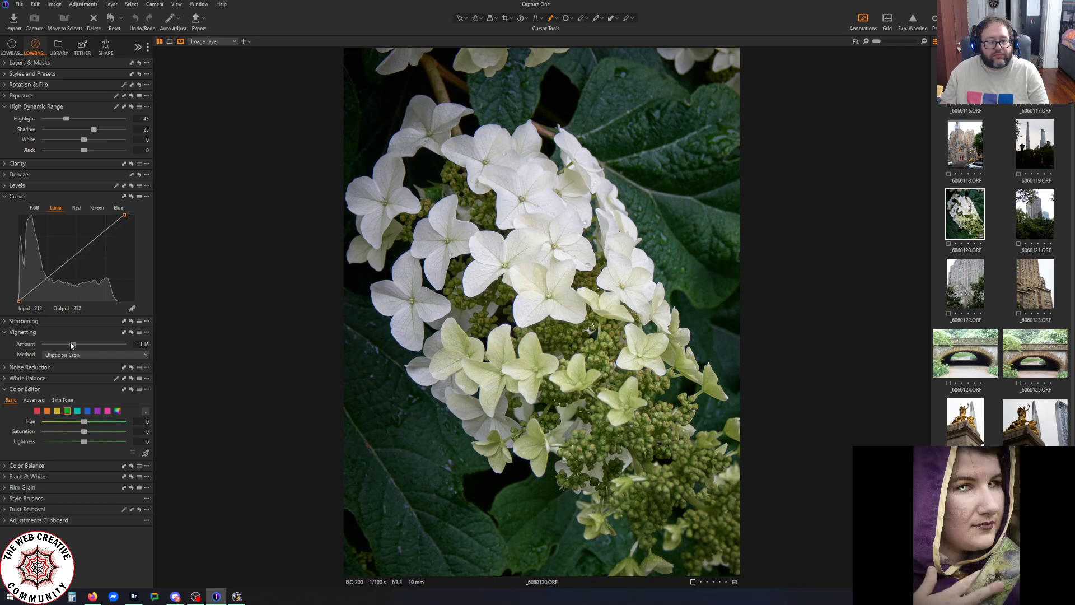
key(y)
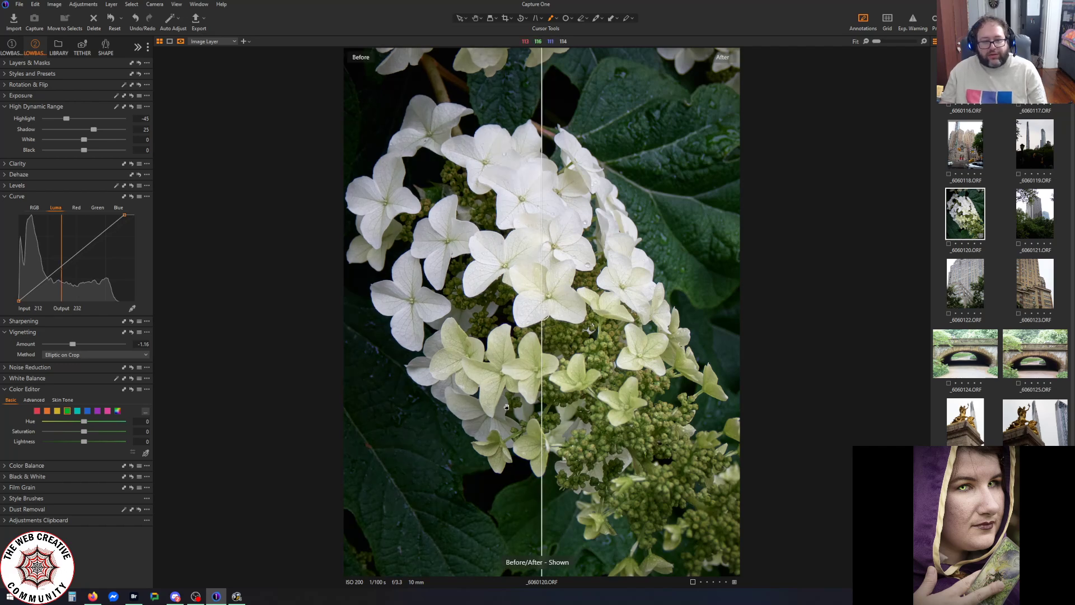
key(y)
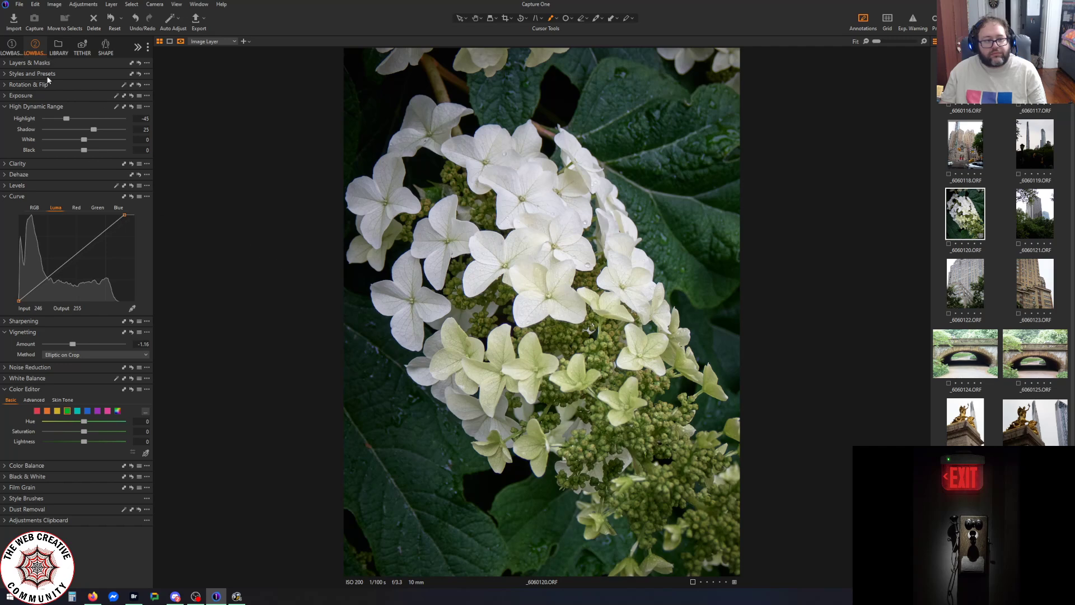
Try a brighter and a darker exposure on the flower photo, set Exposure back to 0, and raise Brightness to 6
click(8, 98)
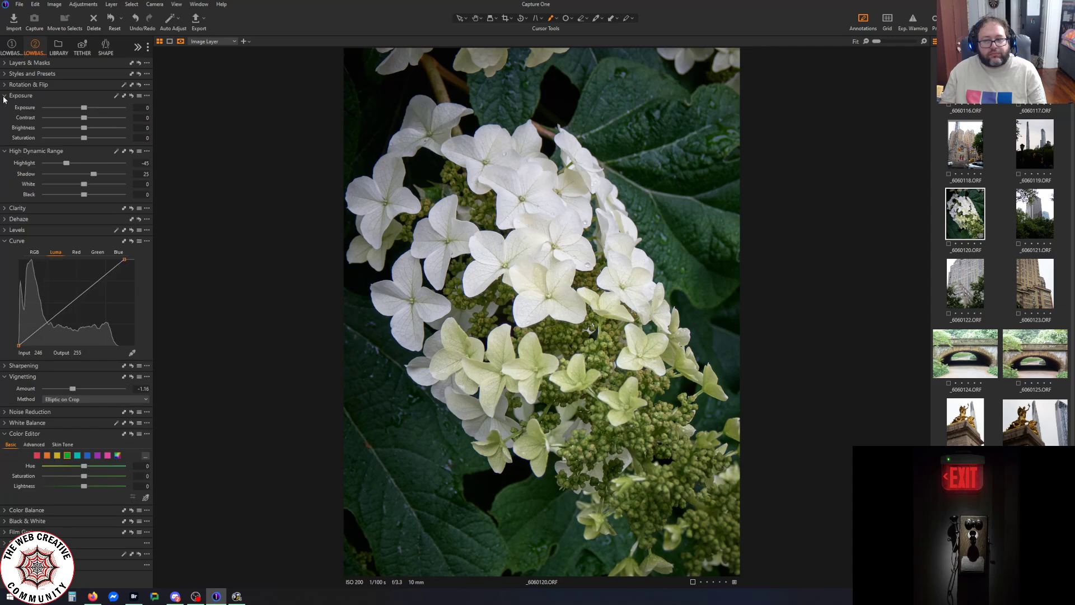
click(87, 107)
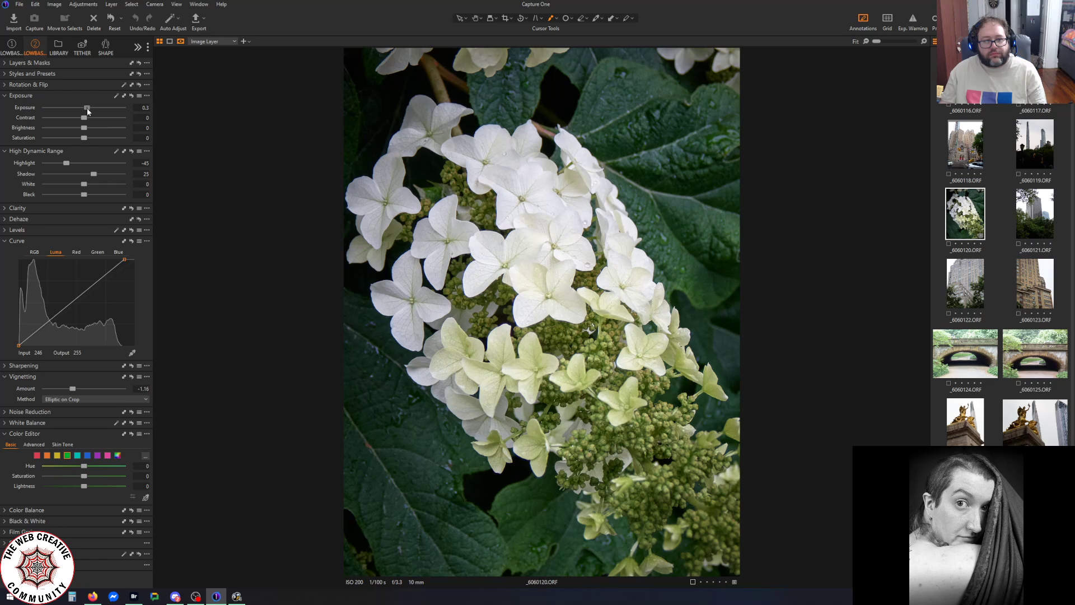
drag(87, 109, 83, 109)
click(147, 111)
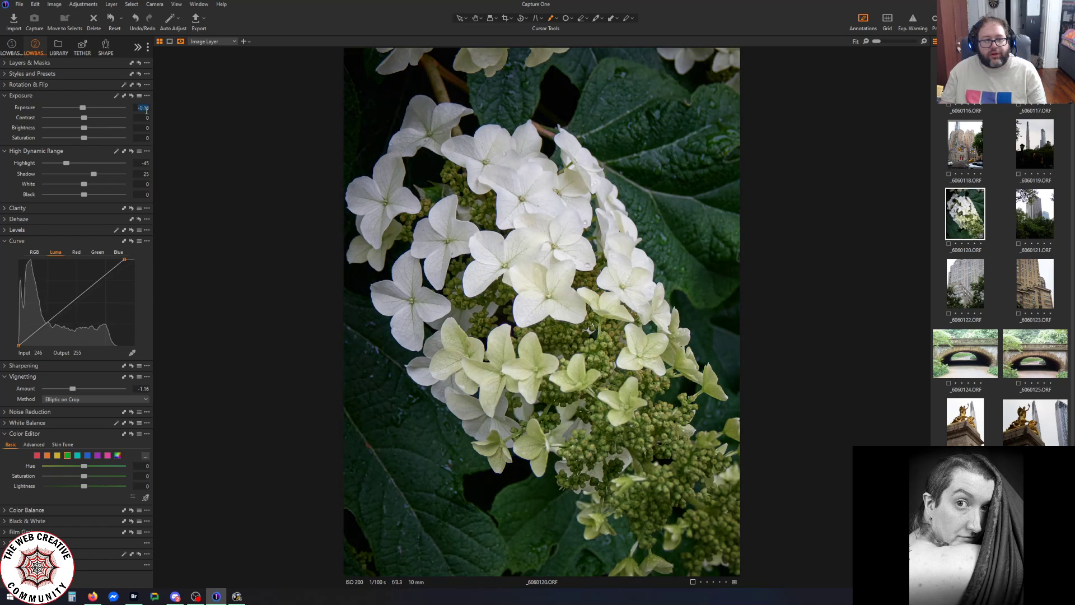
text(0)
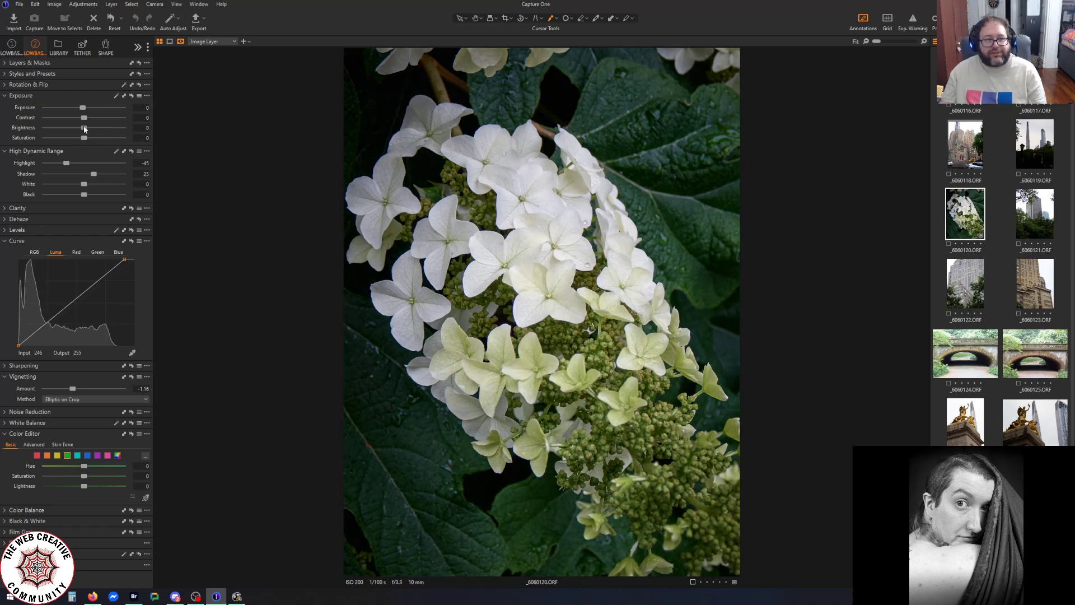
drag(85, 128, 90, 130)
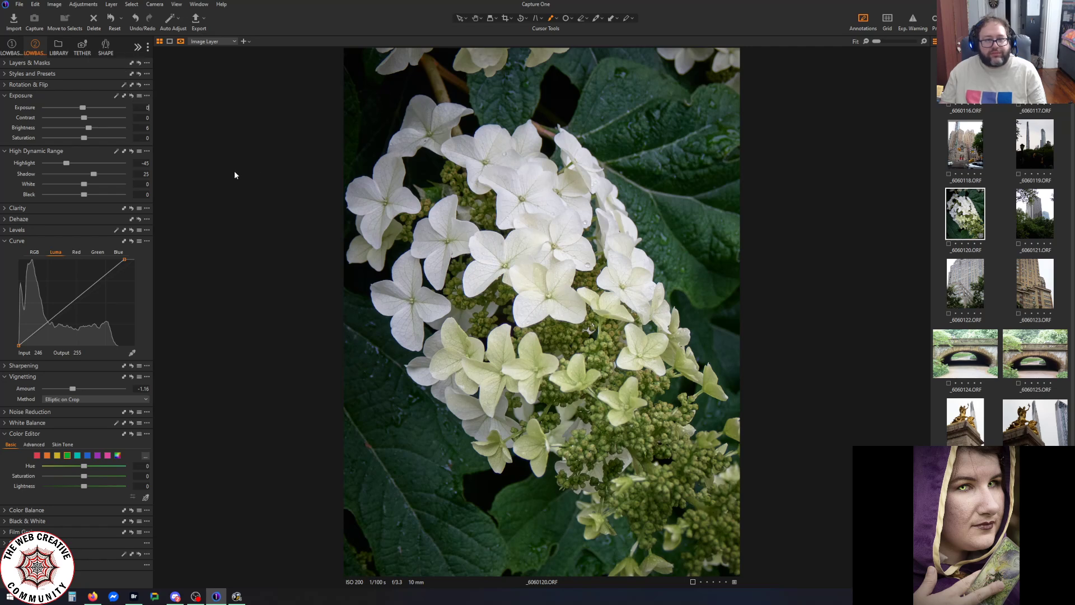
Export the flower photo with the 8-bit Adobe RGB TIFF recipe into C1 Edits, named "120"
click(195, 19)
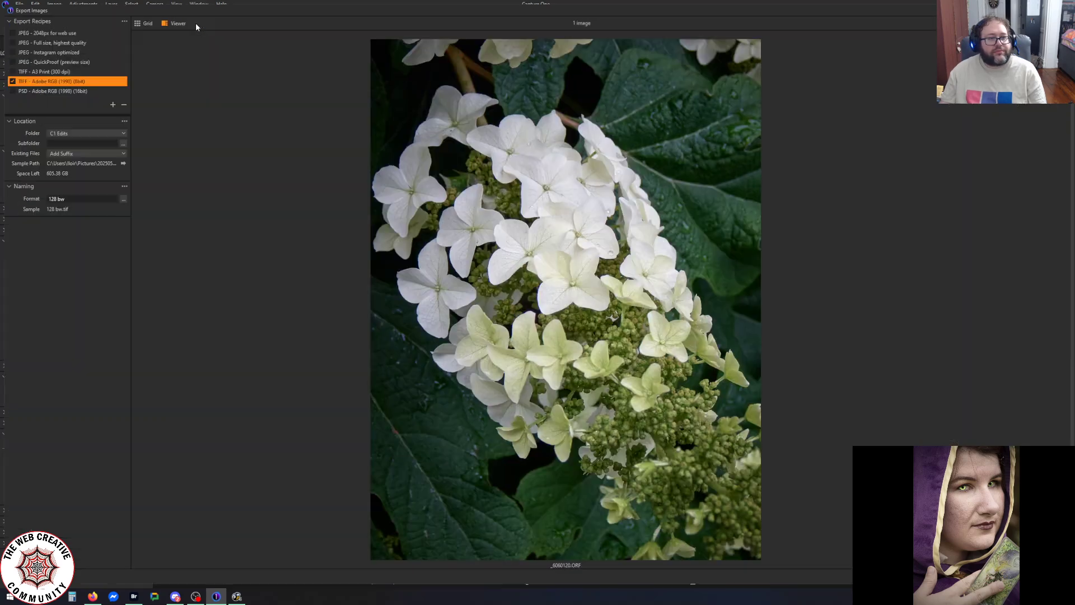
triple_click(61, 198)
text(120)
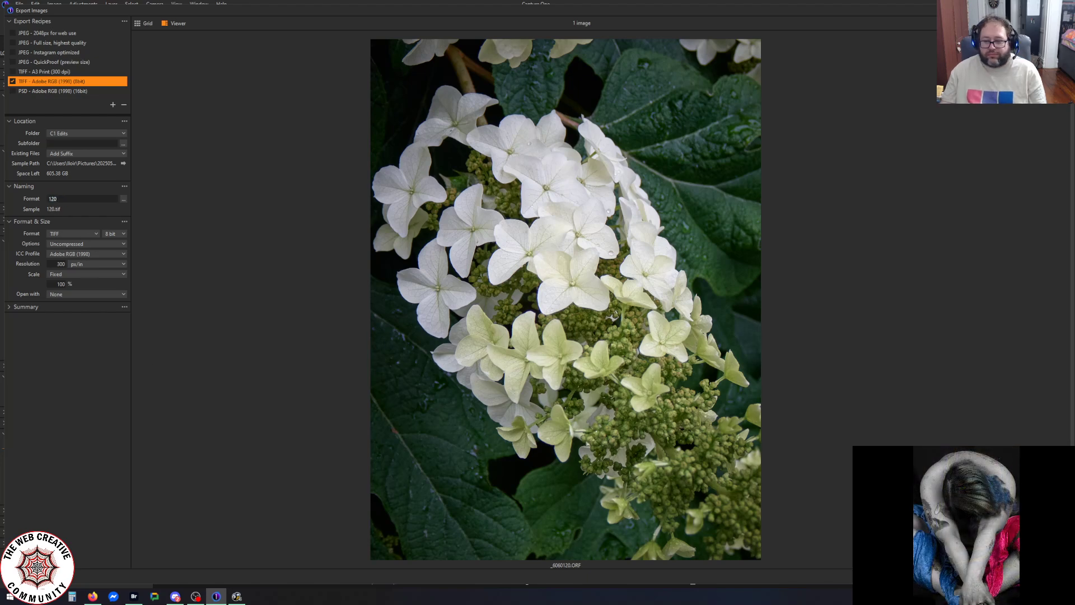
key(Return)
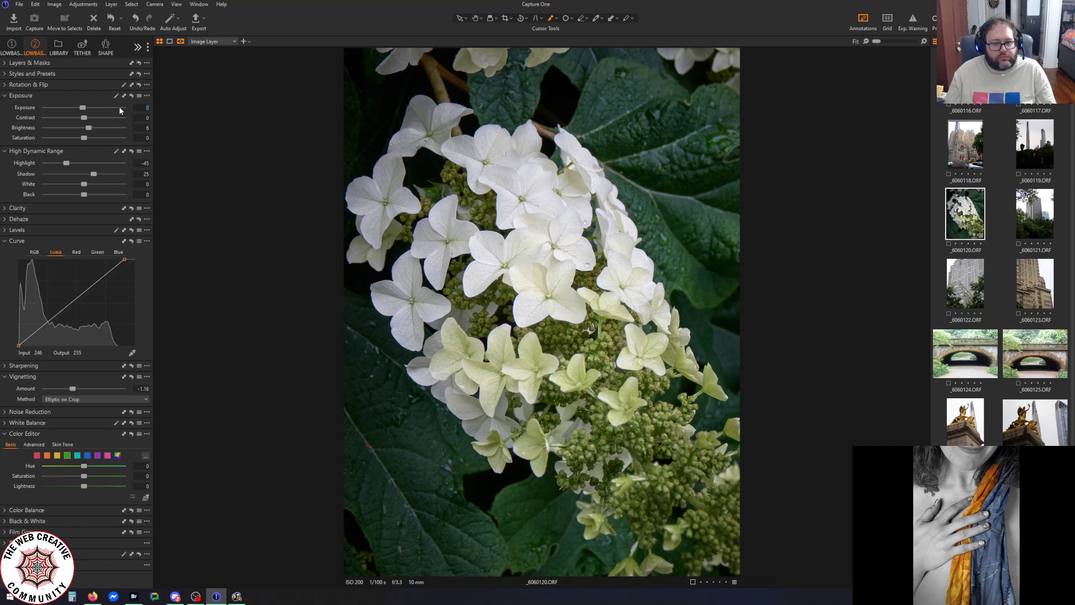
Create a background mask layer on the flower photo and set its Saturation to -100
click(9, 63)
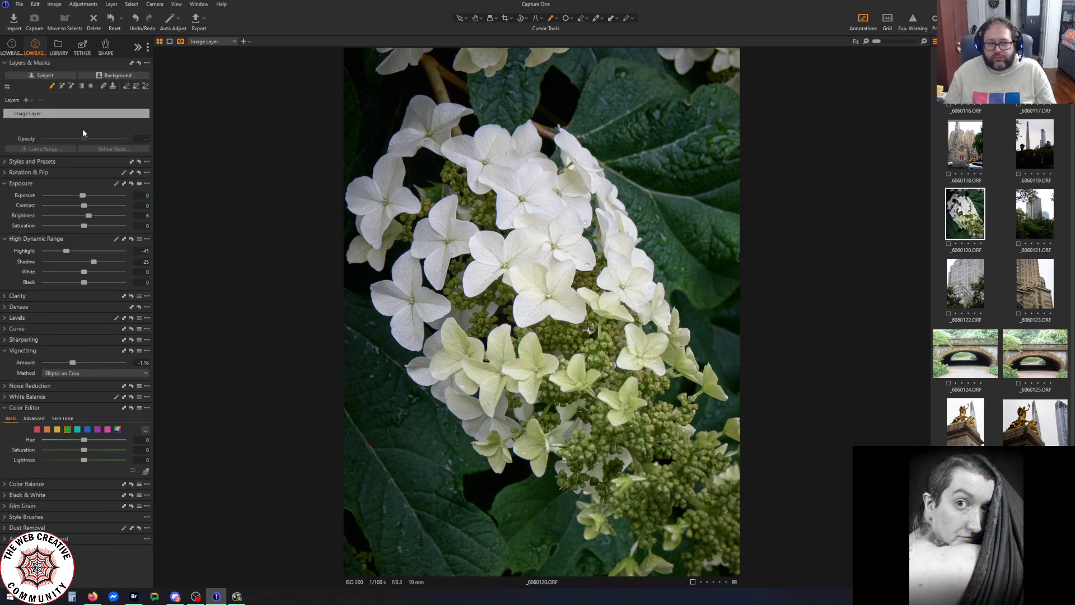
click(110, 78)
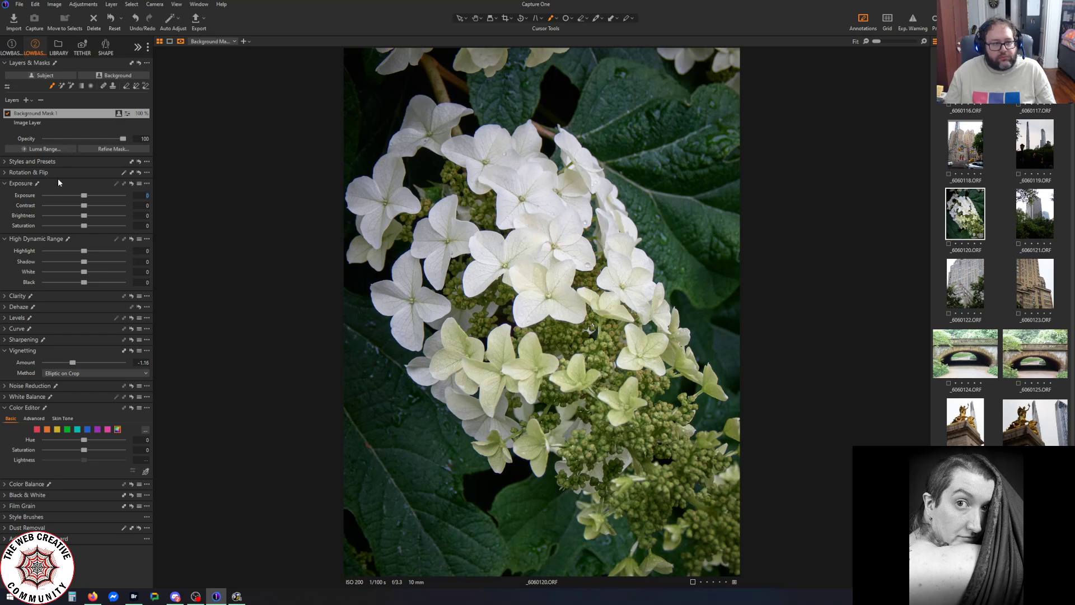
drag(85, 227, 2, 228)
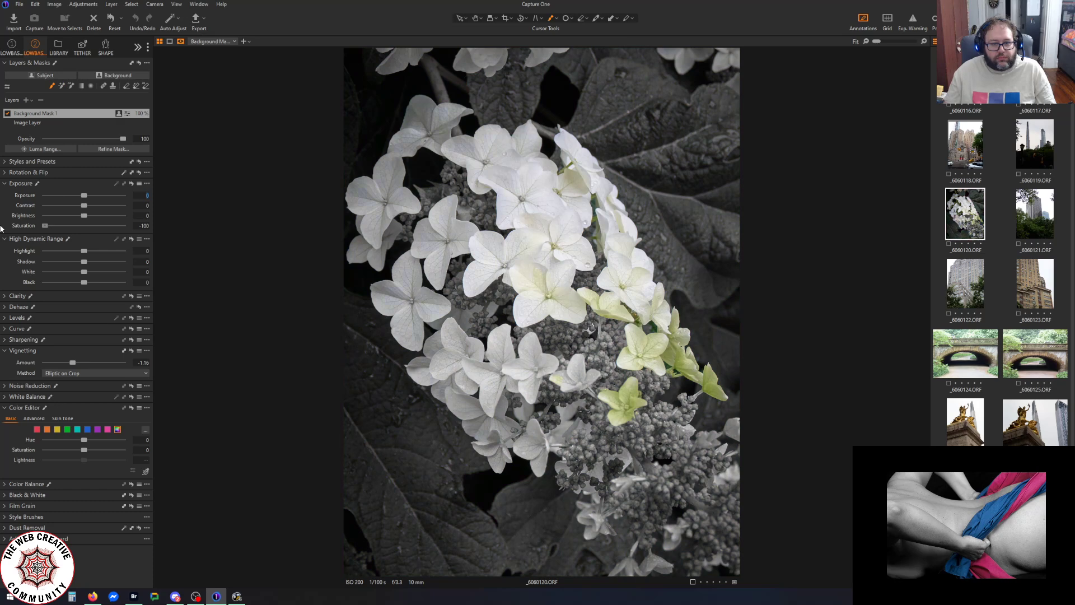
Undo the saturation change and the background mask layer on the white flower photo
drag(1, 228, 60, 232)
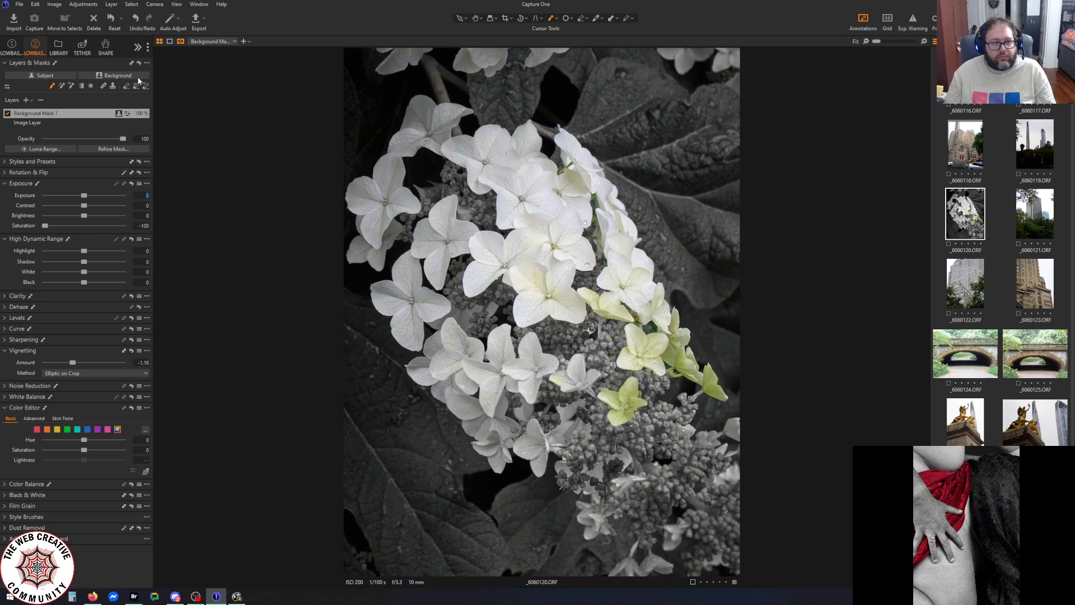
click(35, 4)
click(41, 18)
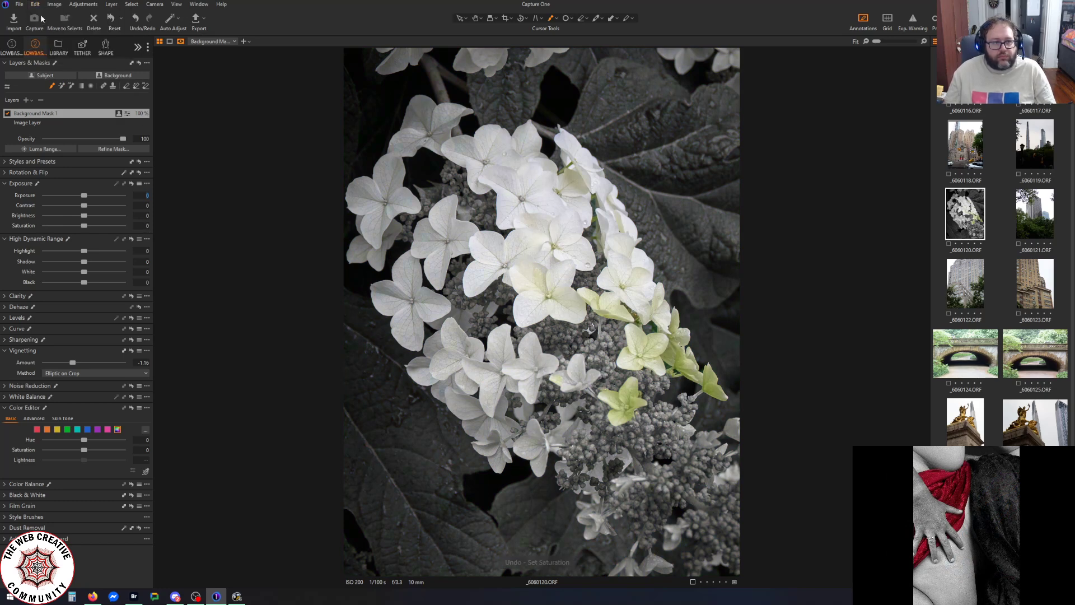
click(35, 5)
click(41, 19)
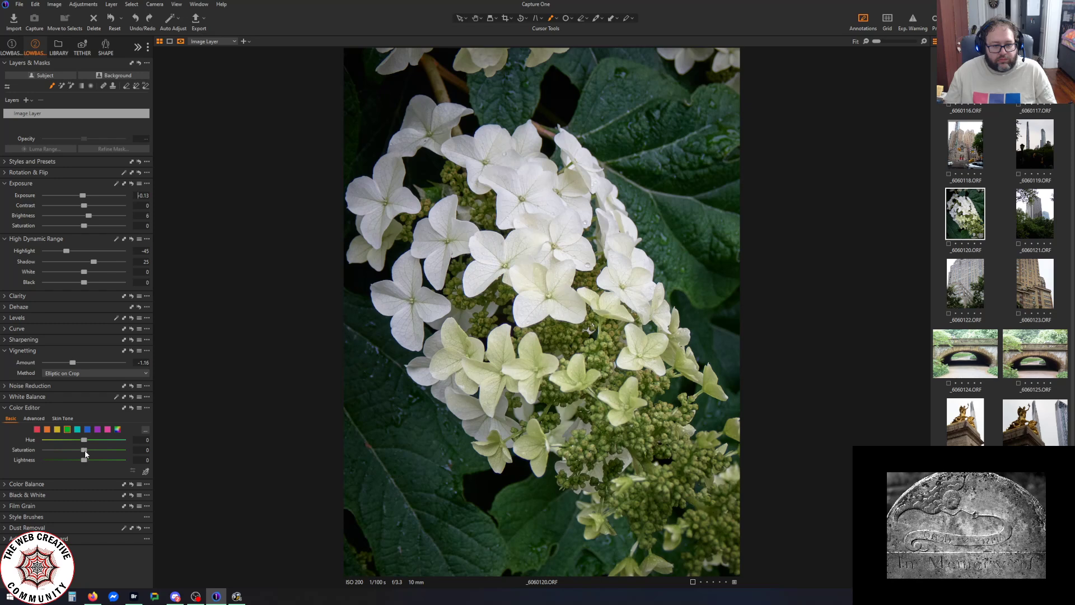
mouse_move(67, 450)
mouse_down()
mouse_move(1, 453)
mouse_move(82, 453)
mouse_up()
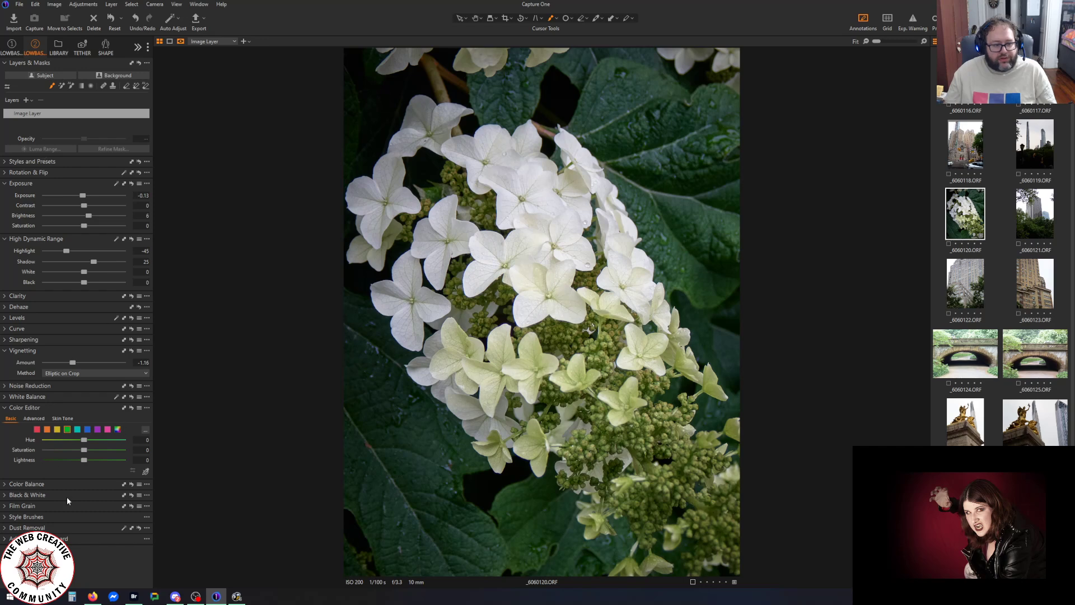
click(4, 485)
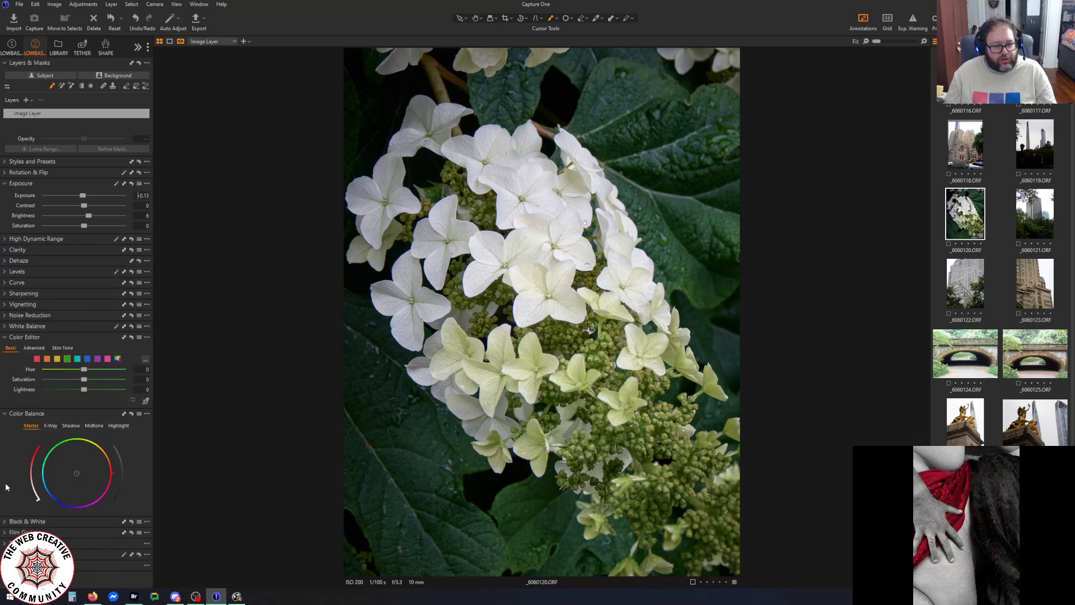
click(7, 415)
Enable Black & White on the flower photo with Green -81 and Yellow 86, and set the vignetting amount to -1.72
click(5, 495)
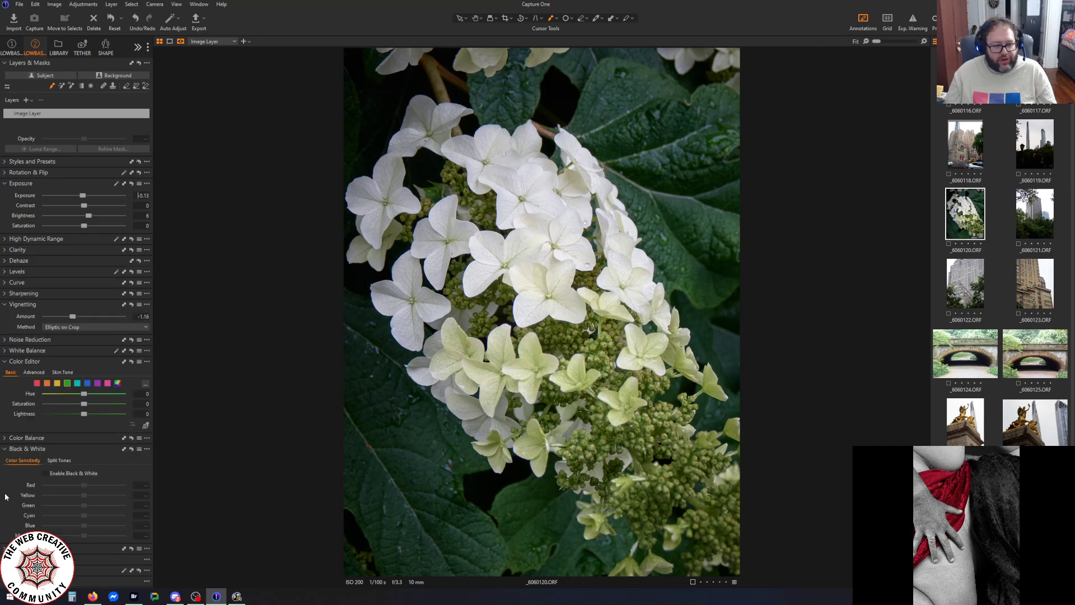
click(44, 473)
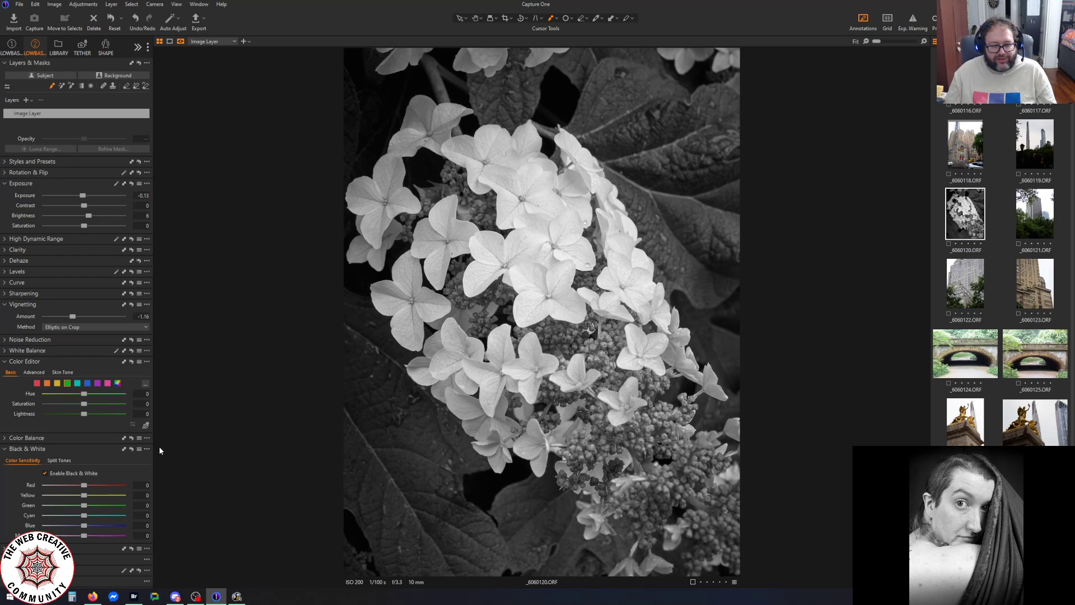
drag(84, 505, 54, 506)
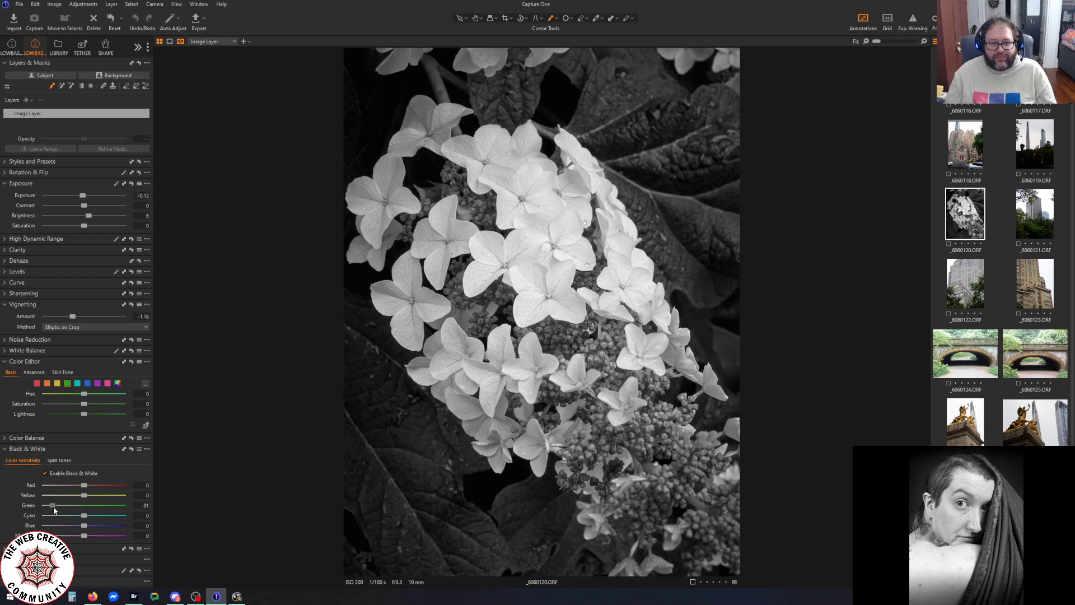
drag(84, 495, 116, 495)
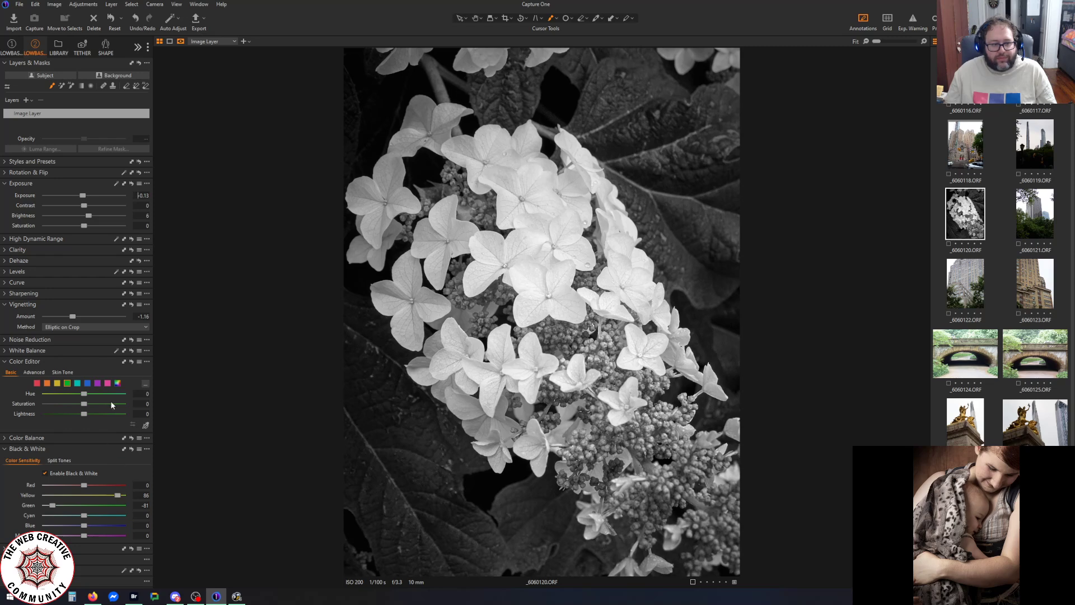
drag(72, 316, 66, 318)
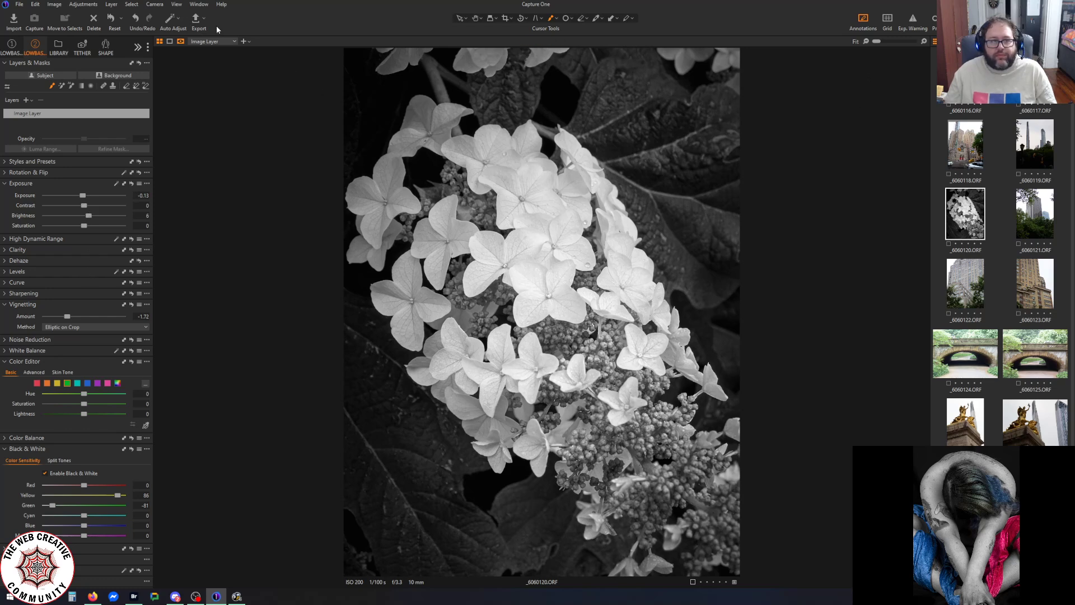
Export the black-and-white flower photo with the 8-bit Adobe RGB TIFF recipe into C1 Edits, named "120 bw"
click(197, 22)
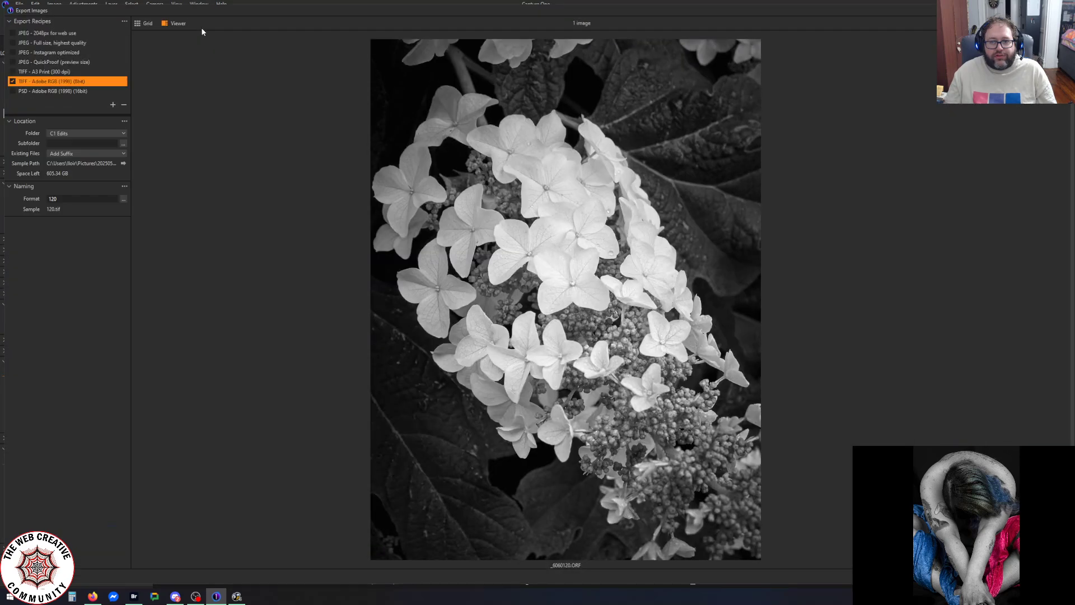
click(68, 199)
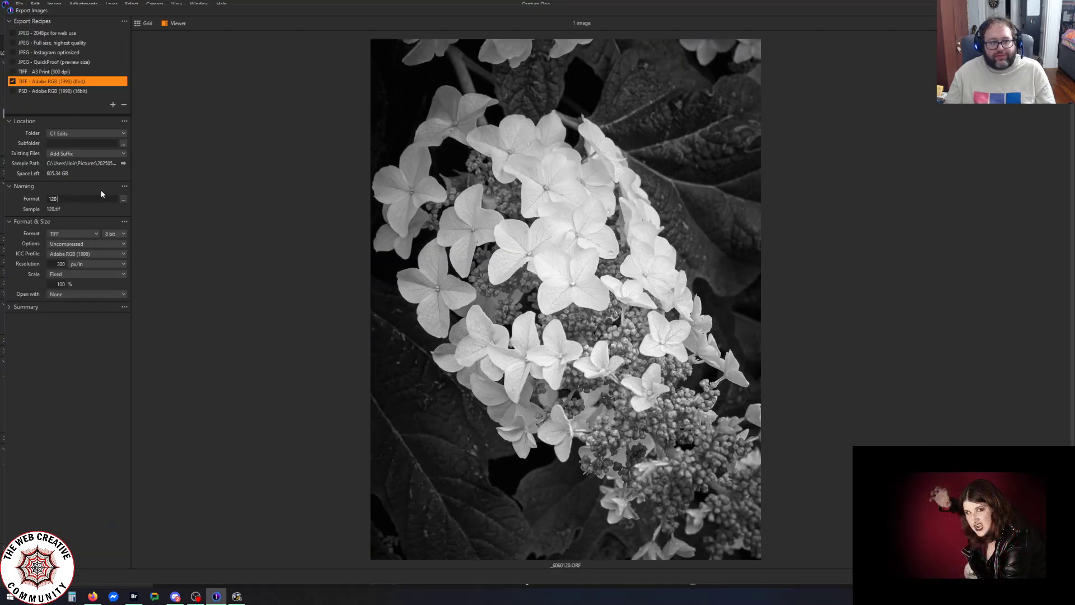
text(bw)
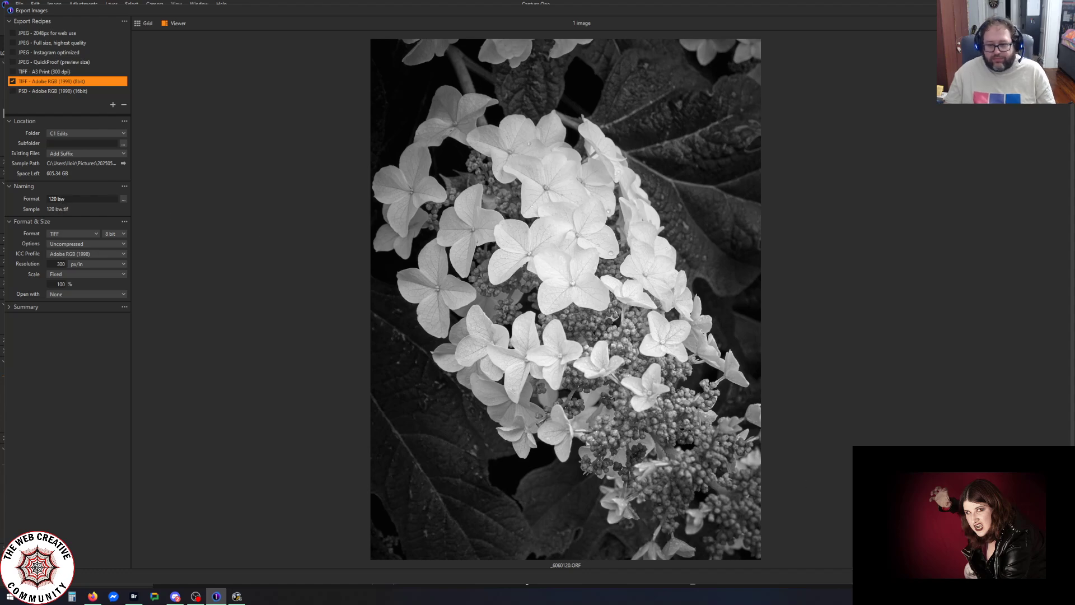
key(Return)
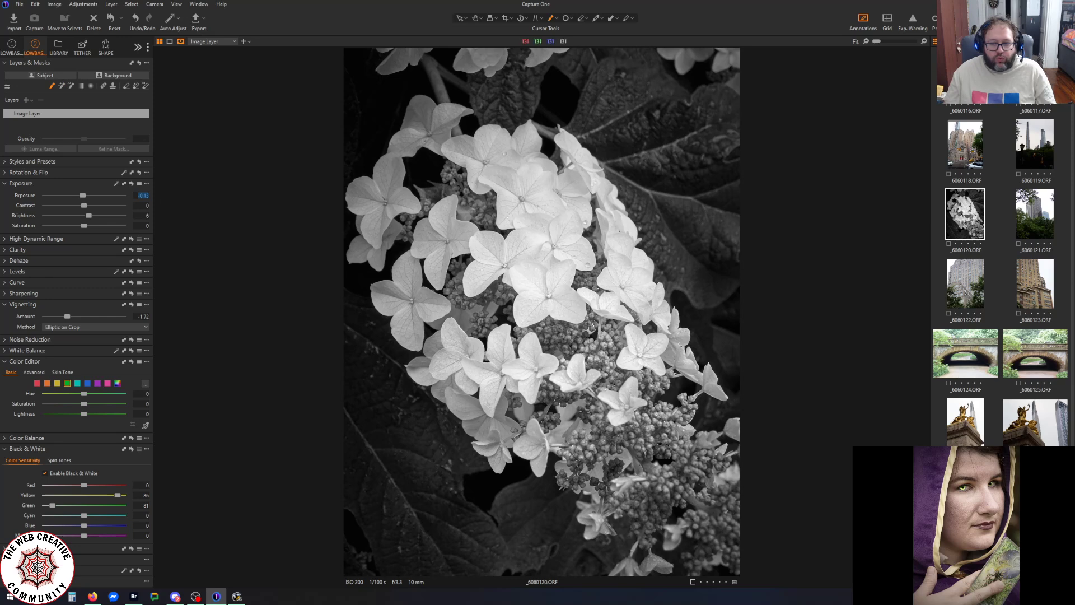
Browse the current photos and the recent imports of June 24, June 18 and June 1, 2025 for another photo to edit
scroll(1011, 358, down, 3)
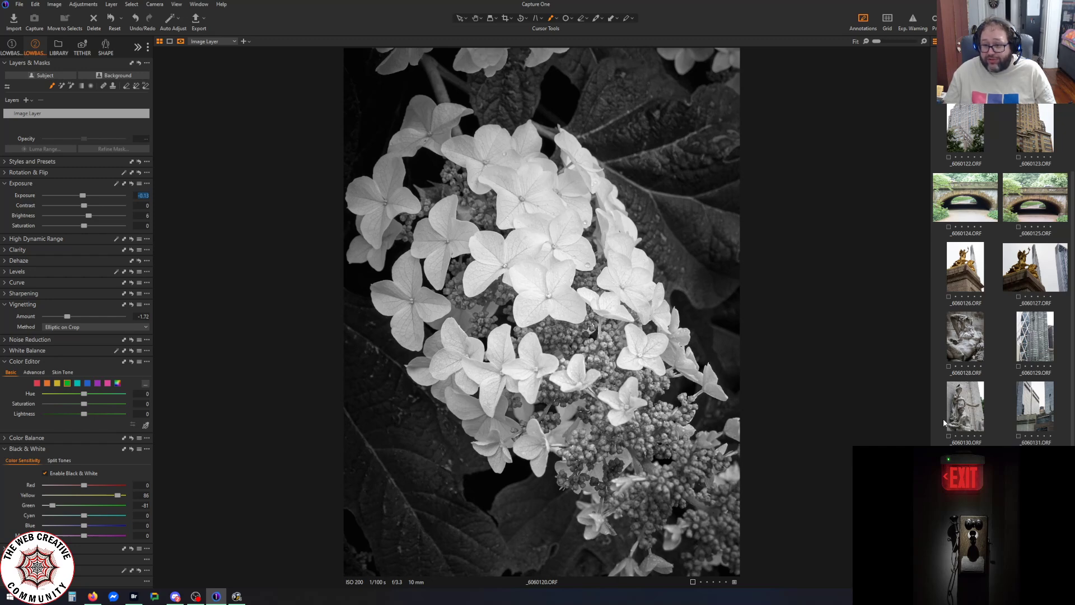
scroll(1001, 424, up, 3)
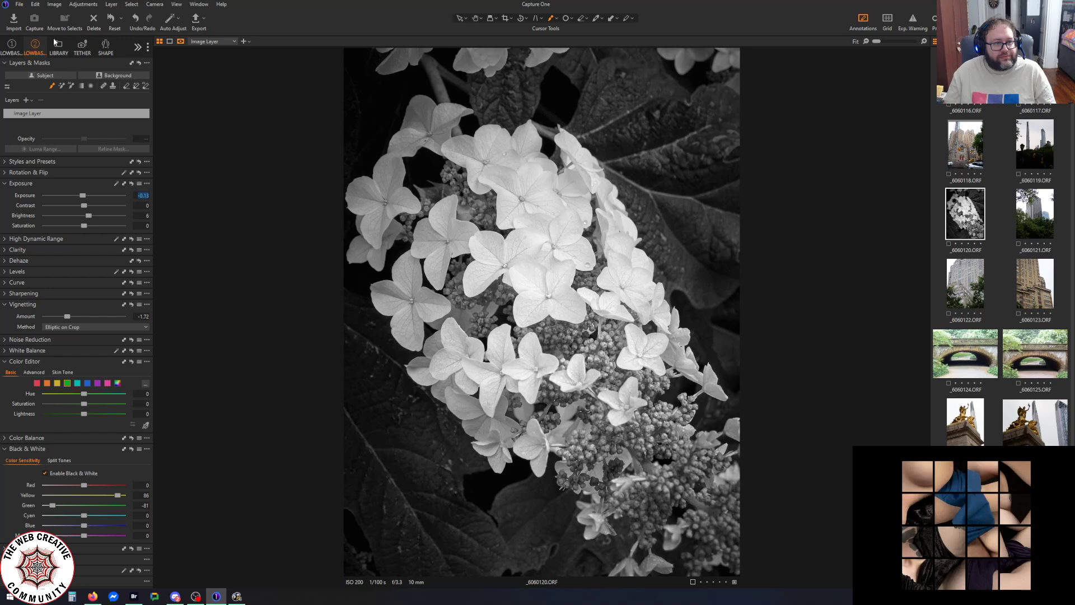
click(65, 47)
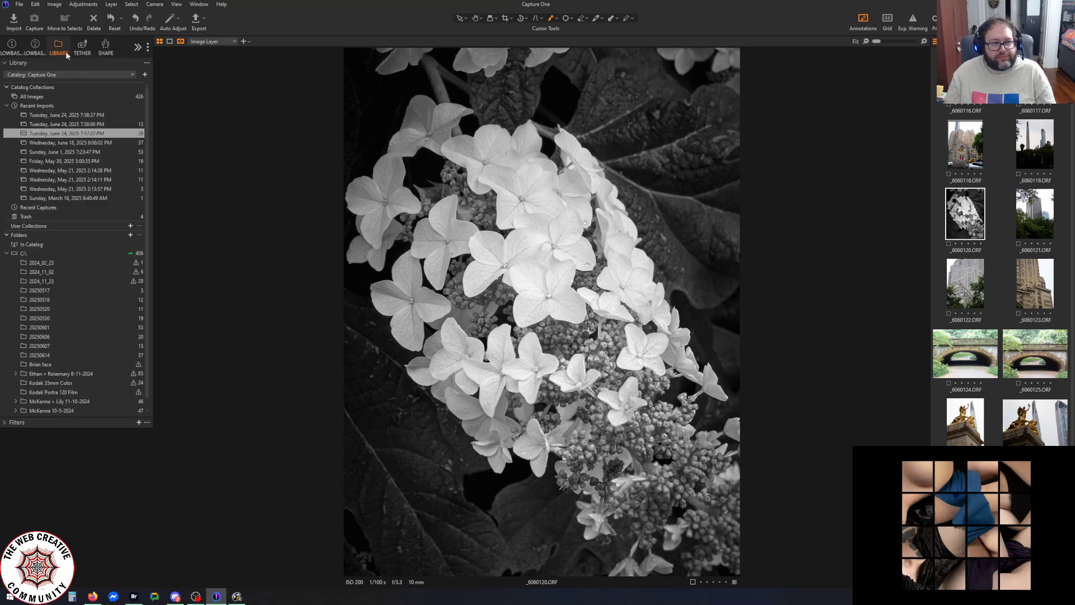
click(84, 125)
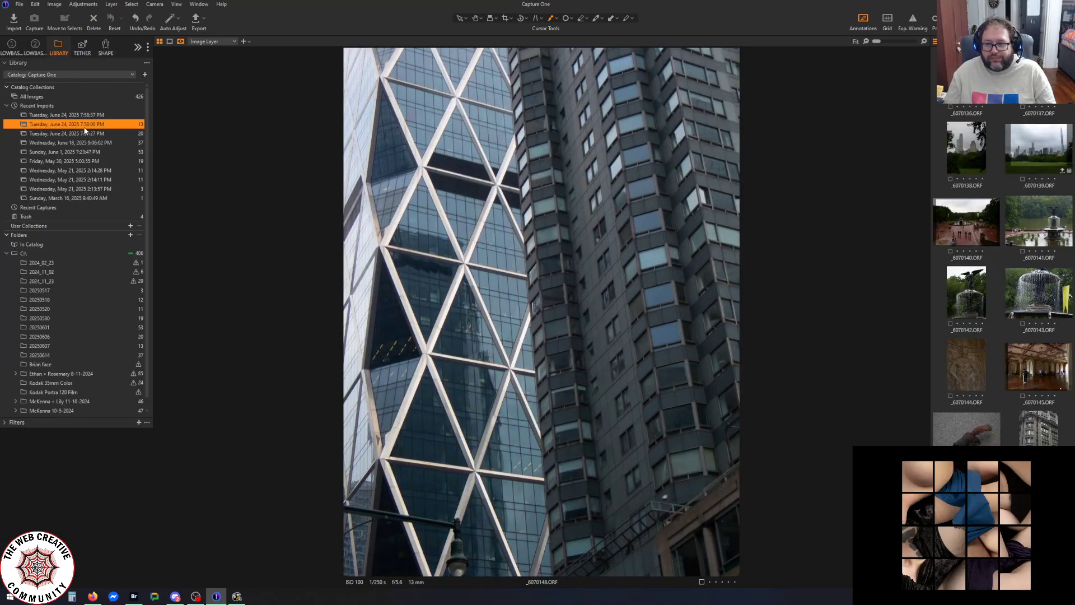
click(83, 143)
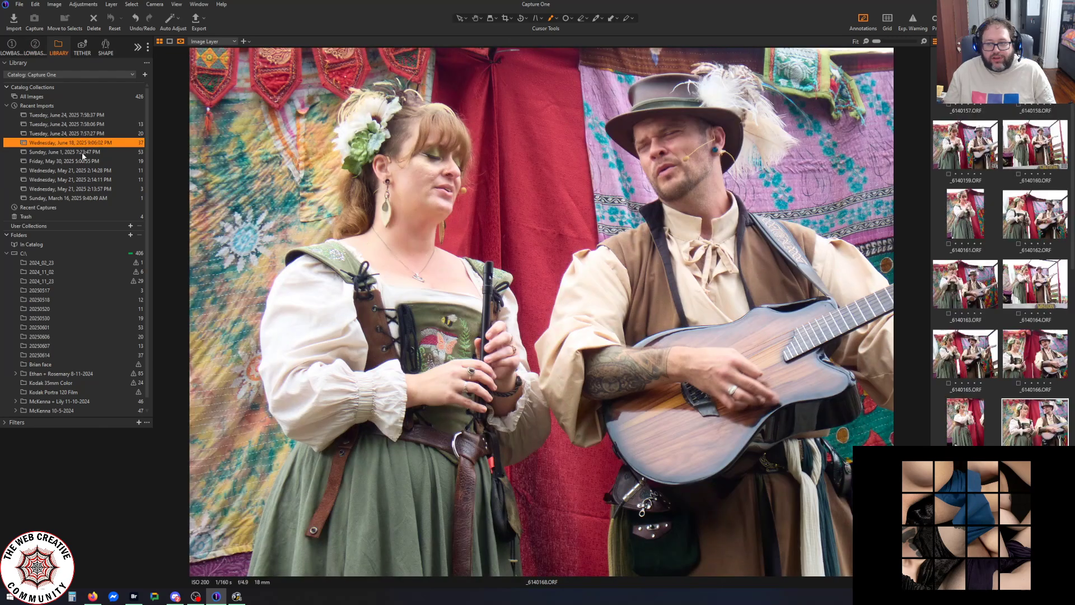
click(83, 153)
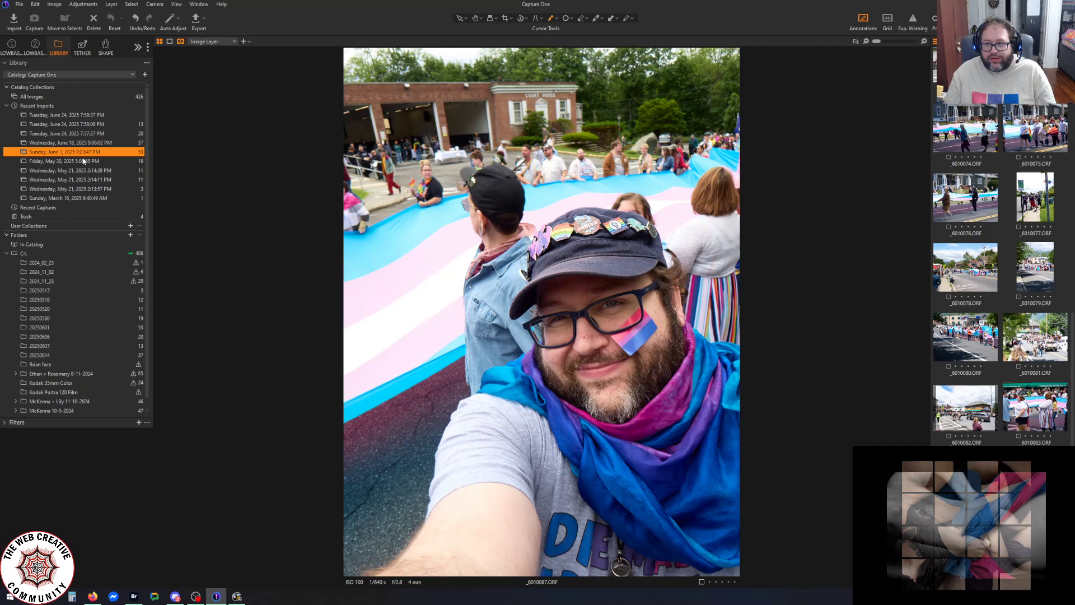
Look through the flower photos in the May 30, 2025 import, including the yellow iris shots
click(82, 162)
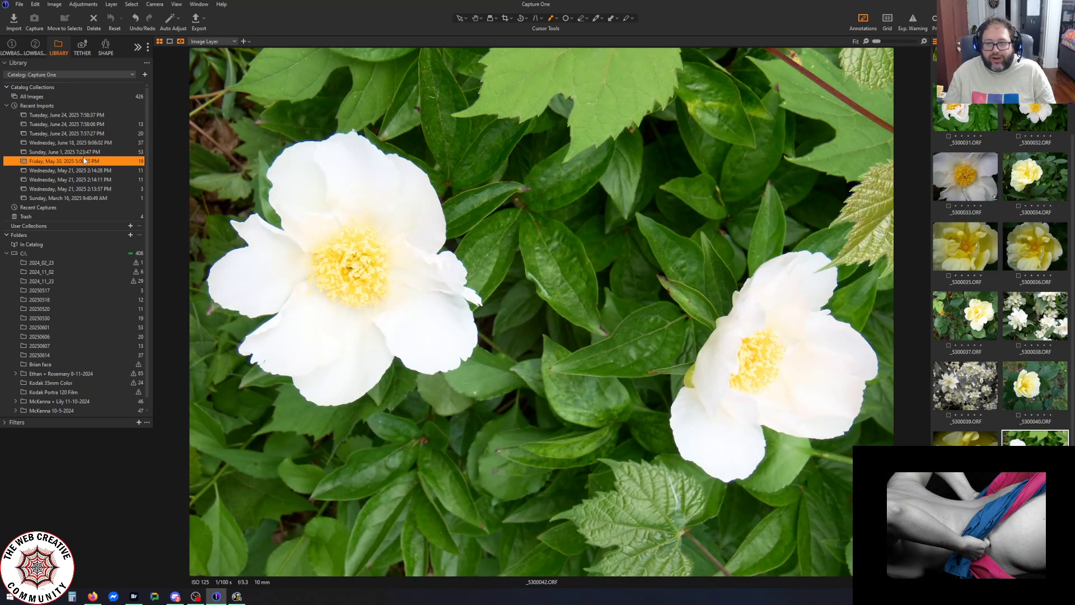
scroll(1022, 353, up, 2)
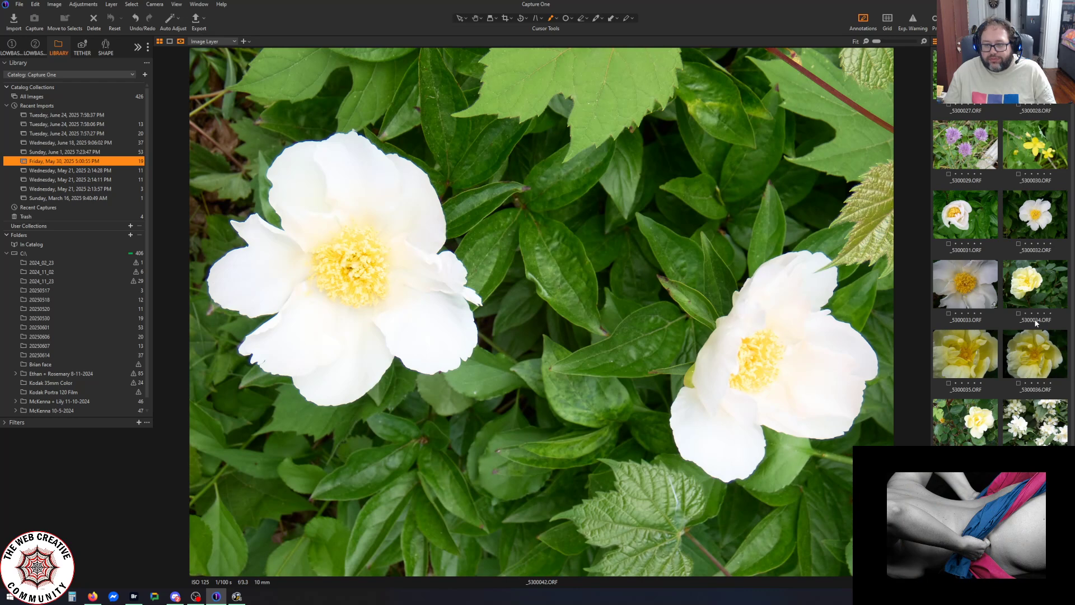
scroll(1035, 321, down, 3)
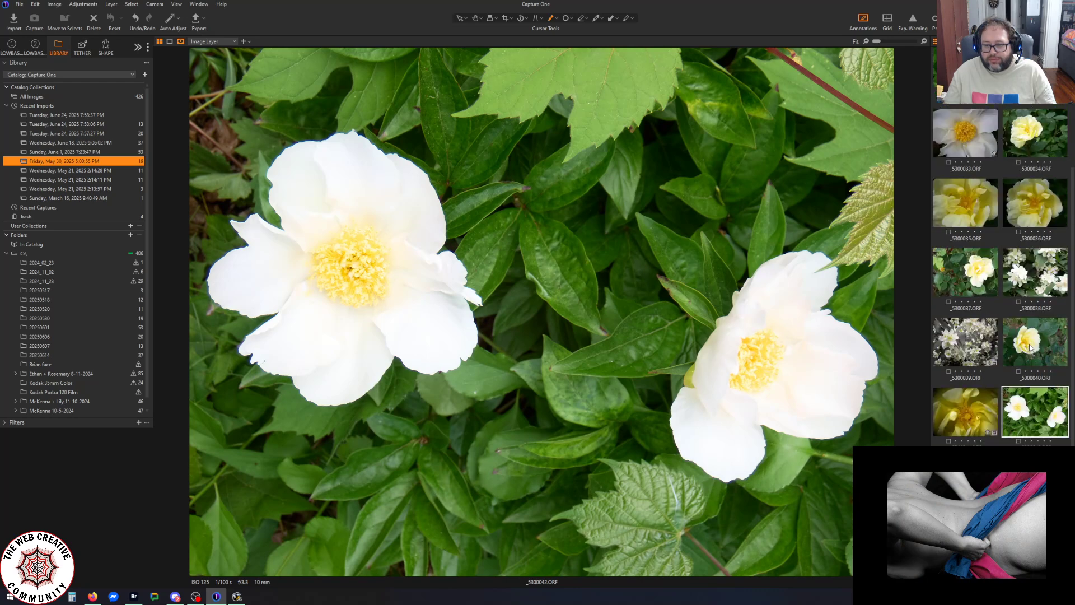
key(Right)
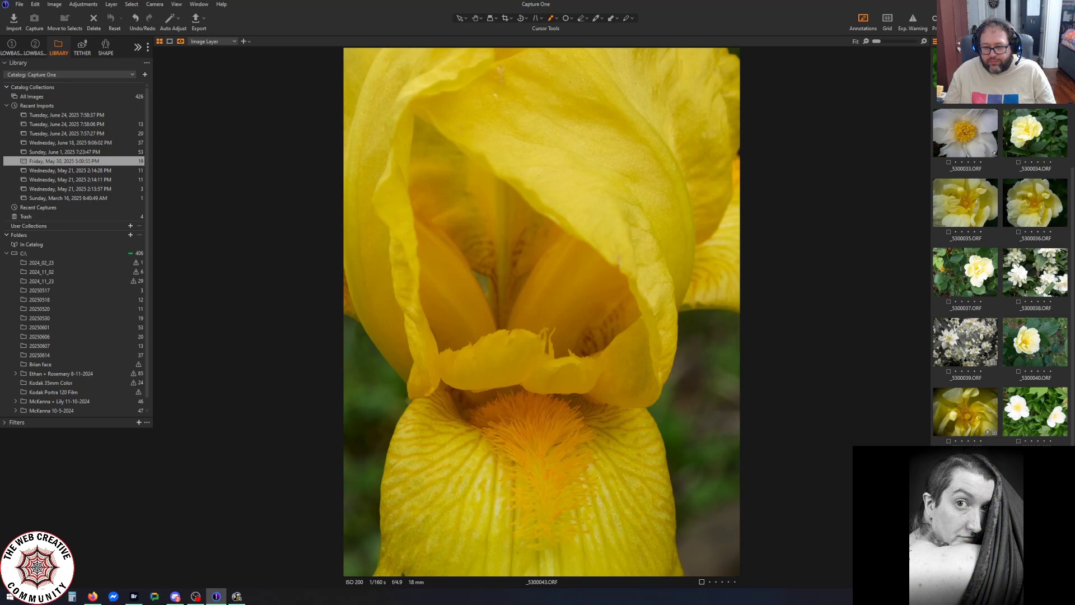
click(965, 549)
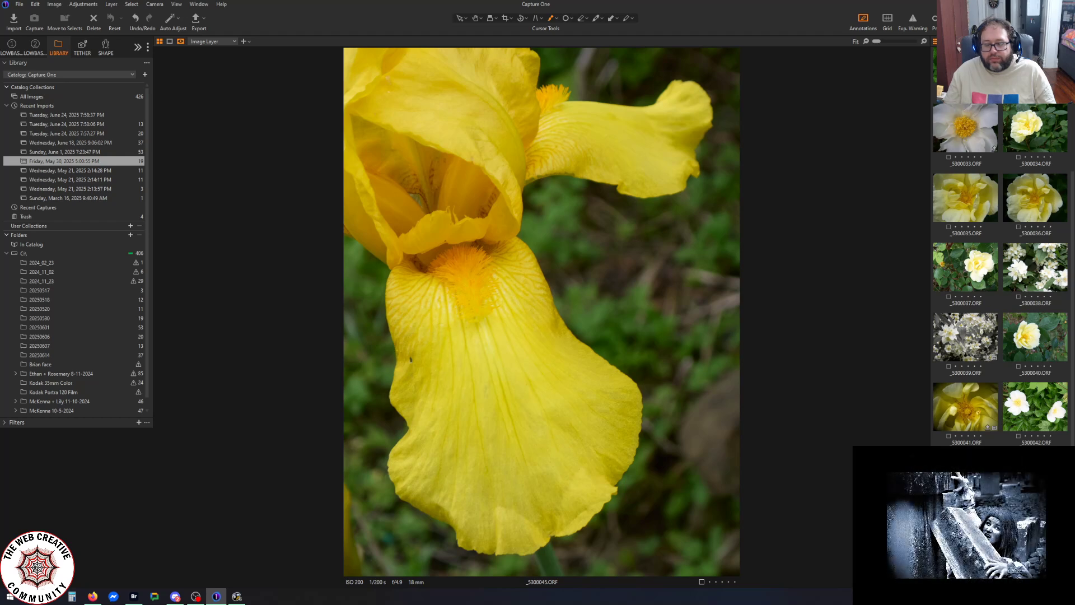
Look at the purple and yellow flower photos in the May 21, 2025 2:14:28 PM import, including _5200018, _5200020 and _5200025
click(102, 172)
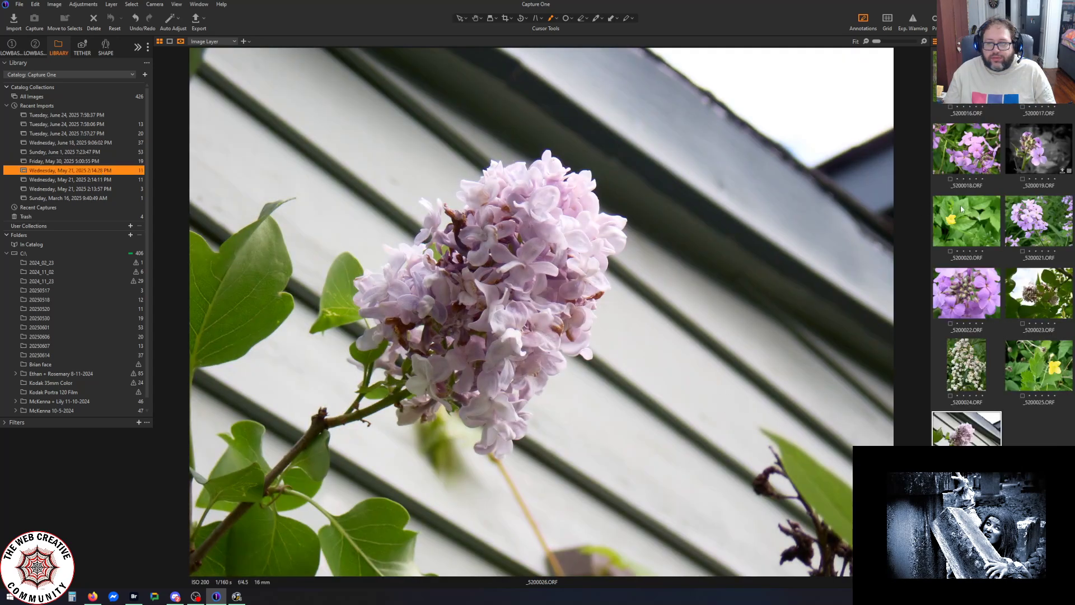
click(972, 137)
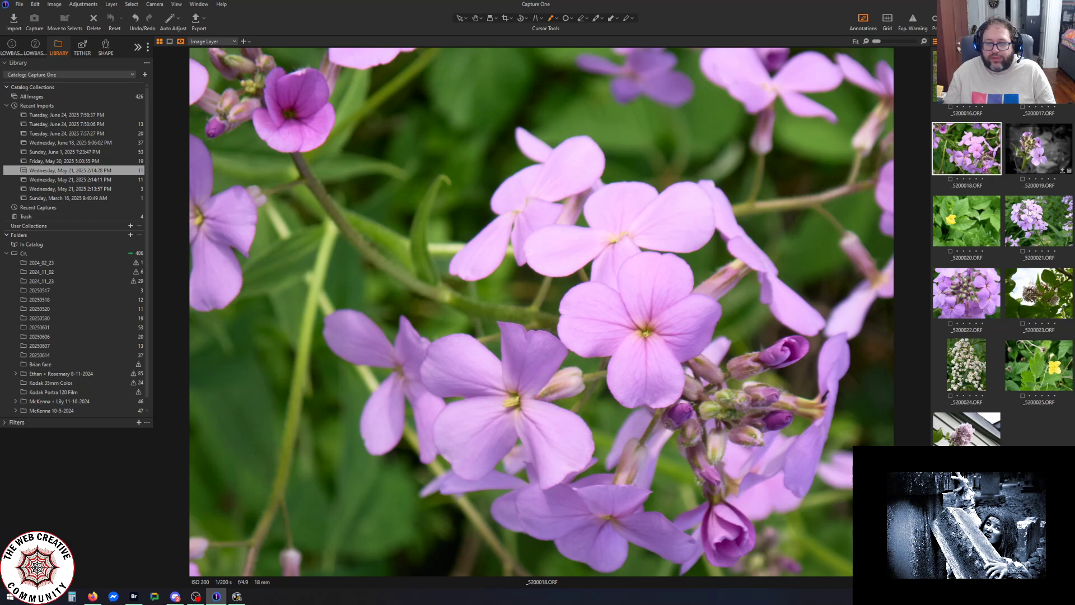
click(1030, 212)
click(1038, 359)
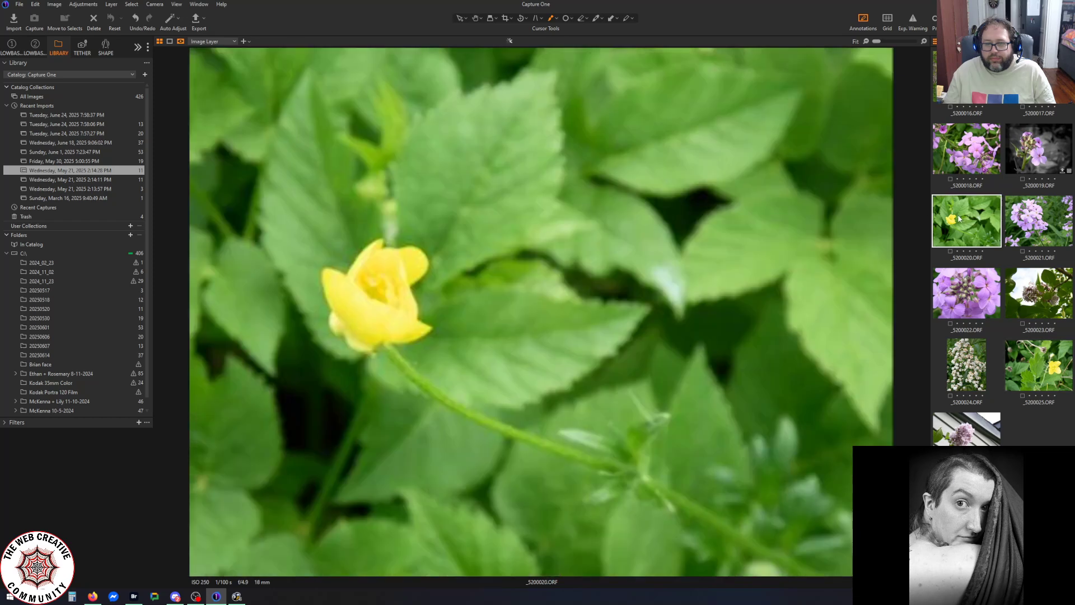
click(959, 219)
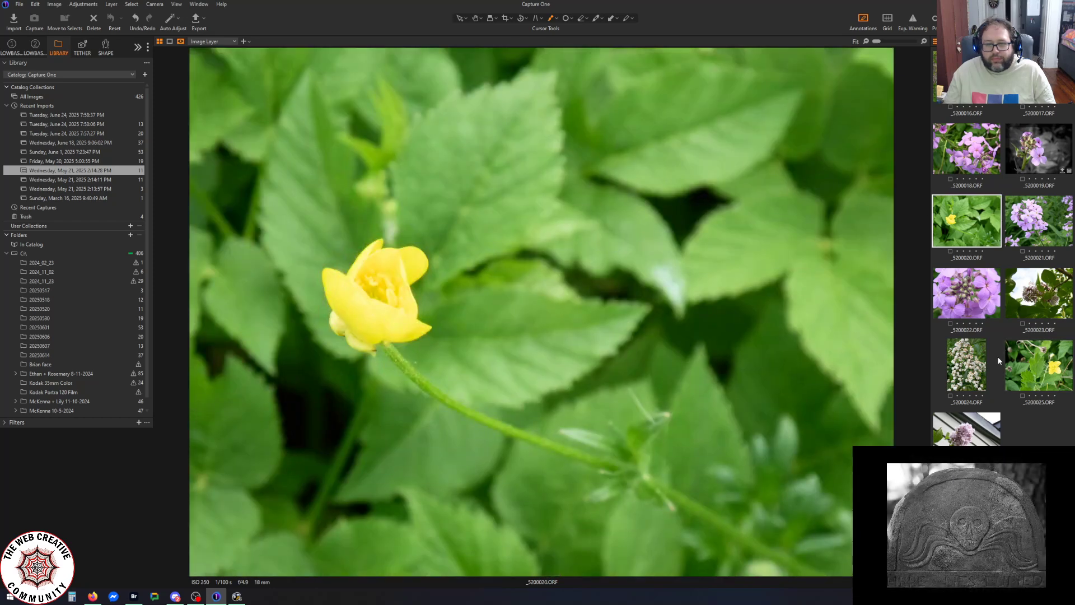
click(994, 361)
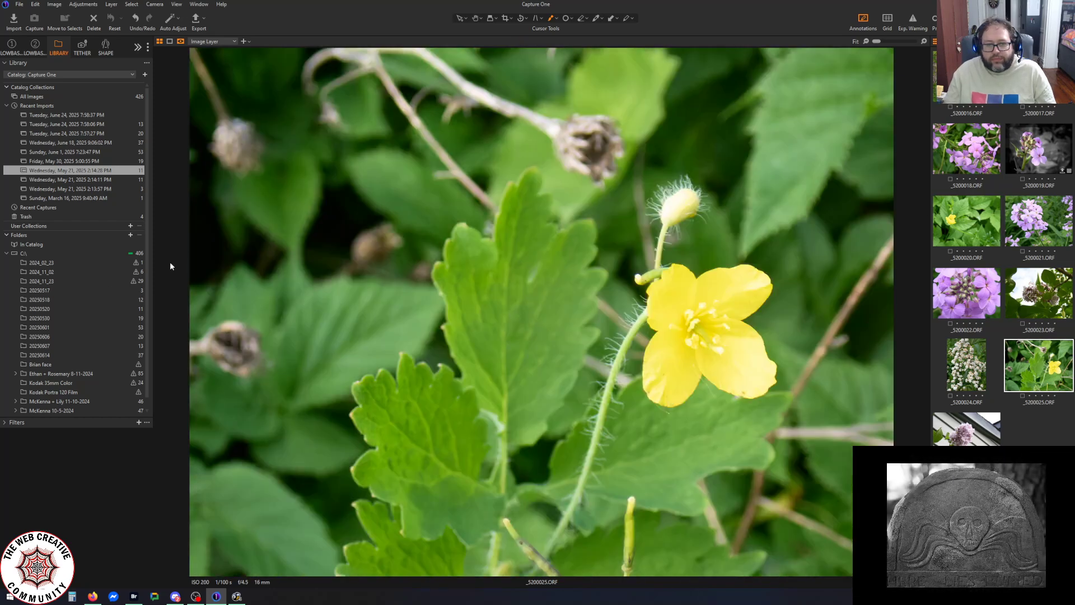
View _5180010, _5180012 and _5180007 in the May 21, 2025 2:14:11 PM import, and open the 2:13:57 PM import
click(79, 180)
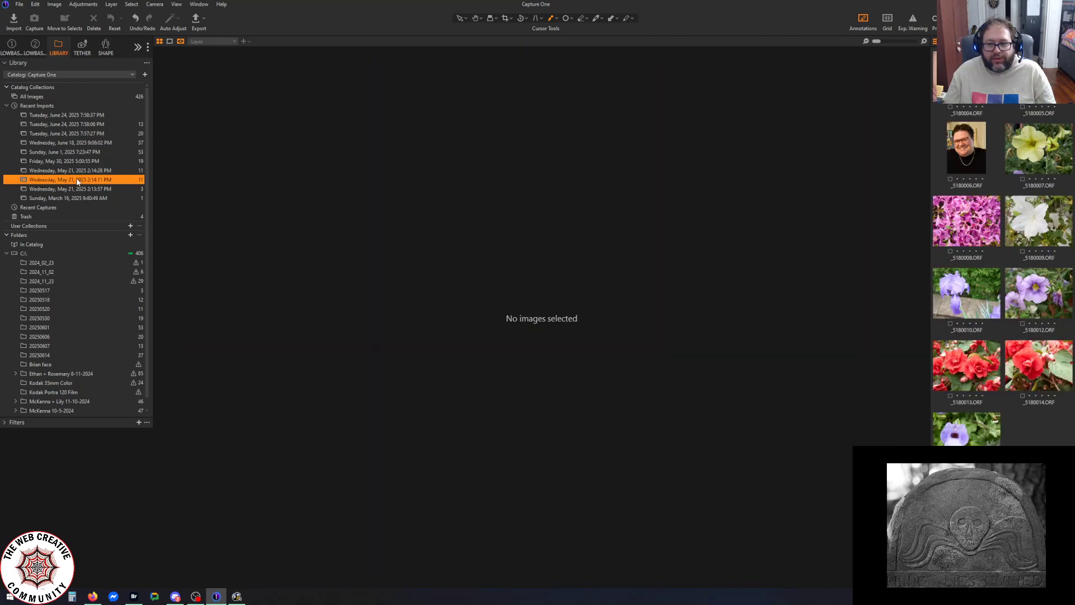
click(961, 277)
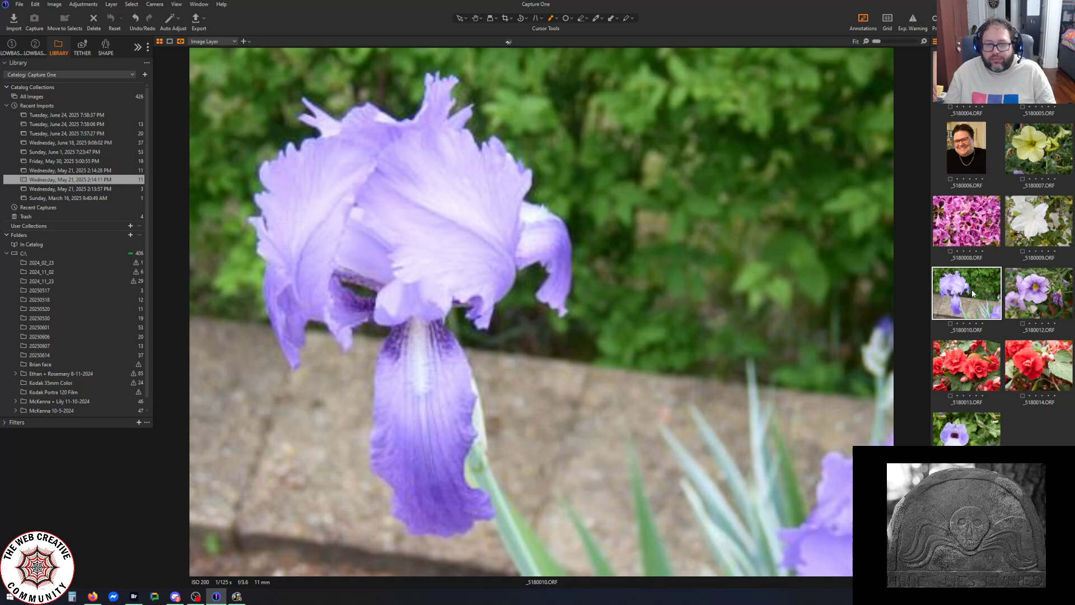
click(1060, 298)
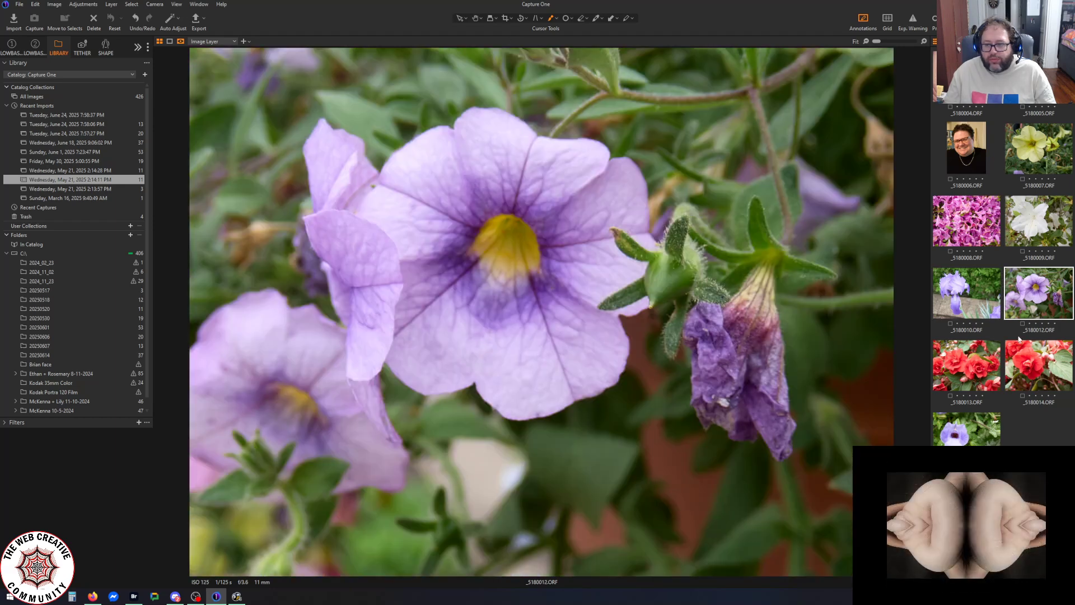
click(1042, 162)
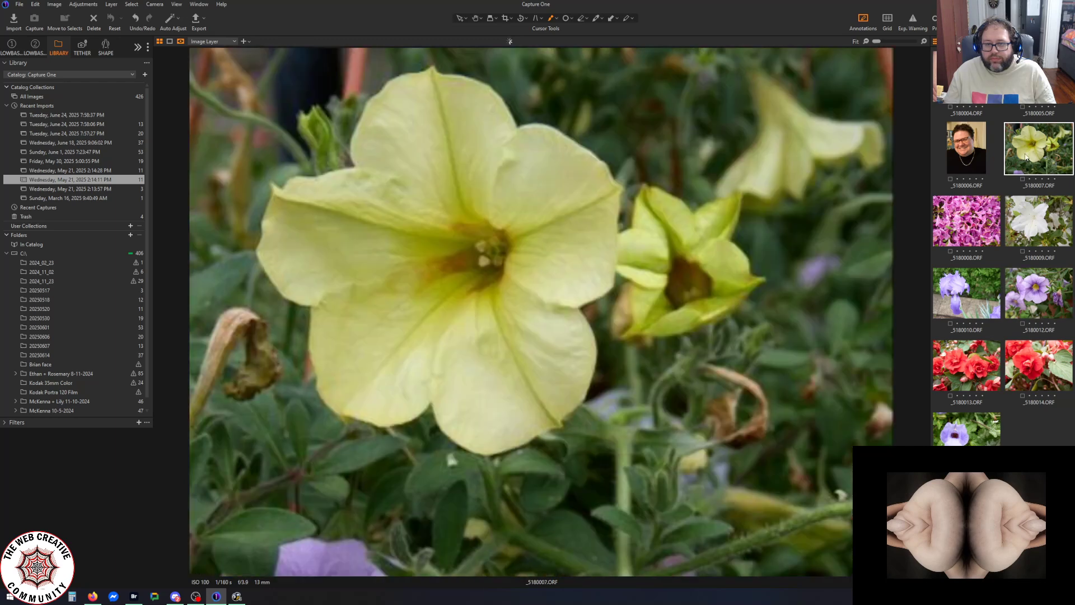
click(108, 190)
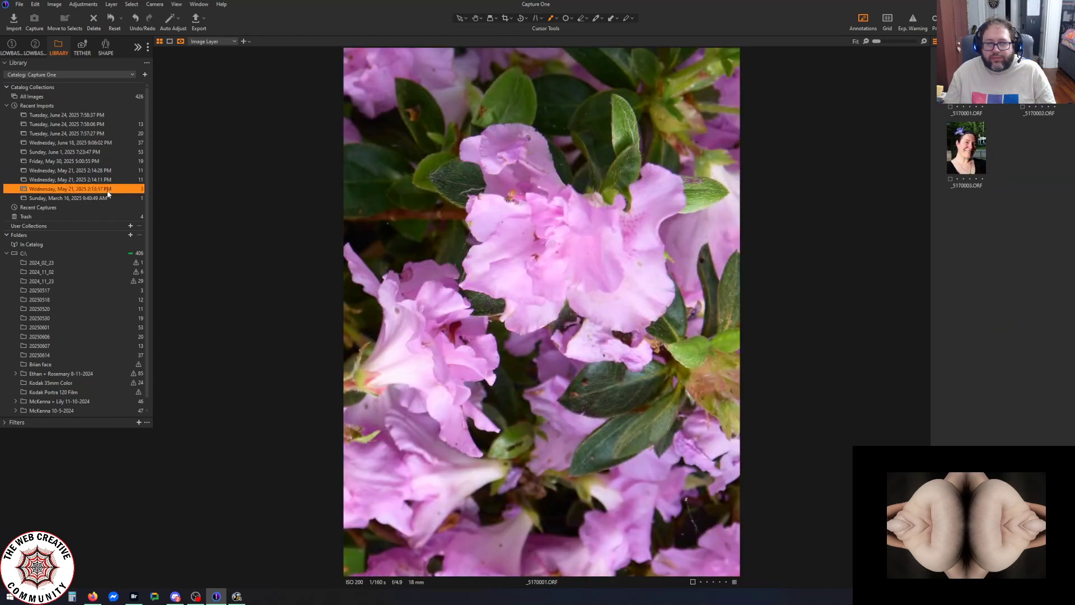
Browse the June 24, June 1 and May 21, 2025 imports again, viewing the pink flower photos _6010047 and _6010046
click(103, 133)
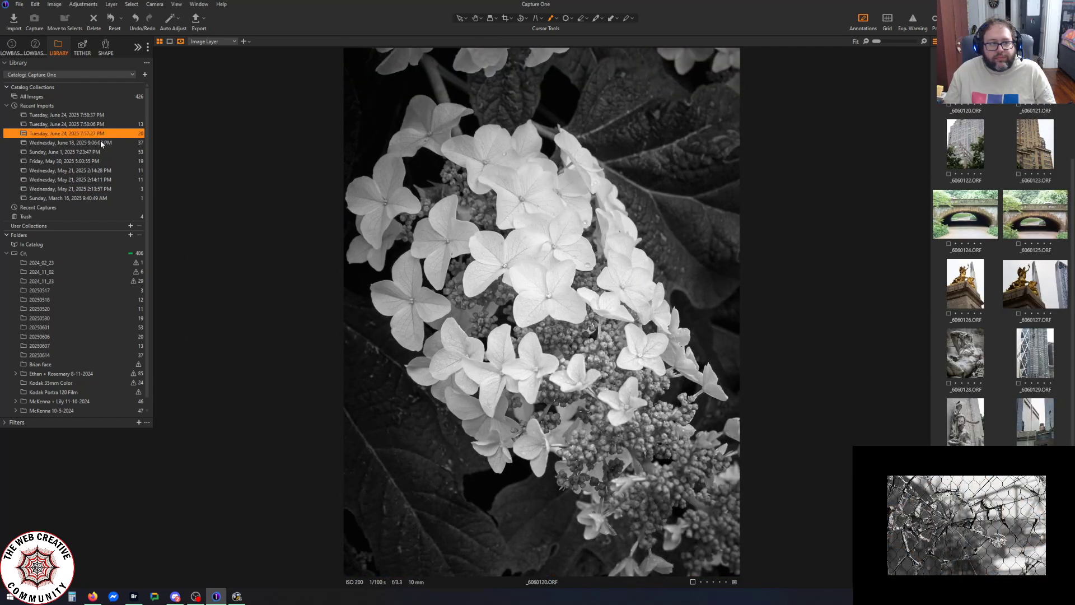
click(101, 152)
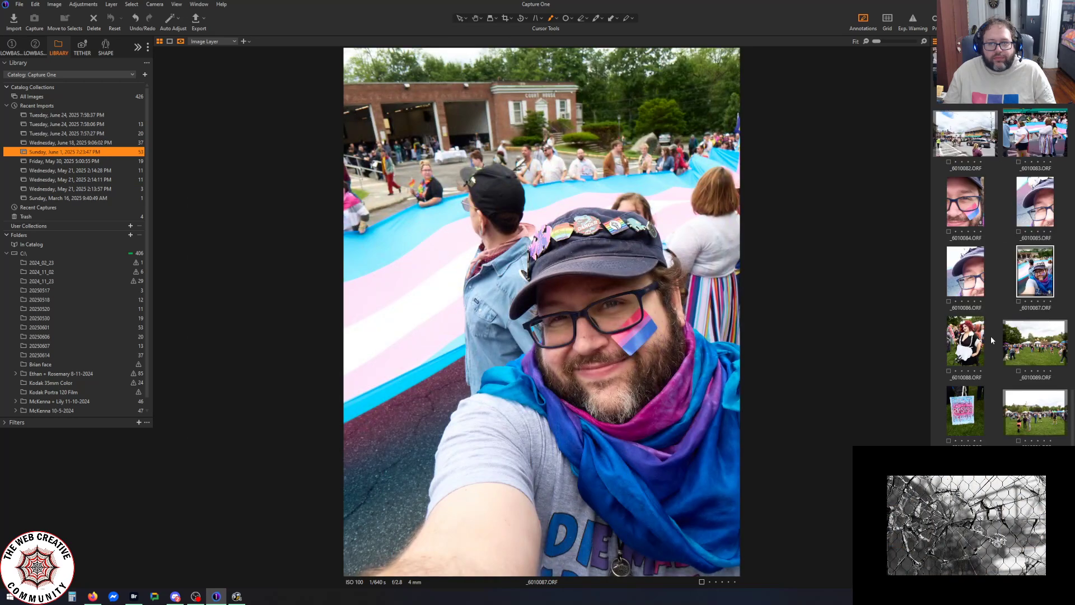
scroll(991, 340, up, 10)
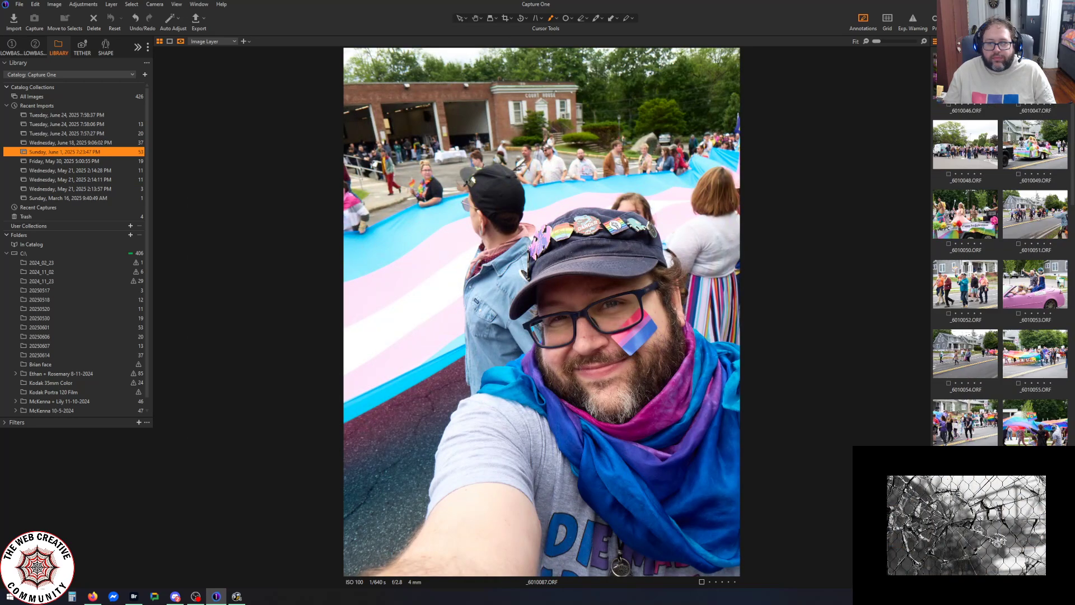
click(1035, 84)
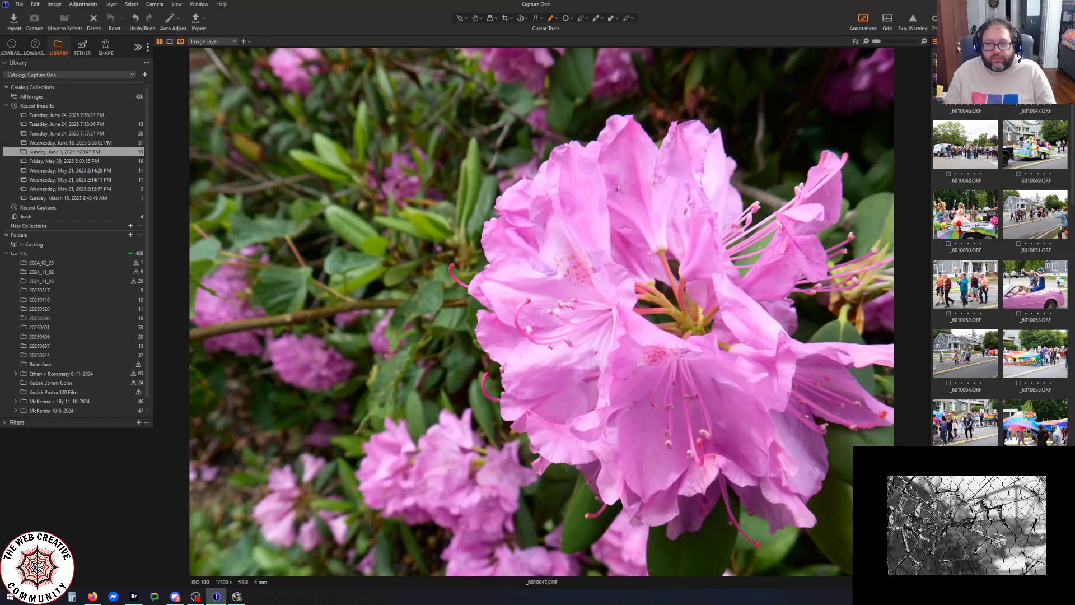
key(Left)
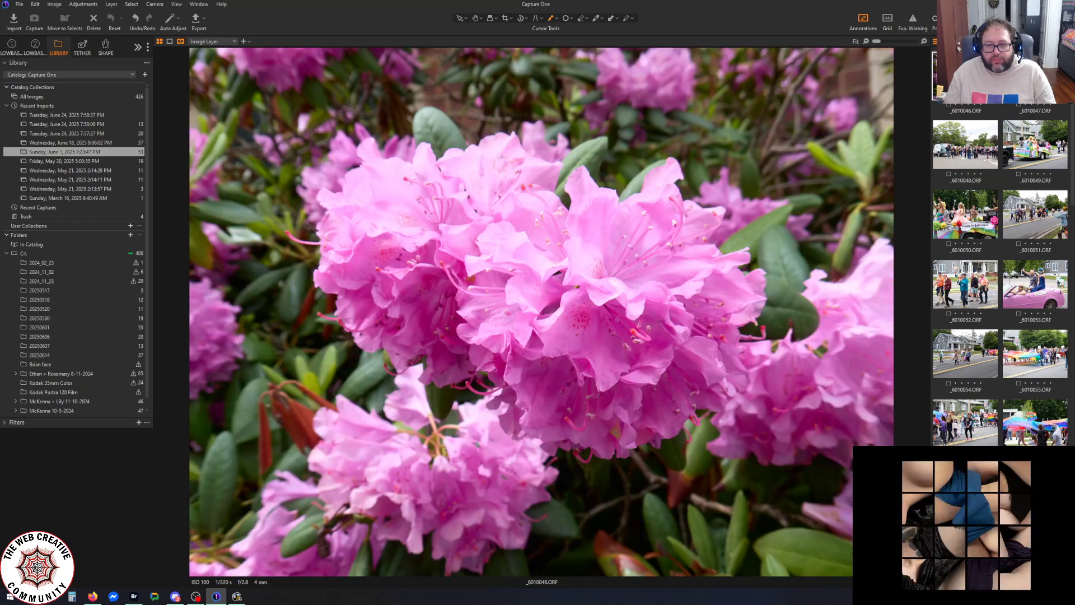
click(79, 125)
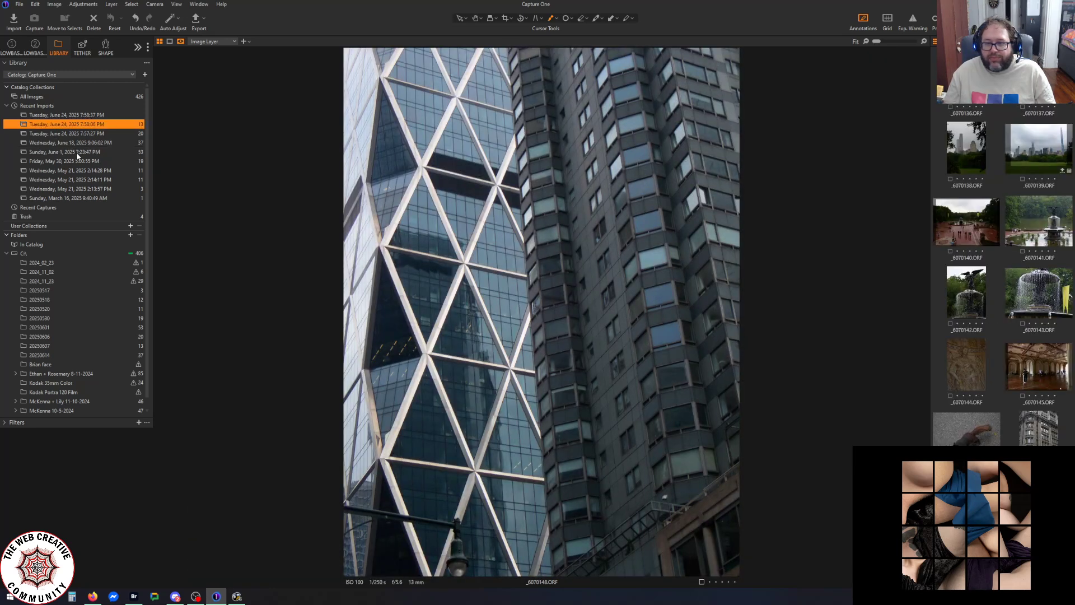
click(80, 179)
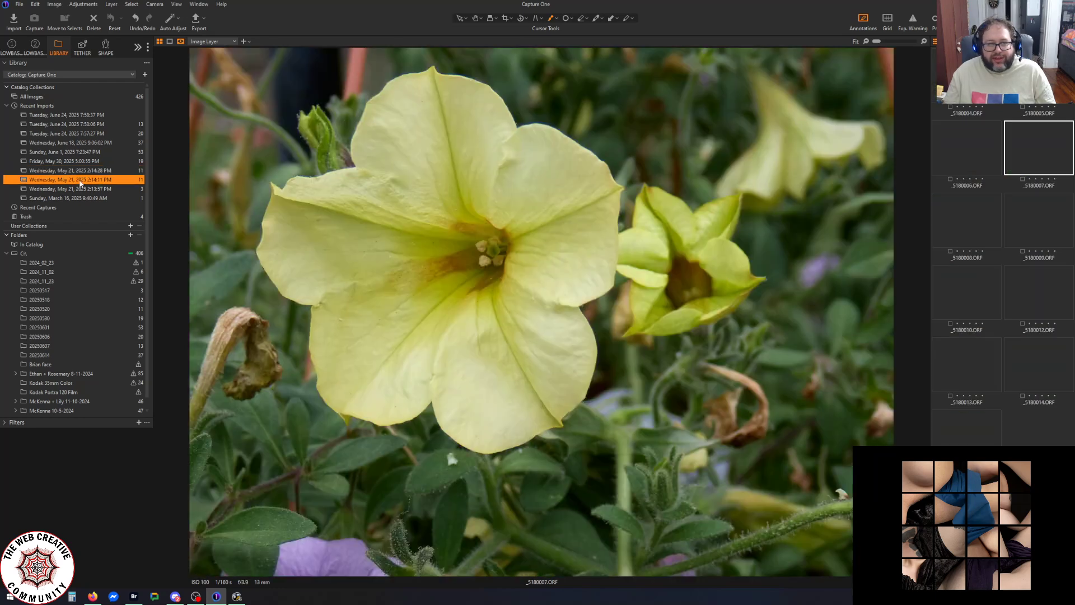
Open the May 30, 2025 import, view _5300030, and select the white flower photo _5300033 for editing
click(82, 161)
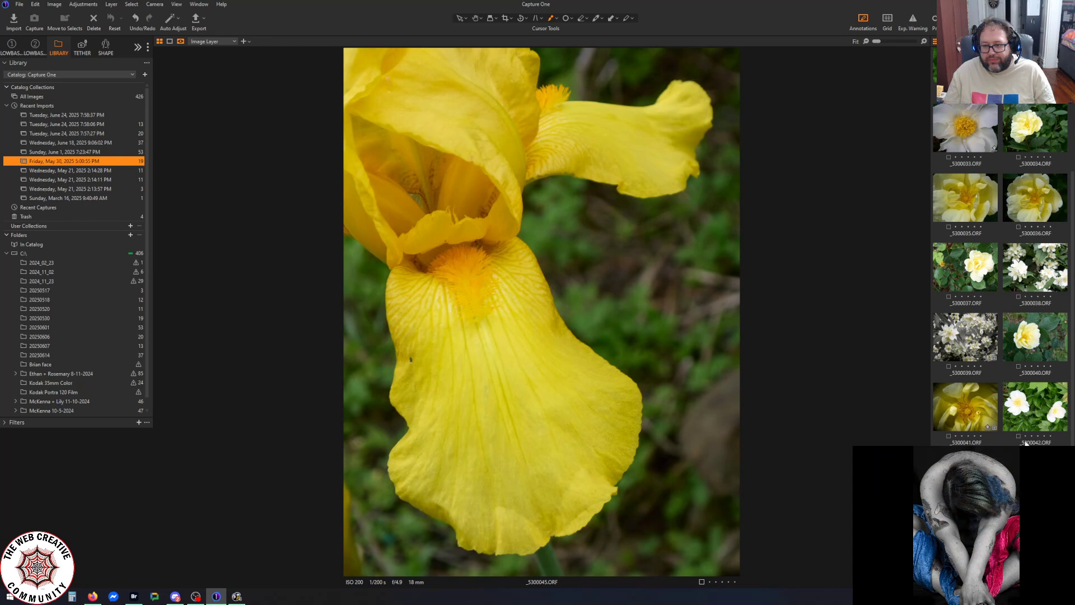
scroll(1000, 275, up, 3)
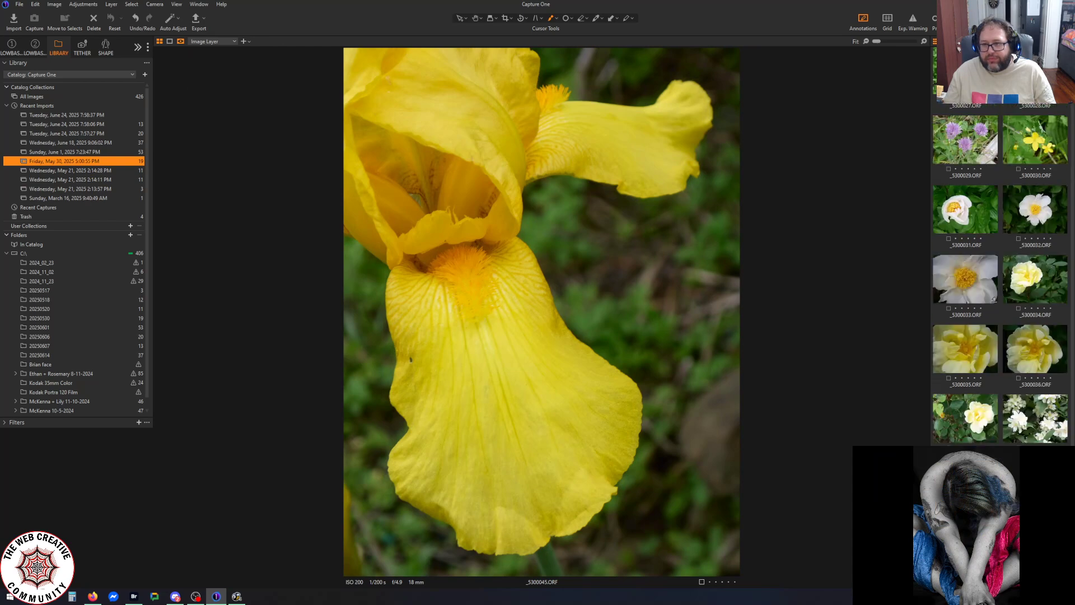
click(1048, 163)
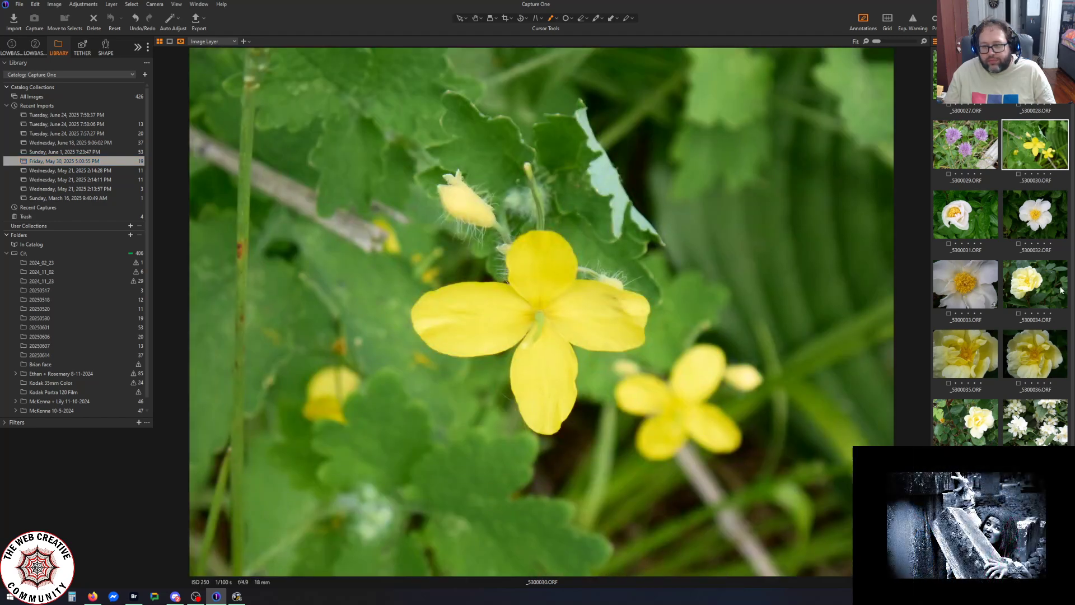
click(982, 289)
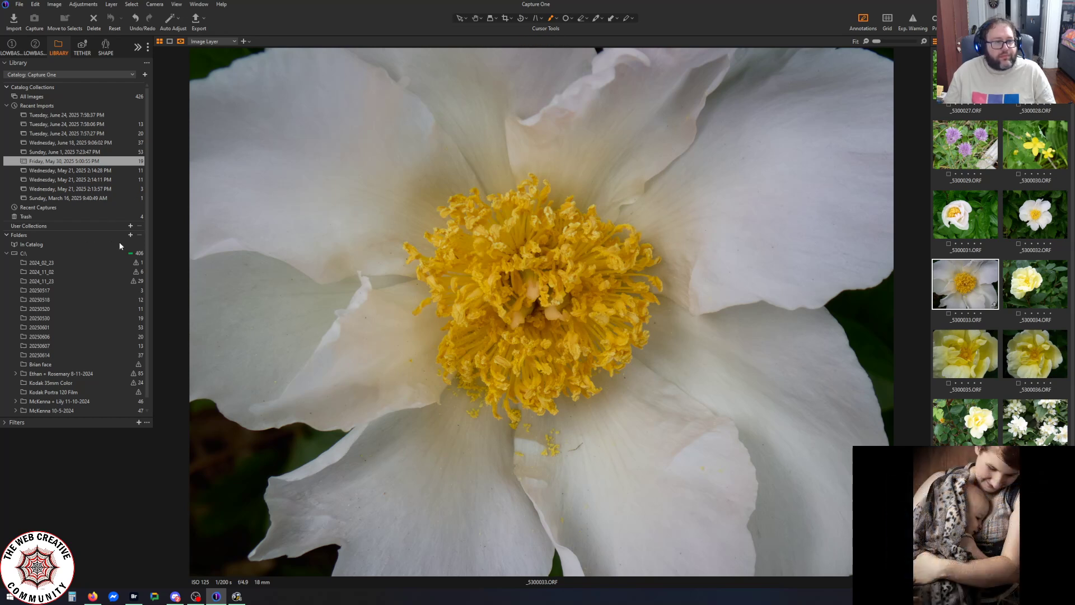
Brighten the white flower with the Luma curve by moving its white point to input 188, output 255
click(35, 46)
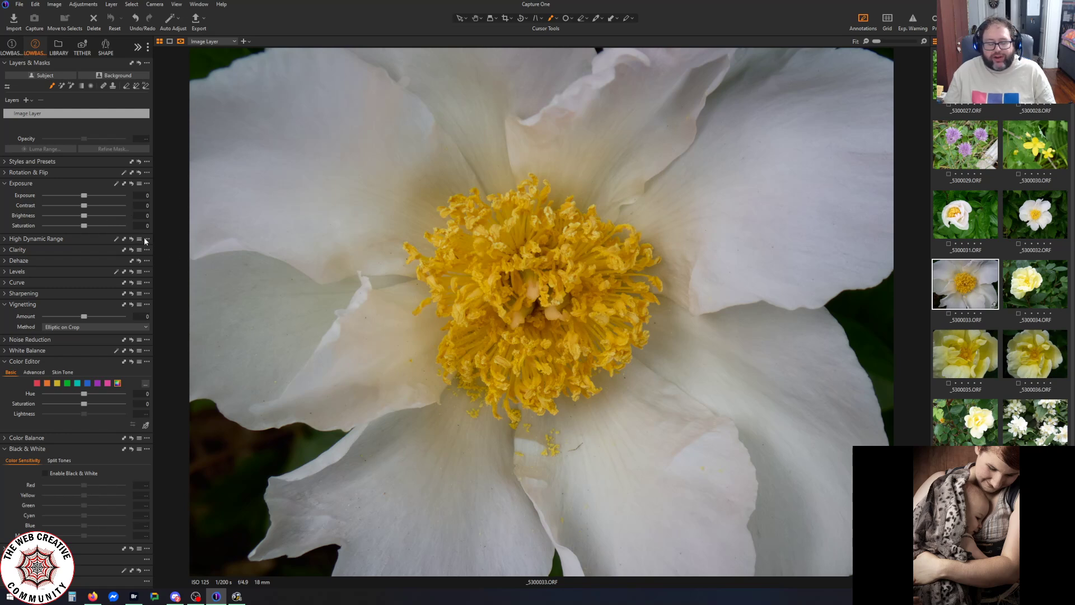
click(6, 284)
drag(135, 168, 103, 162)
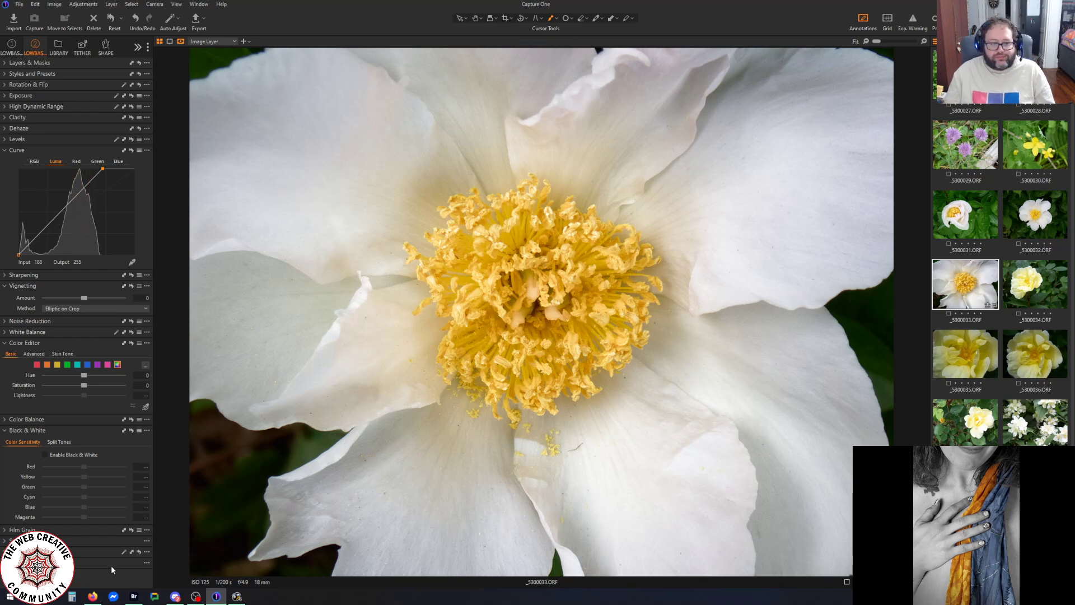
Set the High Dynamic Range Highlight to -38 and Shadow to 26
mouse_move(234, 598)
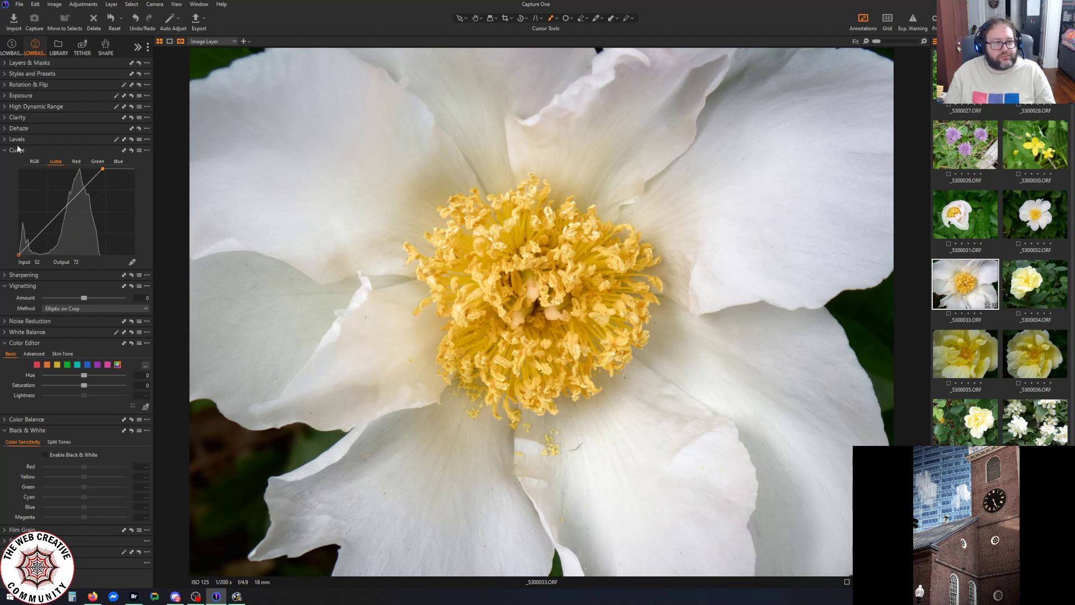
click(9, 110)
drag(84, 122, 2, 125)
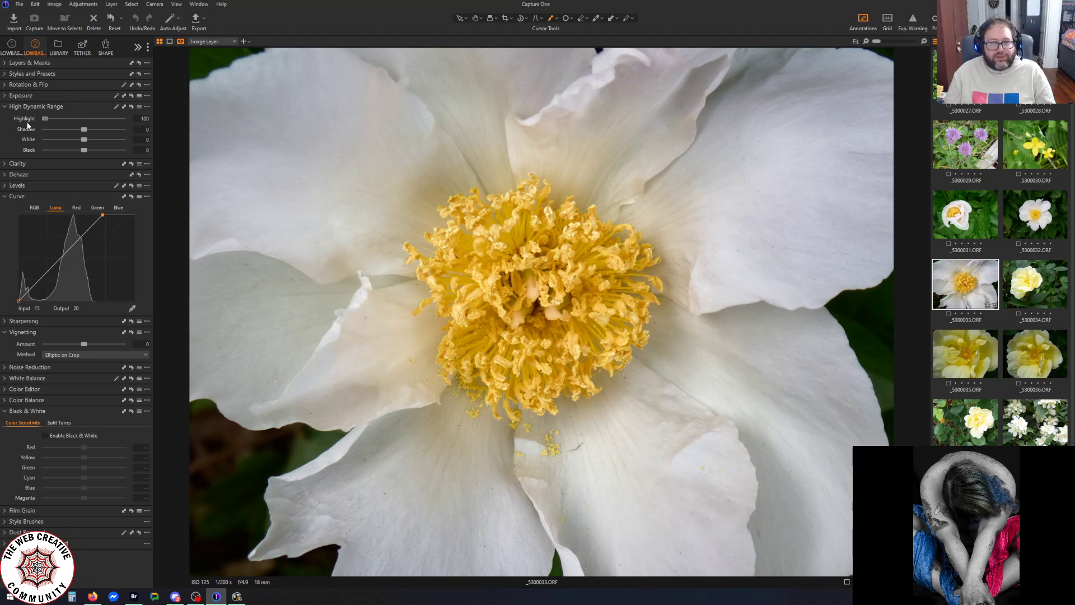
drag(45, 119, 93, 129)
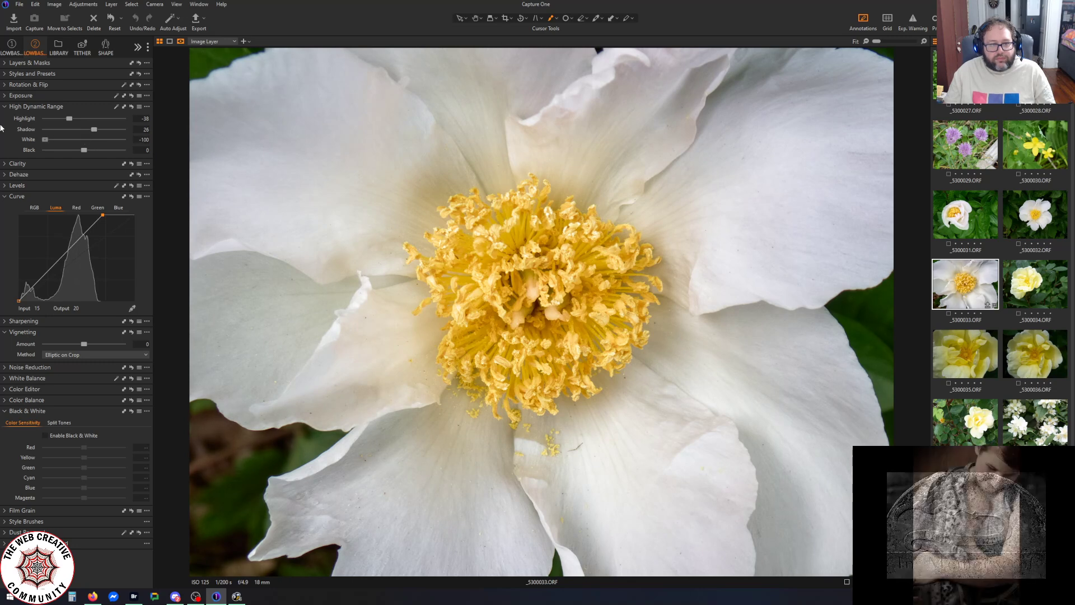
Try different High Dynamic Range White and Black values, and reset both to 0
mouse_move(84, 140)
mouse_down()
mouse_move(264, 144)
mouse_move(82, 144)
mouse_up()
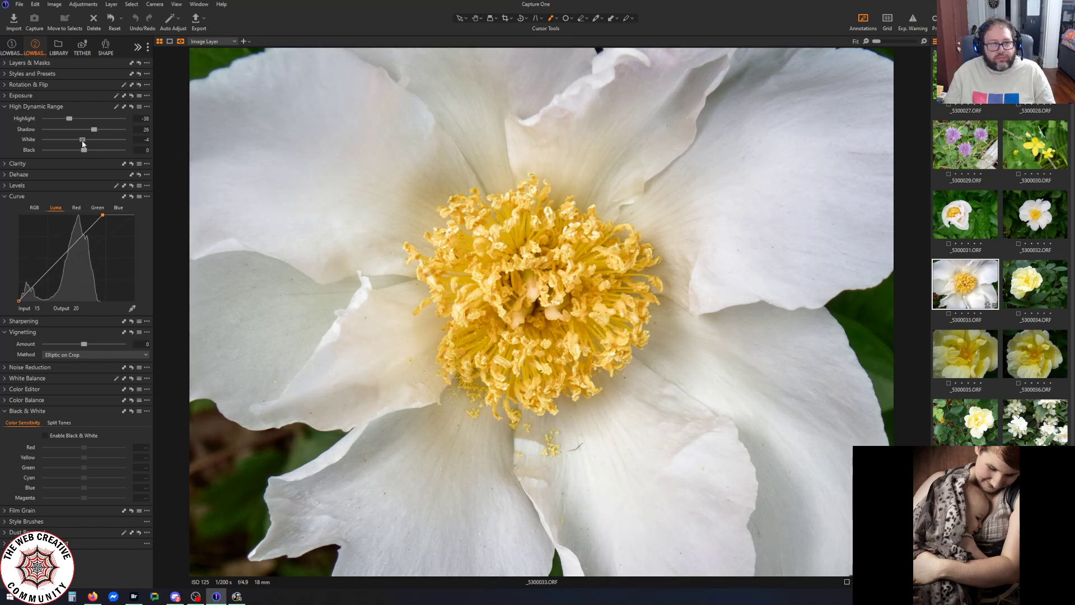
text(0)
key(Return)
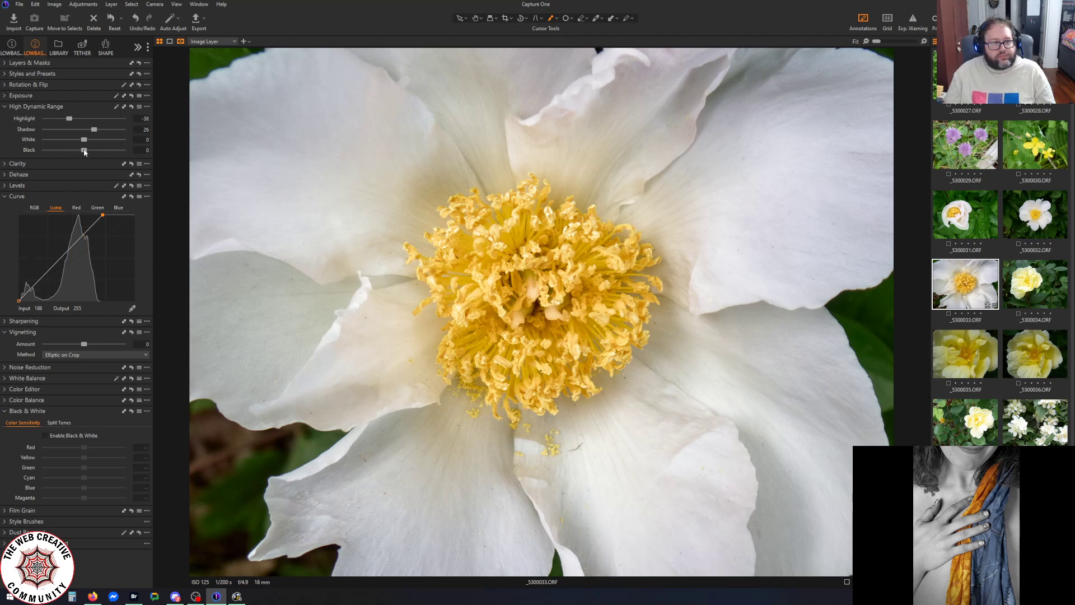
mouse_move(85, 150)
mouse_down()
mouse_move(33, 150)
mouse_move(83, 152)
mouse_up()
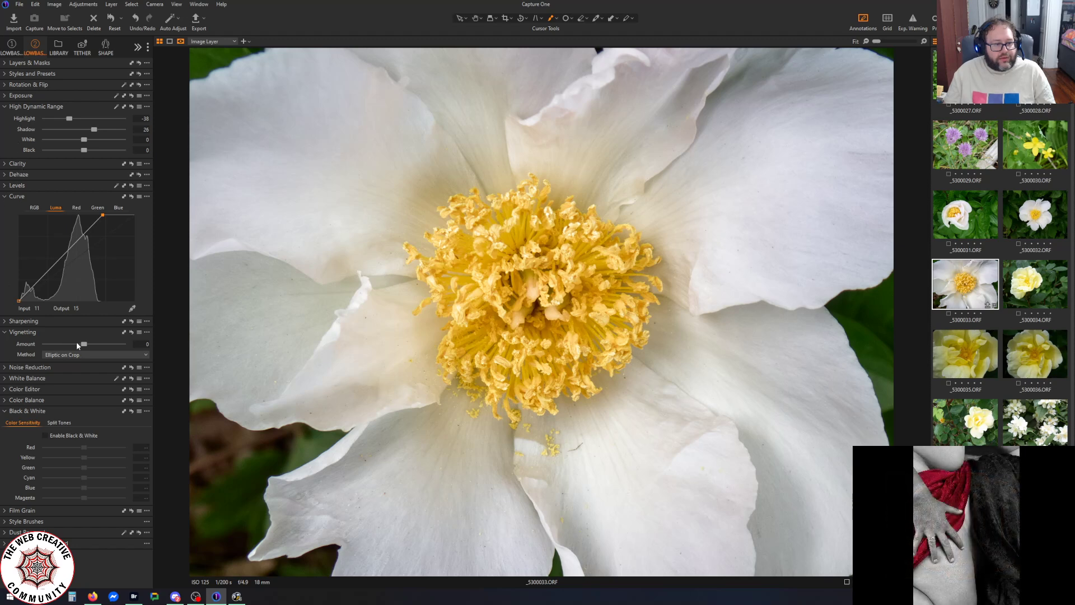
Try vignetting amounts of -1.33 and -0.3 on the flower, and reset the amount to 0
drag(85, 345, 72, 344)
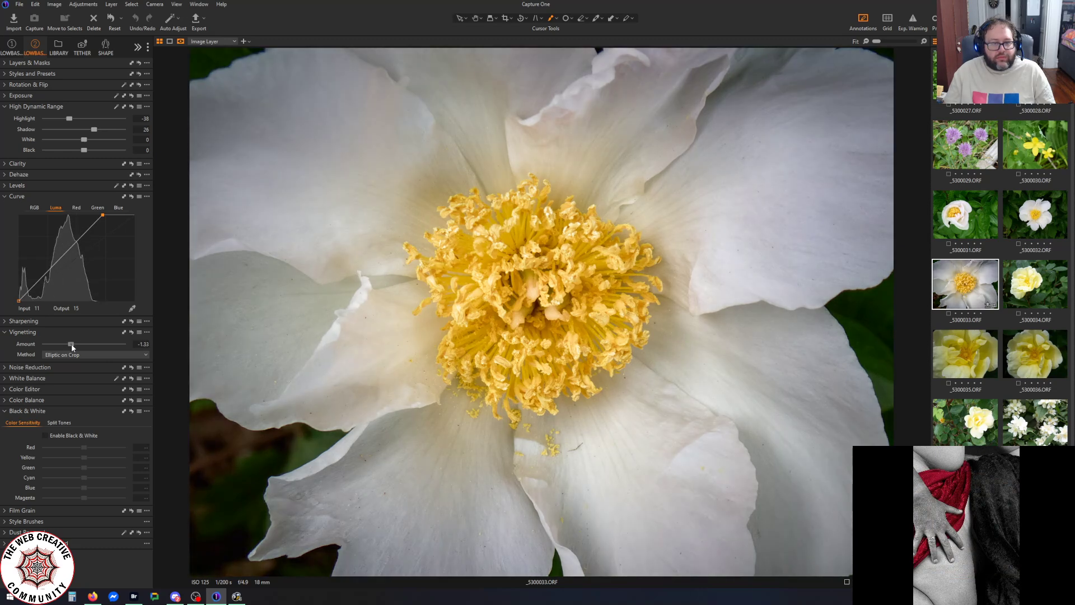
drag(72, 344, 81, 343)
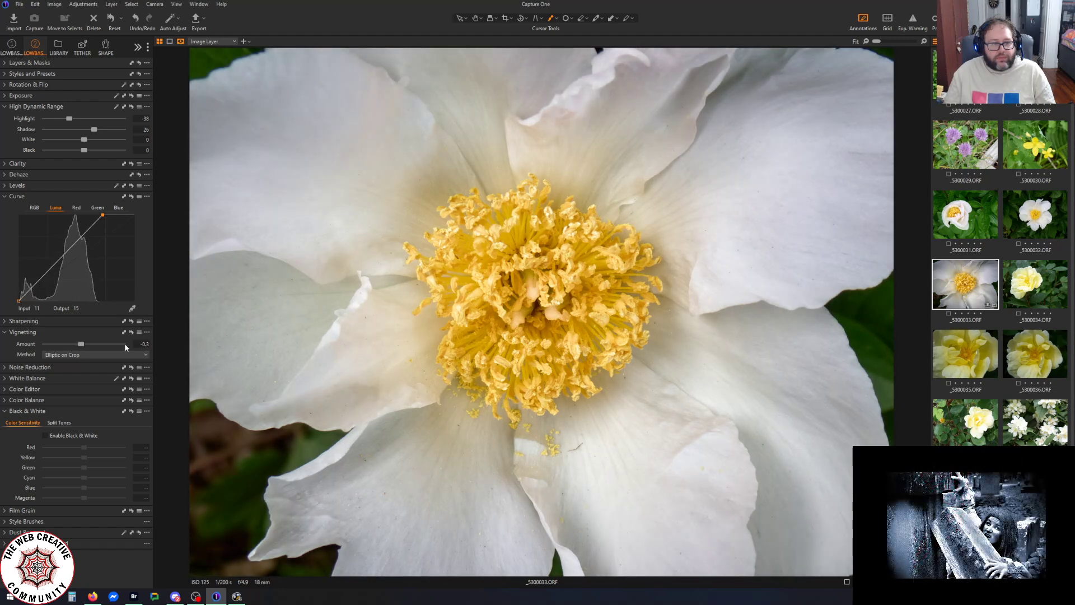
click(143, 343)
text(0)
key(Return)
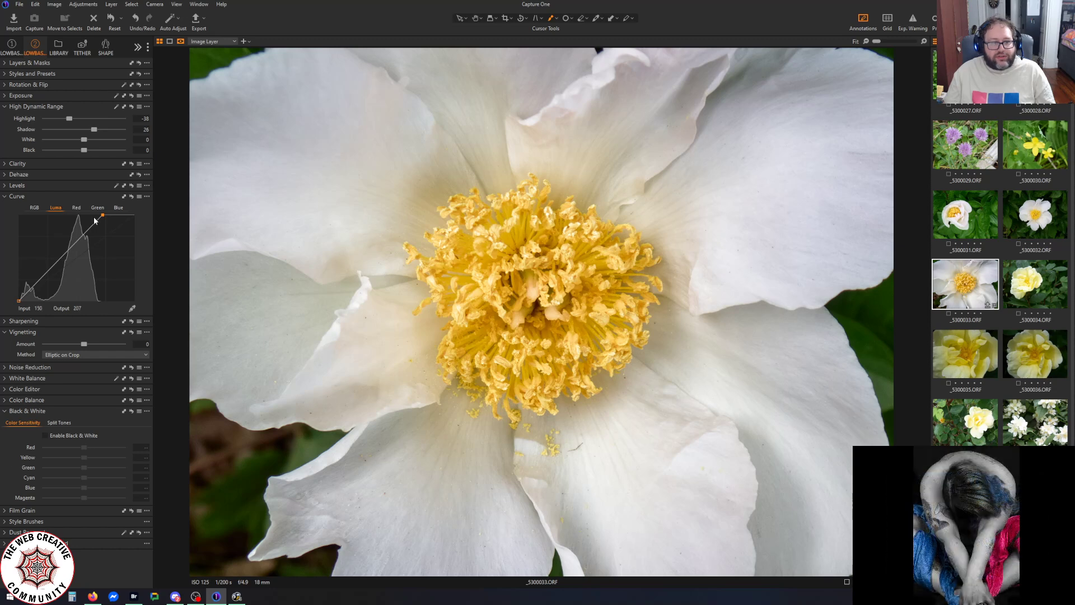
Compare the flower before and after the edits, and set the High Dynamic Range Black to -27
key(y)
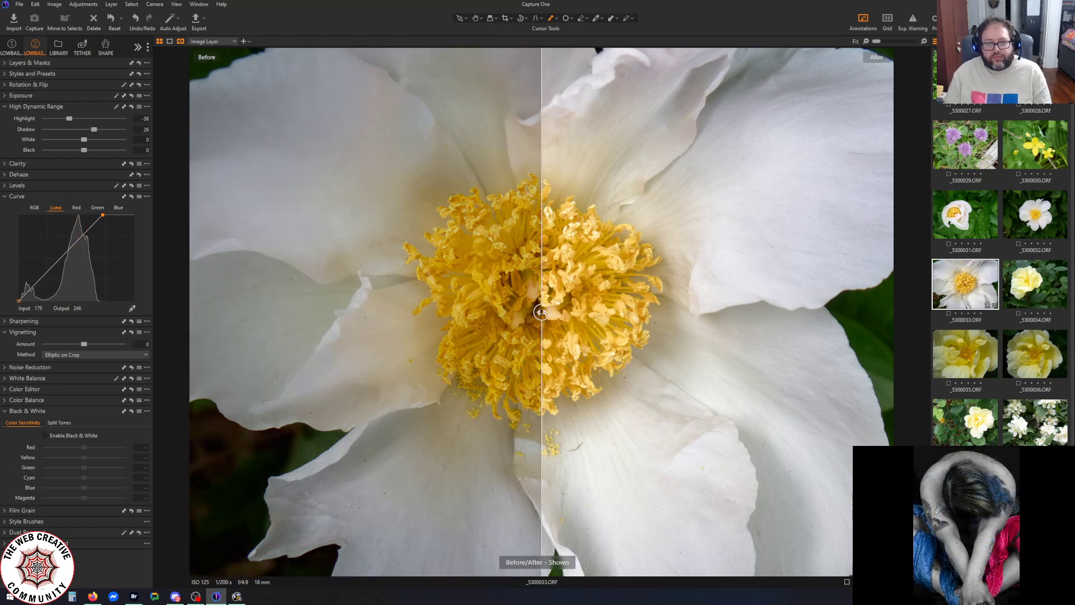
drag(541, 312, 80, 287)
drag(155, 291, 45, 268)
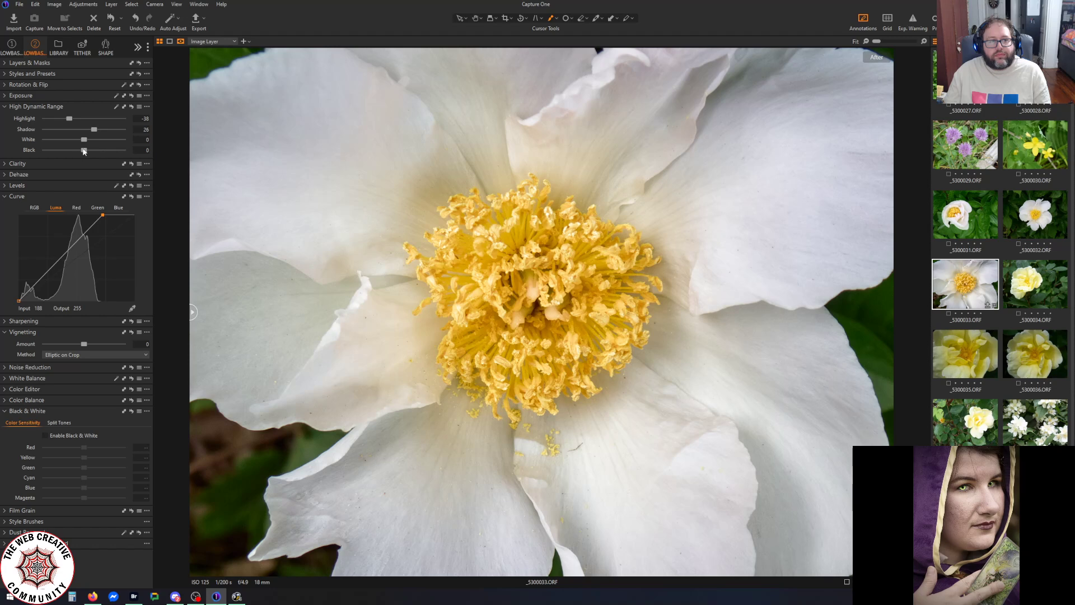
drag(84, 150, 73, 150)
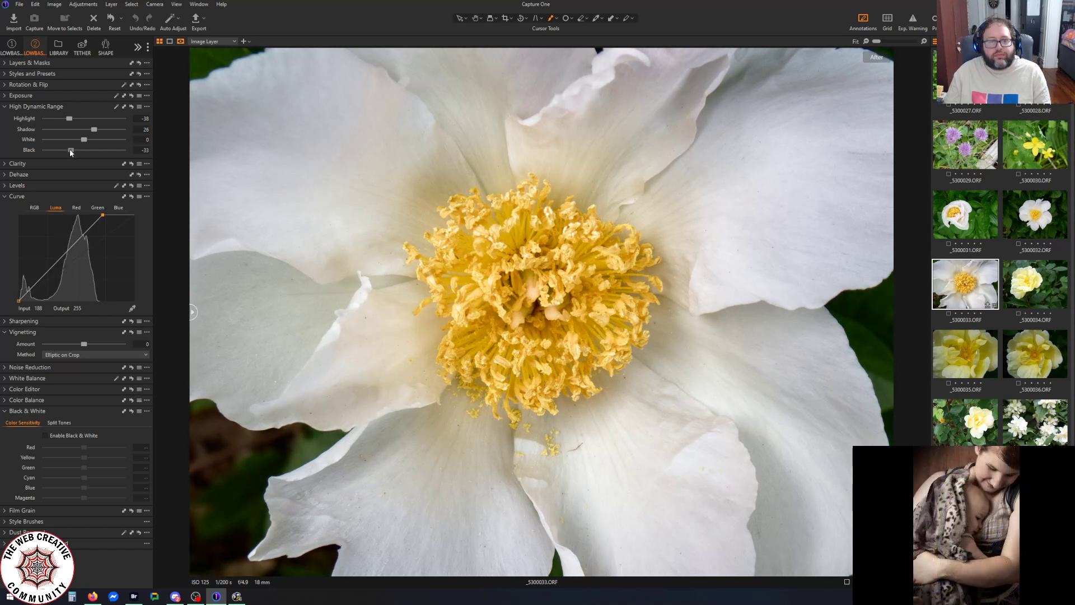
mouse_move(70, 152)
mouse_down()
mouse_move(107, 151)
mouse_move(72, 150)
mouse_up()
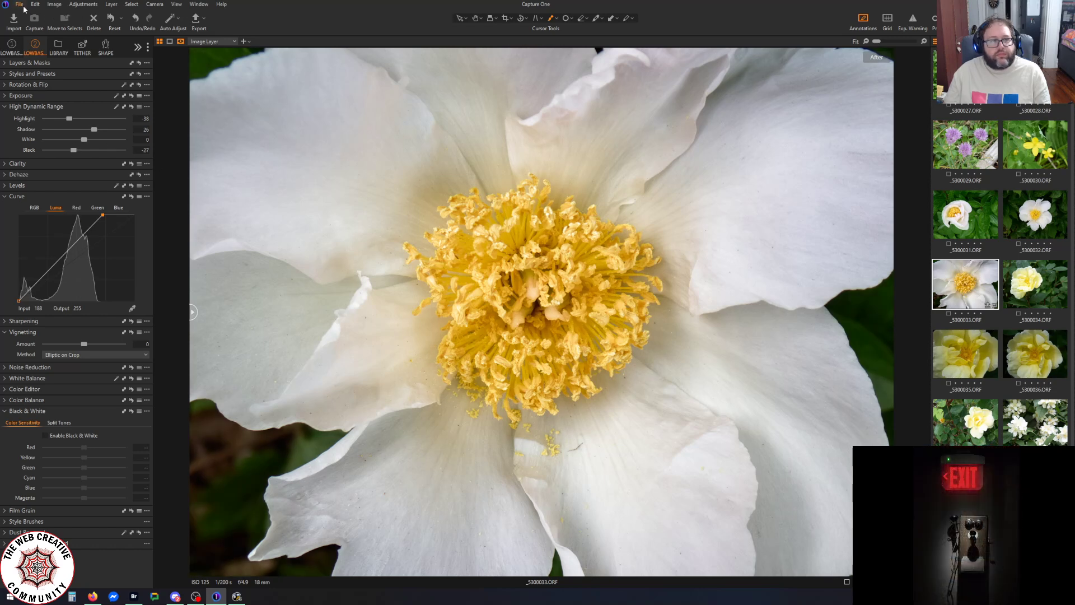
Set up the export of the colour flower photo with the 8-bit TIFF Adobe RGB recipe, named 33, and leave the export window
click(197, 24)
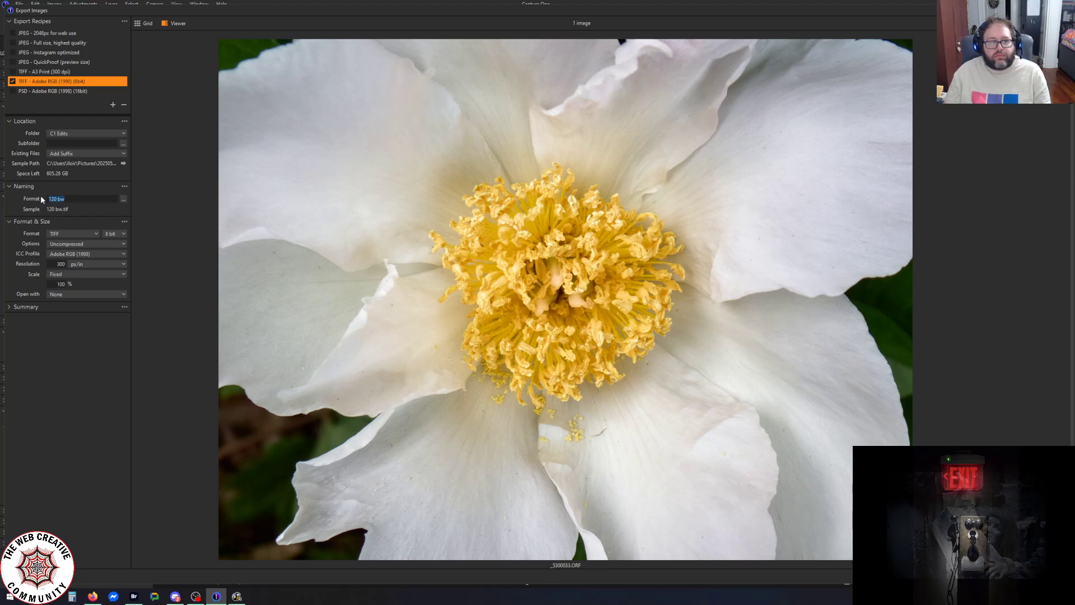
key(ctrl+a)
text(33)
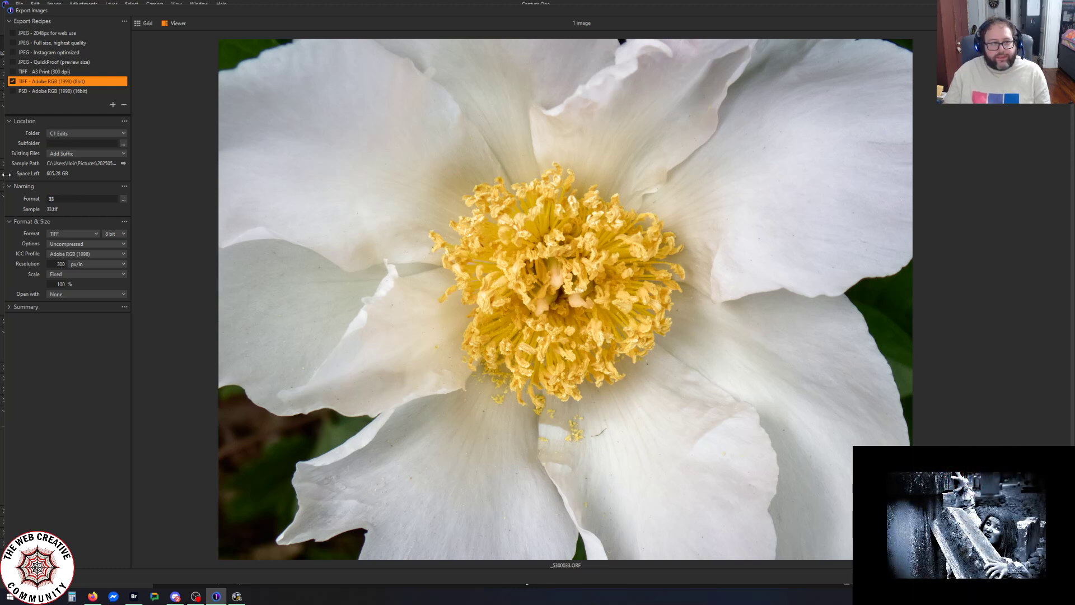
key(Escape)
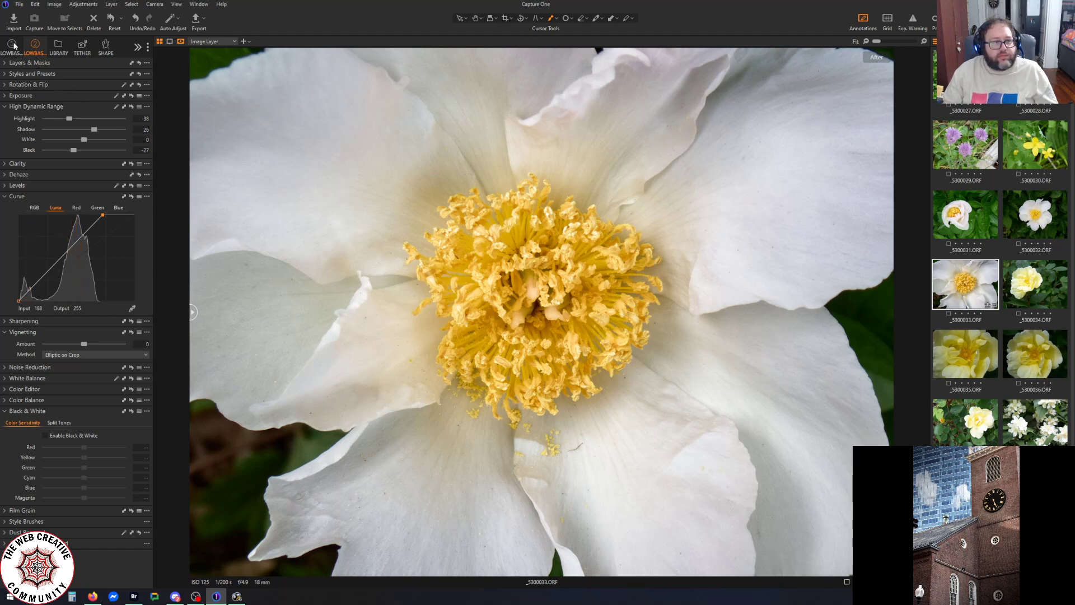
Add a background mask layer around the flower's yellow centre, set its Saturation to -100, and return to the Image Layer
click(5, 64)
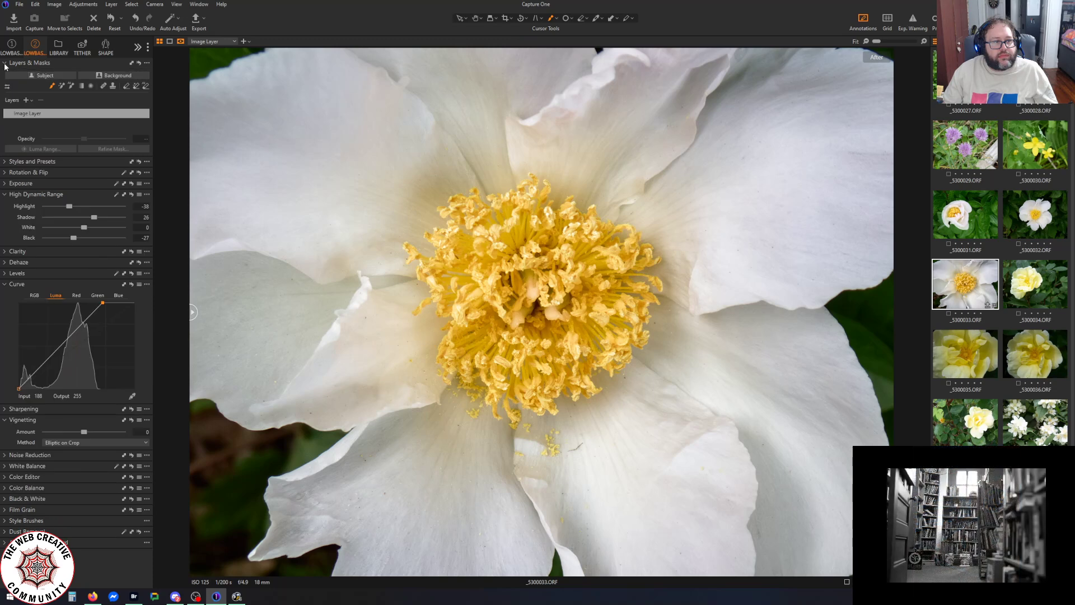
click(116, 75)
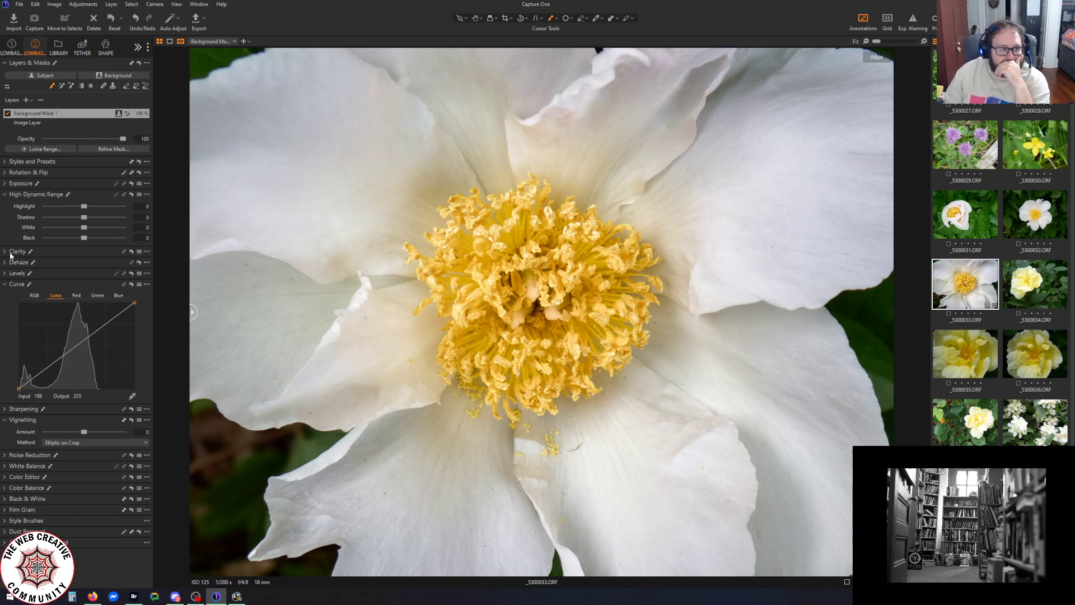
click(5, 183)
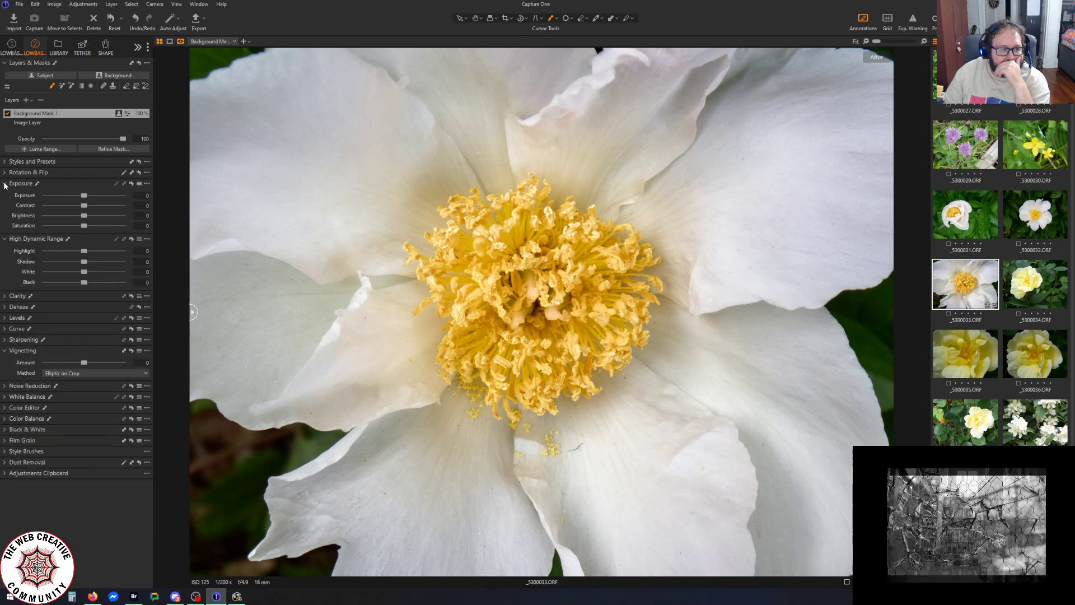
drag(84, 226, 5, 229)
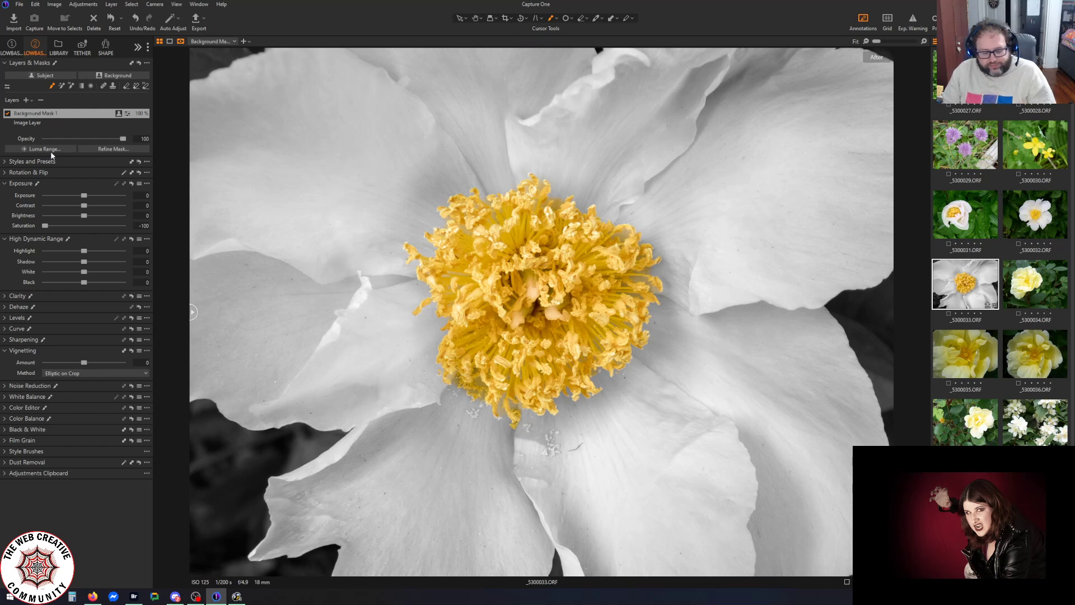
key(y)
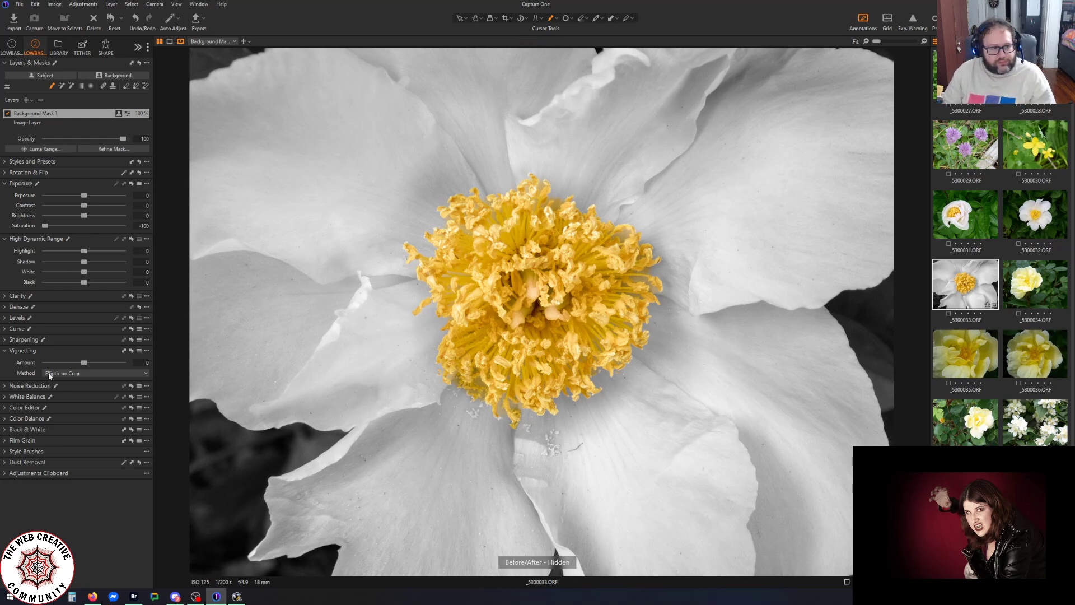
click(44, 121)
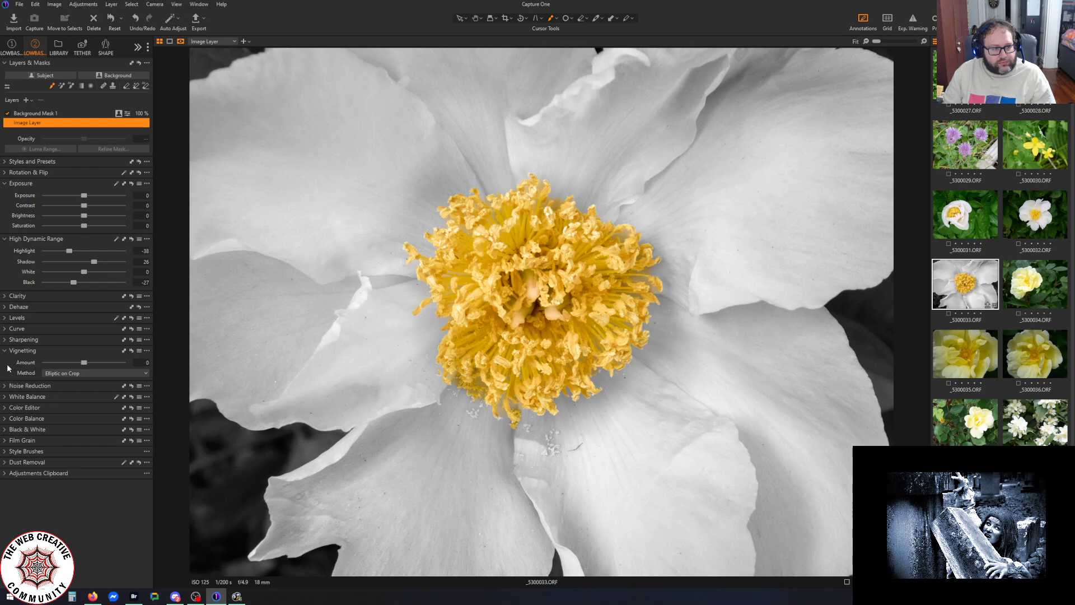
Set the Saturation of the yellow range in the Color Editor to 26.7 on the Image Layer
click(5, 408)
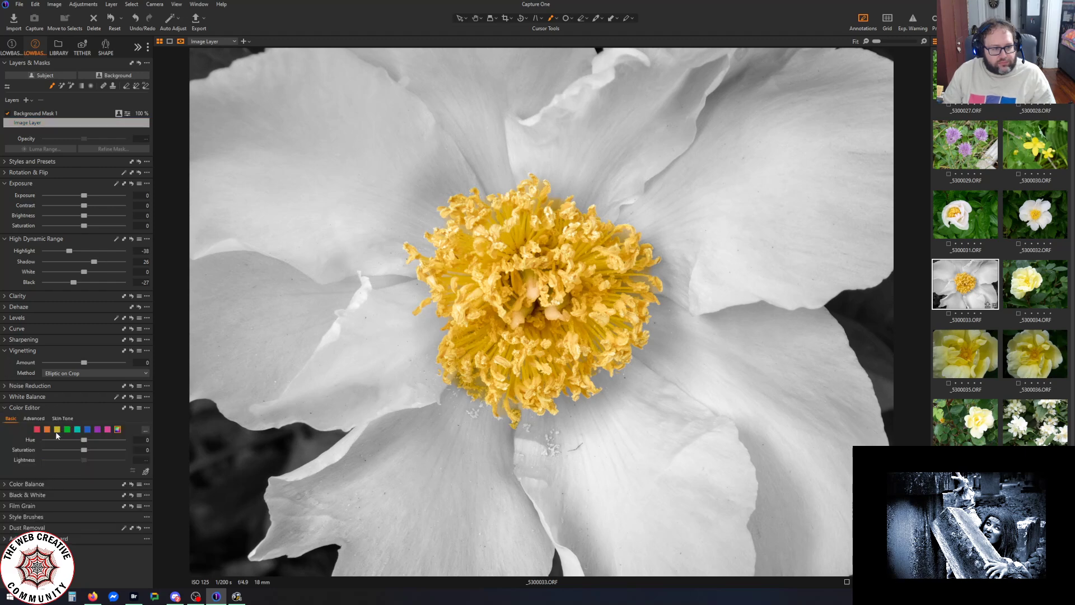
click(57, 430)
drag(84, 451, 169, 448)
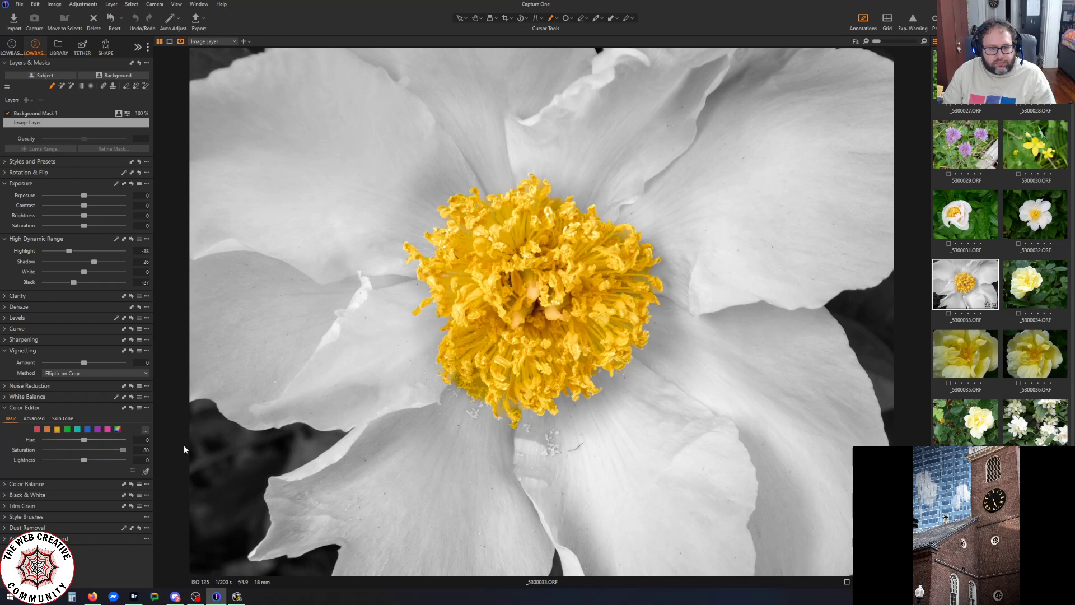
drag(115, 449, 99, 447)
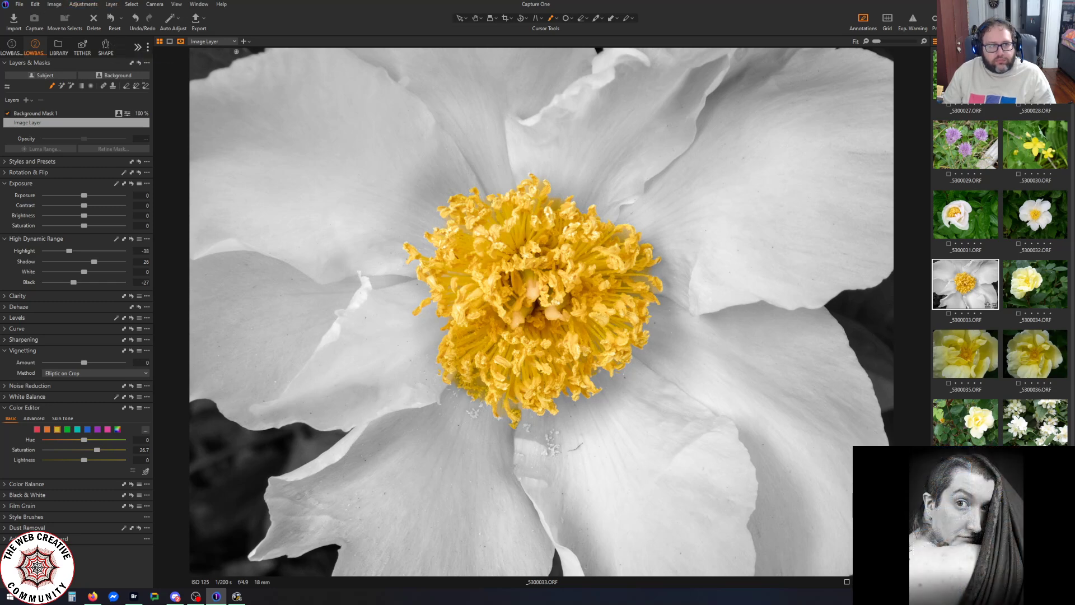
Export the white flower with the desaturated background using the 8-bit TIFF Adobe RGB (1998) recipe, keeping the name 33
click(195, 22)
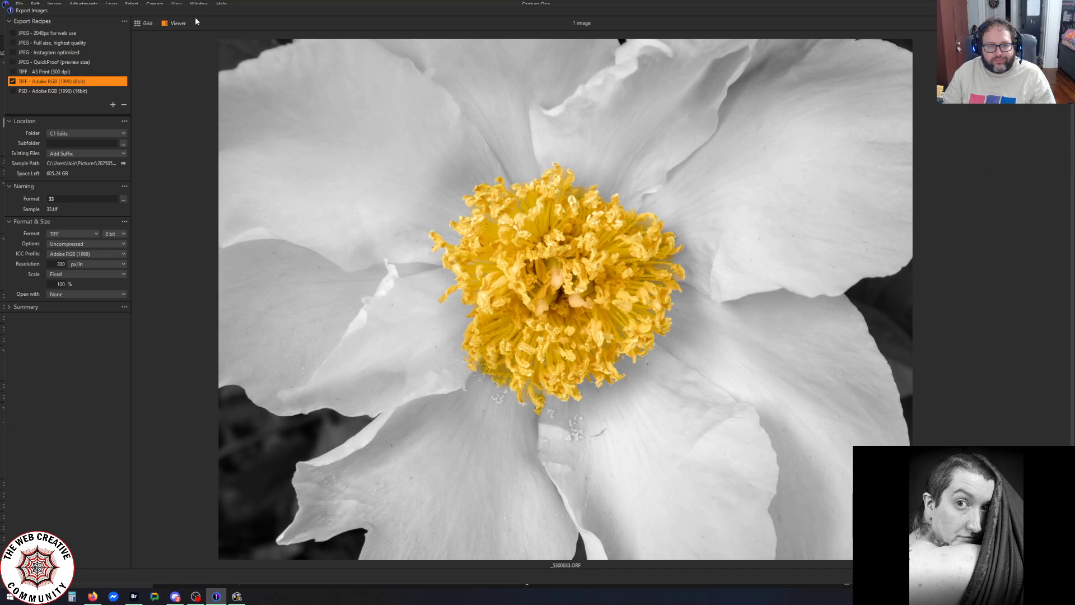
click(1042, 577)
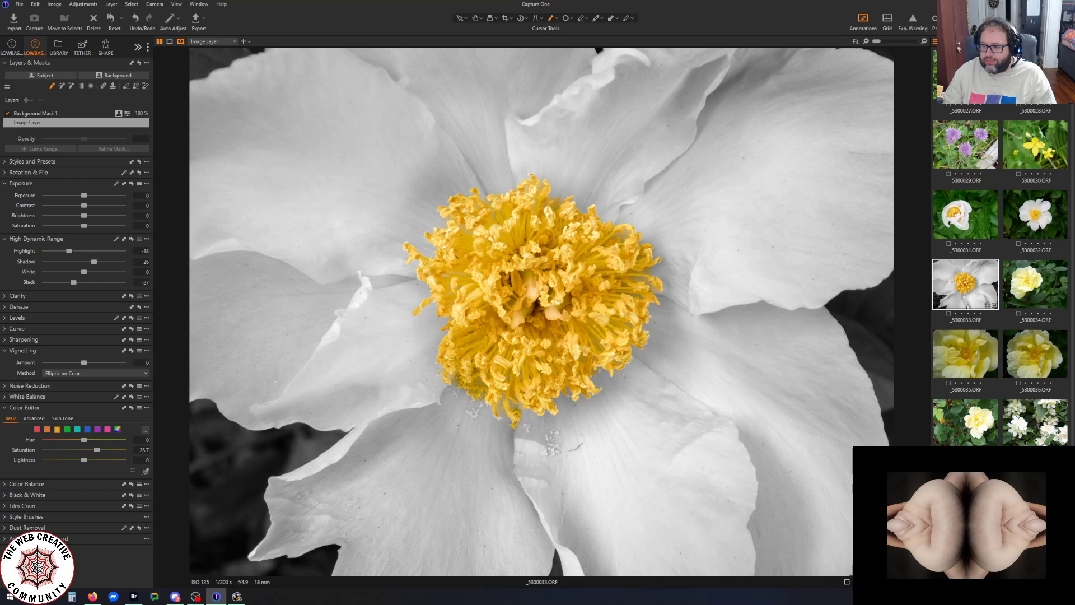
key(alt+Tab)
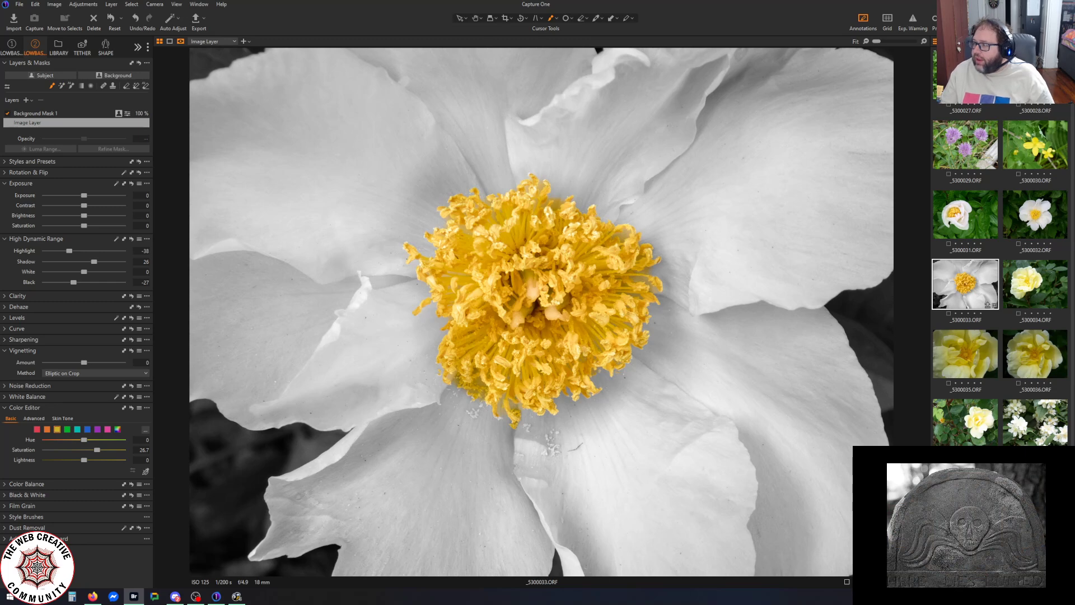
click(96, 442)
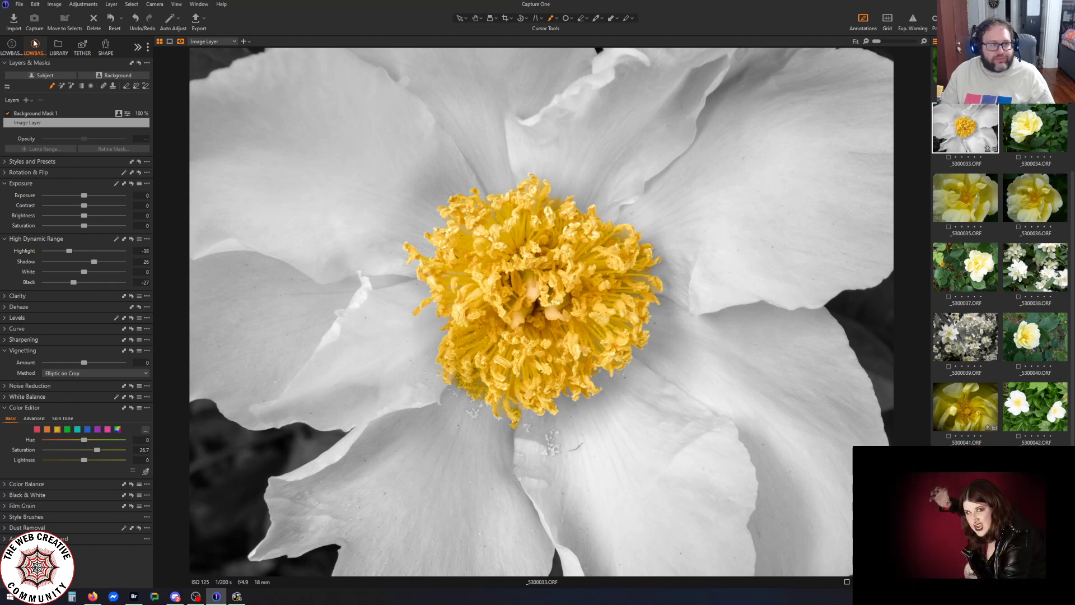
Open the most recent Wednesday, May 21, 2025 import in the catalog library and select the white iris photo _5200017
click(63, 42)
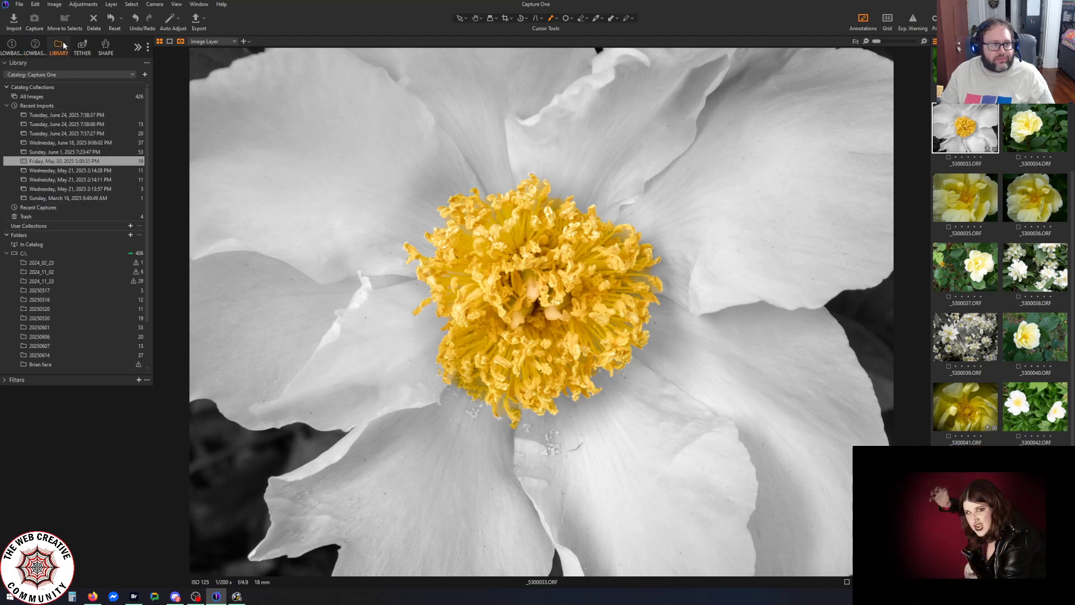
click(88, 172)
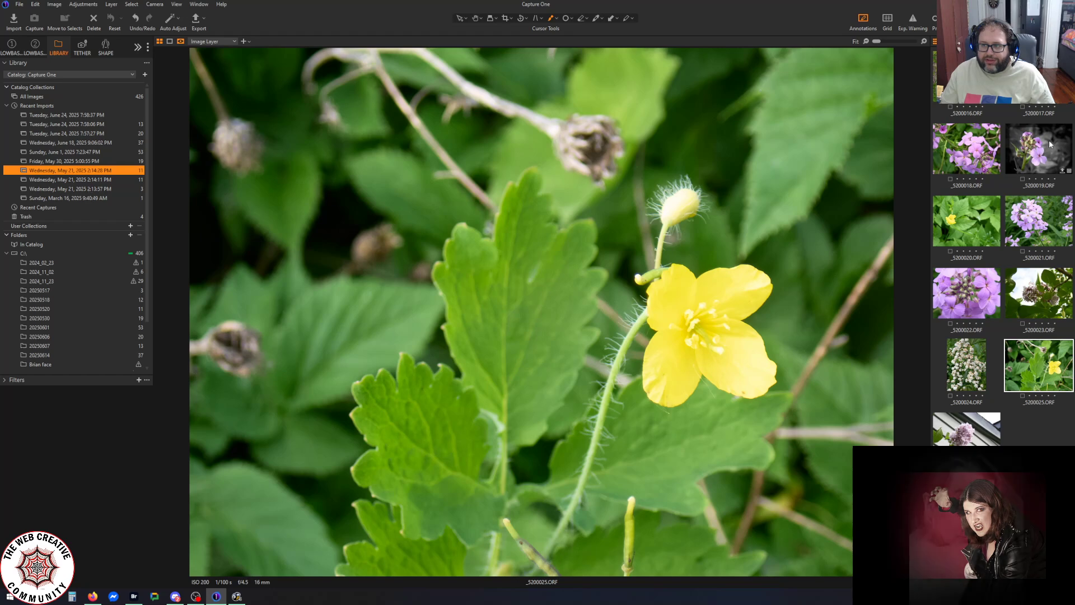
click(1038, 81)
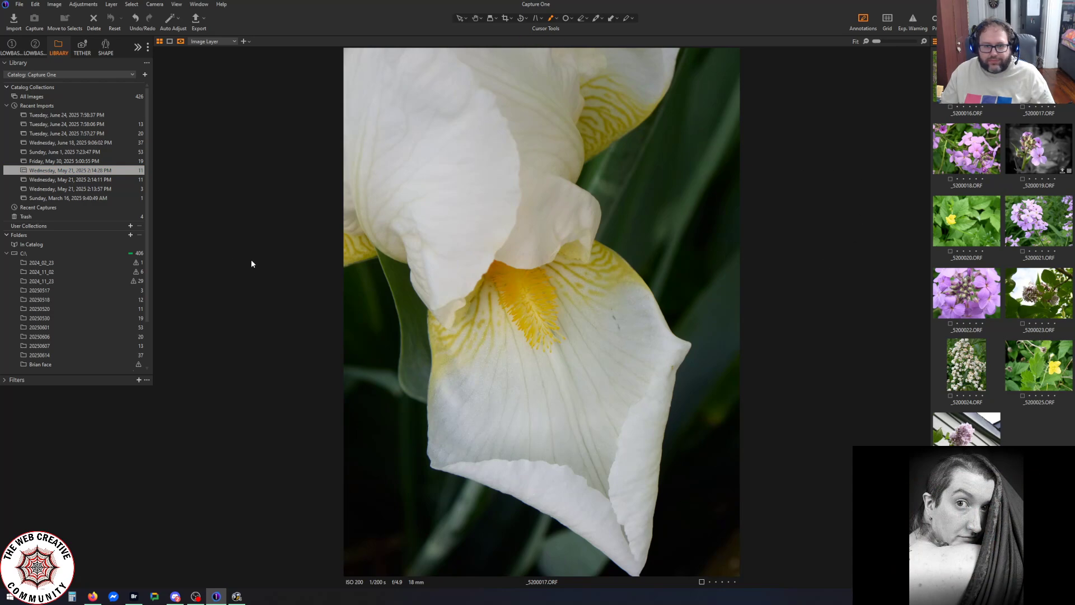
Brighten the iris by moving the Luma curve's white point inward to just past the histogram's bright end
click(35, 47)
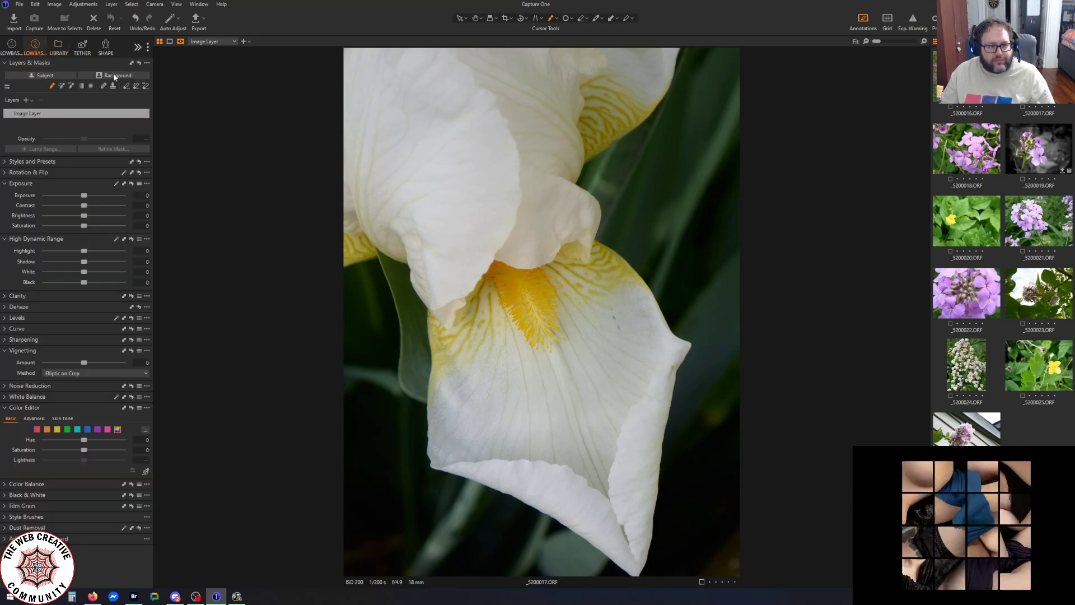
click(5, 330)
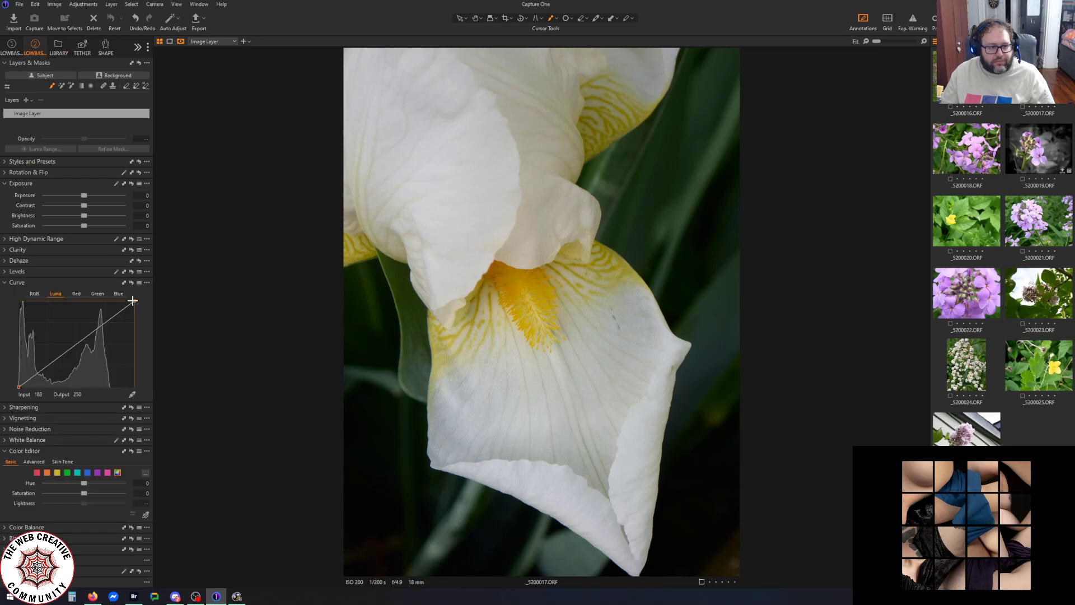
drag(133, 301, 110, 294)
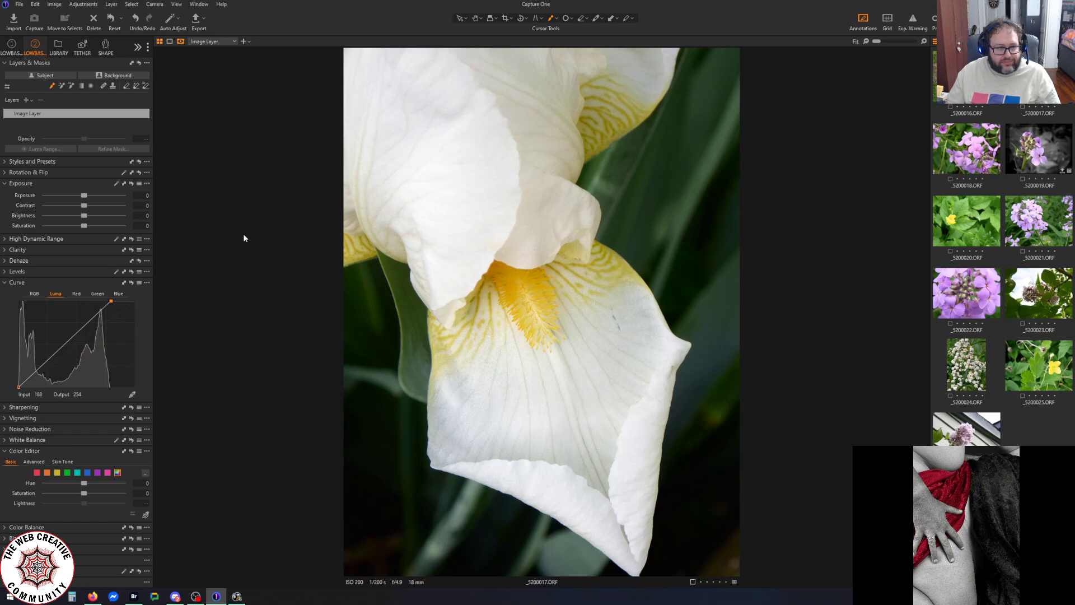
Try a High Dynamic Range Shadow of 100 and undo it, and try a Highlight of -100 and reset it to 0
click(56, 238)
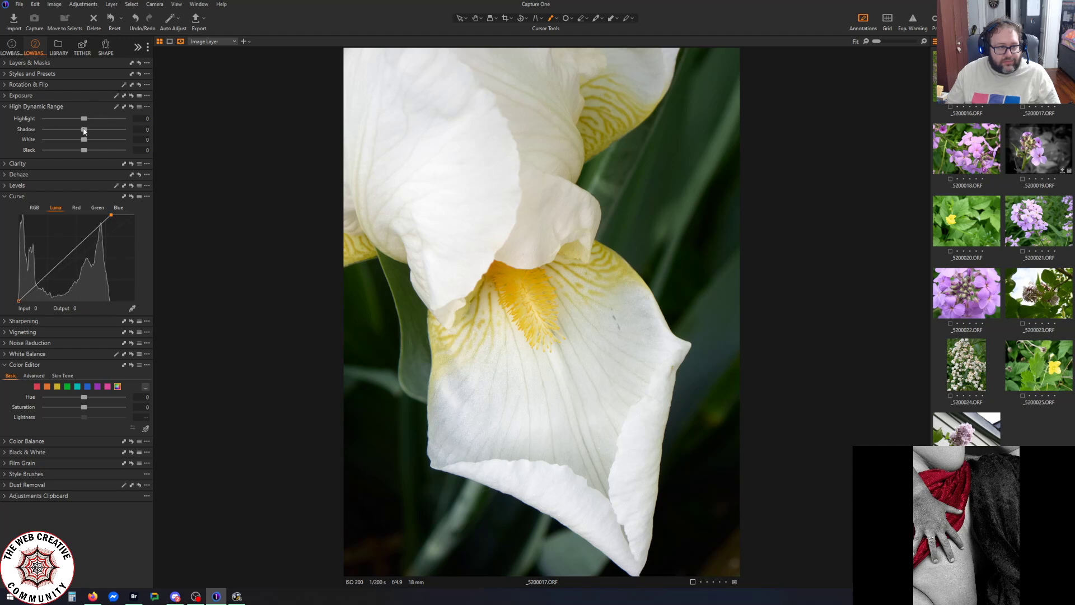
drag(84, 130, 182, 137)
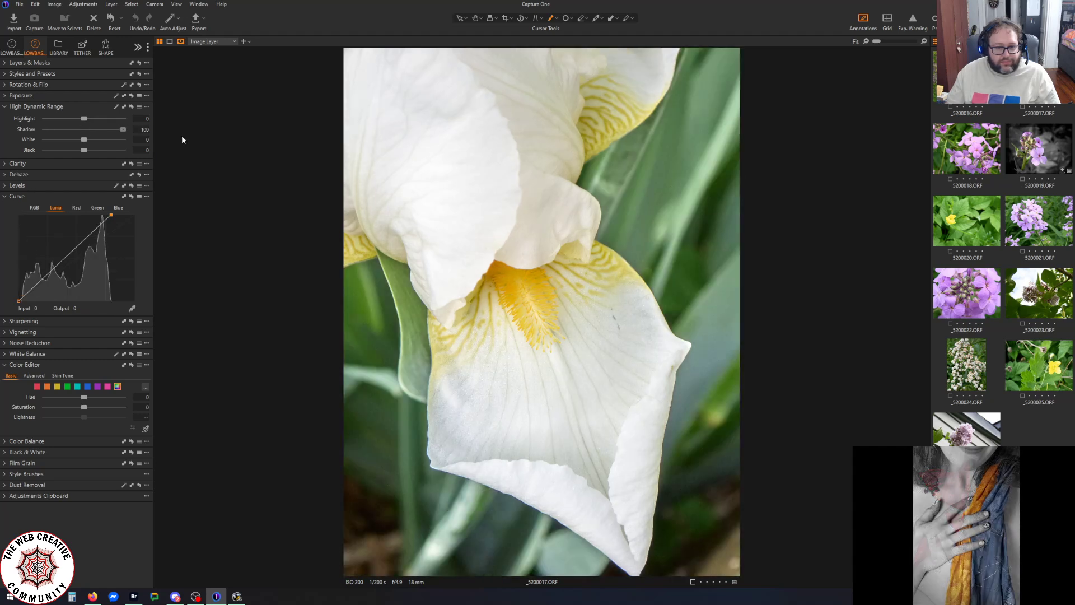
key(ctrl+z)
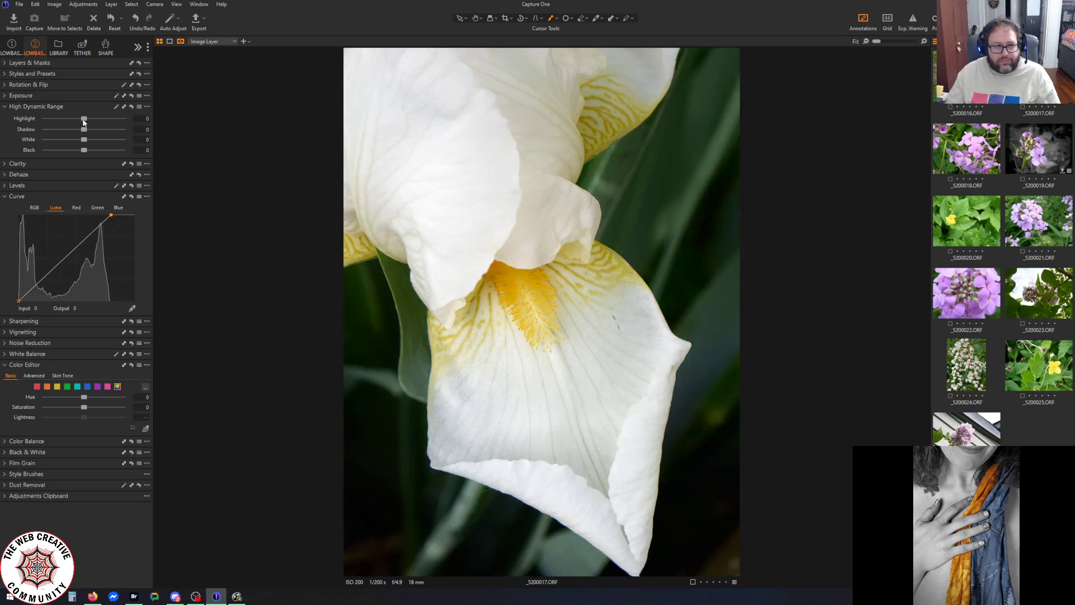
drag(84, 119, 6, 113)
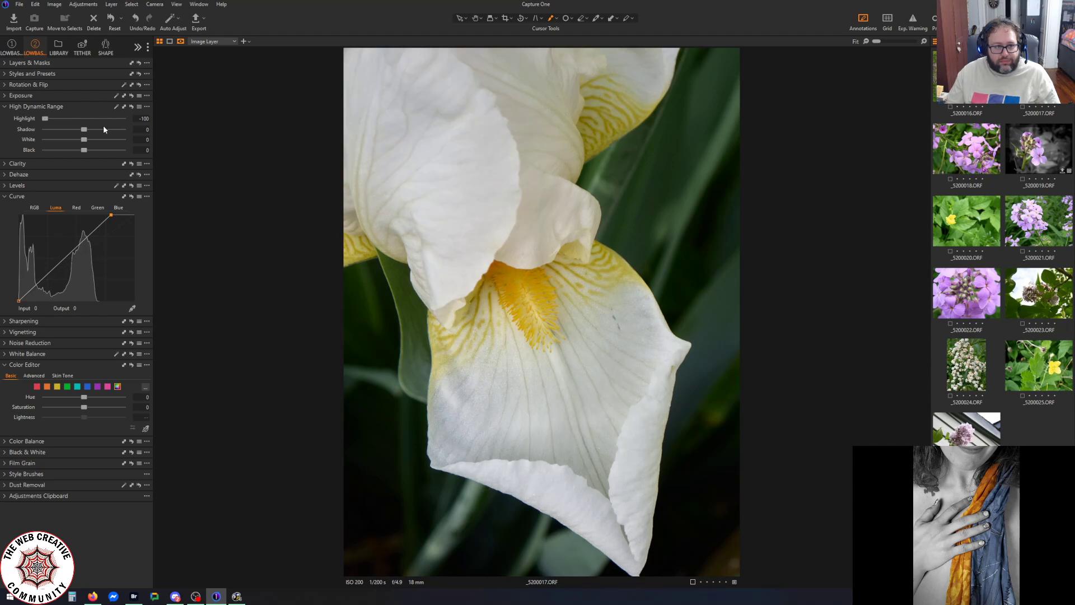
click(142, 118)
text(0)
key(Return)
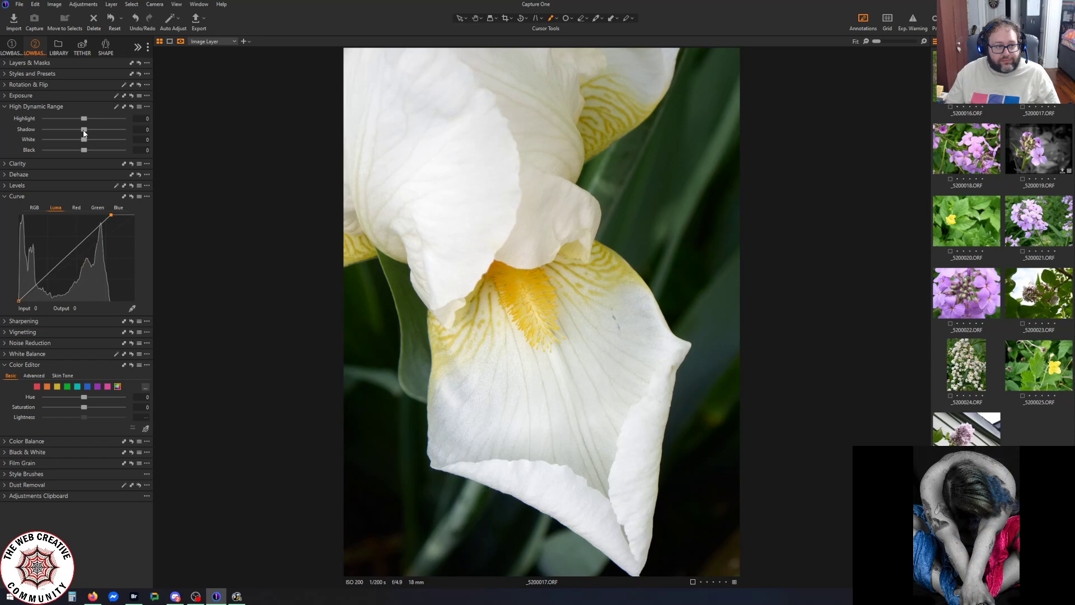
Try High Dynamic Range Shadow values of -13 and 3 on the iris, reset to 0, and settle on 4
drag(84, 129, 79, 131)
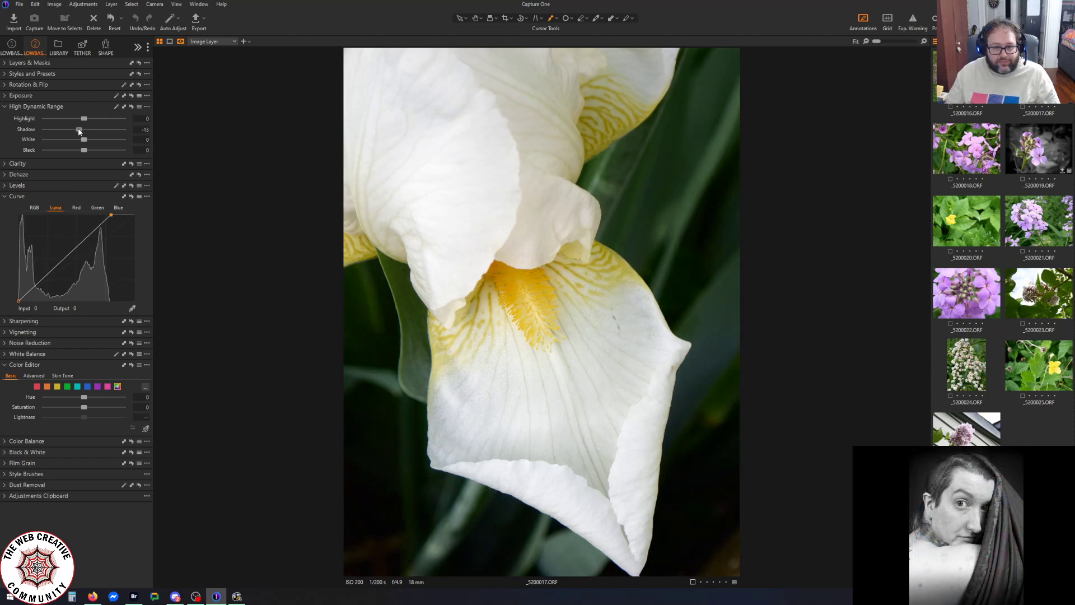
drag(79, 131, 86, 131)
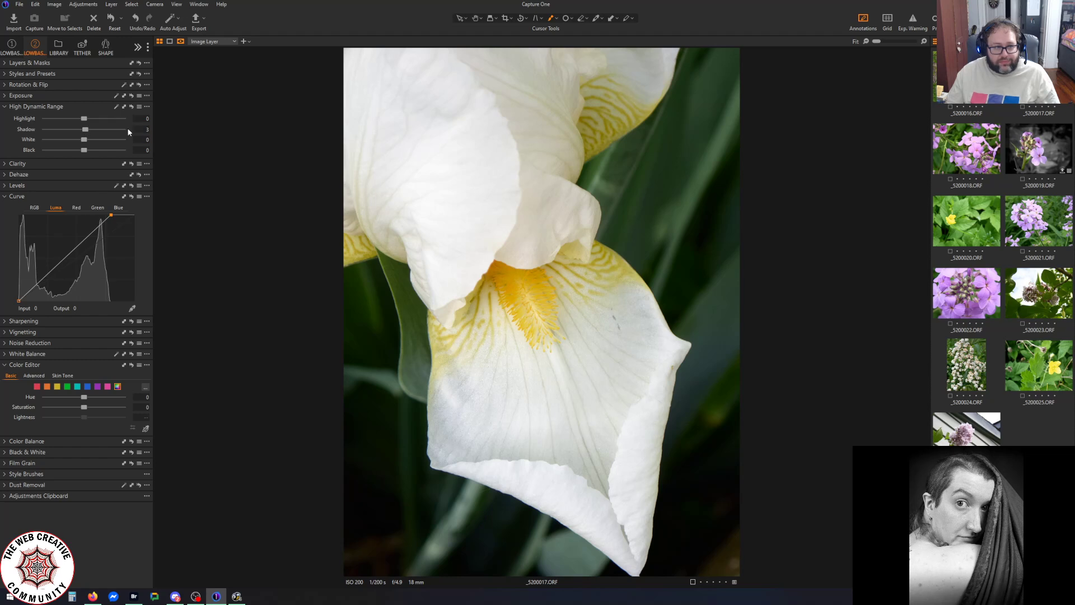
text(0)
key(Return)
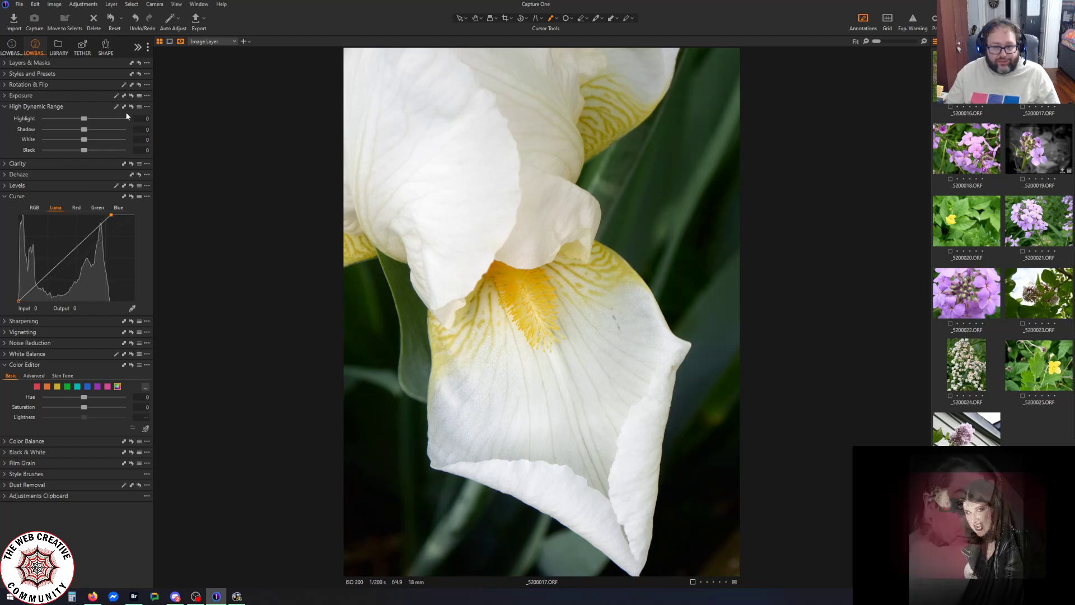
drag(85, 130, 86, 131)
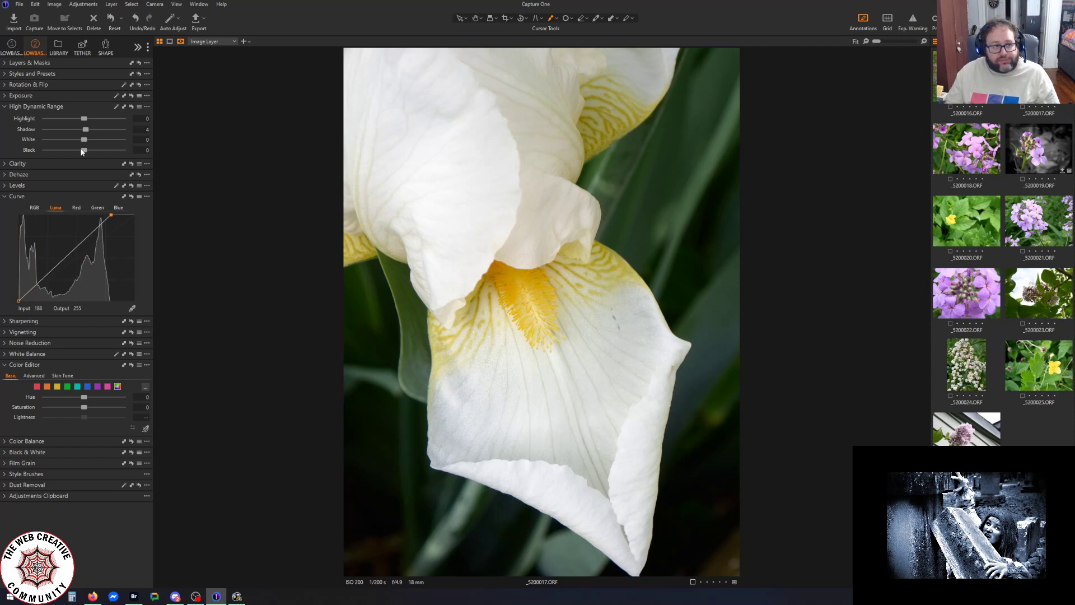
Try the iris's Highlight at -100 once more with the raised Shadow, and return the Highlight to 0
drag(84, 120, 44, 120)
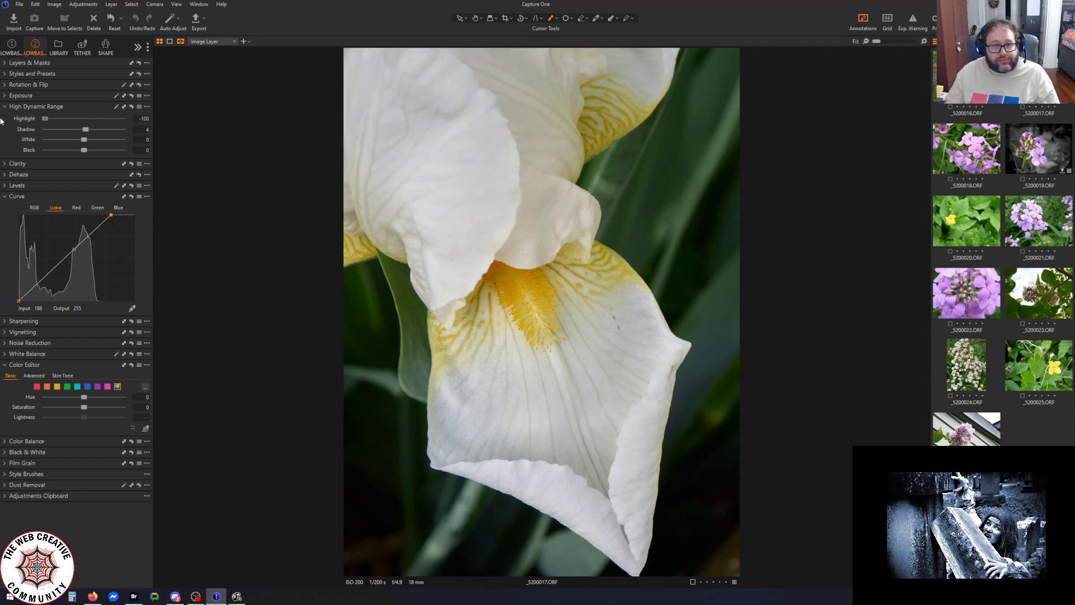
double_click(144, 120)
text(0)
key(Return)
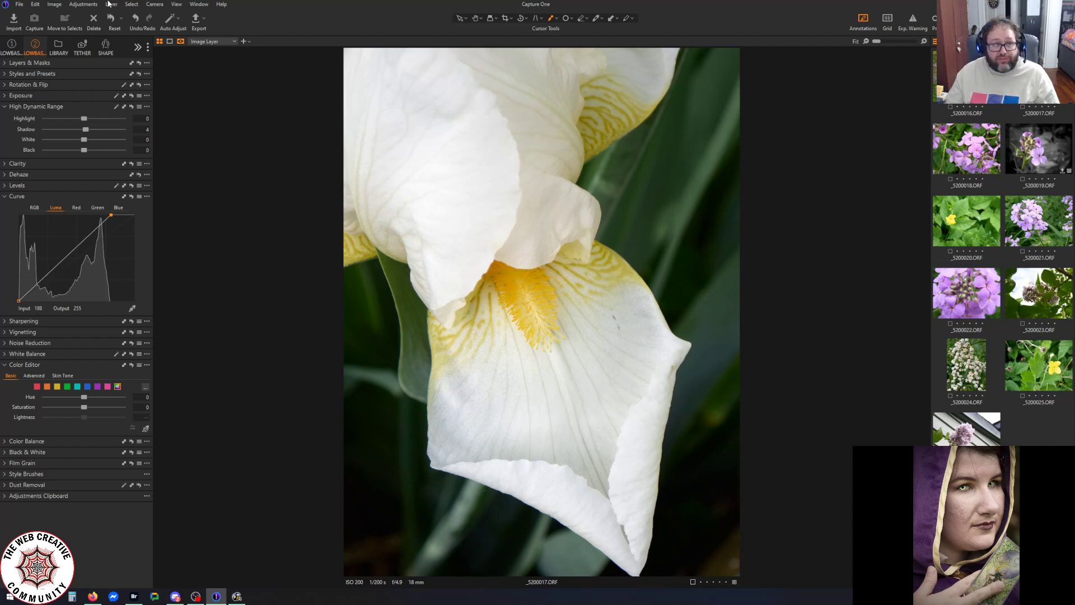
Export the colour iris photo with the 8-bit TIFF Adobe RGB (1998) recipe under the name 17
click(196, 22)
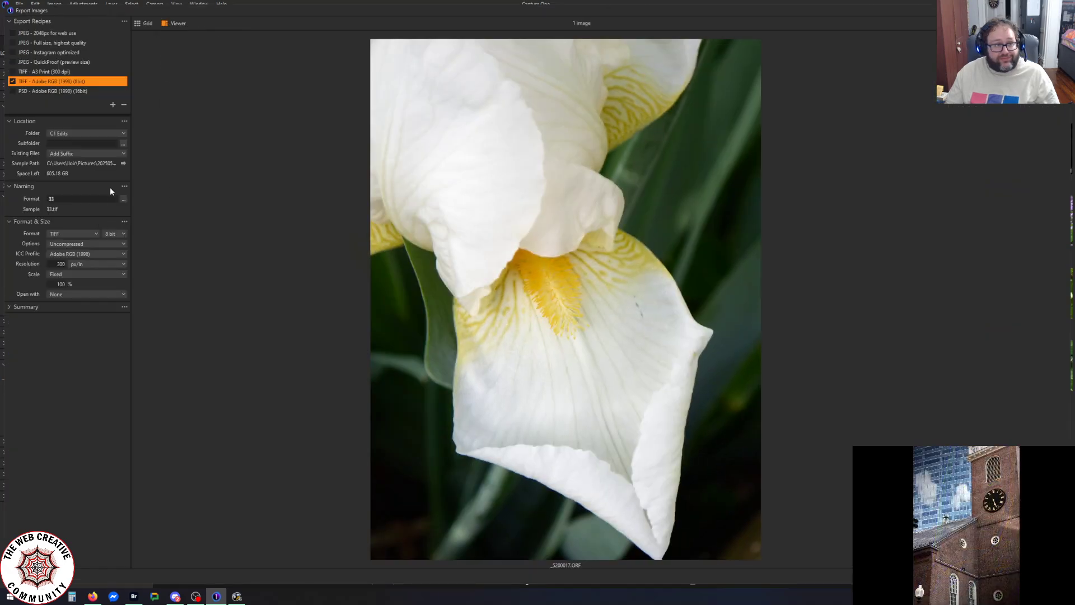
drag(57, 199, 14, 162)
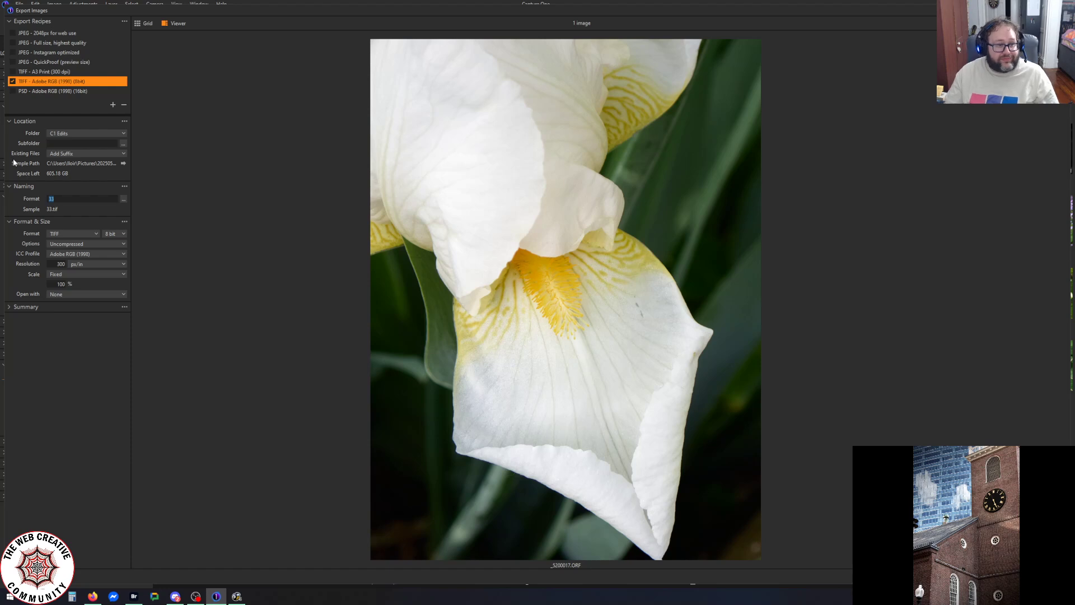
text(17)
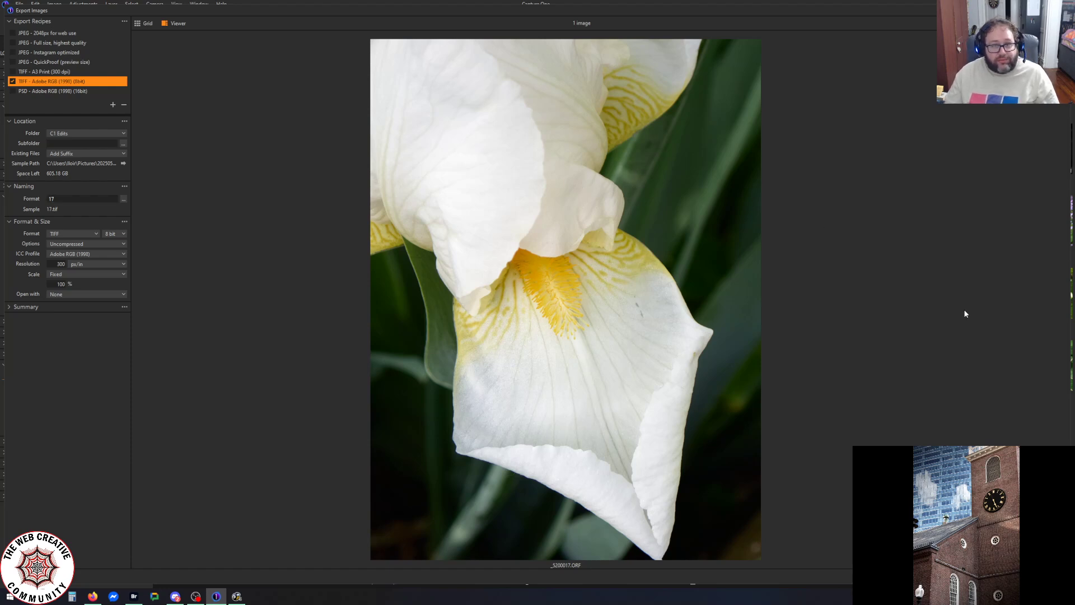
click(1044, 577)
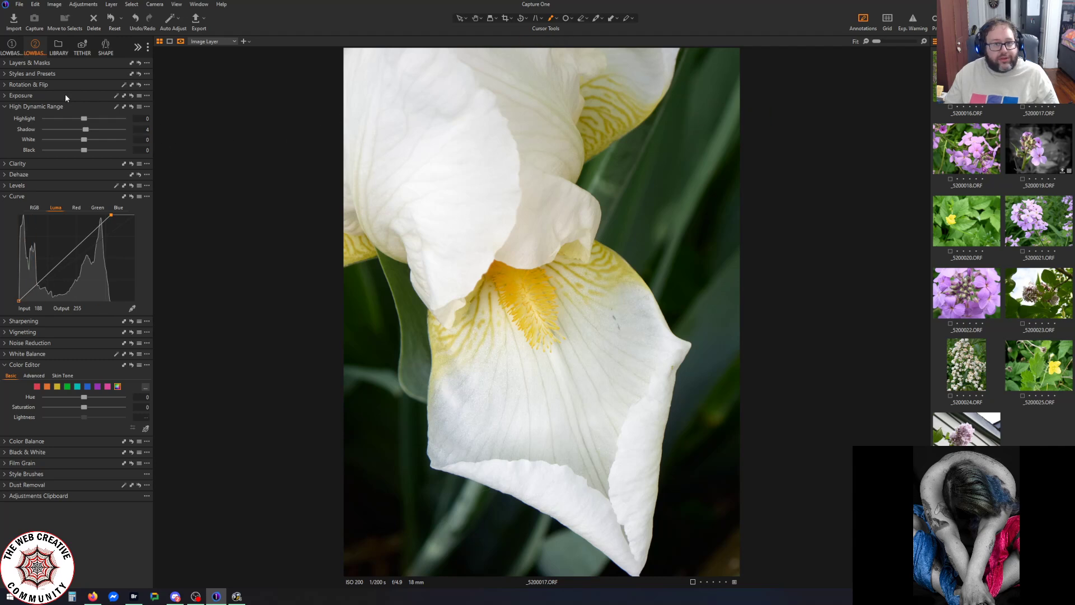
Add a background mask layer to the iris photo and set its Saturation to -100
click(6, 63)
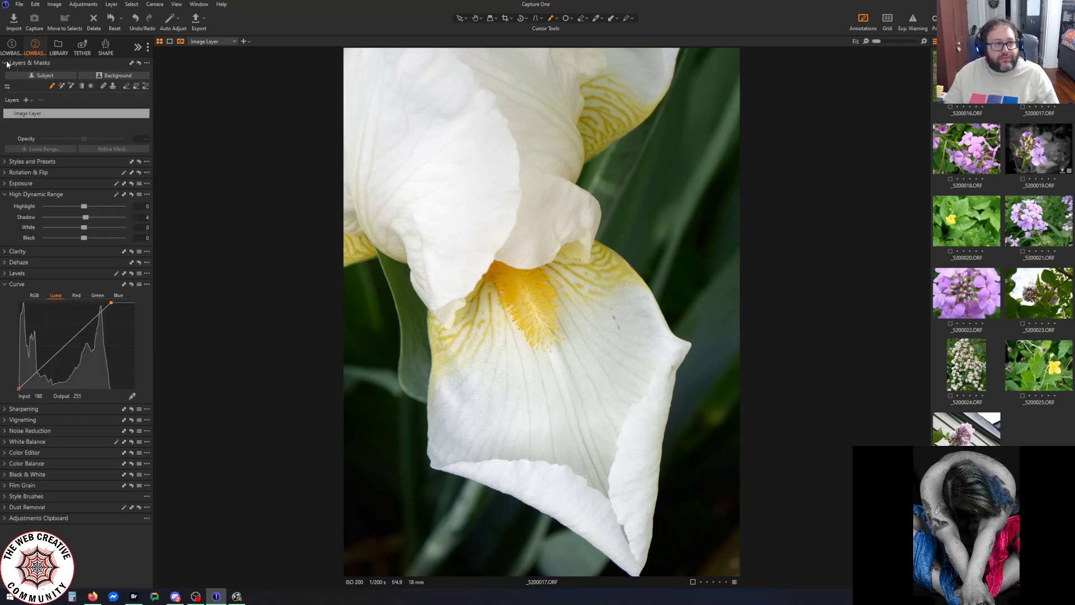
click(110, 76)
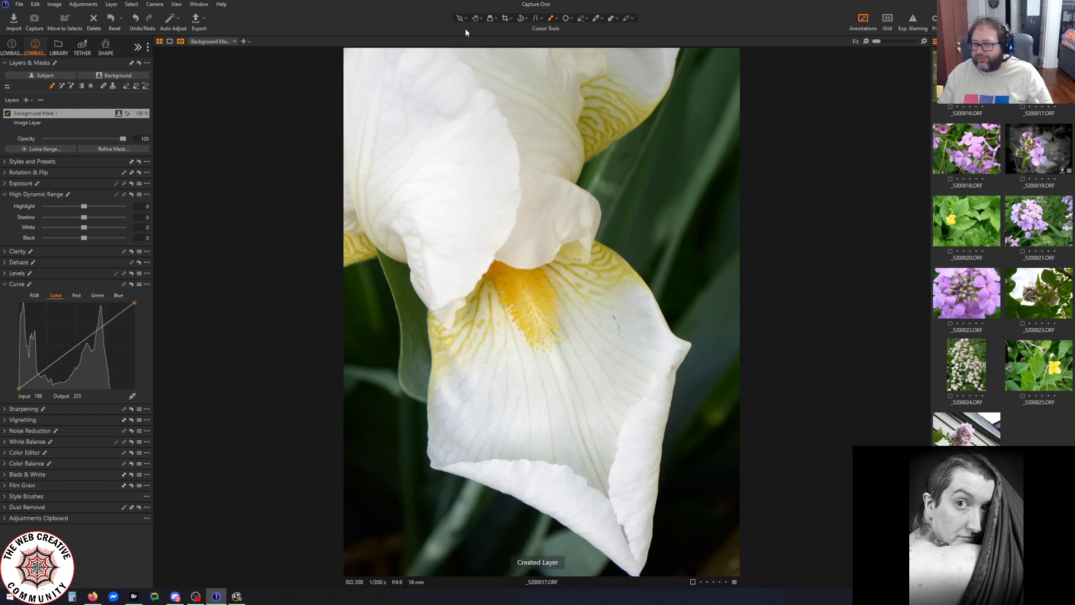
click(5, 184)
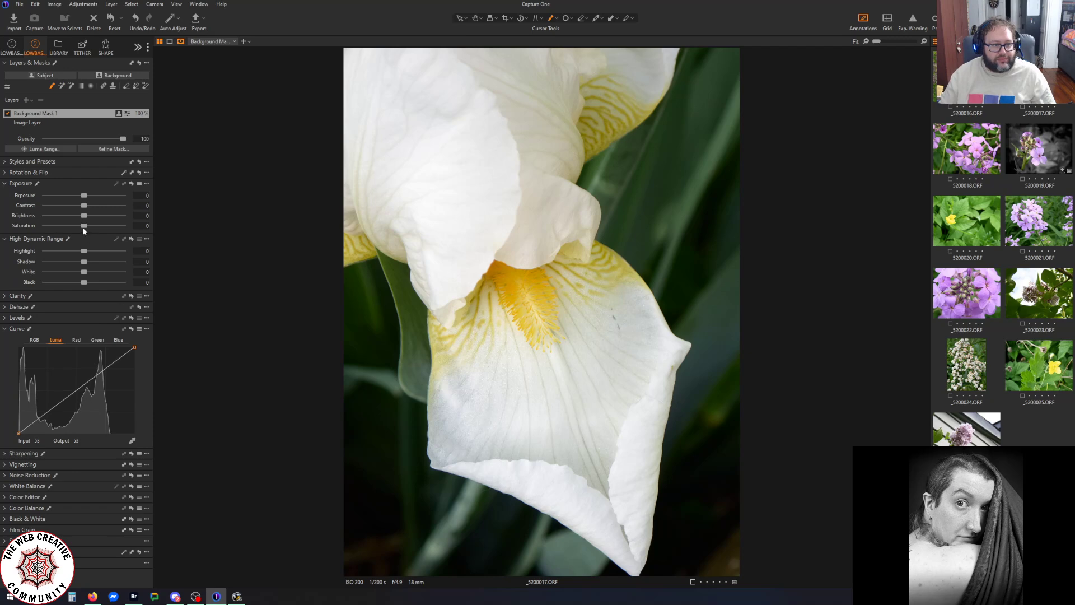
drag(83, 225, 1, 227)
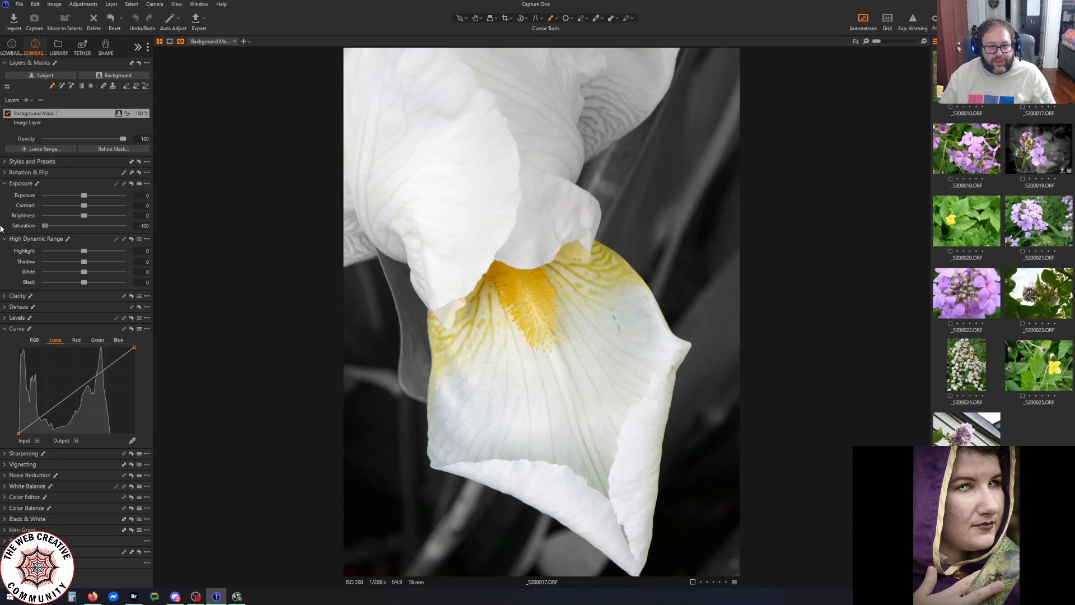
mouse_move(0, 225)
mouse_down()
mouse_move(136, 227)
mouse_move(5, 216)
mouse_up()
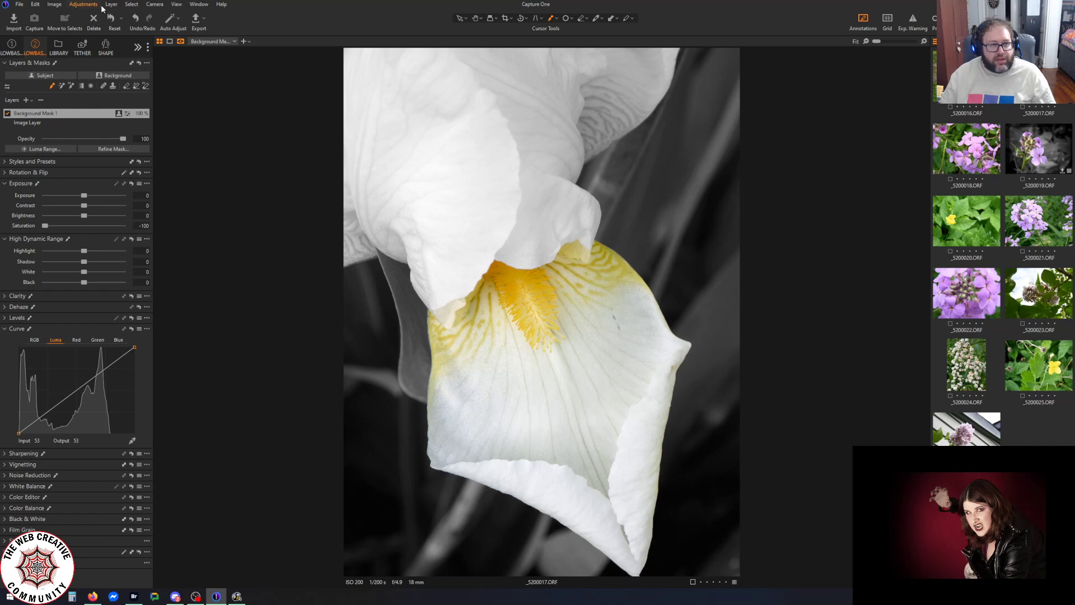
Export the desaturated-background iris with the 8-bit TIFF Adobe RGB (1998) recipe under the name 17 selective
click(195, 20)
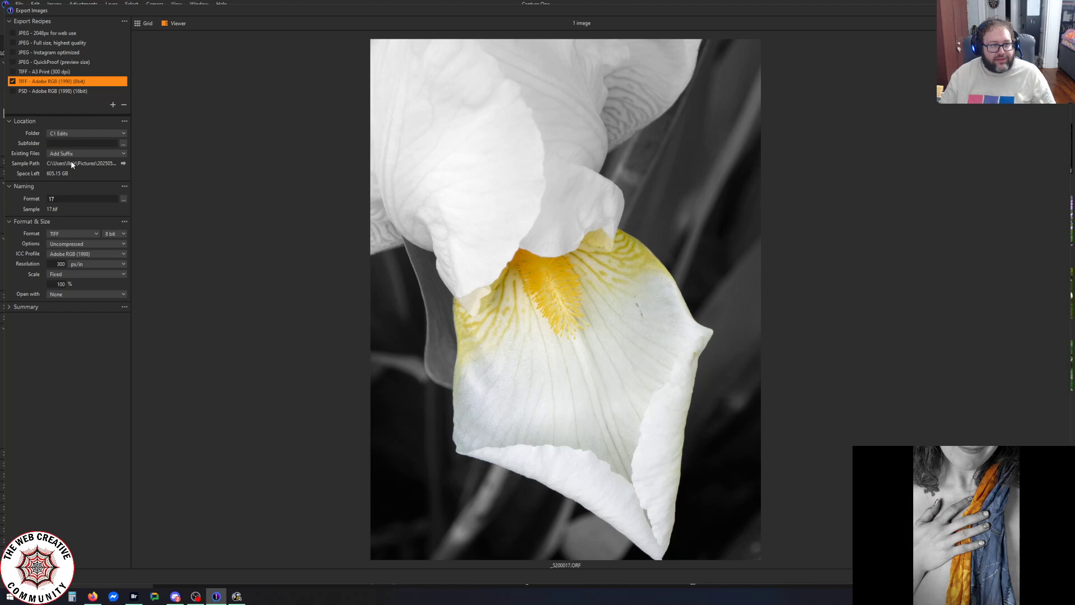
click(92, 198)
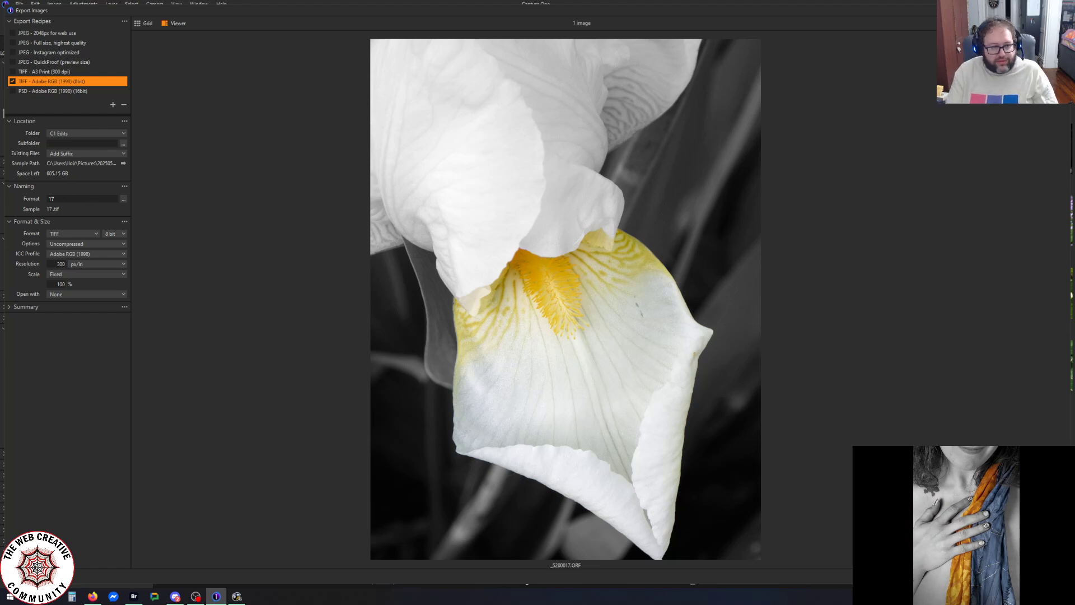
text(selective)
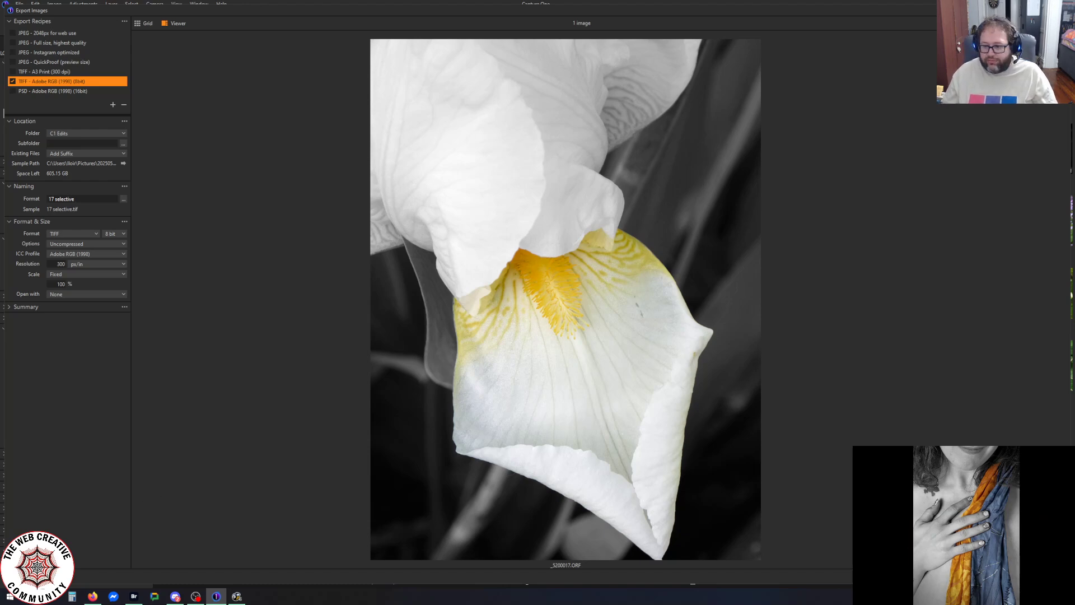
key(Return)
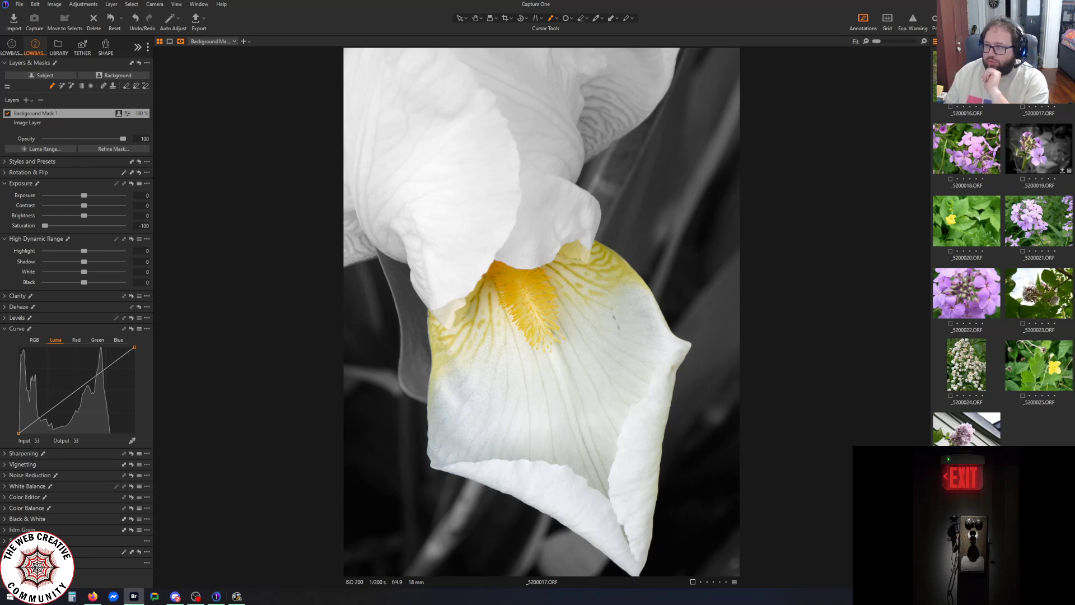
Switch to Adobe Bridge, preview 004.tif in C1 Edits, and compare the colour and selective versions of the purple iris and white iris 17
drag(370, 162, 386, 1)
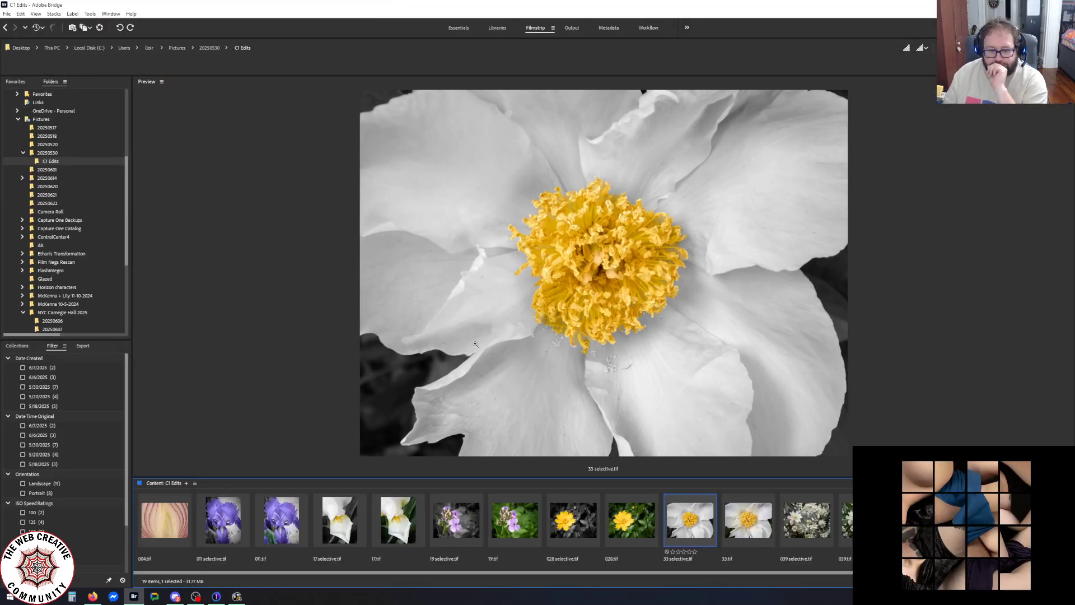
scroll(623, 535, down, 3)
scroll(623, 536, up, 3)
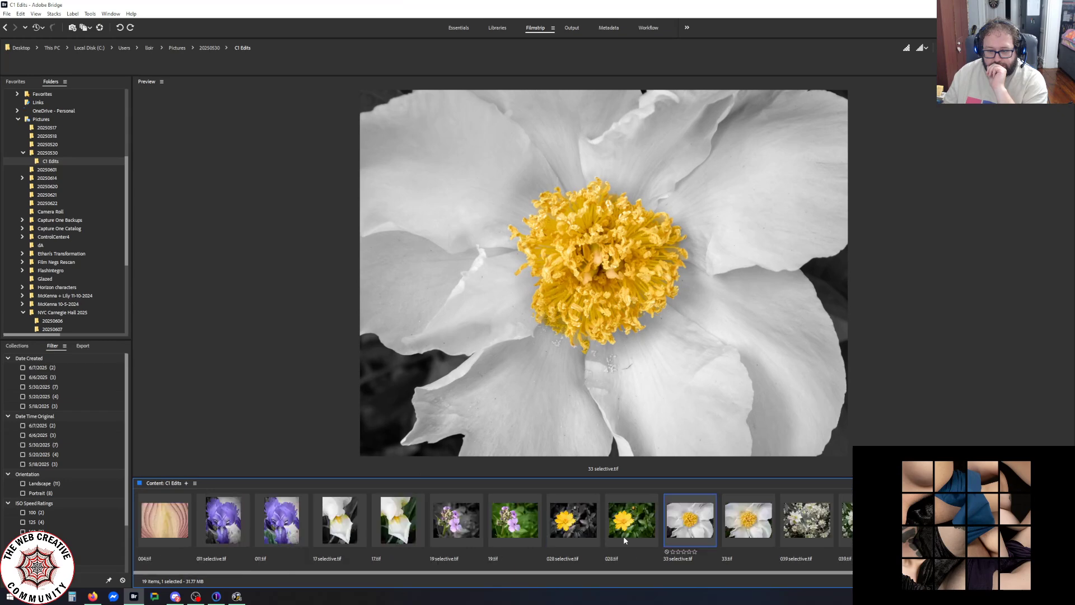
click(174, 522)
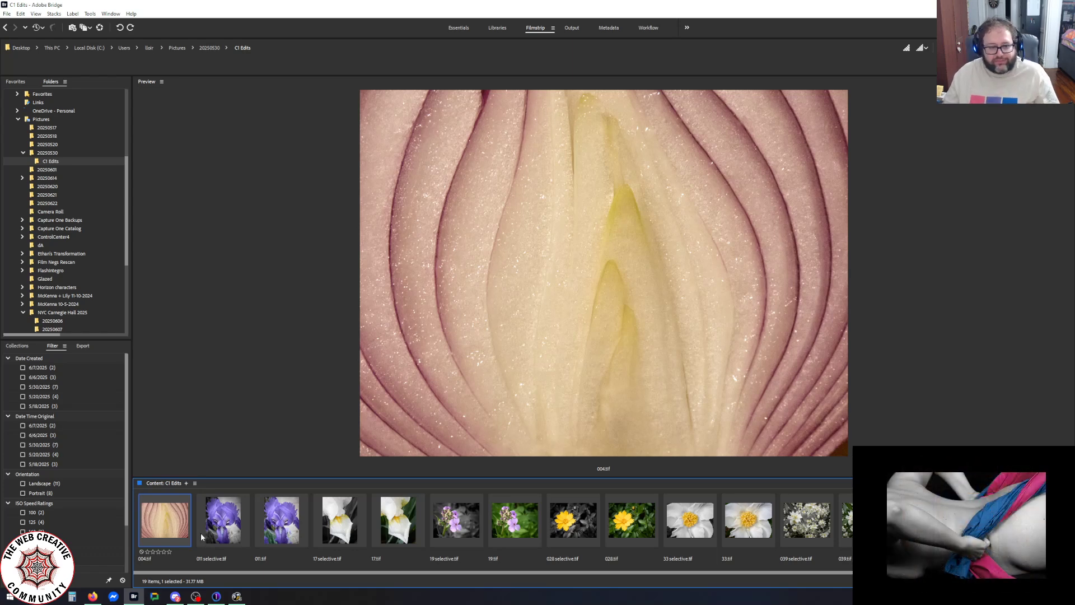
click(281, 519)
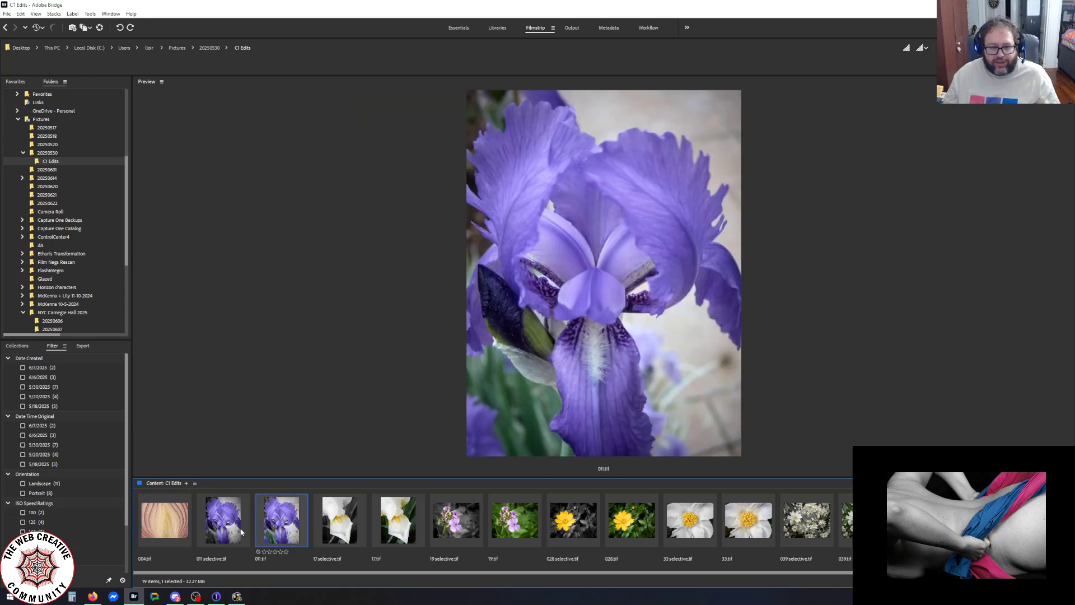
ctrl+click(236, 531)
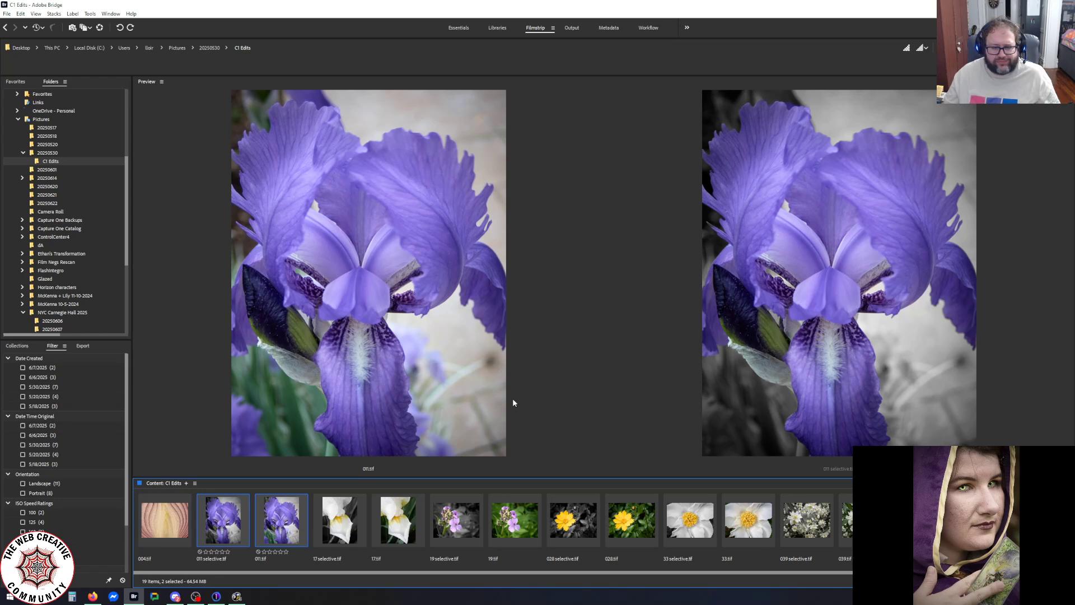
click(399, 503)
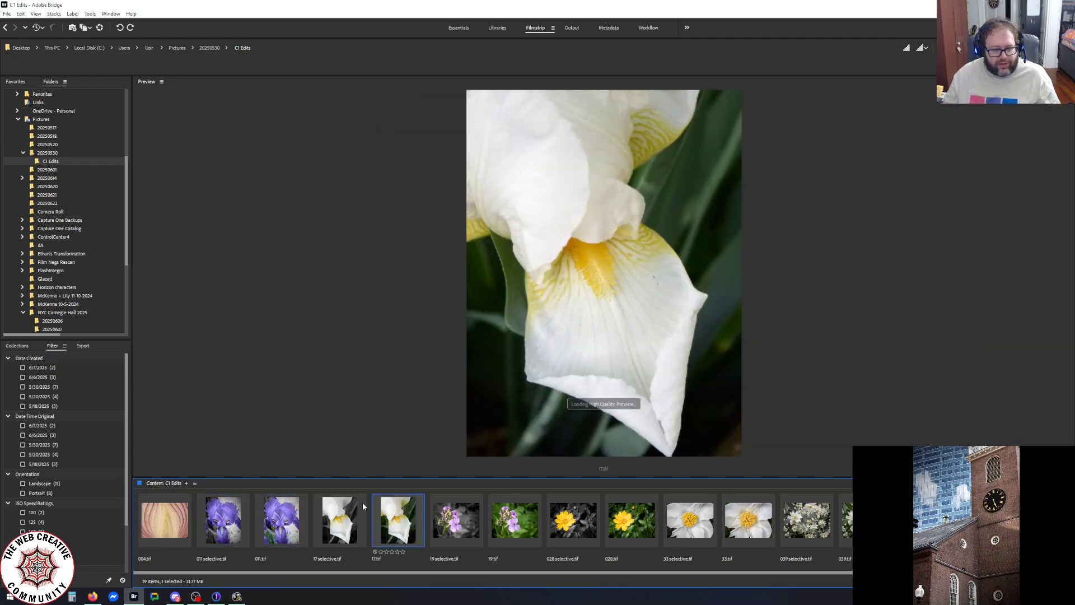
ctrl+click(359, 502)
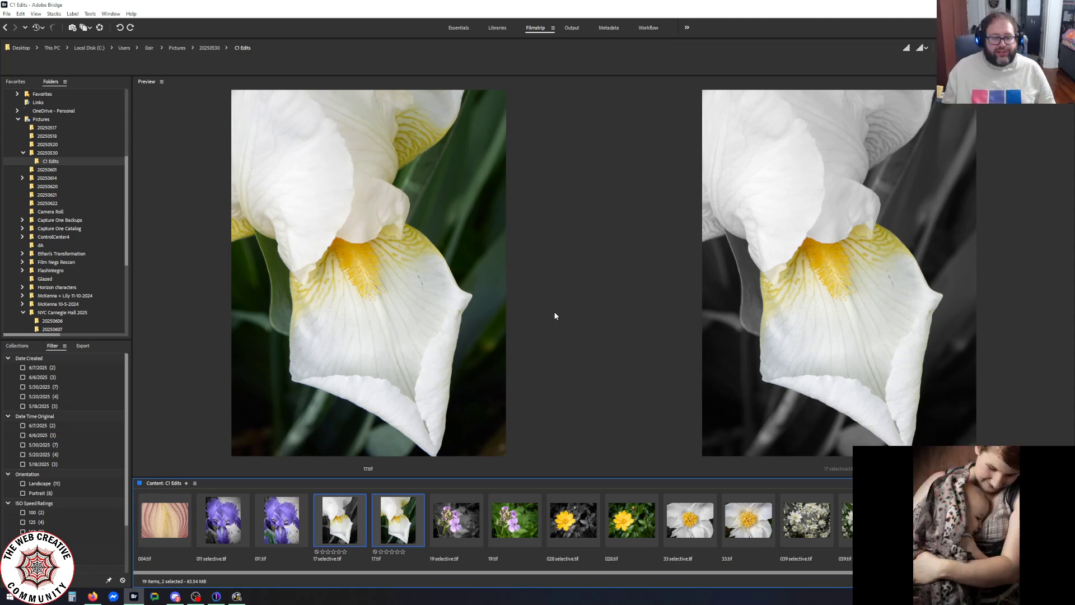
Compare the colour and selective versions side by side for pink flower 19, yellow flower 028 and white flower 33
click(506, 517)
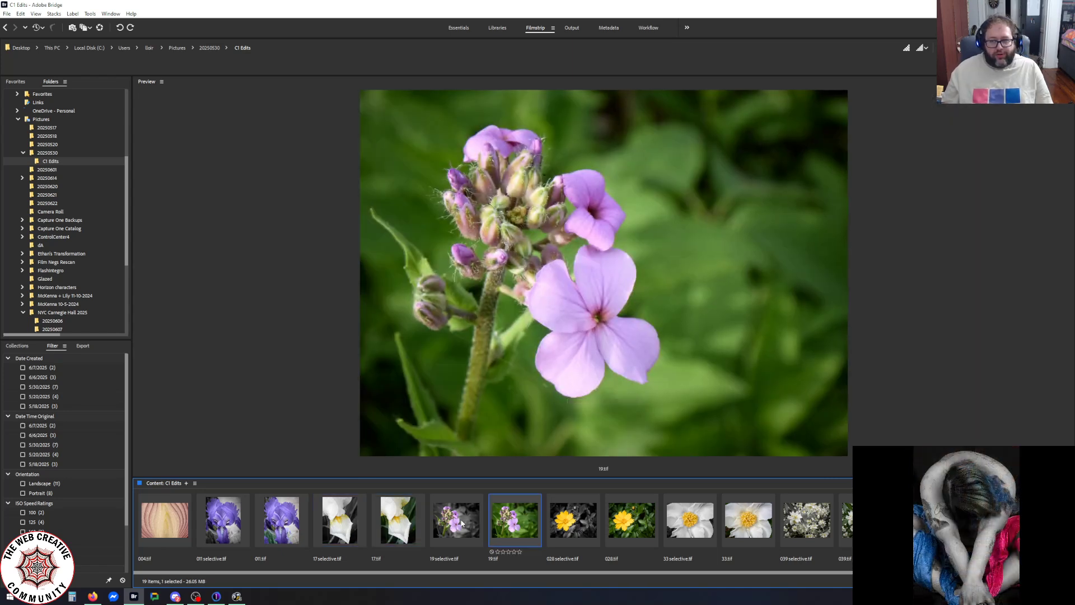
ctrl+click(462, 522)
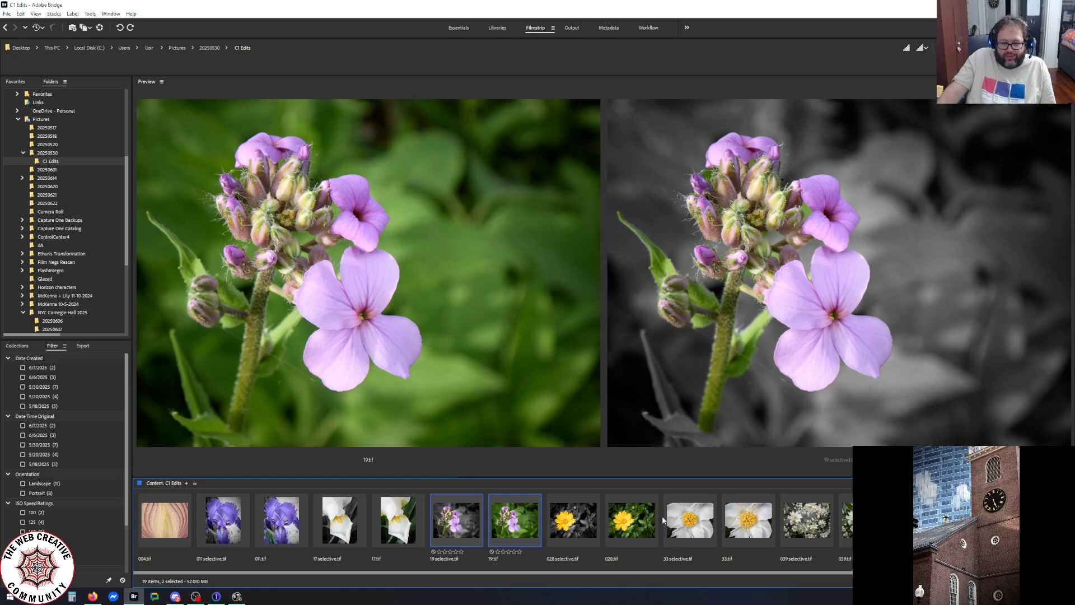
click(644, 526)
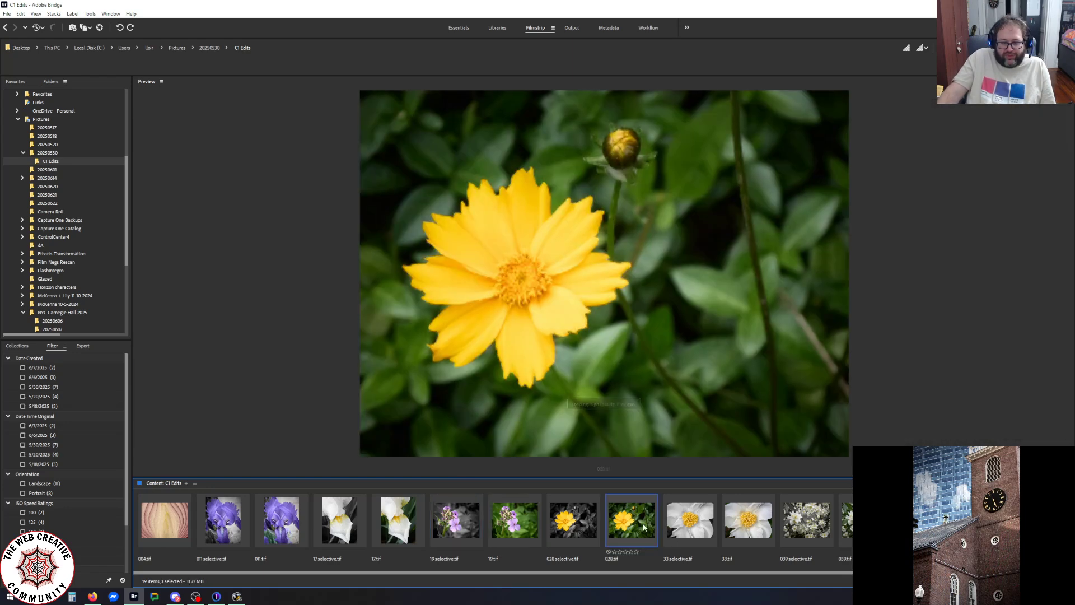
ctrl+click(596, 527)
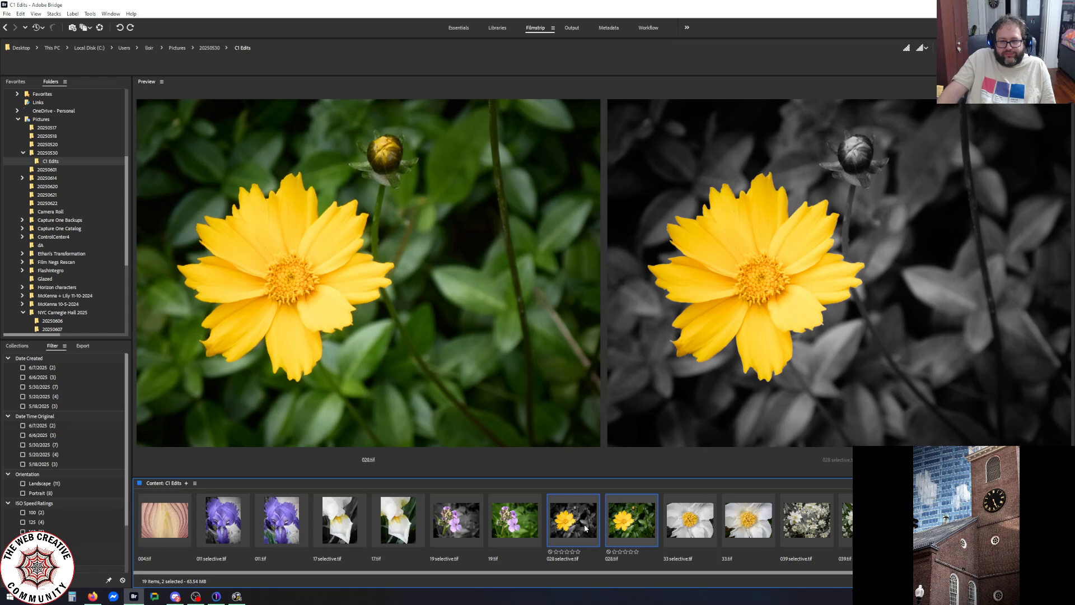
click(754, 522)
ctrl+click(690, 523)
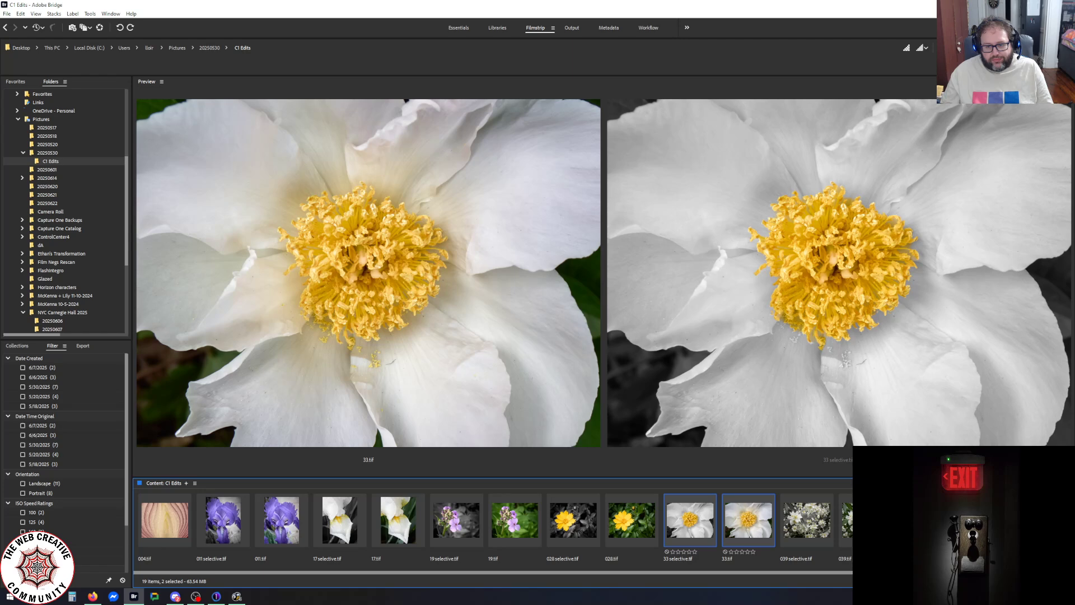
Review the 039 colour and selective pair, yellow flower 041, and the 120 colour and black-and-white pair
click(802, 523)
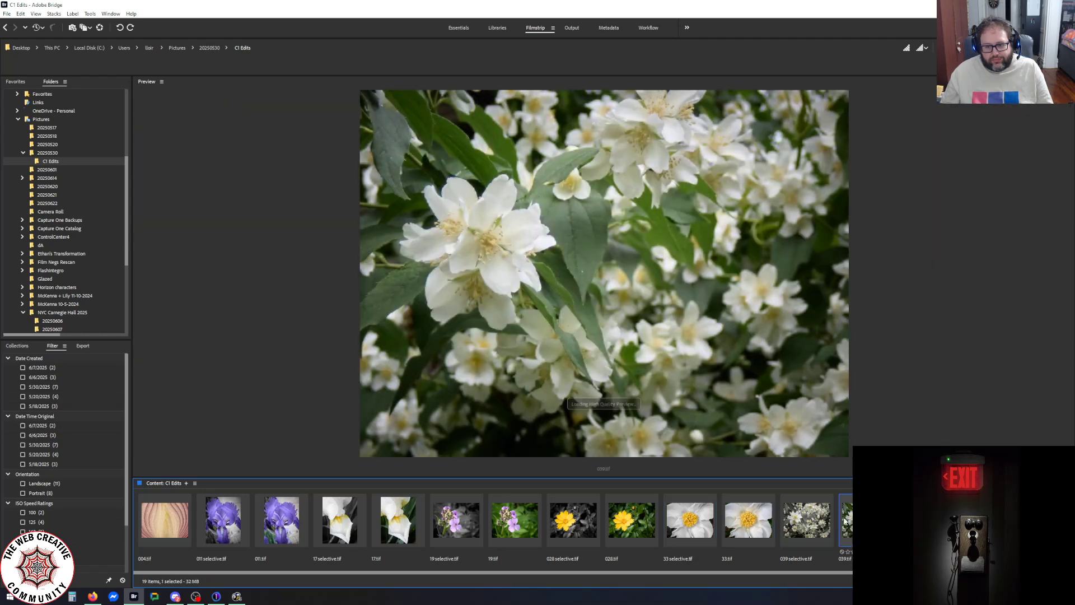
key(shift+Right)
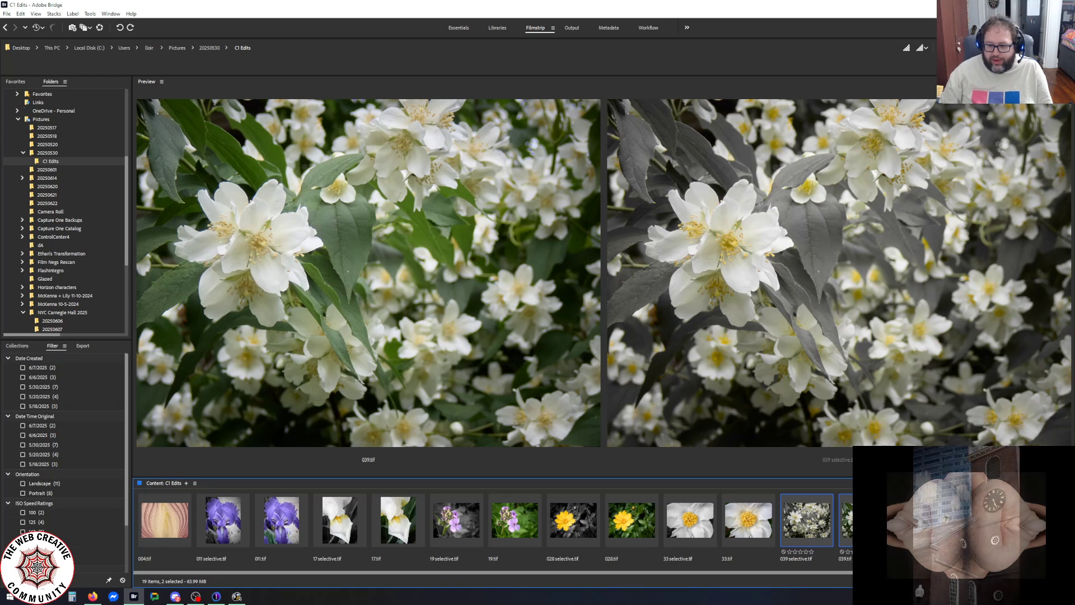
click(923, 521)
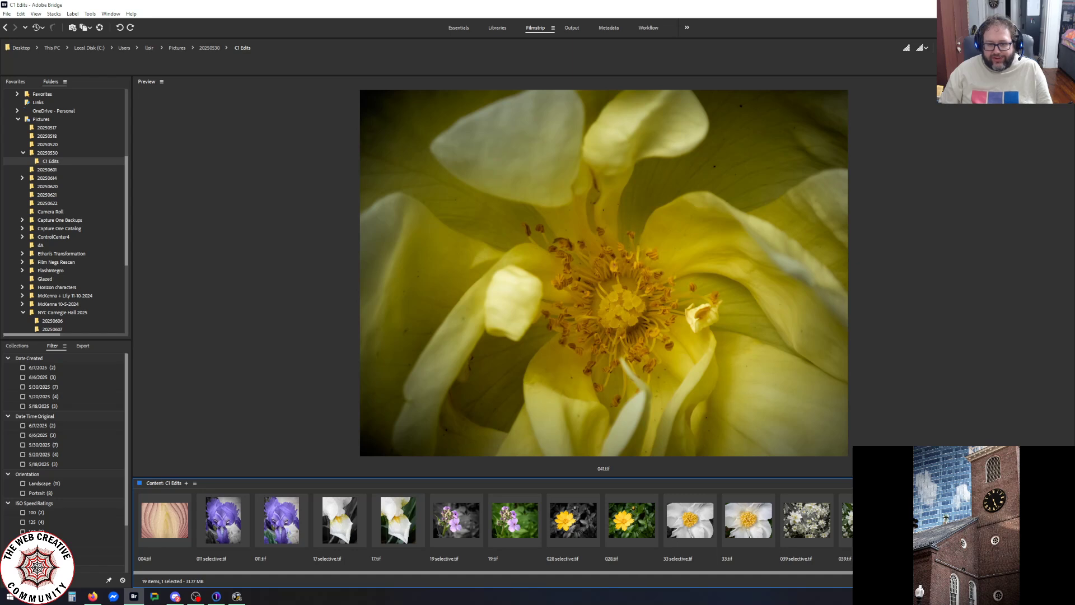
drag(811, 573, 960, 573)
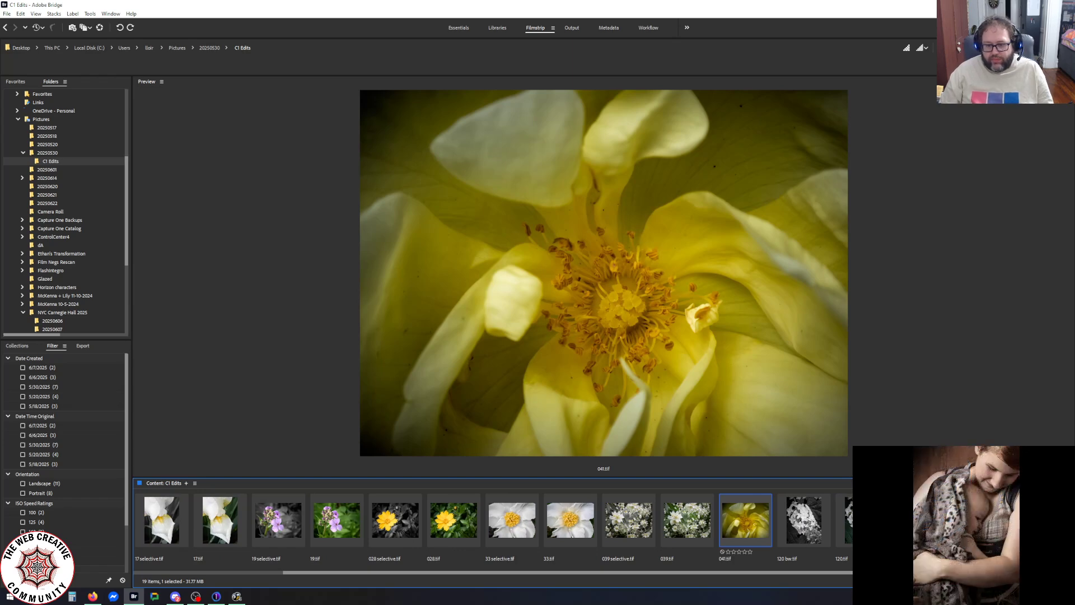
click(846, 521)
ctrl+click(804, 519)
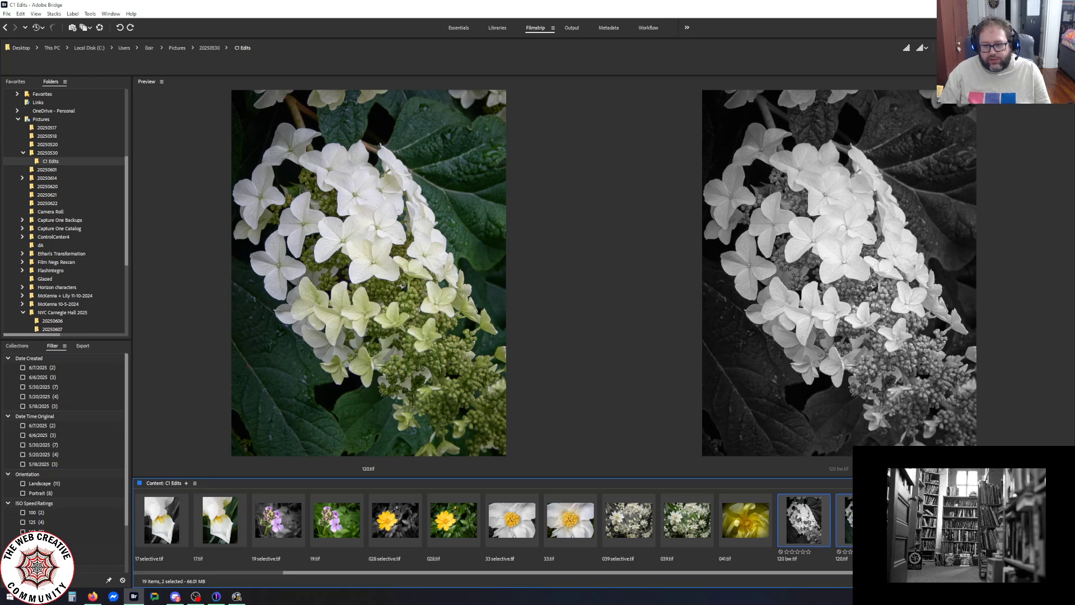
Preview the black-and-white statue photo, and compare the cloudy skyscraper photo with the park skyline photo side by side
click(920, 520)
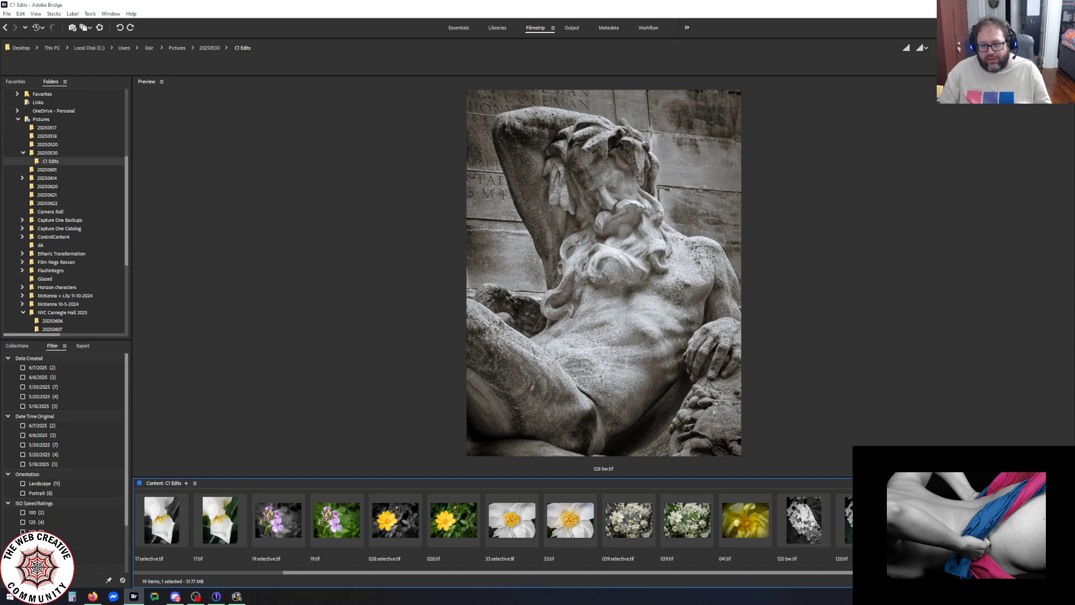
click(979, 521)
ctrl+click(1037, 521)
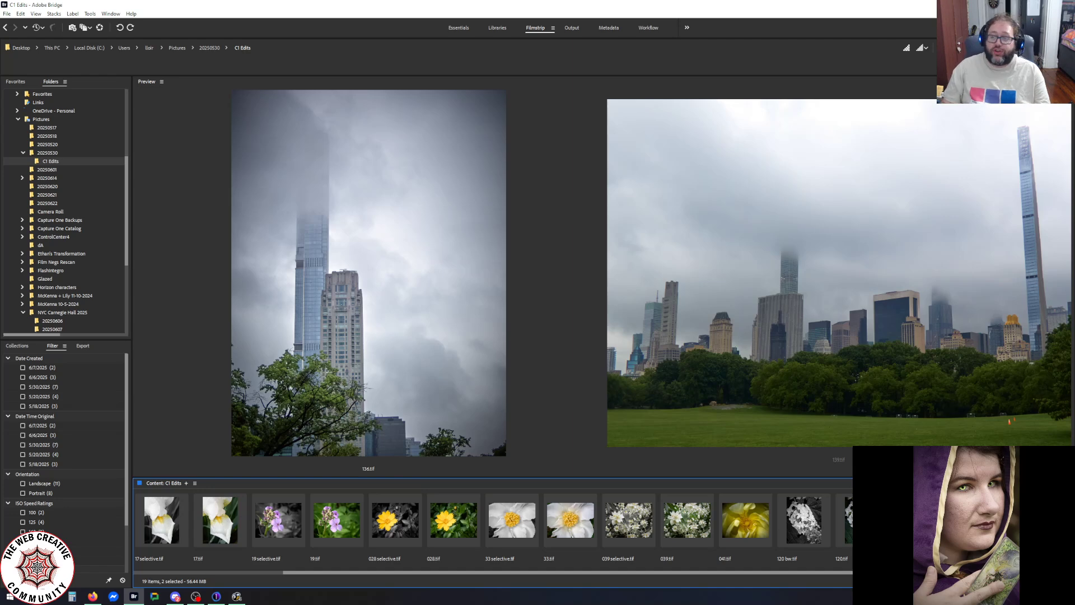
key(alt+Tab)
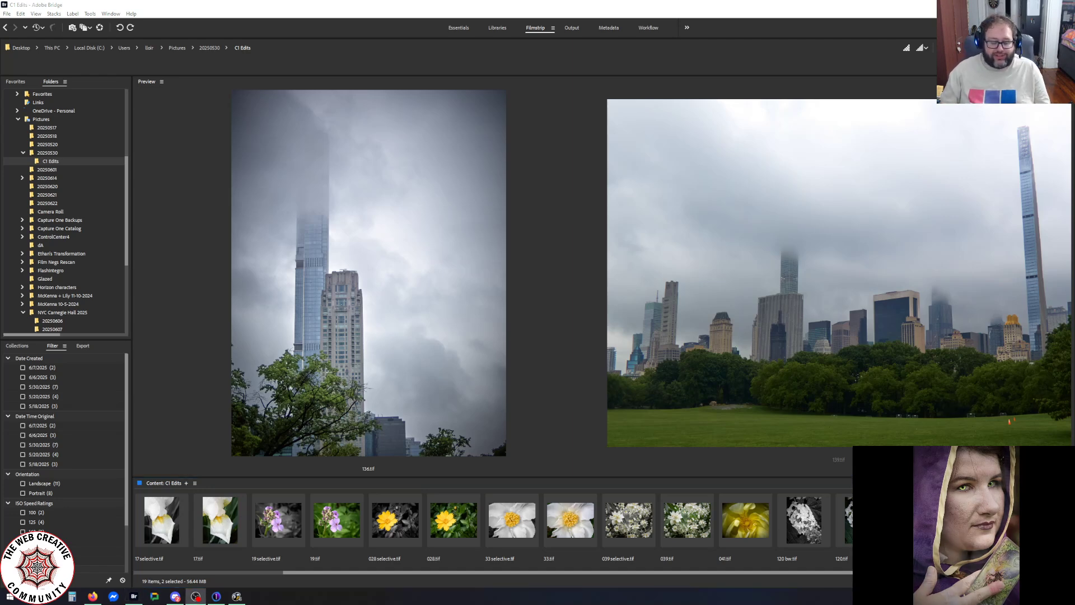